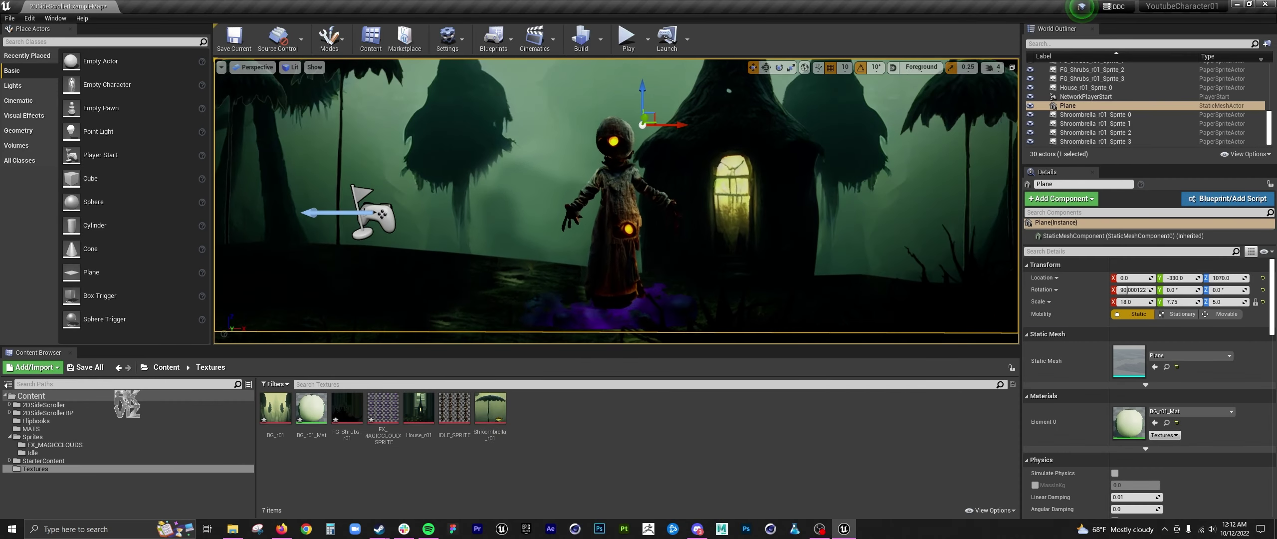
pyautogui.scroll(1, 616, 201)
pyautogui.scroll(-1, 616, 201)
pyautogui.scroll(-2, 616, 201)
pyautogui.scroll(1, 616, 201)
pyautogui.scroll(-1, 616, 201)
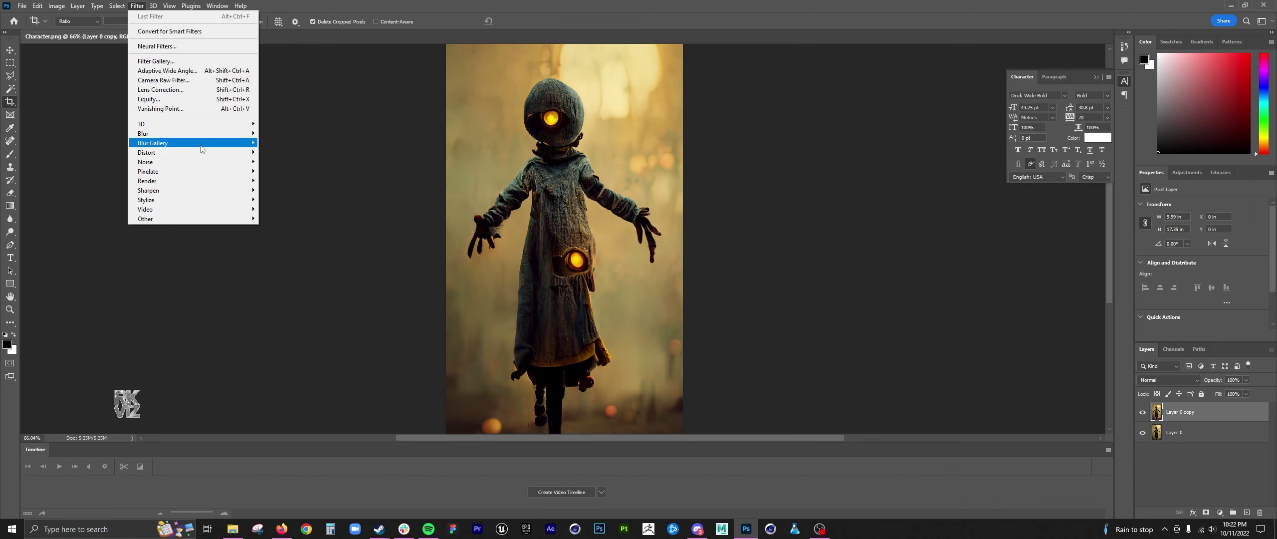
# In Photoshop, convert the Layer 0 copy to black and white with Yellows set to 275%
pyautogui.moveTo(57, 5)
pyautogui.moveTo(72, 32)
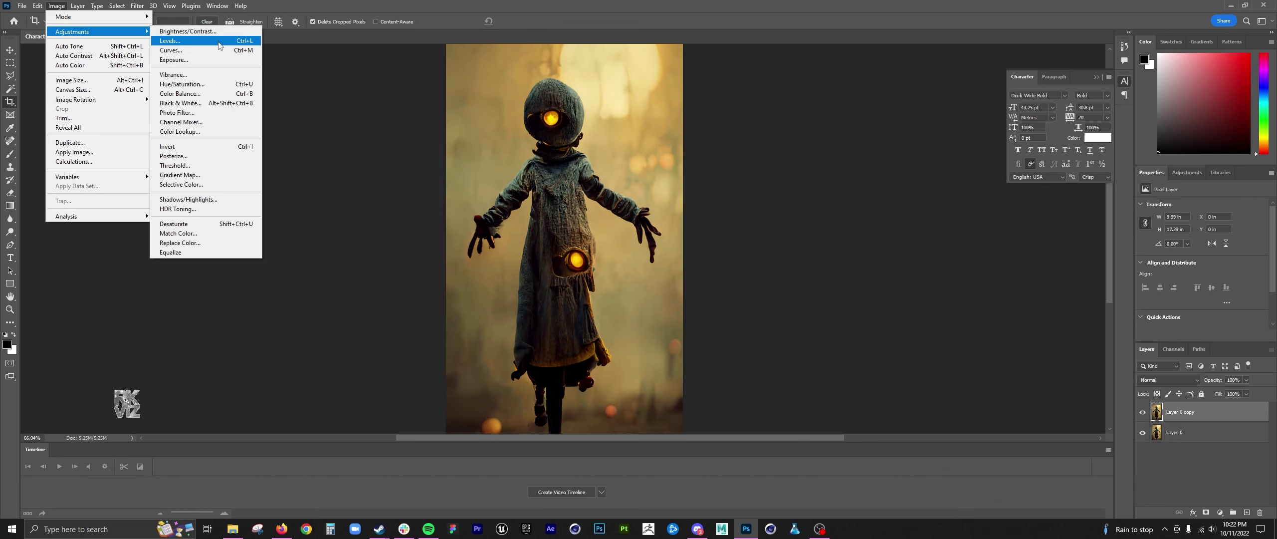
pyautogui.click(194, 105)
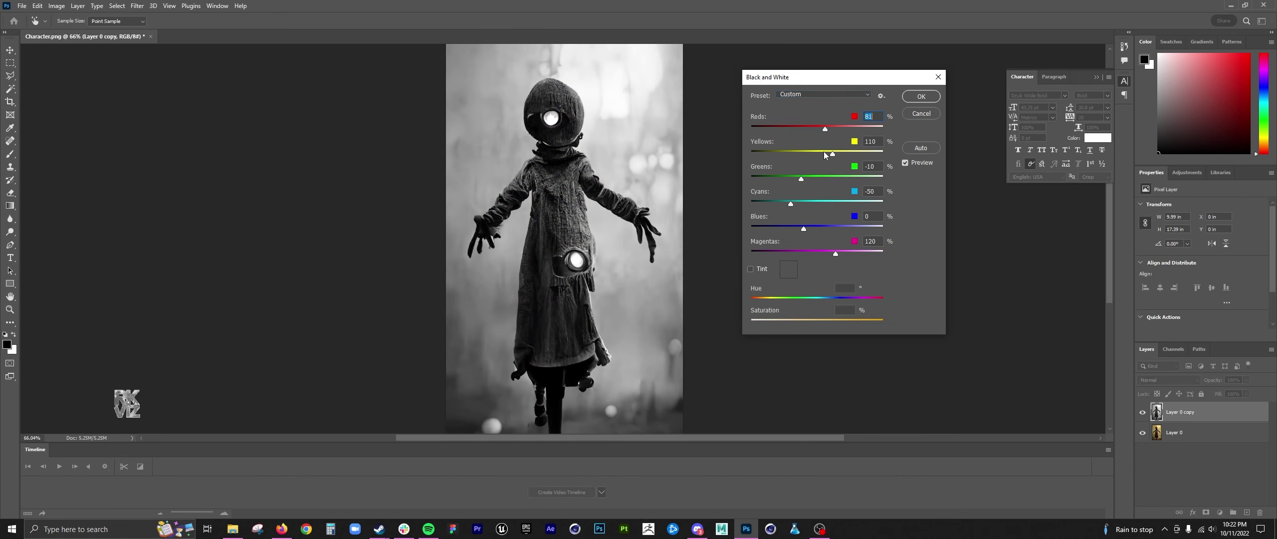
pyautogui.moveTo(832, 156); pyautogui.dragTo(877, 150)
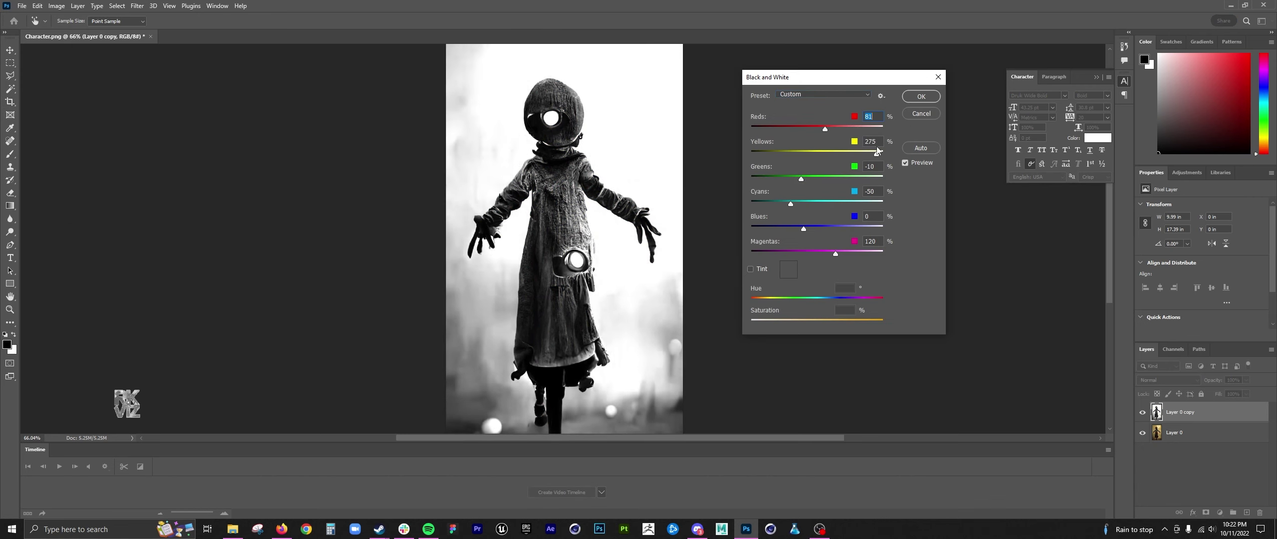
pyautogui.click(921, 97)
# Add the leftover background patch beside the character's leg to the Magic Wand selection
pyautogui.moveTo(747, 353); pyautogui.dragTo(667, 191)
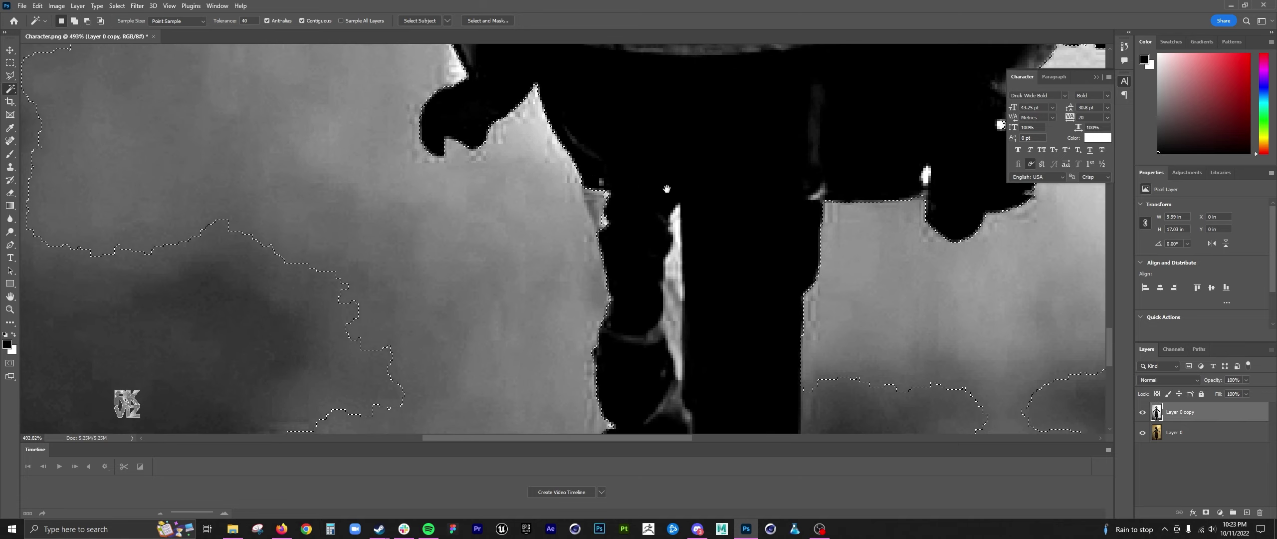
pyautogui.click(602, 215)
pyautogui.scroll(-5, 487, 248)
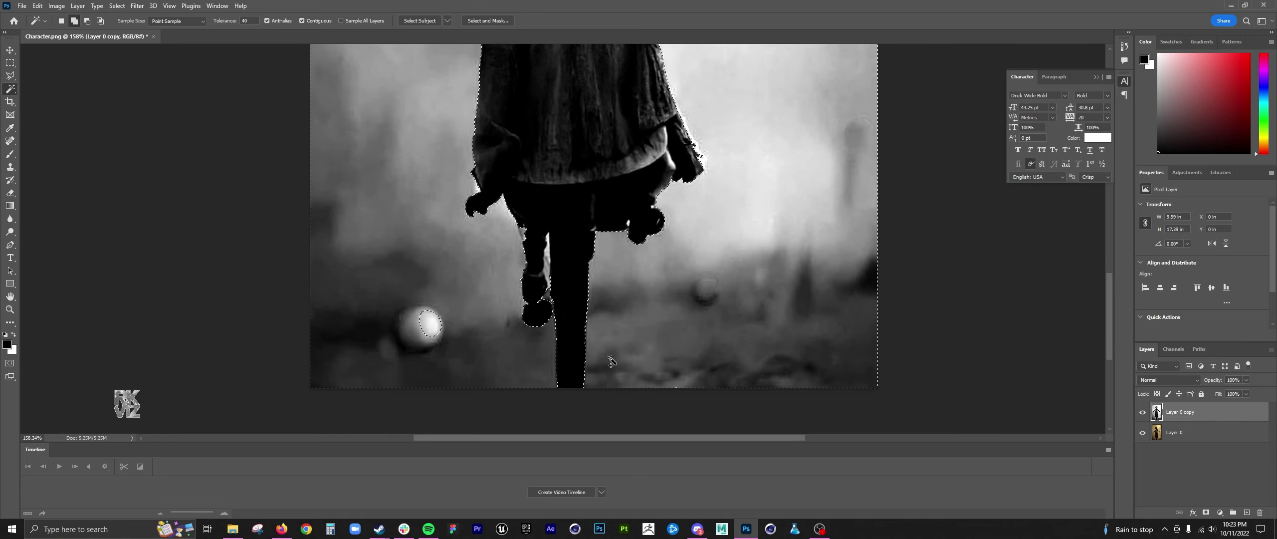
pyautogui.scroll(-2, 577, 192)
pyautogui.scroll(-2, 577, 192)
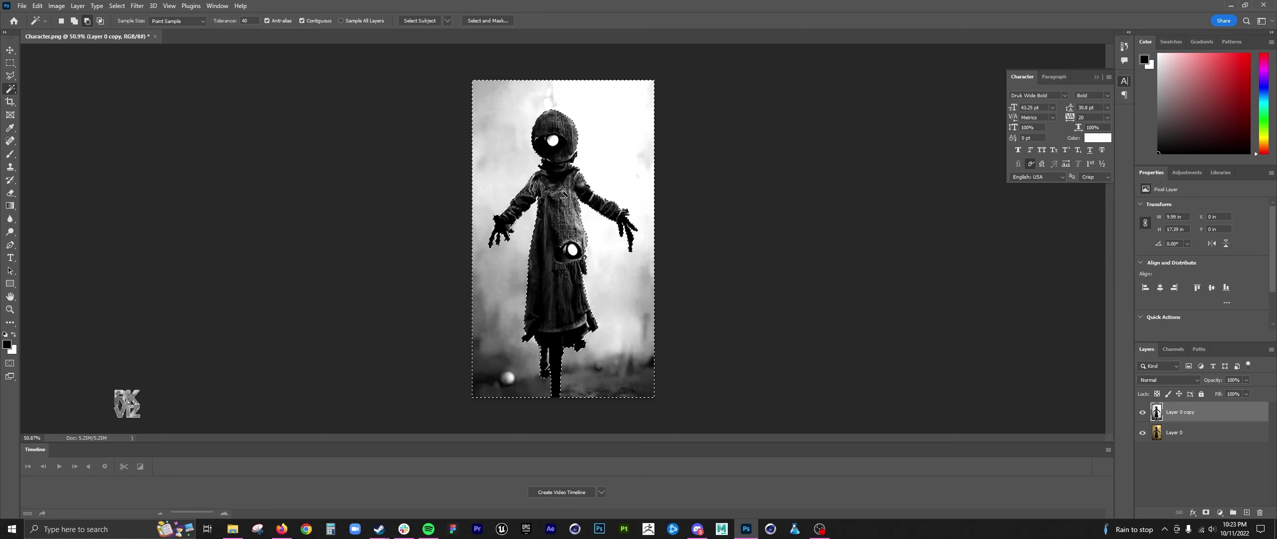
# Try masking the black-and-white copy and Layer 0 with the background selection, undoing the attempts
pyautogui.click(1206, 512)
pyautogui.hotkey('ctrl', 'z')
pyautogui.click(1172, 434)
pyautogui.click(1206, 512)
pyautogui.click(1142, 412)
pyautogui.hotkey('ctrl', 'z')
pyautogui.hotkey('ctrl', 'z')
# Invert the background selection, apply it as a layer mask on Layer 0, and hide the Layer 0 copy
pyautogui.click(98, 6)
pyautogui.moveTo(117, 6)
pyautogui.click(175, 45)
pyautogui.click(1206, 512)
pyautogui.click(1143, 413)
pyautogui.press('m')
pyautogui.scroll(2, 573, 181)
pyautogui.scroll(-1, 574, 224)
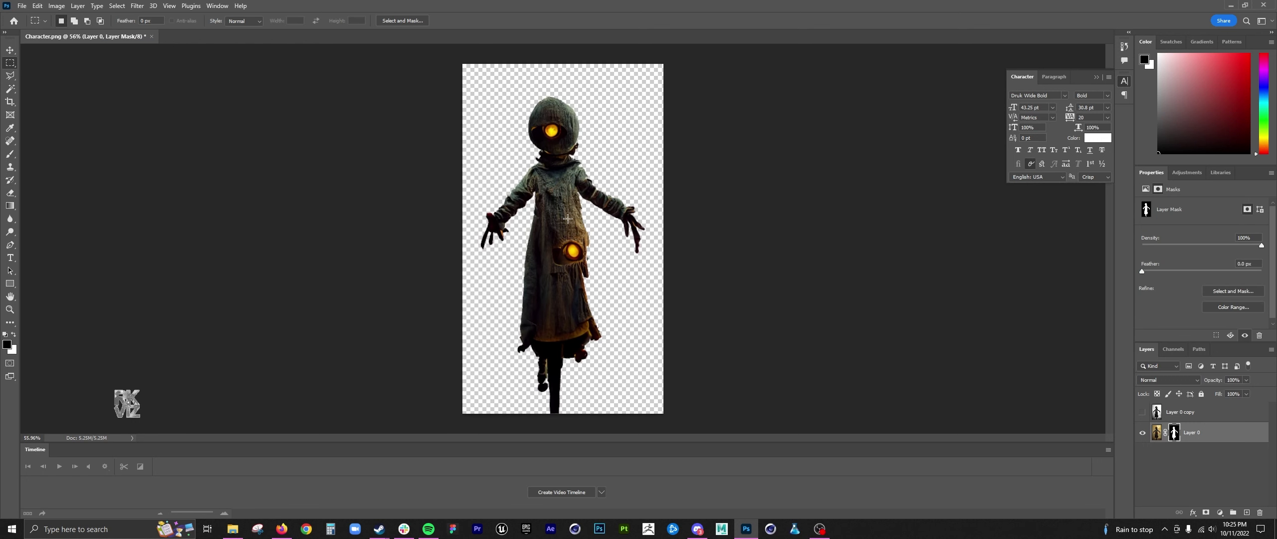
# Draw a Pen path that follows the coat's lower edge and encloses the character's legs
pyautogui.scroll(4, 574, 276)
pyautogui.moveTo(574, 277); pyautogui.dragTo(600, 154)
pyautogui.scroll(7, 582, 272)
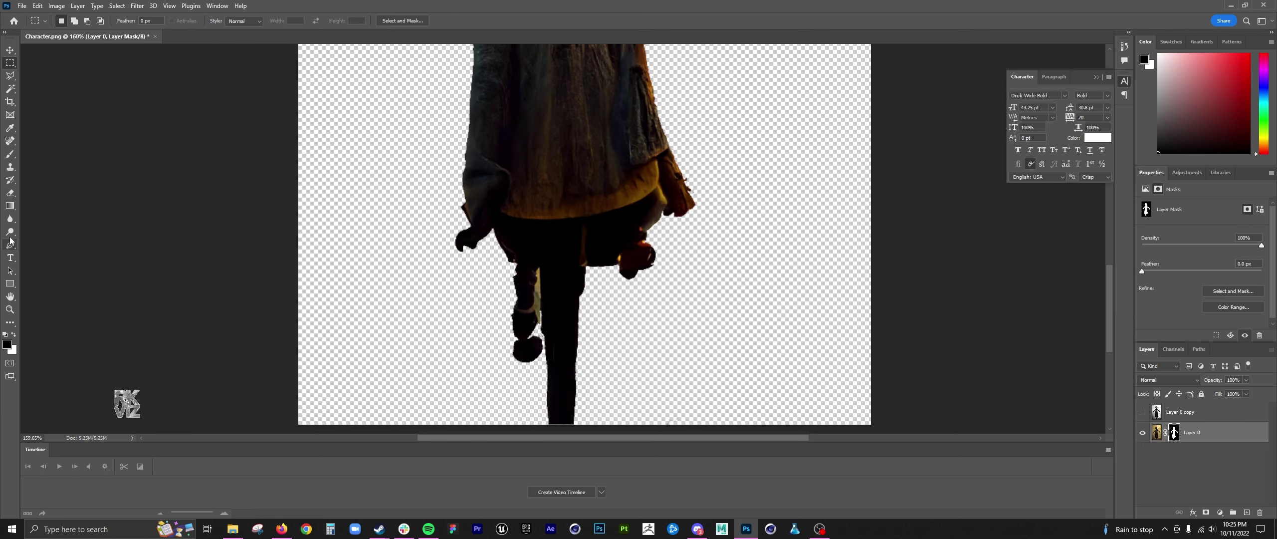
pyautogui.click(10, 243)
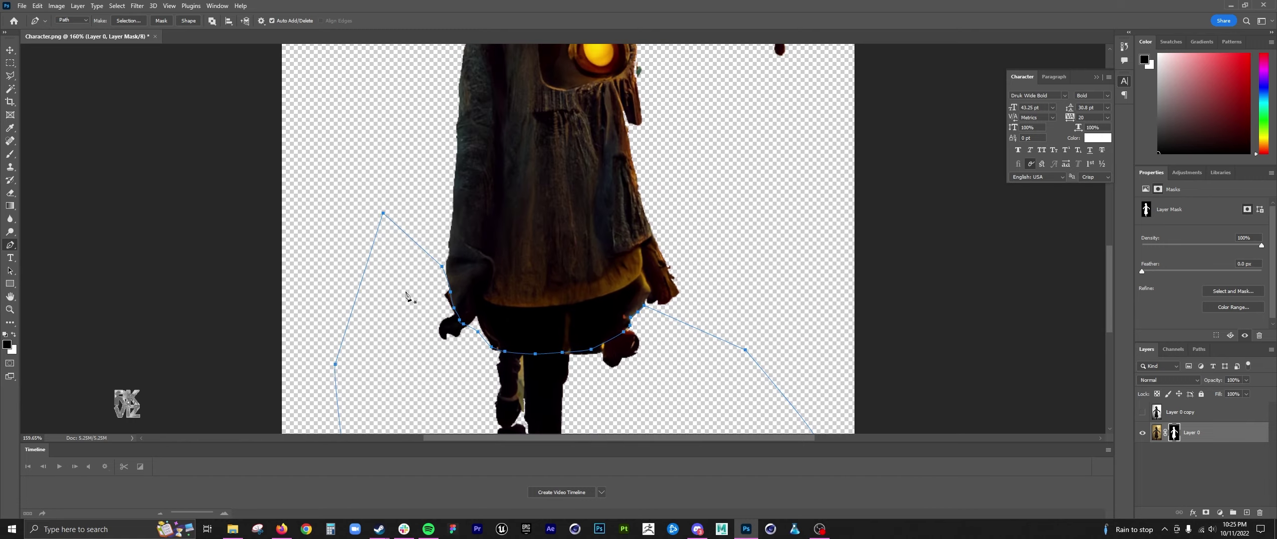
pyautogui.click(651, 186)
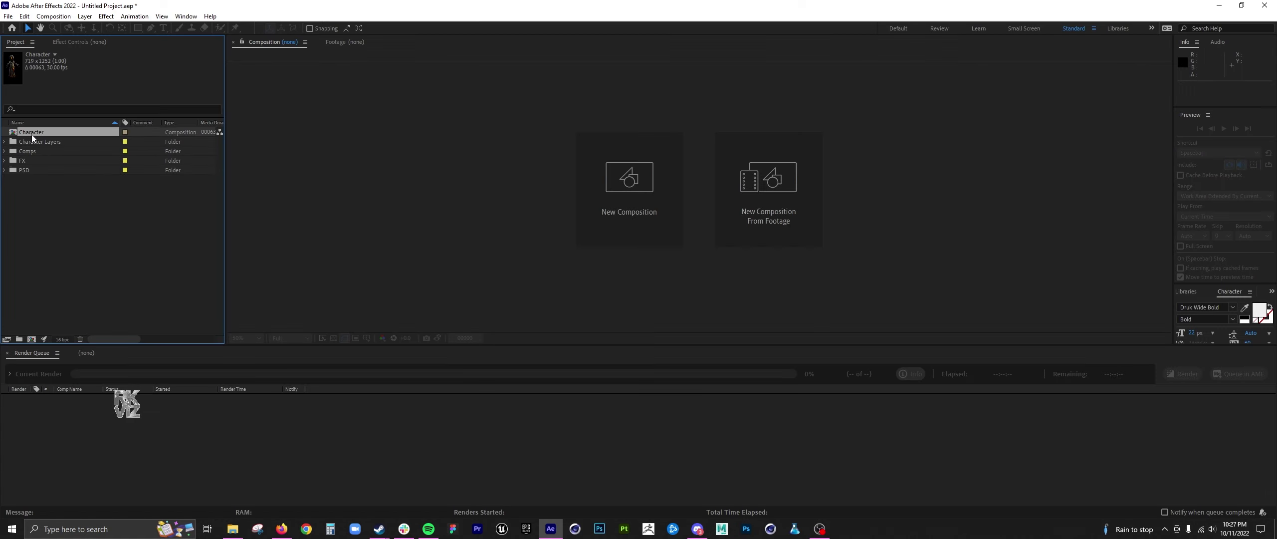
# In After Effects, file the Character composition under the Comps folder, open it, and rename it Character_IDLE
pyautogui.moveTo(32, 135); pyautogui.dragTo(35, 153)
pyautogui.moveTo(38, 134); pyautogui.dragTo(42, 181)
pyautogui.doubleClick(41, 143)
pyautogui.press('Return')
pyautogui.write('_IDLE')
pyautogui.press('Return')
pyautogui.click(251, 436)
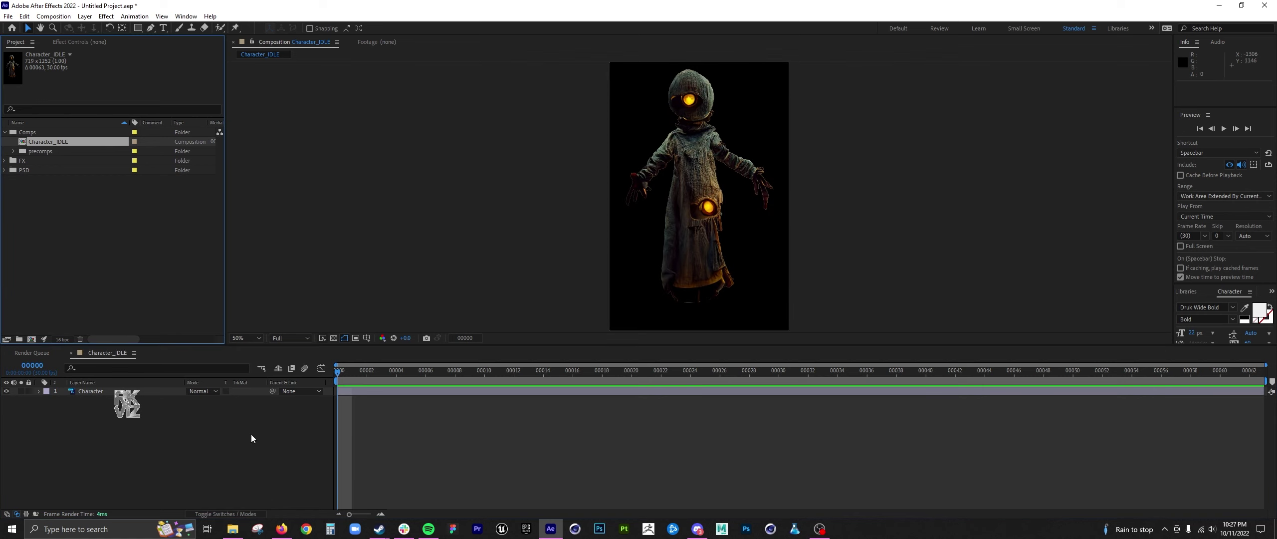
# Duplicate the Character layer so the composition holds five copies
pyautogui.click(125, 391)
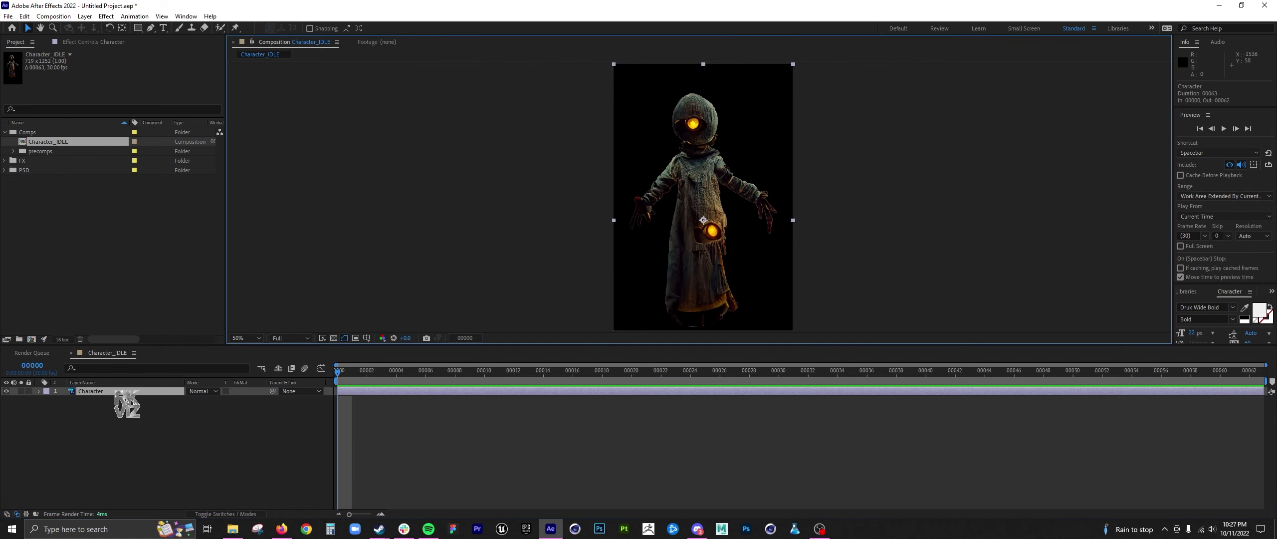
pyautogui.hotkey('ctrl', 'd')
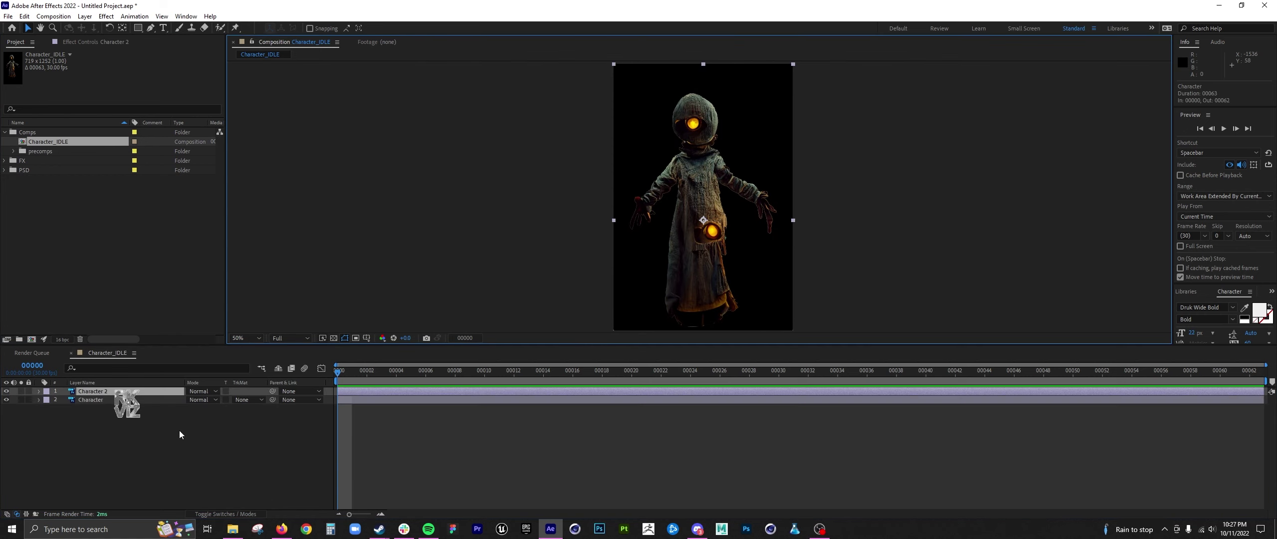
pyautogui.hotkey('ctrl', 'd')
pyautogui.hotkey('ctrl', 'd')
pyautogui.hotkey('ctrl', 'z')
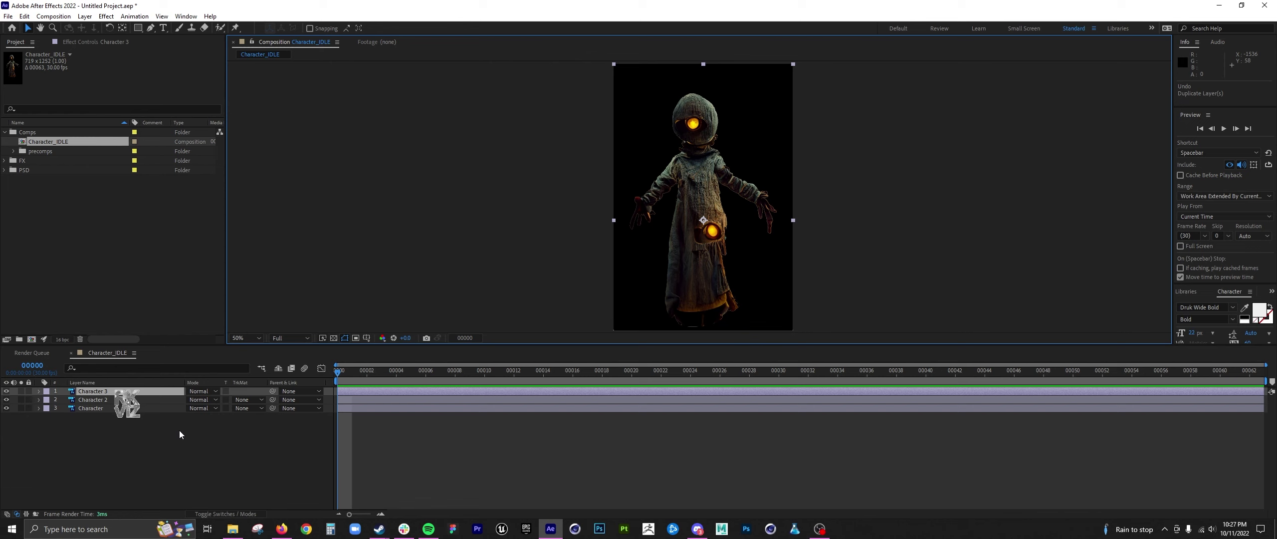
pyautogui.hotkey('ctrl', 'd')
pyautogui.hotkey('ctrl', 'd')
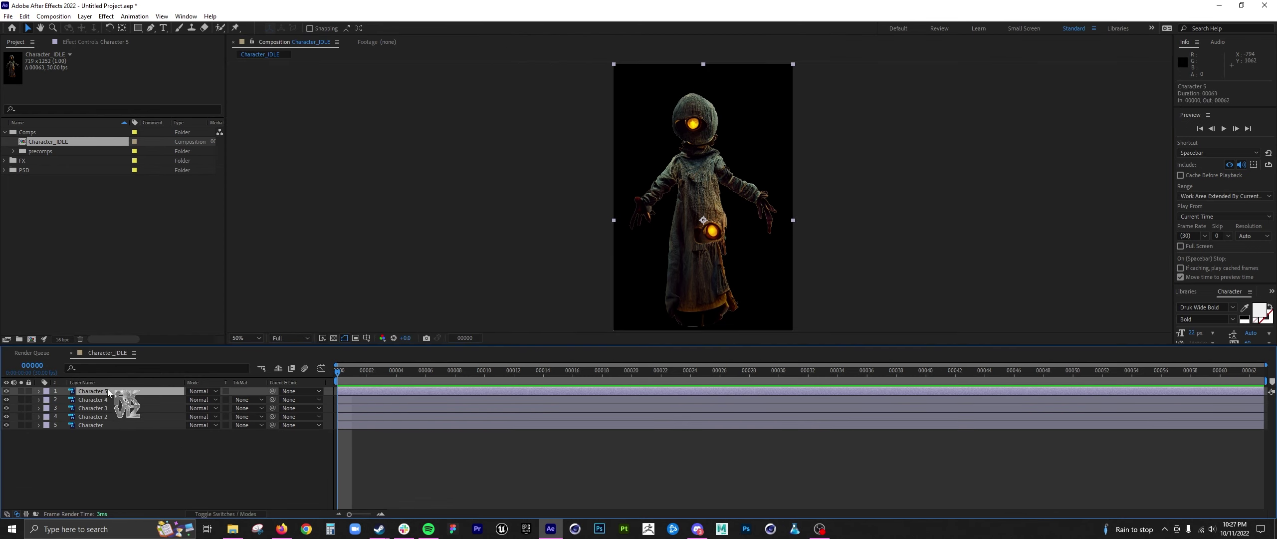
# Rename the top two layer copies Head and Torso
pyautogui.write('Head')
pyautogui.press('Return')
pyautogui.hotkey('ctrl', 'Down')
pyautogui.press('Return')
pyautogui.write('Torso')
pyautogui.press('Return')
# Rename the remaining three layers RightArm, LeftArm and Cloth, in order down the stack
pyautogui.hotkey('ctrl', 'Down')
pyautogui.press('Return')
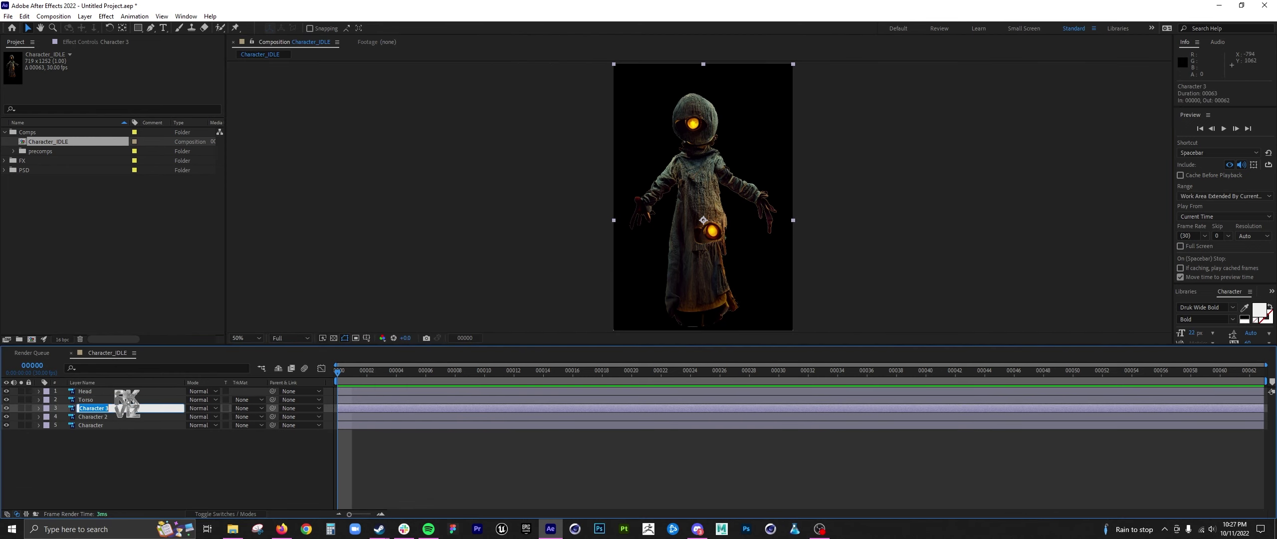
pyautogui.write('RightArm')
pyautogui.press('Return')
pyautogui.hotkey('ctrl', 'Down')
pyautogui.press('Return')
pyautogui.write('LeftArm')
pyautogui.press('Return')
pyautogui.hotkey('ctrl', 'Down')
pyautogui.press('Return')
pyautogui.write('Cloth')
pyautogui.press('Return')
# Hide the Cloth layer and start a Pen mask on the Head layer, coming around one side to the chin
pyautogui.click(6, 425)
pyautogui.click(84, 391)
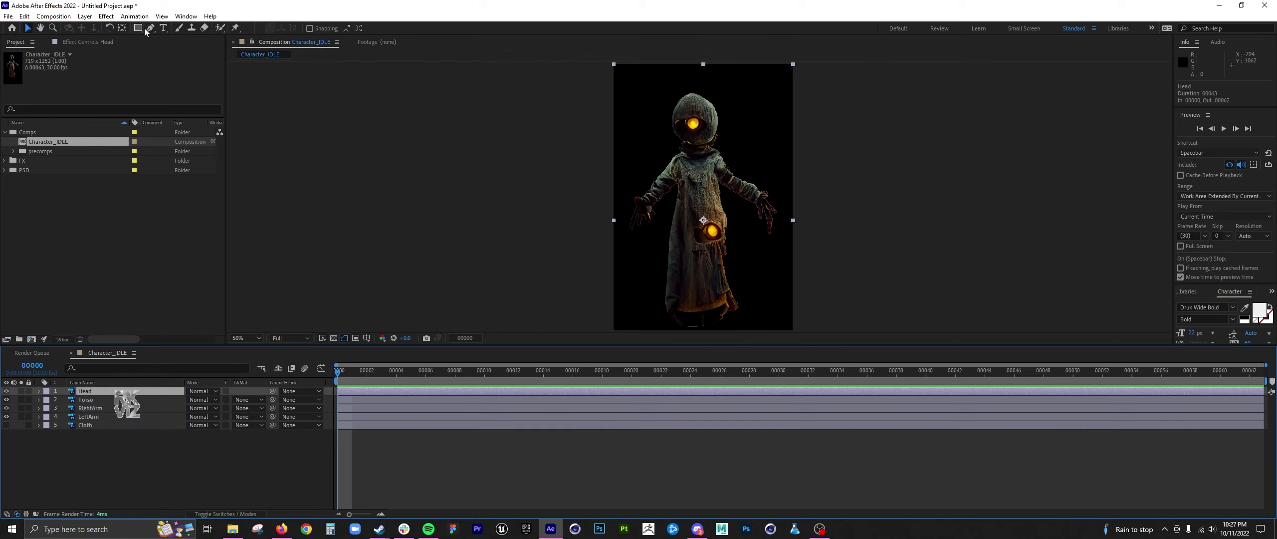
pyautogui.click(150, 28)
pyautogui.scroll(2, 694, 150)
pyautogui.click(660, 104)
pyautogui.moveTo(607, 170); pyautogui.dragTo(607, 174)
pyautogui.click(661, 210)
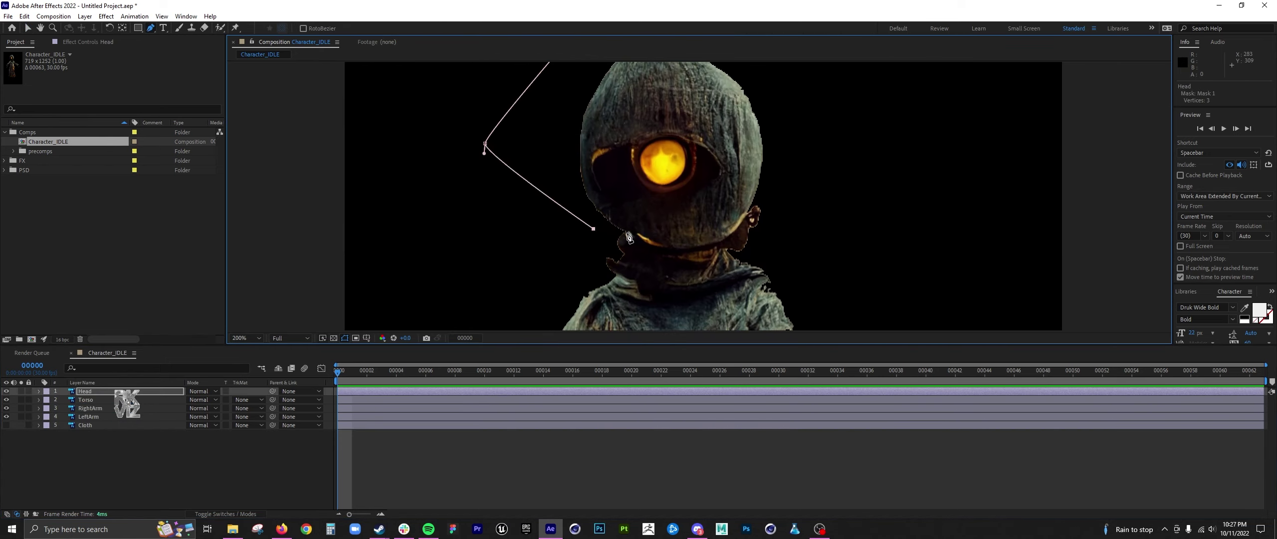
pyautogui.click(656, 245)
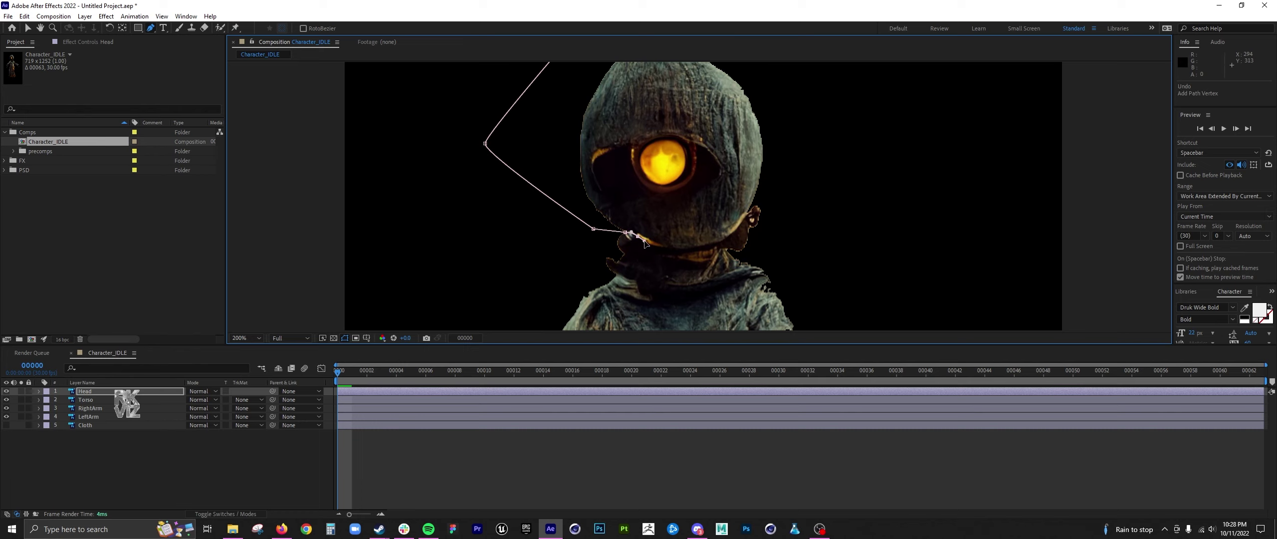
# Continue the Head mask along the chin and up the other side, closing it above the head
pyautogui.click(687, 248)
pyautogui.moveTo(731, 232); pyautogui.dragTo(747, 213)
pyautogui.click(766, 185)
pyautogui.moveTo(803, 137); pyautogui.dragTo(790, 219)
pyautogui.click(744, 116)
pyautogui.click(623, 84)
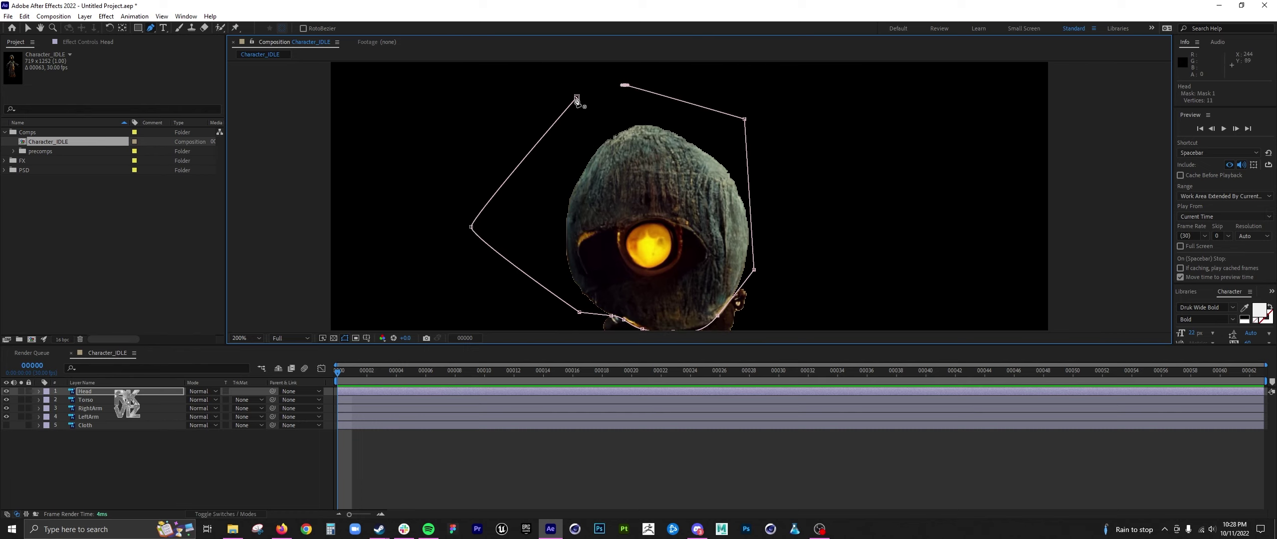
pyautogui.click(576, 96)
# Move the Head layer's anchor point up to the character's neck
pyautogui.click(85, 391)
pyautogui.scroll(-2, 700, 299)
pyautogui.press('y')
pyautogui.moveTo(701, 299); pyautogui.dragTo(697, 232)
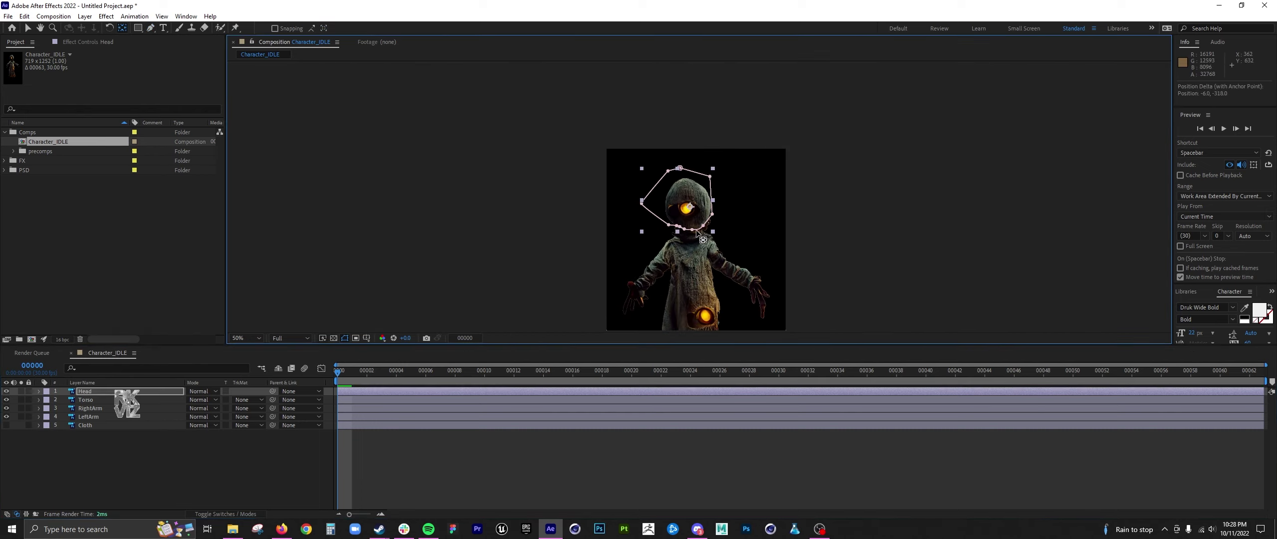
# Start a Pen mask on the Torso layer along the neckline, over the shoulder and down the body's side
pyautogui.click(85, 400)
pyautogui.press('g')
pyautogui.scroll(3, 698, 232)
pyautogui.click(448, 195)
pyautogui.moveTo(394, 215); pyautogui.dragTo(376, 223)
pyautogui.scroll(-1, 469, 255)
pyautogui.scroll(-1, 589, 160)
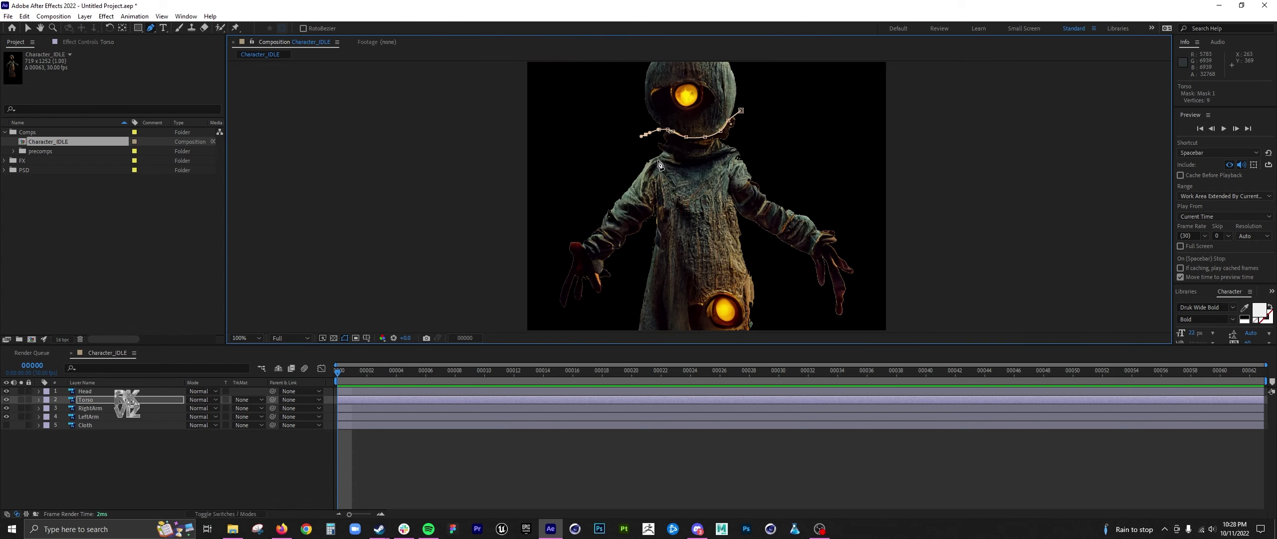
pyautogui.moveTo(647, 168); pyautogui.dragTo(655, 215)
pyautogui.scroll(2, 655, 214)
pyautogui.click(792, 155)
pyautogui.moveTo(792, 239); pyautogui.dragTo(791, 252)
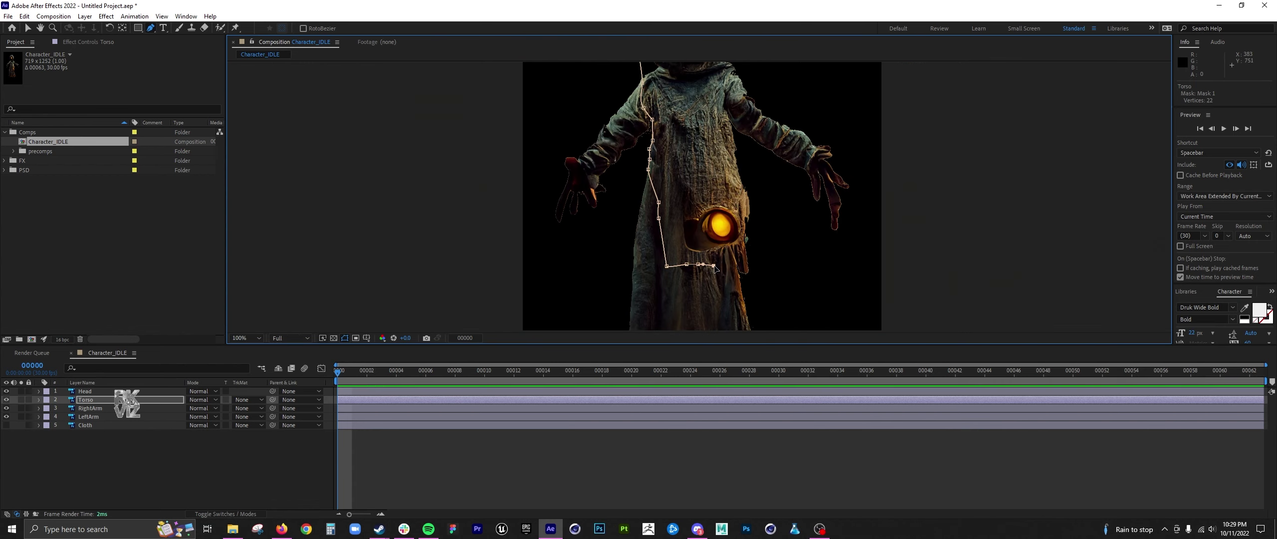
# Undo the last Torso mask points and redraw the mask's lower edge beneath the glowing belly lamp
pyautogui.moveTo(762, 262); pyautogui.dragTo(736, 230)
pyautogui.hotkey('ctrl', 'z')
pyautogui.hotkey('ctrl', 'z')
pyautogui.hotkey('ctrl', 'z')
pyautogui.scroll(3, 638, 152)
pyautogui.click(654, 264)
pyautogui.click(683, 269)
pyautogui.click(708, 268)
pyautogui.click(723, 261)
pyautogui.click(734, 257)
# Continue the Torso mask up the opposite side of the body and finish it at the neck
pyautogui.scroll(1, 731, 220)
pyautogui.click(691, 186)
pyautogui.moveTo(706, 135); pyautogui.dragTo(731, 219)
pyautogui.click(715, 179)
pyautogui.click(722, 139)
pyautogui.click(707, 115)
pyautogui.scroll(-2, 695, 194)
# Mask the RightArm layer with the Pen tool, following the shoulder seam and enclosing the whole arm and hand
pyautogui.click(90, 408)
pyautogui.scroll(2, 709, 165)
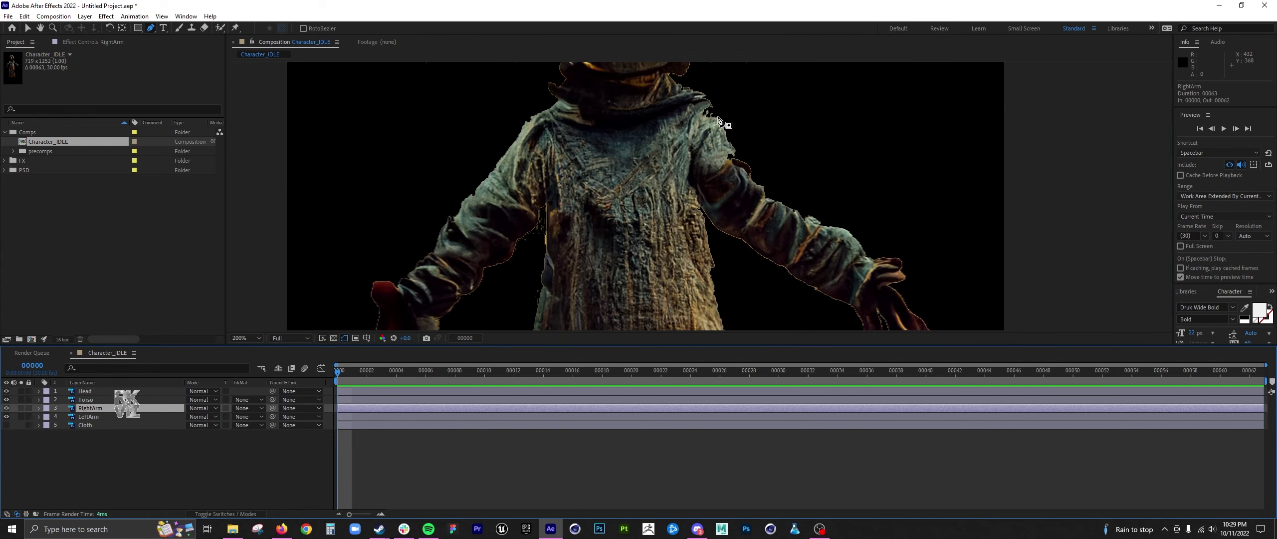
pyautogui.moveTo(696, 118); pyautogui.dragTo(685, 128)
pyautogui.click(676, 151)
pyautogui.click(690, 186)
pyautogui.click(701, 209)
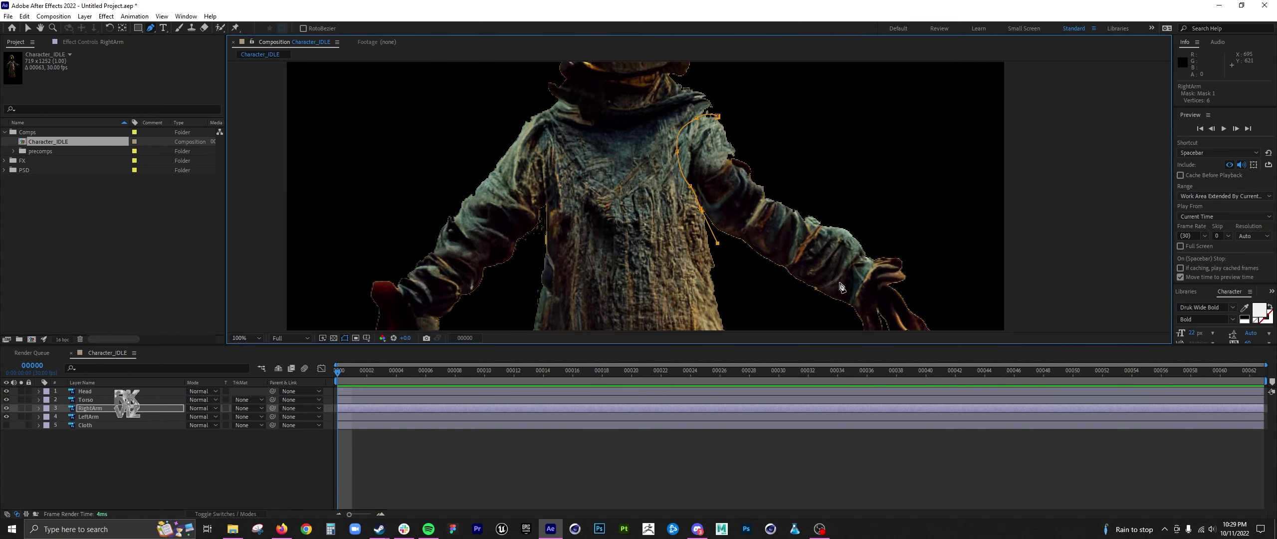
pyautogui.scroll(-1, 824, 287)
pyautogui.click(775, 302)
pyautogui.click(845, 298)
pyautogui.click(841, 196)
pyautogui.click(708, 156)
# Move the RightArm layer's anchor point to its shoulder joint
pyautogui.click(90, 408)
pyautogui.press('y')
pyautogui.moveTo(673, 286); pyautogui.dragTo(702, 172)
# Mask the LeftArm layer with a closed Pen shape from the shoulder around the arm and hand
pyautogui.hotkey('ctrl', 'Down')
pyautogui.press('g')
pyautogui.click(576, 144)
pyautogui.moveTo(632, 178); pyautogui.dragTo(629, 192)
pyautogui.click(584, 292)
pyautogui.click(541, 318)
pyautogui.click(503, 312)
pyautogui.click(506, 196)
pyautogui.click(576, 144)
# Move the LeftArm layer's anchor point to its shoulder joint
pyautogui.click(89, 417)
pyautogui.press('y')
pyautogui.moveTo(673, 287); pyautogui.dragTo(631, 178)
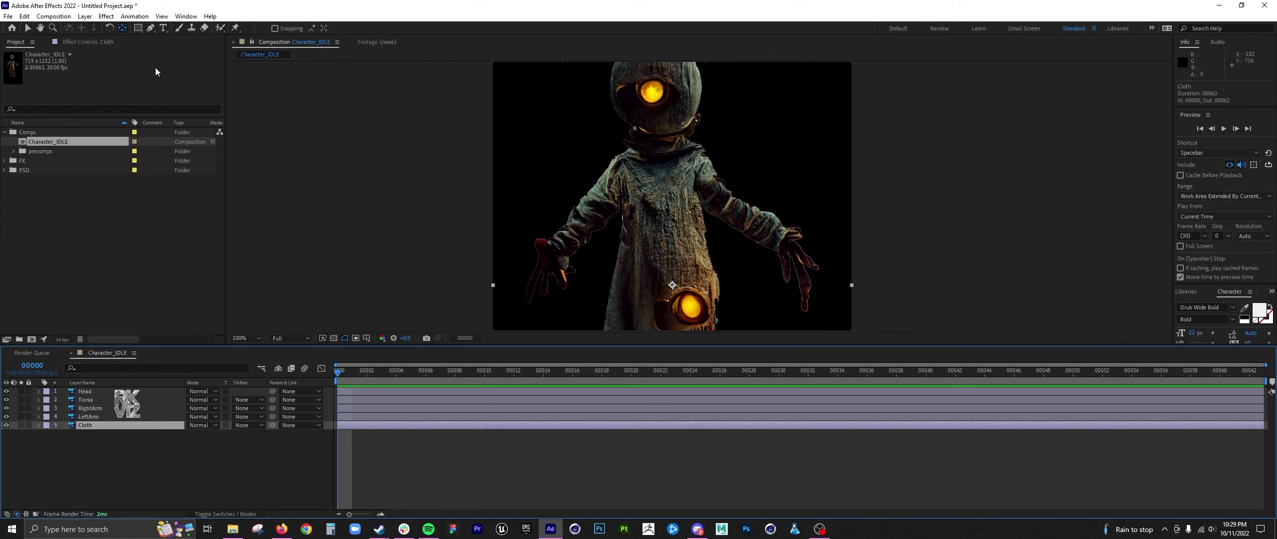
# Mask the Cloth layer with a closed Pen shape around the coat from the waist to below the hem
pyautogui.press('g')
pyautogui.click(609, 266)
pyautogui.moveTo(654, 246); pyautogui.dragTo(716, 256)
pyautogui.click(738, 272)
pyautogui.moveTo(770, 292); pyautogui.dragTo(726, 136)
pyautogui.scroll(-1, 727, 137)
pyautogui.click(721, 268)
pyautogui.click(657, 302)
pyautogui.moveTo(705, 189); pyautogui.dragTo(713, 232)
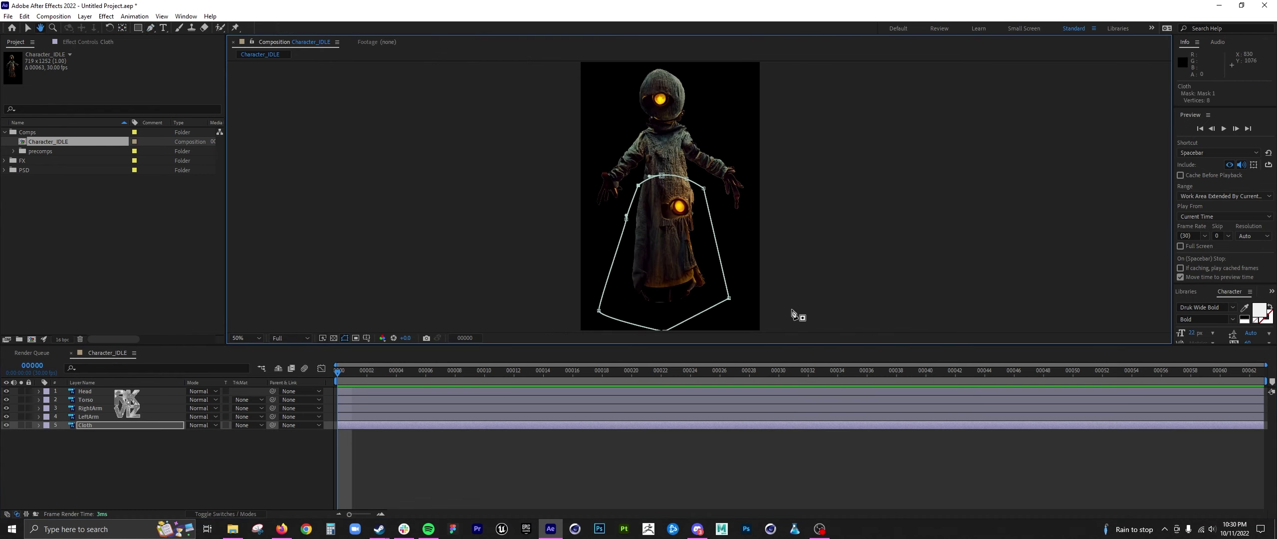
# Shorten the work area to end at about frame 48 and trim the composition to it
pyautogui.moveTo(801, 344); pyautogui.dragTo(812, 368)
pyautogui.moveTo(981, 394); pyautogui.dragTo(1043, 397)
pyautogui.rightClick(1025, 403)
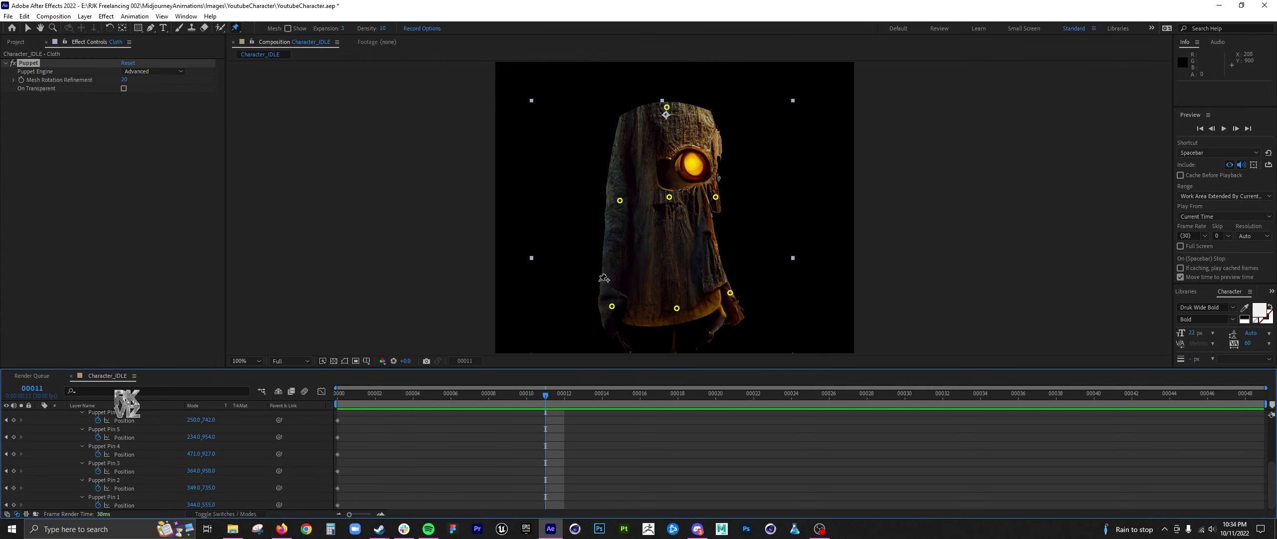
# At frame 11, raise the Cloth layer's three puppet pins along the hem slightly
pyautogui.click(612, 307)
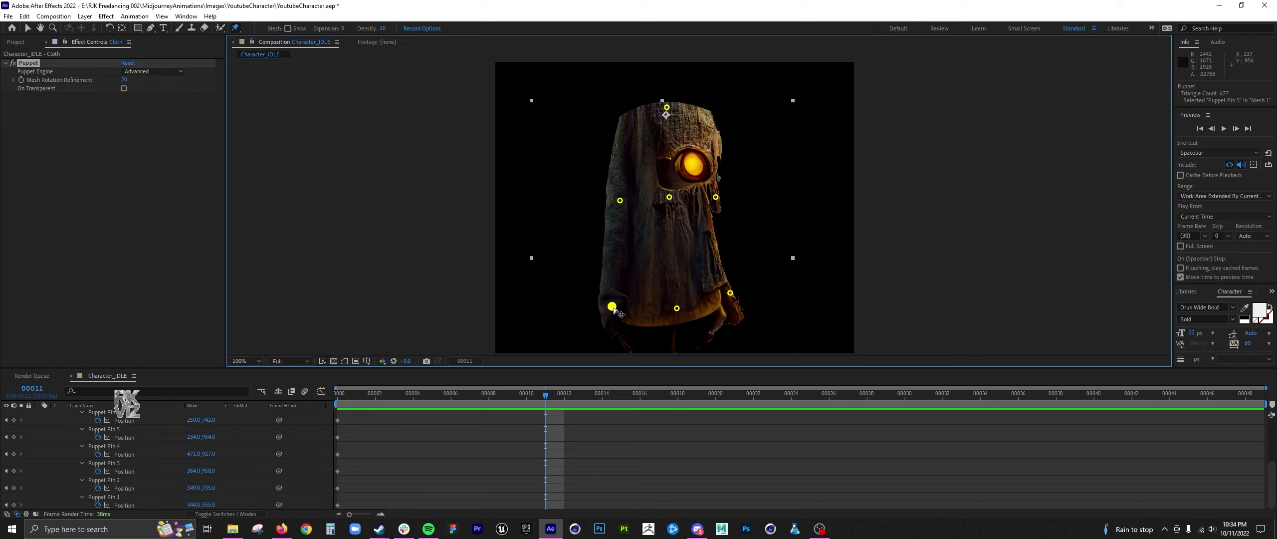
pyautogui.moveTo(614, 310); pyautogui.dragTo(612, 300)
pyautogui.moveTo(731, 296); pyautogui.dragTo(735, 285)
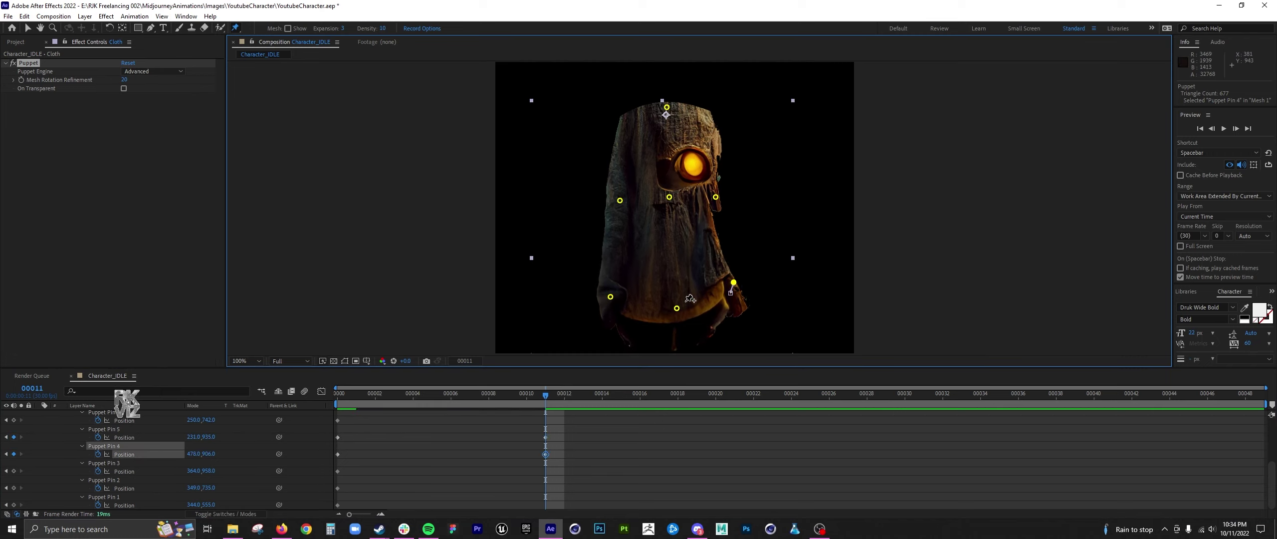
pyautogui.moveTo(677, 309); pyautogui.dragTo(677, 301)
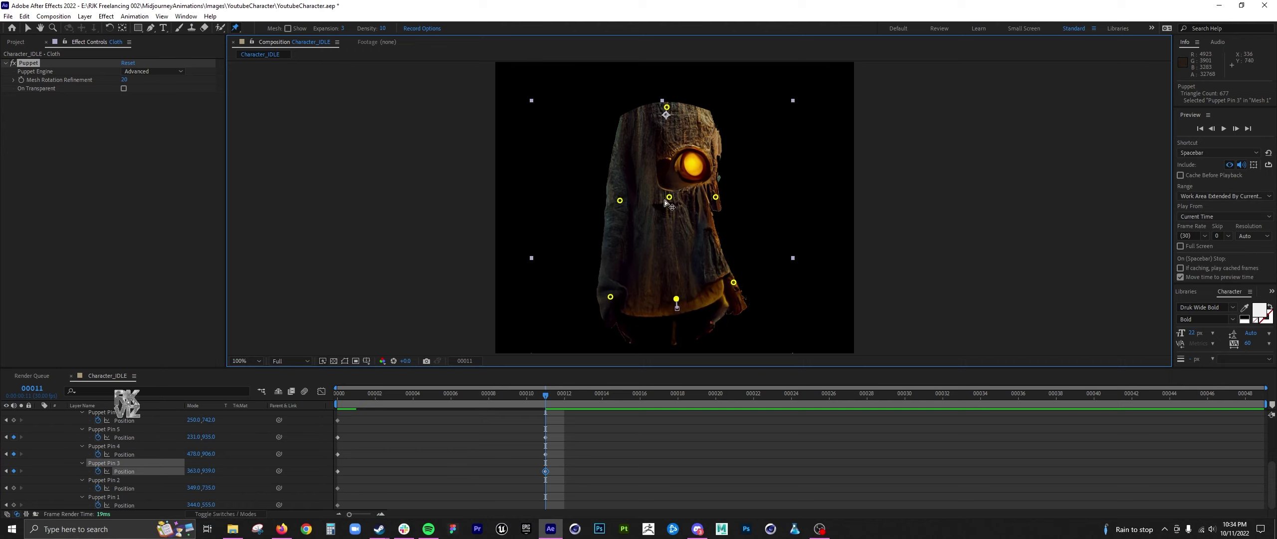
# Raise the three puppet pins in the middle row of the cloth slightly and move the playhead to frame 23
pyautogui.moveTo(670, 198); pyautogui.dragTo(715, 192)
pyautogui.moveTo(619, 203); pyautogui.dragTo(619, 201)
pyautogui.moveTo(545, 394); pyautogui.dragTo(576, 389)
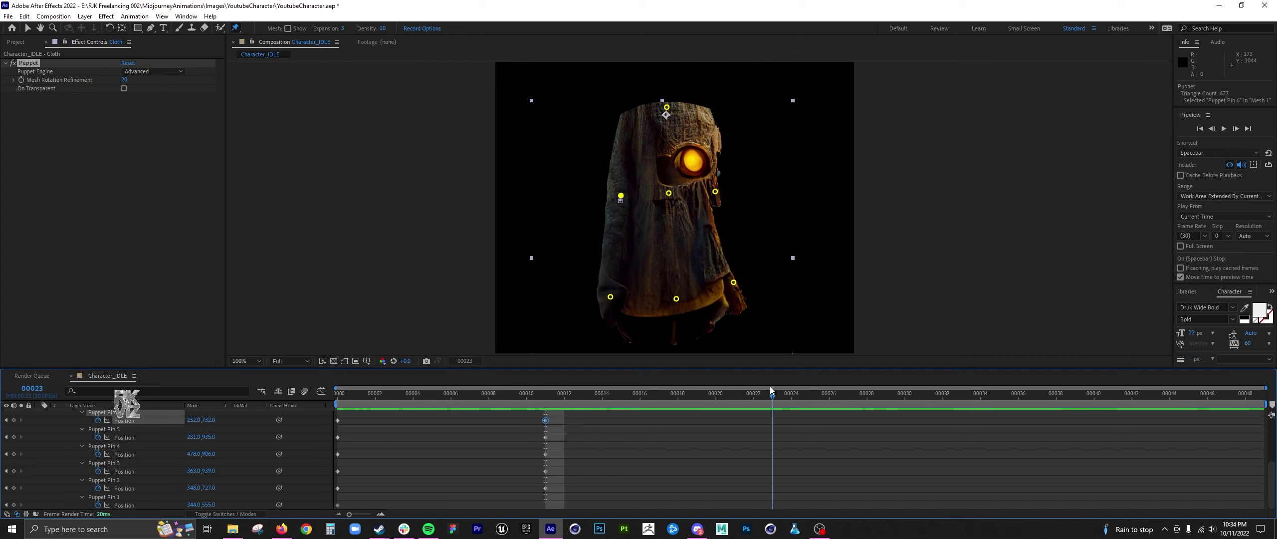
# At frame 23, lower the cloth's hem and middle-row puppet pins slightly and preview the motion
pyautogui.moveTo(610, 297); pyautogui.dragTo(734, 285)
pyautogui.moveTo(623, 199); pyautogui.dragTo(717, 198)
pyautogui.moveTo(395, 394); pyautogui.dragTo(762, 399)
pyautogui.press('space')
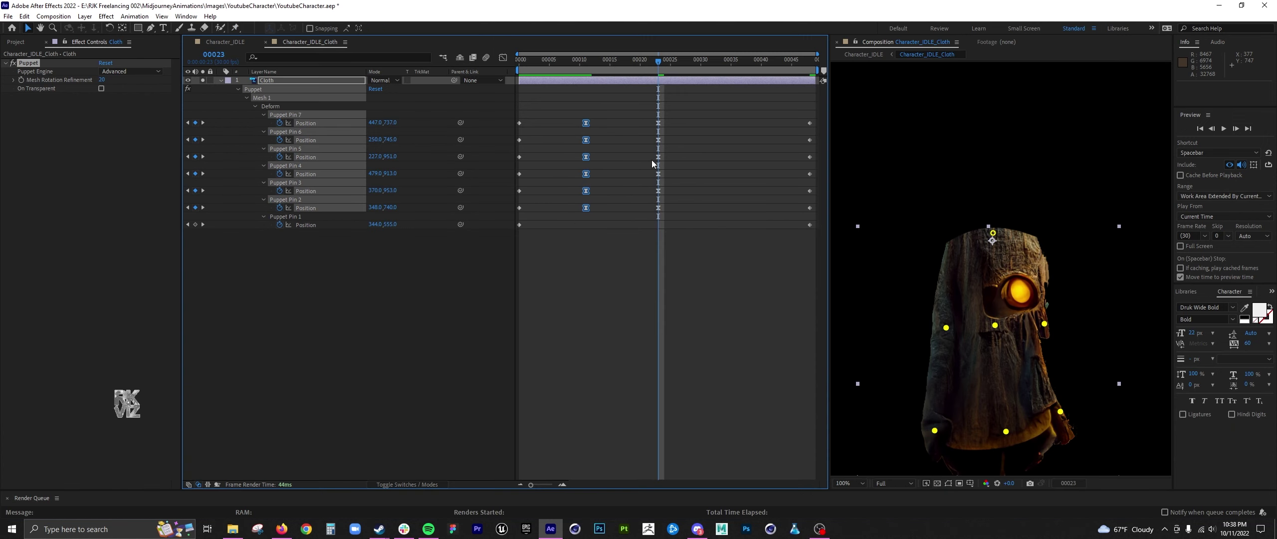
# Paste the six lower puppet pins' frame 11 keyframes at frame 37 and preview the cloth motion
pyautogui.moveTo(681, 68); pyautogui.dragTo(743, 86)
pyautogui.hotkey('ctrl', 'v')
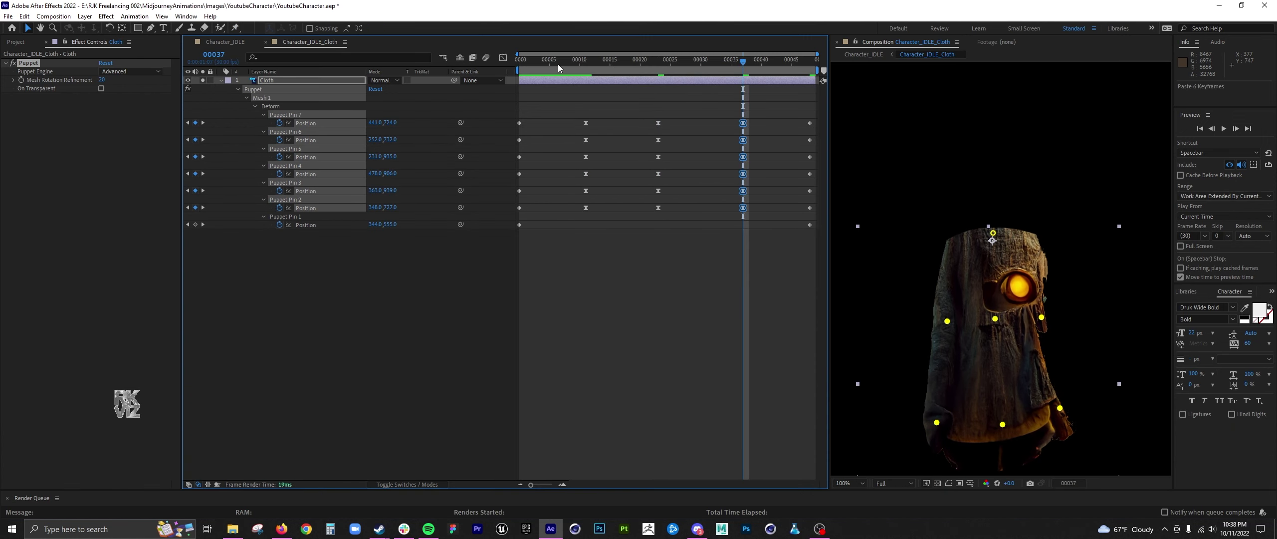
pyautogui.moveTo(550, 67); pyautogui.dragTo(782, 89)
pyautogui.press('space')
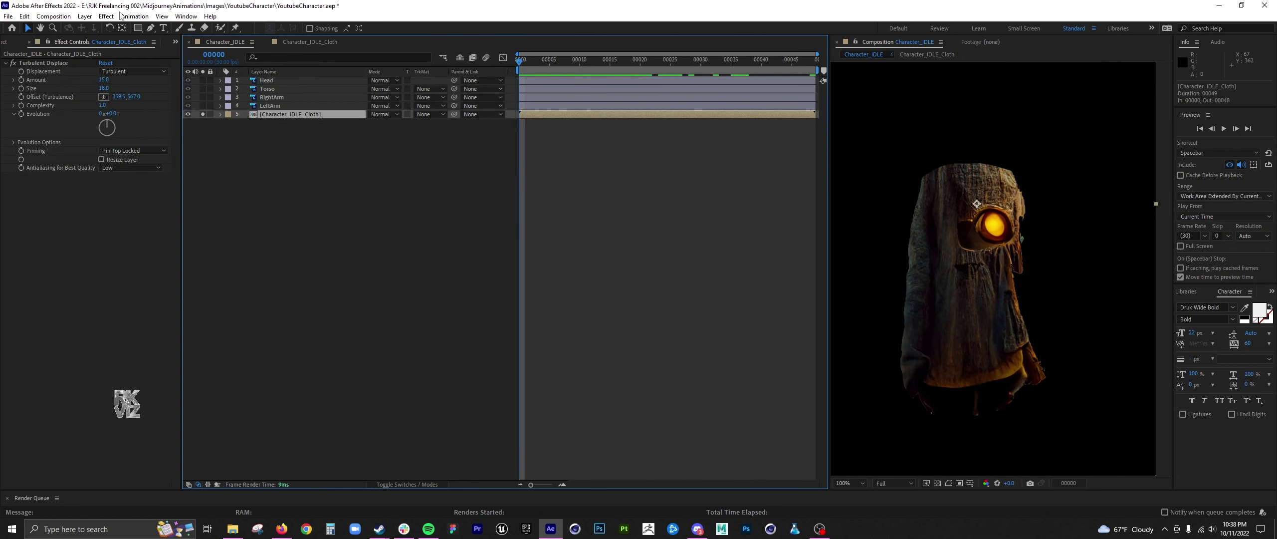
# Apply a second Turbulent Displace effect to the Character_IDLE_Cloth layer with Amount 10 and Size 19
pyautogui.click(106, 16)
pyautogui.click(140, 39)
pyautogui.moveTo(113, 206); pyautogui.dragTo(83, 196)
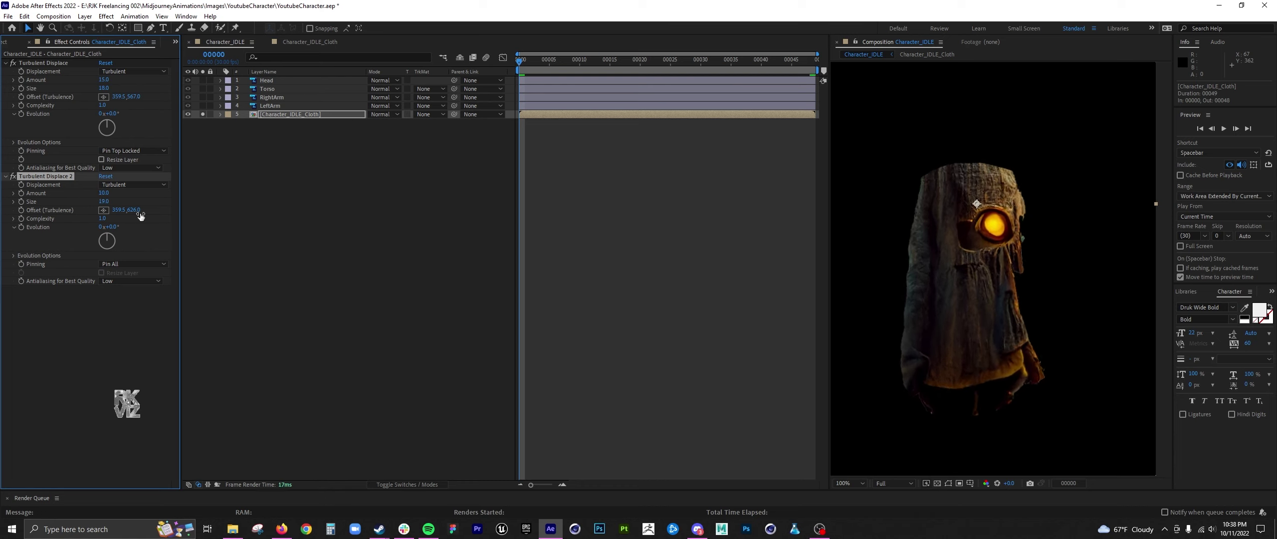
# Keyframe Offset (Turbulence) of the second Turbulent Displace at frame 0 and reveal the layer's keyframed properties
pyautogui.click(290, 119)
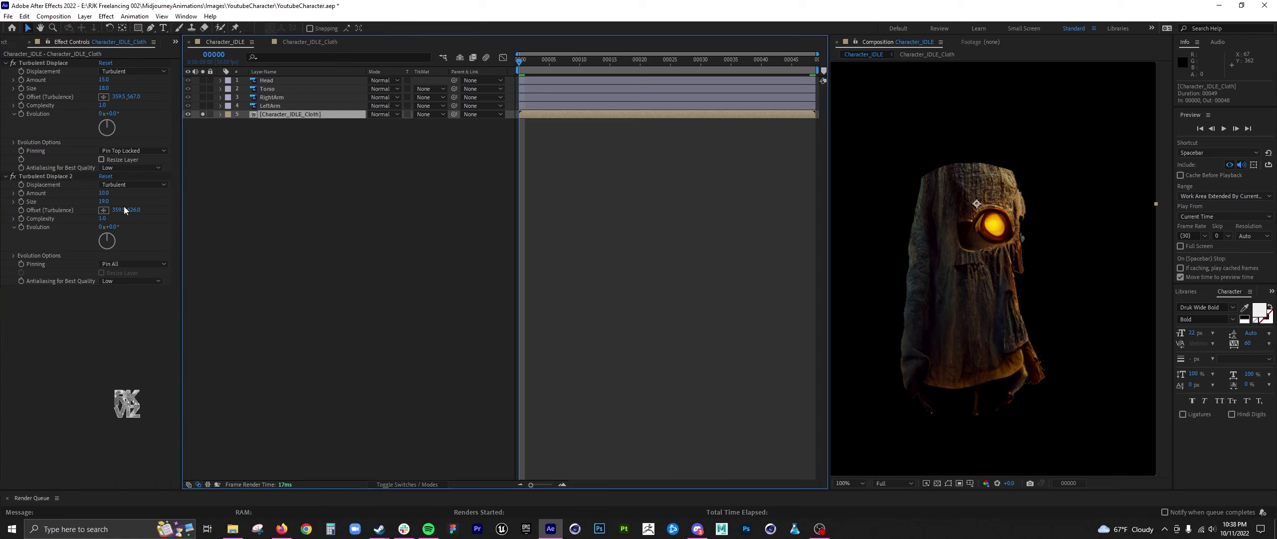
pyautogui.click(21, 210)
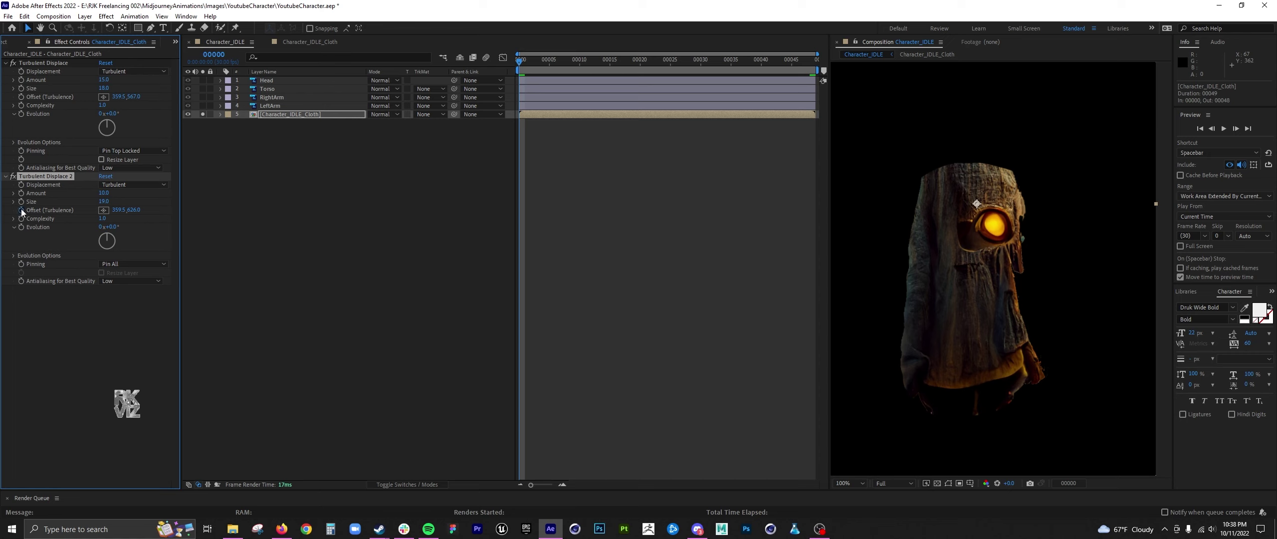
pyautogui.press('u')
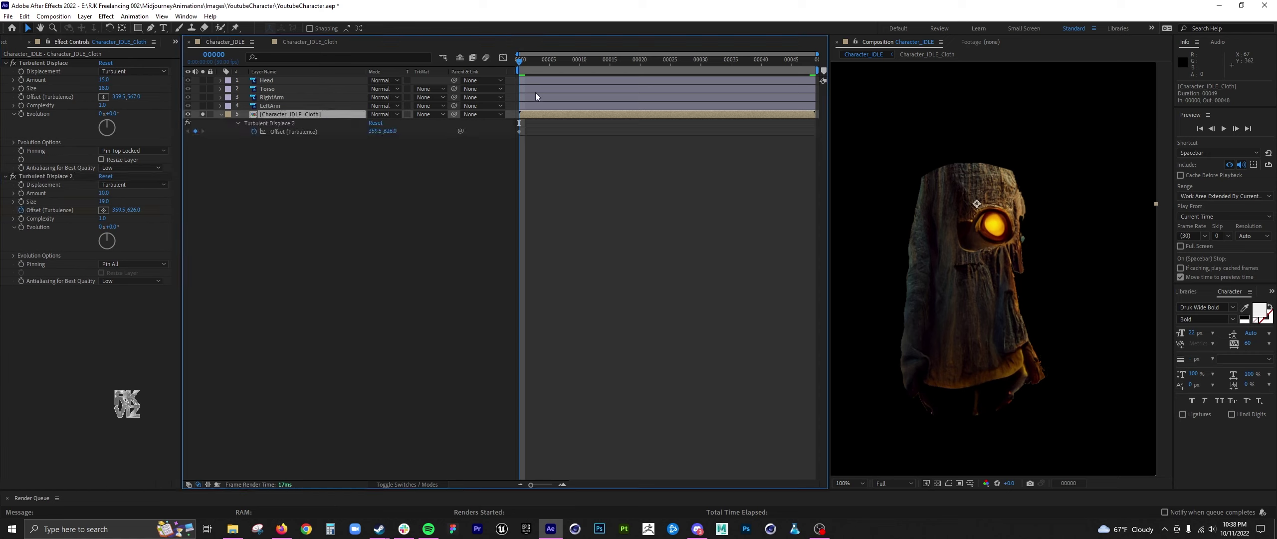
# At frame 27, move the second Turbulent Displace's Offset (Turbulence) down and across to about 534.5, 798
pyautogui.moveTo(531, 60); pyautogui.dragTo(682, 62)
pyautogui.scroll(-2, 967, 197)
pyautogui.click(46, 176)
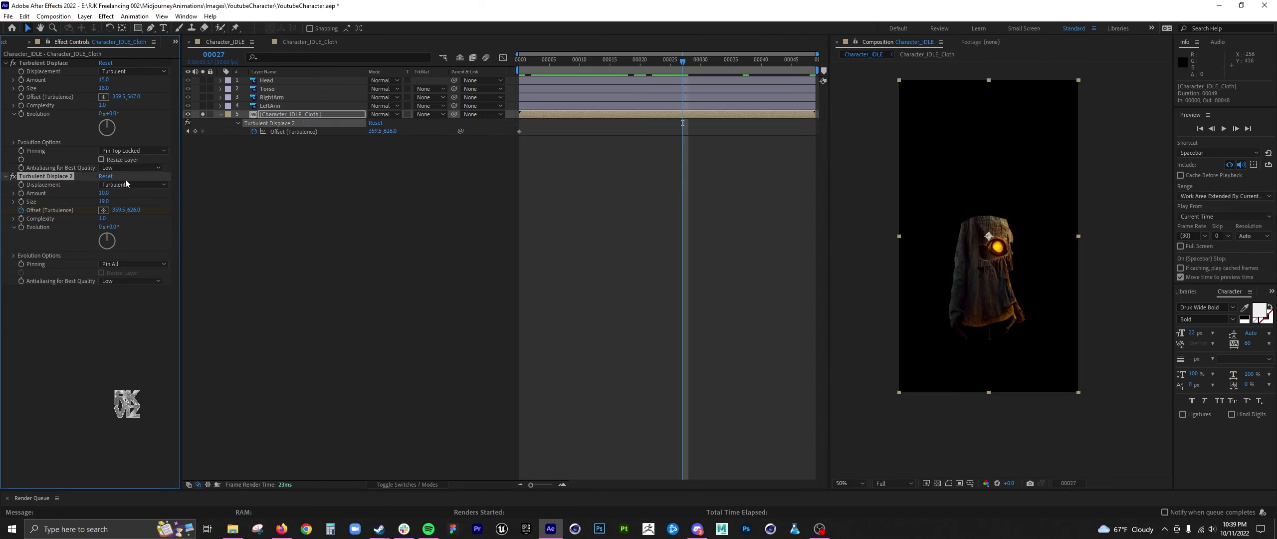
pyautogui.moveTo(119, 209); pyautogui.dragTo(121, 209)
pyautogui.moveTo(1013, 238); pyautogui.dragTo(1020, 254)
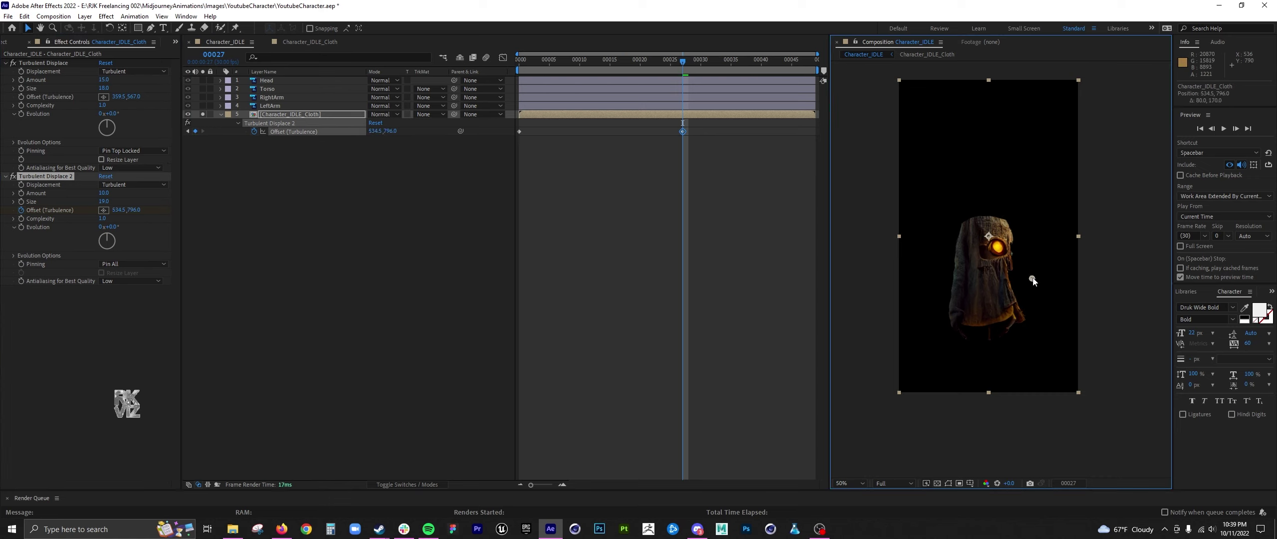
# Copy the first Offset (Turbulence) keyframe to frame 48 so the distortion loops, and preview the animation
pyautogui.moveTo(714, 60); pyautogui.dragTo(810, 61)
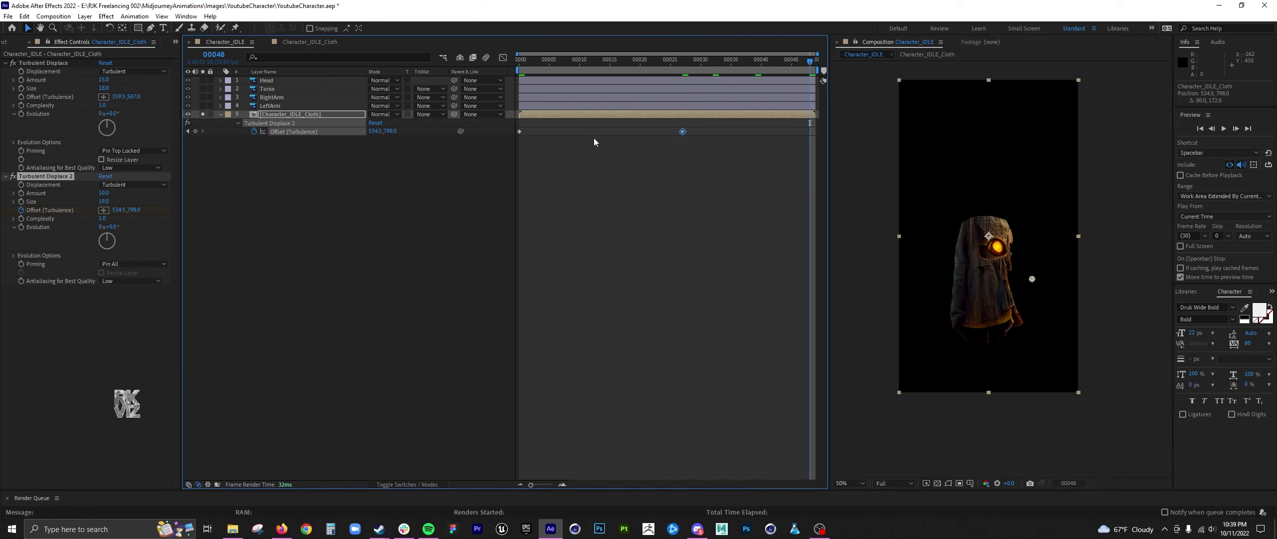
pyautogui.moveTo(545, 144); pyautogui.dragTo(514, 125)
pyautogui.moveTo(555, 65); pyautogui.dragTo(711, 83)
pyautogui.press('space')
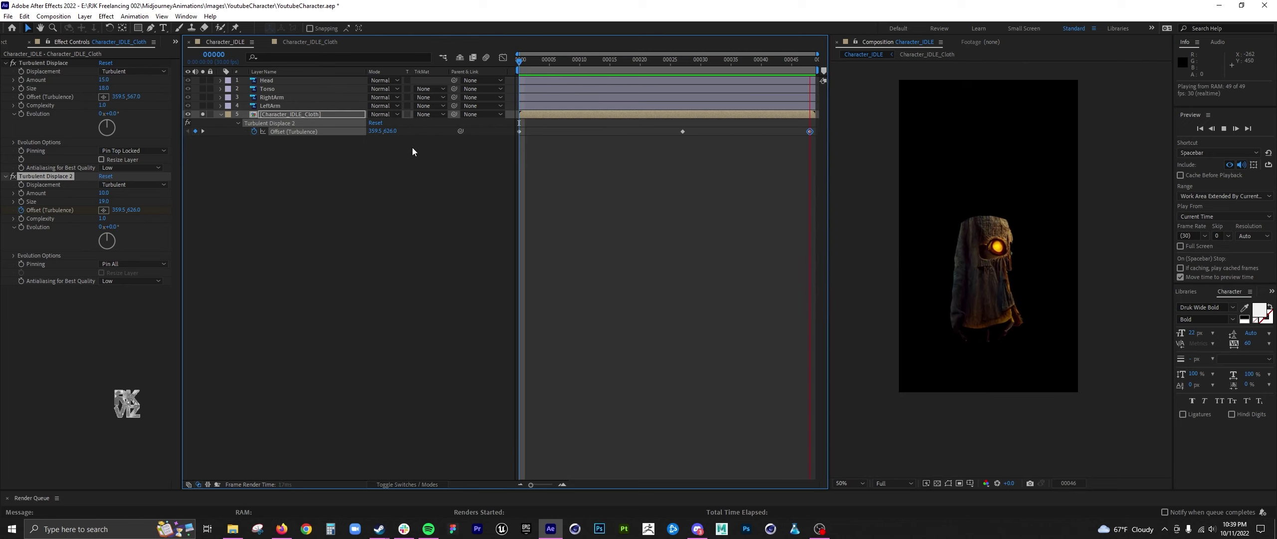
pyautogui.scroll(2, 932, 285)
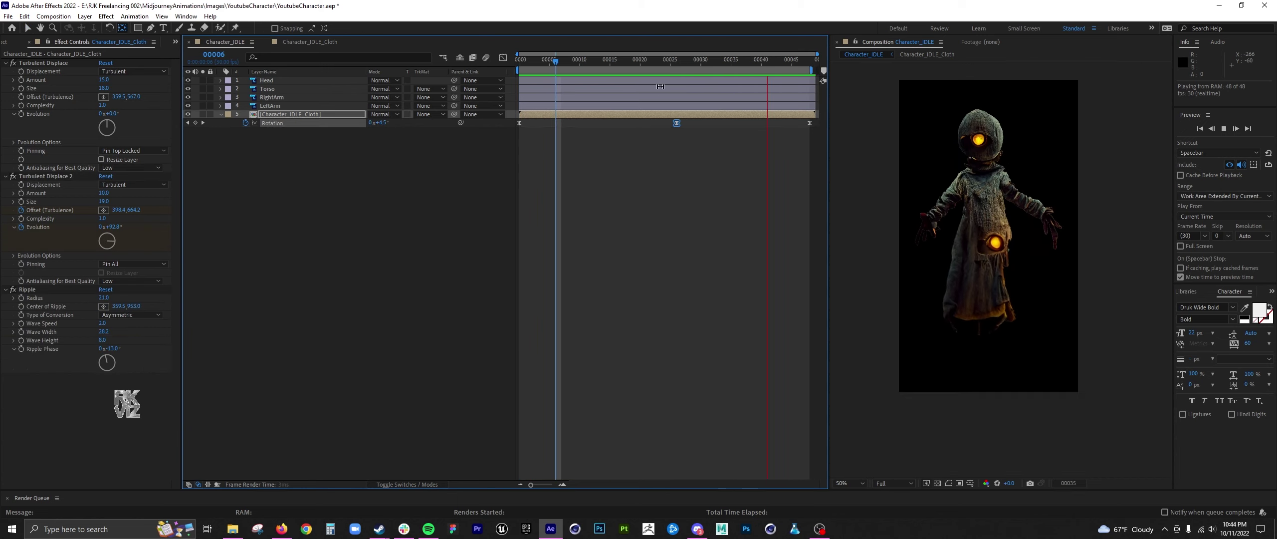
# At frame 26, set the Character_IDLE_Cloth layer's rotation to 2° and preview the animation
pyautogui.moveTo(649, 64); pyautogui.dragTo(672, 67)
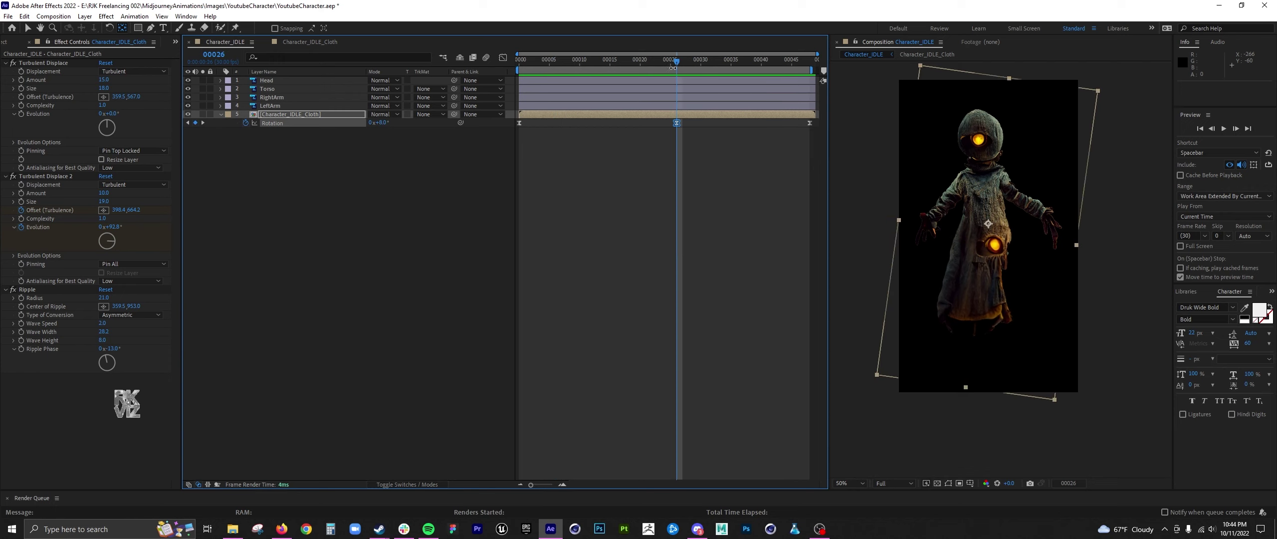
pyautogui.write('2')
pyautogui.click(425, 128)
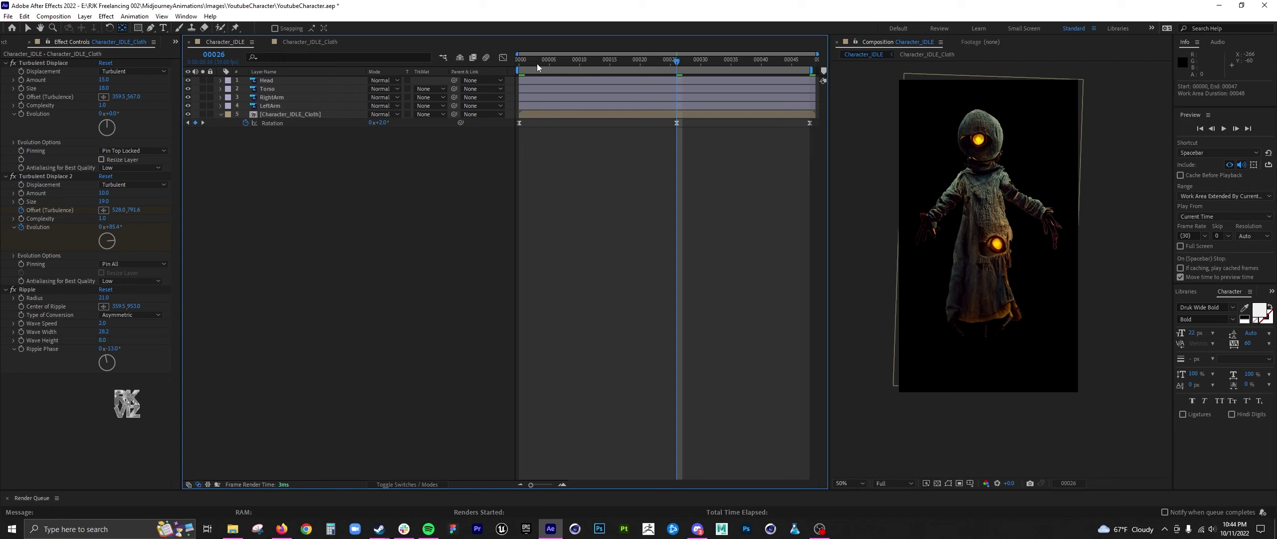
pyautogui.press('space')
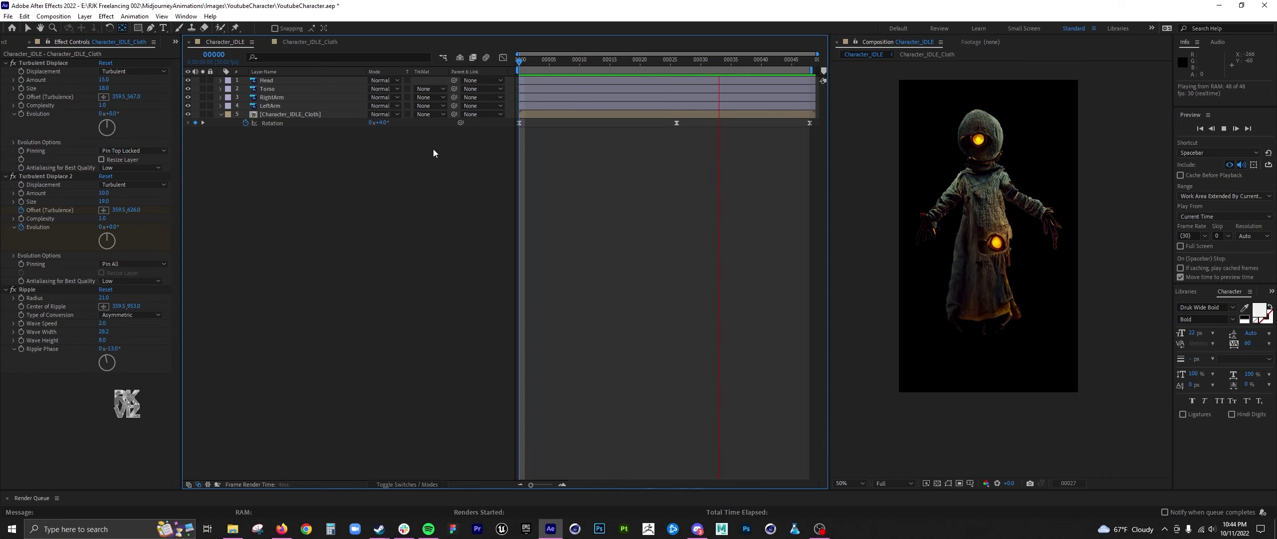
pyautogui.click(374, 172)
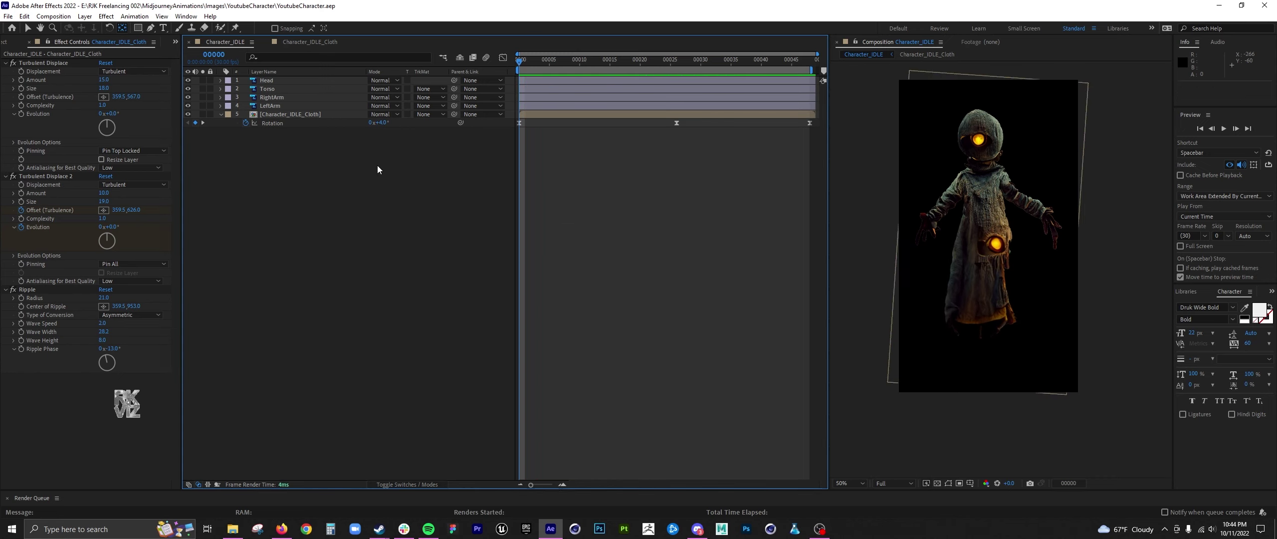
# Pre-compose the RightArm layer as RightArm, moving all attributes into the new composition
pyautogui.click(309, 97)
pyautogui.hotkey('ctrl', 'shift', 'c')
pyautogui.write('RightArm')
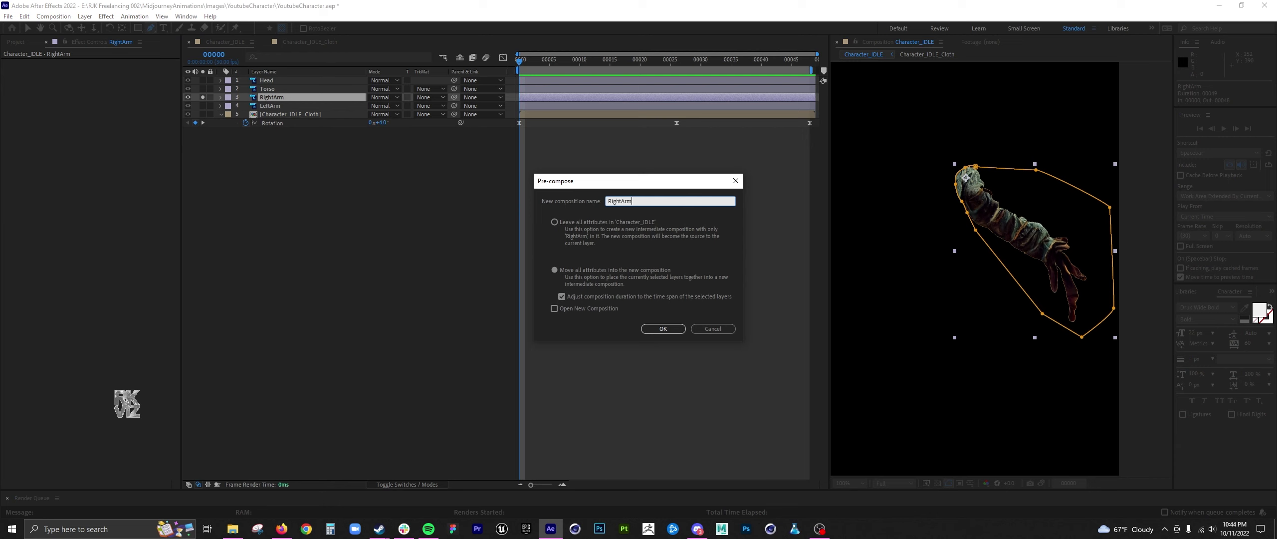
pyautogui.press('Return')
# Pre-compose the LeftArm layer as LeftArm and solo it alongside the right arm
pyautogui.click(294, 105)
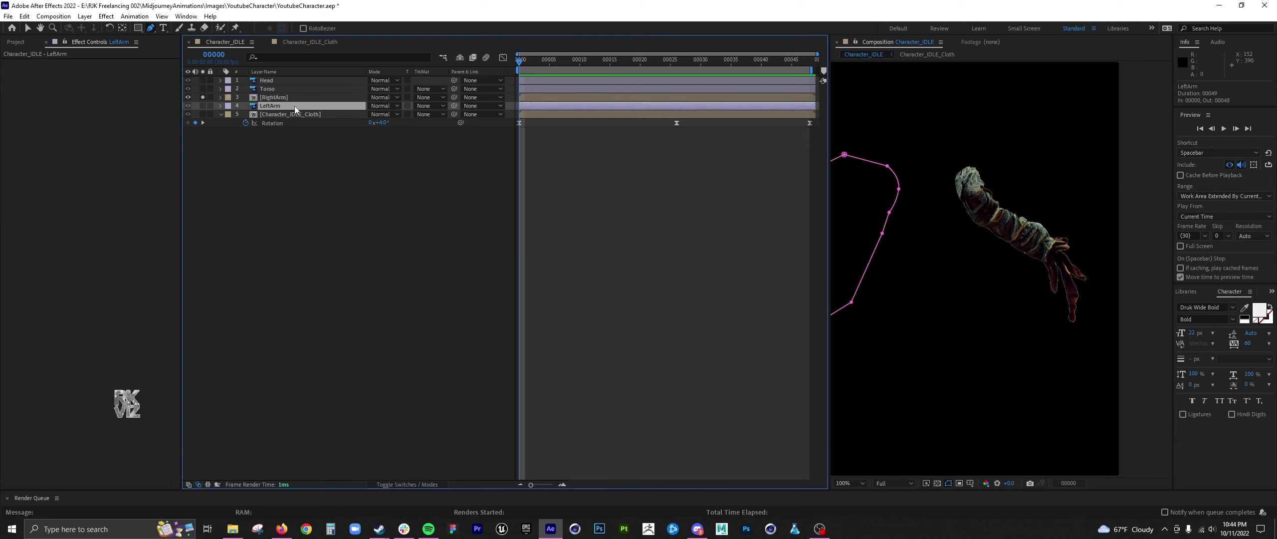
pyautogui.hotkey('ctrl', 'shift', 'c')
pyautogui.write('LeftArm')
pyautogui.press('Return')
pyautogui.press('F2')
pyautogui.click(285, 105)
pyautogui.moveTo(905, 201); pyautogui.dragTo(953, 196)
# Duplicate the RightArm layer and rename the upper copy RightArm_forearm
pyautogui.click(313, 98)
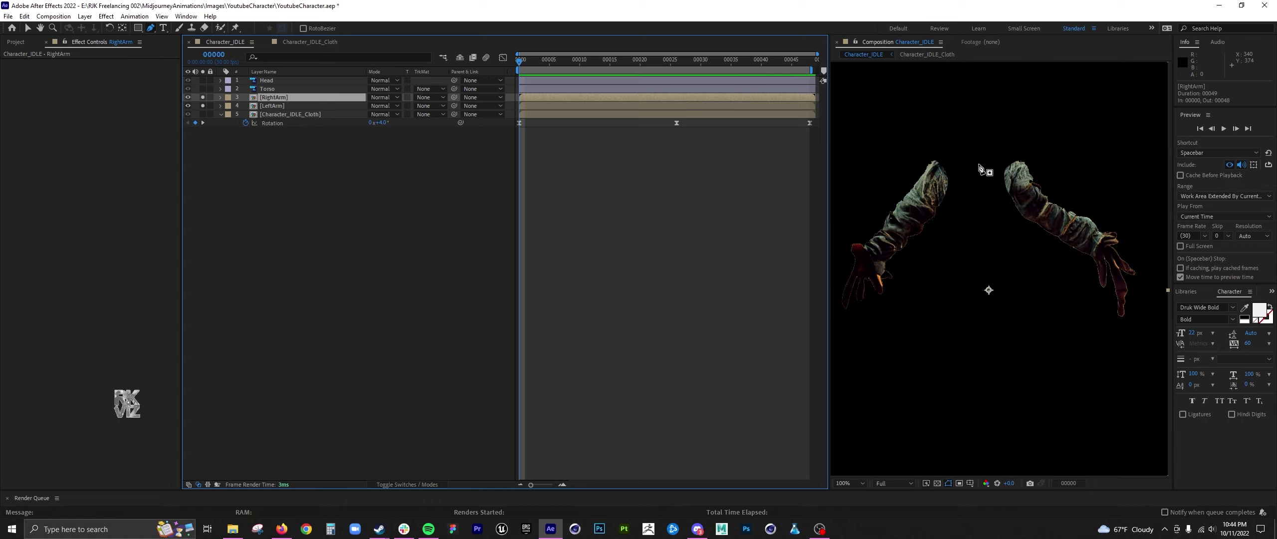
pyautogui.hotkey('ctrl', 'd')
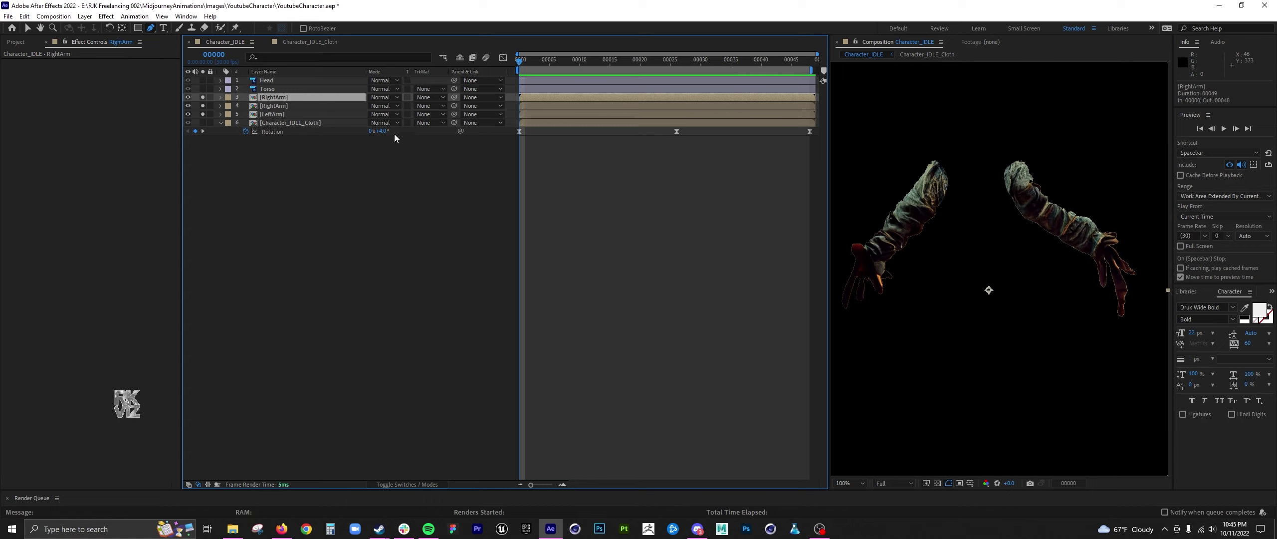
pyautogui.press('Return')
pyautogui.click(292, 98)
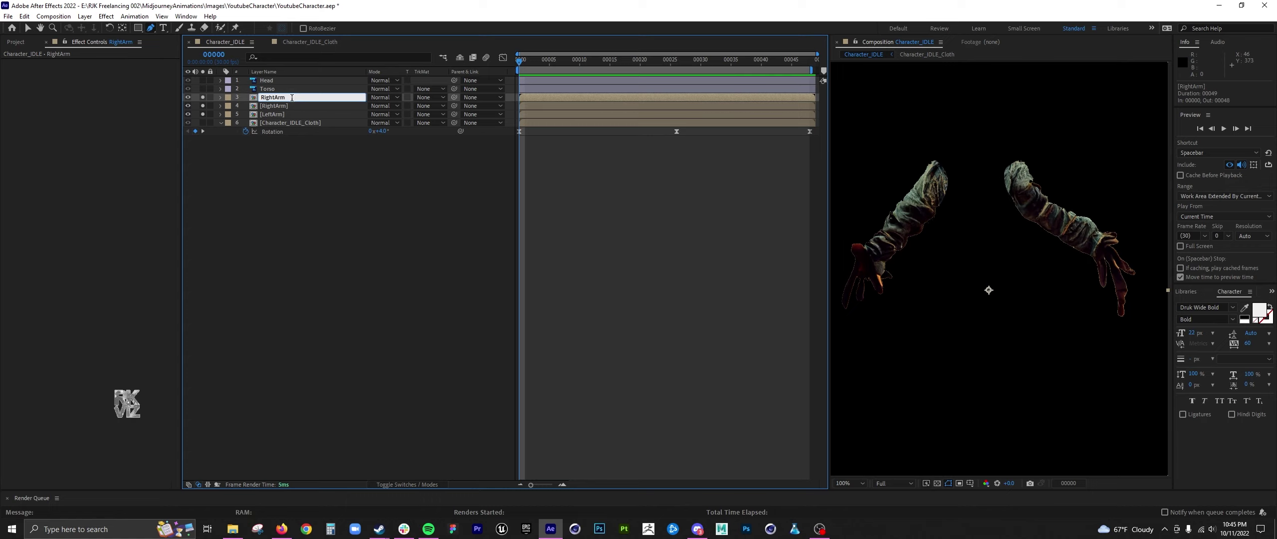
pyautogui.write('_forearm')
pyautogui.press('Return')
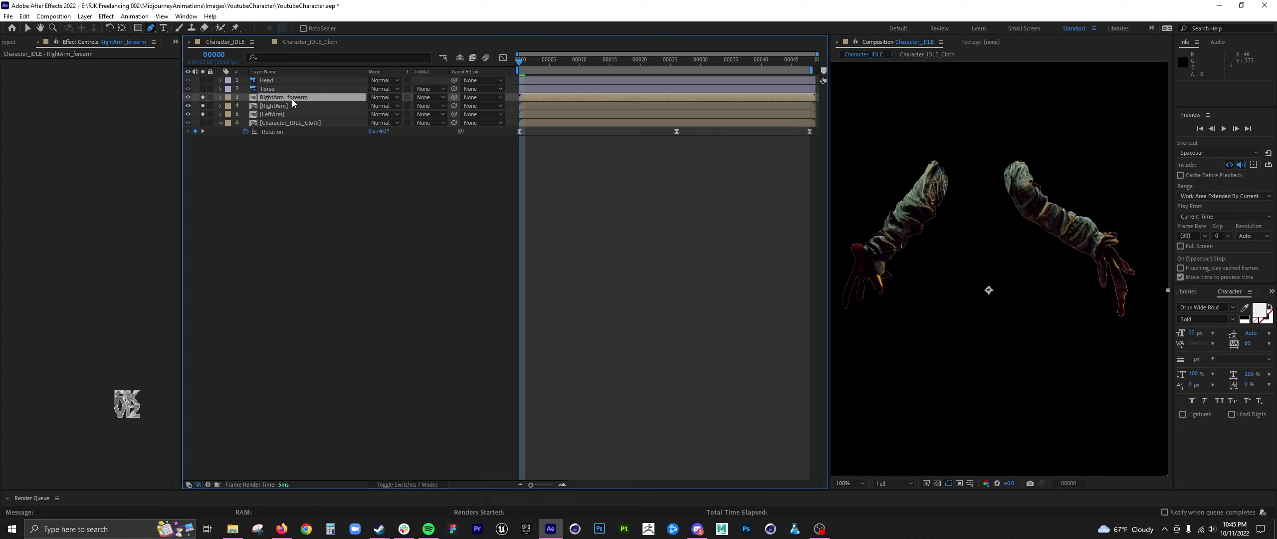
# Rename the original RightArm layer as RightArm_Main
pyautogui.click(291, 106)
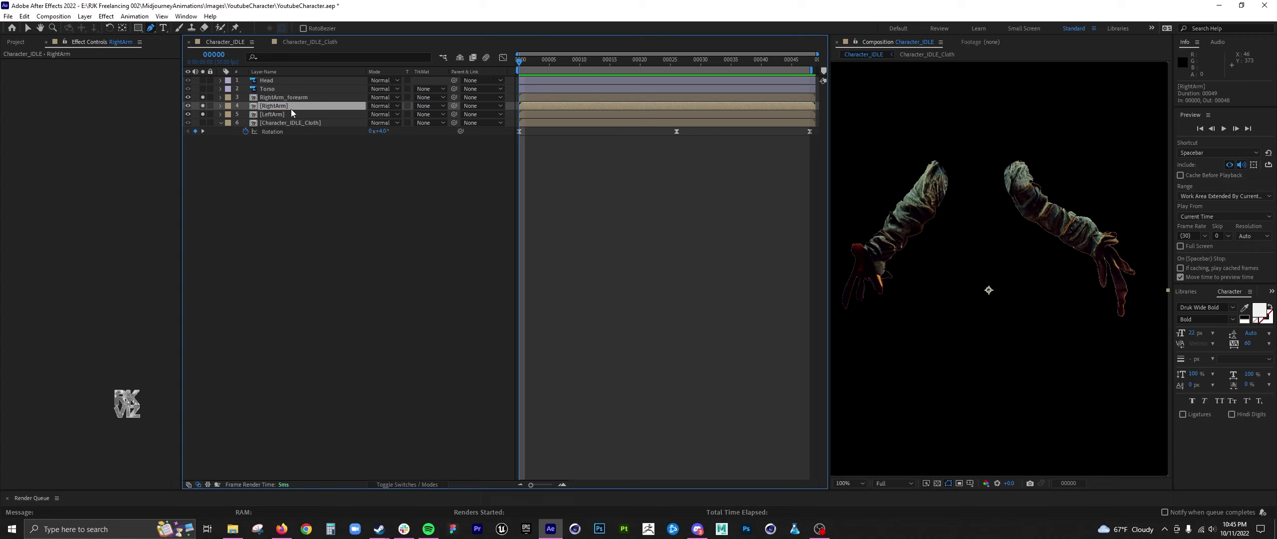
pyautogui.press('Return')
pyautogui.click(301, 106)
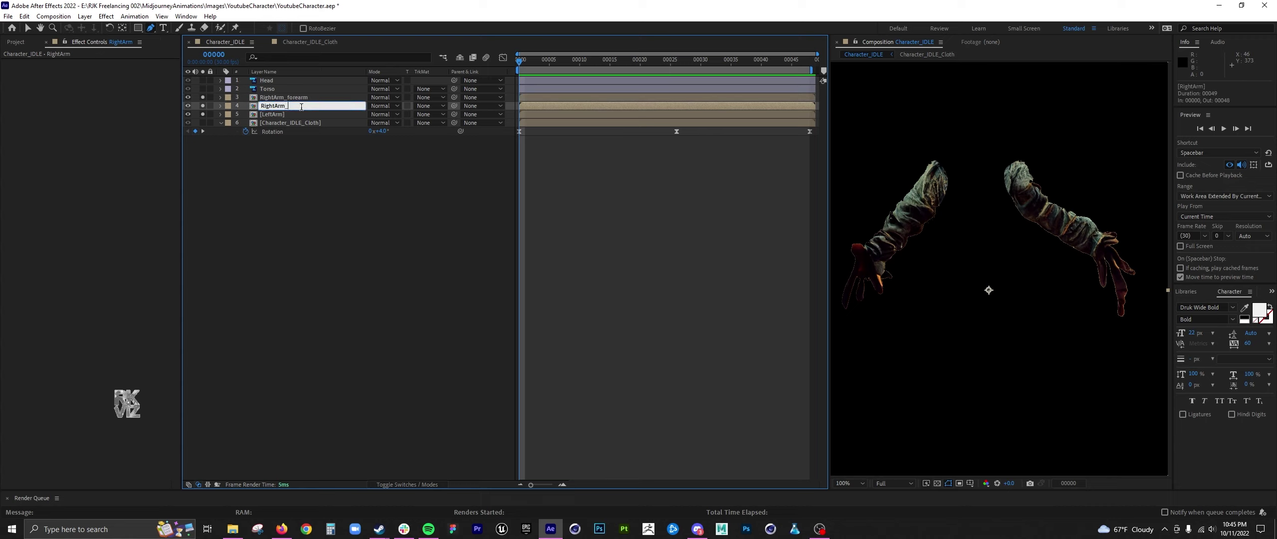
pyautogui.write('_Main')
pyautogui.press('Return')
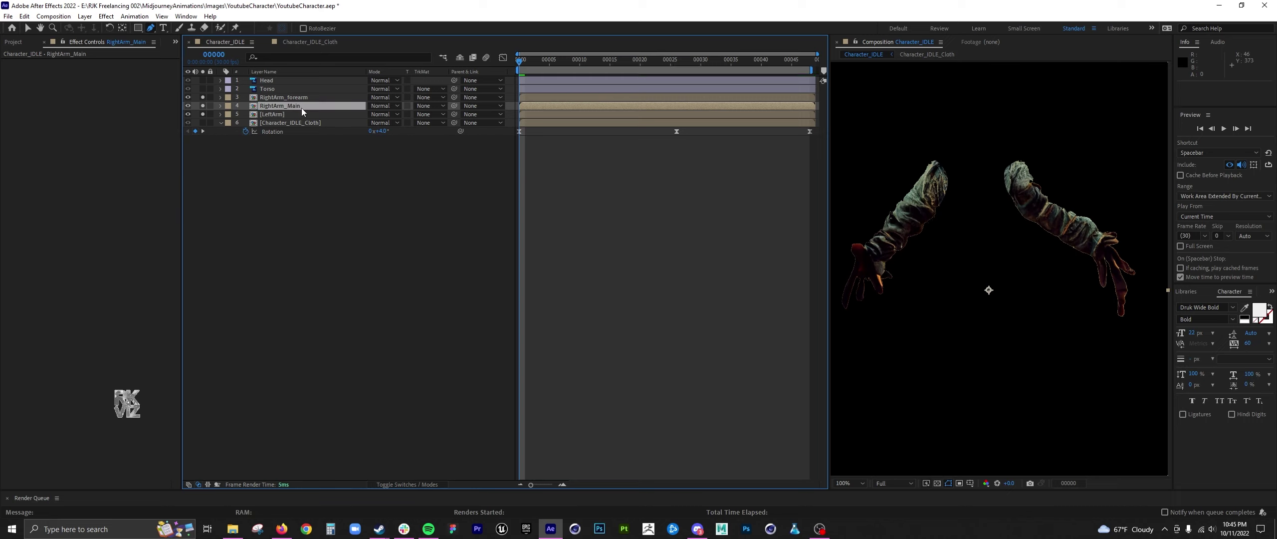
# Mask the RightArm_Main layer with a closed Pen shape around the upper arm from shoulder to elbow, curving the elbow edge
pyautogui.click(983, 166)
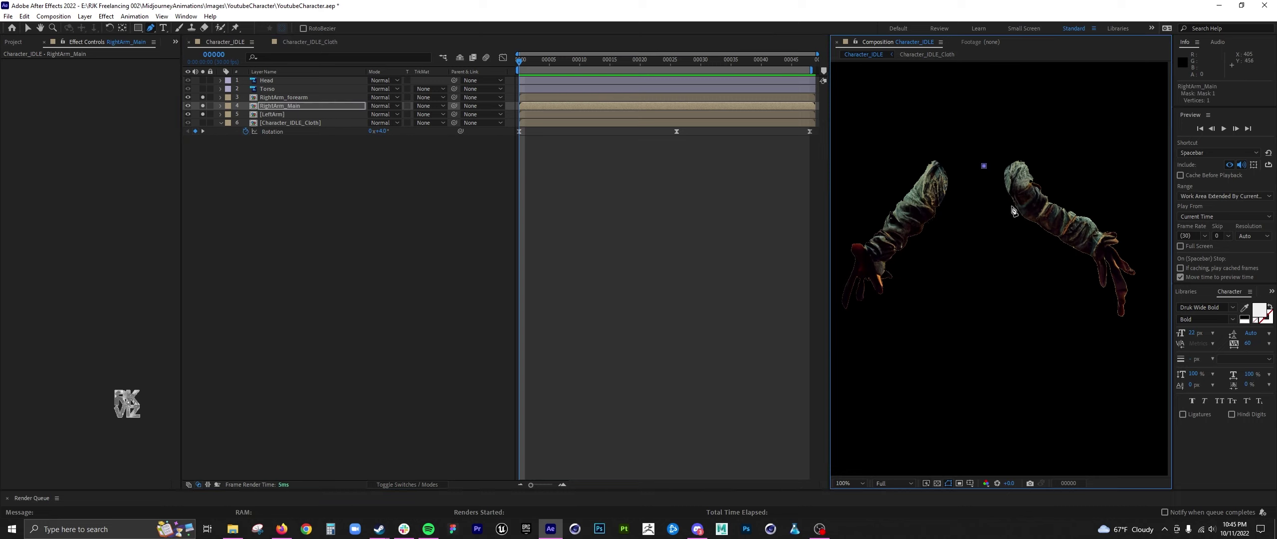
pyautogui.click(1019, 225)
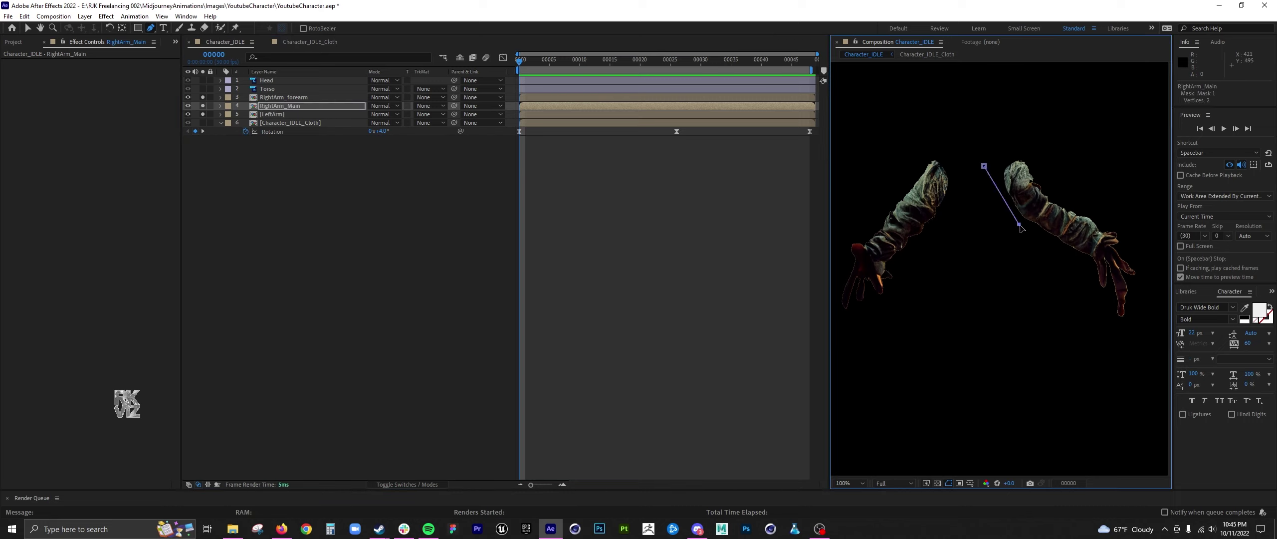
pyautogui.click(1046, 213)
pyautogui.press('v')
pyautogui.hotkey('ctrl', 'z')
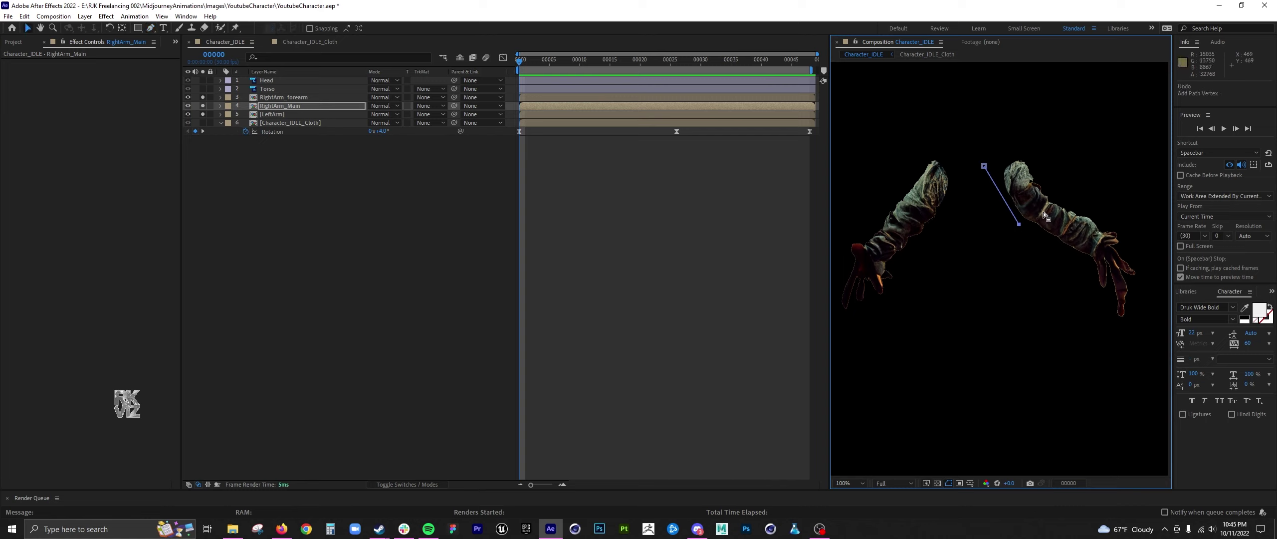
pyautogui.click(150, 28)
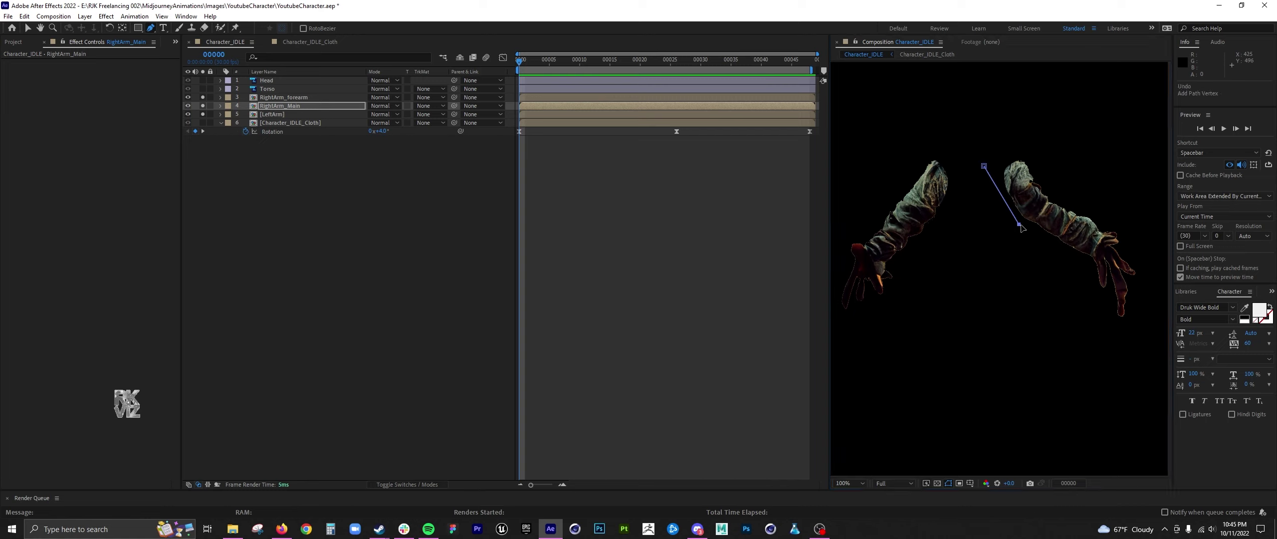
pyautogui.click(1043, 212)
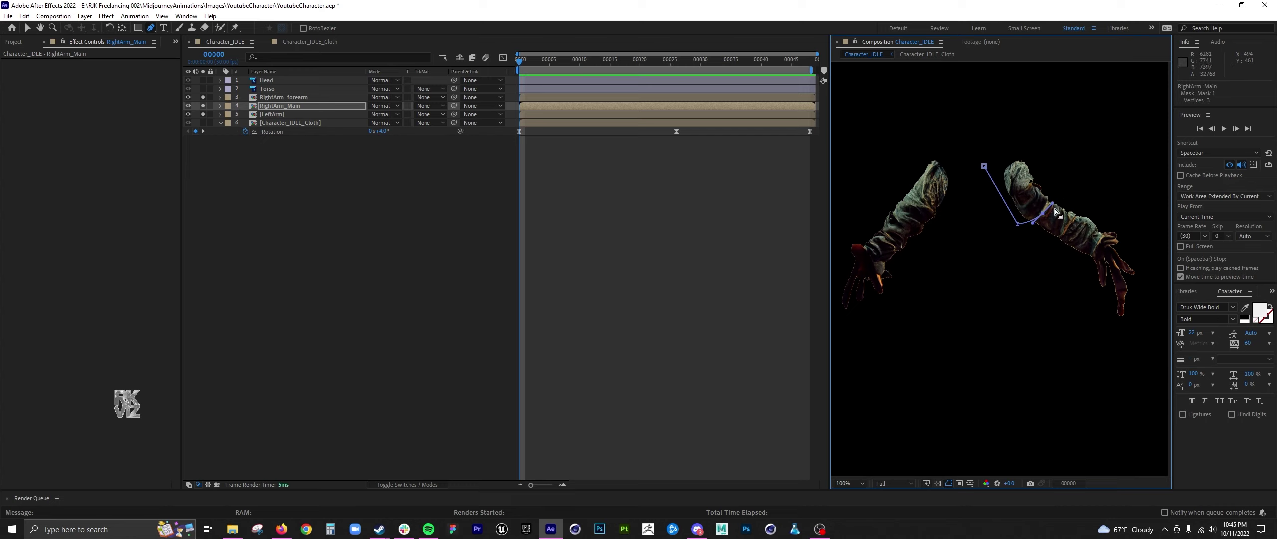
pyautogui.hotkey('ctrl', 'z')
pyautogui.click(1044, 215)
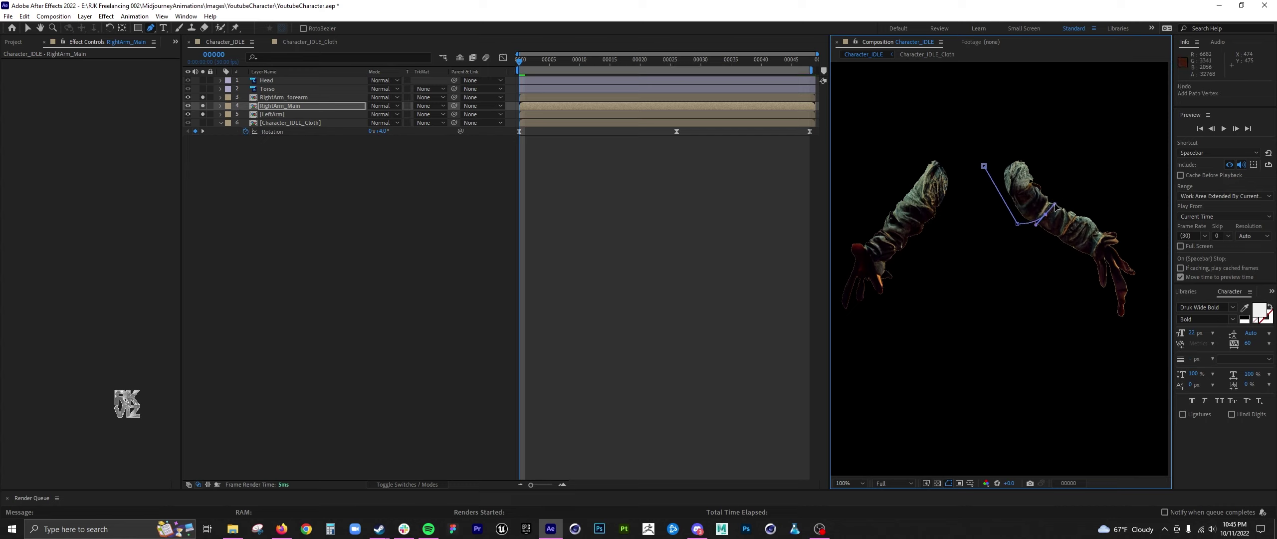
pyautogui.click(1030, 154)
pyautogui.click(1003, 146)
pyautogui.click(984, 165)
# Move the RightArm_Main layer's anchor point to the shoulder
pyautogui.click(321, 106)
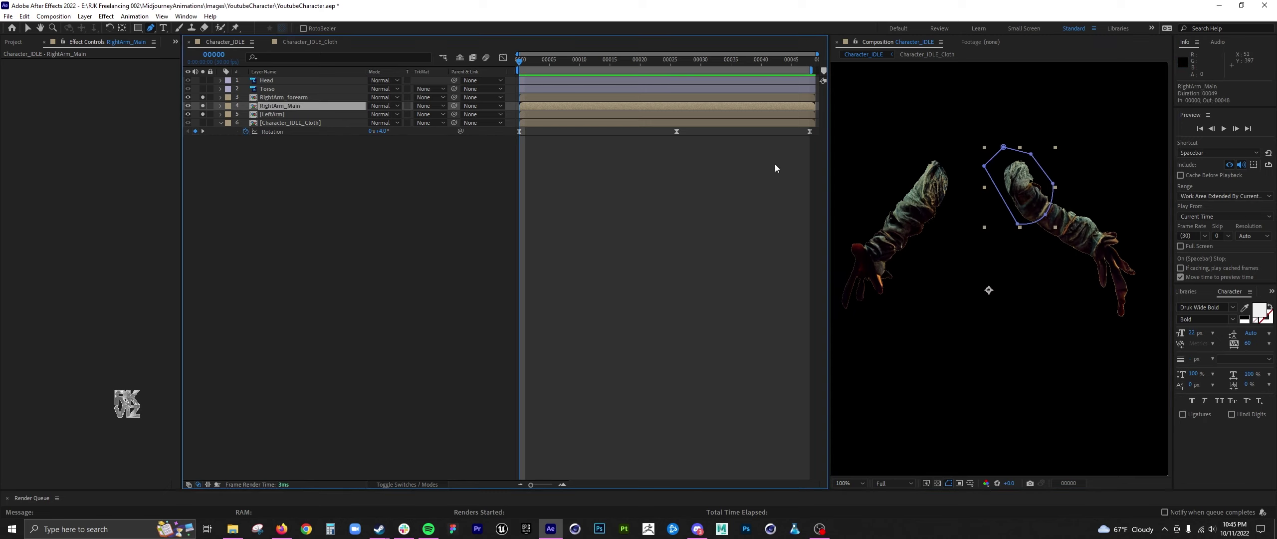
pyautogui.press('v')
pyautogui.click(1010, 175)
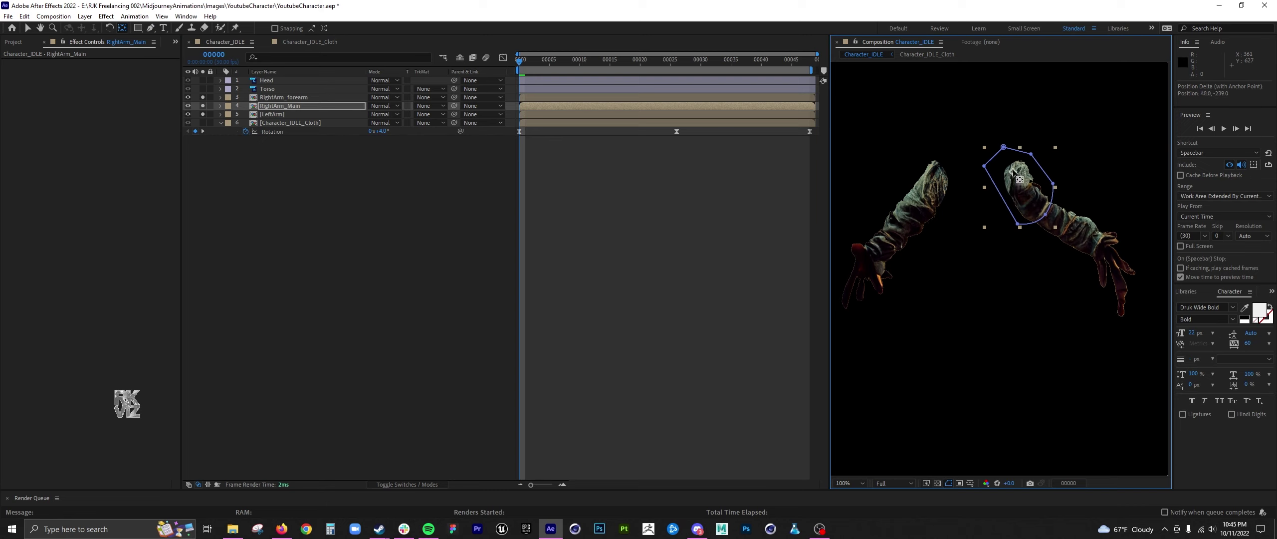
# Mask the RightArm_forearm layer with a closed Pen shape around the forearm and hand, starting at the elbow
pyautogui.click(286, 98)
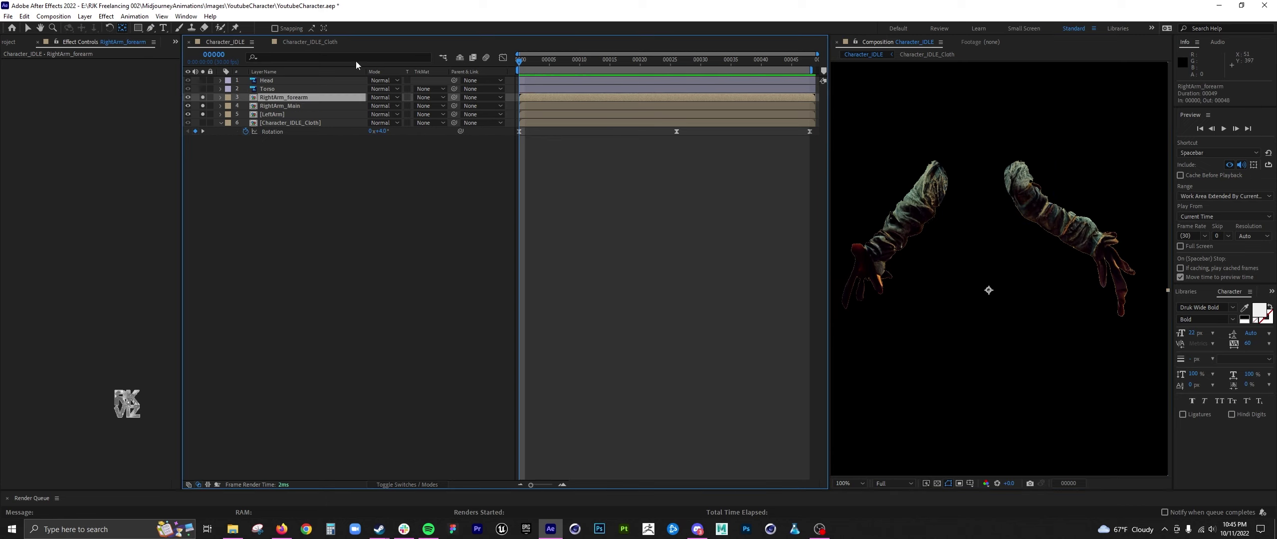
pyautogui.click(150, 28)
pyautogui.click(1077, 190)
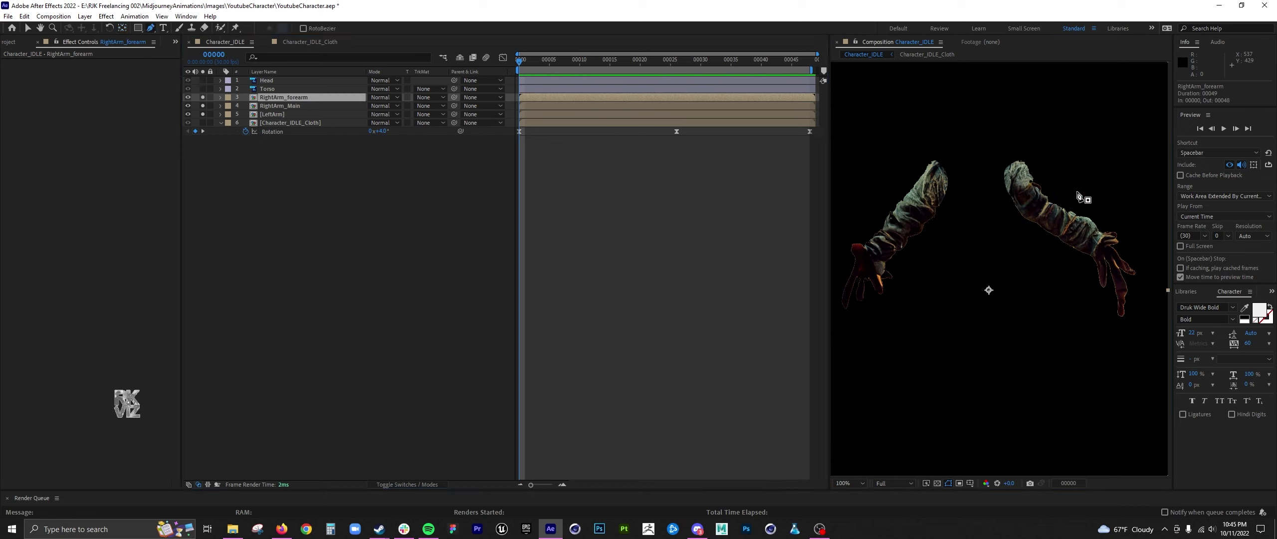
pyautogui.click(1048, 202)
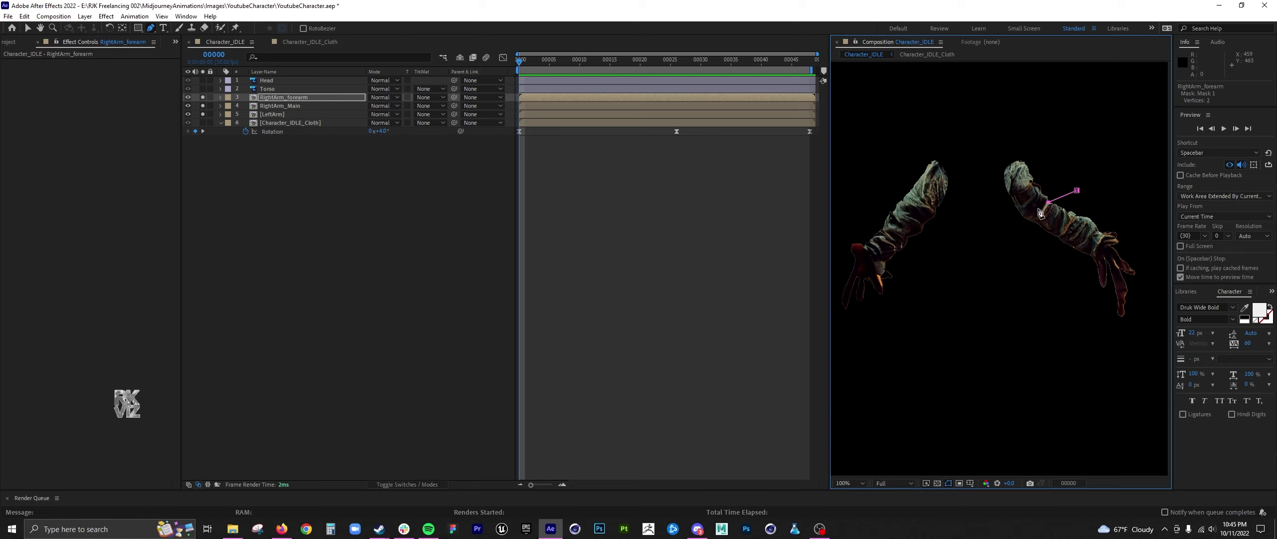
pyautogui.click(1038, 207)
pyautogui.click(1035, 224)
pyautogui.click(1044, 280)
pyautogui.click(1091, 342)
pyautogui.click(1143, 342)
pyautogui.click(1159, 248)
pyautogui.click(1126, 200)
pyautogui.click(1076, 190)
# Move the RightArm_forearm layer's anchor point to the elbow
pyautogui.click(477, 154)
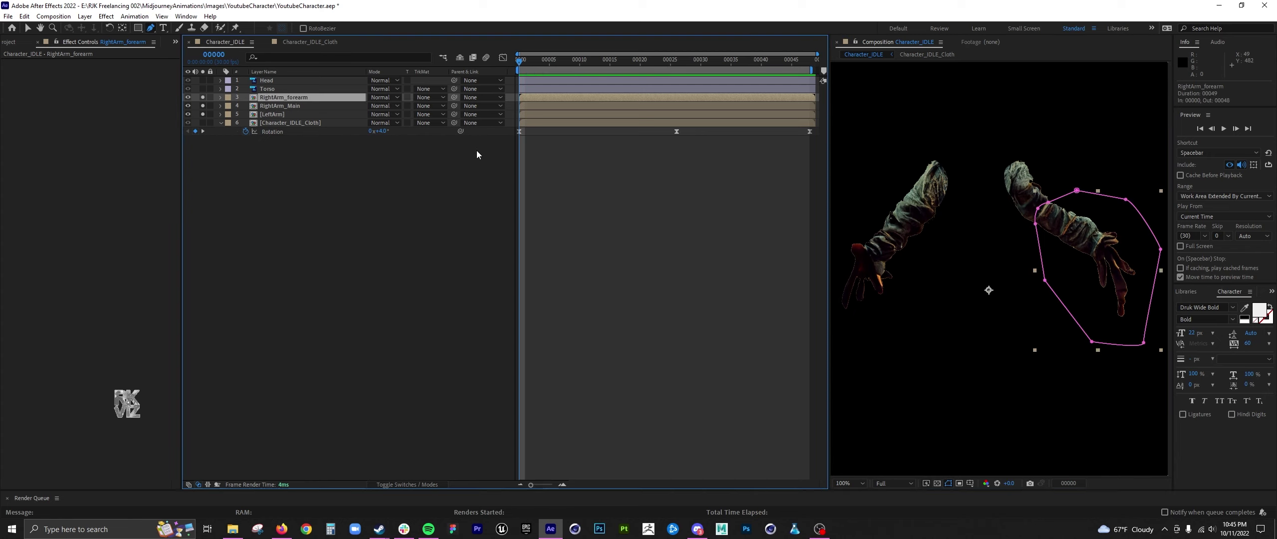
pyautogui.press('y')
pyautogui.moveTo(989, 290); pyautogui.dragTo(1045, 225)
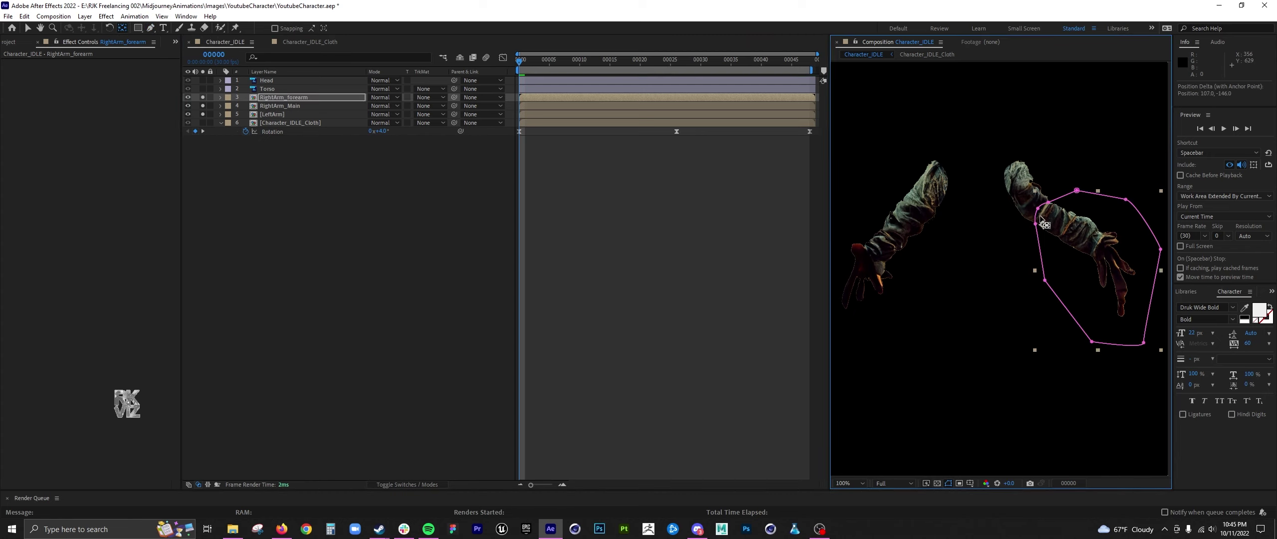
# Duplicate the LeftArm layer and rename the upper copy LeftArm_Forearm
pyautogui.click(277, 114)
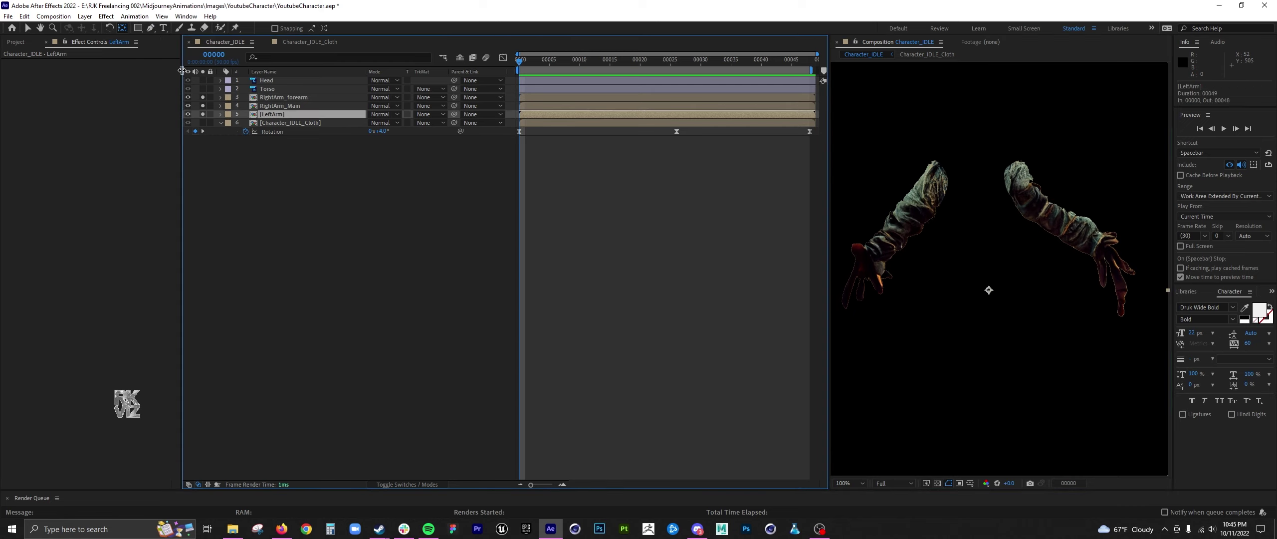
pyautogui.hotkey('ctrl', 'd')
pyautogui.press('Return')
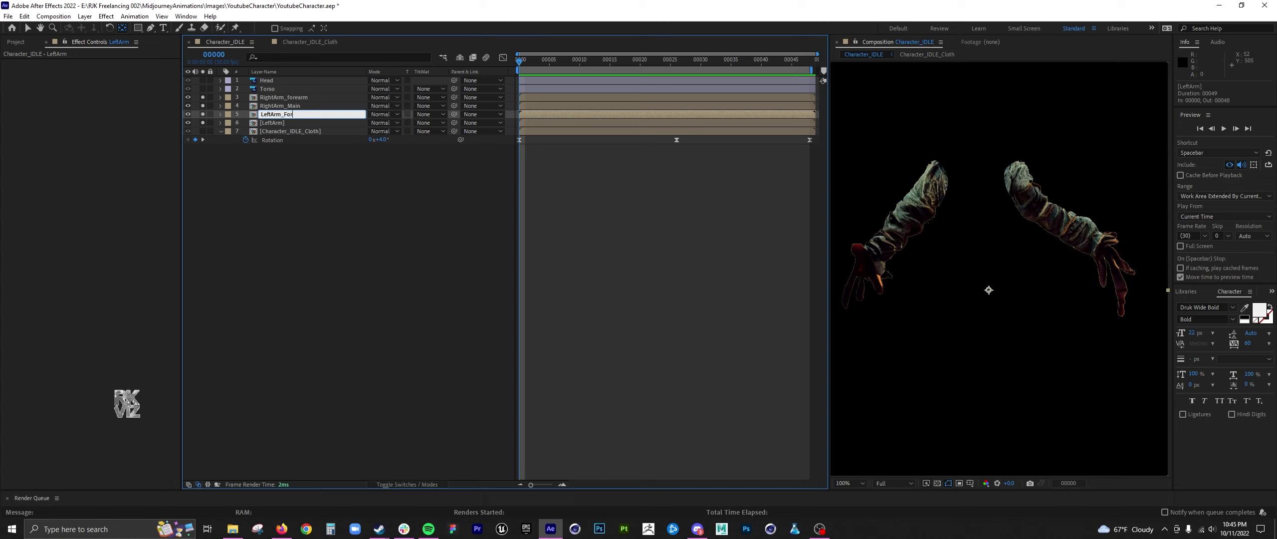
pyautogui.write('_Forearm')
pyautogui.press('Return')
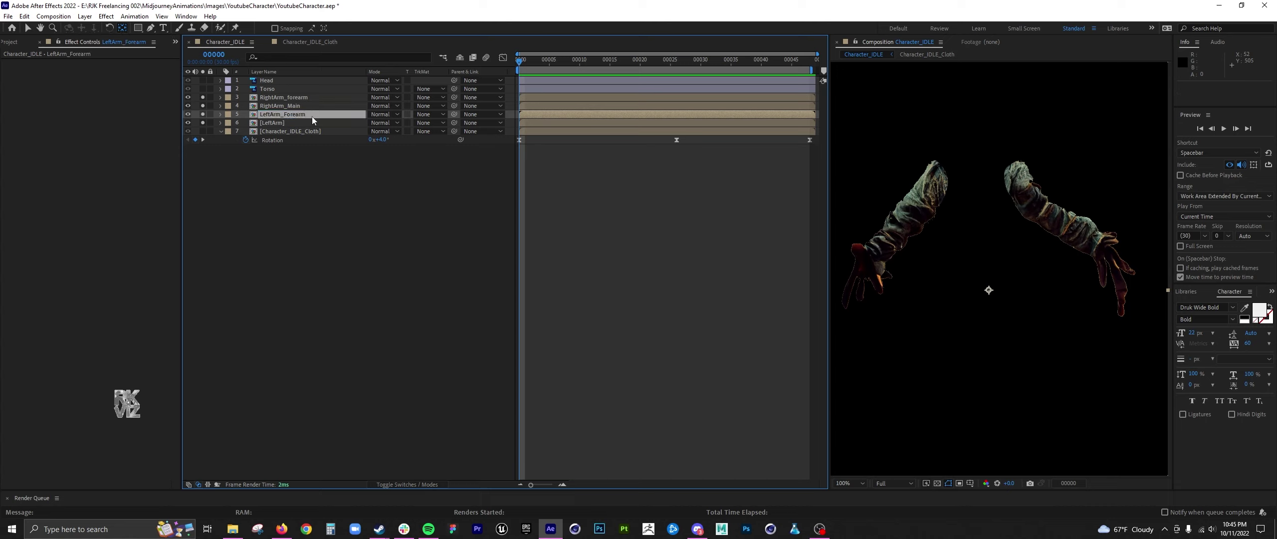
pyautogui.press('XF86AudioPlay')
pyautogui.click(818, 528)
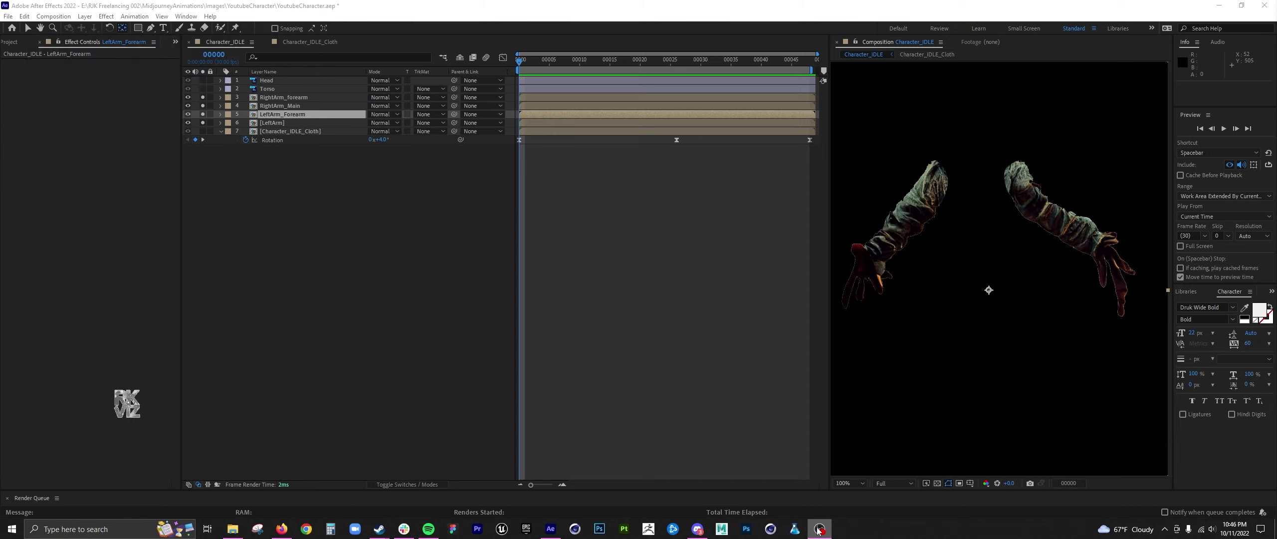
pyautogui.click(601, 260)
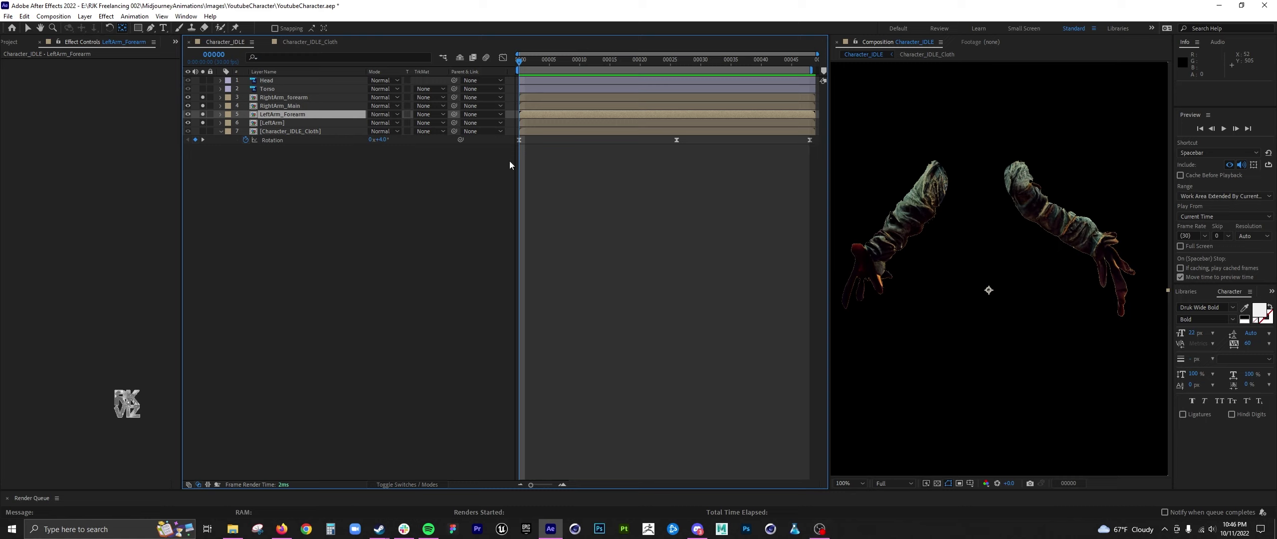
# Rename the original LeftArm layer as LeftArm_MAIN
pyautogui.click(287, 123)
pyautogui.press('Return')
pyautogui.write('_MAIN')
pyautogui.press('Return')
# Try to parent the RightArm_Main and LeftArm_MAIN layers to the forearm layers
pyautogui.click(301, 106)
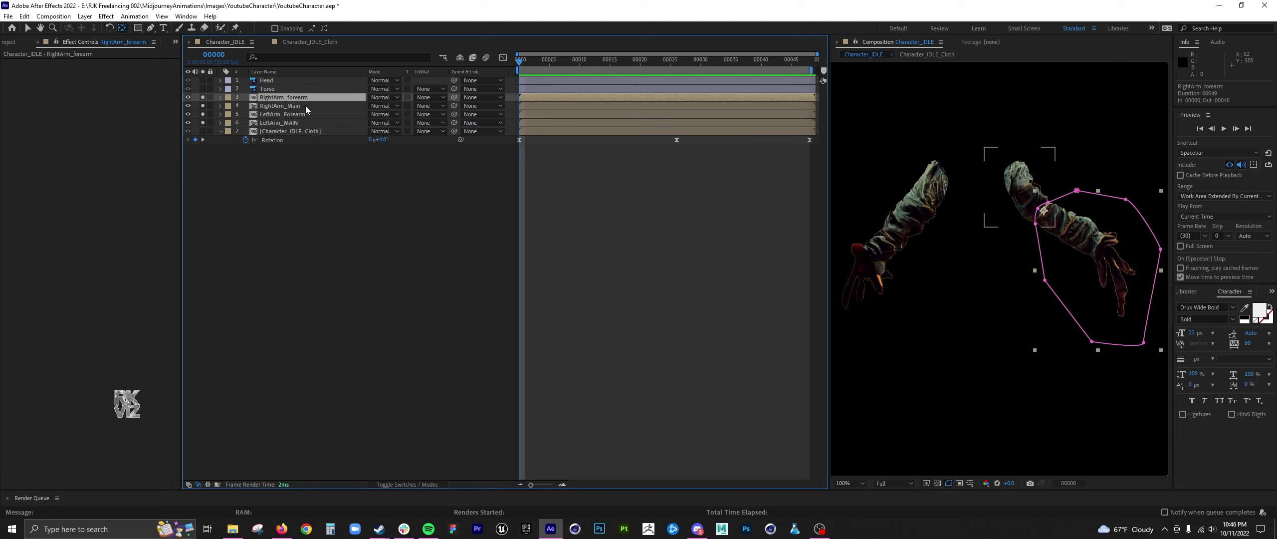
pyautogui.moveTo(454, 105); pyautogui.dragTo(307, 94)
pyautogui.click(291, 123)
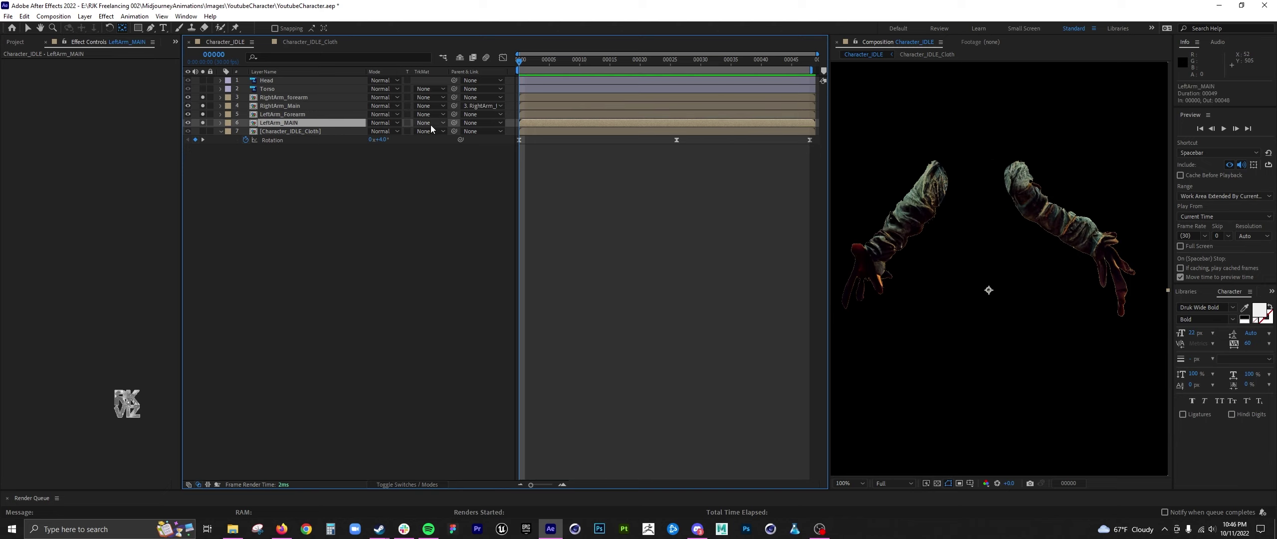
pyautogui.moveTo(454, 122); pyautogui.dragTo(295, 95)
# Order each main arm layer above its forearm, parenting RightArm_forearm to RightArm_Main and LeftArm_Forearm to LeftArm_MAIN
pyautogui.click(295, 111)
pyautogui.click(482, 98)
pyautogui.click(484, 108)
pyautogui.moveTo(454, 105); pyautogui.dragTo(270, 97)
pyautogui.click(421, 123)
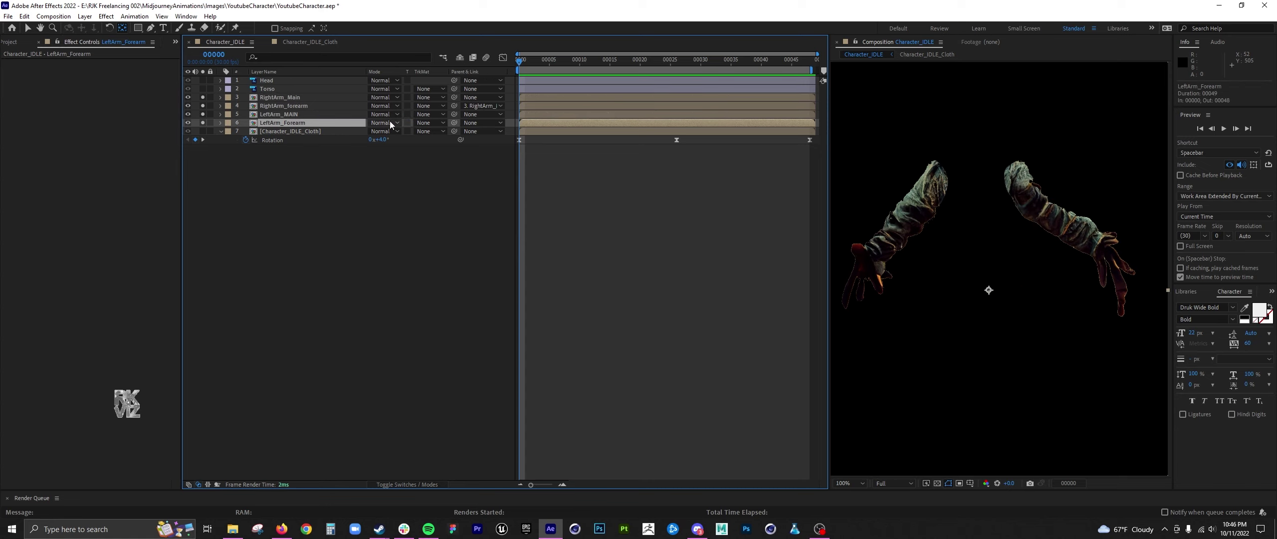
pyautogui.moveTo(454, 123); pyautogui.dragTo(282, 114)
# Mask the LeftArm_MAIN layer with a Pen shape around the upper arm from shoulder to elbow, curving the elbow edge
pyautogui.click(283, 116)
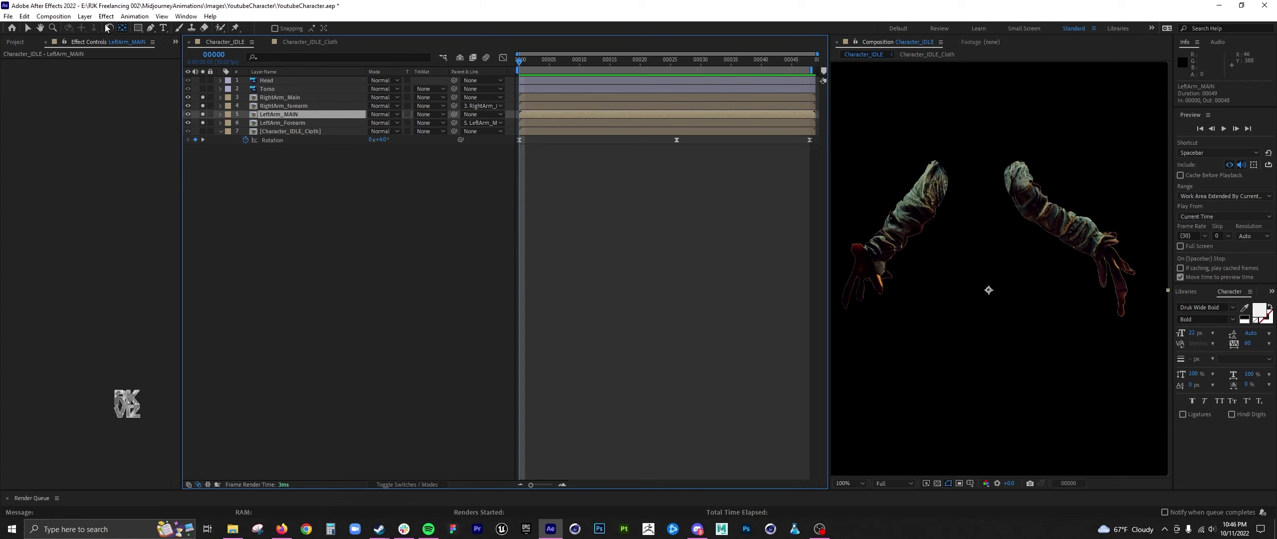
pyautogui.click(151, 28)
pyautogui.click(924, 143)
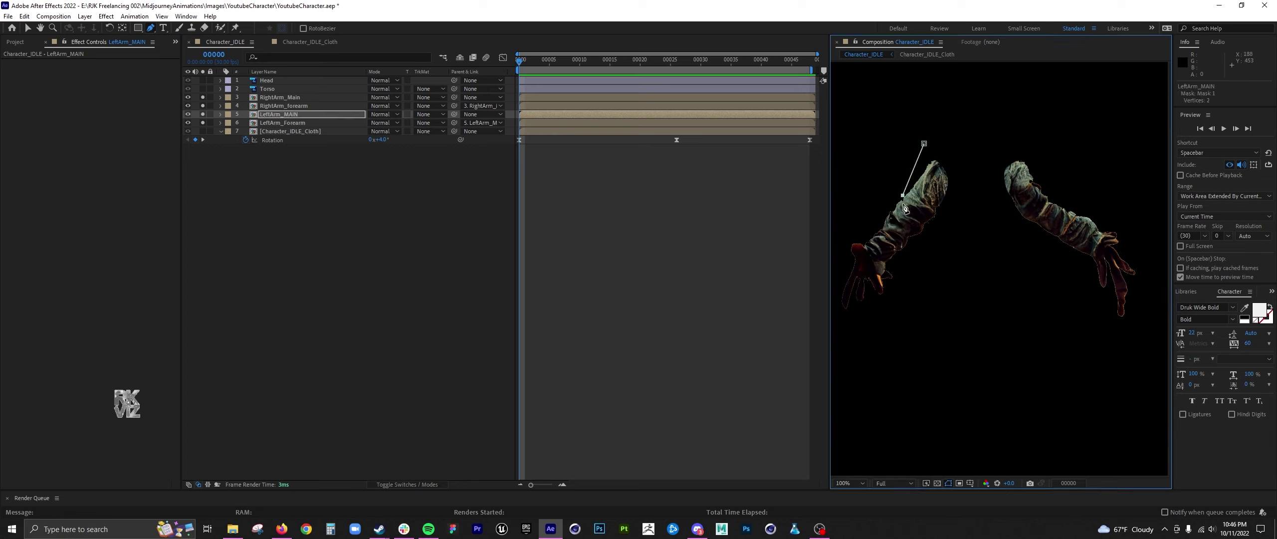
pyautogui.hotkey('ctrl', 'z')
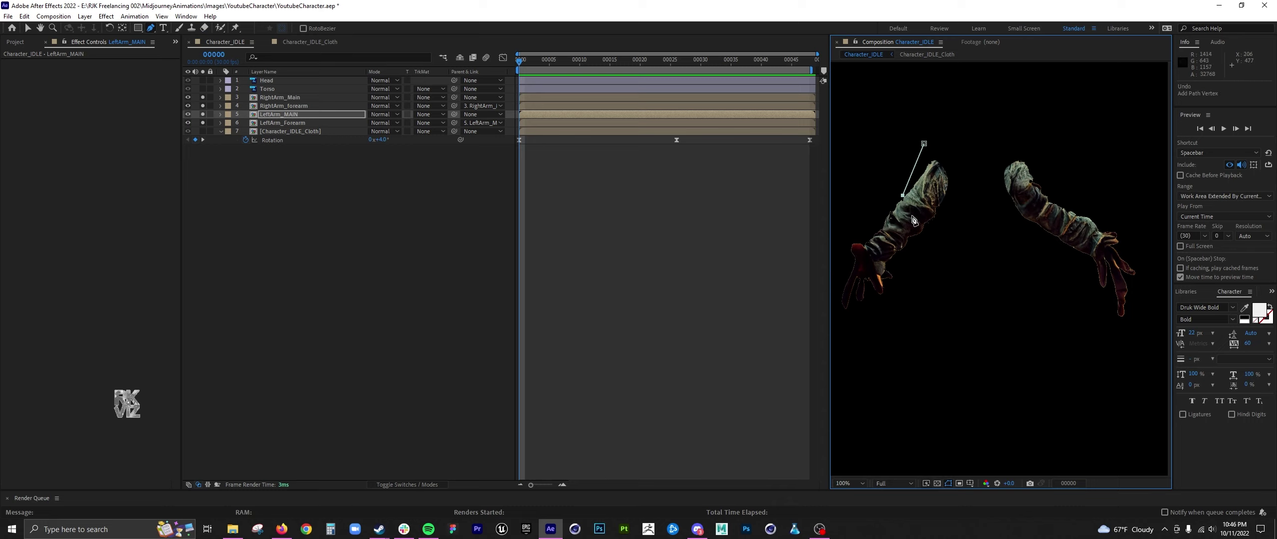
pyautogui.moveTo(909, 217); pyautogui.dragTo(919, 222)
pyautogui.click(945, 222)
pyautogui.click(970, 182)
pyautogui.click(962, 155)
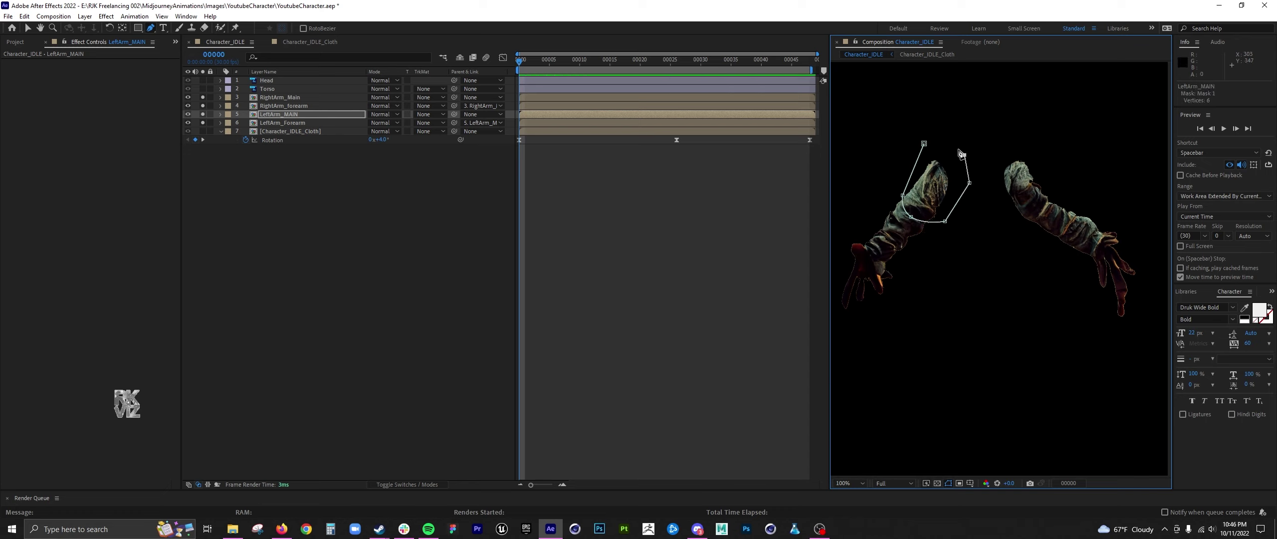
# Move the LeftArm_MAIN layer's anchor point to the shoulder
pyautogui.click(357, 115)
pyautogui.press('y')
pyautogui.moveTo(989, 290); pyautogui.dragTo(940, 172)
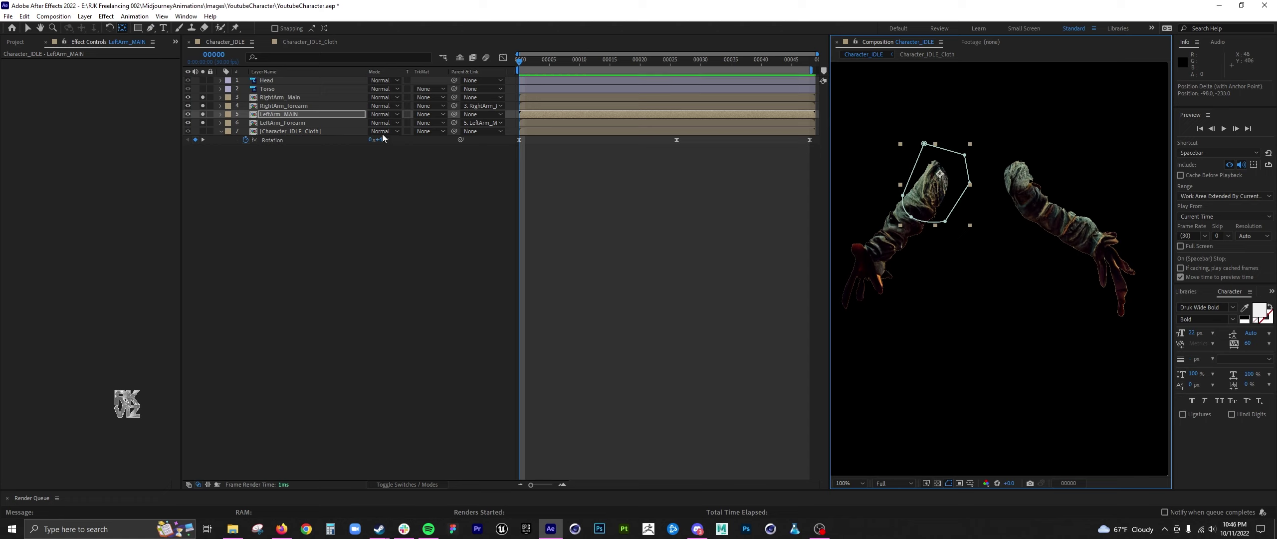
# Mask the LeftArm_Forearm layer with a closed Pen shape around the forearm and hand, curving the elbow edge
pyautogui.click(301, 123)
pyautogui.click(150, 28)
pyautogui.click(867, 339)
pyautogui.click(923, 249)
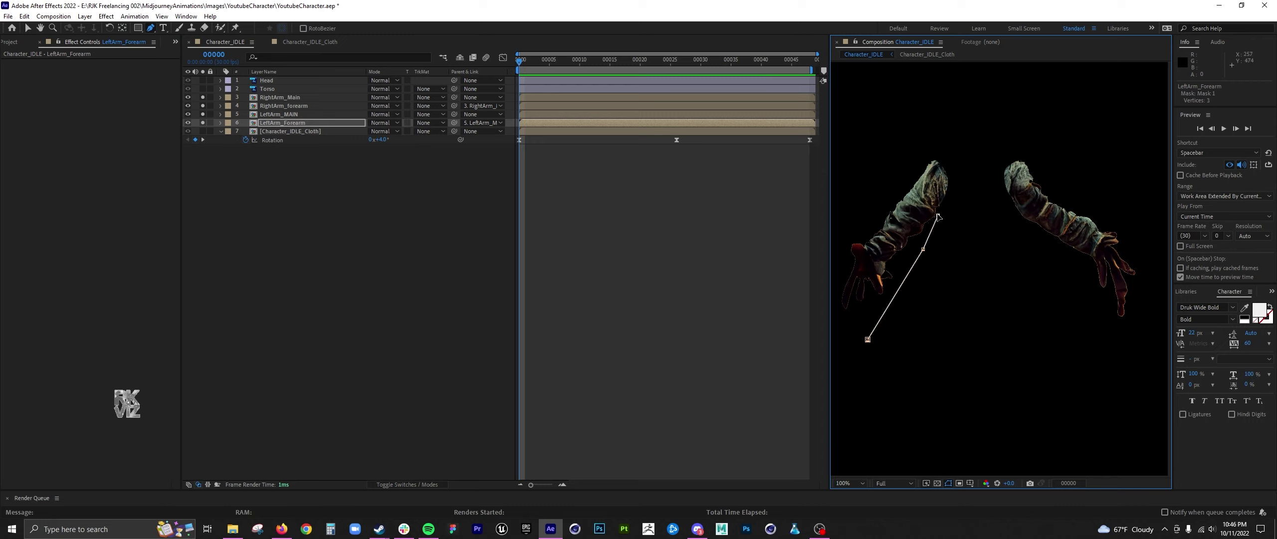
pyautogui.click(916, 187)
pyautogui.click(863, 214)
pyautogui.click(840, 273)
pyautogui.click(836, 306)
pyautogui.click(841, 341)
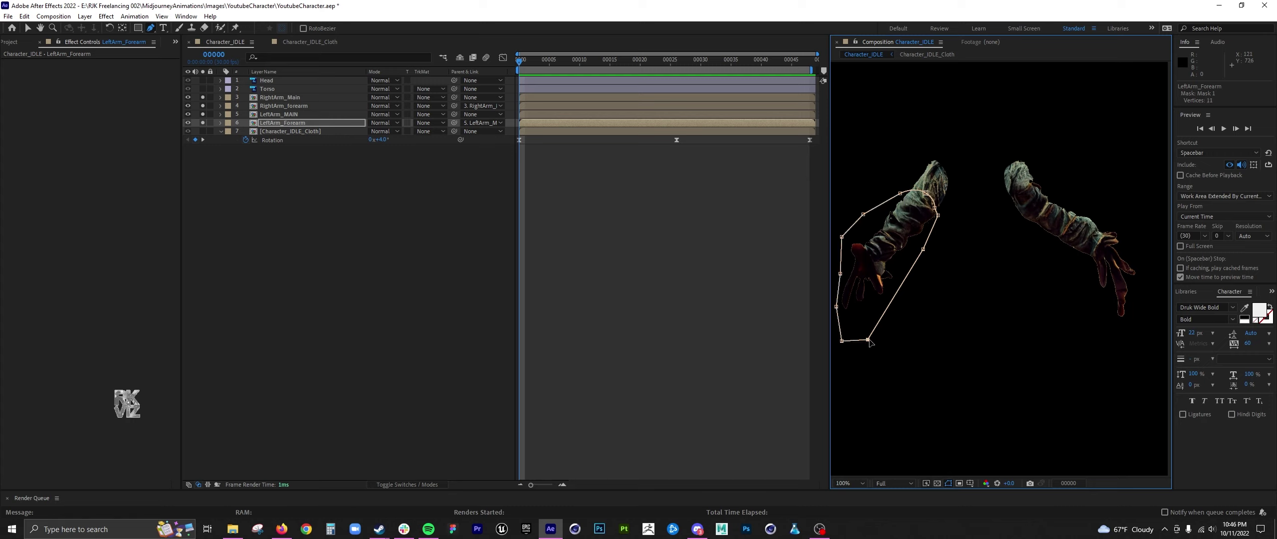
# Move the LeftArm_Forearm layer's anchor point to the elbow
pyautogui.click(317, 124)
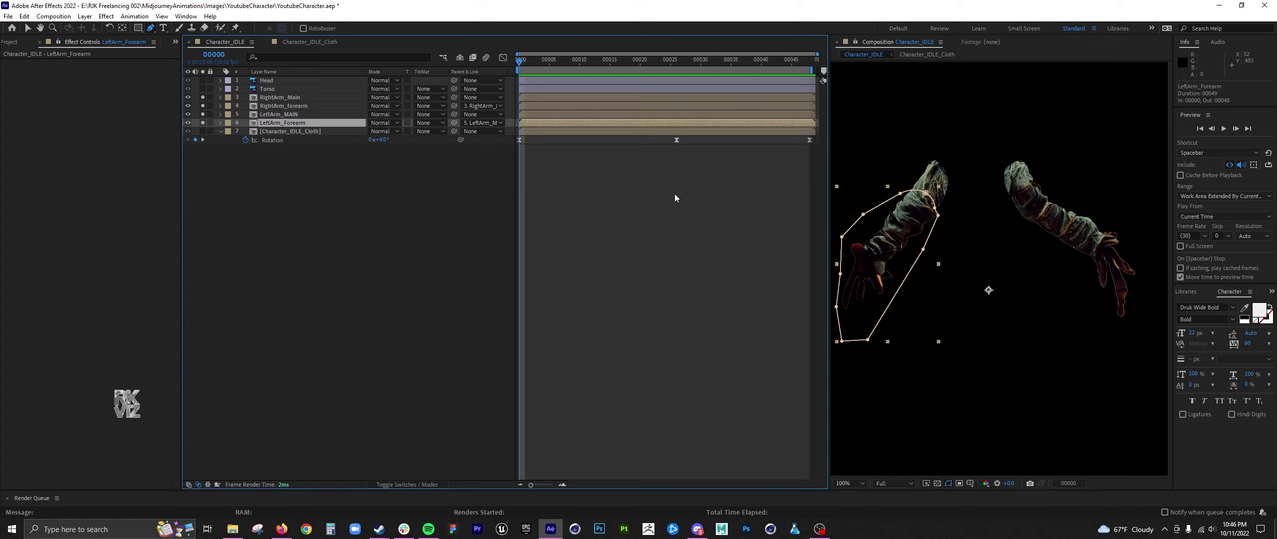
pyautogui.press('y')
pyautogui.moveTo(989, 289); pyautogui.dragTo(921, 203)
pyautogui.click(291, 115)
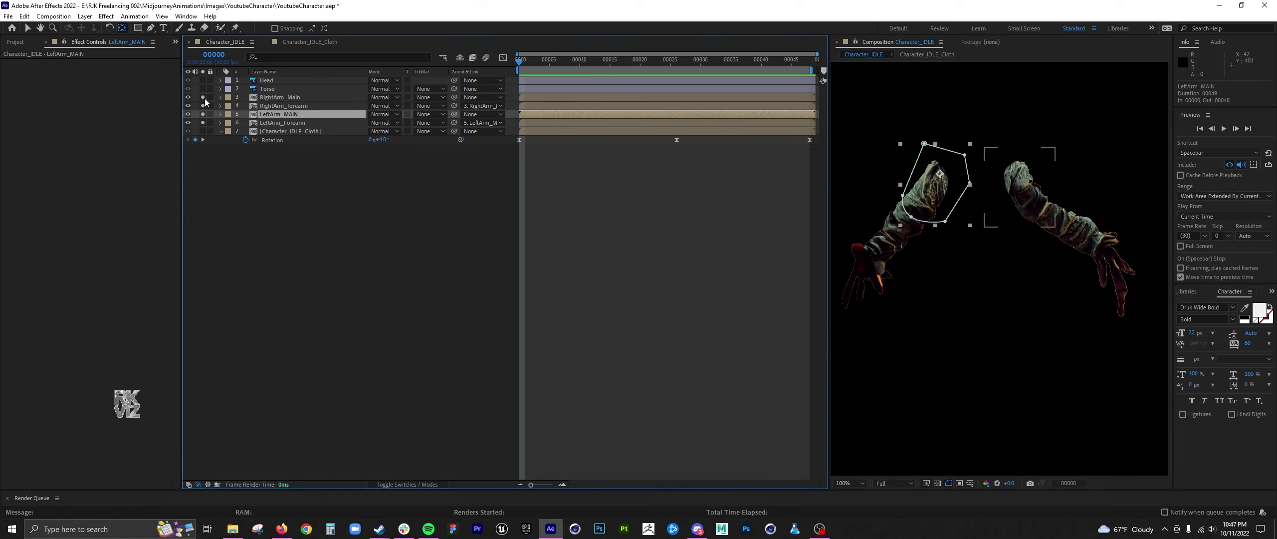
pyautogui.click(352, 180)
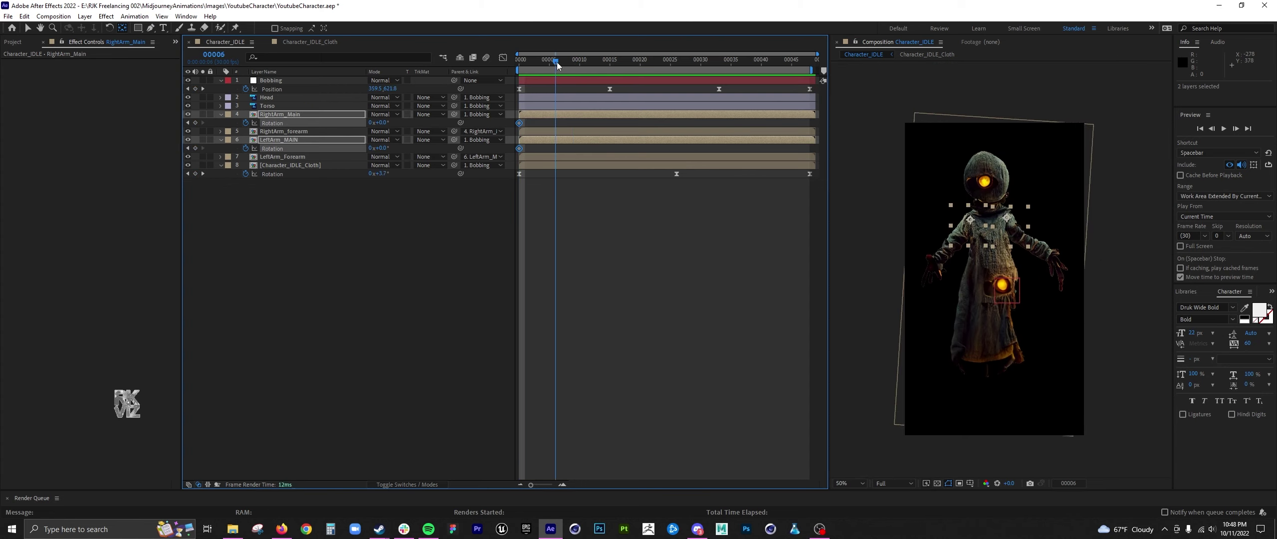
# Keyframe both main arms rotated down toward the body, with LeftArm_MAIN at -14°, and place these keyframes at frame 28
pyautogui.moveTo(556, 62); pyautogui.dragTo(616, 63)
pyautogui.click(413, 196)
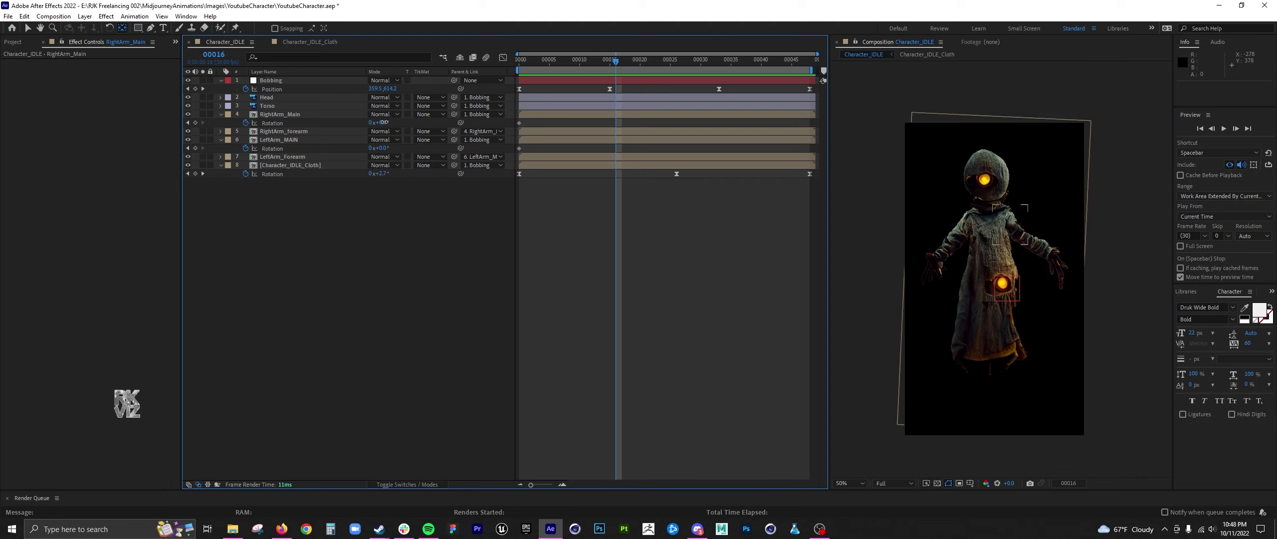
pyautogui.moveTo(383, 121); pyautogui.dragTo(378, 148)
pyautogui.moveTo(596, 63); pyautogui.dragTo(694, 64)
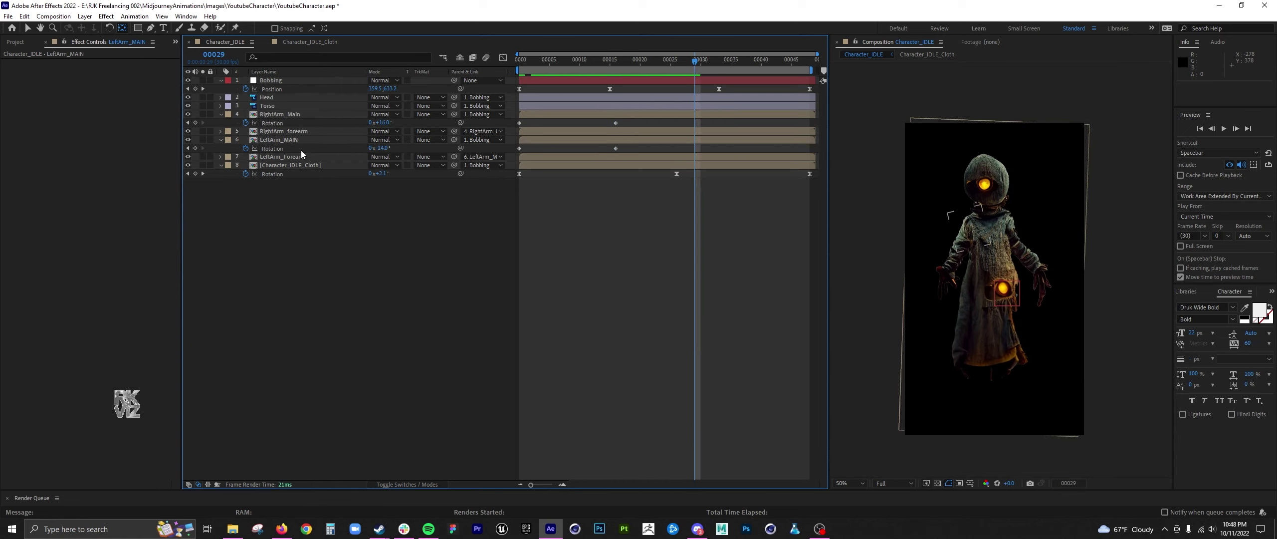
pyautogui.moveTo(623, 119); pyautogui.dragTo(687, 152)
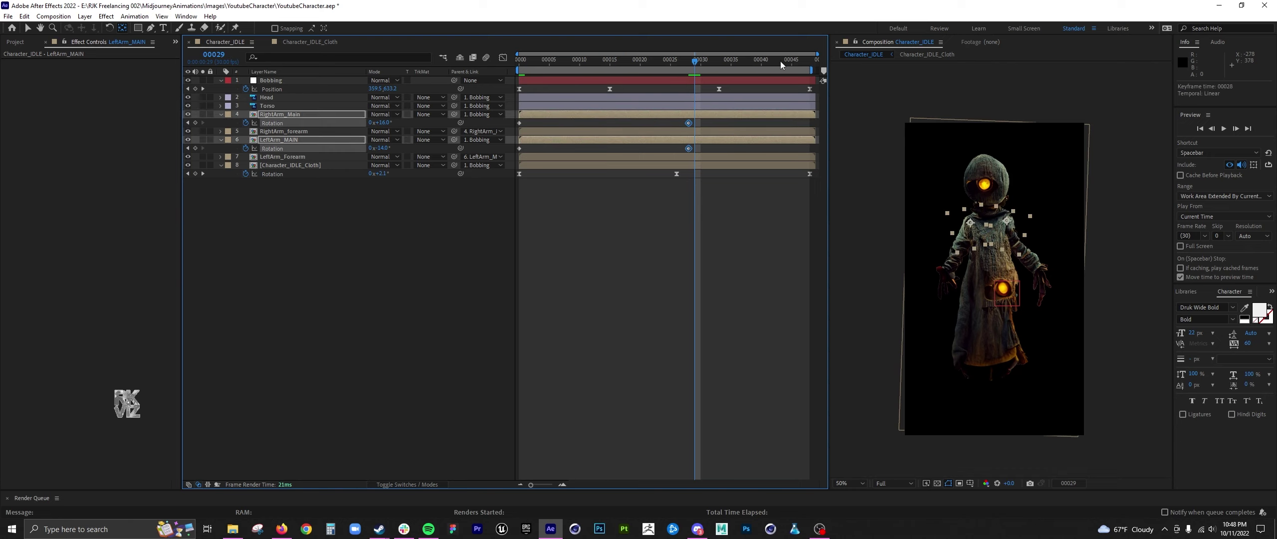
# Copy the starting Rotation keyframes of RightArm_Main and LeftArm_MAIN to frame 48 to close the loop
pyautogui.press('End')
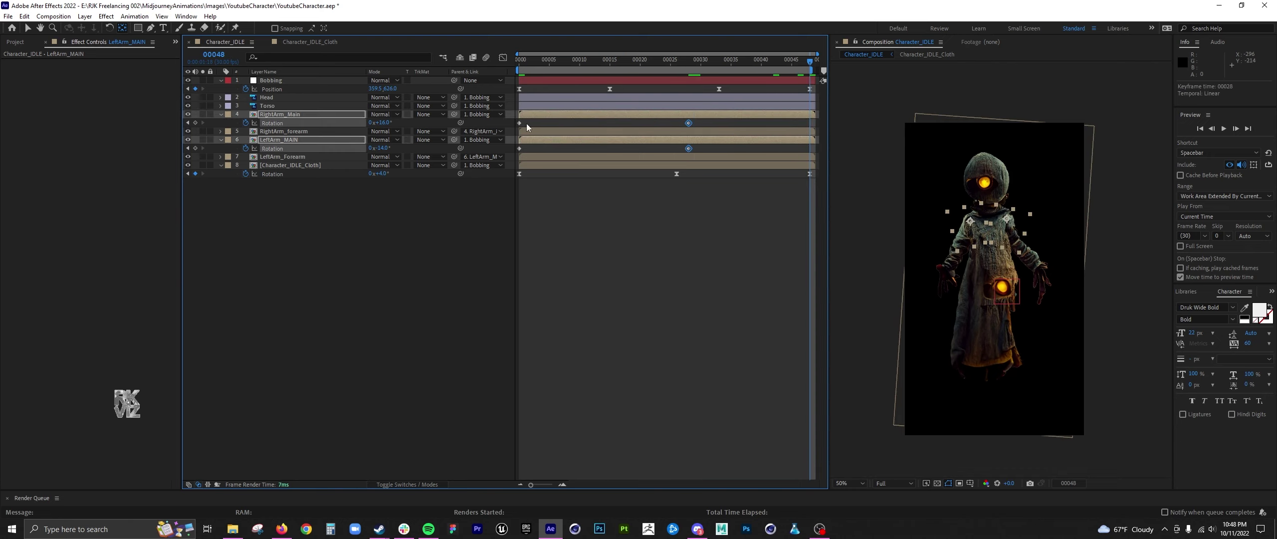
pyautogui.click(519, 122)
pyautogui.hotkey('ctrl', 'c')
pyautogui.hotkey('ctrl', 'v')
pyautogui.click(521, 148)
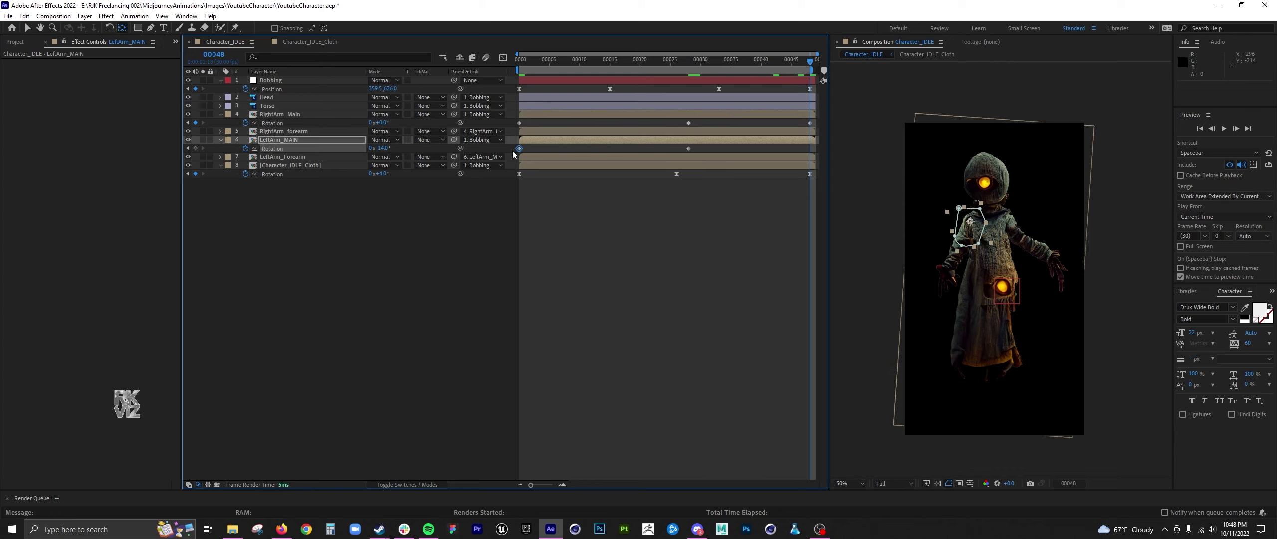
pyautogui.hotkey('ctrl', 'c')
pyautogui.hotkey('ctrl', 'v')
# Shift the middle Rotation keyframes to frame 22 for RightArm_Main and about frame 24 for LeftArm_MAIN, and apply Easy Ease
pyautogui.click(678, 217)
pyautogui.moveTo(688, 123); pyautogui.dragTo(664, 148)
pyautogui.click(652, 123)
pyautogui.rightClick(652, 122)
pyautogui.moveTo(738, 277)
pyautogui.click(798, 304)
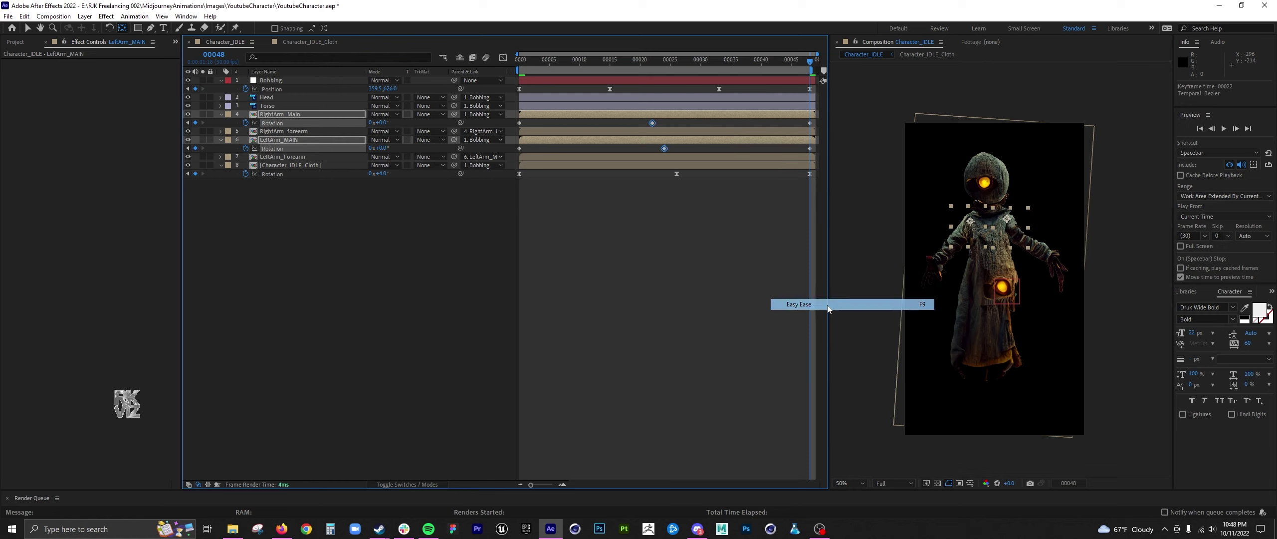
# Apply Easy Ease Out to the final Rotation keyframes of both main arm layers
pyautogui.click(810, 123)
pyautogui.keyDown('shift'); pyautogui.click(809, 148); pyautogui.keyUp('shift')
pyautogui.rightClick(809, 148)
pyautogui.moveTo(851, 295)
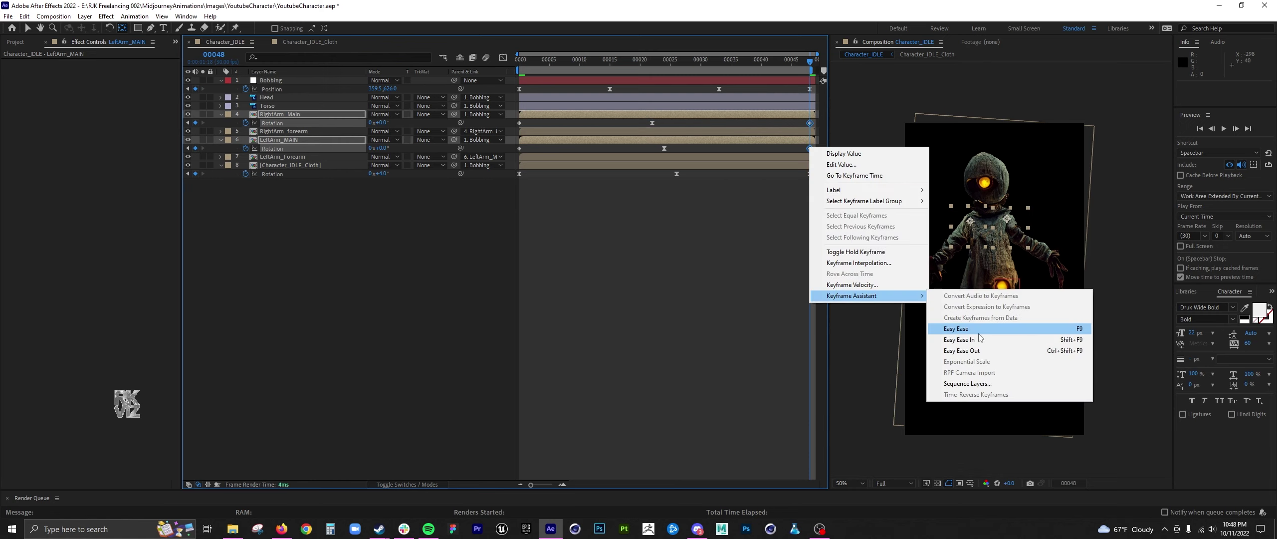
pyautogui.click(958, 352)
# Apply Easy Ease Out to the first Rotation keyframes of RightArm_Main and LeftArm_MAIN
pyautogui.click(519, 122)
pyautogui.keyDown('shift'); pyautogui.click(519, 148); pyautogui.keyUp('shift')
pyautogui.rightClick(520, 123)
pyautogui.moveTo(592, 274)
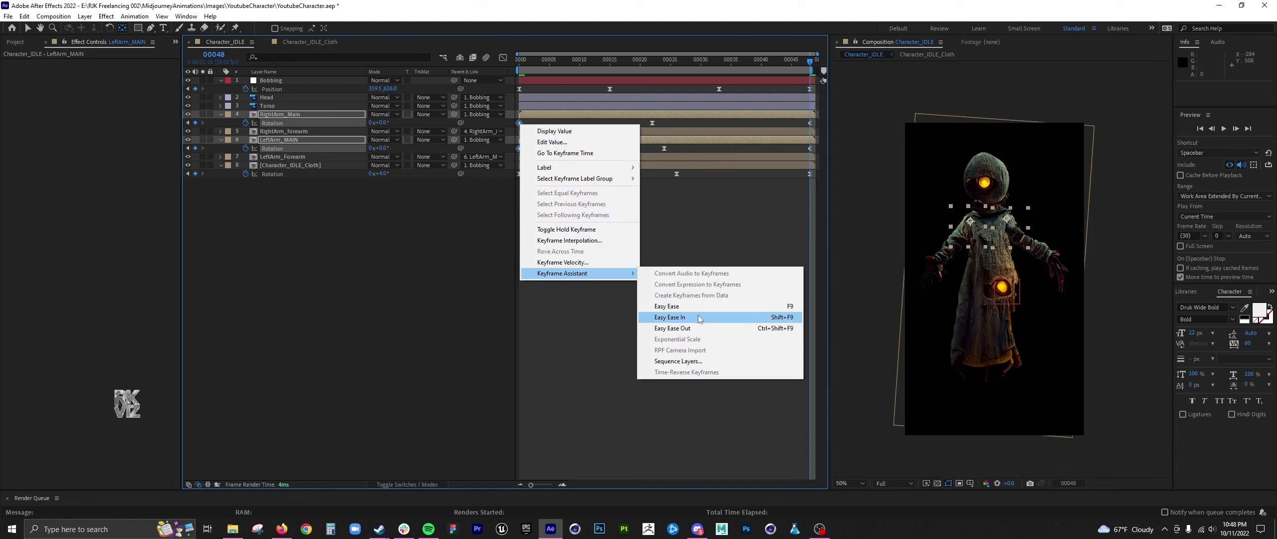
pyautogui.click(672, 327)
# Preview the arm animation and apply Easy Ease to both main arms' final Rotation keyframes
pyautogui.moveTo(801, 124); pyautogui.dragTo(822, 158)
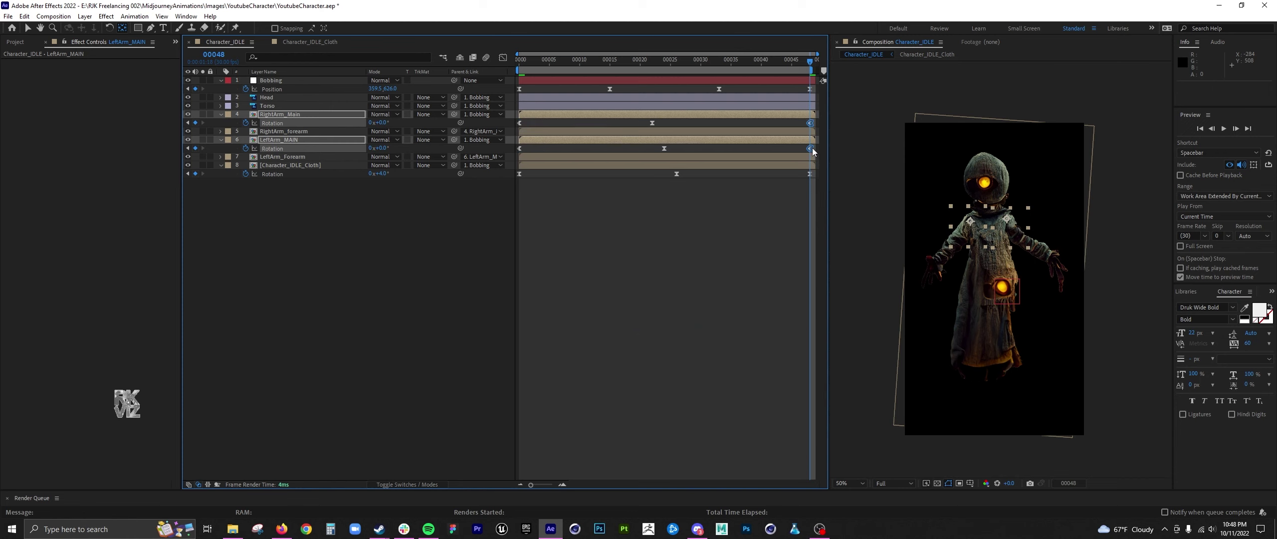
pyautogui.press('space')
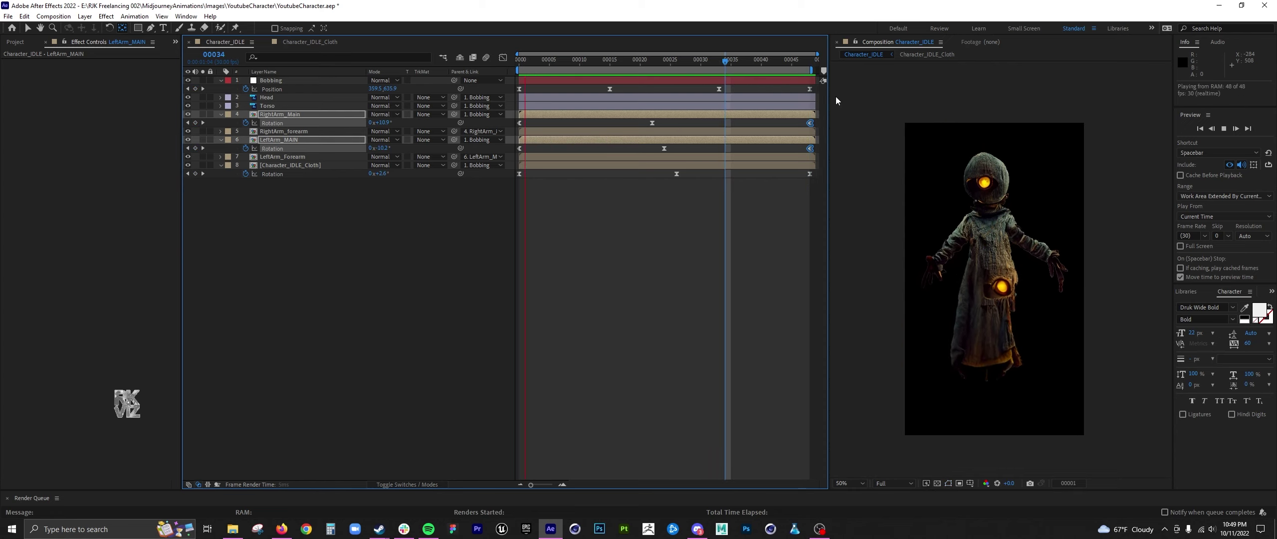
pyautogui.rightClick(809, 123)
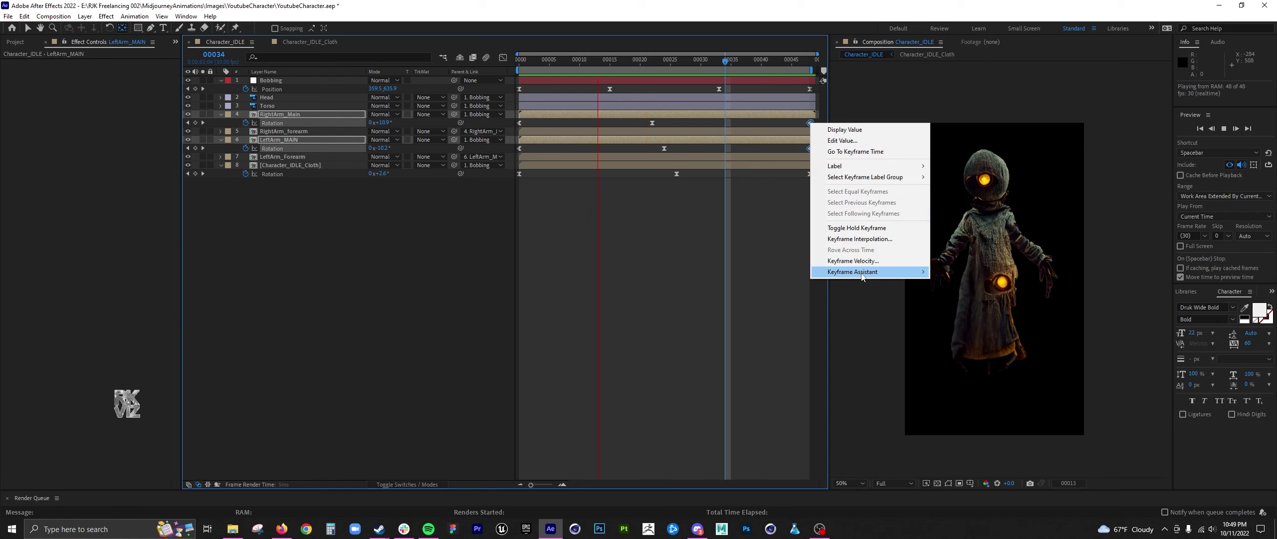
pyautogui.moveTo(878, 271)
pyautogui.click(978, 299)
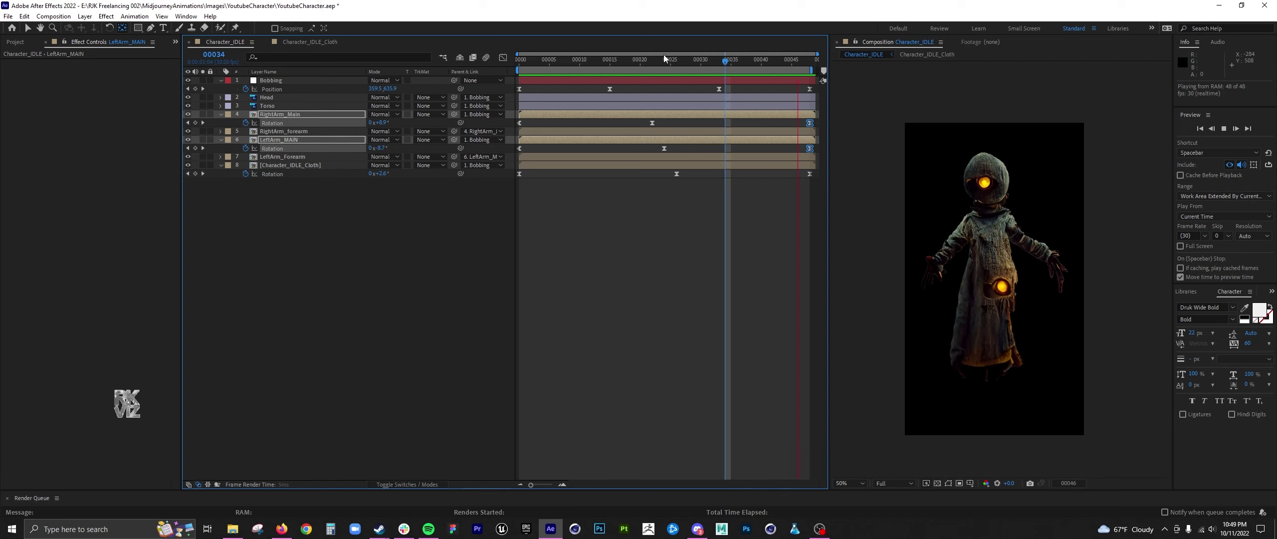
# Delete the third Position keyframe of the Bobbing null, shift the middle one to frame 22, and preview the loop
pyautogui.click(556, 61)
pyautogui.click(718, 88)
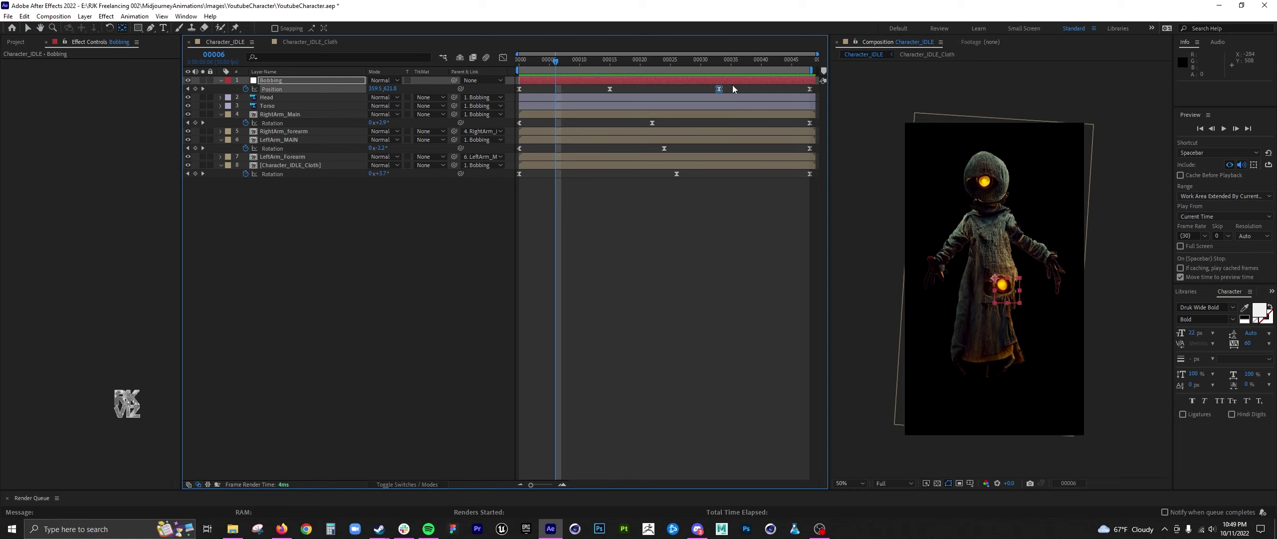
pyautogui.press('Delete')
pyautogui.moveTo(610, 88); pyautogui.dragTo(653, 90)
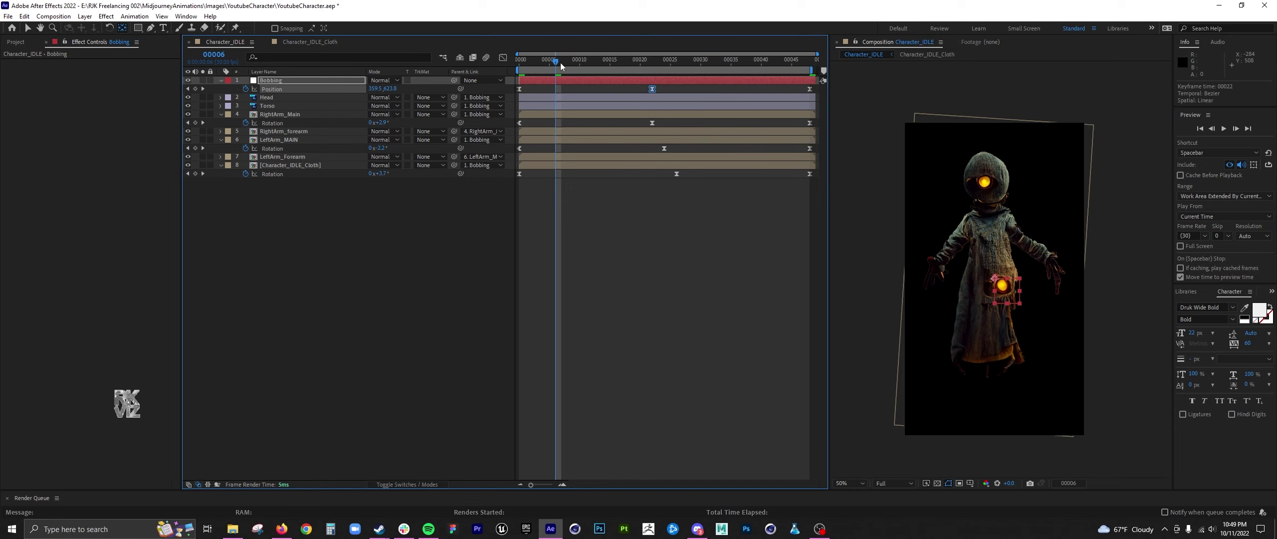
pyautogui.moveTo(561, 62); pyautogui.dragTo(483, 80)
pyautogui.press('space')
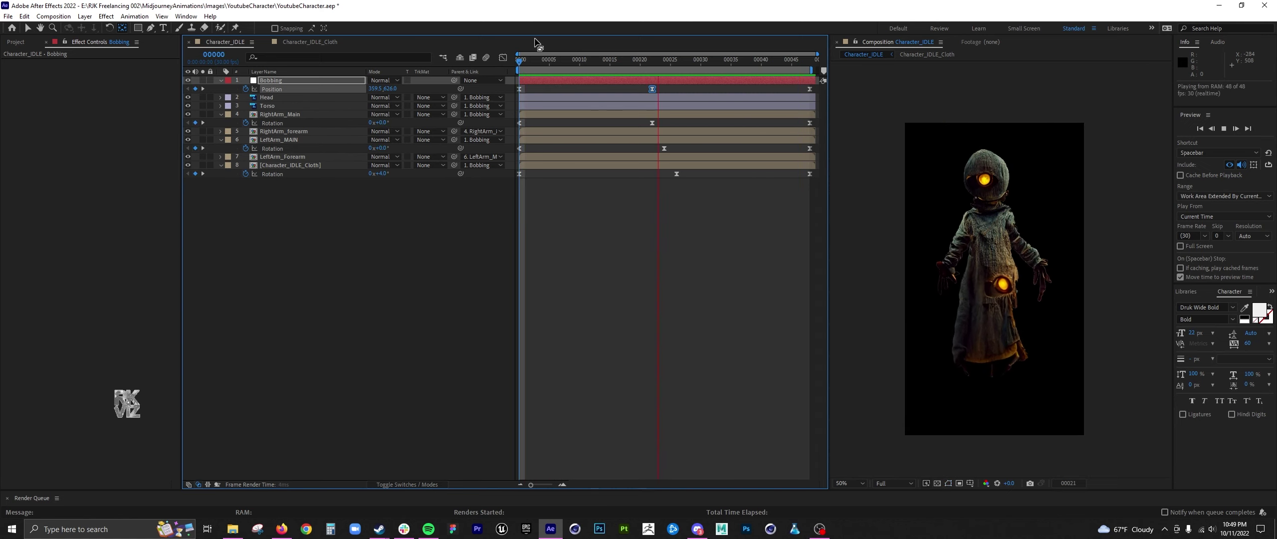
# Replace the middle Rotation keyframes of RightArm_Main and LeftArm_MAIN with ones keyed from the frame 17 pose, placed at about frame 23
pyautogui.moveTo(602, 63); pyautogui.dragTo(622, 64)
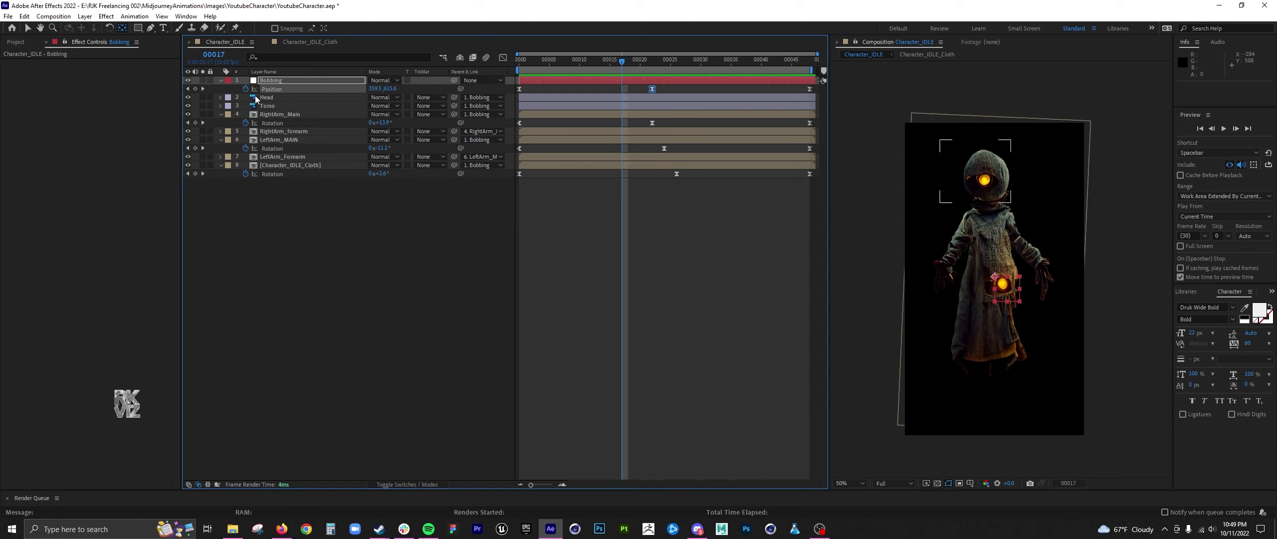
pyautogui.click(195, 123)
pyautogui.click(195, 148)
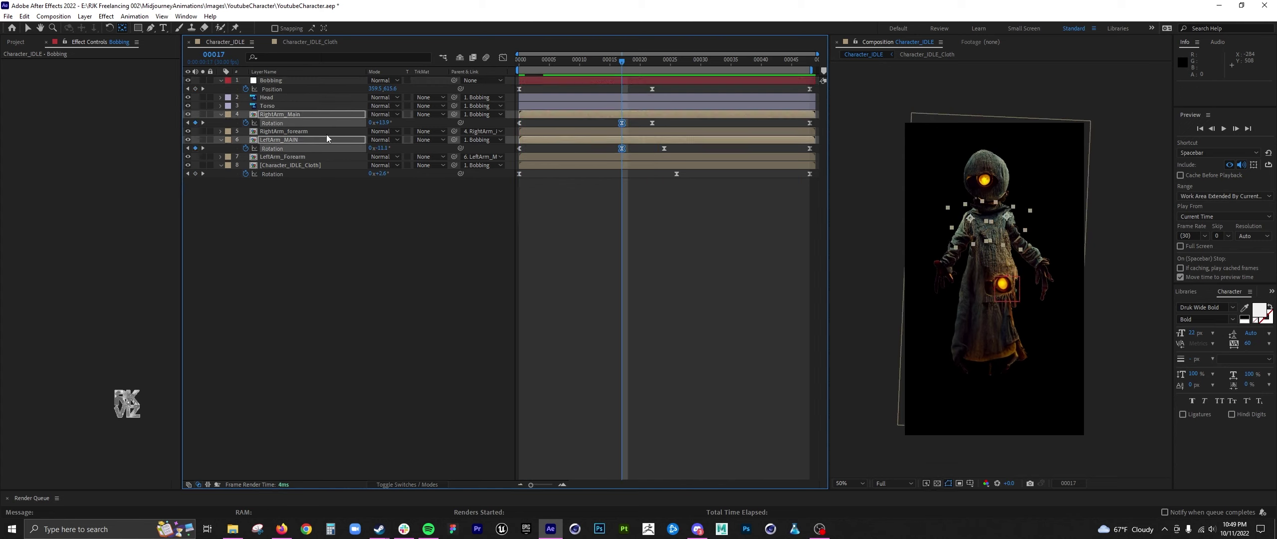
pyautogui.moveTo(677, 120); pyautogui.dragTo(658, 148)
pyautogui.press('Delete')
pyautogui.moveTo(631, 61); pyautogui.dragTo(526, 100)
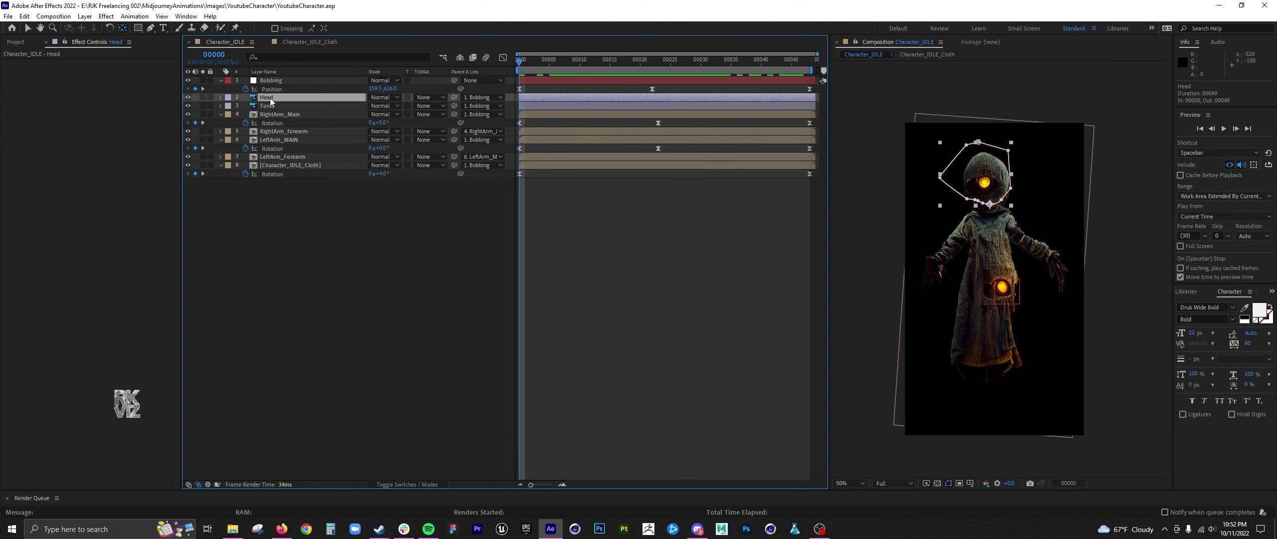
# Pre-compose the Head layer as "Head" and open the new composition
pyautogui.hotkey('ctrl', 'shift', 'c')
pyautogui.write('Head')
pyautogui.press('Return')
pyautogui.doubleClick(363, 98)
pyautogui.scroll(1, 983, 171)
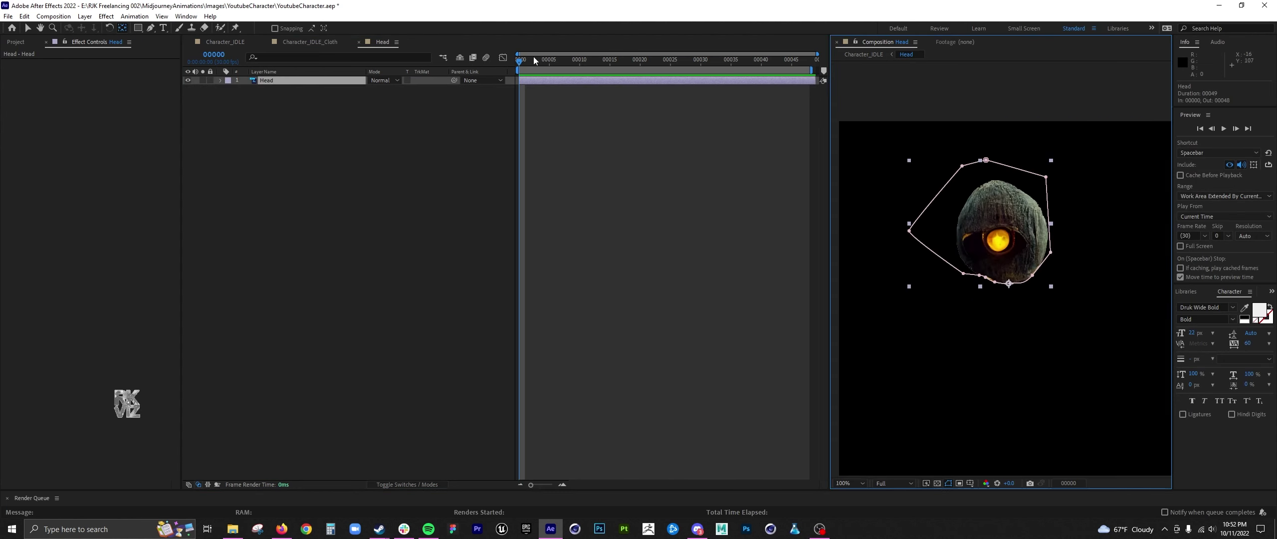
# Pre-compose the inner head layer as "Head_For_EYE" and duplicate it
pyautogui.click(294, 94)
pyautogui.click(284, 82)
pyautogui.hotkey('ctrl', 'shift', 'c')
pyautogui.write('Head_For_EYE')
pyautogui.press('Return')
pyautogui.hotkey('ctrl', 'd')
# Mask around the glowing eye on the upper Head_For_EYE layer with the Pen tool and hide that layer
pyautogui.scroll(1, 1014, 236)
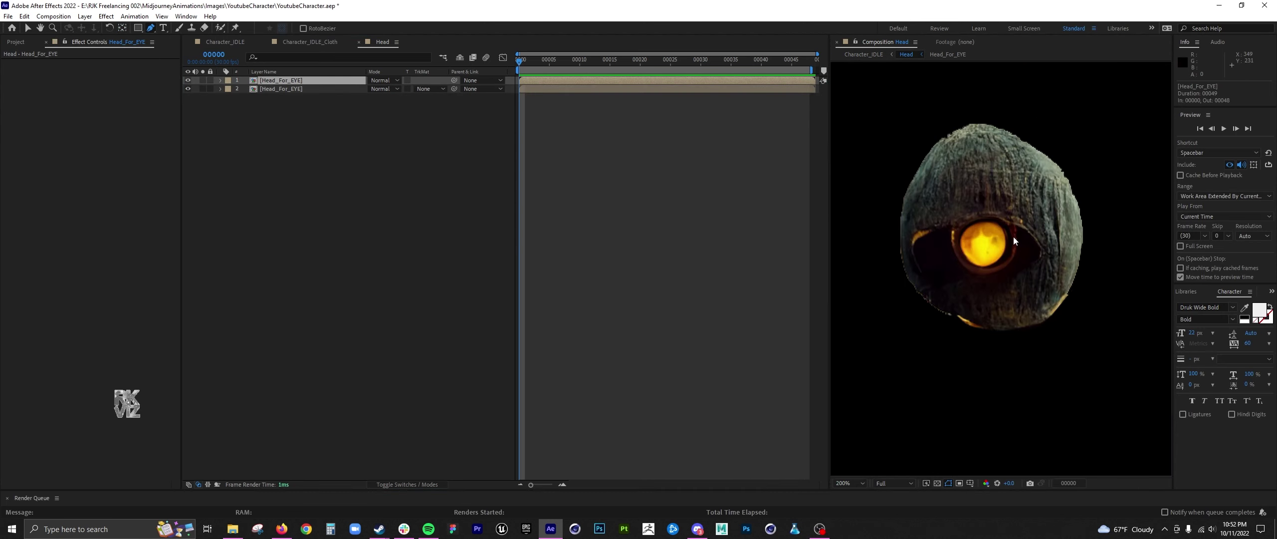
pyautogui.press('g')
pyautogui.click(1015, 221)
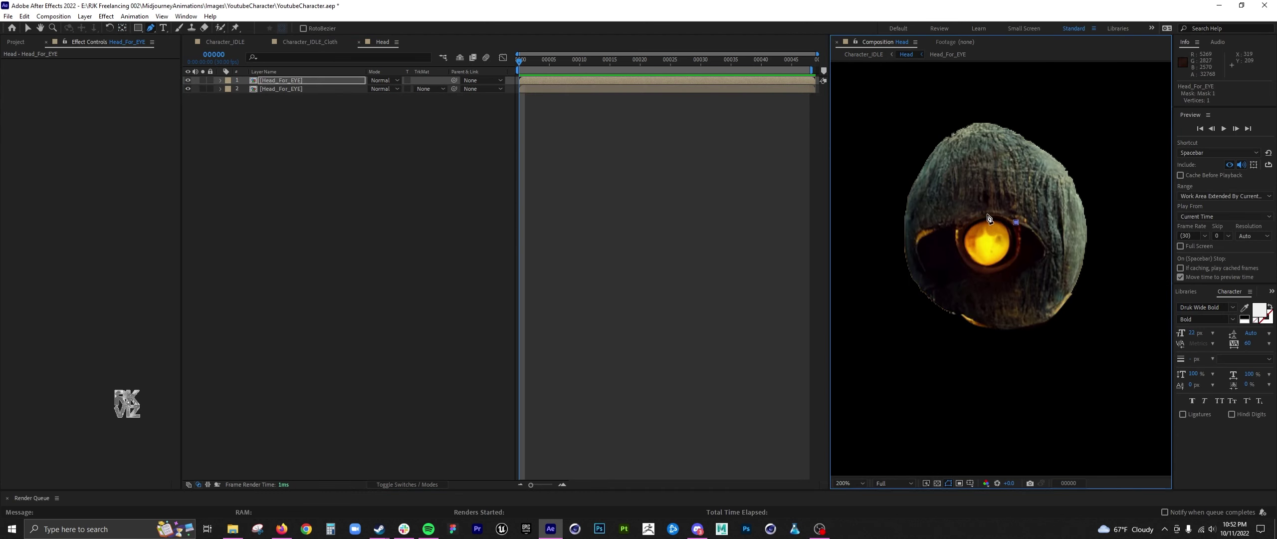
pyautogui.click(188, 81)
# Create a new solid above the lower Head_For_EYE layer, with its colour sampled from the dark area beside the eye
pyautogui.click(280, 88)
pyautogui.rightClick(307, 153)
pyautogui.moveTo(412, 163)
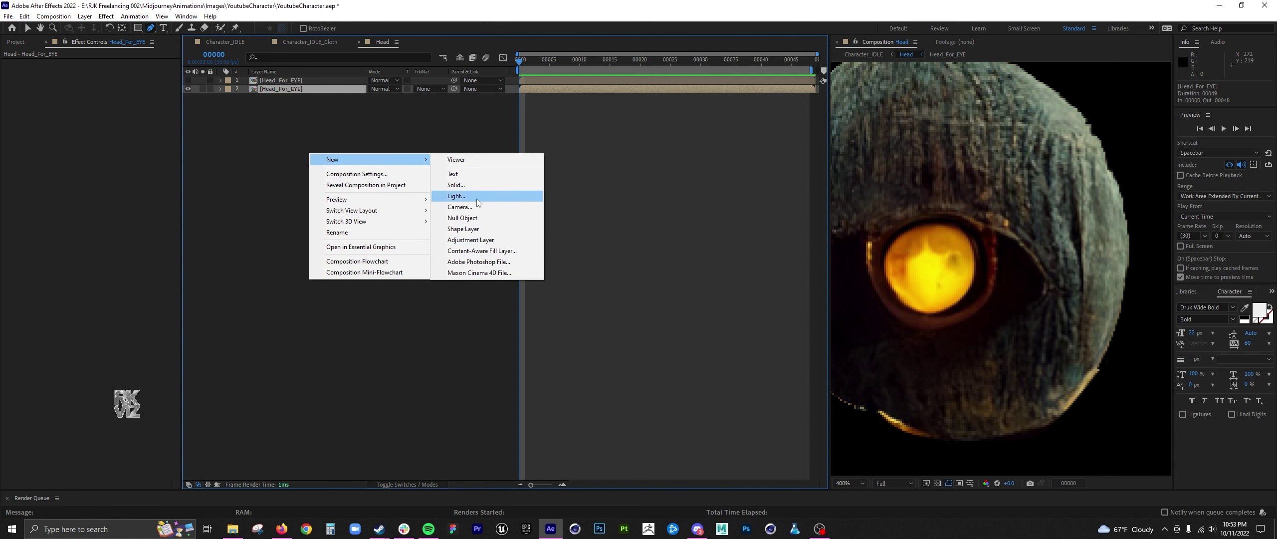
pyautogui.click(474, 186)
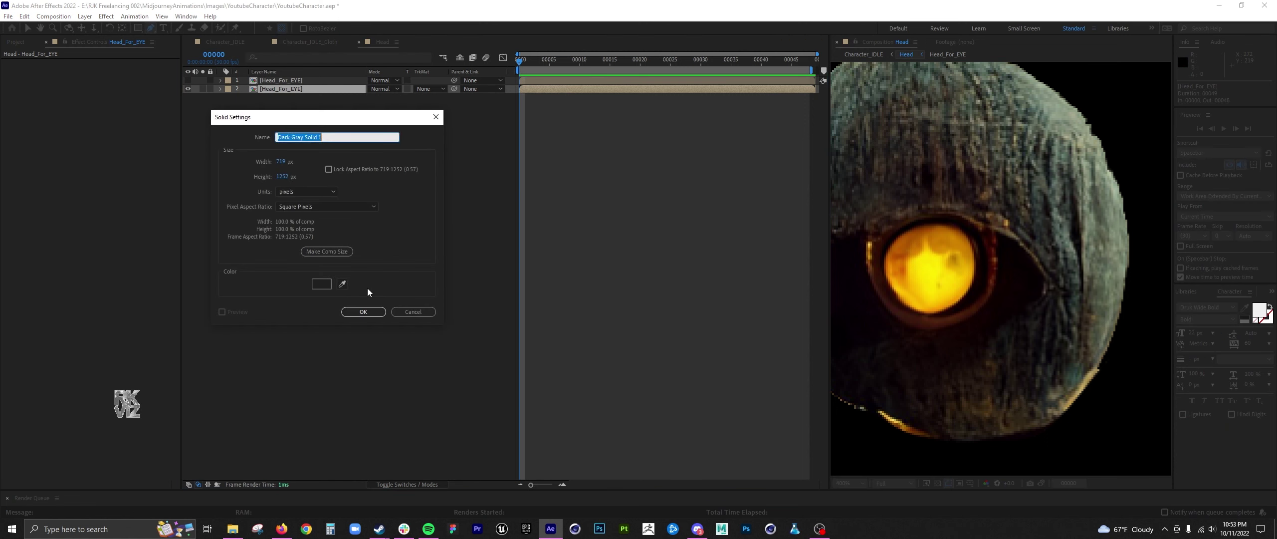
pyautogui.click(342, 284)
pyautogui.click(981, 280)
pyautogui.press('Return')
# Hide the solid while tracing a closed mask on it around the whole eye socket, and show it again
pyautogui.click(188, 90)
pyautogui.moveTo(1026, 239); pyautogui.dragTo(1088, 222)
pyautogui.click(1102, 255)
pyautogui.click(1079, 226)
pyautogui.click(1023, 195)
pyautogui.click(976, 197)
pyautogui.click(946, 209)
pyautogui.click(939, 214)
pyautogui.click(941, 220)
pyautogui.click(936, 221)
pyautogui.click(931, 223)
pyautogui.click(911, 222)
pyautogui.click(881, 232)
pyautogui.click(856, 257)
pyautogui.click(869, 298)
pyautogui.click(914, 330)
pyautogui.click(941, 323)
pyautogui.click(968, 319)
pyautogui.click(1000, 319)
pyautogui.click(1026, 318)
pyautogui.click(1052, 312)
pyautogui.click(1067, 295)
pyautogui.click(1093, 274)
pyautogui.click(1100, 270)
pyautogui.click(1107, 266)
pyautogui.click(187, 89)
# Apply a Fill effect to the masked solid, sample the socket's dark colour, and shift it to a warmer near-black
pyautogui.click(106, 16)
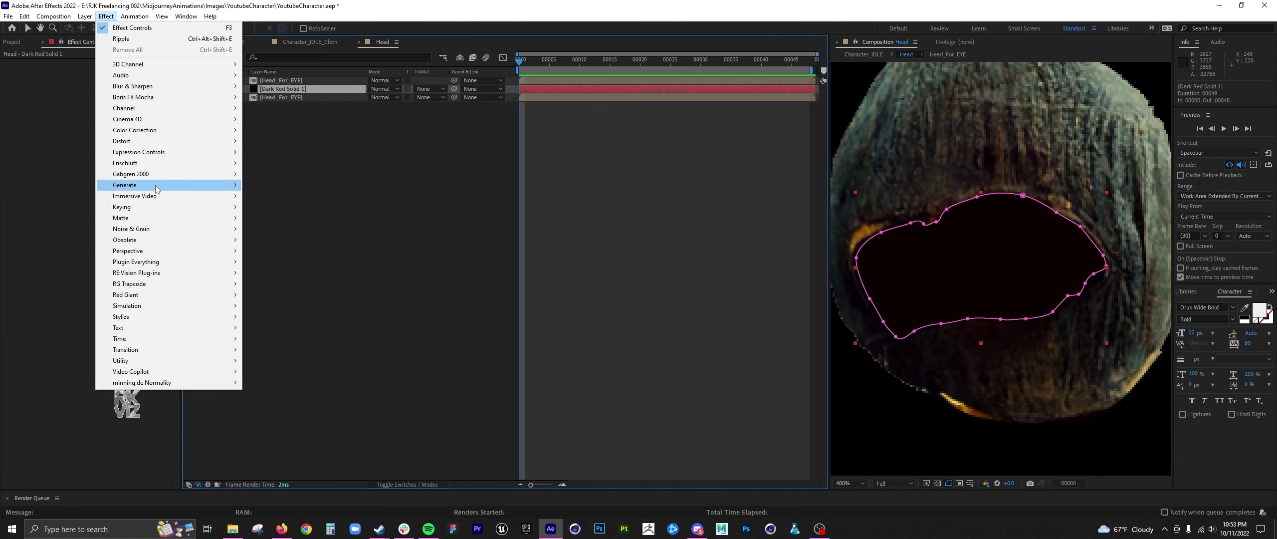
pyautogui.click(262, 350)
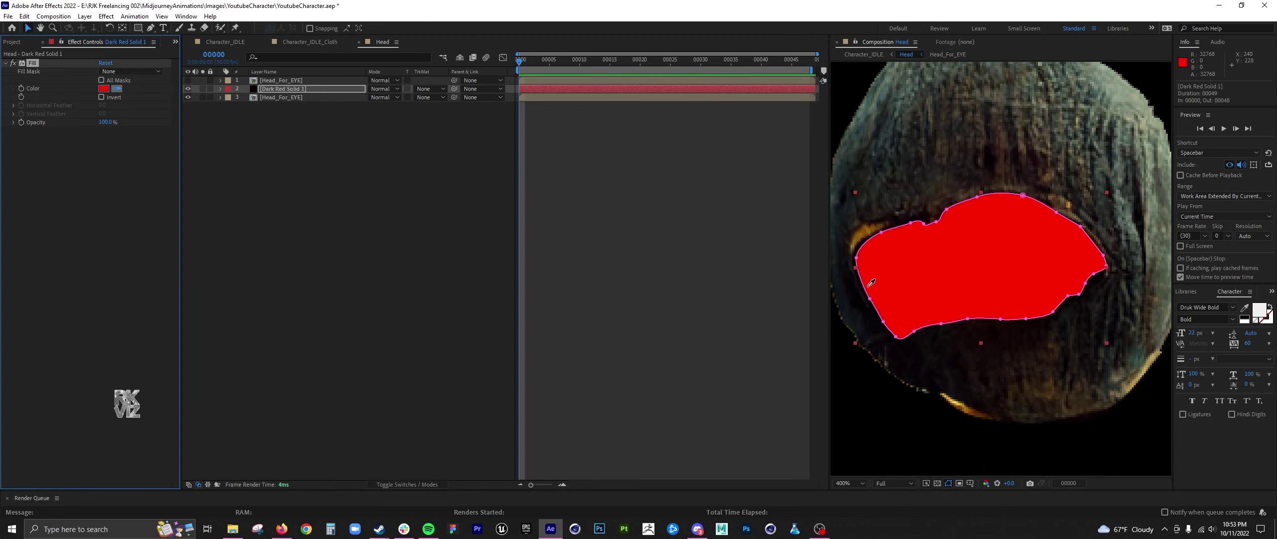
pyautogui.click(867, 289)
pyautogui.click(103, 88)
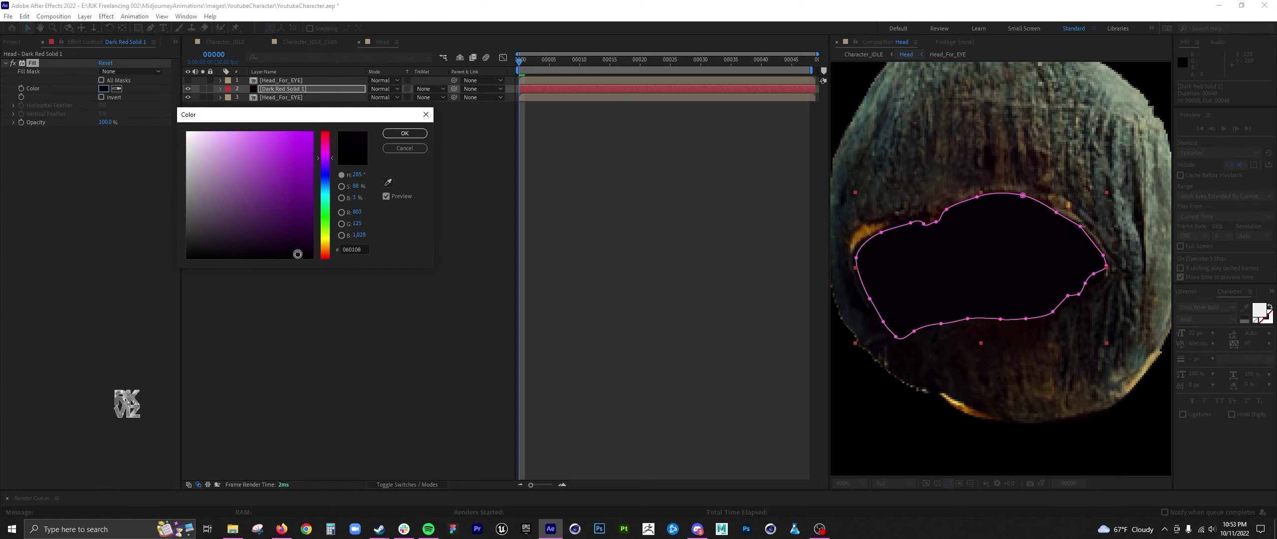
pyautogui.click(326, 247)
pyautogui.moveTo(298, 253)
pyautogui.mouseDown()
pyautogui.moveTo(309, 139)
pyautogui.moveTo(305, 253)
pyautogui.mouseUp()
pyautogui.press('Return')
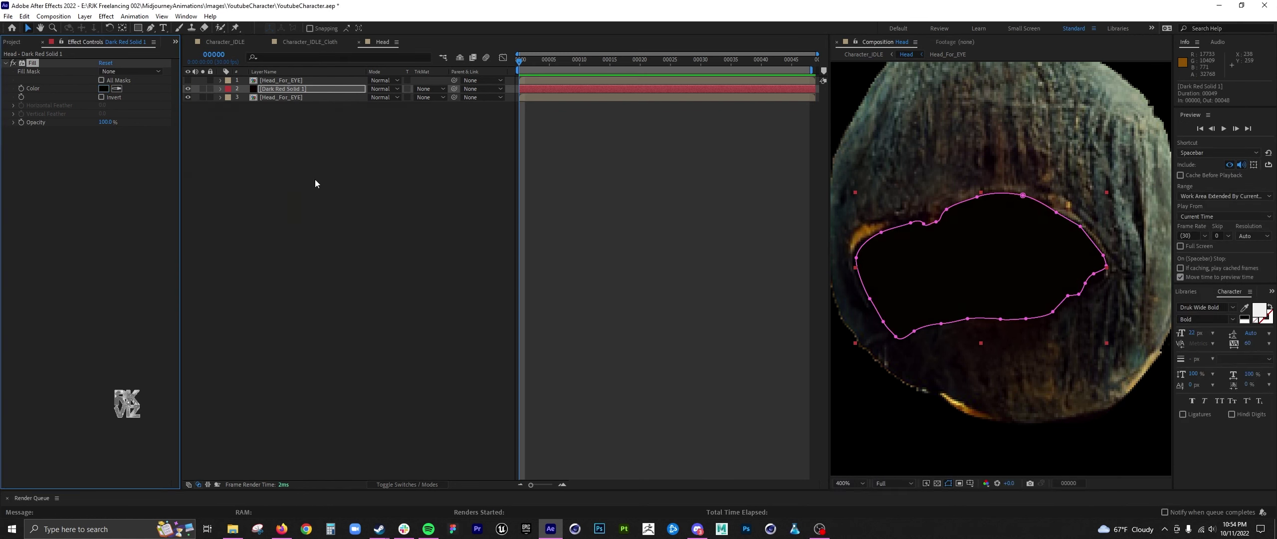
# Feather the solid's mask by 2 pixels and show the upper eye layer again
pyautogui.click(294, 89)
pyautogui.press('f')
pyautogui.moveTo(391, 105); pyautogui.dragTo(388, 104)
pyautogui.click(397, 155)
pyautogui.click(187, 80)
pyautogui.press(',')
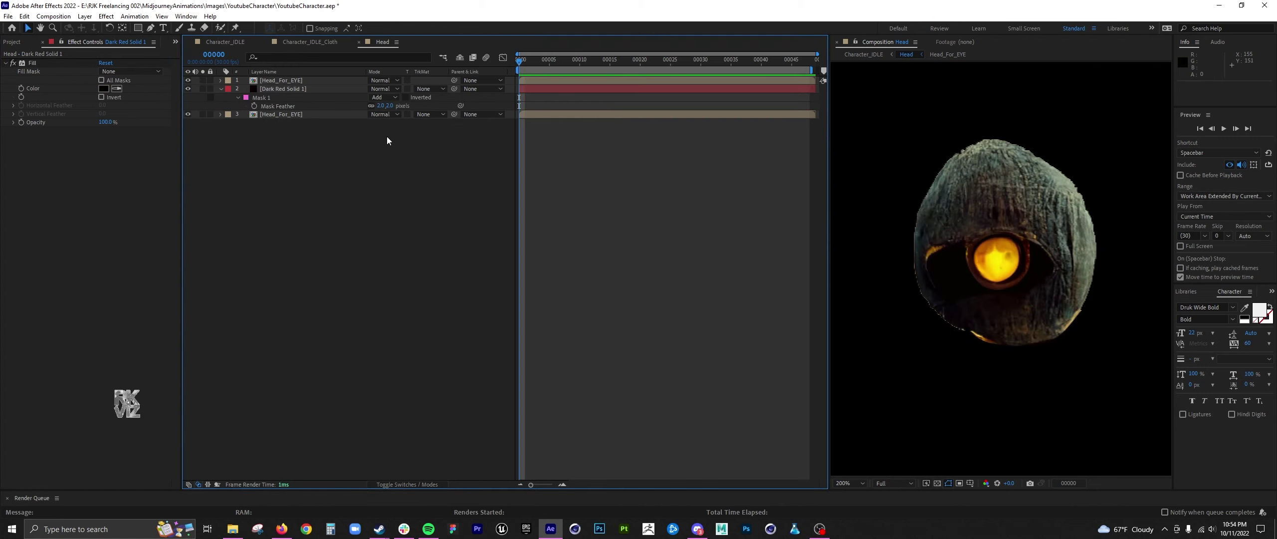
# Create an adjustment layer named EYE_MATTE and use it as the alpha matte of the upper Head_For_EYE layer
pyautogui.rightClick(284, 147)
pyautogui.click(443, 234)
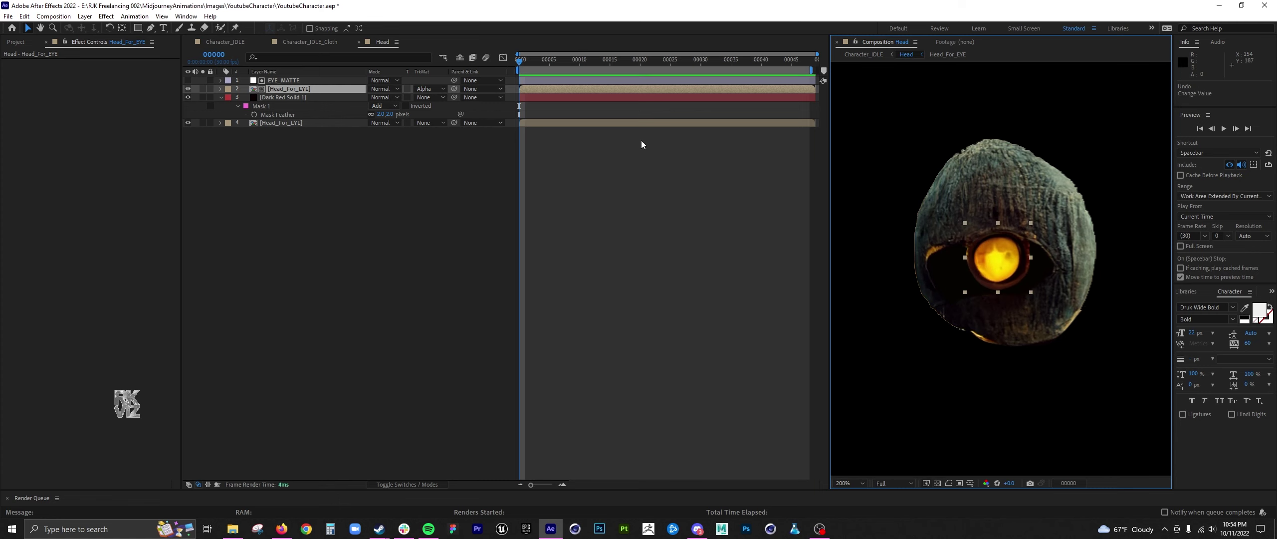
# Move the upper Head_For_EYE layer's anchor point to the eye's centre and add a Position keyframe at frame 0
pyautogui.click(313, 89)
pyautogui.press('p')
pyautogui.scroll(-1, 1017, 439)
pyautogui.press('y')
pyautogui.moveTo(1019, 456); pyautogui.dragTo(992, 248)
pyautogui.scroll(2, 1000, 265)
pyautogui.click(297, 89)
pyautogui.hotkey('alt', 'shift', 'p')
# Move the eye right and slightly up at frame 10
pyautogui.click(798, 61)
pyautogui.moveTo(531, 61); pyautogui.dragTo(579, 61)
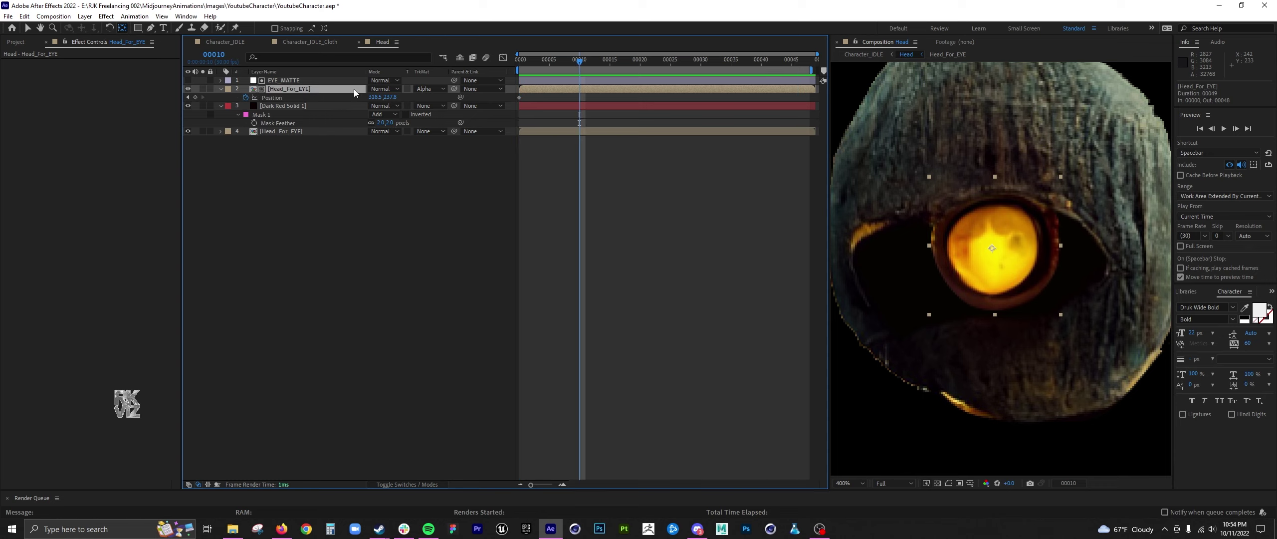
pyautogui.hotkey('shift', 'Right')
pyautogui.hotkey('shift', 'Right')
pyautogui.hotkey('shift', 'Right')
pyautogui.hotkey('shift', 'Right')
pyautogui.hotkey('shift', 'Right')
pyautogui.hotkey('shift', 'Right')
pyautogui.hotkey('shift', 'Right')
pyautogui.hotkey('shift', 'Up')
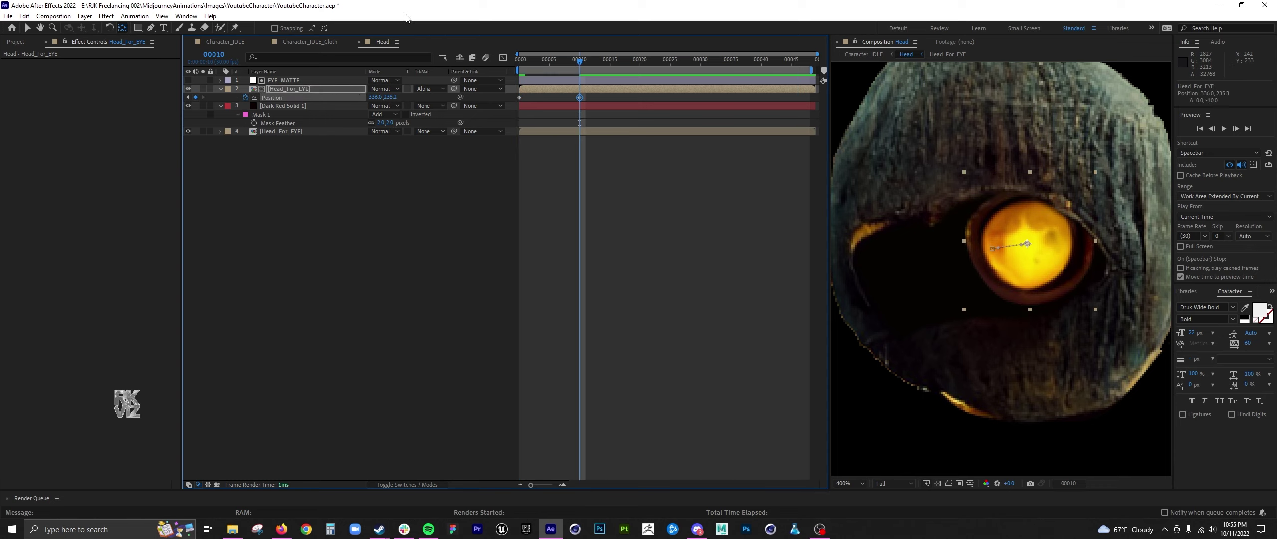
# Paste a copy of the eye's offset Position keyframe to hold the pose, and shift the first keyframe to frame 6
pyautogui.moveTo(522, 60); pyautogui.dragTo(592, 63)
pyautogui.hotkey('ctrl', 'v')
pyautogui.click(621, 61)
pyautogui.moveTo(519, 98); pyautogui.dragTo(556, 98)
# Move the eye to the opposite side of the socket at frame 22 and copy that Position keyframe to frame 37
pyautogui.moveTo(526, 62); pyautogui.dragTo(650, 66)
pyautogui.press('v')
pyautogui.moveTo(1038, 254); pyautogui.dragTo(1036, 255)
pyautogui.moveTo(643, 64); pyautogui.dragTo(742, 63)
pyautogui.hotkey('ctrl', 'c')
pyautogui.hotkey('ctrl', 'v')
# Move the eye back to the right at frame 39, paste Position keyframes at frames 45 and 48, and preview the motion
pyautogui.press('pagedown')
pyautogui.press('pagedown')
pyautogui.moveTo(930, 289); pyautogui.dragTo(1000, 283)
pyautogui.moveTo(761, 62); pyautogui.dragTo(826, 67)
pyautogui.click(755, 97)
pyautogui.hotkey('ctrl', 'c')
pyautogui.hotkey('ctrl', 'v')
pyautogui.hotkey('ctrl', 'v')
pyautogui.press('space')
pyautogui.scroll(-2, 985, 308)
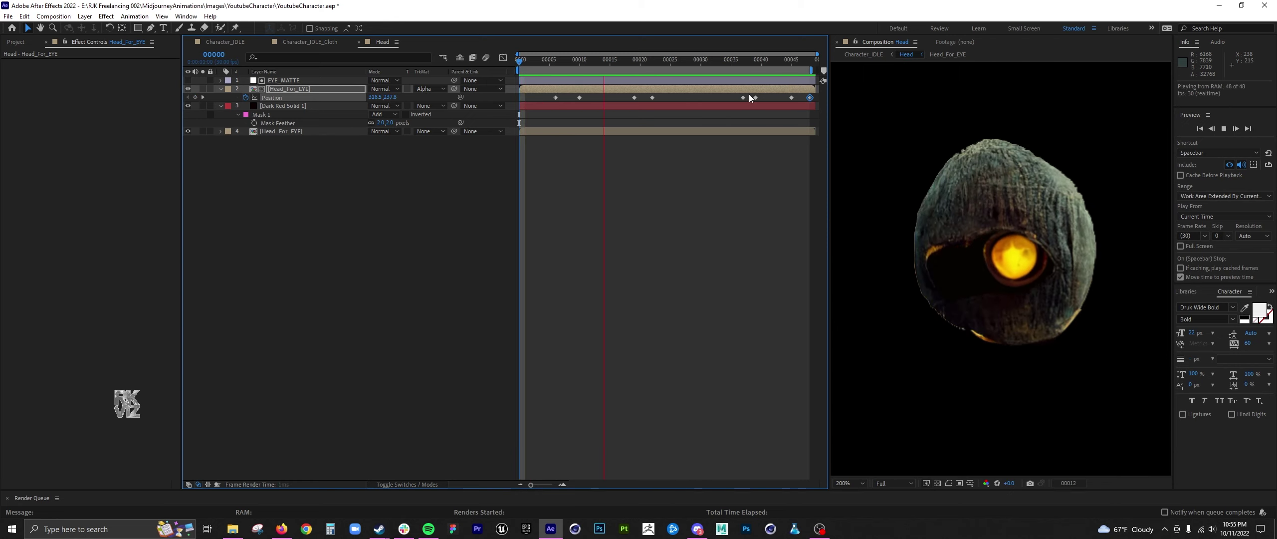
# Delete the eye's Position keyframes at frames 39 and 45, shift the frame 37 keyframe to frame 45, and preview
pyautogui.press('space')
pyautogui.moveTo(749, 95); pyautogui.dragTo(798, 102)
pyautogui.press('Delete')
pyautogui.moveTo(743, 98); pyautogui.dragTo(791, 98)
pyautogui.click(577, 60)
pyautogui.press('space')
pyautogui.press('space')
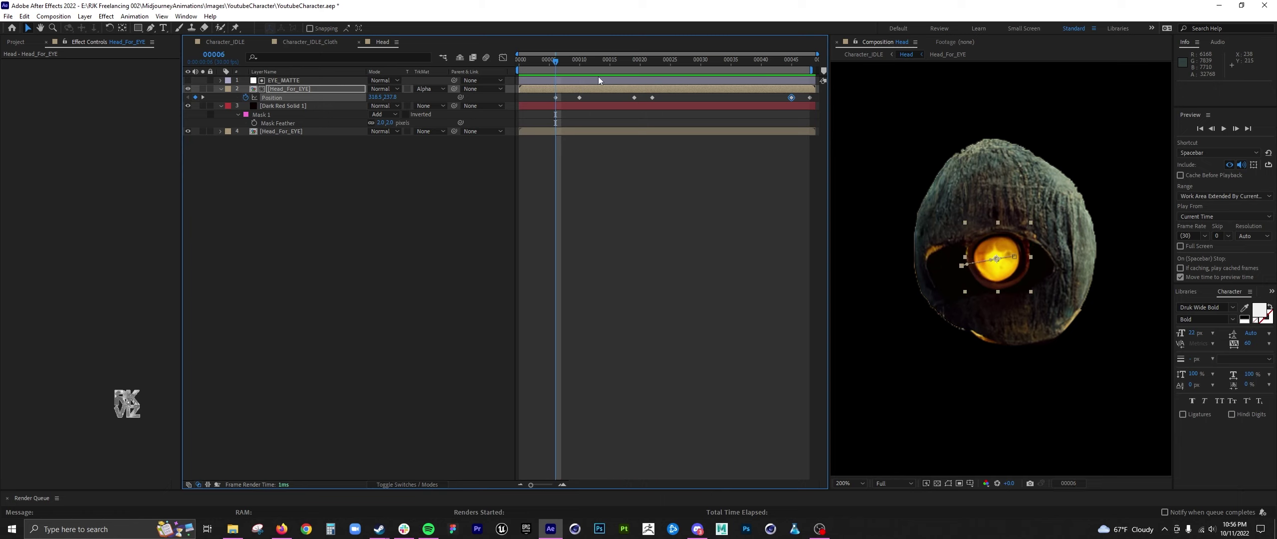
# Delete all the eye's Position keyframes after frame 6, then move the eye slightly right at frame 9 and preview
pyautogui.moveTo(570, 95); pyautogui.dragTo(814, 101)
pyautogui.press('Delete')
pyautogui.press('pagedown')
pyautogui.press('pagedown')
pyautogui.press('pagedown')
pyautogui.hotkey('shift', 'Right')
pyautogui.press('Left')
pyautogui.press('space')
pyautogui.press('space')
# Shift the eye's offset Position keyframe to frame 8, preview it, and paste a copy at frame 19
pyautogui.moveTo(574, 98); pyautogui.dragTo(568, 99)
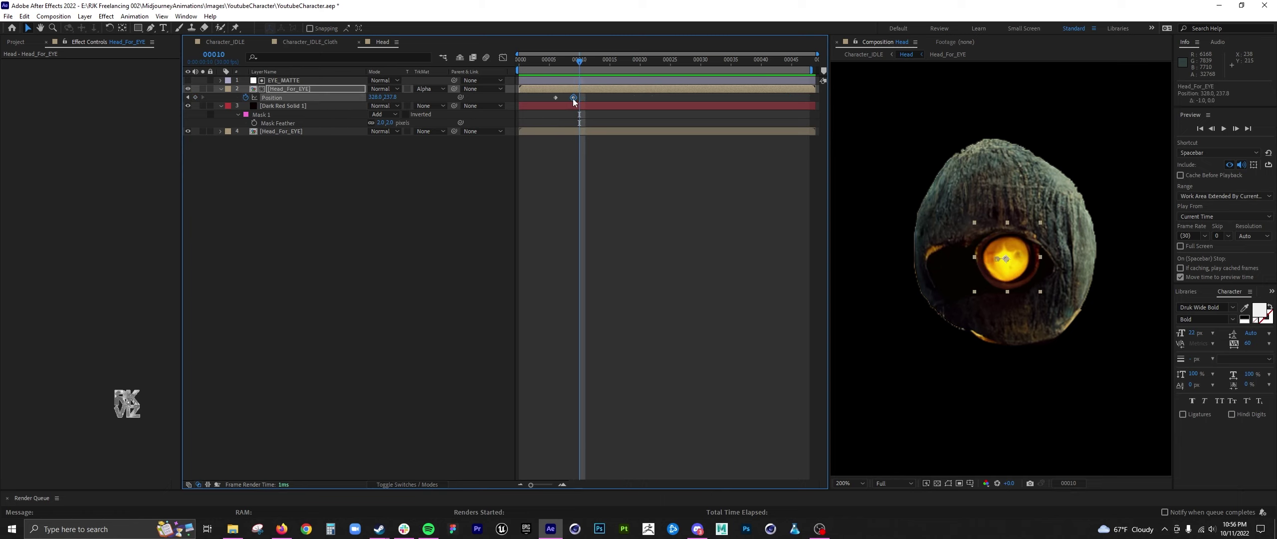
pyautogui.press('space')
pyautogui.press('space')
pyautogui.hotkey('ctrl', 'c')
pyautogui.hotkey('ctrl', 'v')
# Move the eye back left to the centre at frame 21 and paste that Position keyframe at frame 34
pyautogui.moveTo(634, 62); pyautogui.dragTo(725, 61)
pyautogui.hotkey('shift', 'Left')
pyautogui.hotkey('ctrl', 'v')
# Lower the eye slightly within the socket at frame 36
pyautogui.press('pagedown')
pyautogui.press('pagedown')
pyautogui.press('Down')
pyautogui.press('Down')
pyautogui.press('Down')
pyautogui.press('Down')
pyautogui.press('Down')
pyautogui.press('Down')
pyautogui.press('Down')
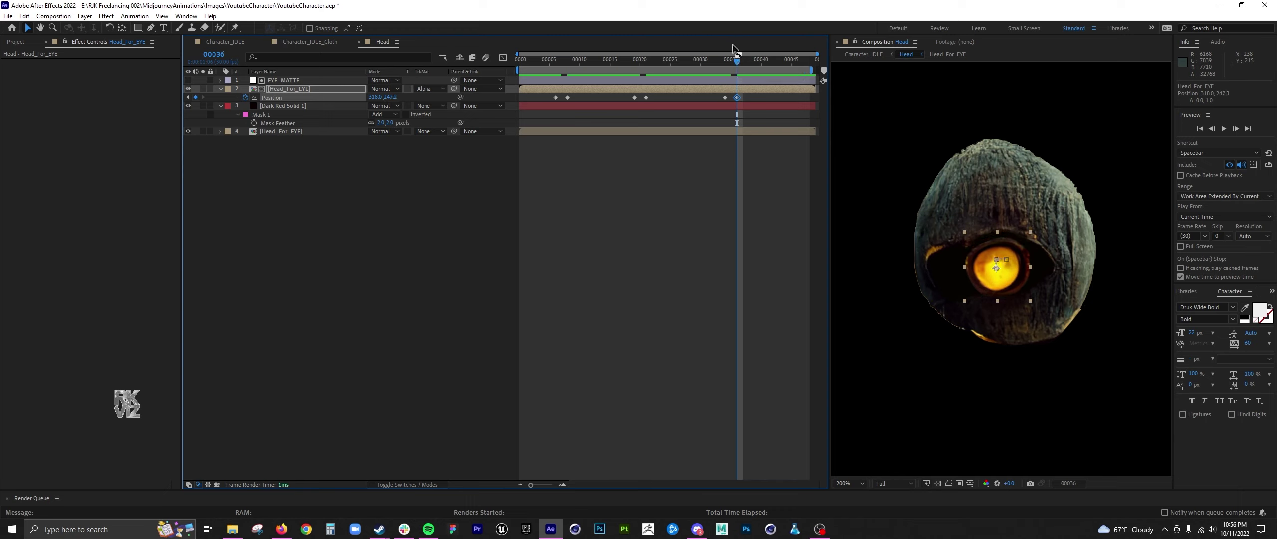
# Copy the lowered-eye Position keyframe to frame 46 and the frame 6 centre keyframe to frame 48
pyautogui.hotkey('ctrl', 'c')
pyautogui.click(791, 62)
pyautogui.hotkey('ctrl', 'v')
pyautogui.click(555, 97)
pyautogui.hotkey('ctrl', 'c')
pyautogui.click(810, 61)
pyautogui.hotkey('ctrl', 'v')
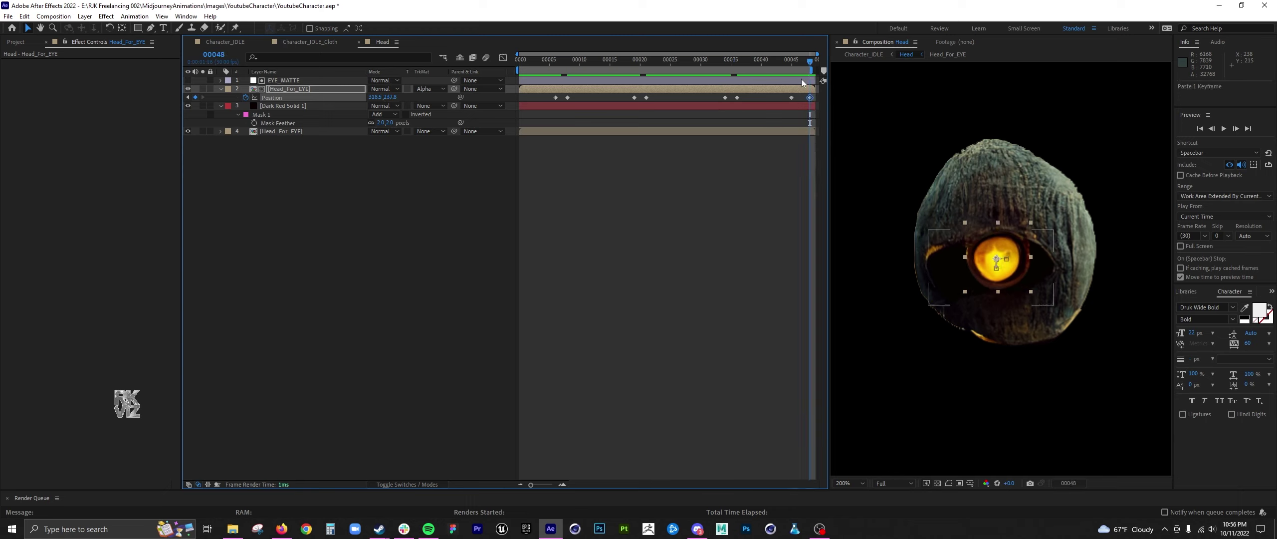
pyautogui.moveTo(791, 98); pyautogui.dragTo(798, 97)
pyautogui.click(799, 159)
# Preview the eye motion and delete the Position keyframes at frames 34 and 36
pyautogui.press('space')
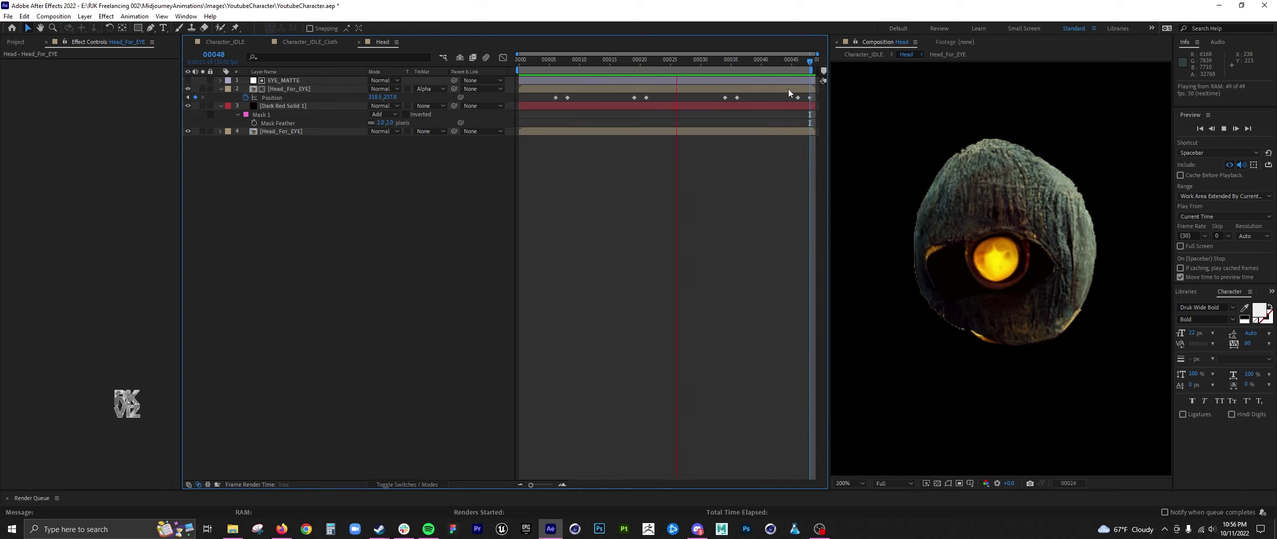
pyautogui.moveTo(683, 96); pyautogui.dragTo(744, 98)
pyautogui.press('Delete')
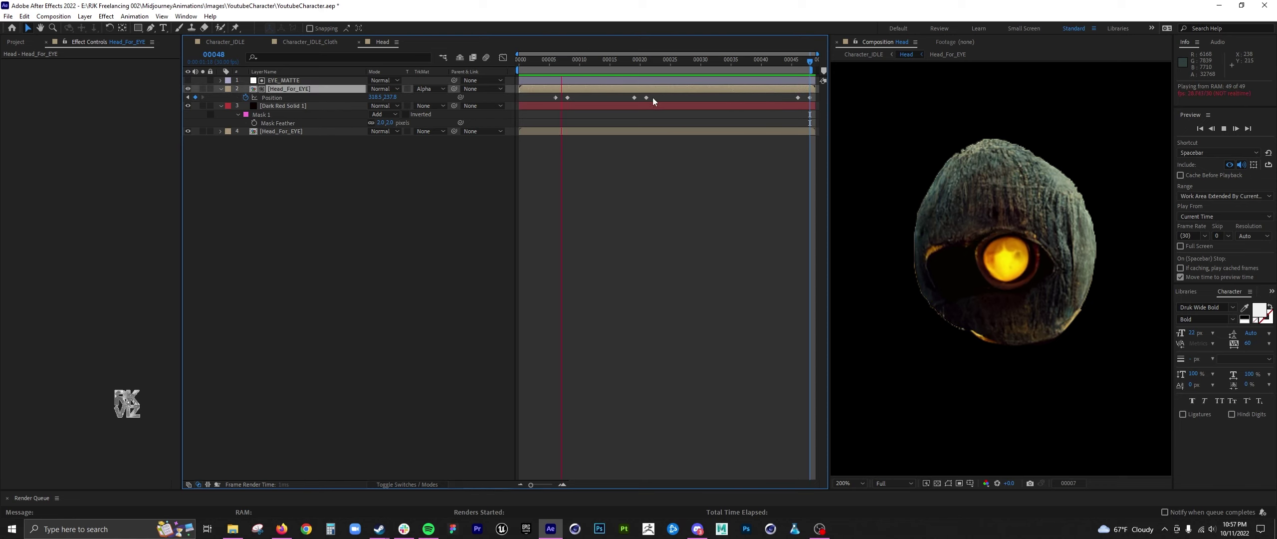
# Move the eye Position keyframes at frames 19 and 21 to frames 28 and 30, and copy the frame 28 keyframe to frame 46
pyautogui.moveTo(653, 99); pyautogui.dragTo(630, 96)
pyautogui.moveTo(646, 98); pyautogui.dragTo(702, 98)
pyautogui.click(689, 98)
pyautogui.hotkey('ctrl', 'c')
pyautogui.click(798, 62)
pyautogui.hotkey('ctrl', 'v')
# Preview the eye's retimed looping motion within the head
pyautogui.click(608, 61)
pyautogui.press('space')
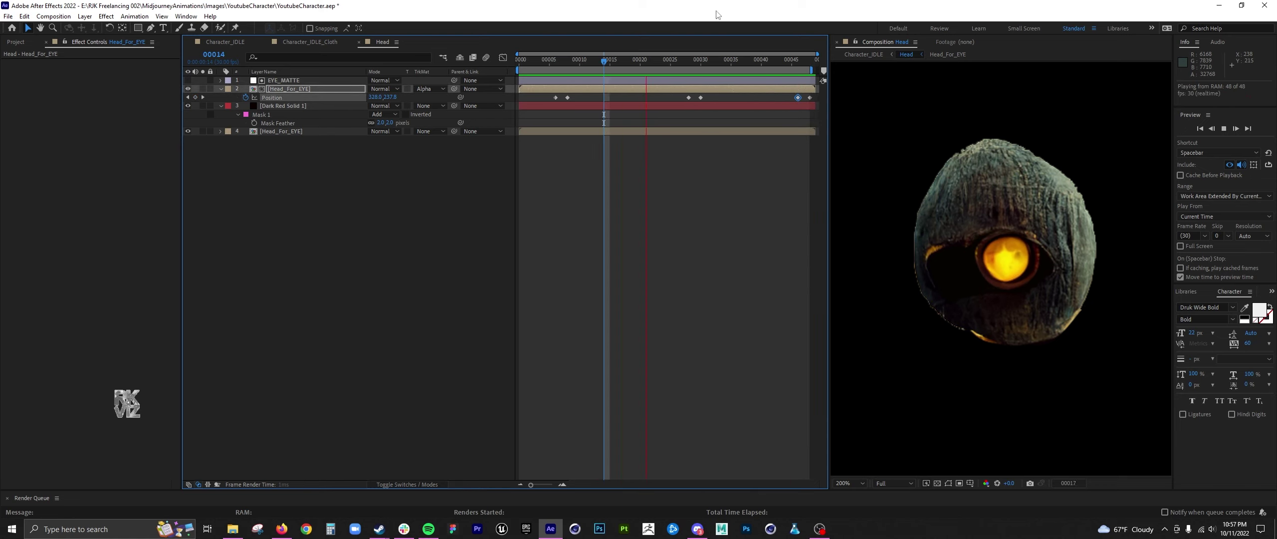
pyautogui.press('space')
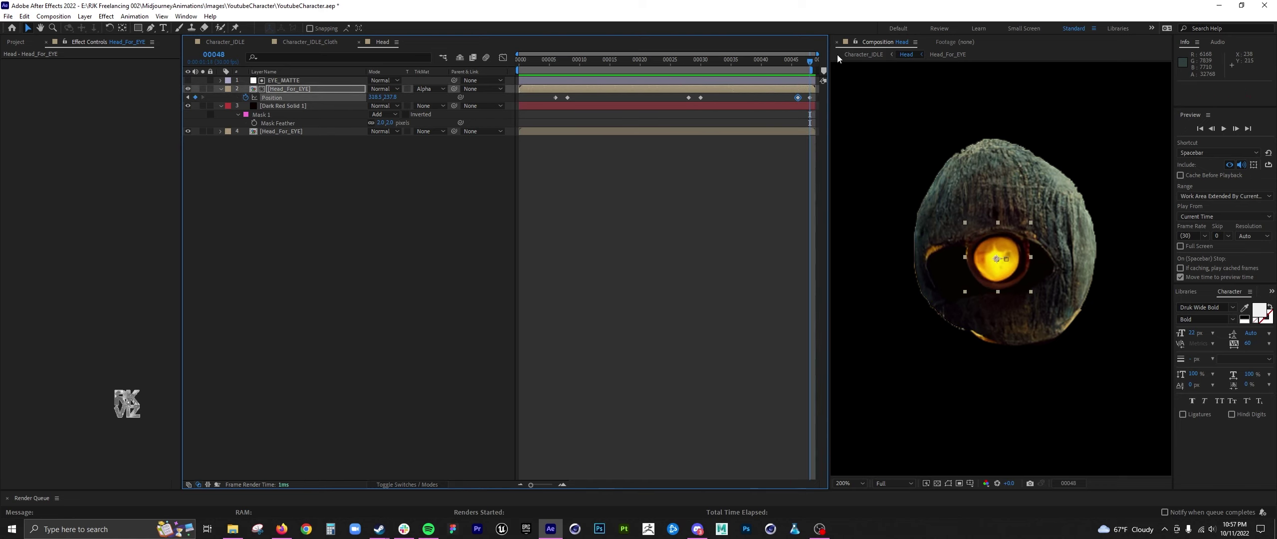
pyautogui.press('space')
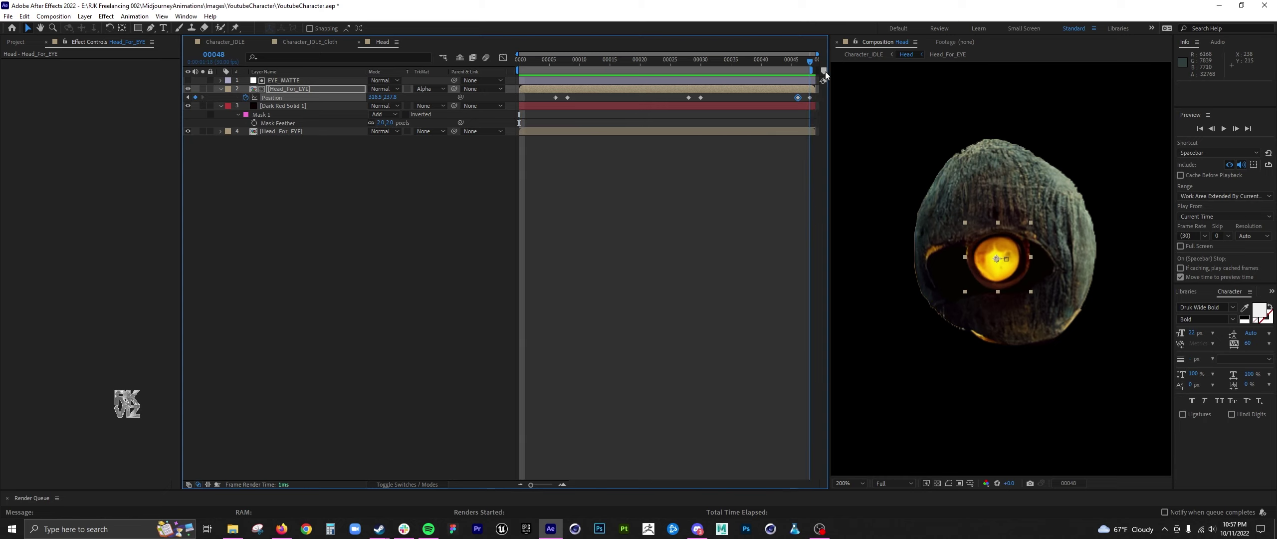
pyautogui.press('space')
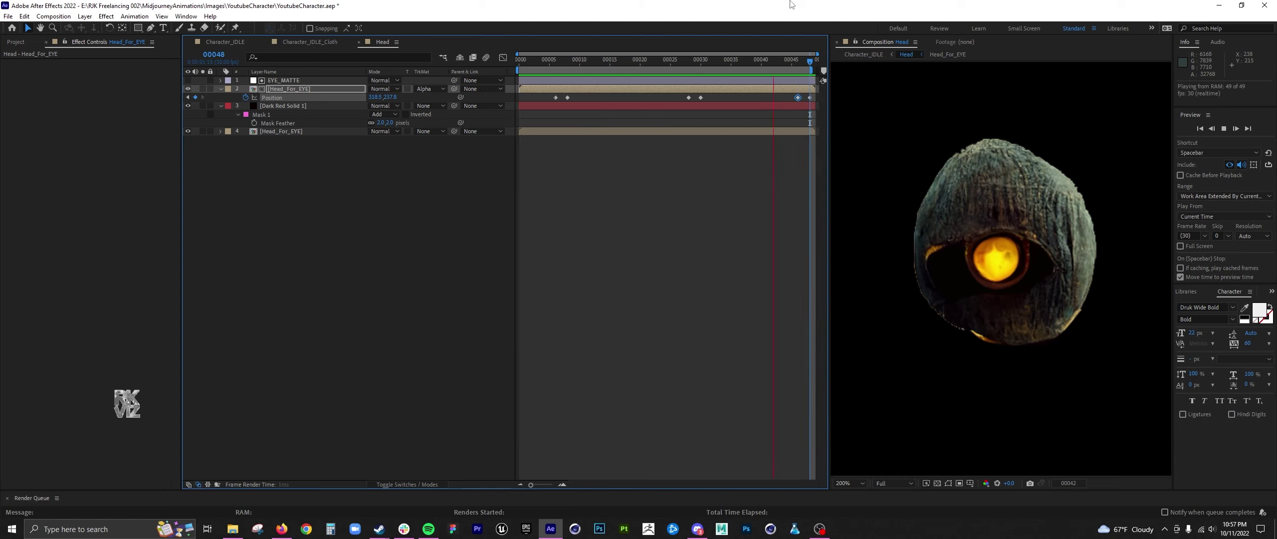
pyautogui.press(',')
pyautogui.press('space')
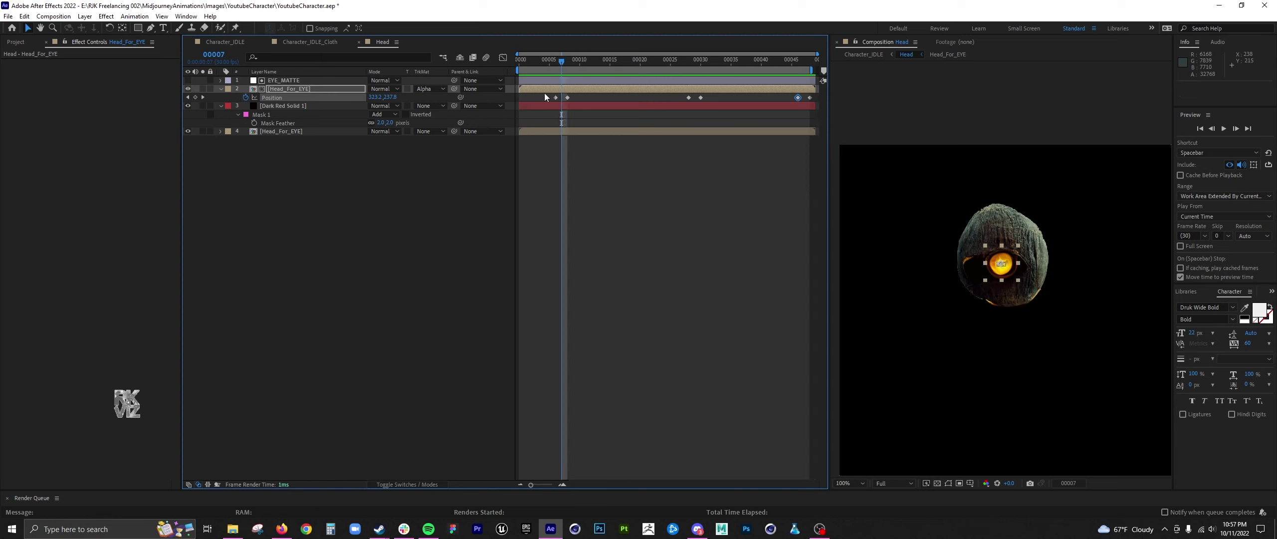
# Apply Easy Ease to all of the eye's Position keyframes
pyautogui.moveTo(541, 95); pyautogui.dragTo(817, 102)
pyautogui.rightClick(796, 98)
pyautogui.moveTo(847, 248)
pyautogui.click(948, 280)
# Reshape the eye's Position speed curve with longer ease handles so each glance accelerates sharply
pyautogui.click(502, 57)
pyautogui.scroll(3, 626, 312)
pyautogui.moveTo(627, 313); pyautogui.dragTo(688, 294)
pyautogui.moveTo(642, 425); pyautogui.dragTo(713, 437)
pyautogui.scroll(-3, 697, 278)
pyautogui.scroll(3, 693, 353)
pyautogui.scroll(-3, 704, 349)
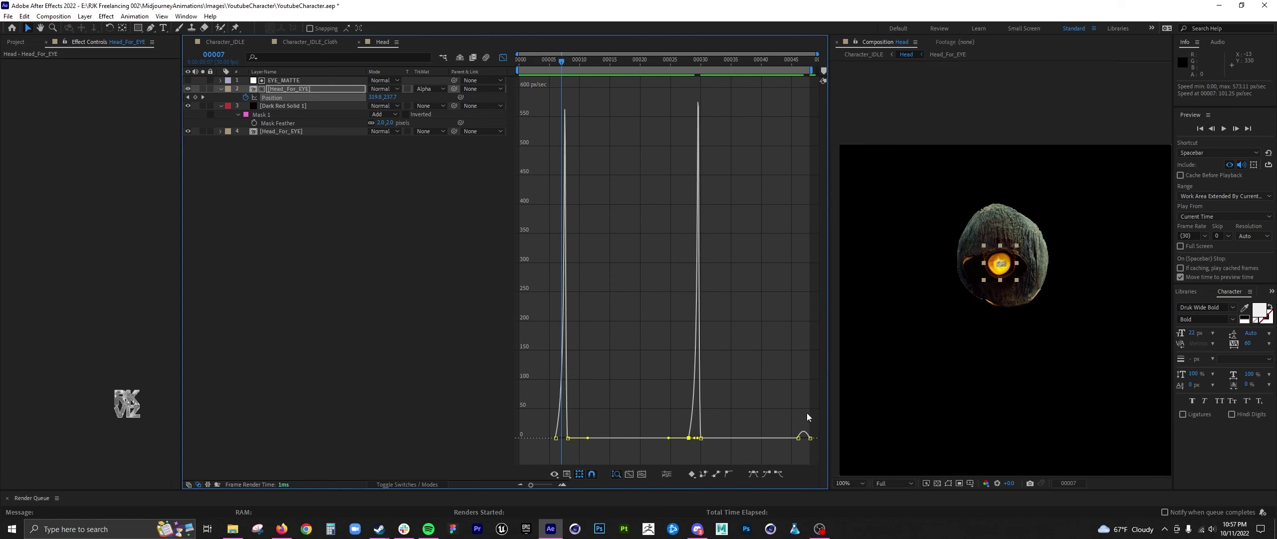
pyautogui.scroll(3, 809, 443)
pyautogui.moveTo(803, 421); pyautogui.dragTo(772, 437)
pyautogui.click(503, 58)
# Save the project and preview the eased eye motion from frame 0
pyautogui.moveTo(733, 52); pyautogui.dragTo(516, 62)
pyautogui.click(650, 157)
pyautogui.hotkey('ctrl', 's')
pyautogui.press('space')
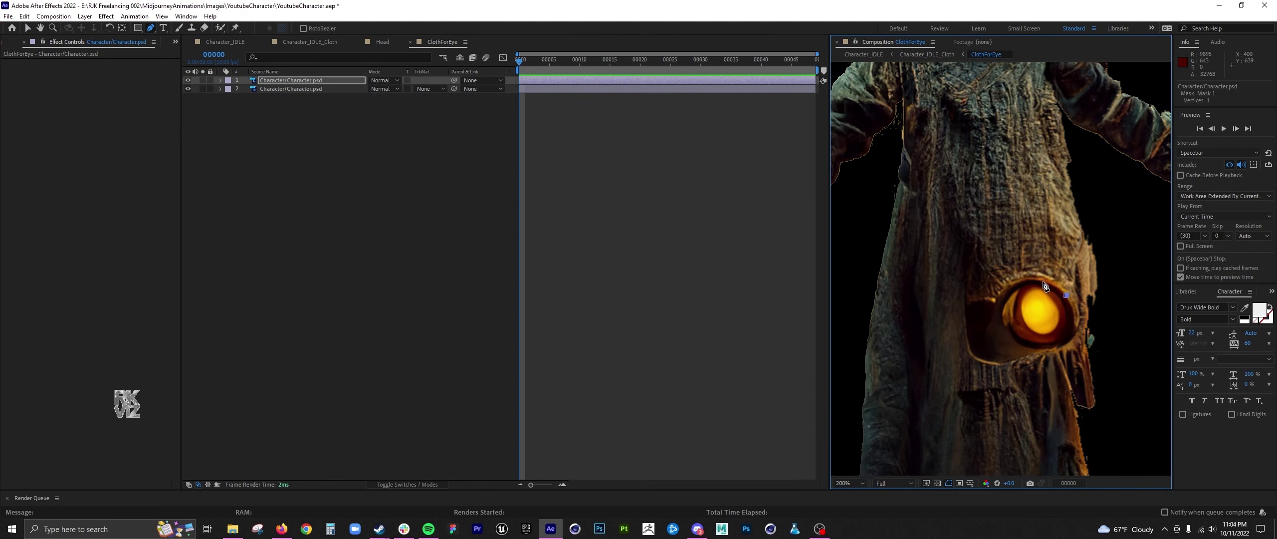
# Draw a mask around the cloth's eye socket on the upper Character layer in ClothForEye
pyautogui.click(1032, 278)
pyautogui.click(1012, 286)
pyautogui.click(989, 322)
pyautogui.click(977, 338)
pyautogui.moveTo(981, 360); pyautogui.dragTo(991, 364)
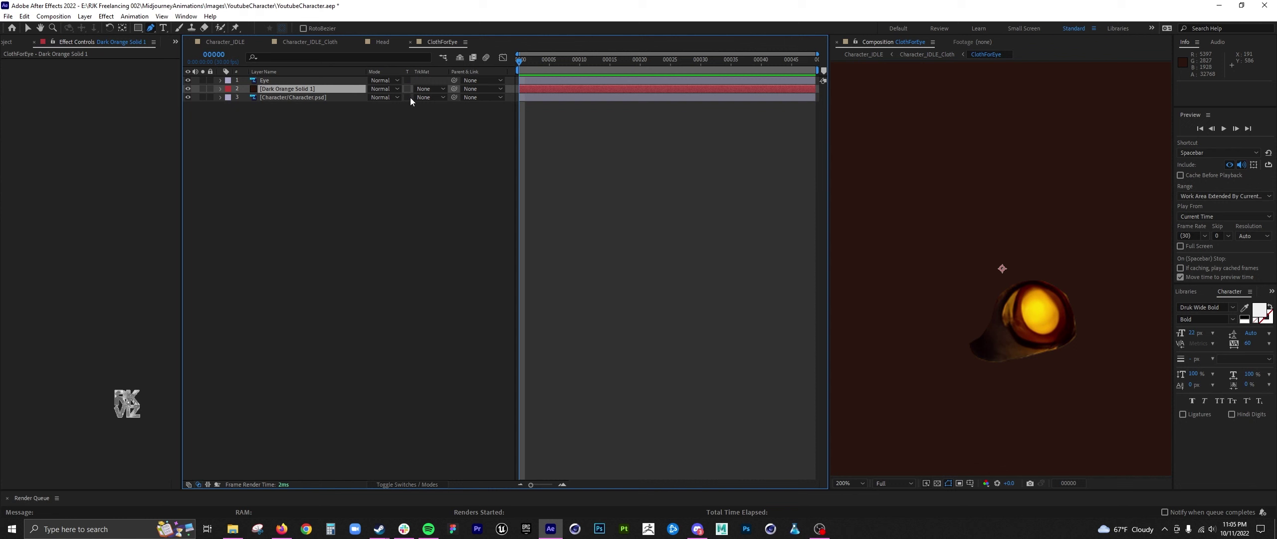
# Set the Dark Orange solid to use the Eye layer as its alpha track matte
pyautogui.click(427, 89)
pyautogui.click(456, 117)
pyautogui.click(455, 119)
# Apply Gradient Ramp to the Dark Orange solid as a Radial Ramp, with its start point at the socket's right side
pyautogui.click(295, 89)
pyautogui.click(106, 16)
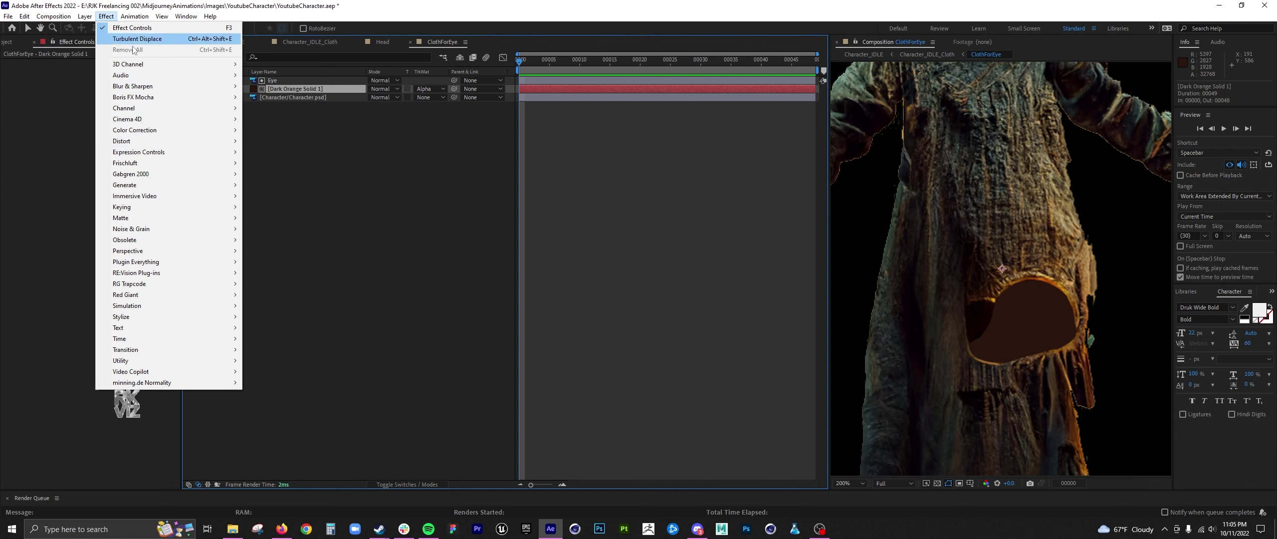
pyautogui.moveTo(157, 185)
pyautogui.click(277, 371)
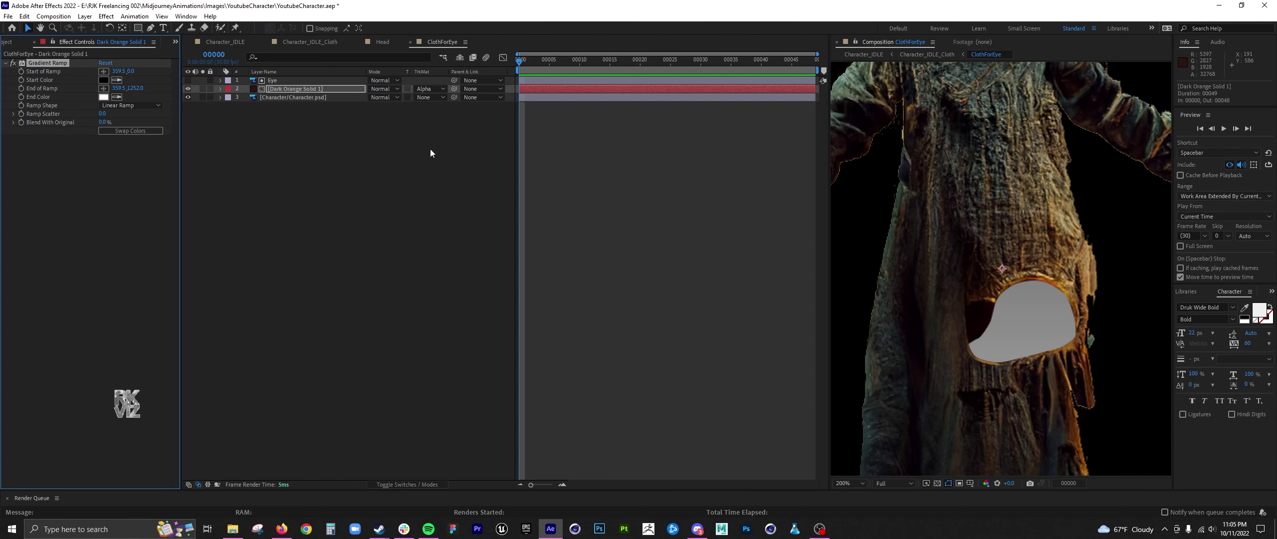
pyautogui.click(129, 108)
pyautogui.click(130, 127)
pyautogui.moveTo(131, 71); pyautogui.dragTo(473, 73)
pyautogui.moveTo(1002, 326); pyautogui.dragTo(1058, 321)
# Hide the solid while sampling the ramp's start and end colours from the original eye socket, and show it again
pyautogui.click(188, 89)
pyautogui.click(117, 80)
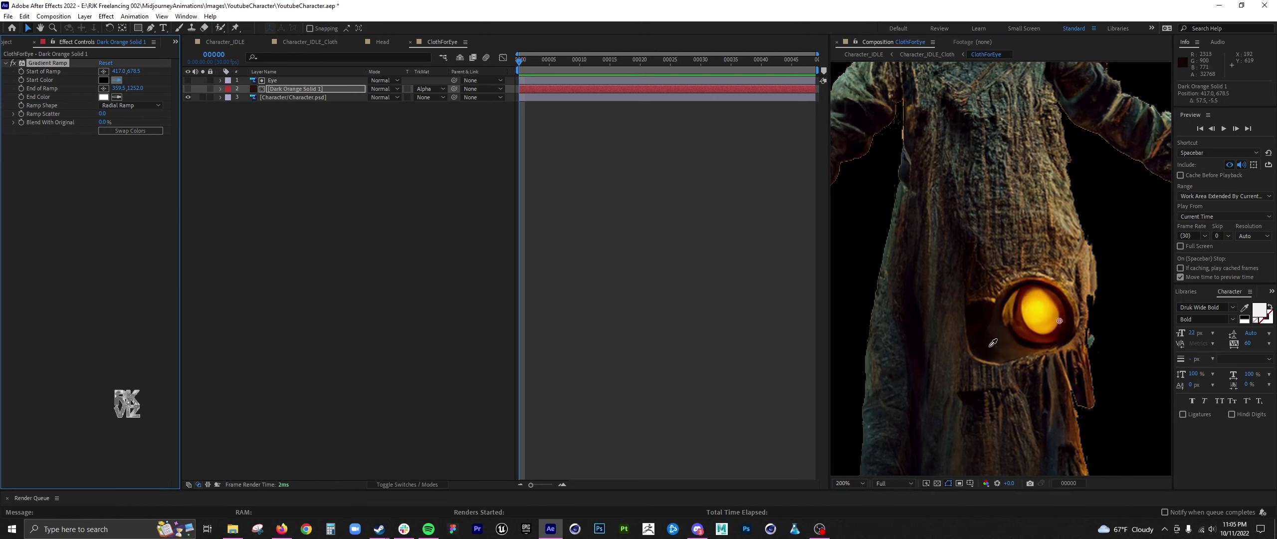
pyautogui.click(117, 97)
pyautogui.click(1033, 346)
pyautogui.click(187, 89)
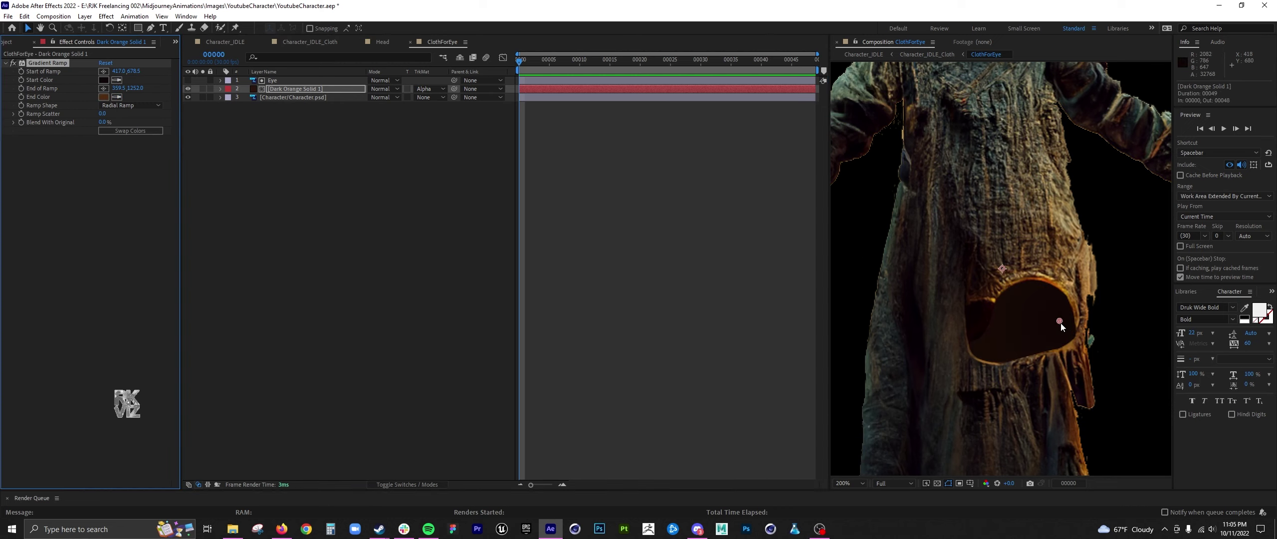
# Try the ramp's start point at the socket's right edge and its end point near the hem, comparing with the original
pyautogui.moveTo(1059, 322); pyautogui.dragTo(1088, 314)
pyautogui.scroll(-4, 1009, 305)
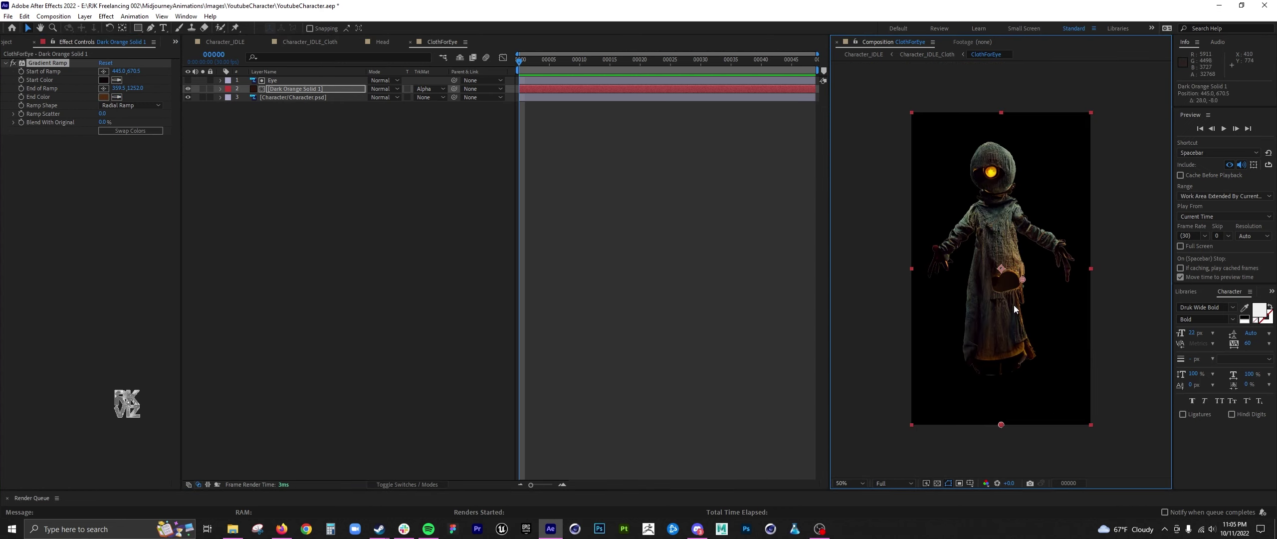
pyautogui.moveTo(1022, 280); pyautogui.dragTo(1019, 279)
pyautogui.moveTo(1001, 424); pyautogui.dragTo(964, 308)
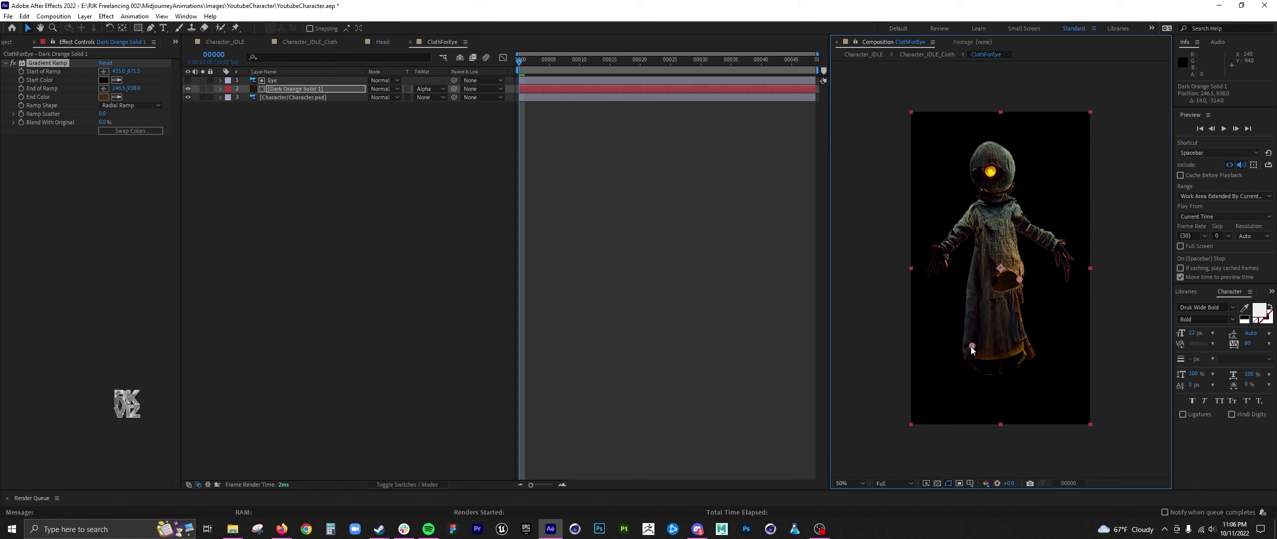
pyautogui.moveTo(982, 353); pyautogui.dragTo(989, 348)
pyautogui.scroll(1, 990, 348)
pyautogui.click(187, 89)
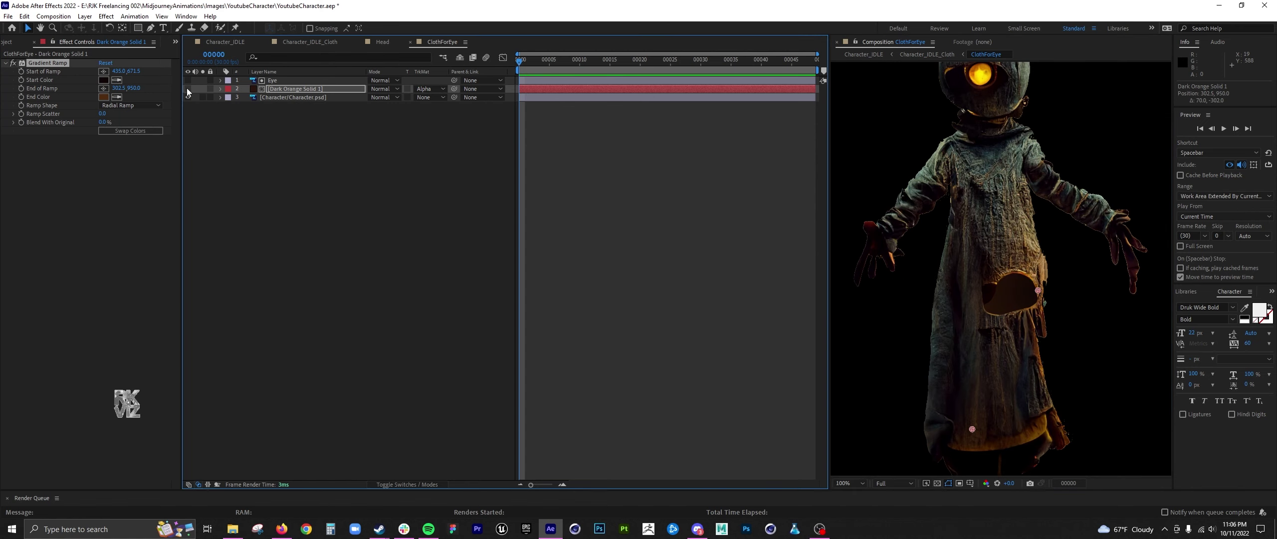
pyautogui.click(188, 90)
pyautogui.click(187, 89)
pyautogui.click(188, 89)
# Place the ramp's start and end points at the socket's left and right edges and adjust the Ramp Scatter
pyautogui.moveTo(1038, 290); pyautogui.dragTo(985, 308)
pyautogui.moveTo(972, 428); pyautogui.dragTo(986, 311)
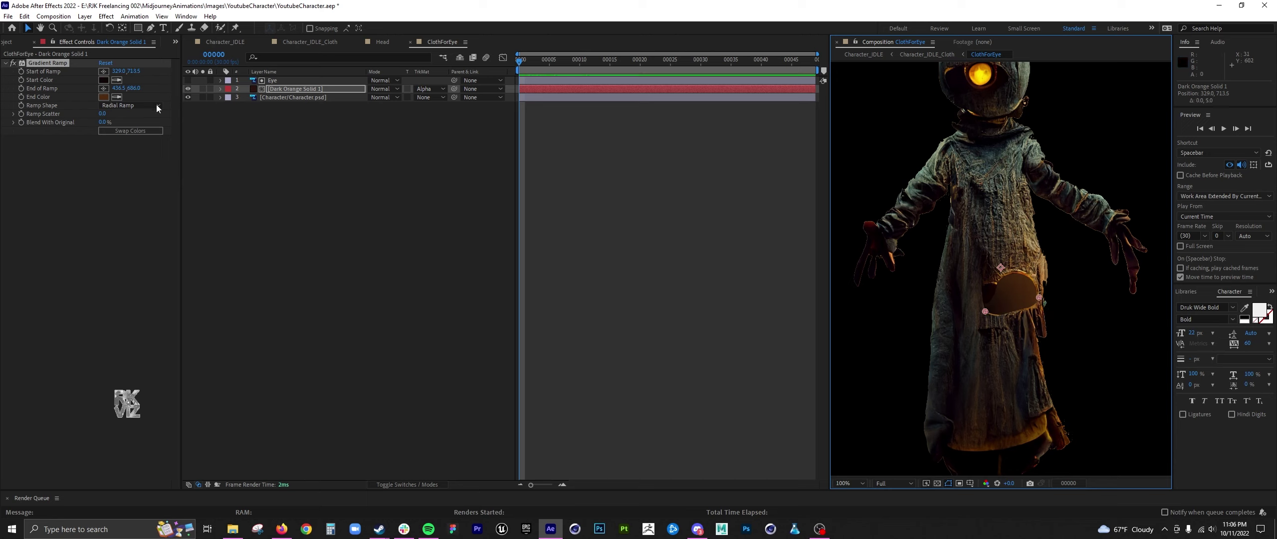
pyautogui.moveTo(104, 113)
pyautogui.mouseDown()
pyautogui.moveTo(58, 106)
pyautogui.moveTo(119, 123)
pyautogui.mouseUp()
pyautogui.click(337, 115)
# Duplicate the Character layer and add a new adjustment layer for the eye matte
pyautogui.click(291, 98)
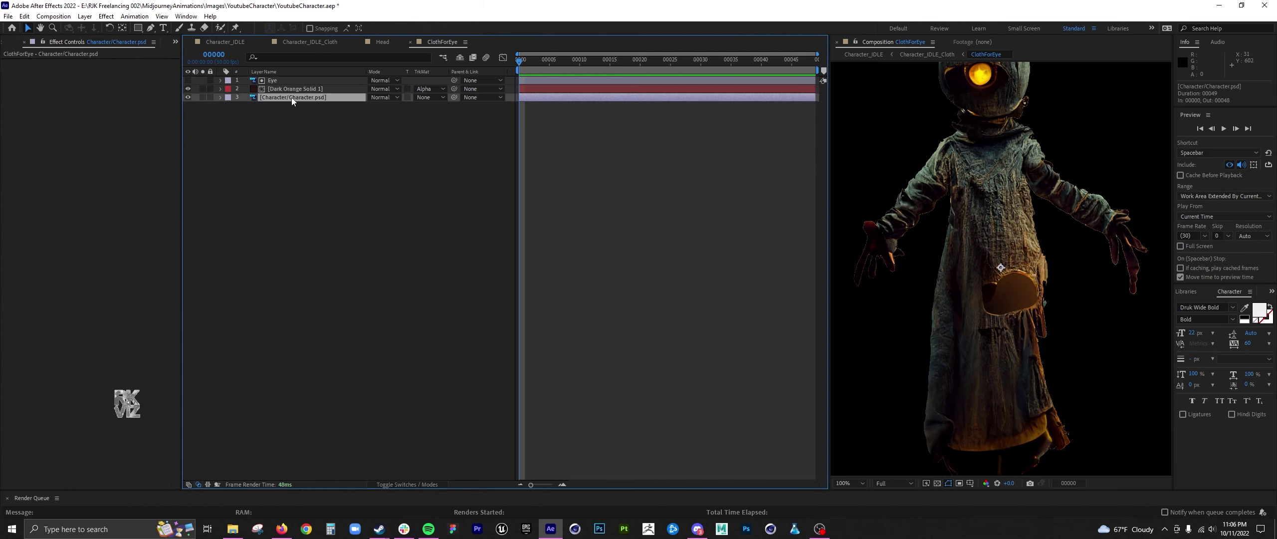
pyautogui.hotkey('ctrl', 'd')
pyautogui.moveTo(291, 98); pyautogui.dragTo(279, 78)
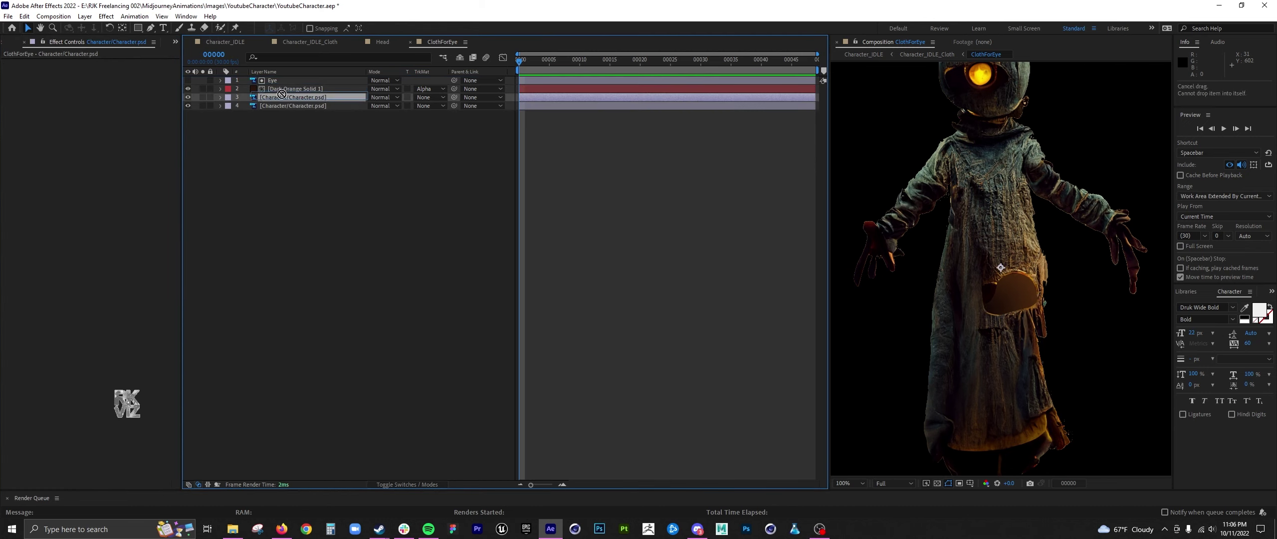
pyautogui.rightClick(311, 154)
pyautogui.moveTo(327, 160)
pyautogui.click(478, 272)
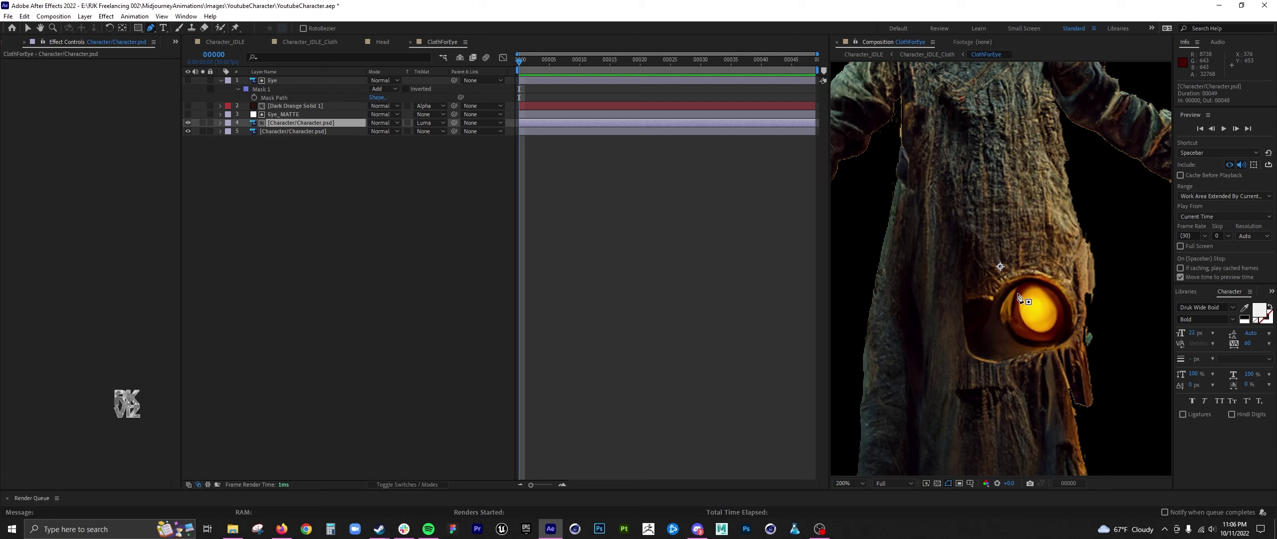
# Draw a mask around the glowing round eye on the duplicated Character layer
pyautogui.click(1029, 280)
pyautogui.moveTo(1007, 295); pyautogui.dragTo(1005, 313)
pyautogui.click(1000, 312)
pyautogui.click(1010, 336)
pyautogui.moveTo(1032, 346); pyautogui.dragTo(1064, 342)
pyautogui.moveTo(1071, 319); pyautogui.dragTo(1054, 284)
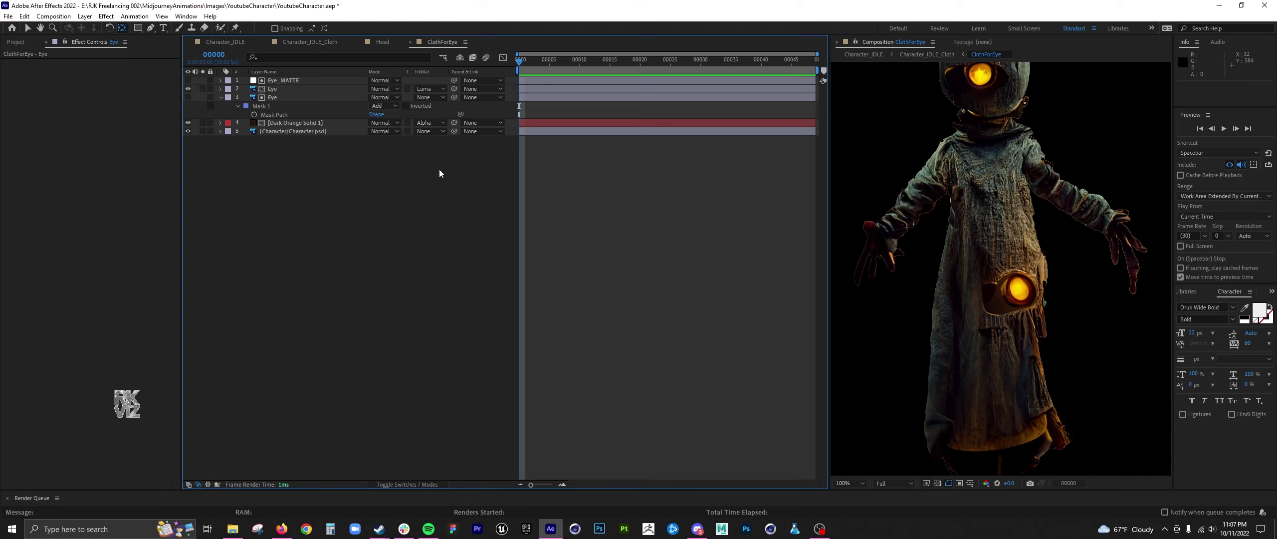
# Enable Position and Scale keyframing at frame 0 on the upper Eye layer
pyautogui.click(288, 98)
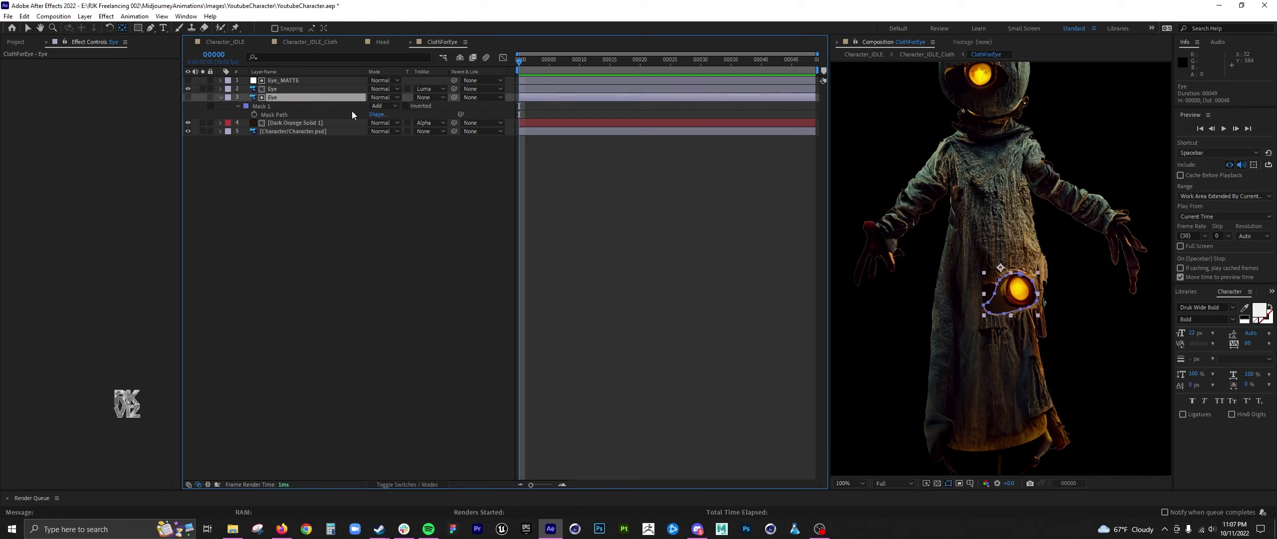
pyautogui.click(283, 88)
pyautogui.click(220, 97)
pyautogui.click(220, 89)
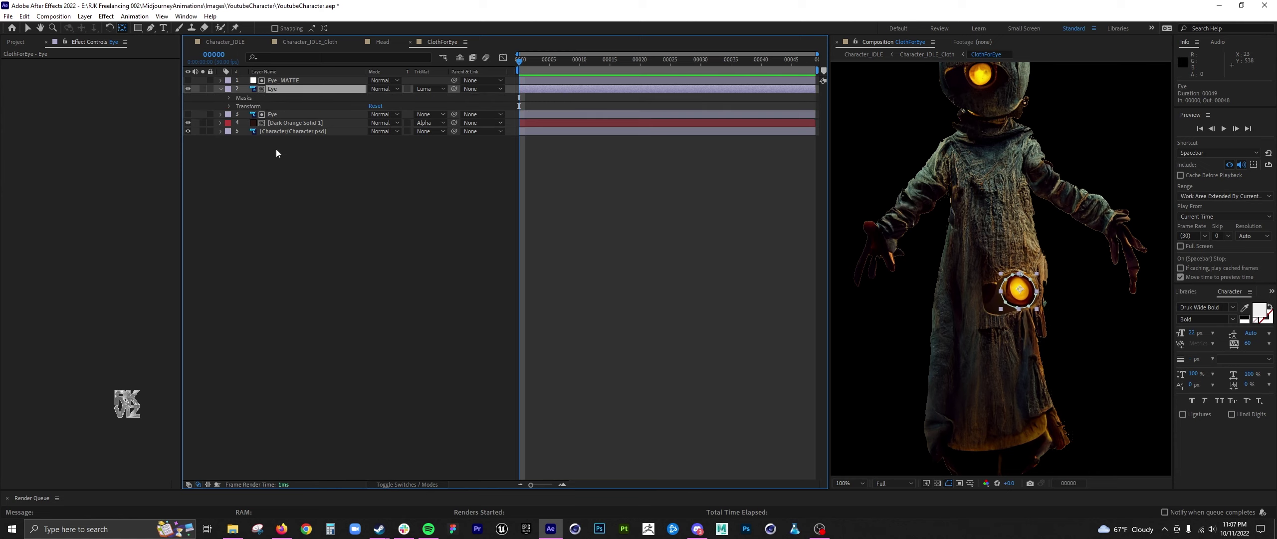
pyautogui.click(229, 106)
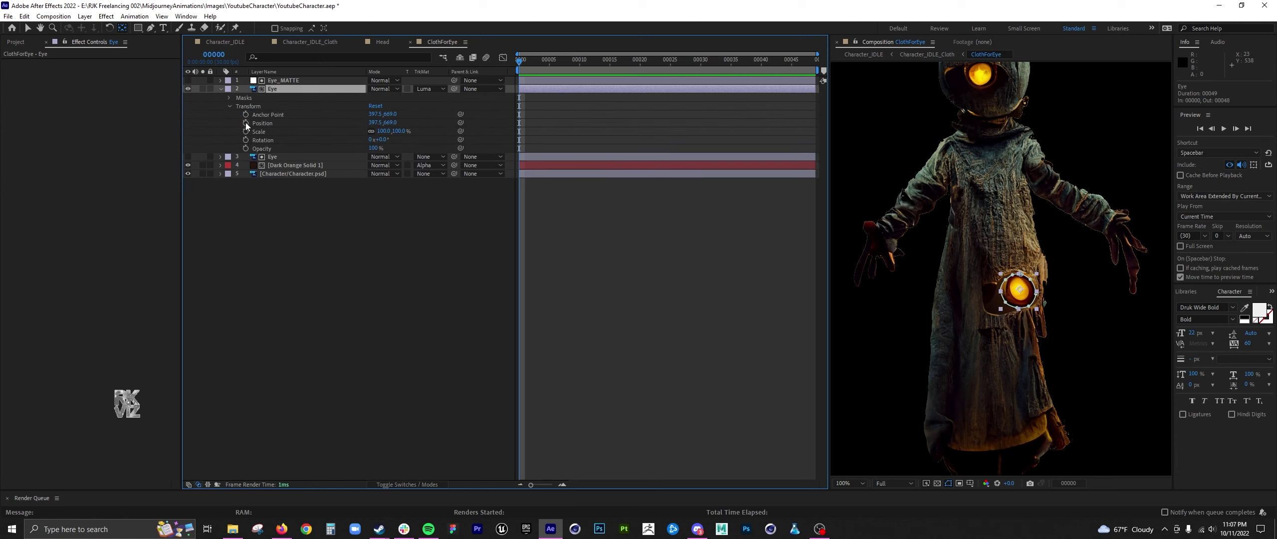
pyautogui.click(246, 123)
pyautogui.click(245, 131)
# Nudge the cloth's eye slightly to the right within its socket at frame 10
pyautogui.click(27, 28)
pyautogui.press('.')
pyautogui.click(948, 483)
pyautogui.moveTo(520, 62); pyautogui.dragTo(594, 98)
pyautogui.press('Right')
pyautogui.press('Right')
pyautogui.press('Right')
# Hold the eye's position with a keyframe at frame 22 and nudge the eye left at frame 27
pyautogui.press('Home')
pyautogui.click(624, 68)
pyautogui.moveTo(624, 67); pyautogui.dragTo(682, 62)
pyautogui.hotkey('ctrl', 'v')
pyautogui.click(694, 61)
pyautogui.press('Left')
pyautogui.press('Left')
pyautogui.press('Left')
pyautogui.press('Left')
pyautogui.press('Left')
pyautogui.press('Left')
pyautogui.press('Left')
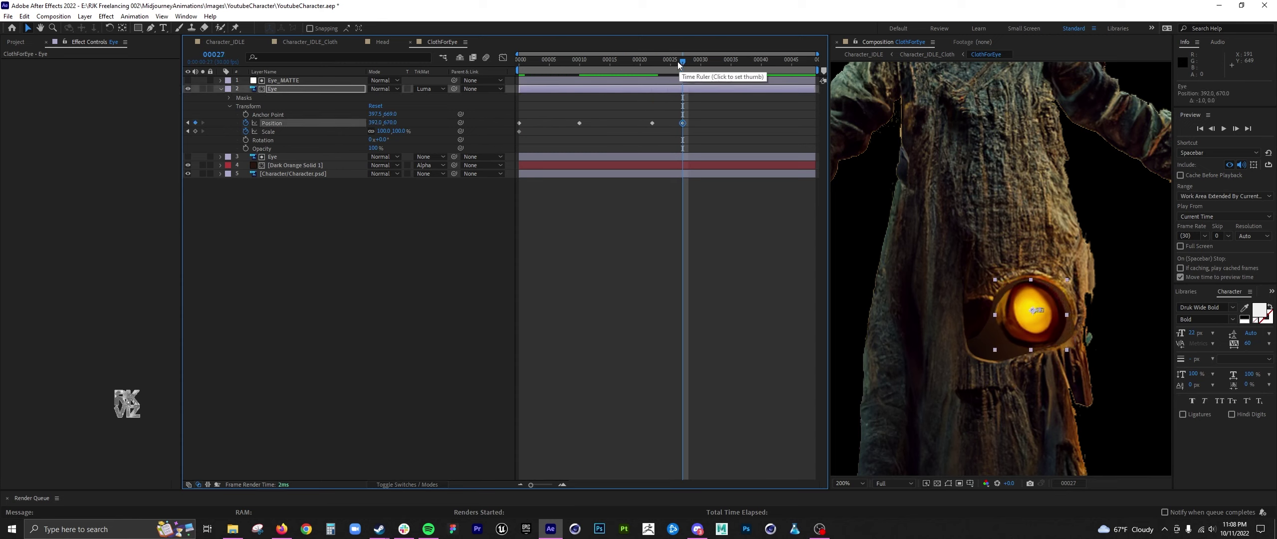
# Add a Scale keyframe to the eye at frame 23 and set its horizontal scale to -100% at frame 25
pyautogui.moveTo(682, 61); pyautogui.dragTo(658, 62)
pyautogui.hotkey('alt', 'shift', 's')
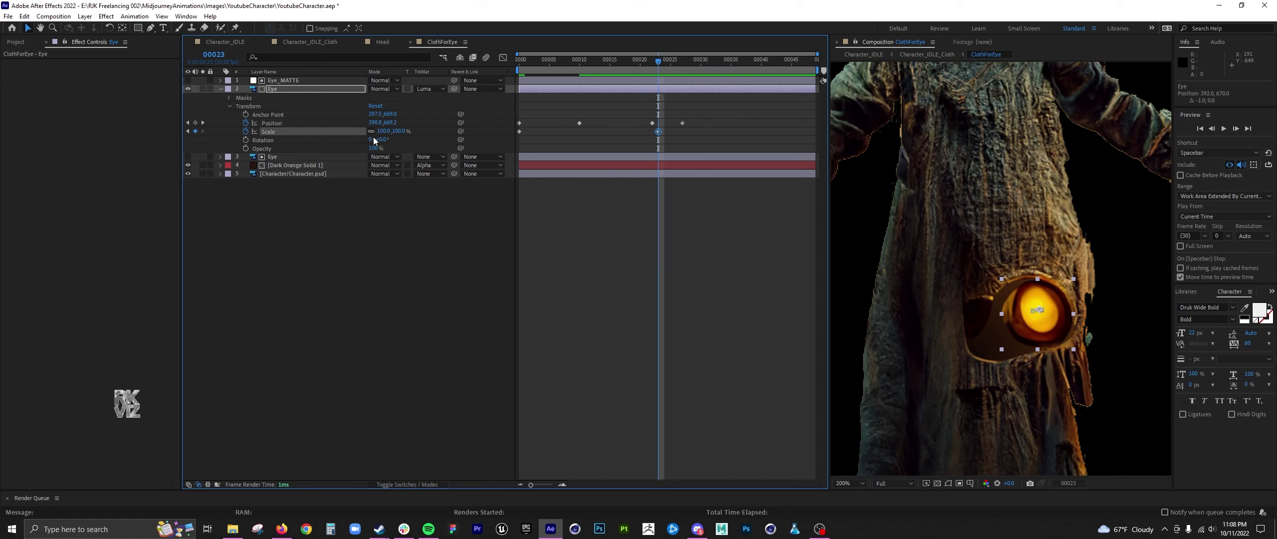
pyautogui.click(671, 61)
pyautogui.click(386, 131)
pyautogui.write('-100')
pyautogui.press('Return')
# Tighten the eye's flip by moving the flipped Scale keyframe to frame 24 and the last Position keyframe to frame 25
pyautogui.moveTo(671, 61)
pyautogui.mouseDown()
pyautogui.moveTo(640, 61)
pyautogui.moveTo(696, 66)
pyautogui.moveTo(663, 70)
pyautogui.mouseUp()
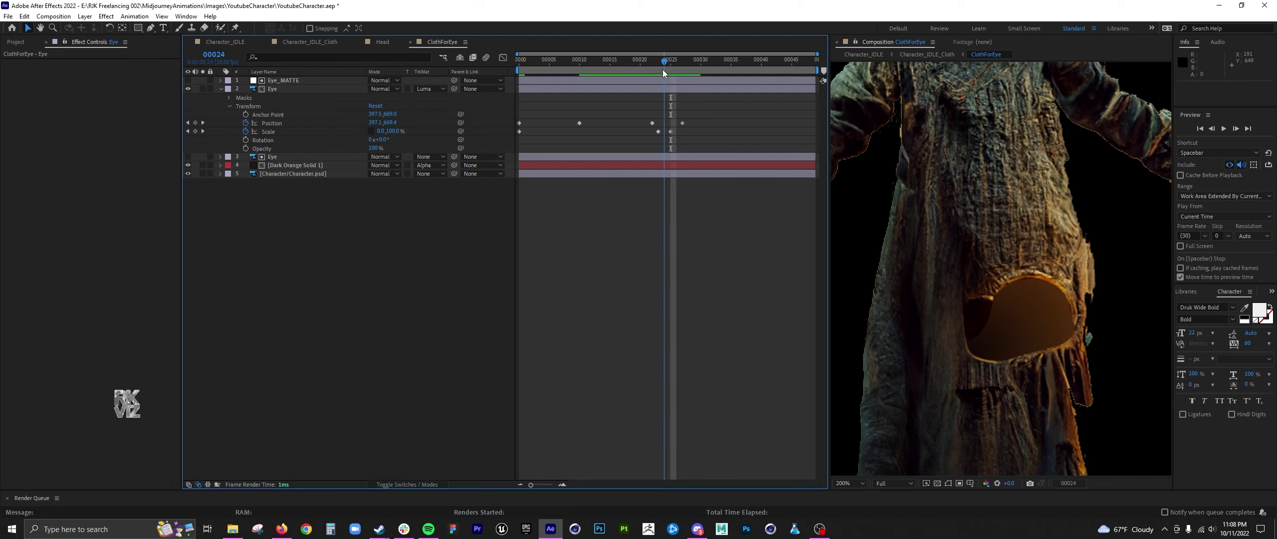
pyautogui.moveTo(671, 132); pyautogui.dragTo(664, 131)
pyautogui.moveTo(665, 62)
pyautogui.mouseDown()
pyautogui.moveTo(655, 69)
pyautogui.moveTo(701, 69)
pyautogui.moveTo(670, 70)
pyautogui.mouseUp()
pyautogui.moveTo(683, 123); pyautogui.dragTo(663, 123)
# Copy the flipped Position and Scale keyframes and paste them starting at frame 43
pyautogui.moveTo(657, 62); pyautogui.dragTo(780, 62)
pyautogui.scroll(-2, 942, 192)
pyautogui.moveTo(684, 118); pyautogui.dragTo(663, 136)
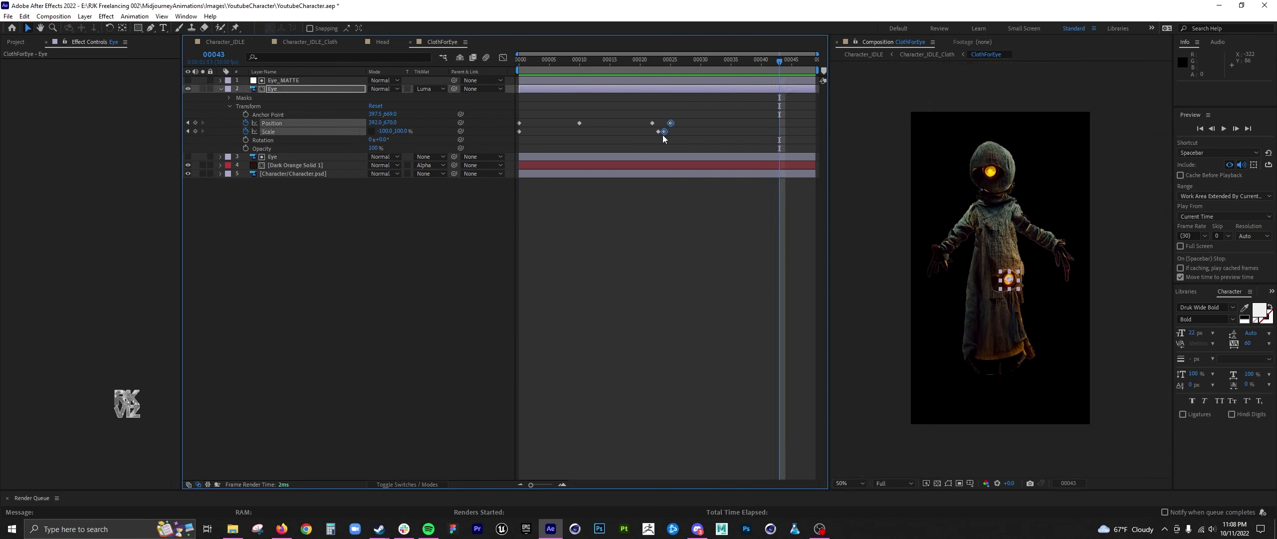
pyautogui.hotkey('ctrl', 'c')
pyautogui.hotkey('ctrl', 'v')
# Copy the eye's frame 0 Position and Scale keyframes to about frame 45
pyautogui.moveTo(526, 119); pyautogui.dragTo(516, 136)
pyautogui.hotkey('ctrl', 'c')
pyautogui.moveTo(779, 62); pyautogui.dragTo(791, 62)
pyautogui.hotkey('ctrl', 'v')
# Preview the eye, move its last Scale keyframe to frame 44 and delete the Position keyframe at frame 10
pyautogui.click(400, 245)
pyautogui.press('space')
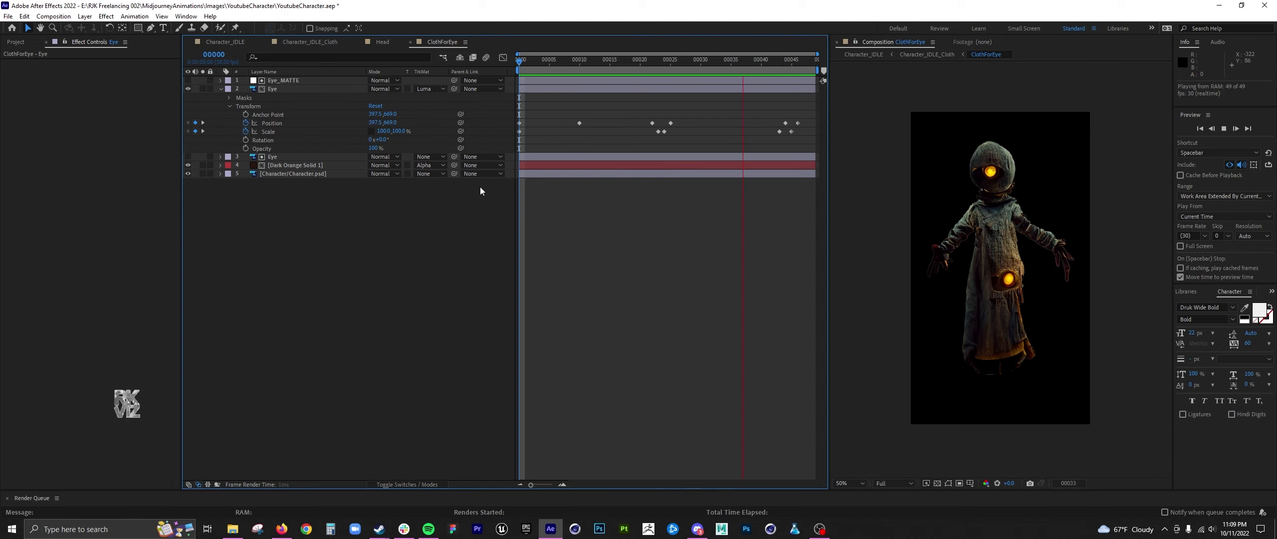
pyautogui.click(786, 132)
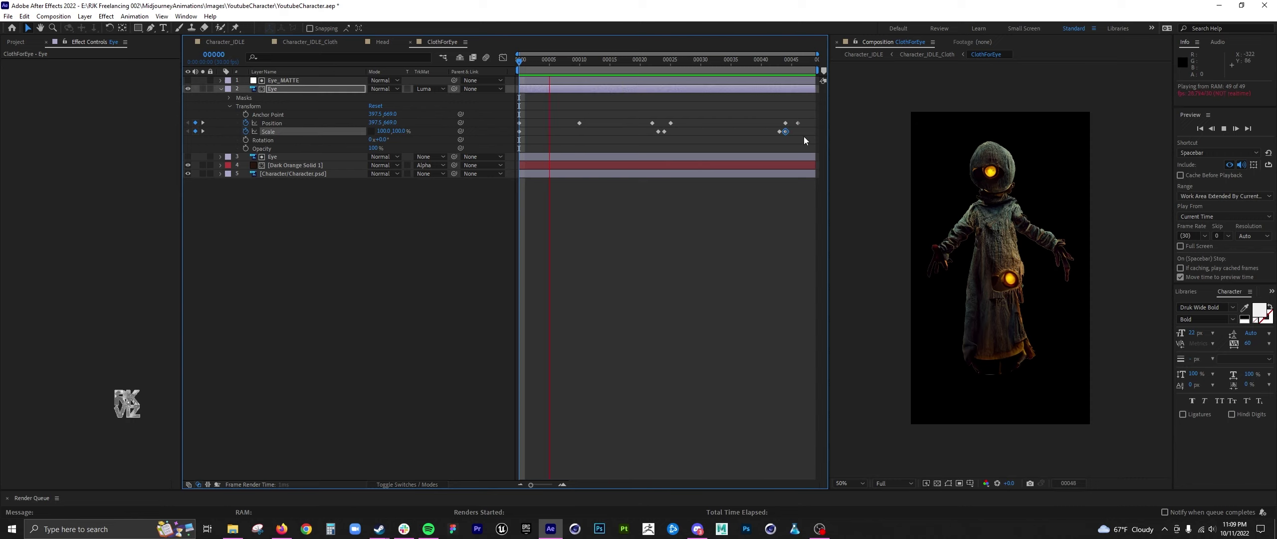
pyautogui.click(579, 123)
pyautogui.press('Delete')
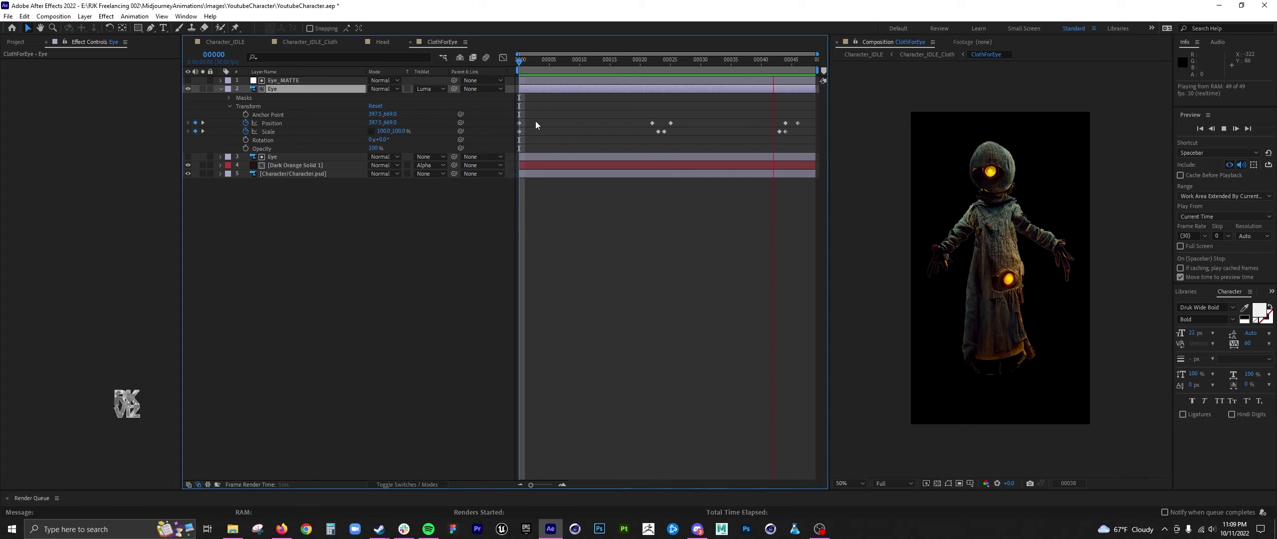
# Shift the eye's first flip keyframes to frames 17–20 and its return flip keyframes to frames 30–33
pyautogui.moveTo(689, 113); pyautogui.dragTo(640, 127)
pyautogui.moveTo(762, 113); pyautogui.dragTo(722, 129)
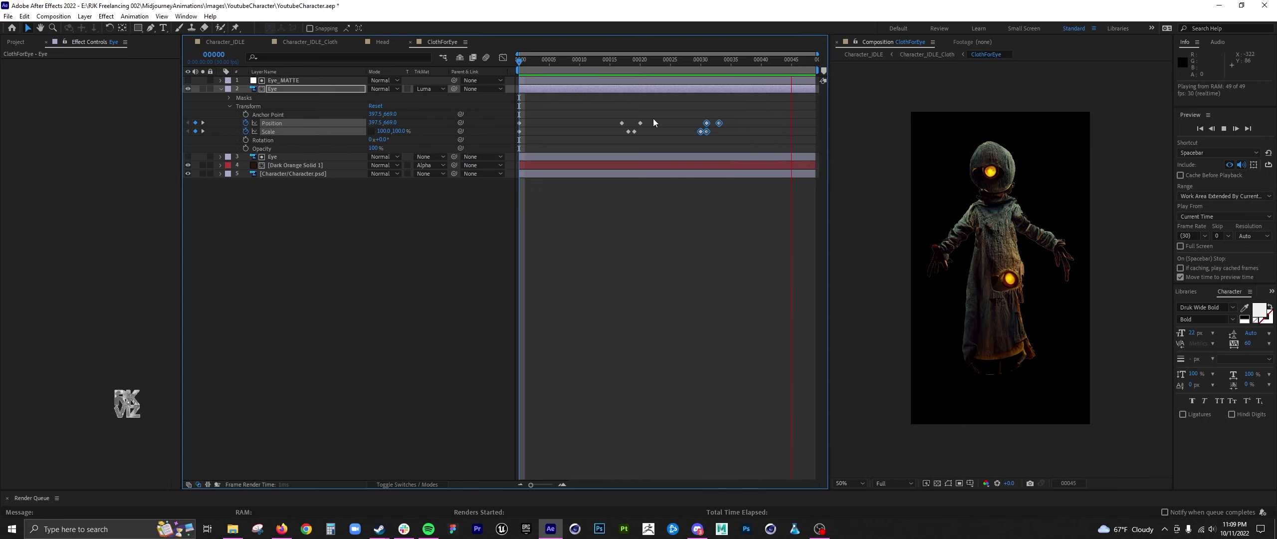
# Paste a Position keyframe at frame 17 and preview the eye's motion from frame 0
pyautogui.click(618, 60)
pyautogui.hotkey('ctrl', 'v')
pyautogui.click(589, 123)
pyautogui.moveTo(618, 61); pyautogui.dragTo(519, 75)
pyautogui.press('space')
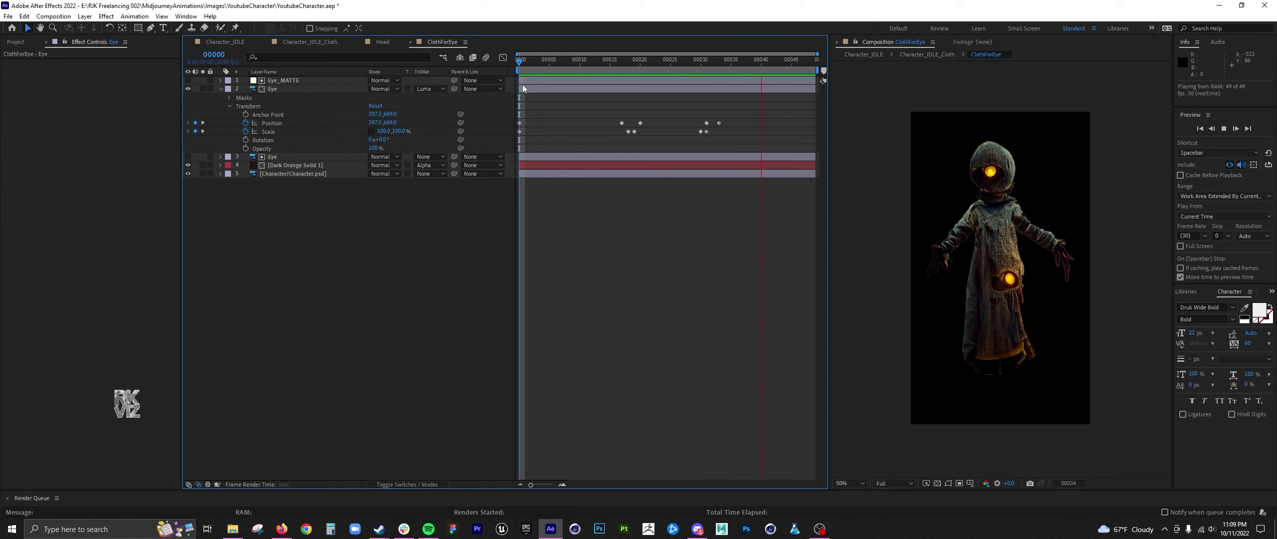
pyautogui.press('space')
# Return to the Character_IDLE composition and preview the full idle animation
pyautogui.click(927, 55)
pyautogui.moveTo(673, 61); pyautogui.dragTo(725, 65)
pyautogui.click(862, 55)
pyautogui.press('space')
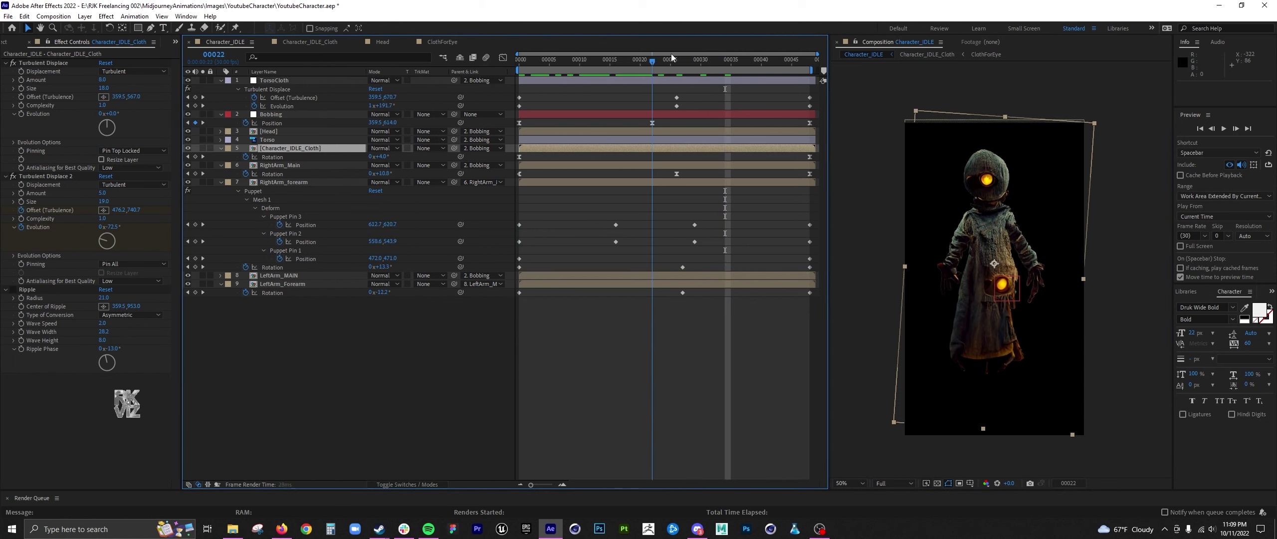
pyautogui.click(432, 343)
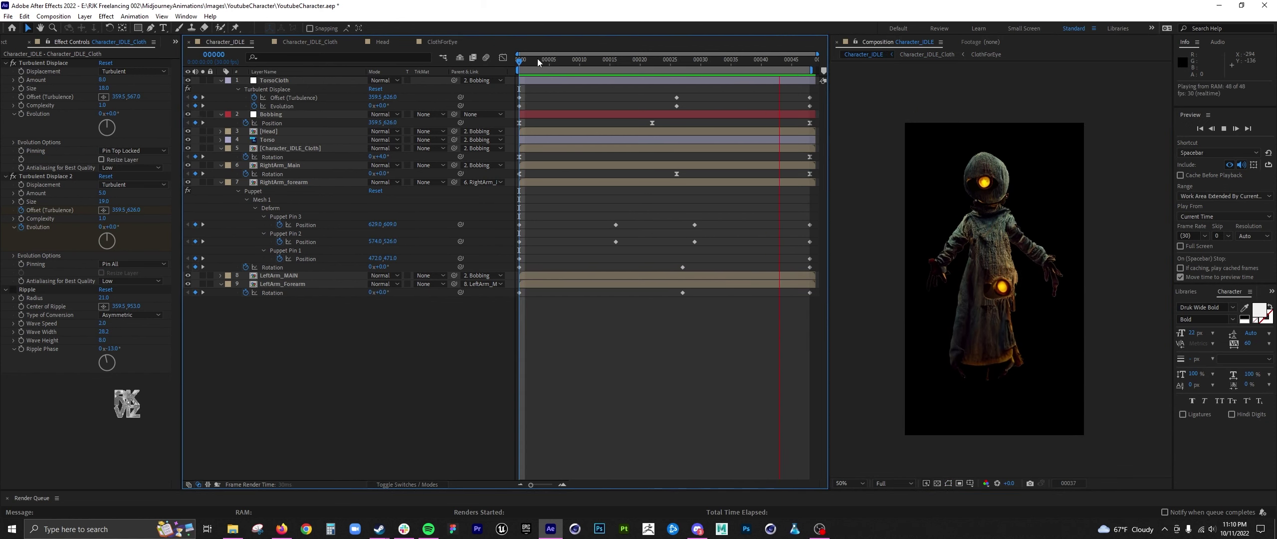
pyautogui.press('space')
# Show the keyframes of LeftArm_MAIN, delete the Puppet effect from RightArm_forearm and preview the idle
pyautogui.click(279, 276)
pyautogui.press('u')
pyautogui.click(282, 293)
pyautogui.click(300, 183)
pyautogui.click(275, 209)
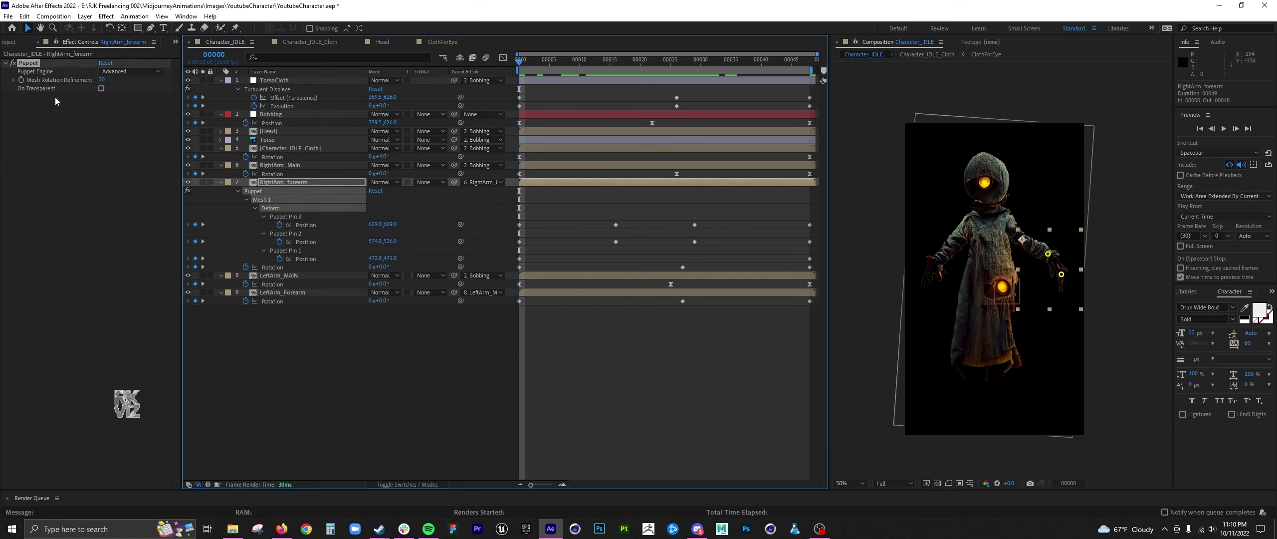
pyautogui.press('Delete')
pyautogui.click(496, 304)
pyautogui.press('space')
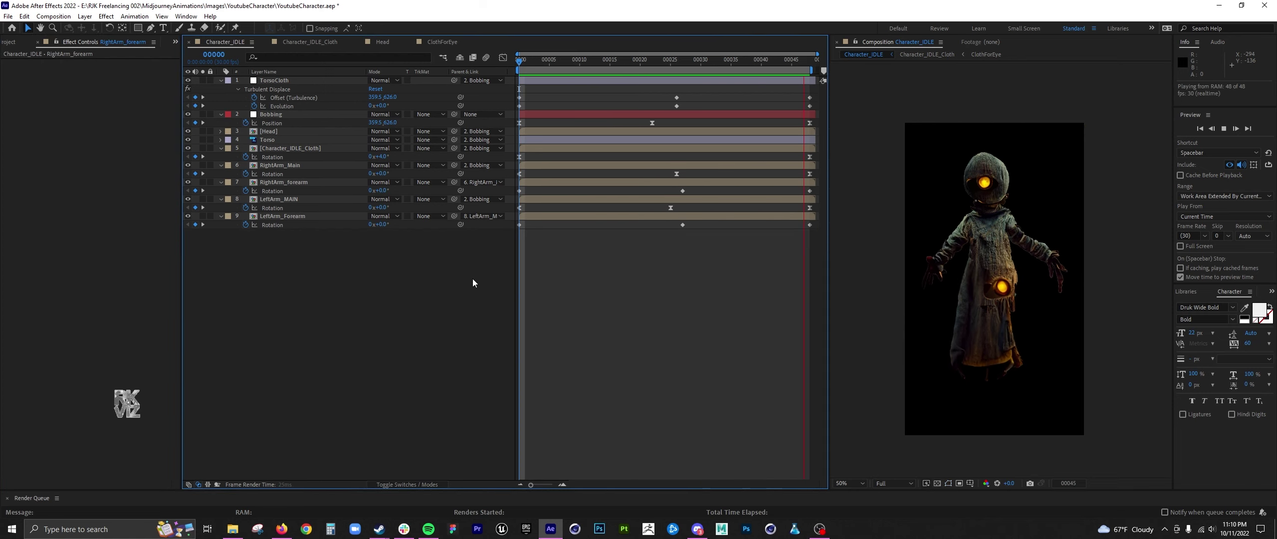
# Apply Easy Ease to the middle Rotation keyframes of the right and left forearm layers and preview the animation
pyautogui.click(683, 191)
pyautogui.keyDown('shift'); pyautogui.click(682, 225); pyautogui.keyUp('shift')
pyautogui.rightClick(683, 224)
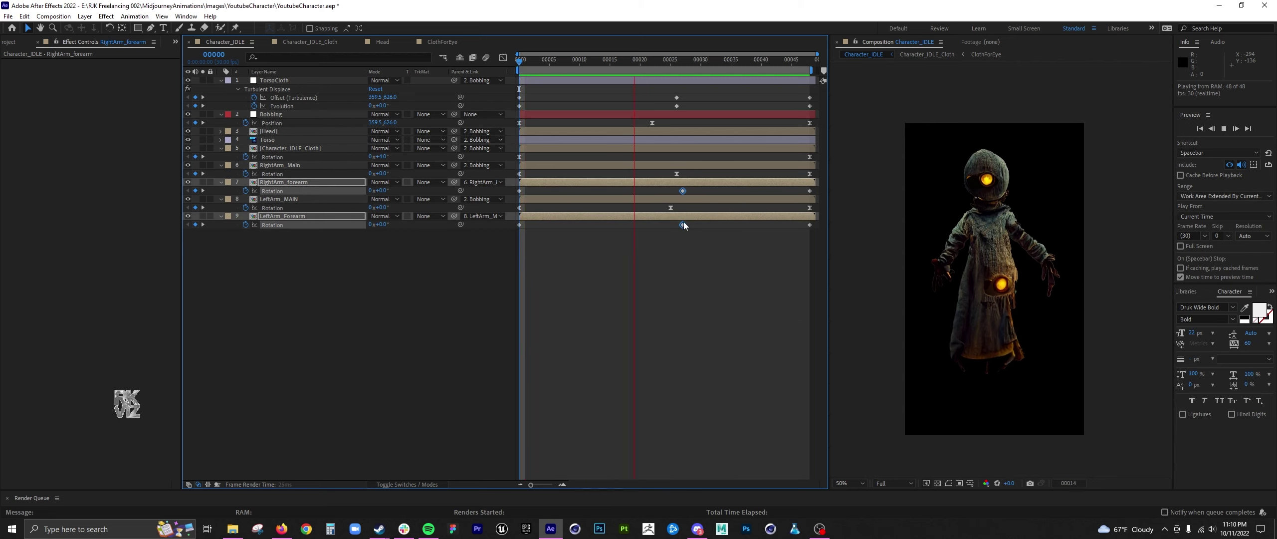
pyautogui.moveTo(764, 370)
pyautogui.click(838, 397)
pyautogui.press('space')
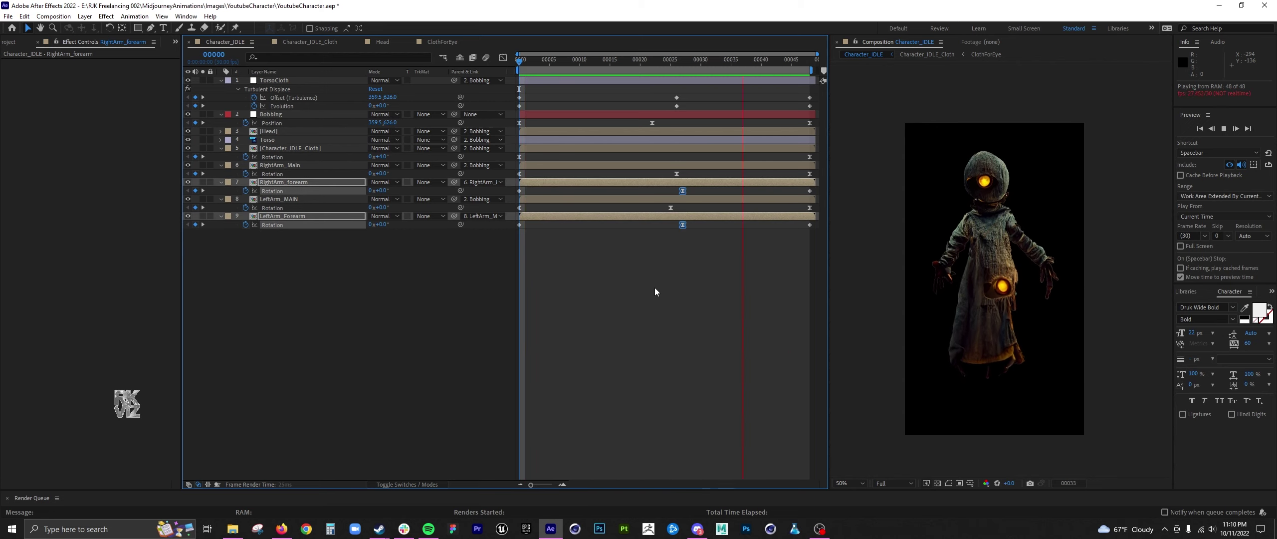
pyautogui.click(936, 483)
pyautogui.click(935, 482)
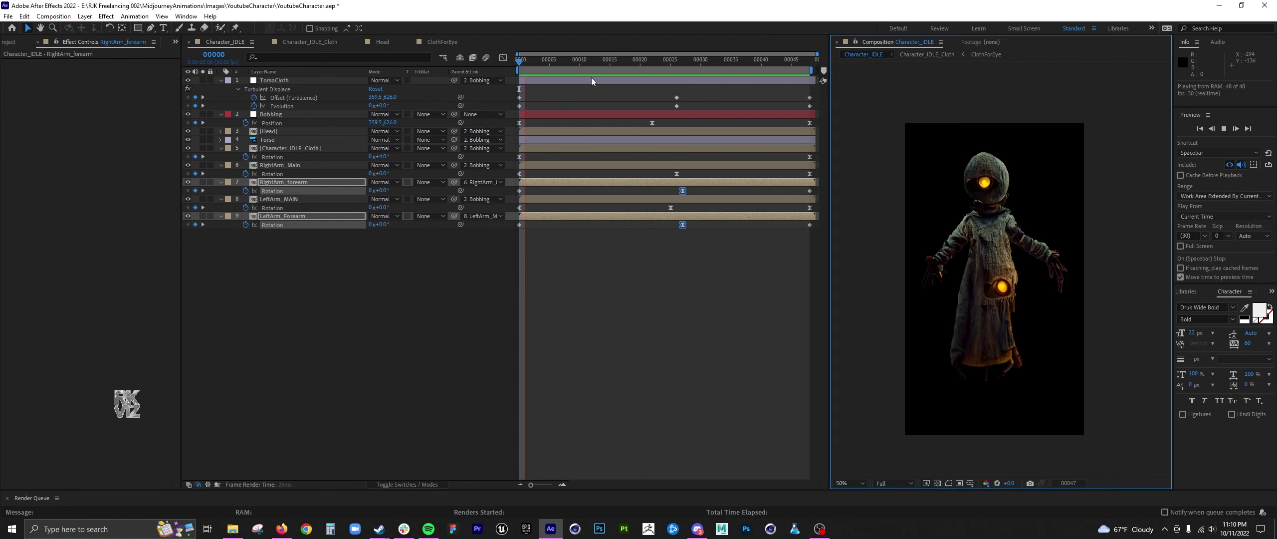
# Add a null object named SideToSide above the Bobbing layer and set a Position keyframe on it at frame 0
pyautogui.click(301, 79)
pyautogui.press('p')
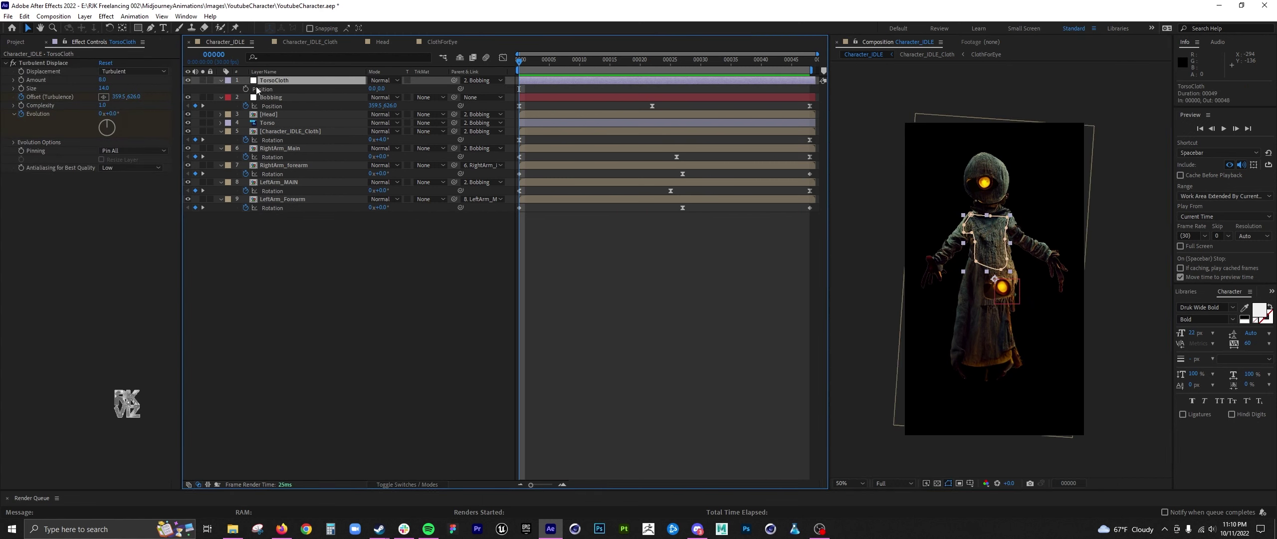
pyautogui.click(278, 98)
pyautogui.rightClick(341, 278)
pyautogui.moveTo(410, 282)
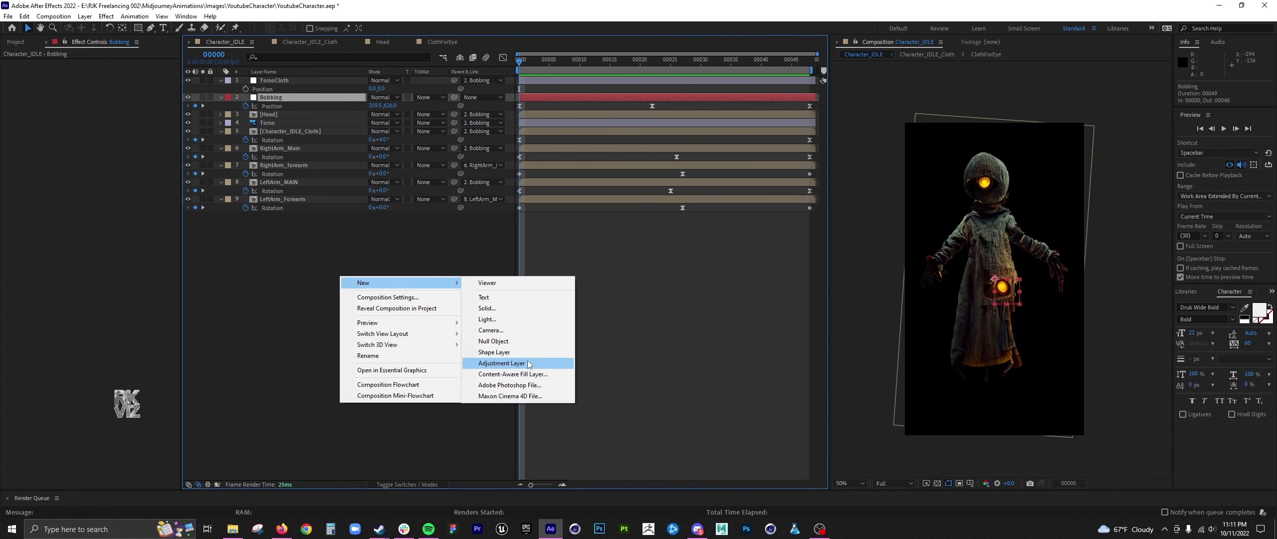
pyautogui.click(503, 341)
pyautogui.press('Return')
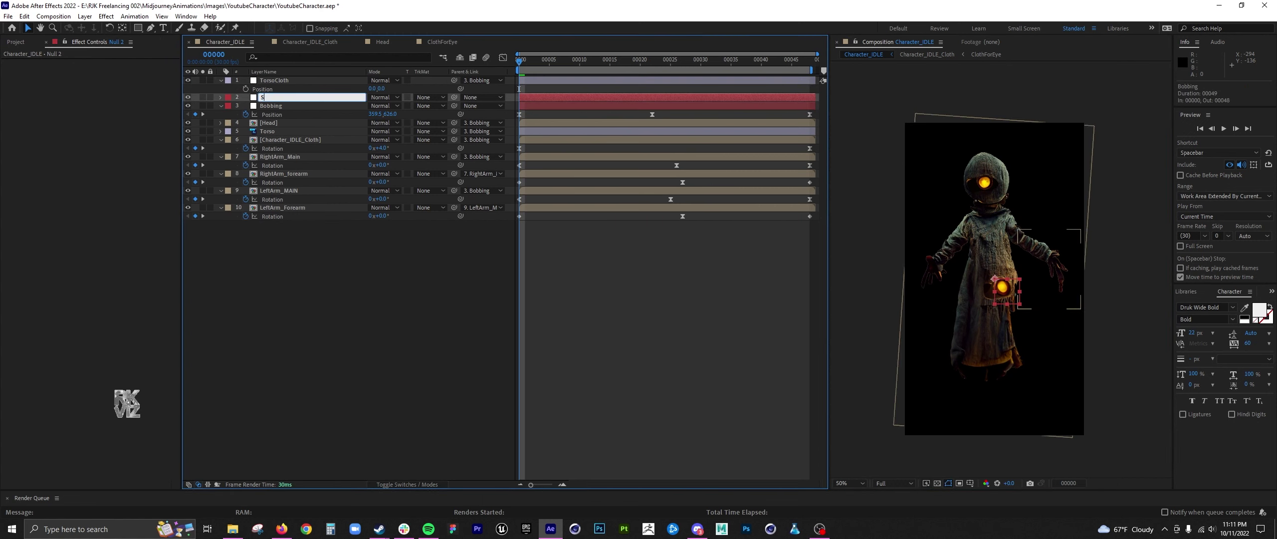
pyautogui.write('SideToSide')
pyautogui.press('Return')
pyautogui.hotkey('alt', 'shift', 'p')
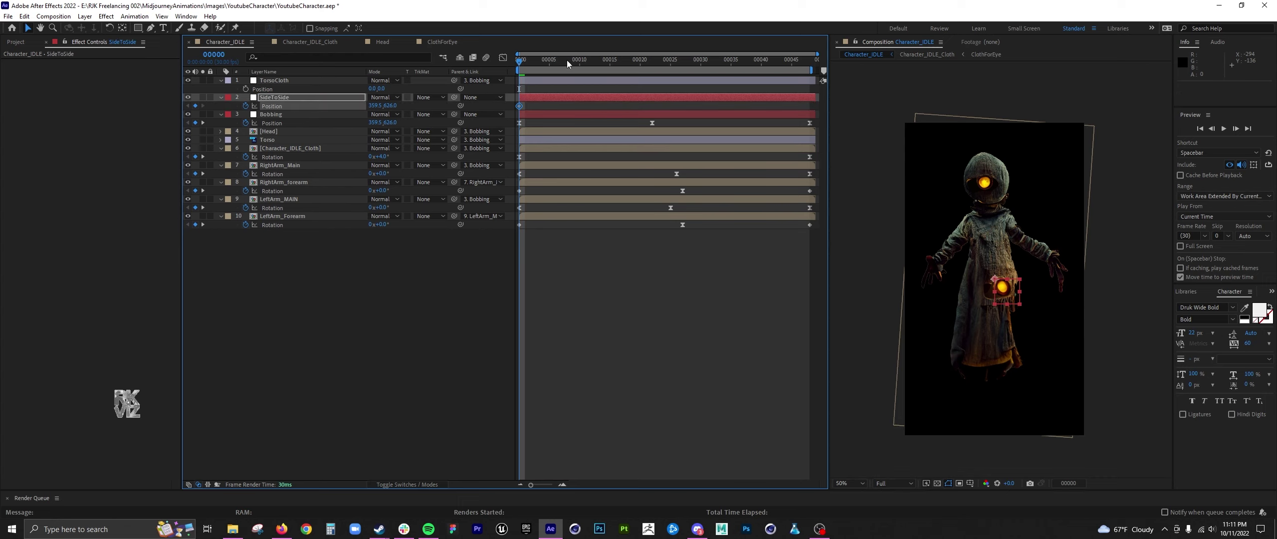
pyautogui.moveTo(536, 63); pyautogui.dragTo(636, 66)
pyautogui.click(650, 95)
pyautogui.press('Left')
pyautogui.press('Left')
pyautogui.press('Left')
pyautogui.hotkey('ctrl', 'z')
pyautogui.hotkey('ctrl', 'z')
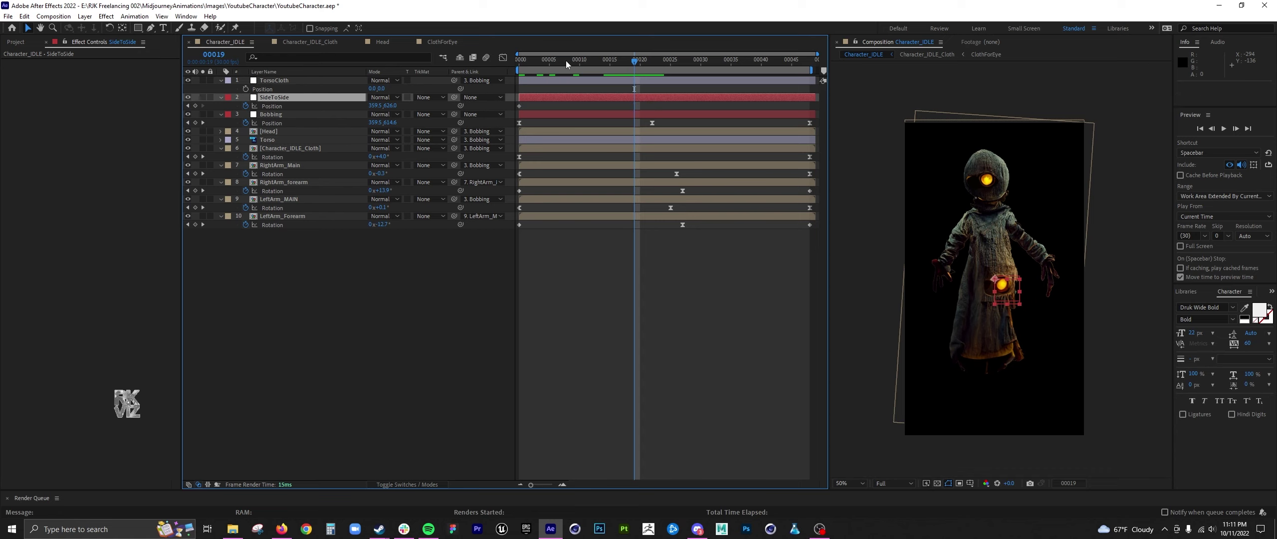
# Parent Bobbing to SideToSide, and nudge SideToSide to the left at frame 20 to add a Position keyframe
pyautogui.press('Home')
pyautogui.moveTo(453, 114); pyautogui.dragTo(360, 107)
pyautogui.press('space')
pyautogui.press('Left')
pyautogui.press('Left')
pyautogui.press('Left')
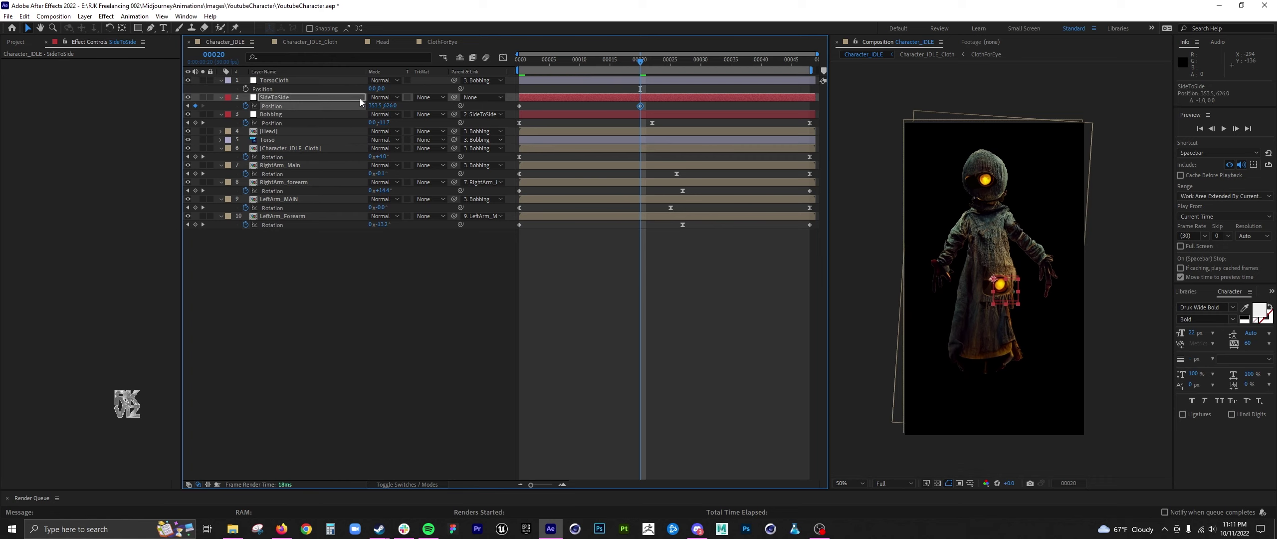
# Nudge SideToSide to the right at frame 37 and scrub back through its sideways motion
pyautogui.moveTo(689, 61); pyautogui.dragTo(743, 63)
pyautogui.press('Right')
pyautogui.press('Right')
pyautogui.press('Right')
pyautogui.press('Right')
pyautogui.press('Right')
pyautogui.press('Right')
pyautogui.press('Right')
pyautogui.press('Right')
pyautogui.press('Right')
pyautogui.press('Right')
pyautogui.press('Right')
pyautogui.press('Right')
pyautogui.press('Right')
pyautogui.press('Right')
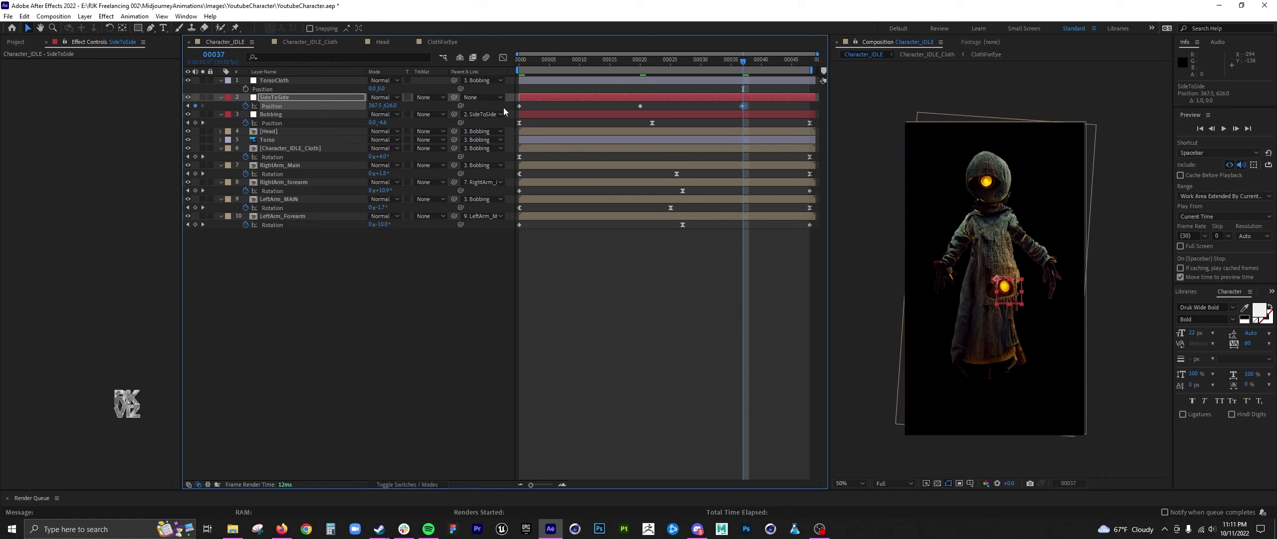
pyautogui.press('Right')
pyautogui.press('Right')
pyautogui.press('Right')
pyautogui.press('Right')
pyautogui.moveTo(741, 62); pyautogui.dragTo(692, 63)
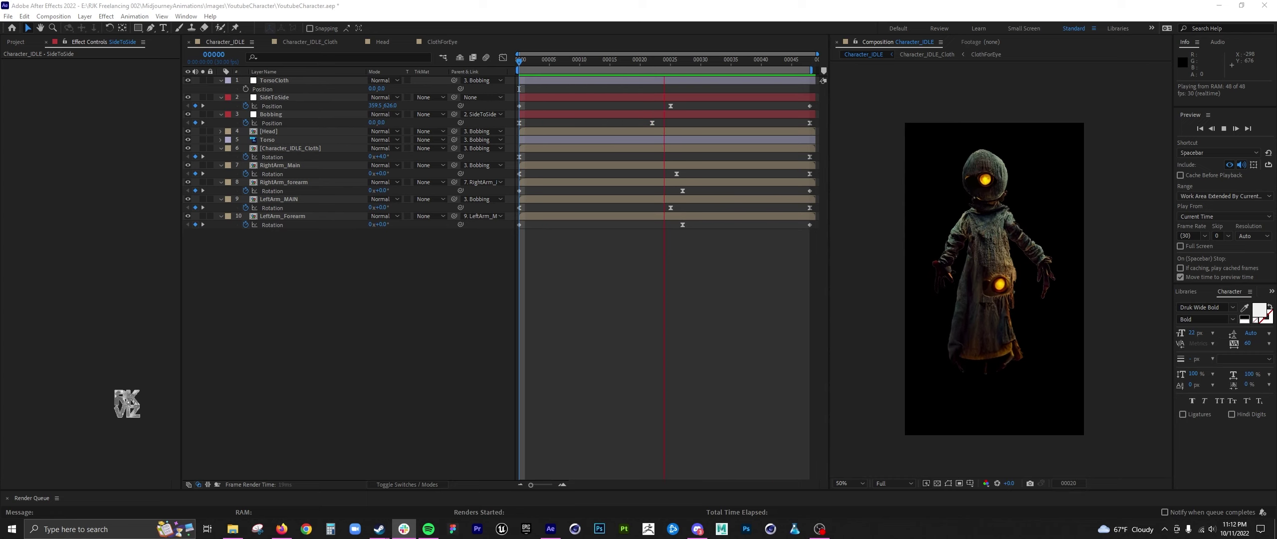
# Return to After Effects, stop the preview and move the Head layer's anchor point to the base of the neck
pyautogui.hotkey('alt', 'Tab')
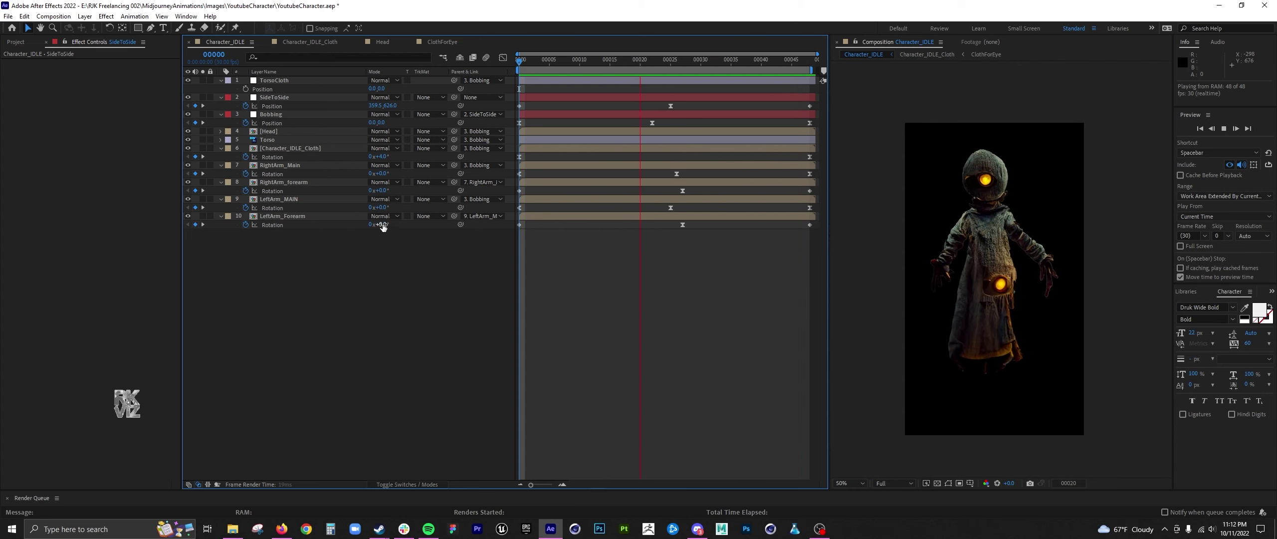
pyautogui.press('space')
pyautogui.click(285, 130)
pyautogui.press('y')
pyautogui.moveTo(994, 279); pyautogui.dragTo(1050, 418)
pyautogui.scroll(2, 990, 206)
pyautogui.moveTo(1016, 240); pyautogui.dragTo(1017, 228)
pyautogui.click(743, 280)
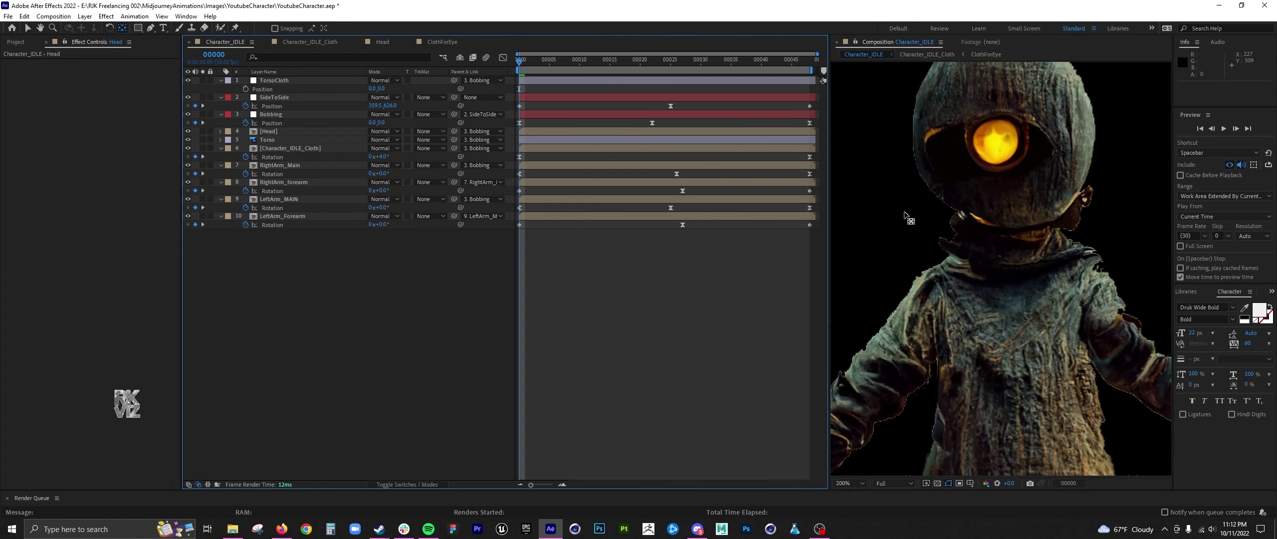
pyautogui.scroll(-2, 1004, 261)
pyautogui.moveTo(1003, 262); pyautogui.dragTo(991, 192)
pyautogui.moveTo(556, 61); pyautogui.dragTo(572, 85)
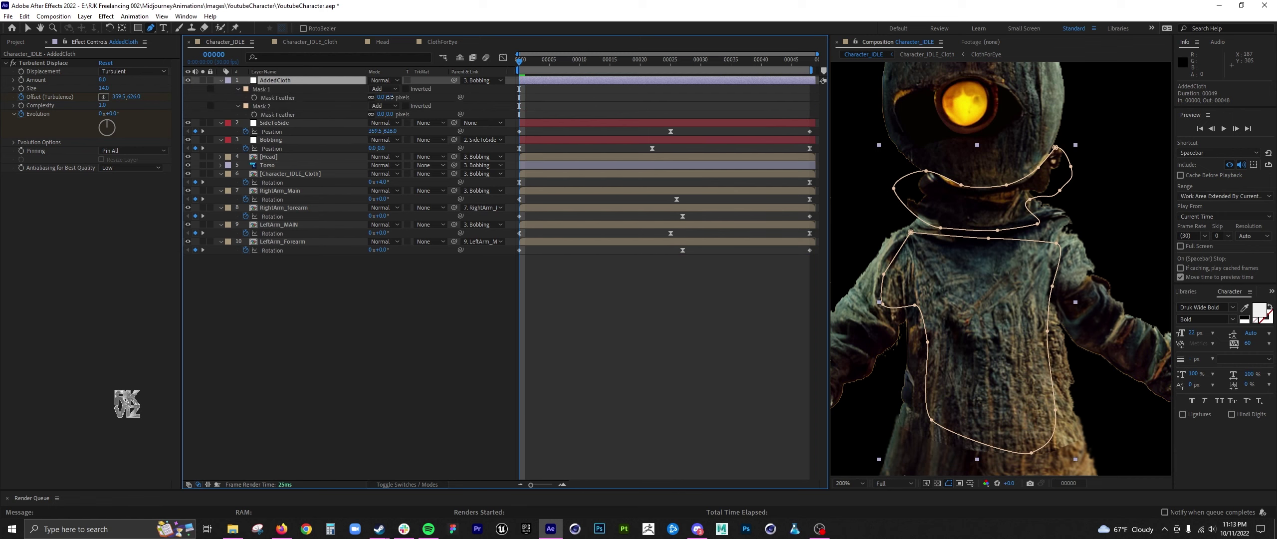
# Feather the AddedCloth layer's Mask 1 by 36 pixels and Mask 2 by 23 pixels, and check the motion
pyautogui.moveTo(384, 97)
pyautogui.mouseDown()
pyautogui.moveTo(369, 97)
pyautogui.moveTo(381, 97)
pyautogui.mouseUp()
pyautogui.moveTo(389, 114); pyautogui.dragTo(401, 115)
pyautogui.click(419, 299)
pyautogui.moveTo(531, 61); pyautogui.dragTo(580, 65)
pyautogui.press('space')
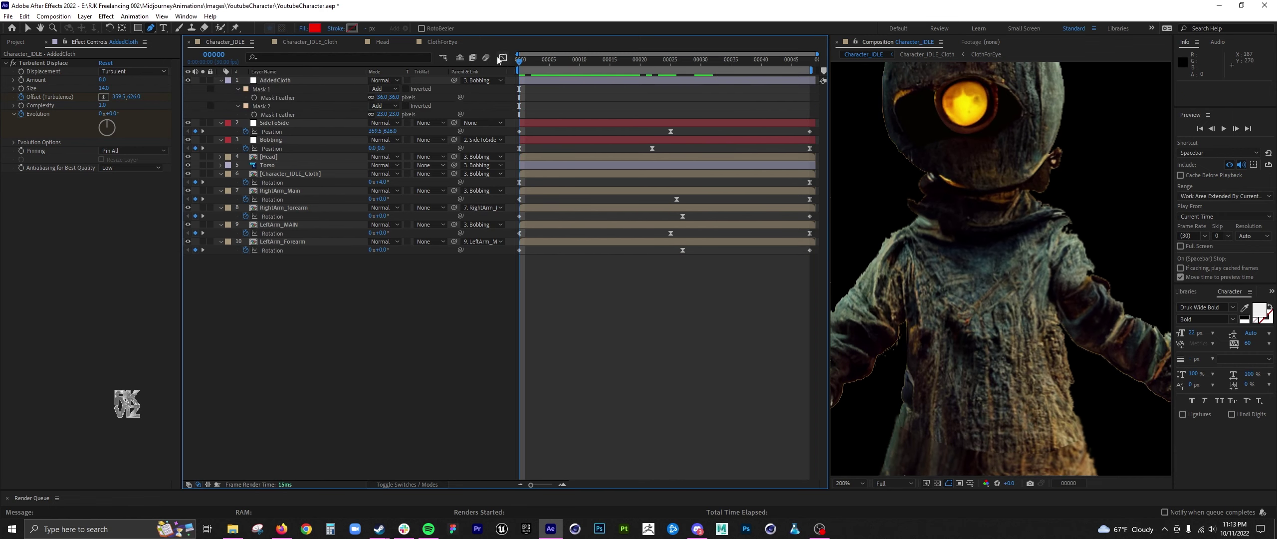
# Set a Position keyframe on the Head layer at frame 0 and paste it at frame 48
pyautogui.click(950, 192)
pyautogui.scroll(-4, 950, 192)
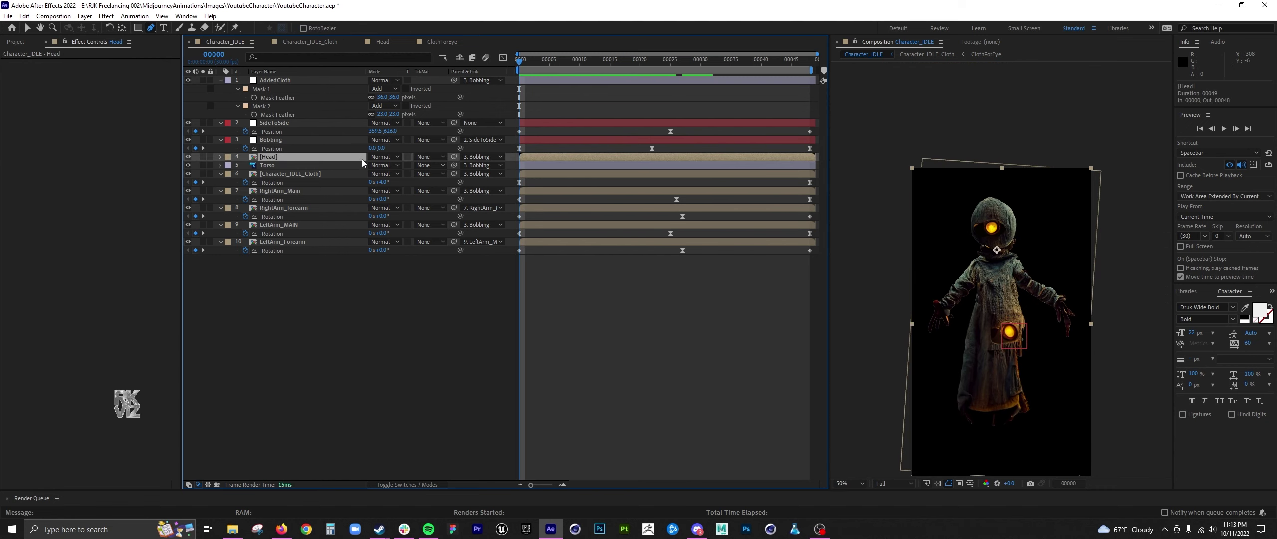
pyautogui.hotkey('alt', 'shift', 'p')
pyautogui.moveTo(609, 62); pyautogui.dragTo(860, 74)
pyautogui.hotkey('ctrl', 'v')
# Nudge the Head layer down at frame 25, preview it and apply Easy Ease to that Position keyframe
pyautogui.click(670, 63)
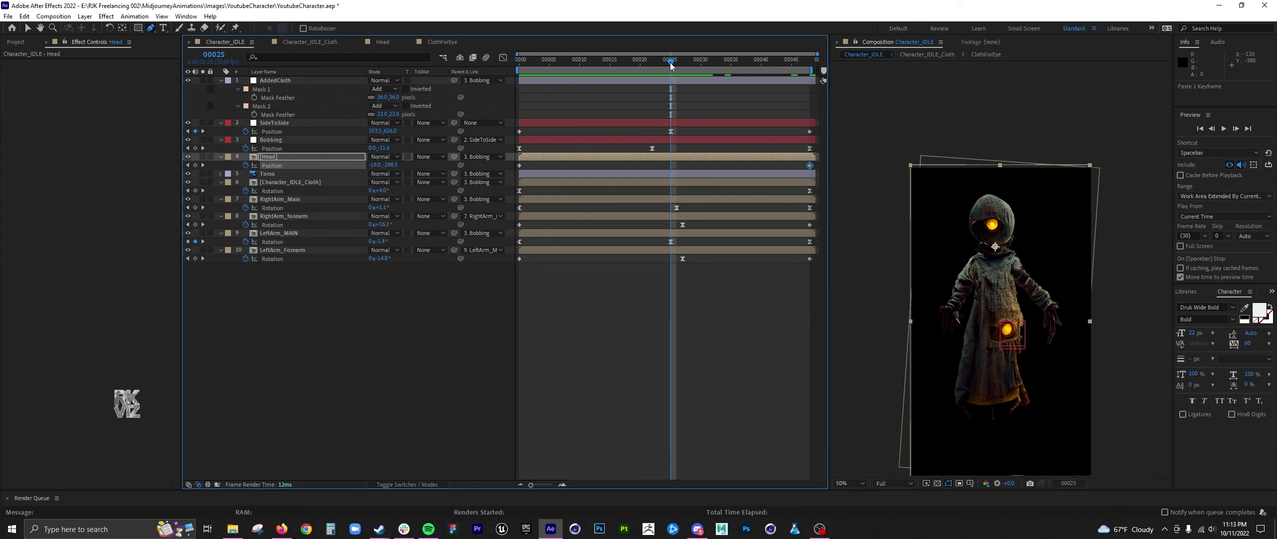
pyautogui.press('Down')
pyautogui.press('Down')
pyautogui.press('Down')
pyautogui.press('Down')
pyautogui.press('Down')
pyautogui.press('Down')
pyautogui.press('Down')
pyautogui.press('Down')
pyautogui.press('Down')
pyautogui.press('Down')
pyautogui.press('space')
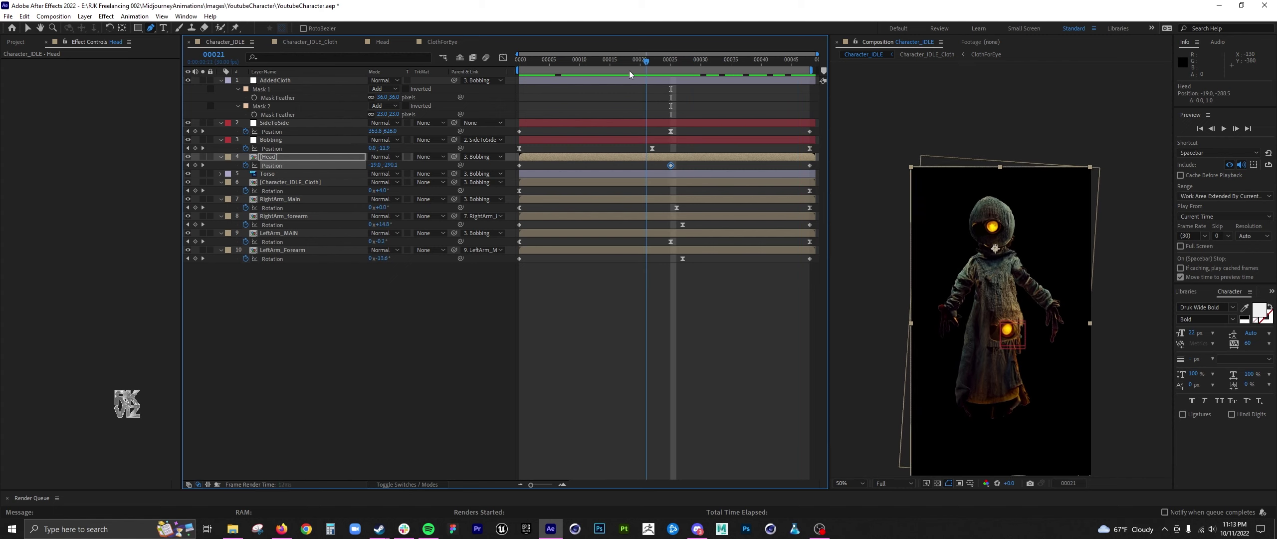
pyautogui.rightClick(671, 165)
pyautogui.moveTo(734, 314)
pyautogui.click(833, 348)
pyautogui.click(454, 150)
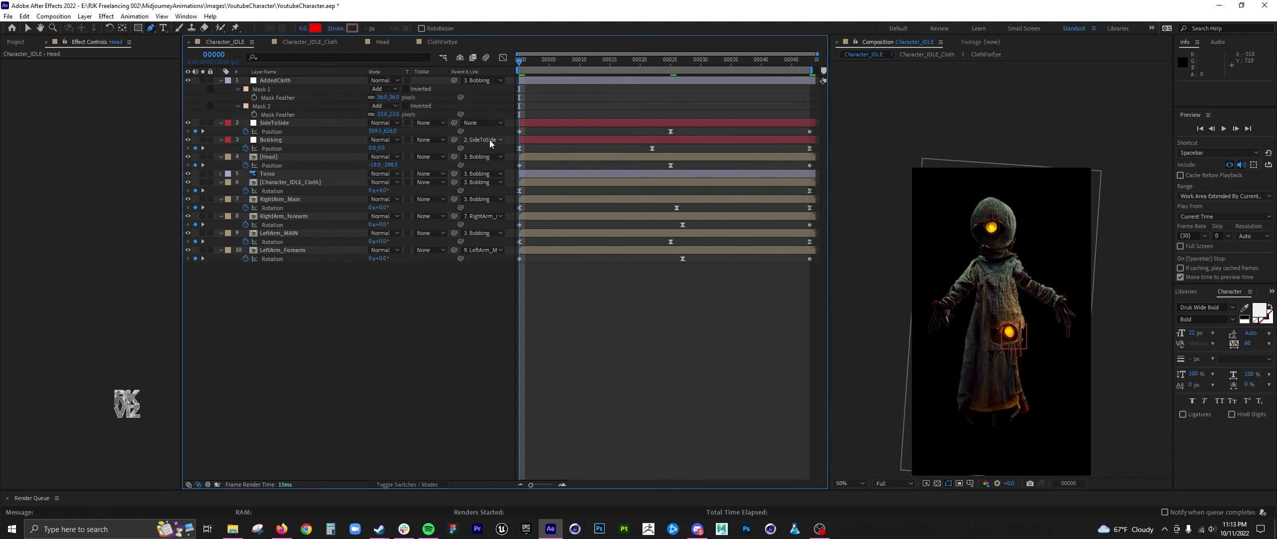
# Add Rotation keyframes to the Head layer at frames 0, 48 and 7
pyautogui.click(356, 155)
pyautogui.press('r')
pyautogui.click(243, 167)
pyautogui.click(246, 165)
pyautogui.press('End')
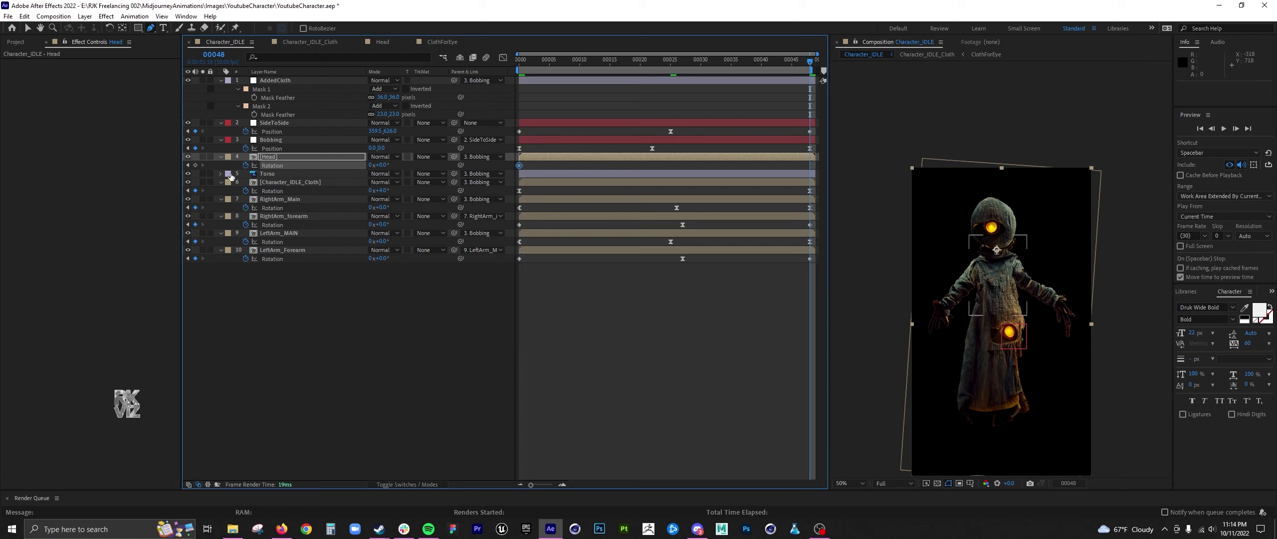
pyautogui.click(195, 165)
pyautogui.moveTo(555, 62)
pyautogui.mouseDown()
pyautogui.moveTo(583, 60)
pyautogui.moveTo(561, 61)
pyautogui.mouseUp()
pyautogui.click(195, 165)
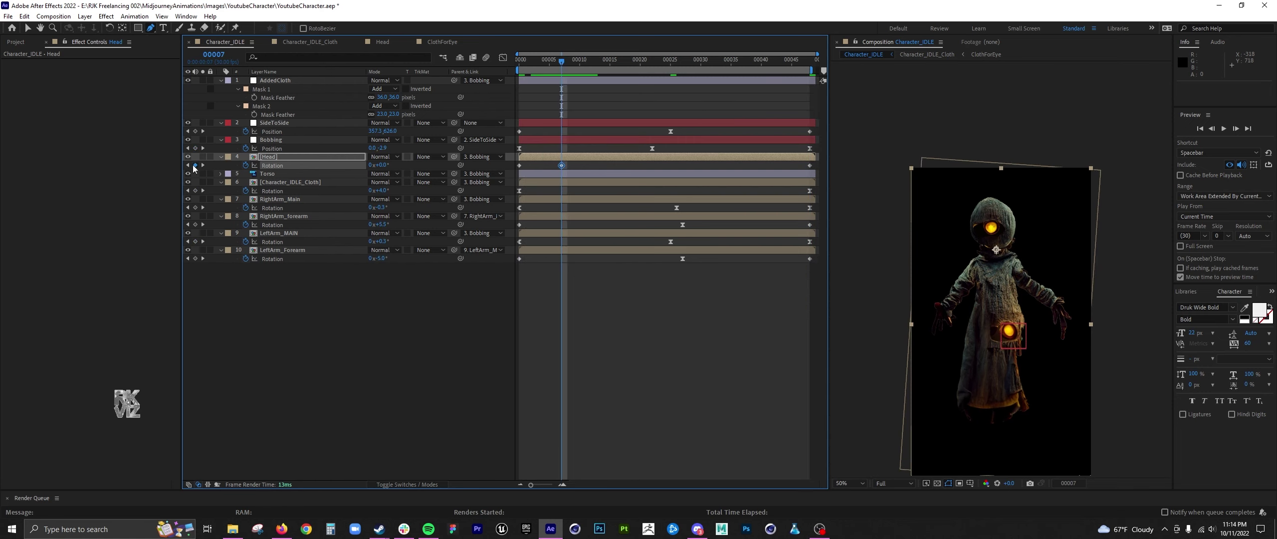
# Tilt the Head layer counterclockwise with a Rotation keyframe at frame 9 and preview the movement
pyautogui.click(573, 61)
pyautogui.click(587, 156)
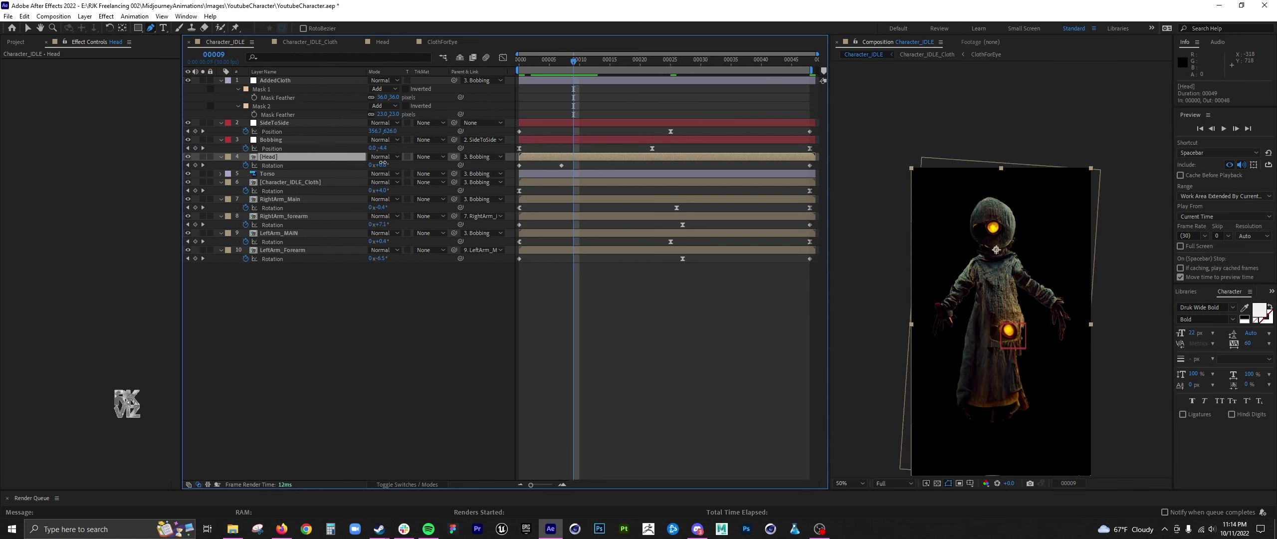
pyautogui.moveTo(384, 164); pyautogui.dragTo(381, 164)
pyautogui.moveTo(561, 62); pyautogui.dragTo(551, 64)
pyautogui.press('space')
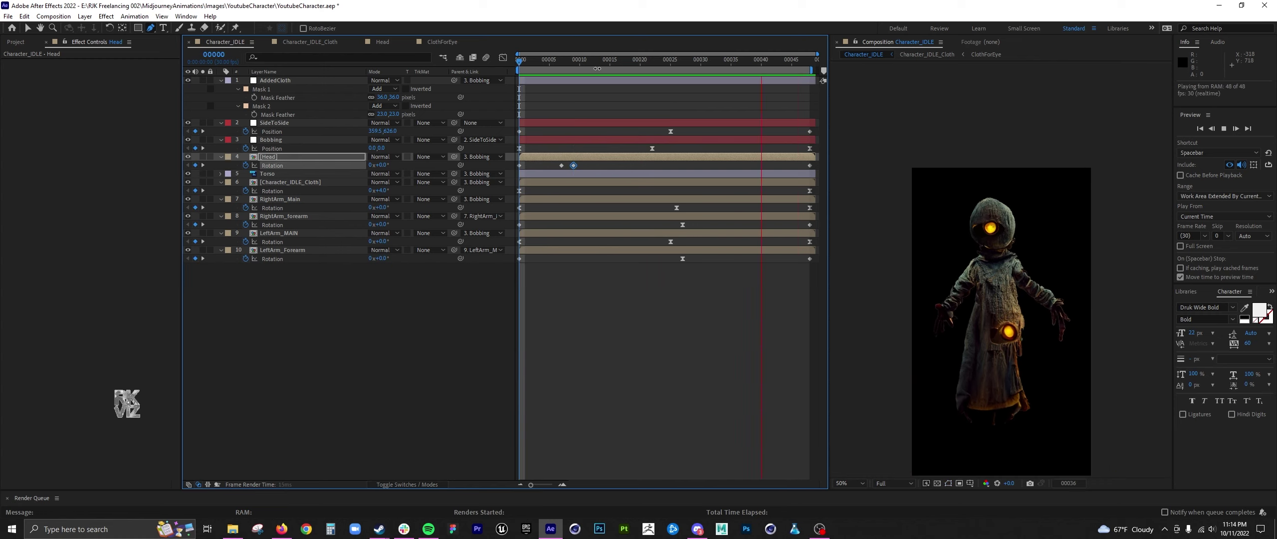
# Paste a Head Rotation keyframe at frame 28, tilt the head clockwise at frame 30 and preview
pyautogui.click(690, 61)
pyautogui.hotkey('ctrl', 'v')
pyautogui.moveTo(692, 59)
pyautogui.mouseDown()
pyautogui.moveTo(712, 67)
pyautogui.moveTo(701, 67)
pyautogui.mouseUp()
pyautogui.click(704, 158)
pyautogui.moveTo(380, 166); pyautogui.dragTo(393, 166)
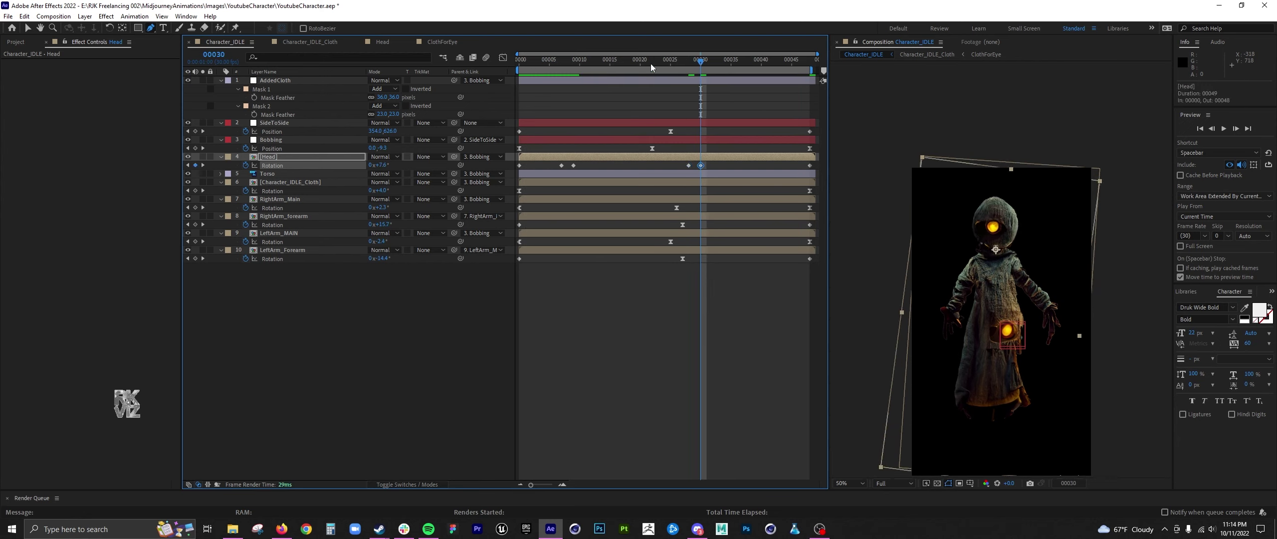
pyautogui.press('space')
pyautogui.press('space')
pyautogui.press('space')
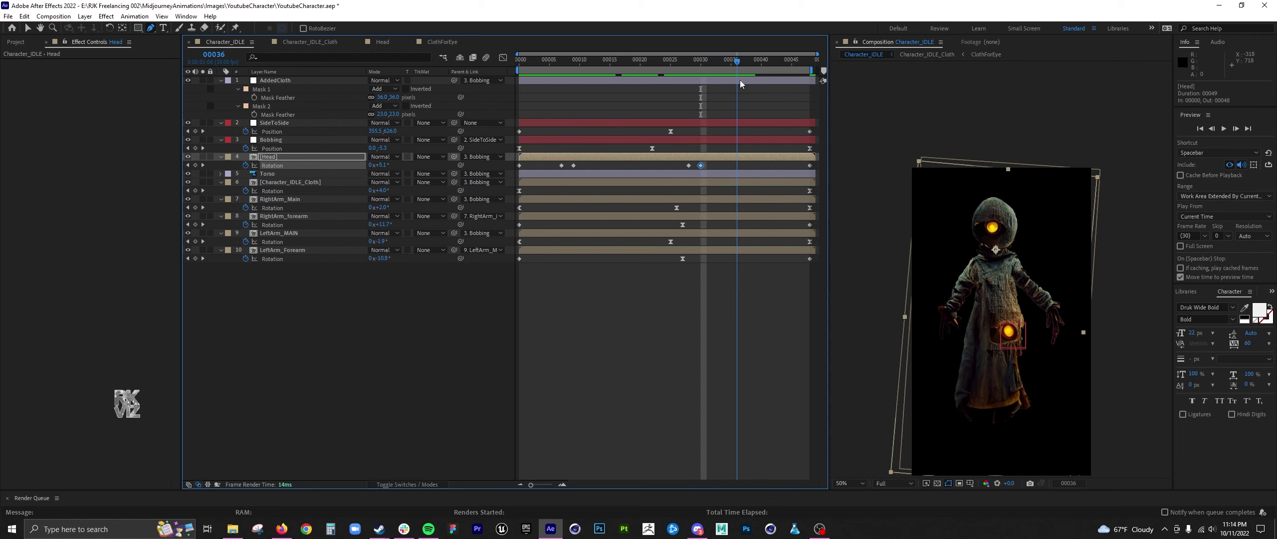
# Paste a Head Rotation keyframe at frame 45, delete the ones at frames 28 and 30, and preview
pyautogui.moveTo(741, 80); pyautogui.dragTo(787, 66)
pyautogui.hotkey('ctrl', 'v')
pyautogui.press('space')
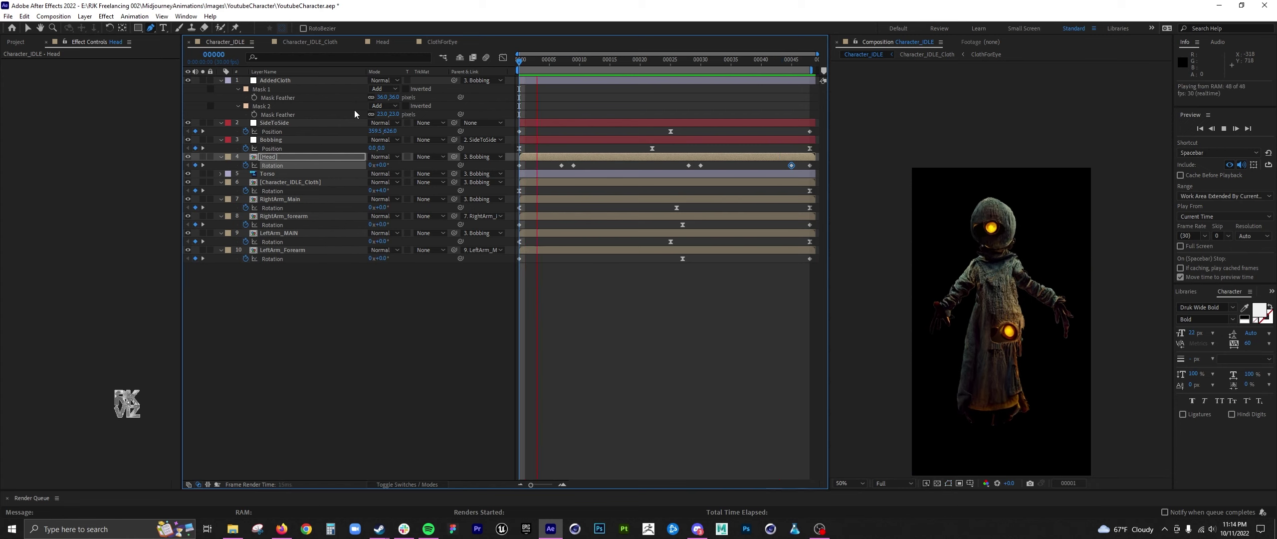
pyautogui.moveTo(679, 162); pyautogui.dragTo(715, 167)
pyautogui.press('Delete')
pyautogui.press('space')
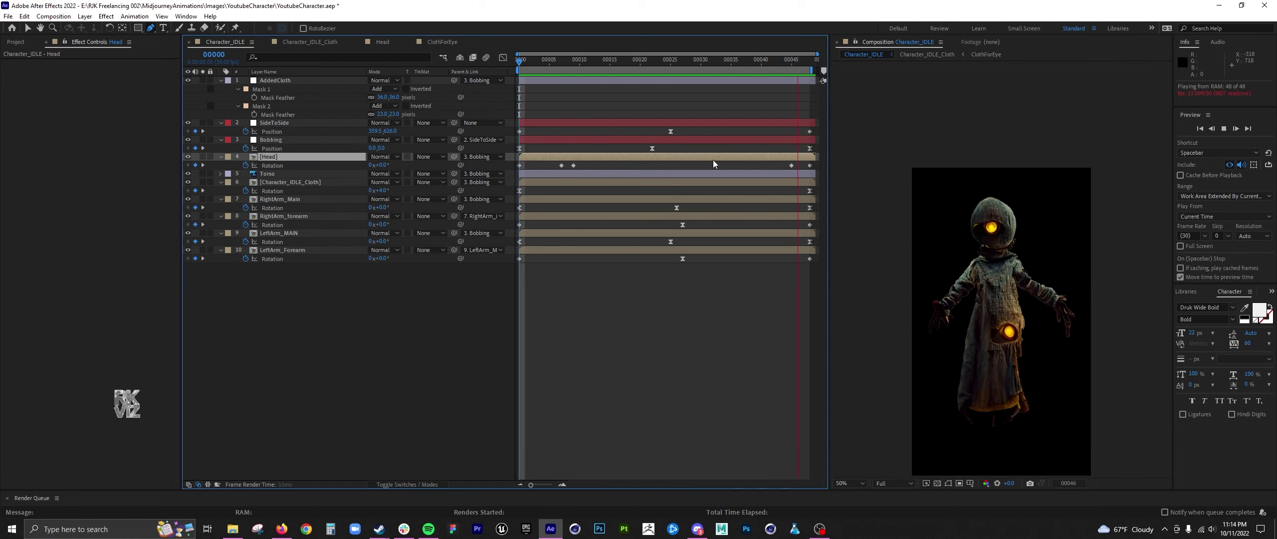
# Shift the Head's Rotation keyframes from frames 7 and 9 to 19 and 21, move the one at 45 to 46, and preview
pyautogui.press('space')
pyautogui.moveTo(554, 162); pyautogui.dragTo(580, 169)
pyautogui.moveTo(573, 165); pyautogui.dragTo(646, 165)
pyautogui.moveTo(792, 165); pyautogui.dragTo(797, 165)
pyautogui.click(755, 165)
pyautogui.press('space')
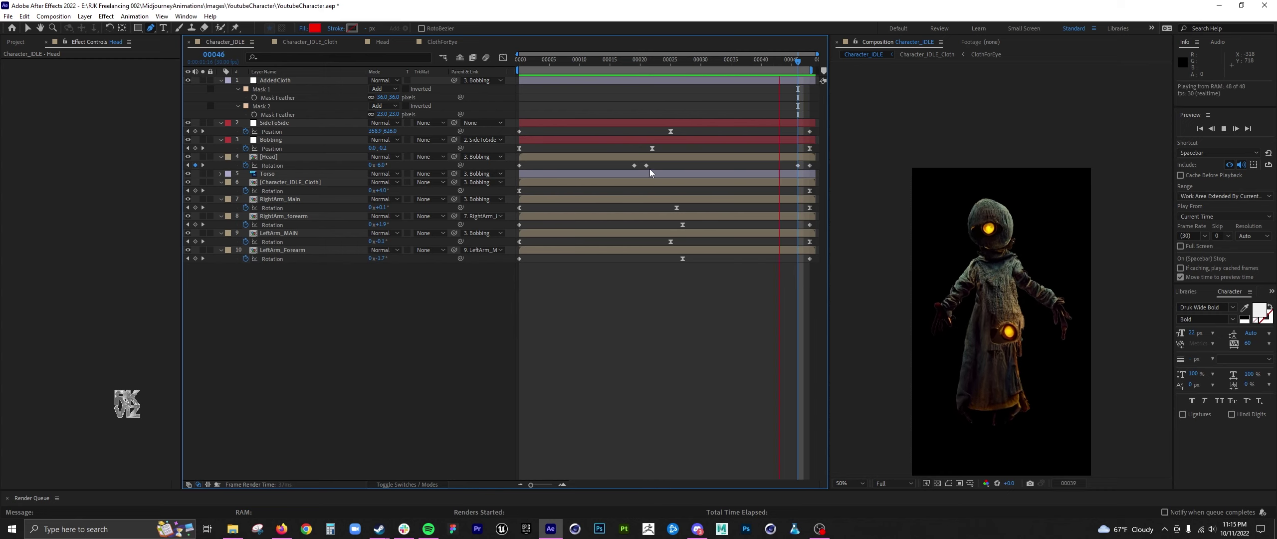
# Retime the Head's middle Rotation keyframes to frames 22 and 39 and apply Easy Ease to its Rotation keyframes
pyautogui.moveTo(645, 165); pyautogui.dragTo(610, 165)
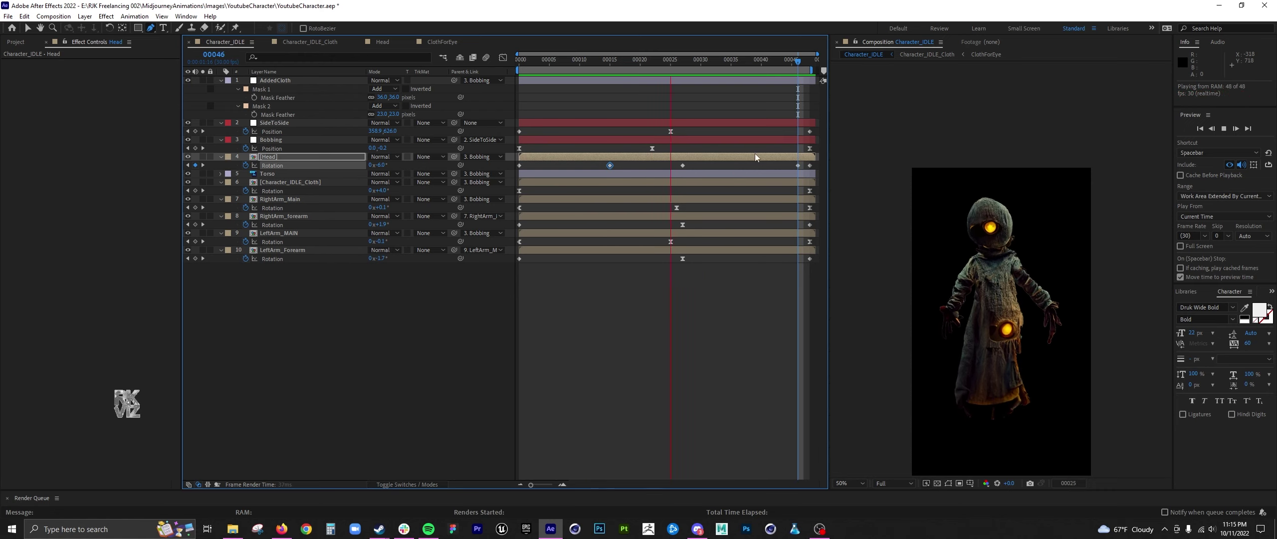
pyautogui.moveTo(798, 165); pyautogui.dragTo(757, 165)
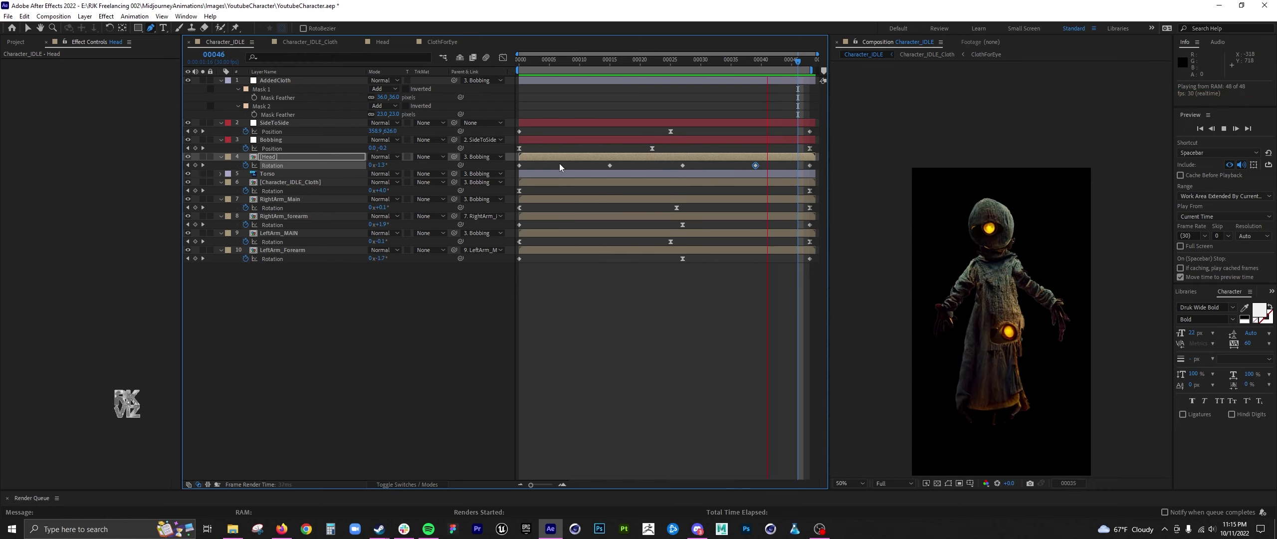
pyautogui.moveTo(610, 165)
pyautogui.mouseDown()
pyautogui.moveTo(568, 165)
pyautogui.moveTo(738, 167)
pyautogui.moveTo(628, 165)
pyautogui.mouseUp()
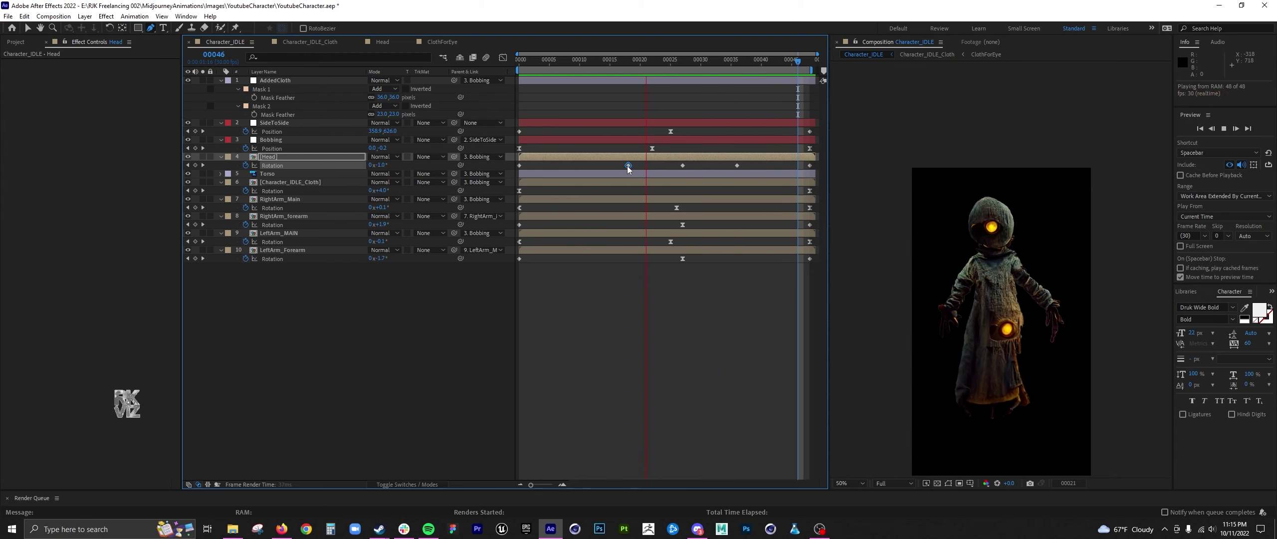
pyautogui.moveTo(626, 165)
pyautogui.mouseDown()
pyautogui.moveTo(581, 168)
pyautogui.moveTo(652, 166)
pyautogui.mouseUp()
pyautogui.moveTo(736, 166); pyautogui.dragTo(513, 162)
pyautogui.press('F9')
pyautogui.moveTo(785, 165); pyautogui.dragTo(755, 167)
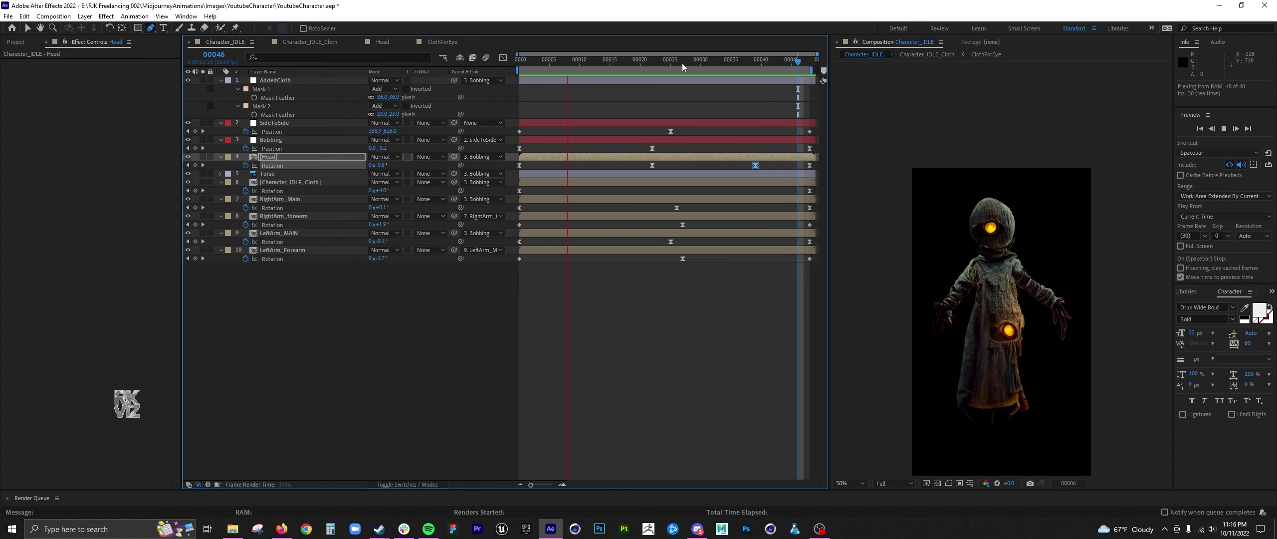
# Move all comps except Character_IDLE, from Character_IDLE_Cloth through RightArm, into the precomps folder in the project
pyautogui.click(15, 42)
pyautogui.click(62, 163)
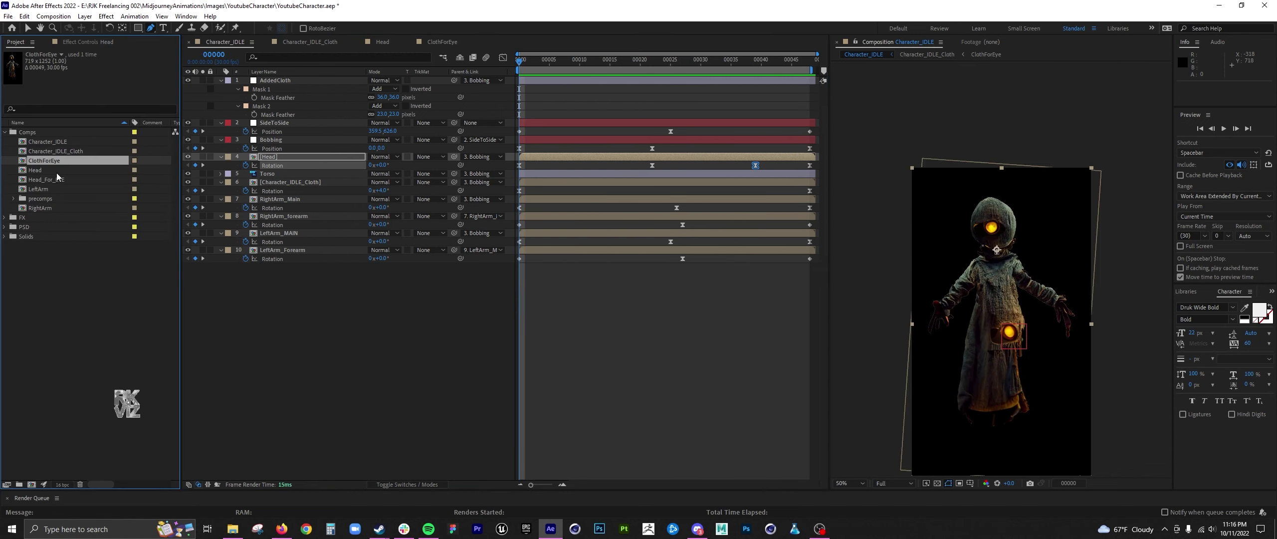
pyautogui.click(57, 153)
pyautogui.keyDown('shift'); pyautogui.click(39, 190); pyautogui.keyUp('shift')
pyautogui.keyDown('ctrl'); pyautogui.click(41, 207); pyautogui.keyUp('ctrl')
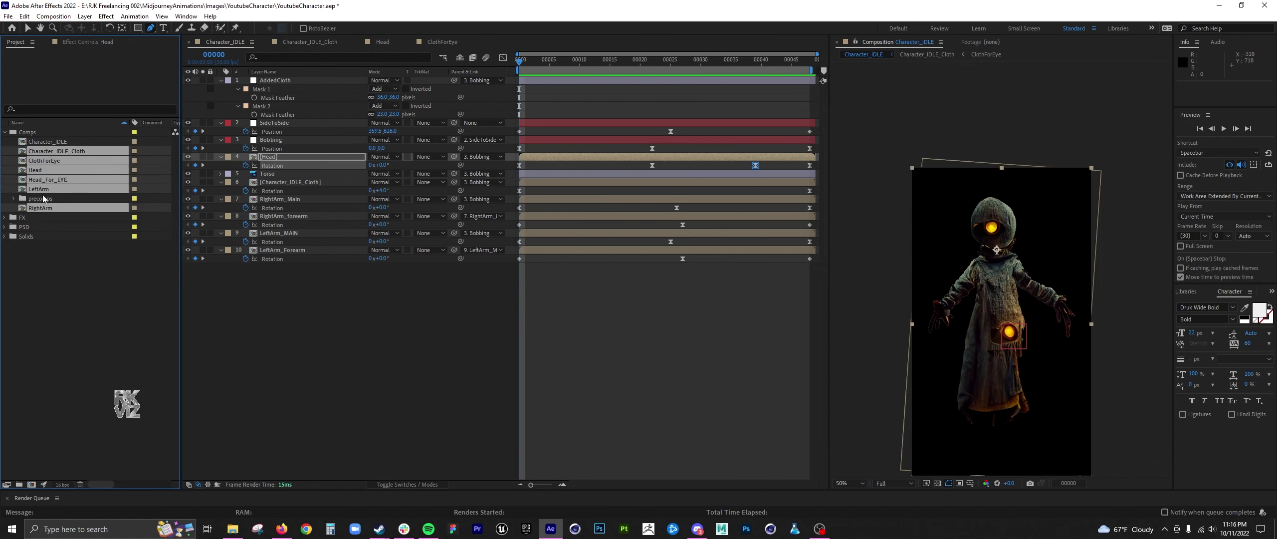
pyautogui.moveTo(42, 192); pyautogui.dragTo(43, 199)
# Put the Character_IDLE comp into a new project folder named Working
pyautogui.moveTo(41, 142); pyautogui.dragTo(19, 484)
pyautogui.write('Working')
pyautogui.press('Return')
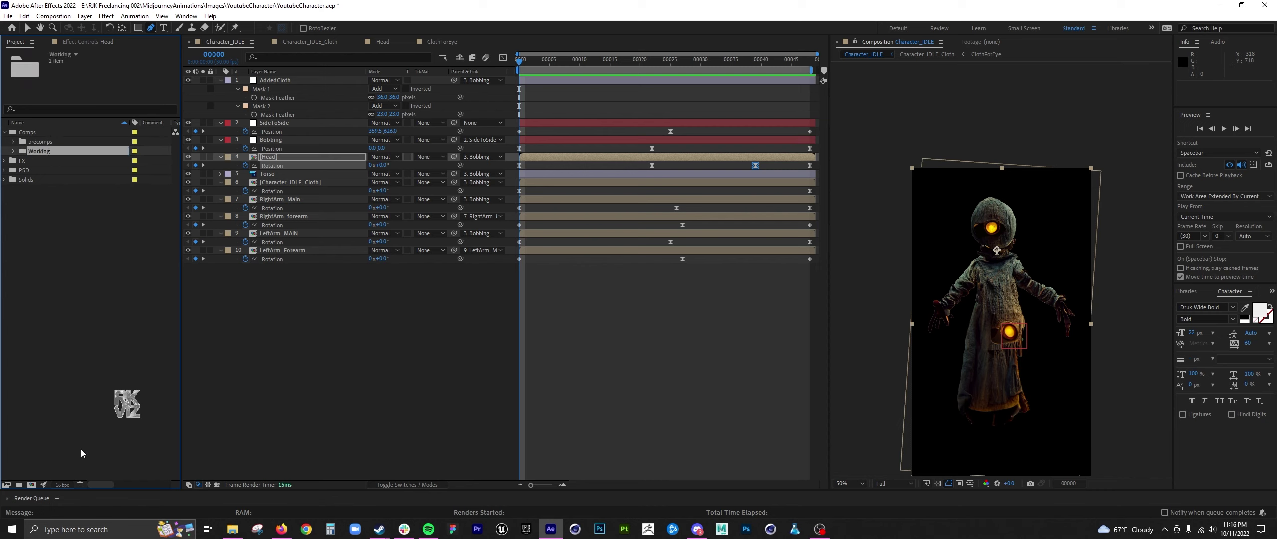
# Create a new composition from Character_IDLE inside the Working folder and name it Character_export
pyautogui.click(13, 151)
pyautogui.click(39, 161)
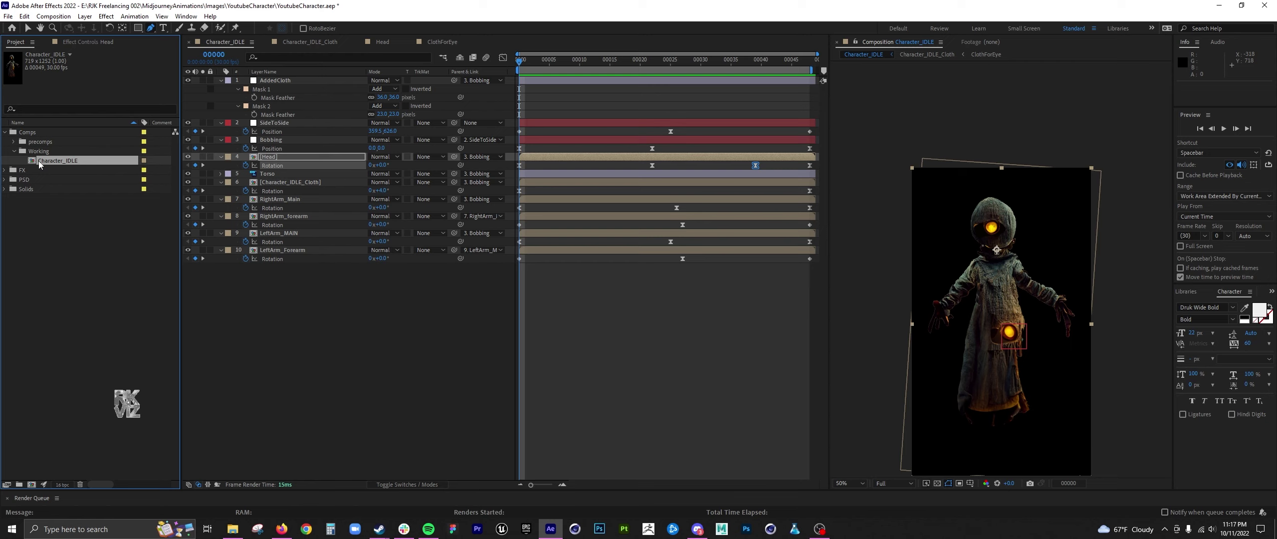
pyautogui.moveTo(45, 162); pyautogui.dragTo(31, 484)
pyautogui.press('Return')
pyautogui.moveTo(64, 169); pyautogui.dragTo(105, 169)
pyautogui.press('Return')
# Set the Character_export composition's size to 700 px wide and 1200 px high
pyautogui.click(235, 145)
pyautogui.click(106, 17)
pyautogui.moveTo(53, 17)
pyautogui.click(67, 42)
pyautogui.click(266, 169)
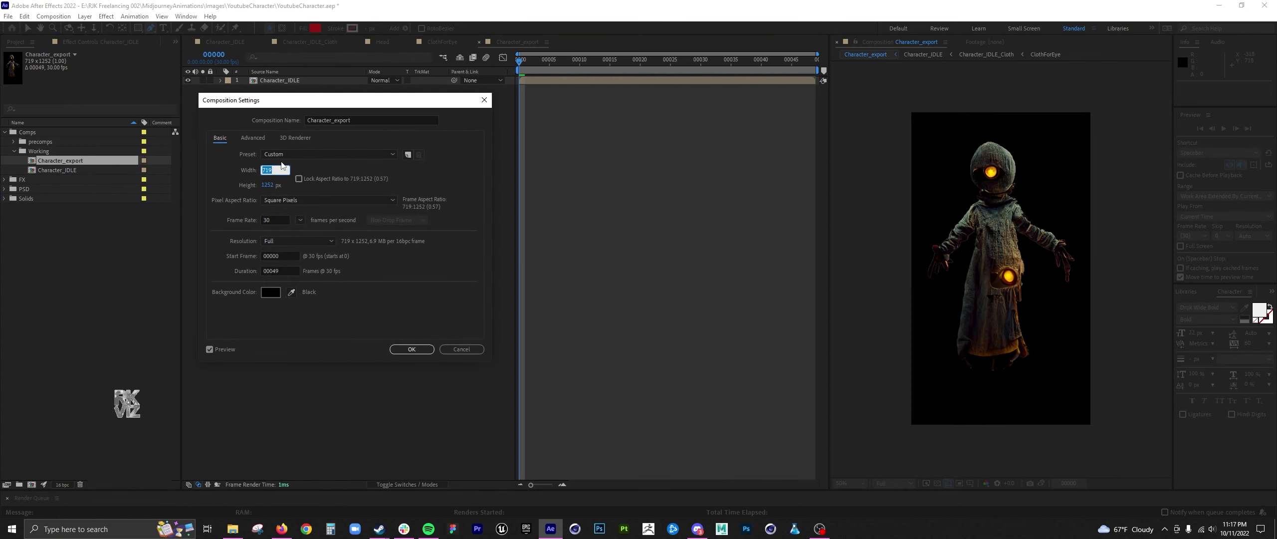
pyautogui.write('700')
pyautogui.press('Tab')
pyautogui.write('1200')
pyautogui.press('Return')
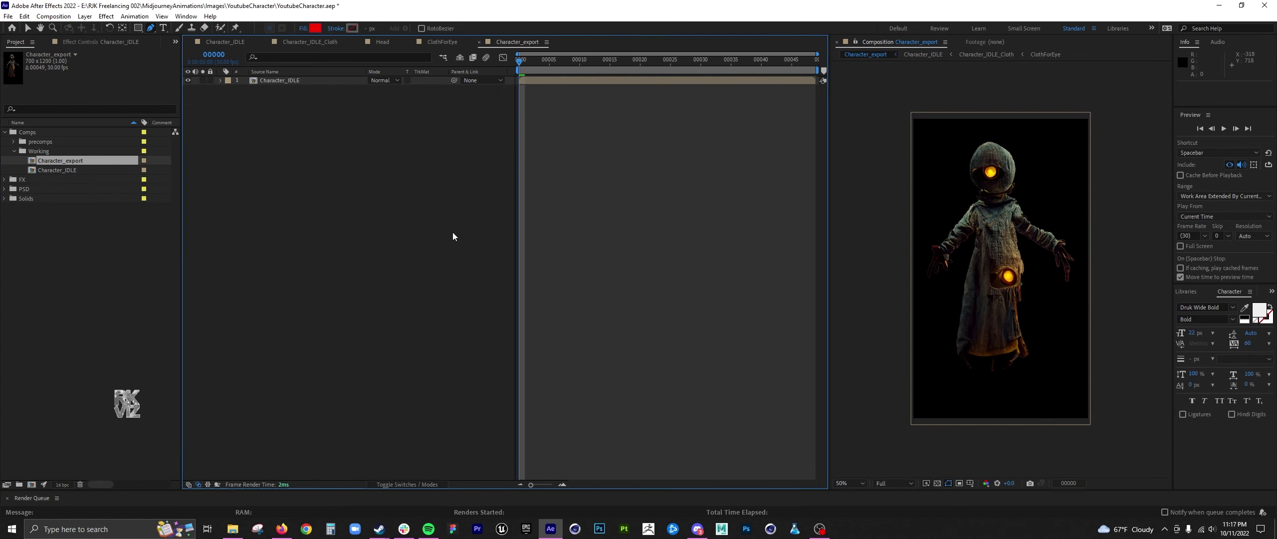
# Reduce the Character_export composition's height to 1000 px
pyautogui.click(54, 16)
pyautogui.click(75, 39)
pyautogui.click(274, 185)
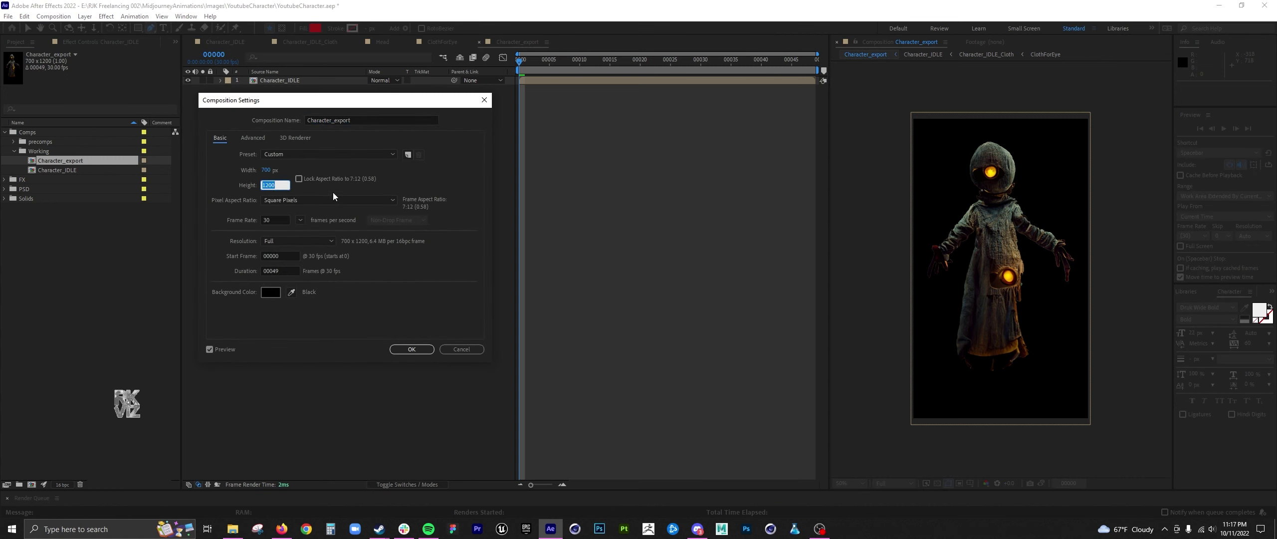
pyautogui.write('1000')
pyautogui.press('Return')
# Check the framing through the animation and nudge the Character_IDLE layer straight down until the character sits vertically centred in the frame
pyautogui.moveTo(607, 66); pyautogui.dragTo(658, 85)
pyautogui.press('Home')
pyautogui.click(603, 83)
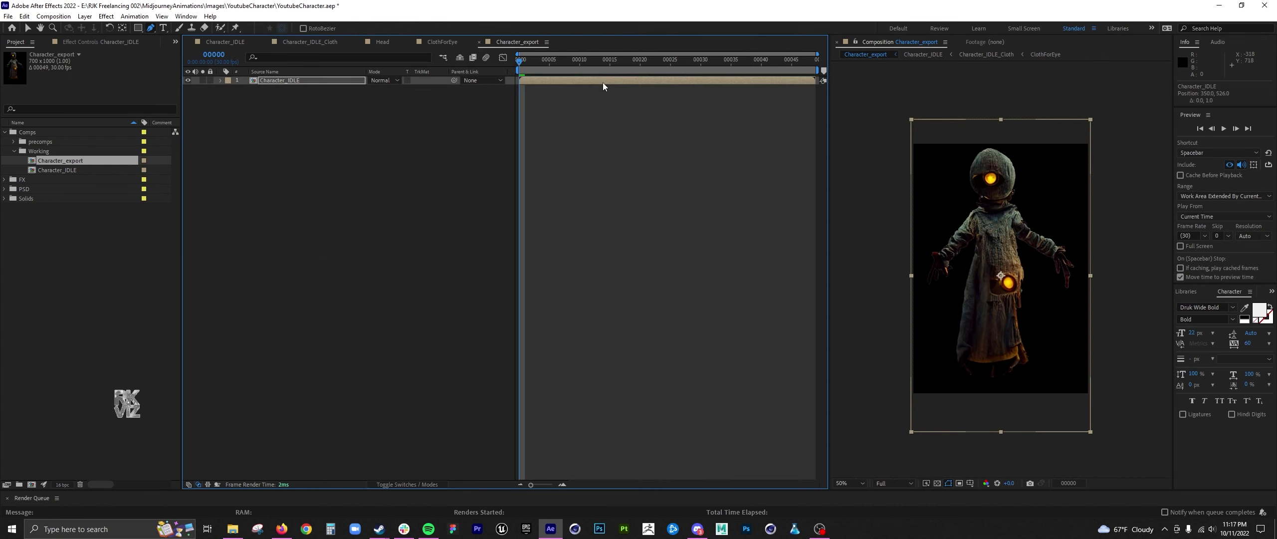
pyautogui.press('Down')
pyautogui.press('Down')
pyautogui.press('Down')
pyautogui.press('Down')
pyautogui.press('Down')
pyautogui.press('Down')
pyautogui.press('Down')
pyautogui.press('Down')
pyautogui.press('Down')
pyautogui.press('Down')
pyautogui.press('Down')
pyautogui.press('Down')
pyautogui.press('Down')
pyautogui.press('Down')
pyautogui.press('Down')
pyautogui.press('Down')
pyautogui.press('Down')
pyautogui.press('Down')
pyautogui.press('Down')
pyautogui.press('Down')
# Duplicate the Character_IDLE layer and give the upper copy a Color Overlay layer style with colour FFFFFF
pyautogui.hotkey('ctrl', 'd')
pyautogui.rightClick(294, 80)
pyautogui.moveTo(369, 220)
pyautogui.click(435, 323)
pyautogui.click(238, 114)
pyautogui.click(374, 132)
pyautogui.write('FFFFFF')
pyautogui.press('Return')
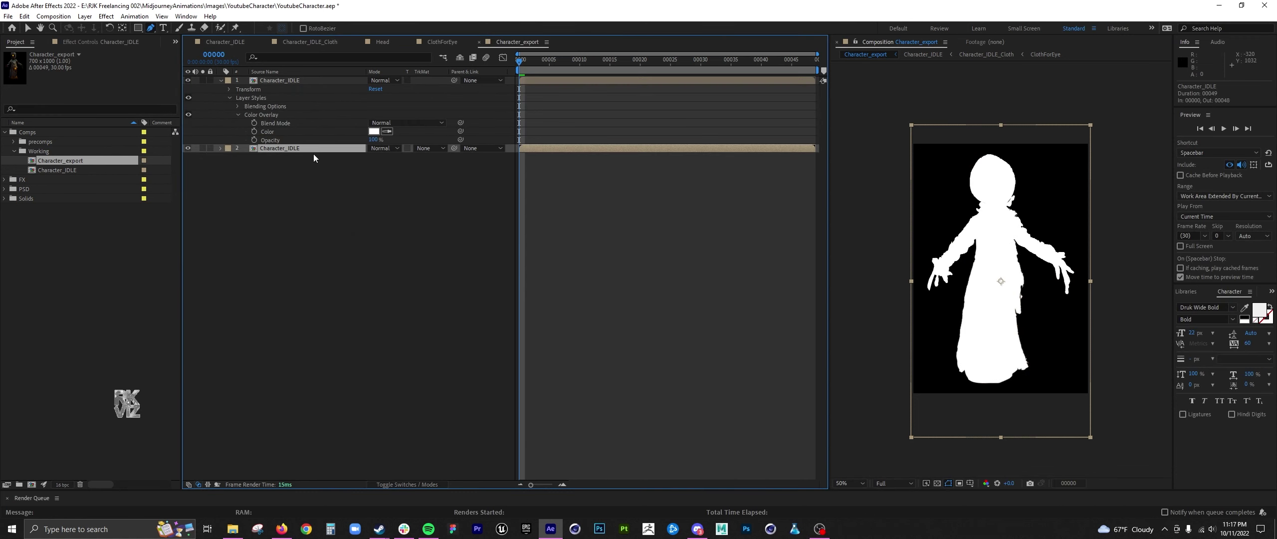
# Apply a Luma track matte to the lower Character_IDLE layer and check the cutout over the transparency grid
pyautogui.click(427, 148)
pyautogui.click(449, 197)
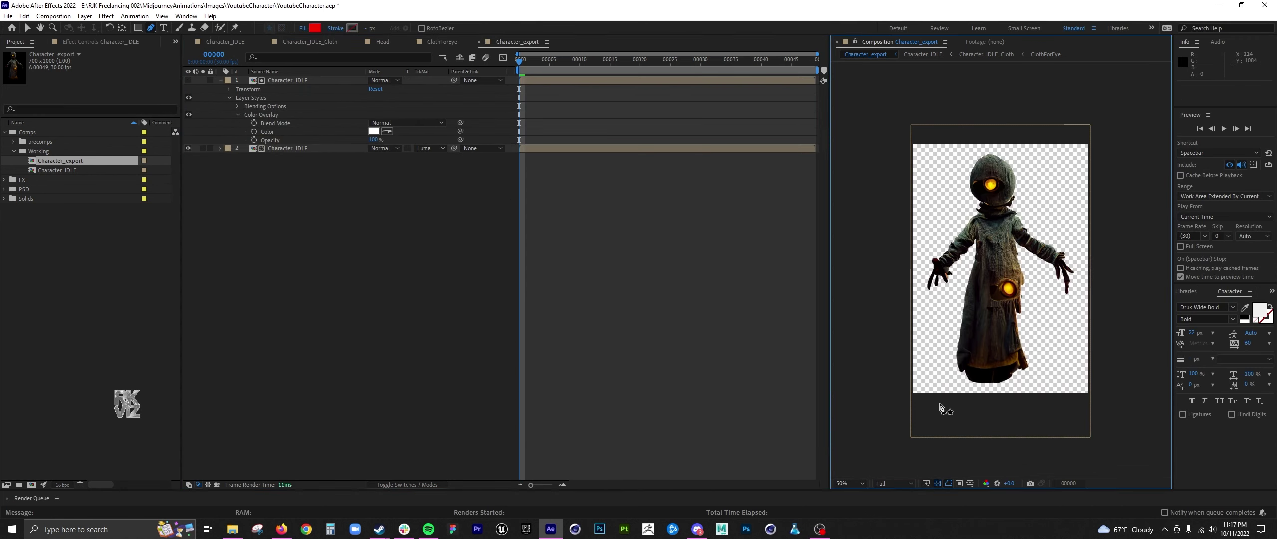
pyautogui.click(572, 61)
pyautogui.moveTo(573, 62); pyautogui.dragTo(333, 247)
# Open the nested Head comp and apply the Deep Glow effect to the upper Head_For_EYE layer
pyautogui.doubleClick(251, 148)
pyautogui.doubleClick(288, 154)
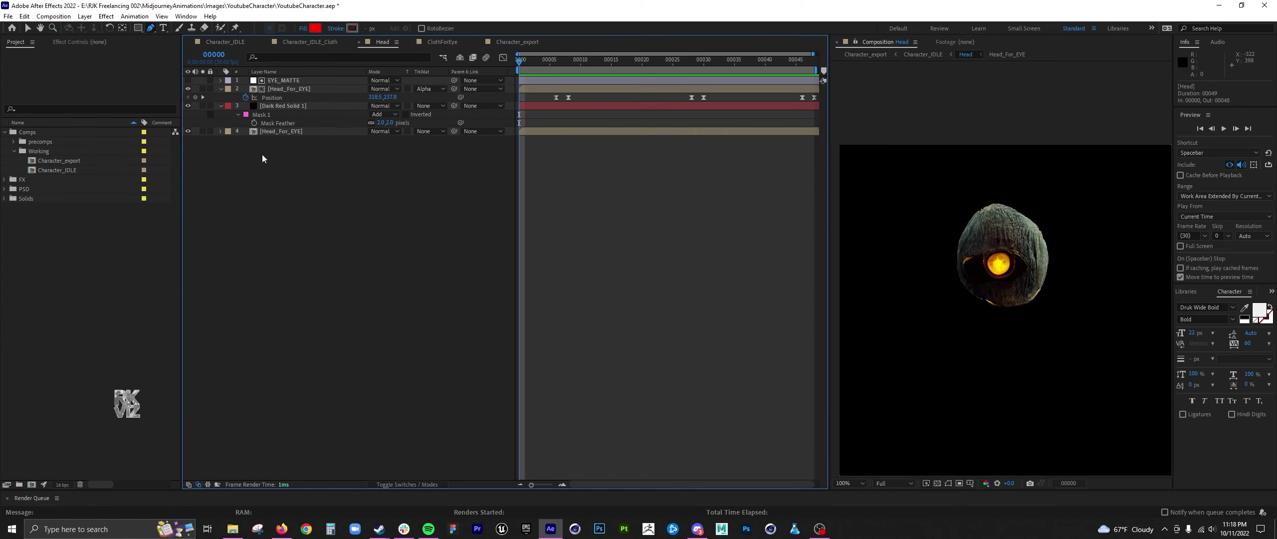
pyautogui.click(283, 89)
pyautogui.click(106, 16)
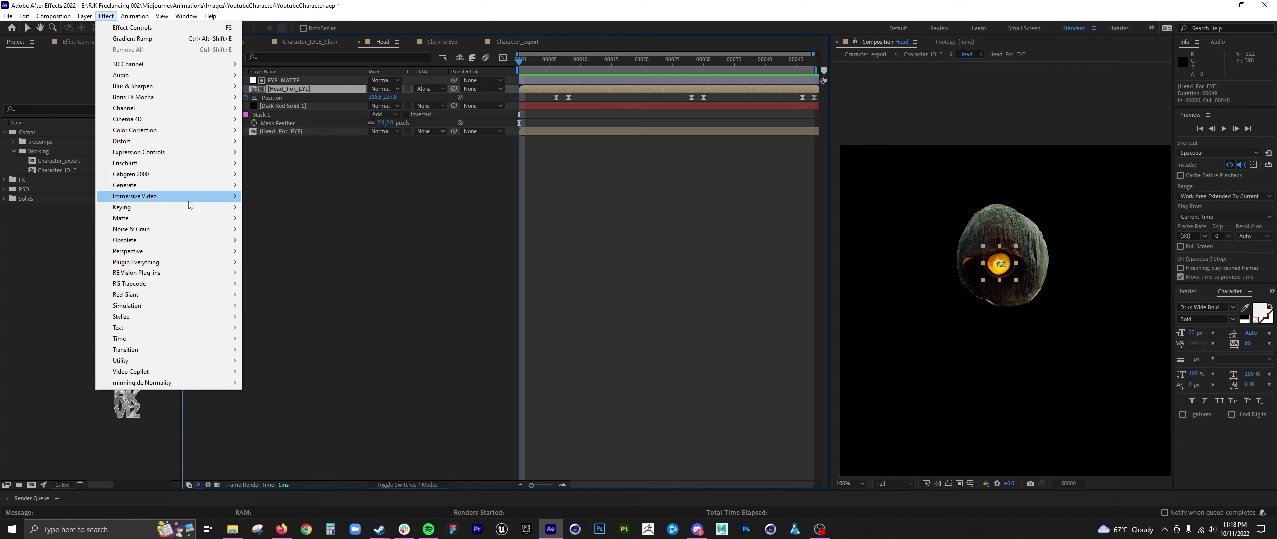
pyautogui.click(296, 257)
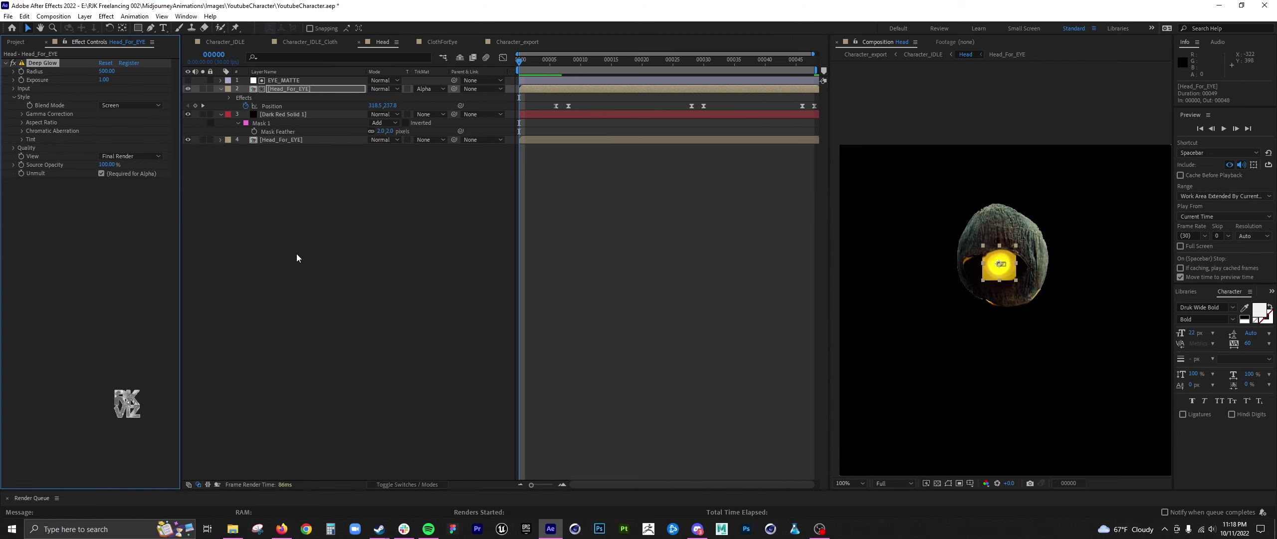
# Adjust Deep Glow's input threshold and threshold smoothing, and set its radius to 19 and exposure to 1
pyautogui.click(30, 90)
pyautogui.moveTo(104, 96); pyautogui.dragTo(131, 107)
pyautogui.moveTo(107, 72); pyautogui.dragTo(520, 134)
pyautogui.scroll(1, 923, 215)
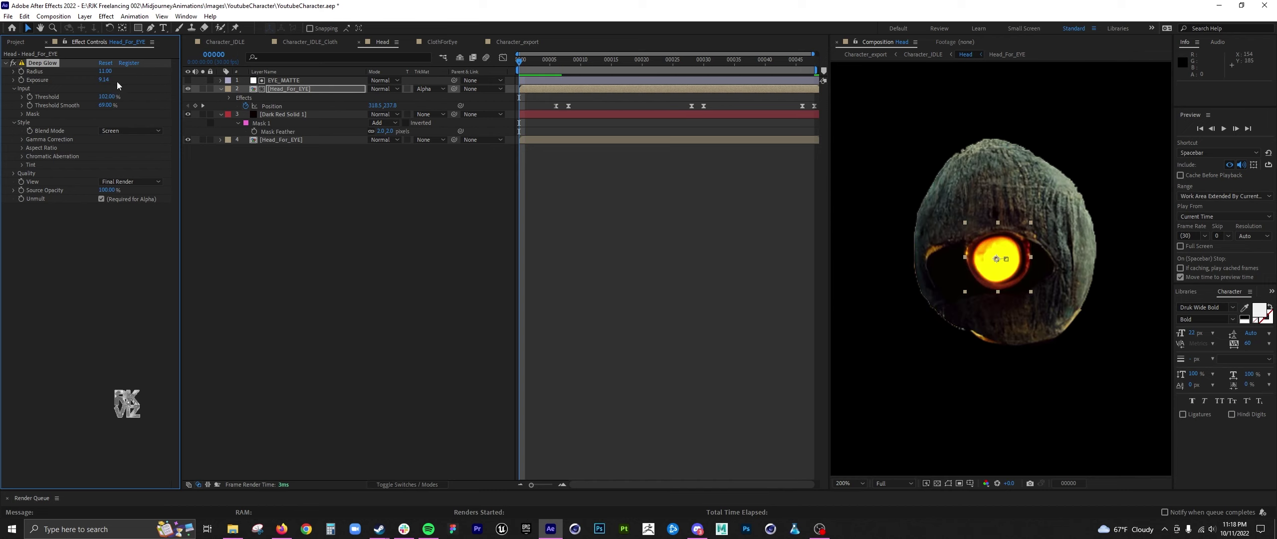
pyautogui.moveTo(102, 83)
pyautogui.mouseDown()
pyautogui.moveTo(50, 88)
pyautogui.moveTo(109, 72)
pyautogui.mouseUp()
pyautogui.moveTo(199, 82); pyautogui.dragTo(1, 98)
pyautogui.moveTo(72, 82); pyautogui.dragTo(7, 85)
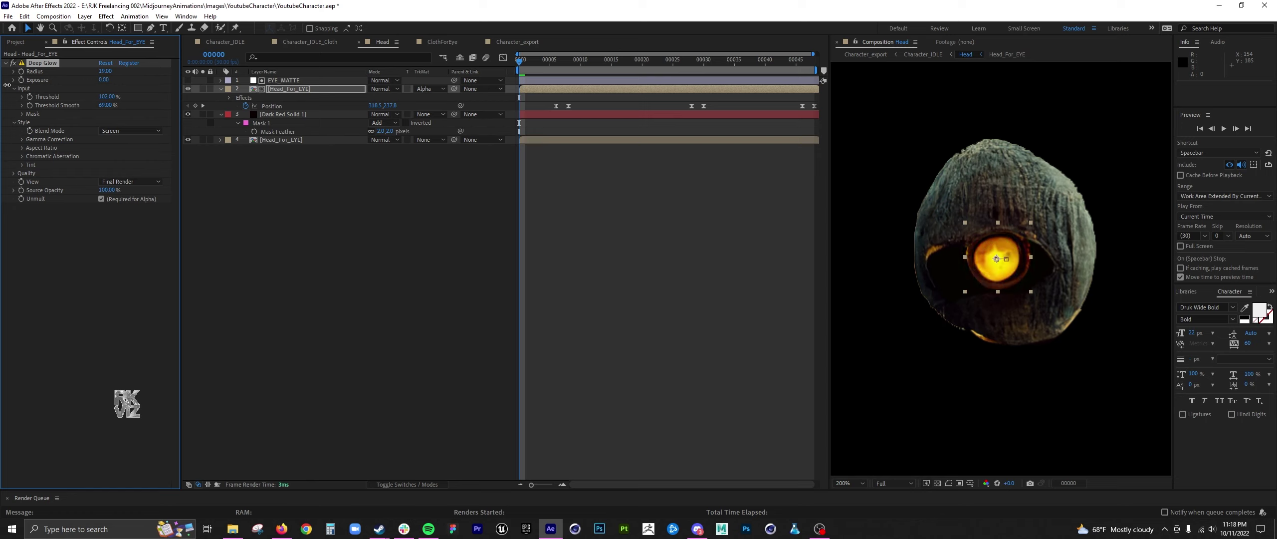
pyautogui.write('1')
pyautogui.press('Return')
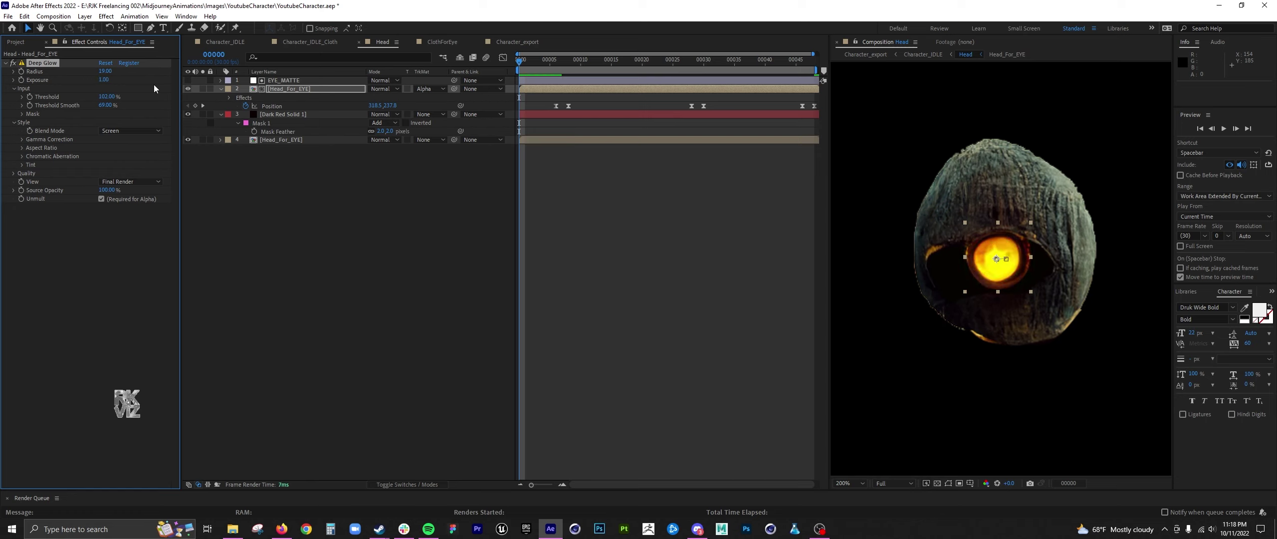
# Keyframe Deep Glow's Exposure at 1 on frame 0 and paste a copy of that keyframe at frame 48
pyautogui.click(287, 88)
pyautogui.press('p')
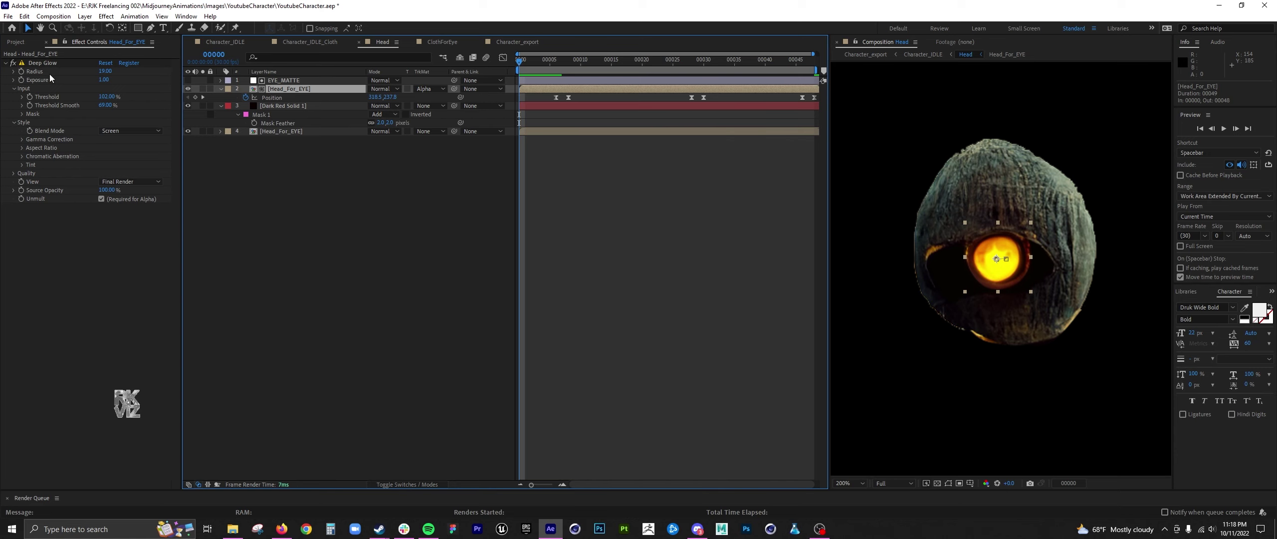
pyautogui.click(21, 80)
pyautogui.click(347, 90)
pyautogui.press('u')
pyautogui.press('End')
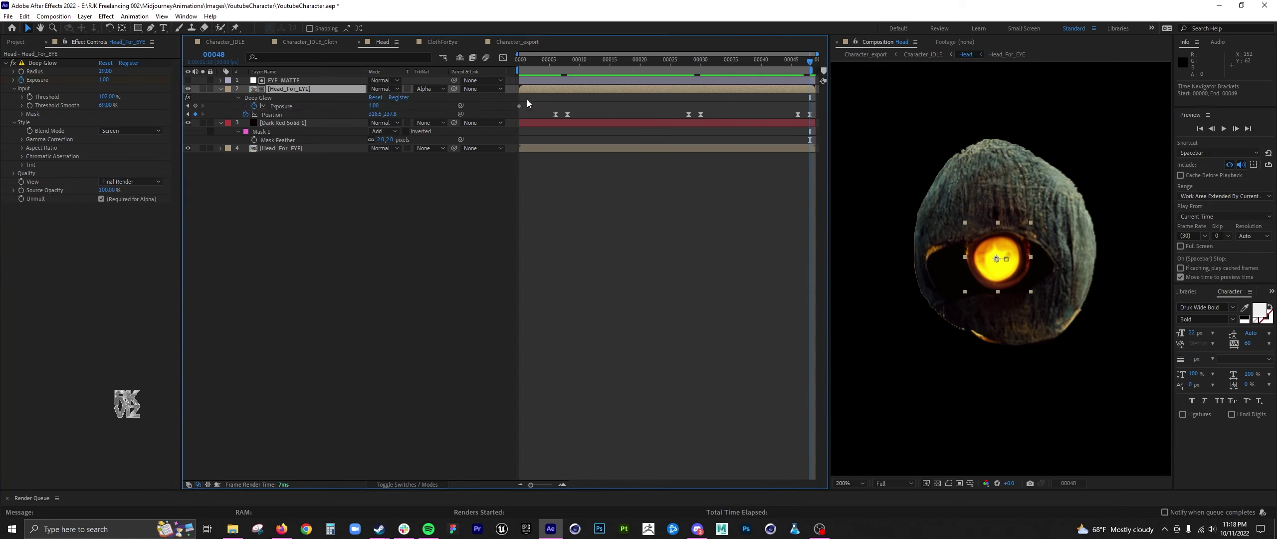
pyautogui.click(519, 106)
pyautogui.hotkey('ctrl', 'c')
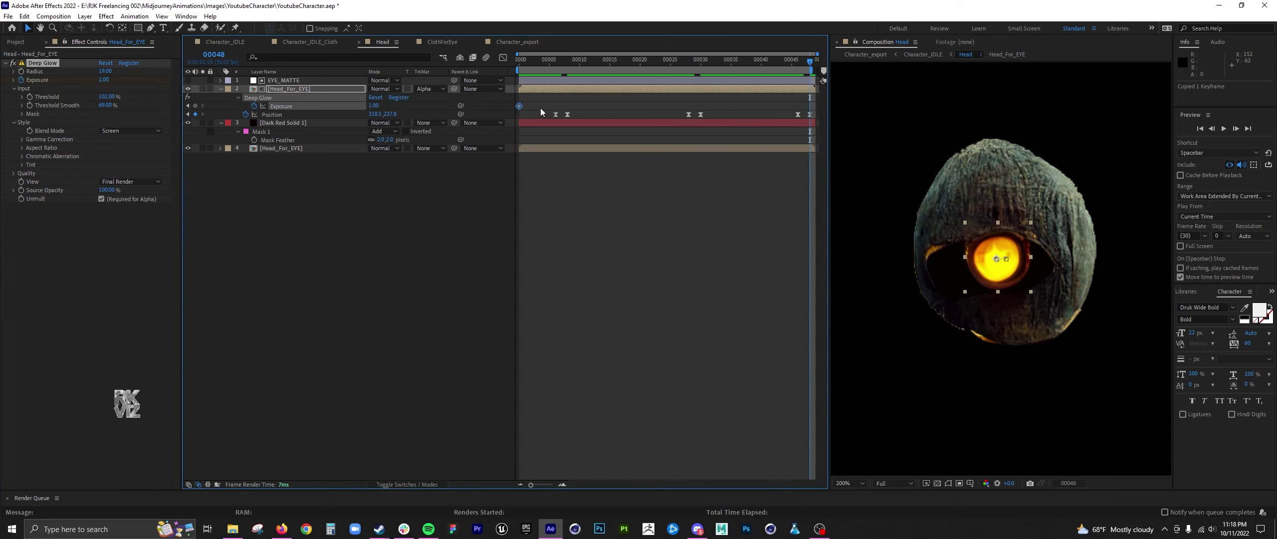
pyautogui.hotkey('ctrl', 'v')
# Set the Exposure to 6.72 at frame 24 and apply Easy Ease to that keyframe
pyautogui.moveTo(650, 60); pyautogui.dragTo(666, 66)
pyautogui.moveTo(374, 106); pyautogui.dragTo(694, 125)
pyautogui.click(439, 194)
pyautogui.click(665, 106)
pyautogui.rightClick(665, 106)
pyautogui.click(748, 256)
pyautogui.click(818, 282)
# Paste the Exposure 1 keyframe at frame 17 and the 6.72 keyframe at frame 42, and preview the glow
pyautogui.click(519, 105)
pyautogui.hotkey('ctrl', 'c')
pyautogui.click(625, 59)
pyautogui.hotkey('ctrl', 'v')
pyautogui.moveTo(675, 101); pyautogui.dragTo(659, 111)
pyautogui.hotkey('ctrl', 'c')
pyautogui.click(774, 60)
pyautogui.hotkey('ctrl', 'v')
pyautogui.click(730, 184)
pyautogui.press('space')
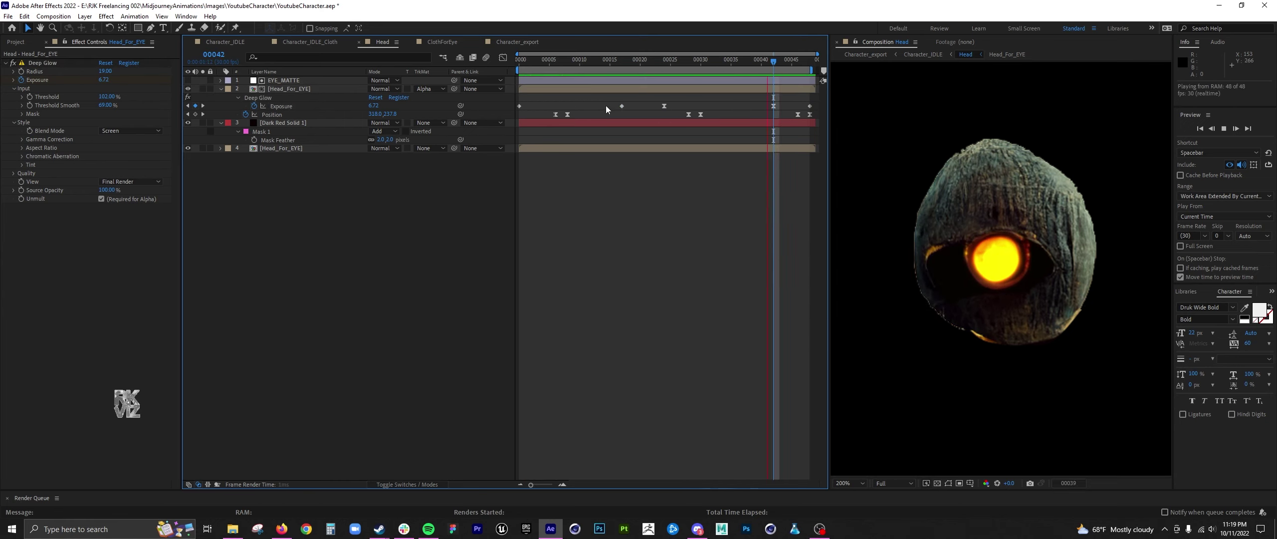
# Retime the middle Exposure keyframes to frames 9, 16 and 27, and return the Exposure to 1 at frame 33
pyautogui.moveTo(607, 106)
pyautogui.mouseDown()
pyautogui.moveTo(671, 110)
pyautogui.moveTo(616, 107)
pyautogui.mouseUp()
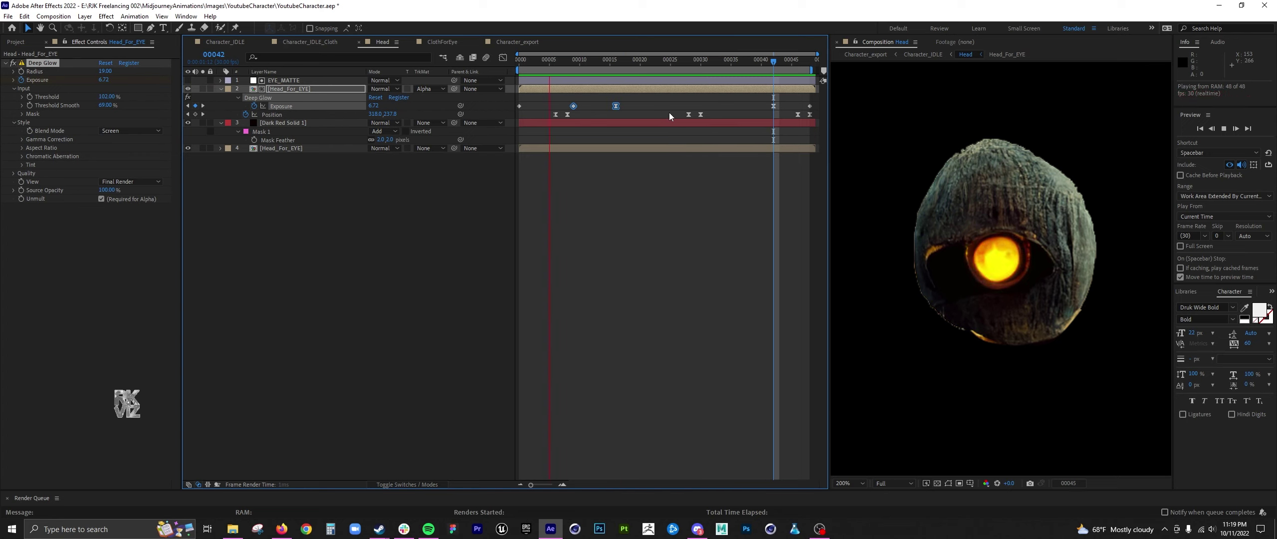
pyautogui.moveTo(758, 103); pyautogui.dragTo(719, 106)
pyautogui.scroll(-2, 1019, 283)
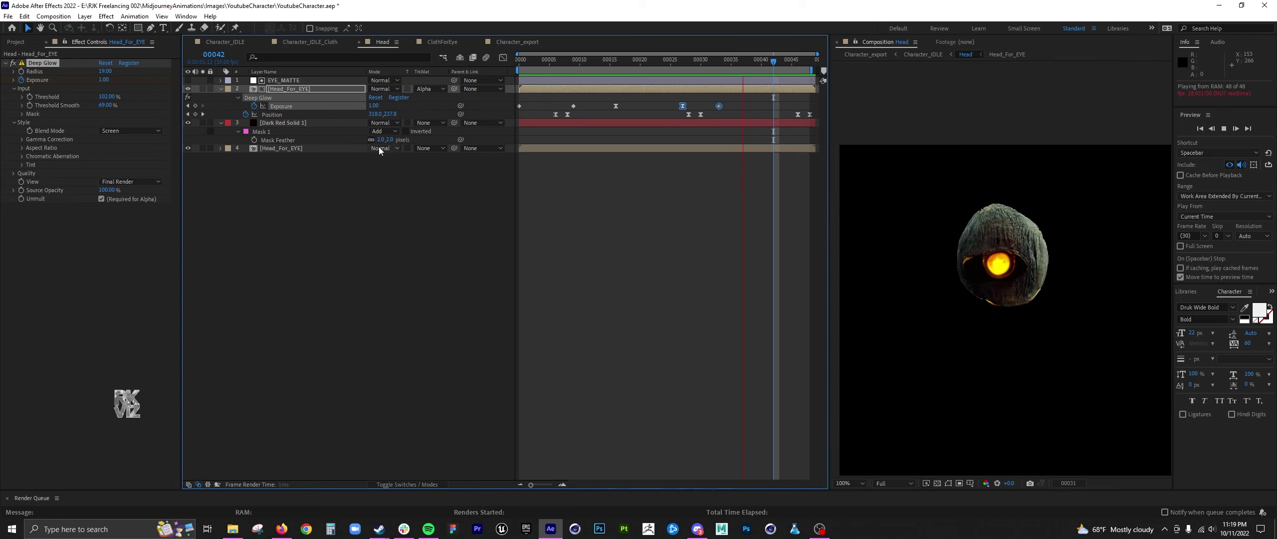
# Save the project and queue the Character_export composition for rendering with the png + alpha output module
pyautogui.click(517, 41)
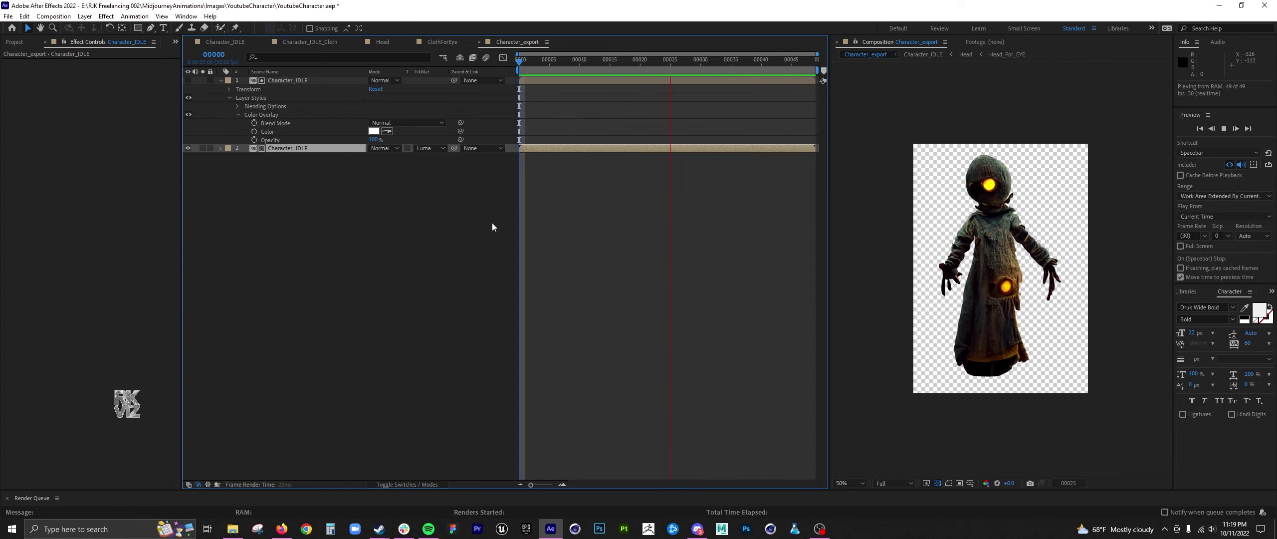
pyautogui.click(8, 16)
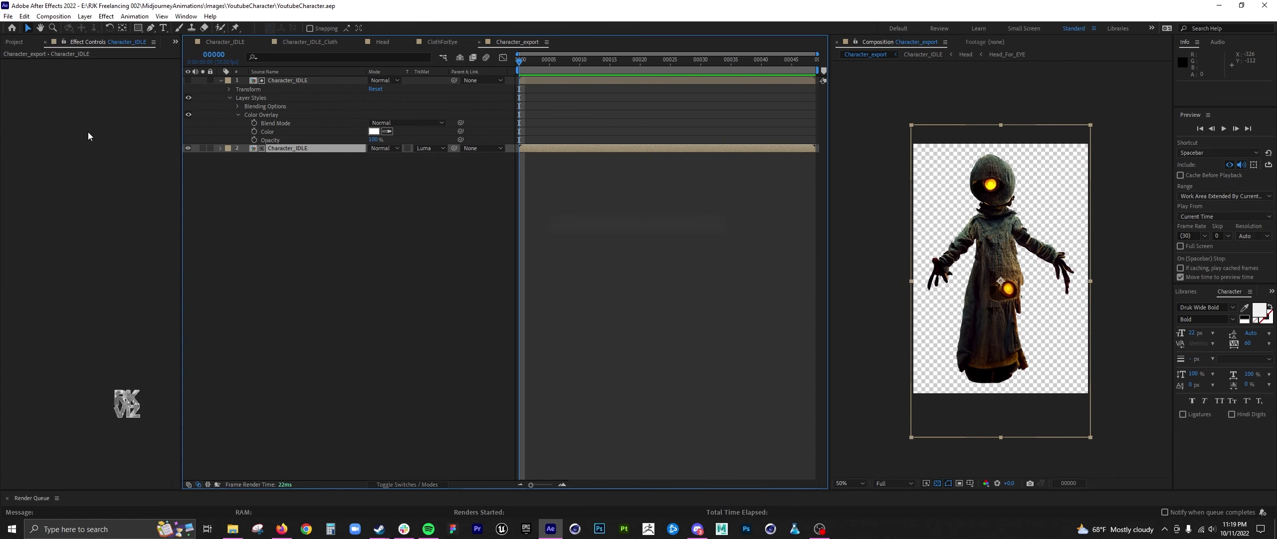
pyautogui.click(319, 193)
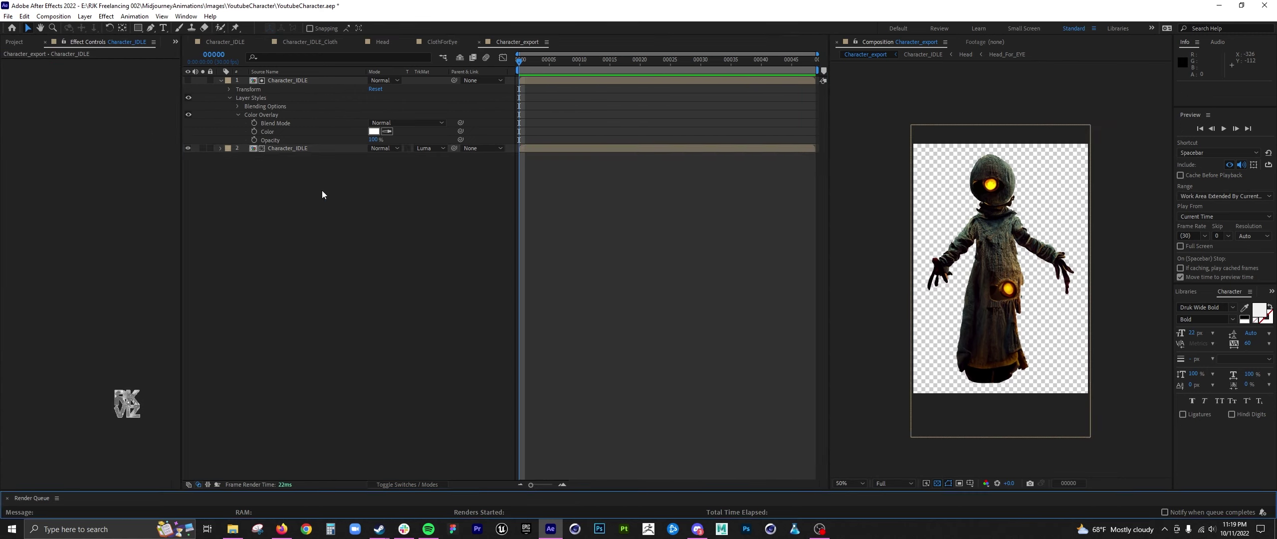
pyautogui.hotkey('ctrl', 'm')
pyautogui.click(95, 359)
pyautogui.click(106, 295)
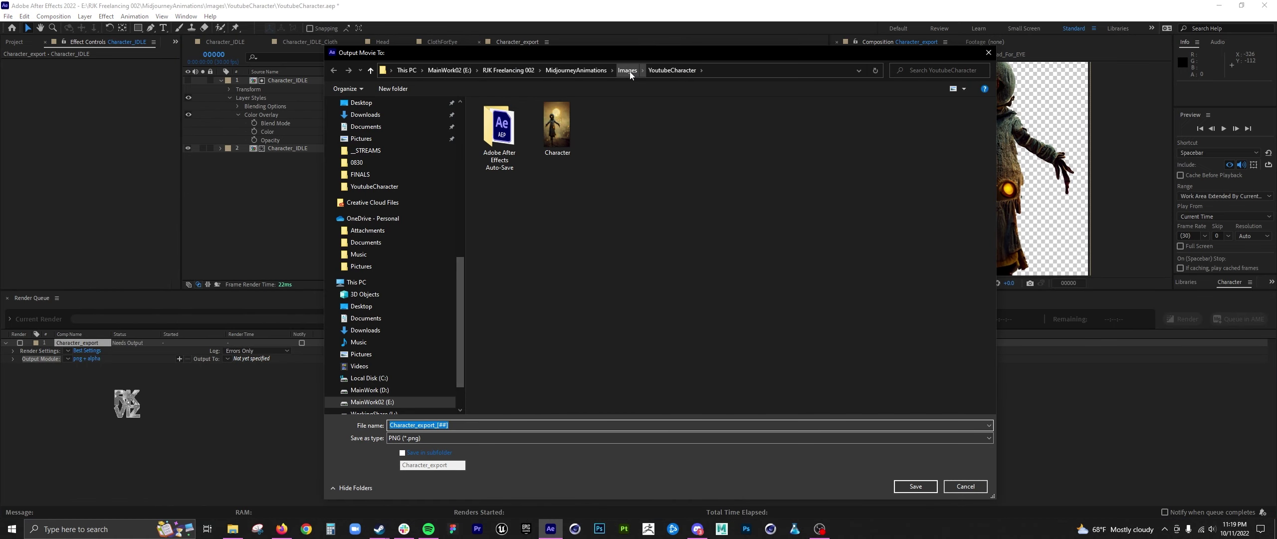
# Create a folder named STATES inside YoutubeCharacter for the render output and open it
pyautogui.rightClick(630, 128)
pyautogui.moveTo(698, 234)
pyautogui.click(776, 237)
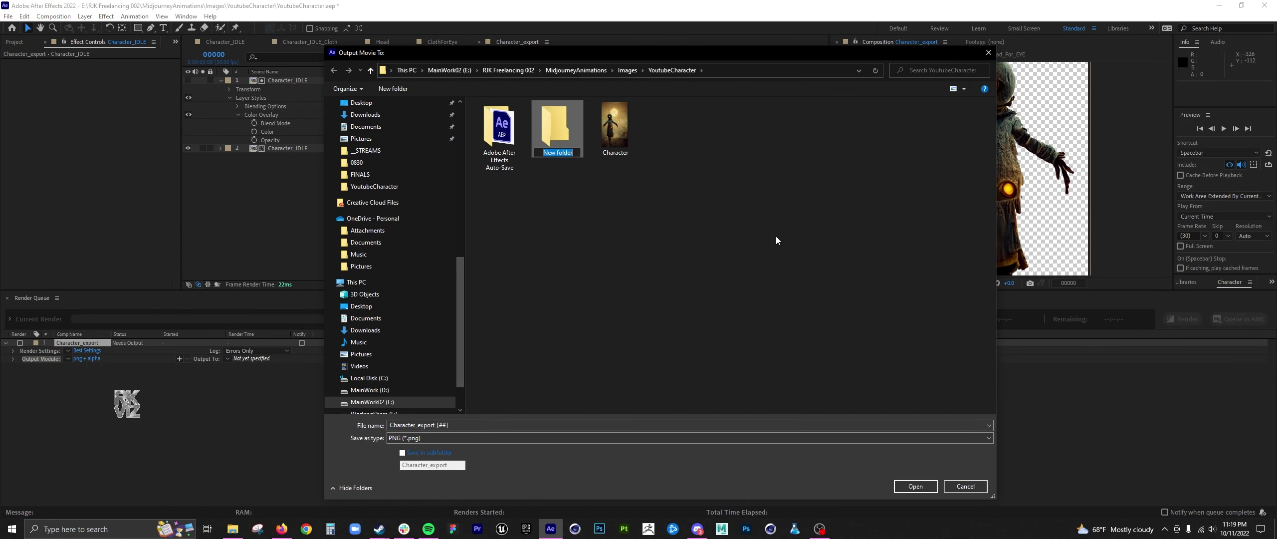
pyautogui.write('STATES')
pyautogui.press('Return')
pyautogui.doubleClick(558, 128)
# Create a subfolder named IDLE inside STATES and open it as the output location
pyautogui.rightClick(562, 155)
pyautogui.moveTo(599, 259)
pyautogui.click(688, 262)
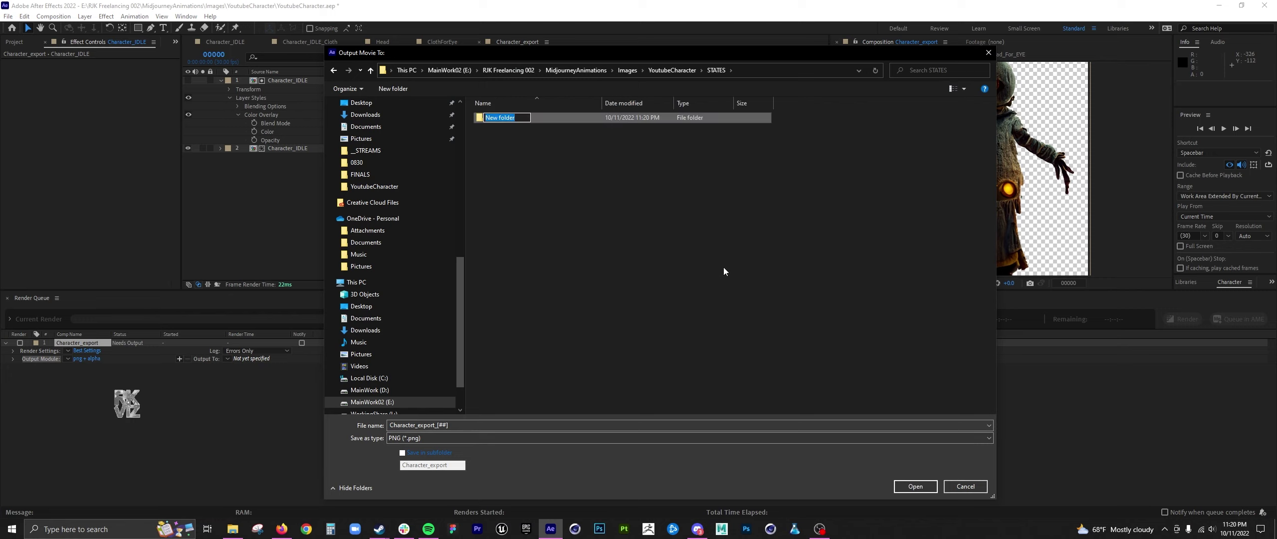
pyautogui.write('IDLE')
pyautogui.press('Return')
pyautogui.press('Return')
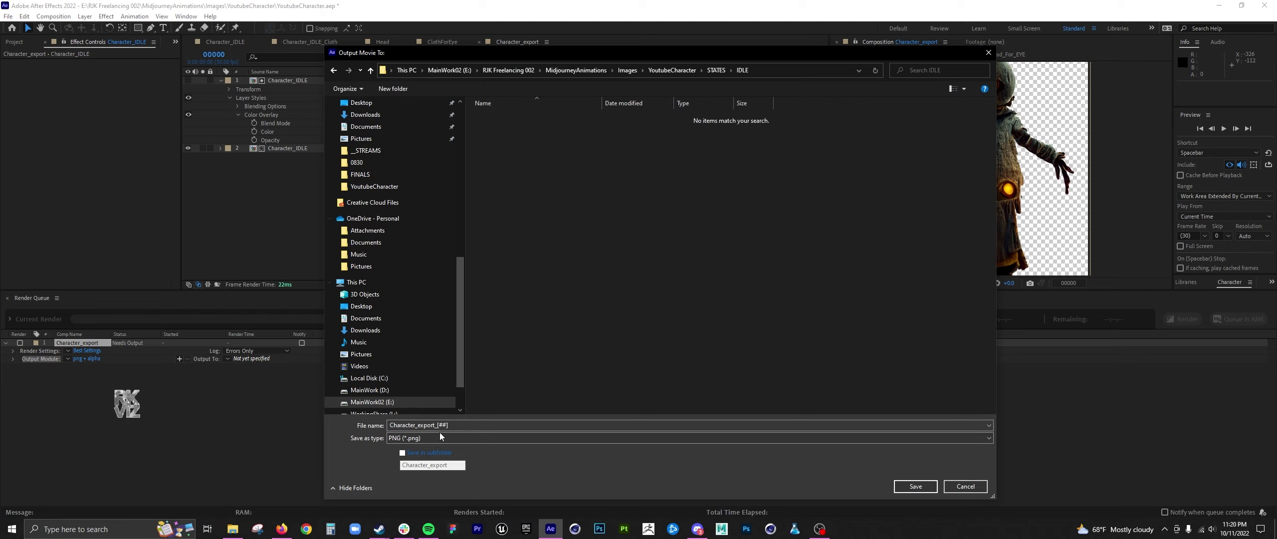
# Name the output sequence Character_IDLE_export_[##] and render it
pyautogui.click(417, 425)
pyautogui.write('IDLE_')
pyautogui.press('Return')
pyautogui.click(1183, 319)
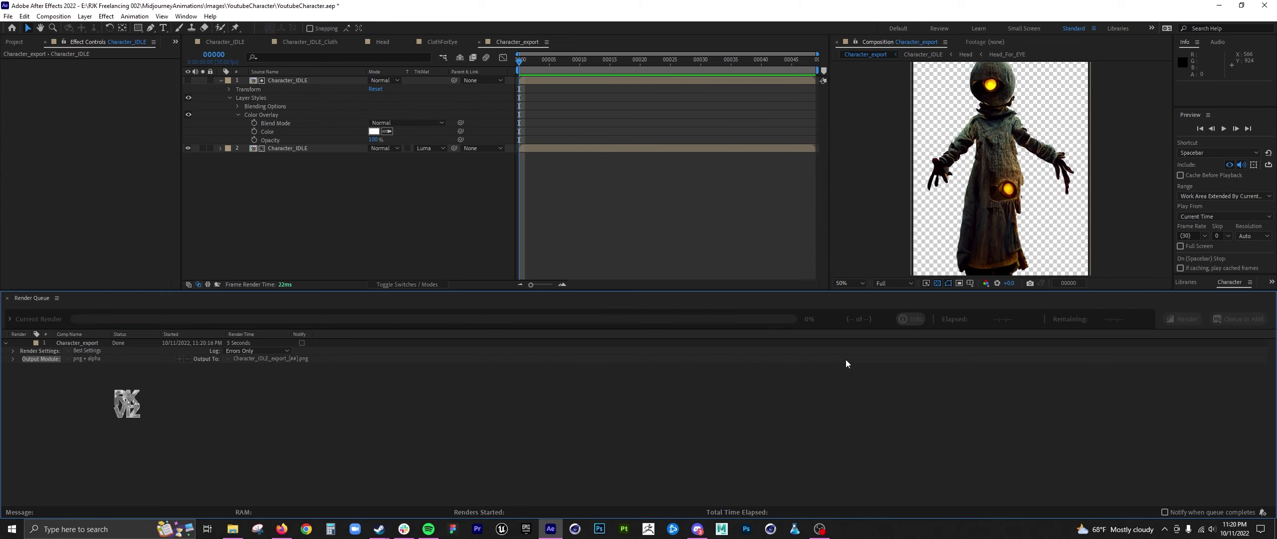
# Delete the finished Character_export item from the render queue and save the project
pyautogui.click(77, 343)
pyautogui.press('Delete')
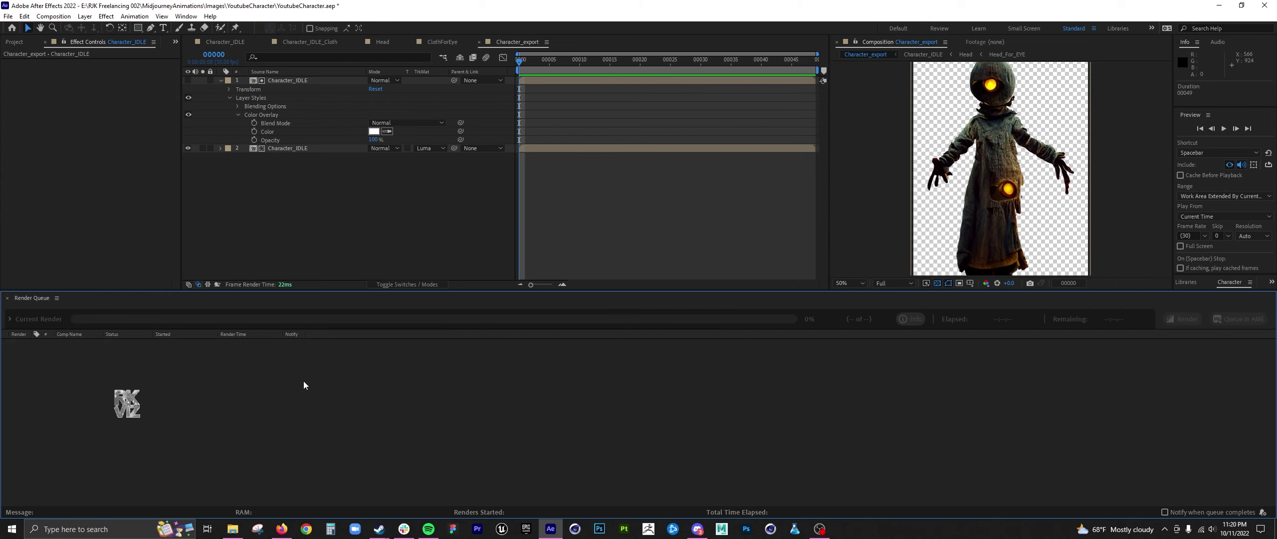
pyautogui.click(8, 17)
pyautogui.click(56, 108)
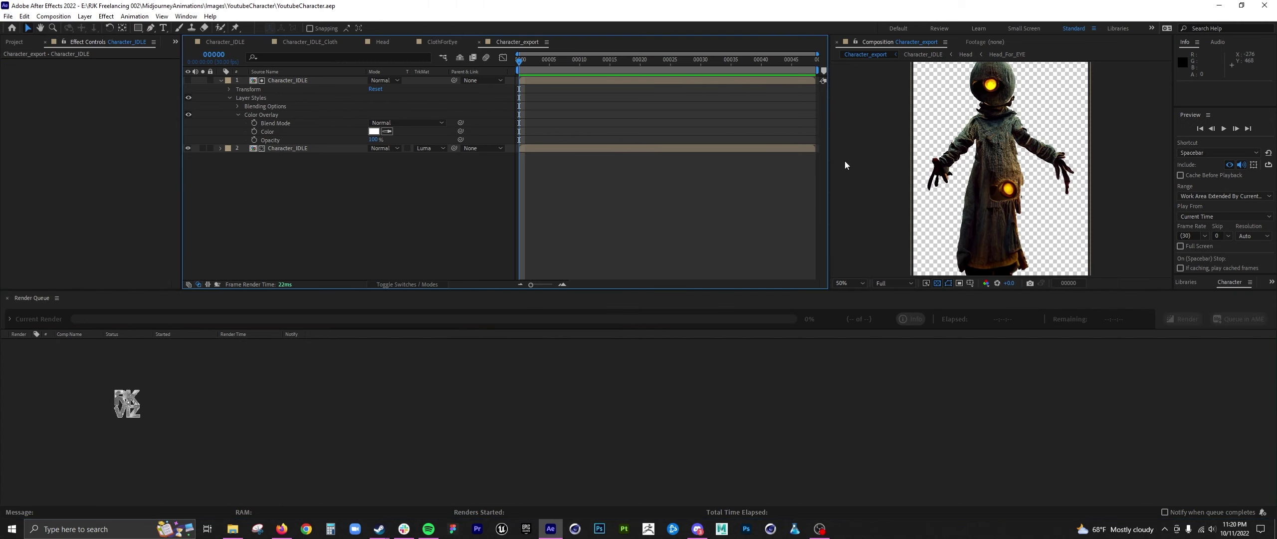
# Switch to GlueIT and add all the rendered PNG frames from the YoutubeCharacter STATES/IDLE folder
pyautogui.click(1264, 5)
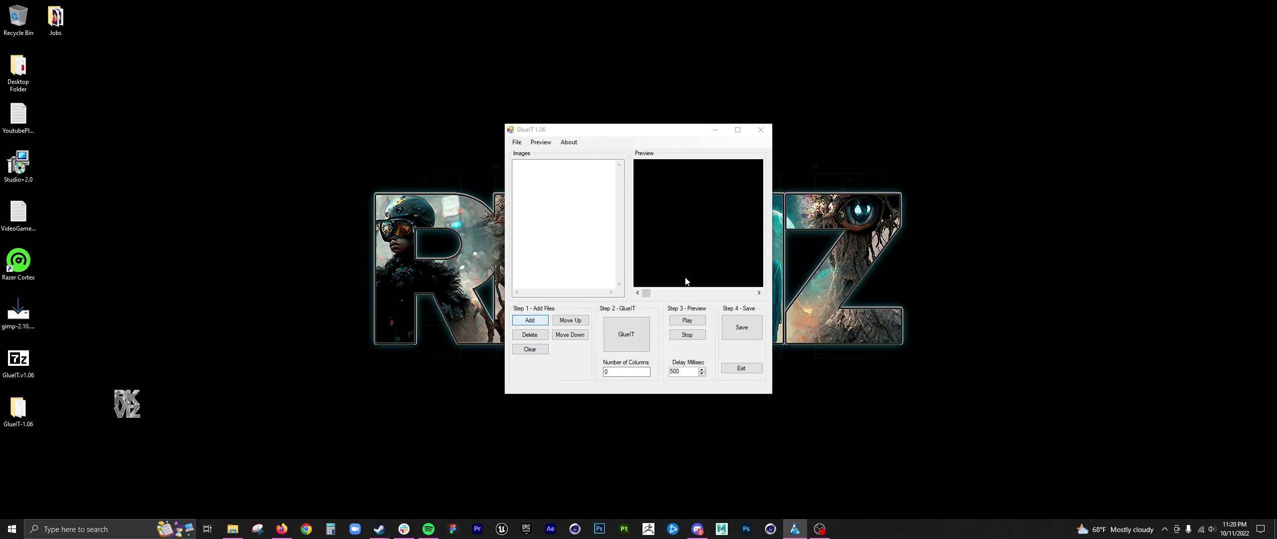
pyautogui.moveTo(664, 315); pyautogui.dragTo(664, 205)
pyautogui.click(579, 274)
pyautogui.doubleClick(708, 325)
pyautogui.doubleClick(707, 223)
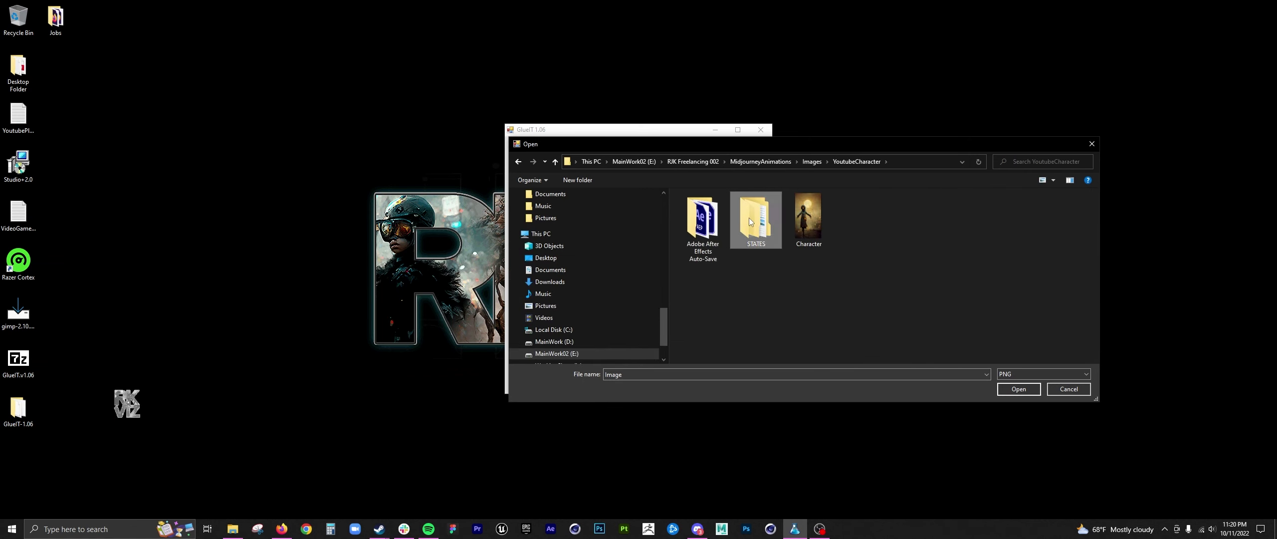
pyautogui.doubleClick(750, 222)
pyautogui.doubleClick(707, 218)
pyautogui.click(707, 214)
pyautogui.scroll(-8, 852, 247)
pyautogui.keyDown('shift'); pyautogui.click(1049, 328); pyautogui.keyUp('shift')
pyautogui.click(1019, 389)
# Set the number of columns to 7 and glue the frames into a sprite sheet
pyautogui.doubleClick(617, 371)
pyautogui.write('7')
pyautogui.click(629, 335)
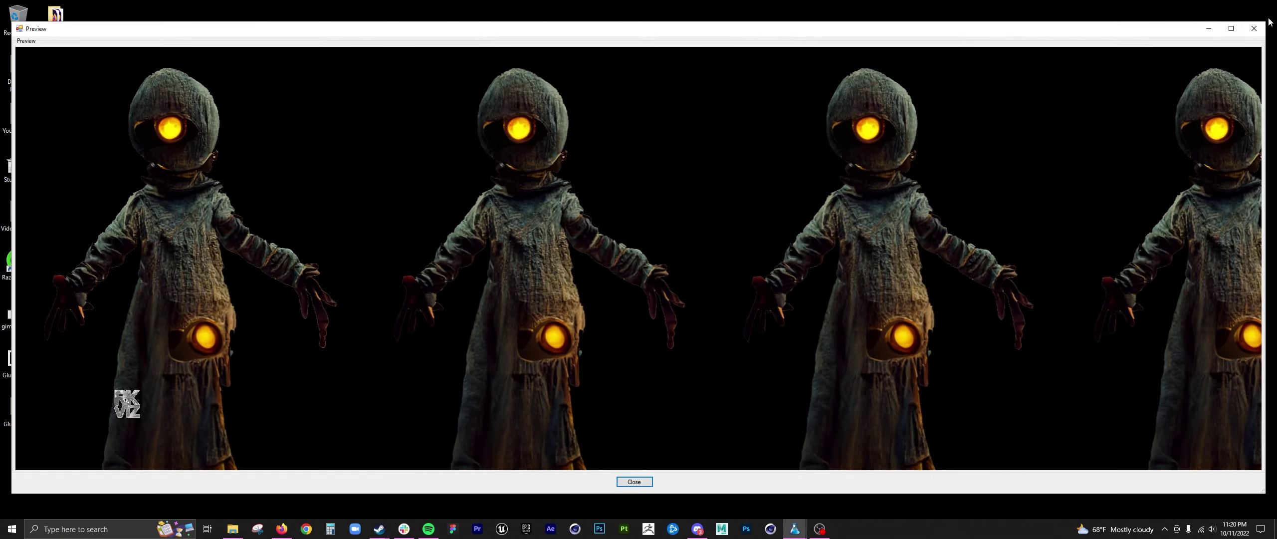
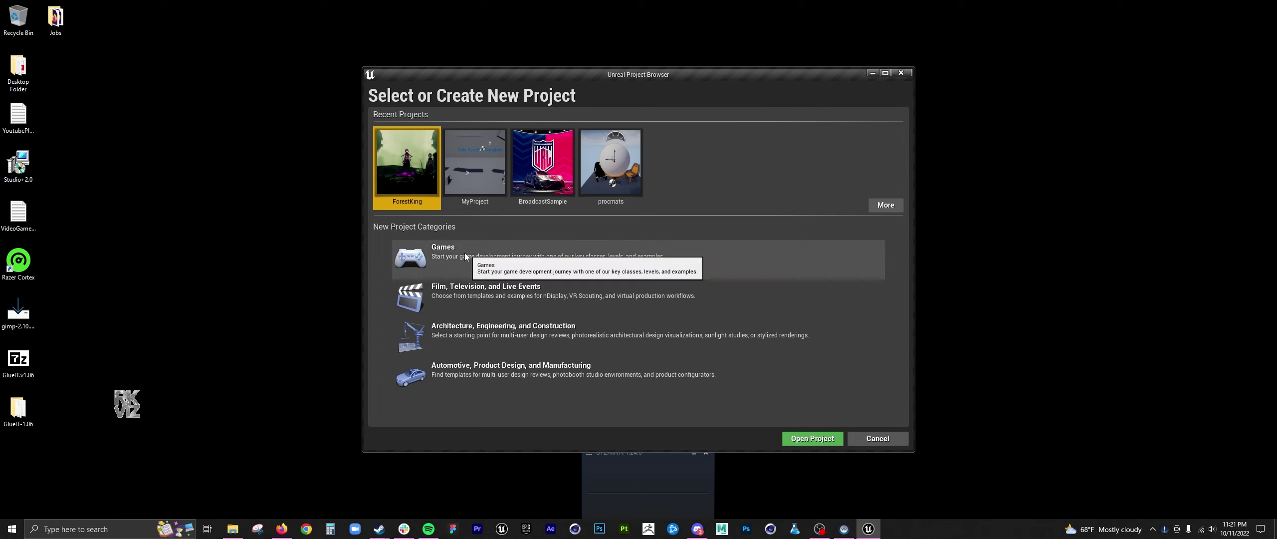
# Start a new Games project in Unreal Engine from the 2D Side Scroller template and proceed to its project settings
pyautogui.click(597, 262)
pyautogui.click(749, 438)
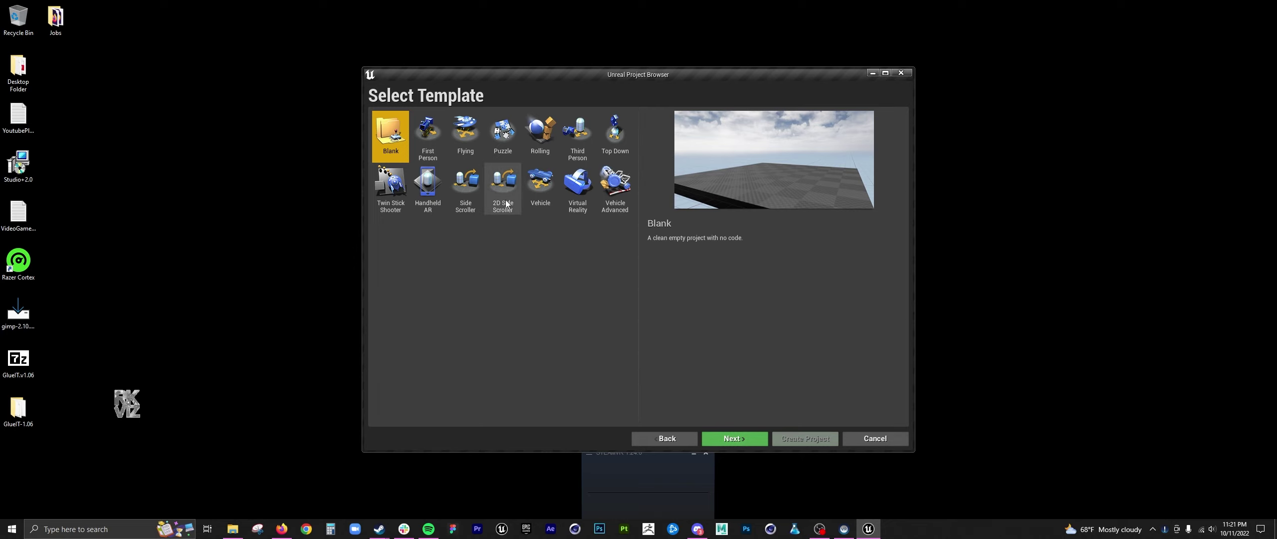
pyautogui.click(513, 179)
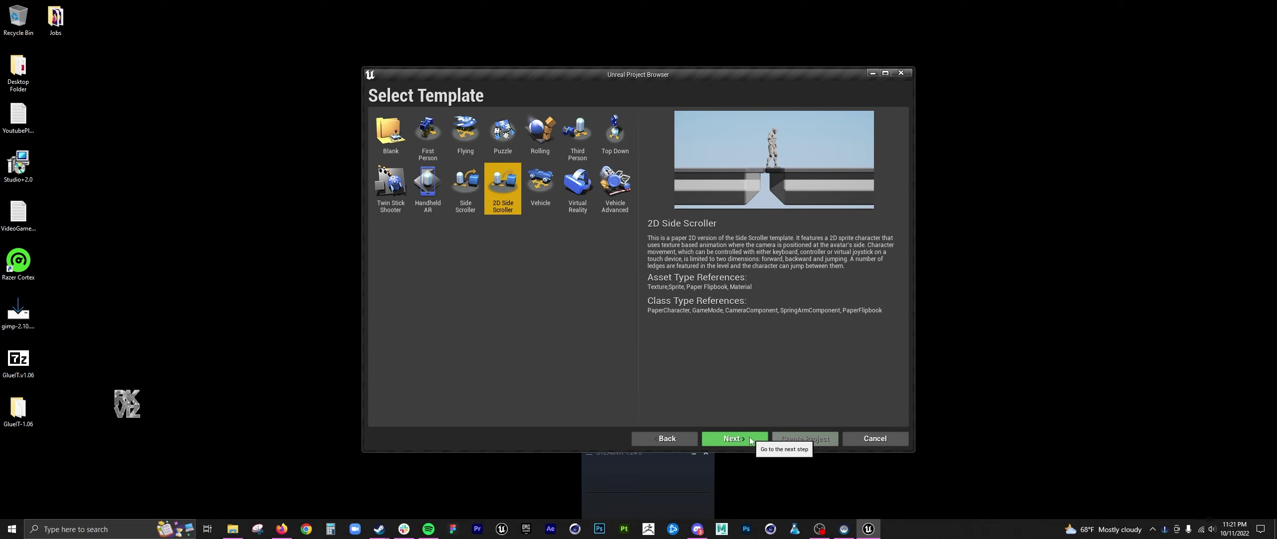
pyautogui.click(750, 440)
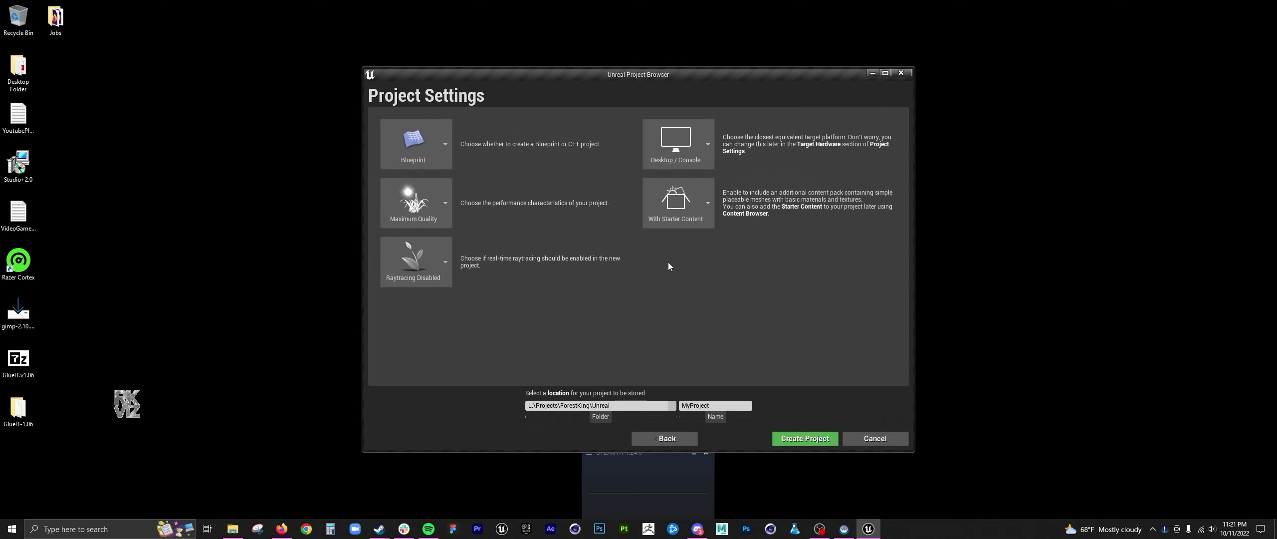
# Create a folder named Unreal in MidjourneyAnimations/Images/YoutubeCharacter and choose it as the project location
pyautogui.click(672, 407)
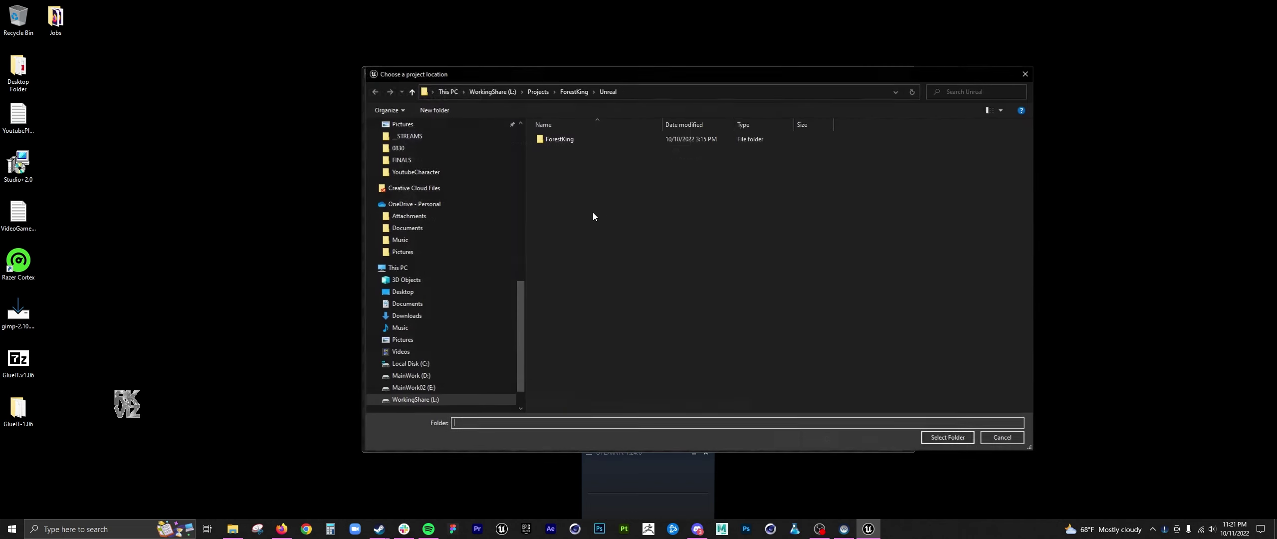
pyautogui.moveTo(524, 312); pyautogui.dragTo(532, 136)
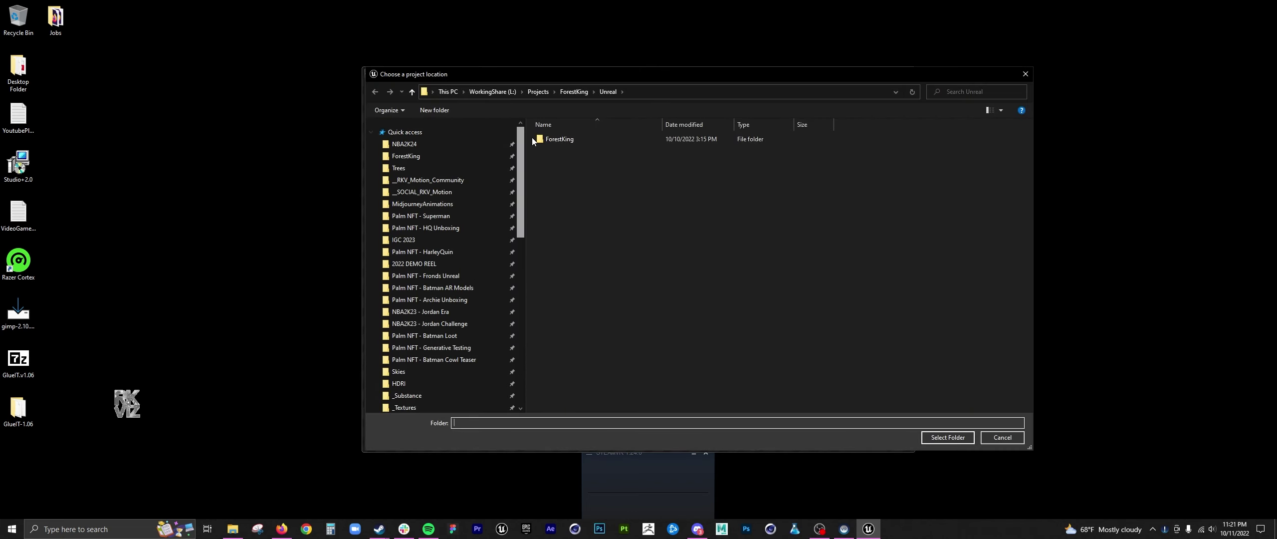
pyautogui.click(423, 204)
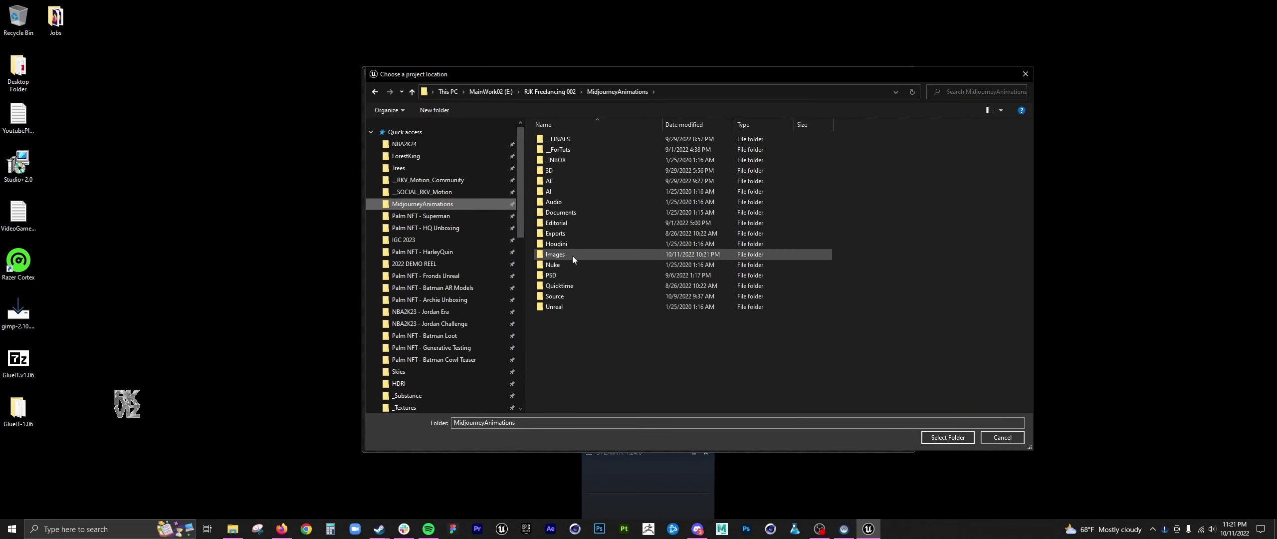
pyautogui.doubleClick(572, 254)
pyautogui.doubleClick(574, 182)
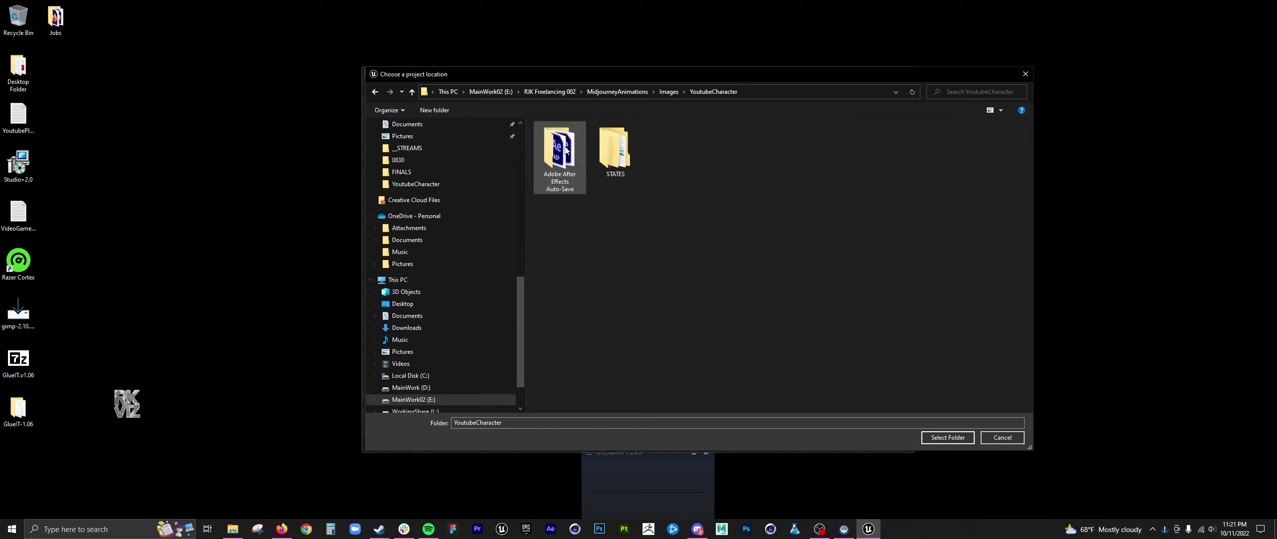
pyautogui.rightClick(736, 188)
pyautogui.moveTo(811, 300)
pyautogui.click(873, 295)
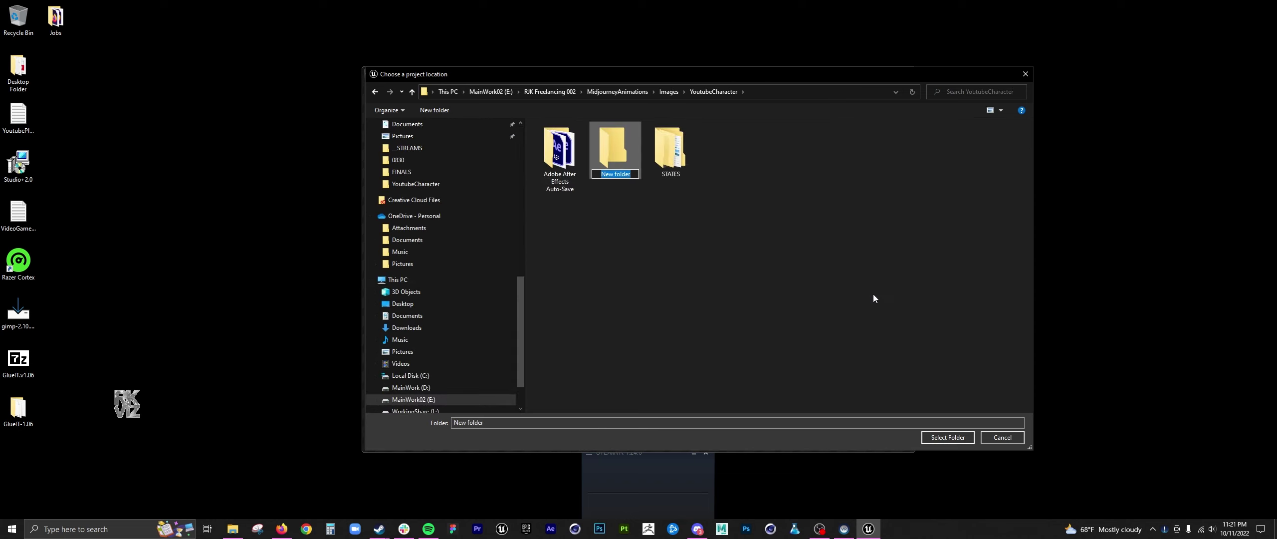
pyautogui.write('Unreal')
pyautogui.press('Return')
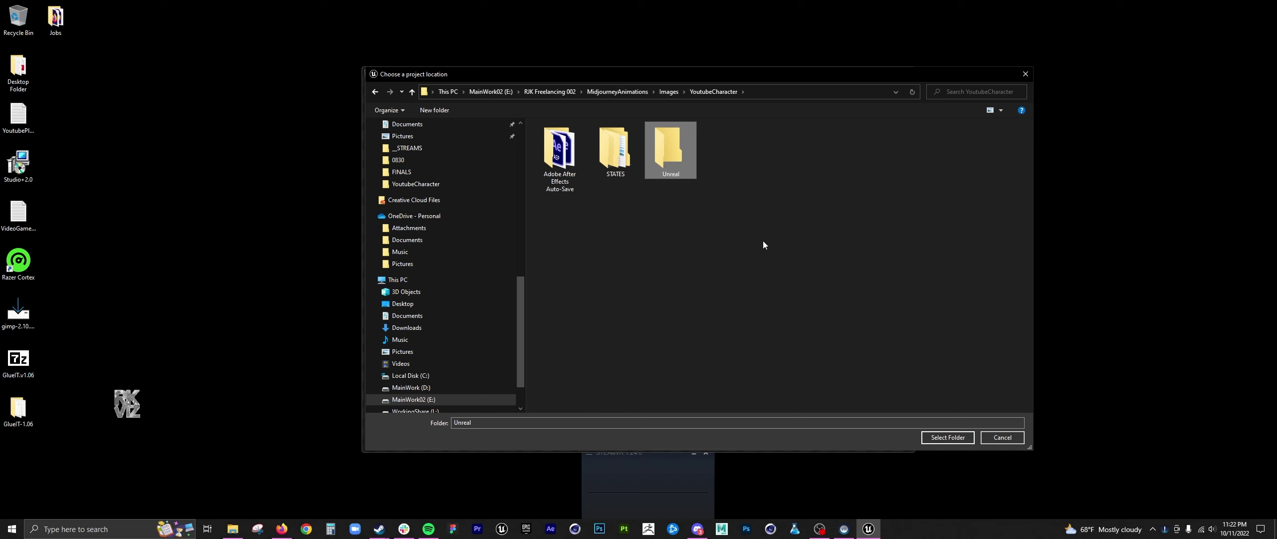
pyautogui.click(947, 437)
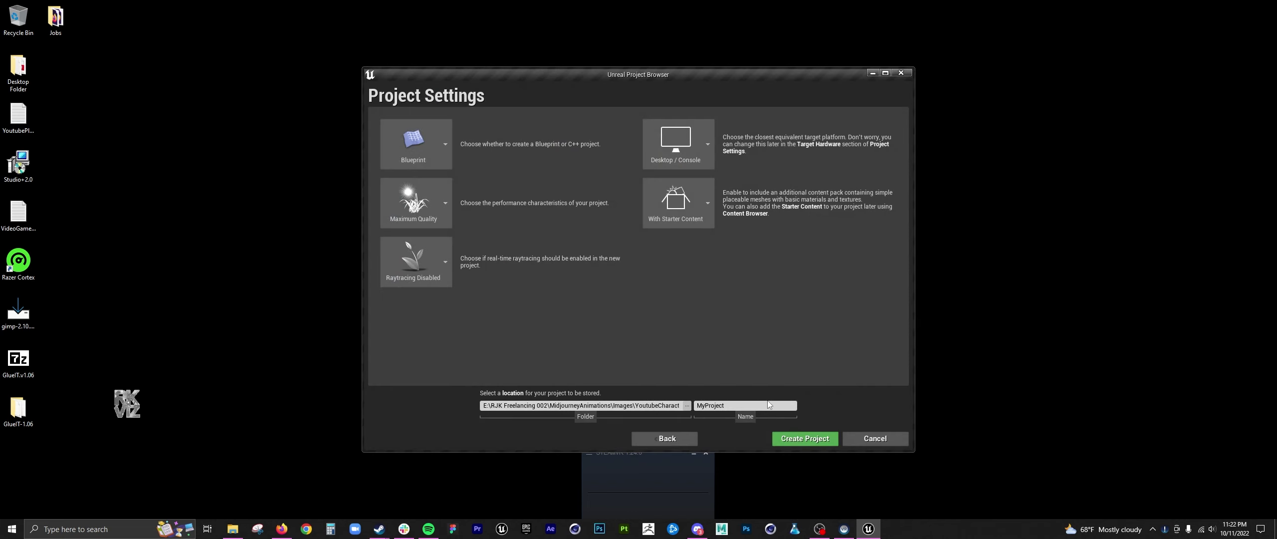
# Name the project YoutubeCharacter01 and create it
pyautogui.doubleClick(735, 404)
pyautogui.write('Youtube')
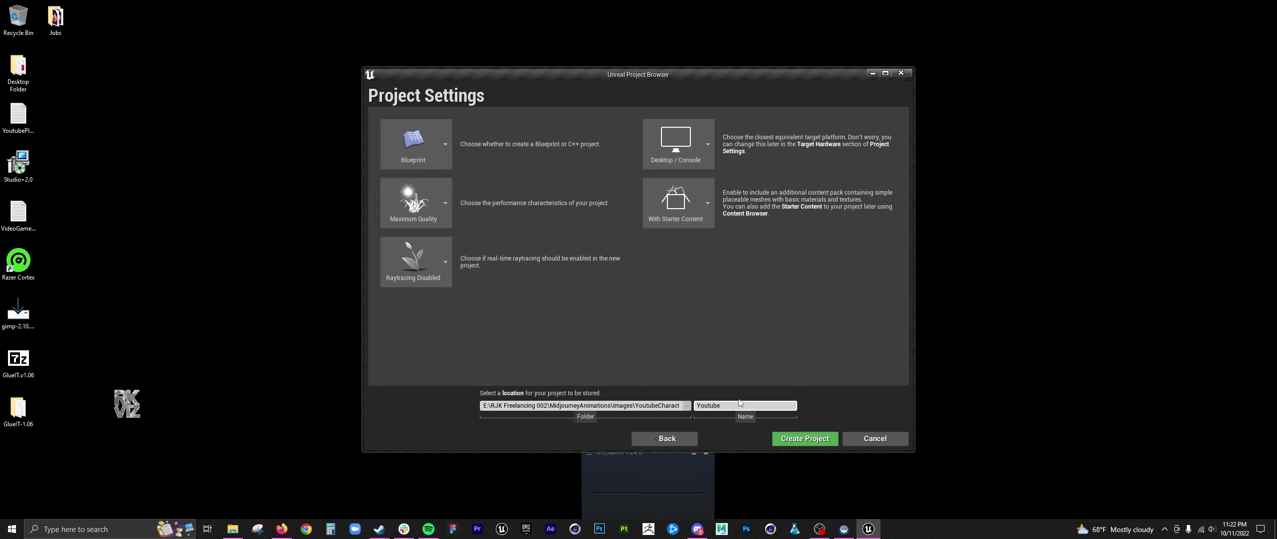
pyautogui.write('Character01')
pyautogui.press('Return')
pyautogui.click(805, 438)
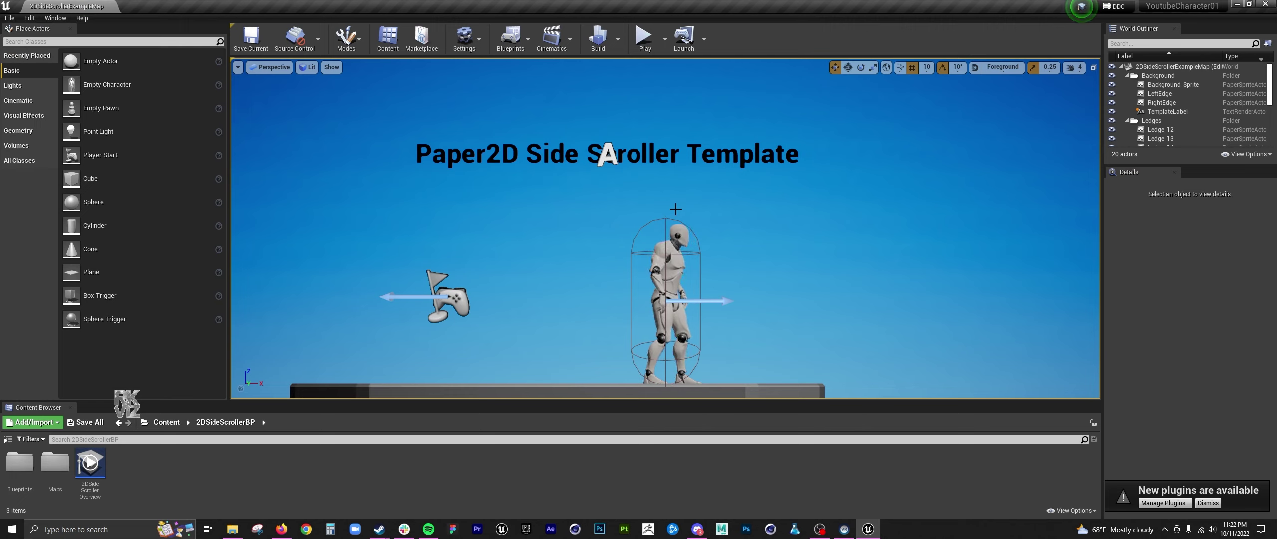
# Examine the details of the template's background sprite and side-scroller character, including the character's source flipbook
pyautogui.click(712, 230)
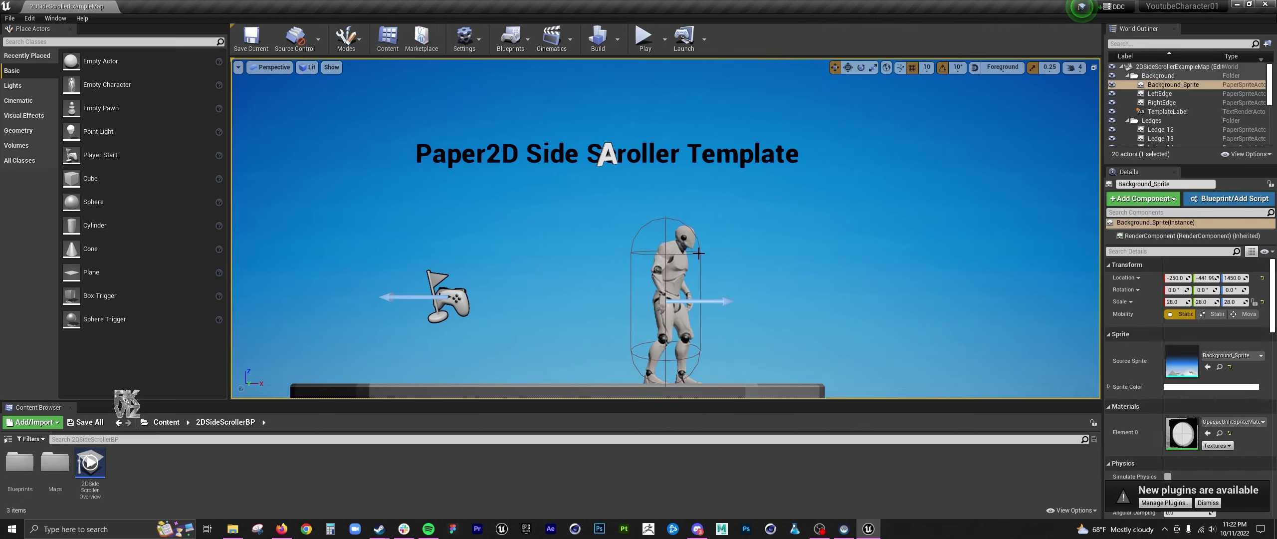
pyautogui.scroll(-10, 1134, 387)
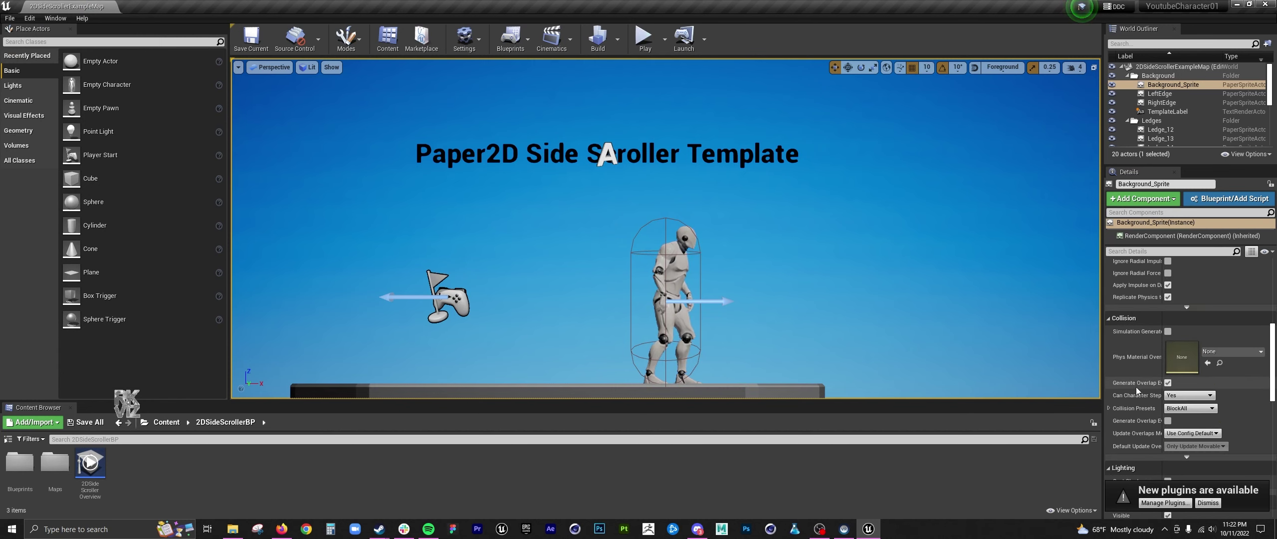
pyautogui.click(669, 272)
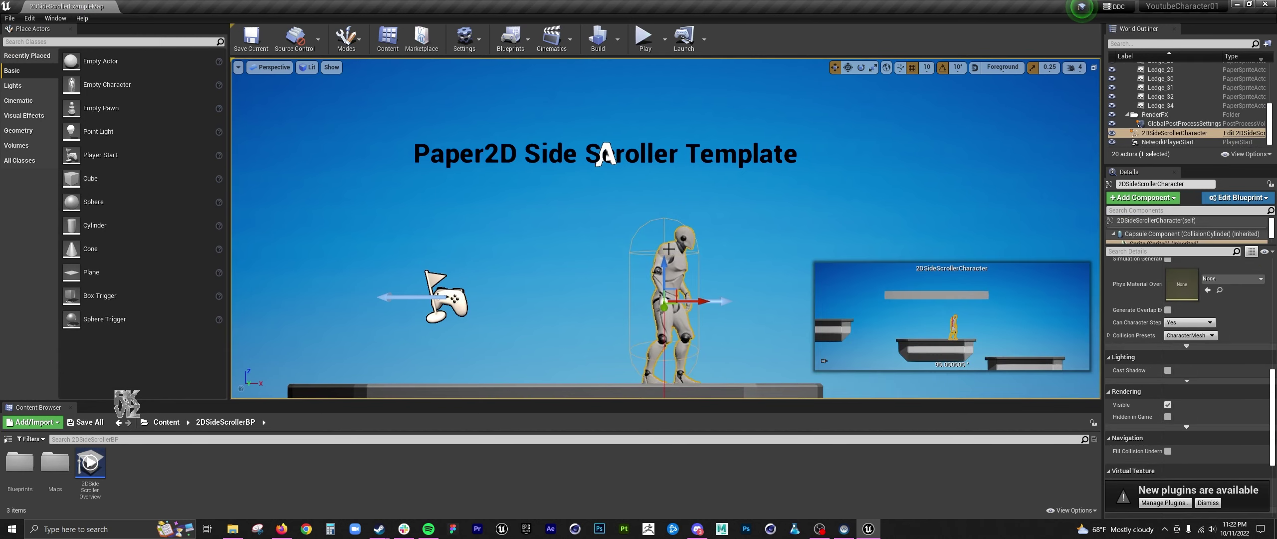
pyautogui.scroll(4, 1132, 309)
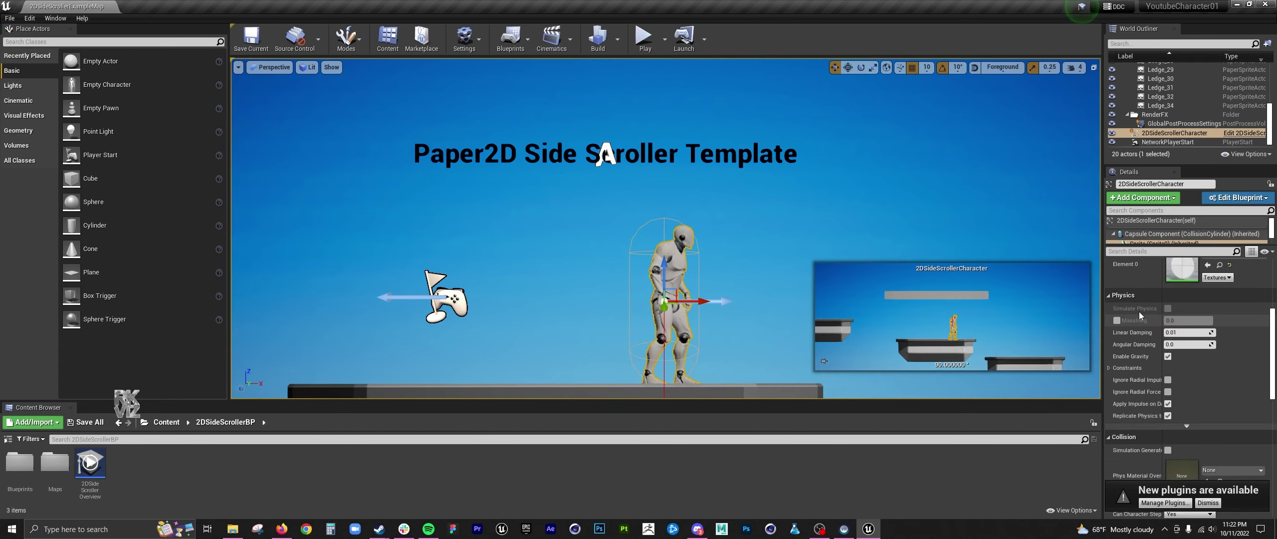
pyautogui.scroll(9, 1139, 312)
# Import the IDLE_SPRITE sprite sheet into the project's Textures folder
pyautogui.click(166, 422)
pyautogui.click(93, 468)
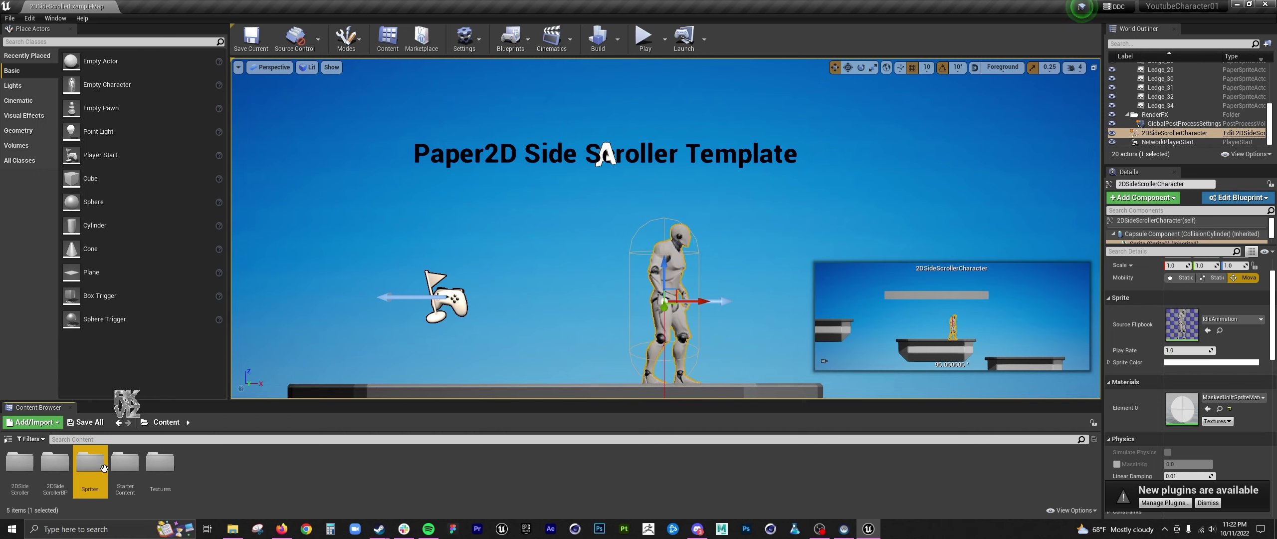
pyautogui.doubleClick(174, 474)
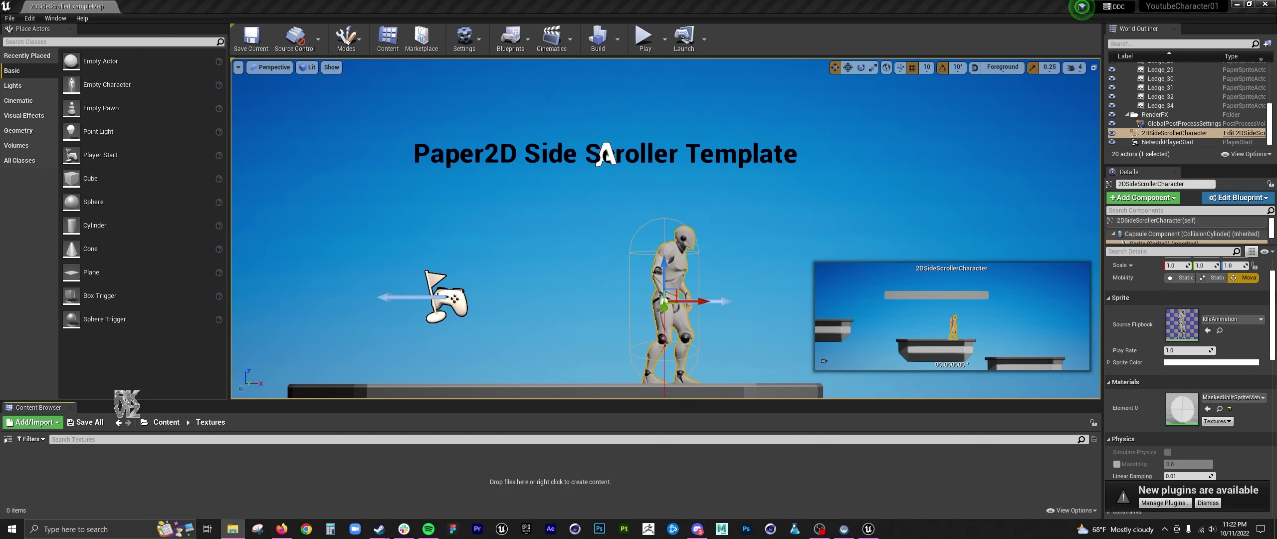
pyautogui.moveTo(279, 485); pyautogui.dragTo(279, 485)
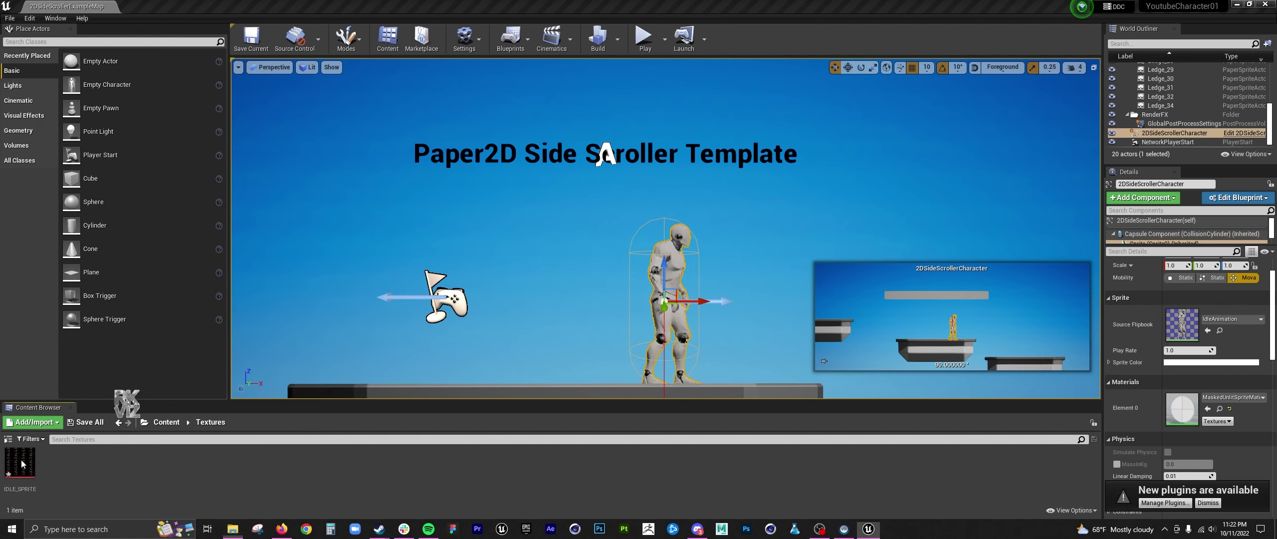
# Apply the Paper2D texture settings to the IDLE_SPRITE texture
pyautogui.rightClick(22, 464)
pyautogui.moveTo(96, 181)
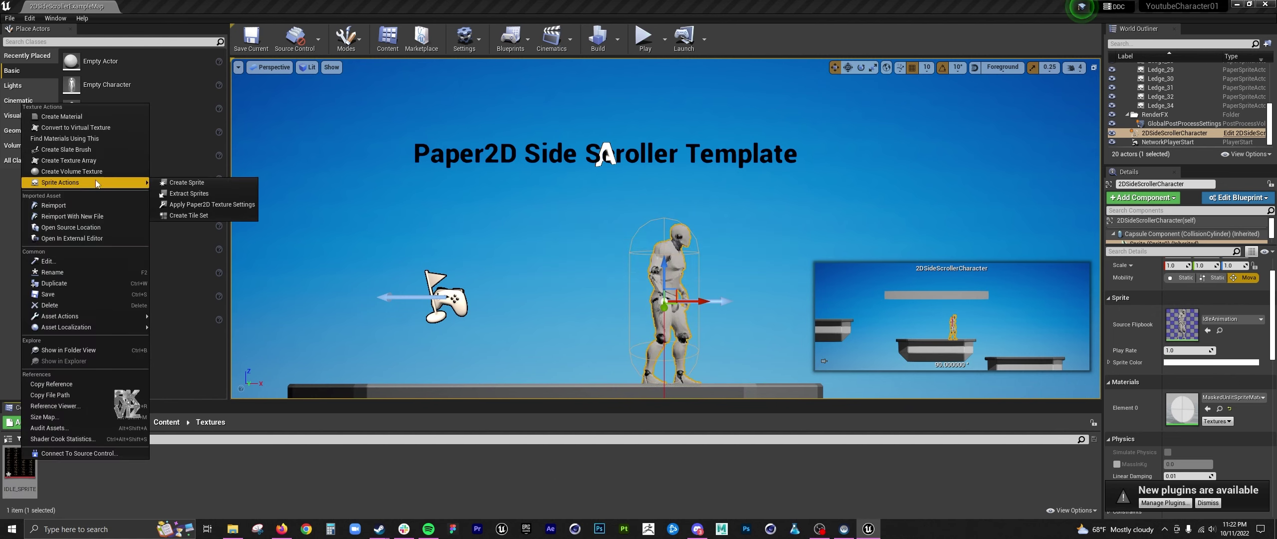
pyautogui.click(210, 206)
# Open sprite extraction for IDLE_SPRITE, check the detected frame outlines and set the extract mode to Grid
pyautogui.rightClick(24, 467)
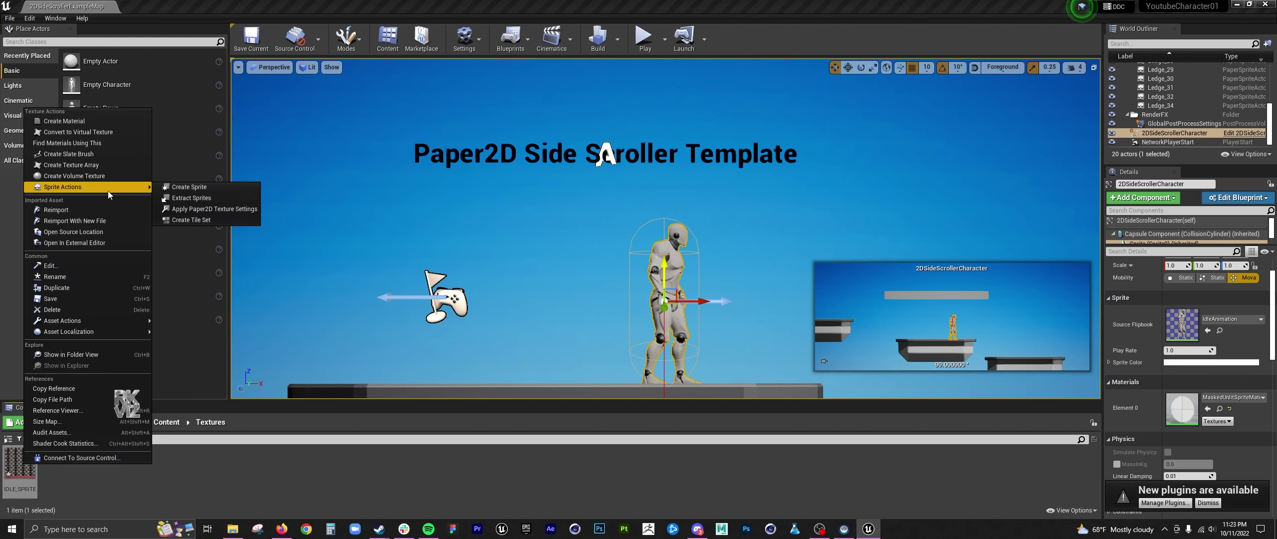
pyautogui.click(191, 198)
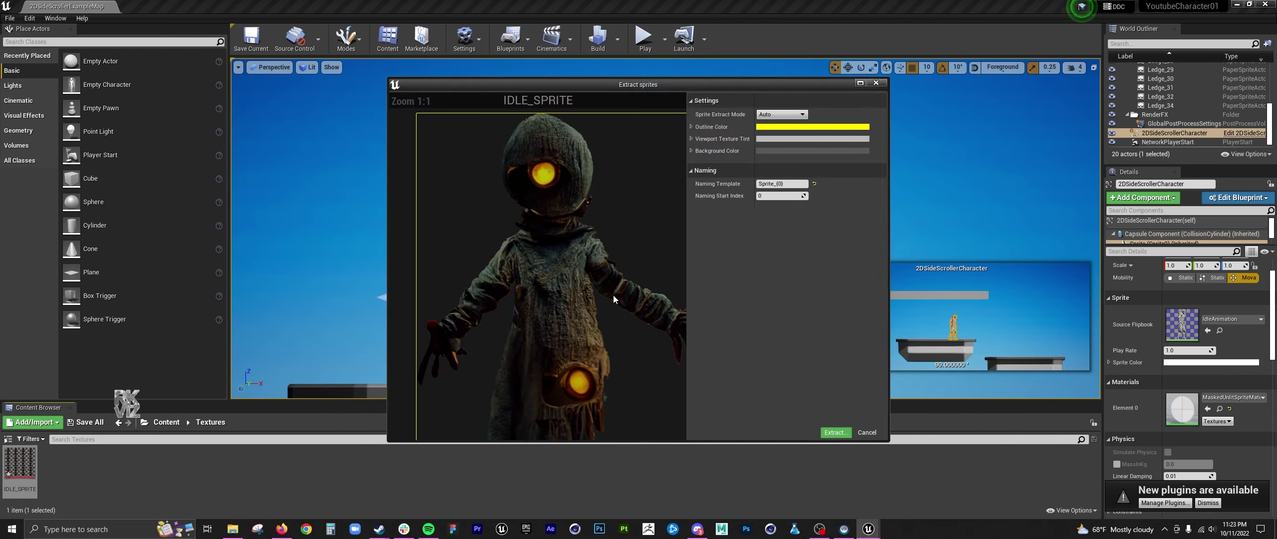
pyautogui.scroll(-7, 593, 288)
pyautogui.moveTo(608, 298); pyautogui.dragTo(630, 125)
pyautogui.scroll(6, 560, 234)
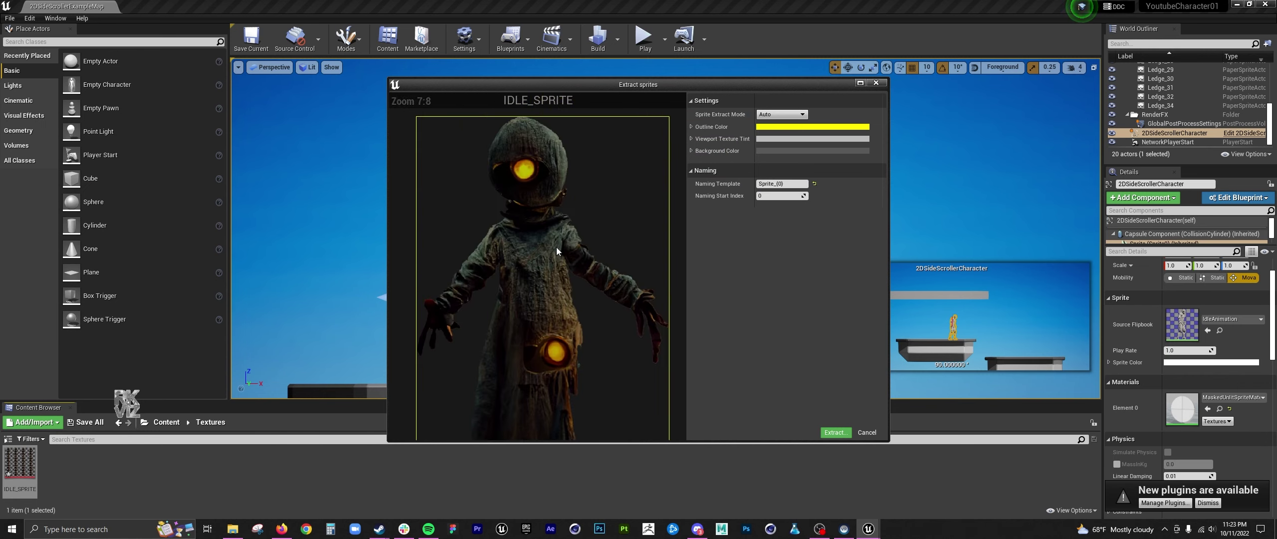
pyautogui.scroll(-5, 558, 245)
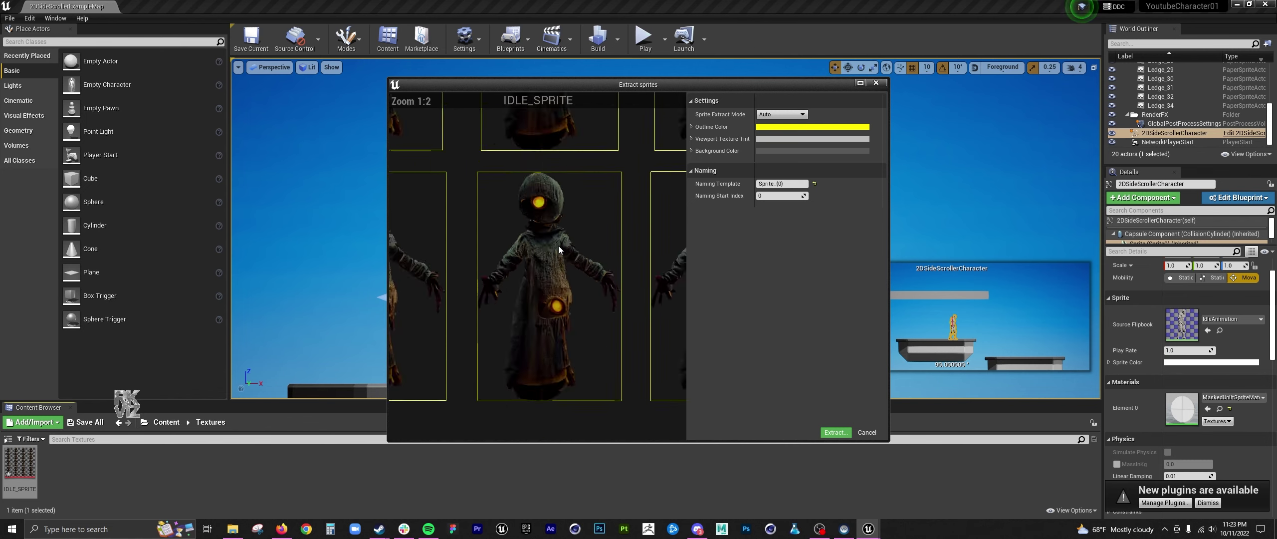
pyautogui.click(802, 117)
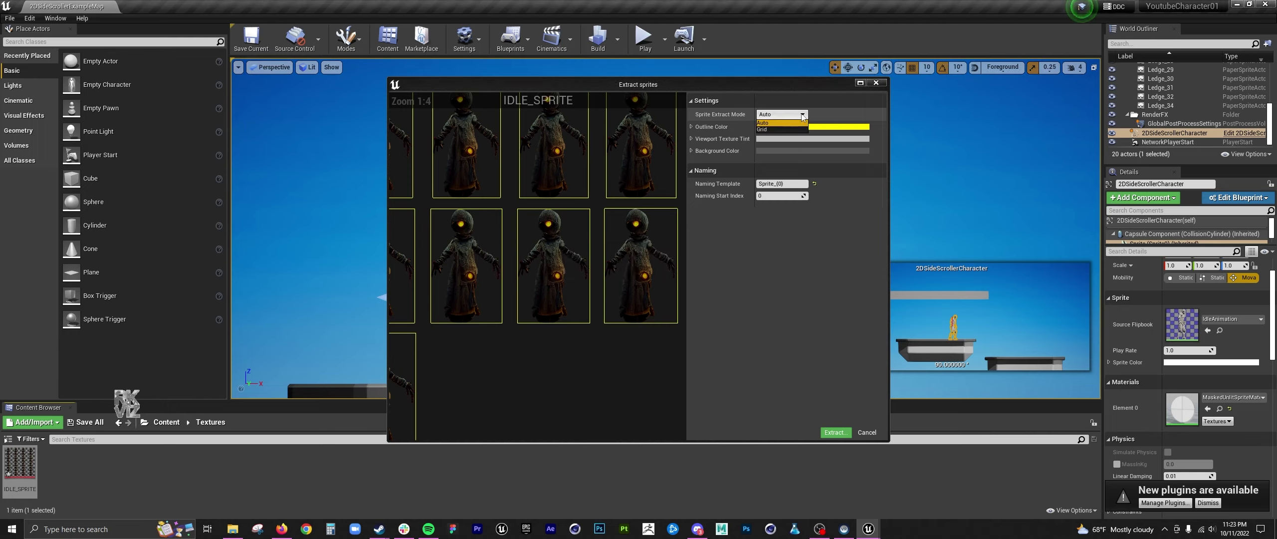
pyautogui.click(792, 129)
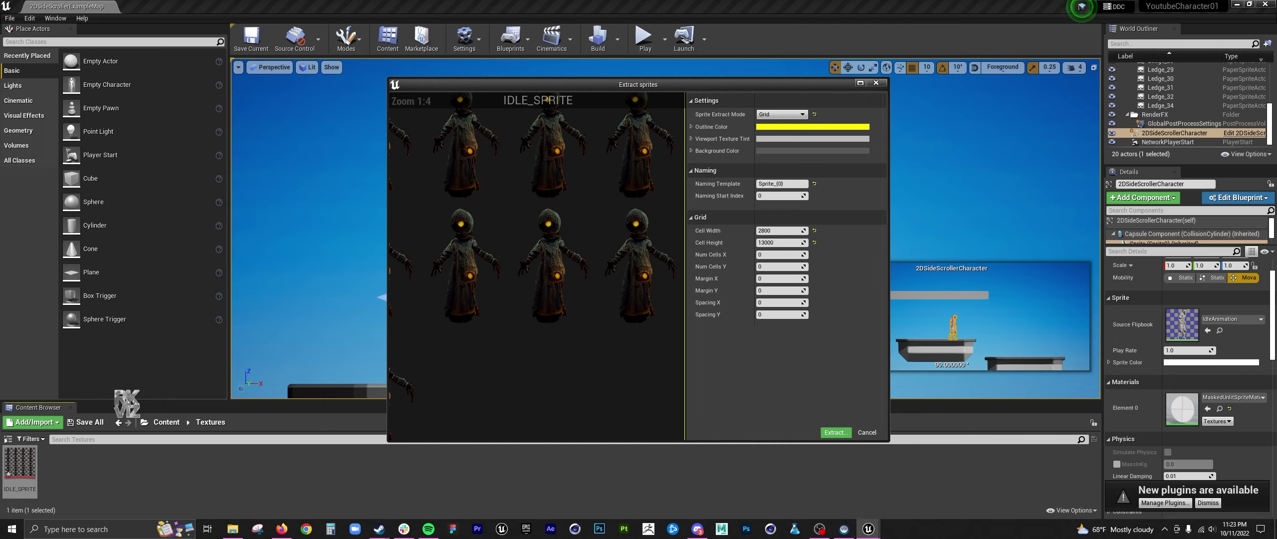
# Set the grid cell width to 700 and cell height to 1000, and extract the sprites
pyautogui.hotkey('alt', 'Tab')
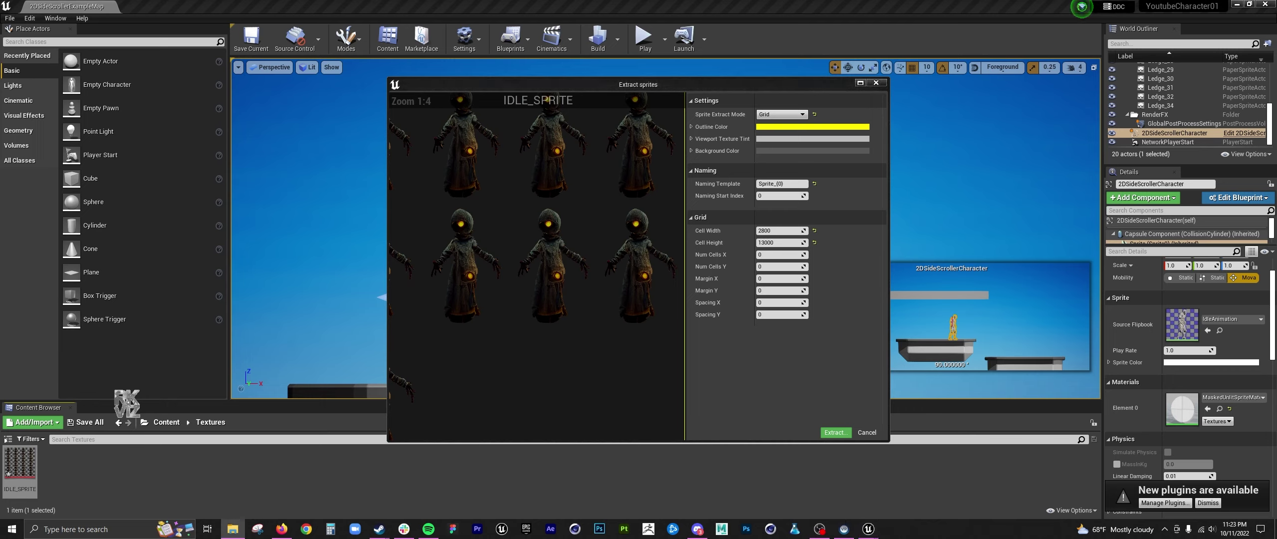
pyautogui.click(774, 230)
pyautogui.write('700')
pyautogui.click(767, 242)
pyautogui.write('1000')
pyautogui.press('Return')
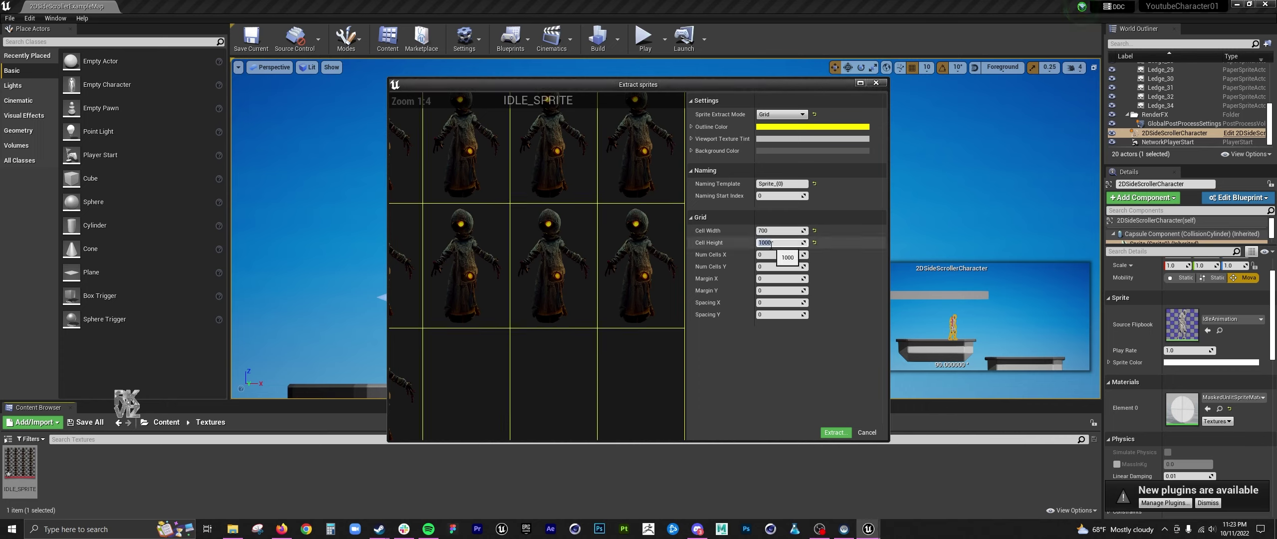
pyautogui.click(836, 432)
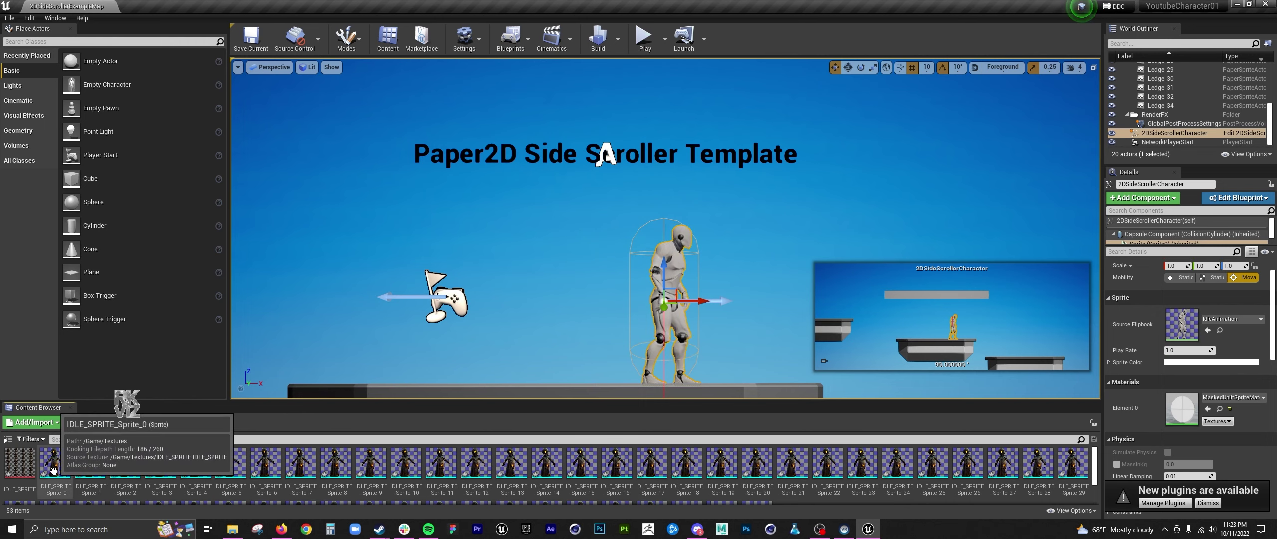
# Show the folder tree in an enlarged content browser and delete the three empty sprites at the end of the extracted set
pyautogui.click(7, 438)
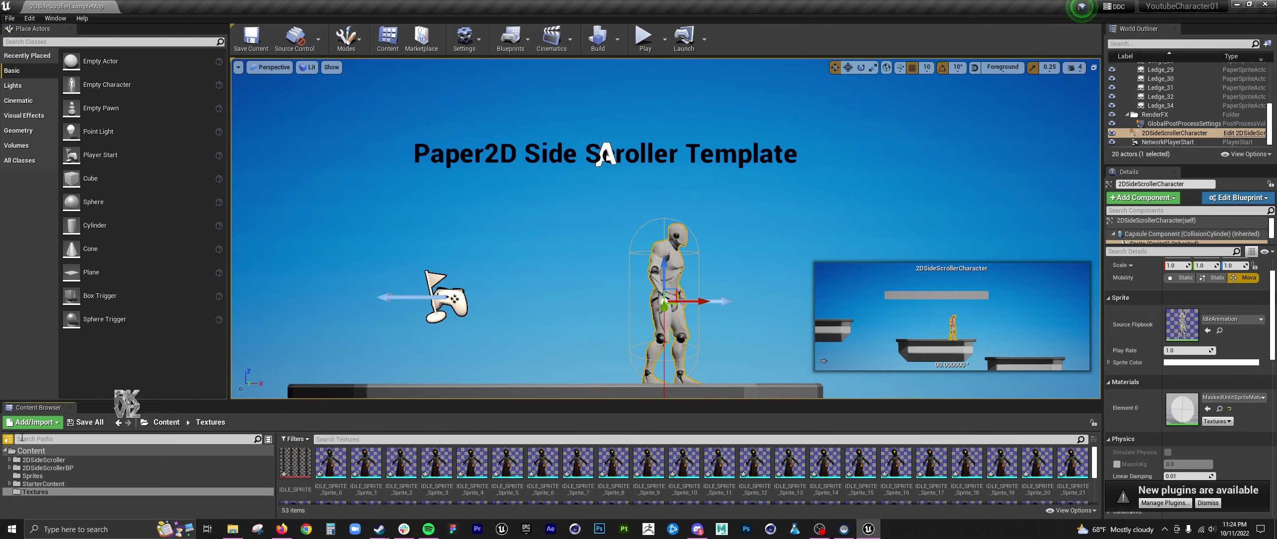
pyautogui.moveTo(239, 401); pyautogui.dragTo(239, 313)
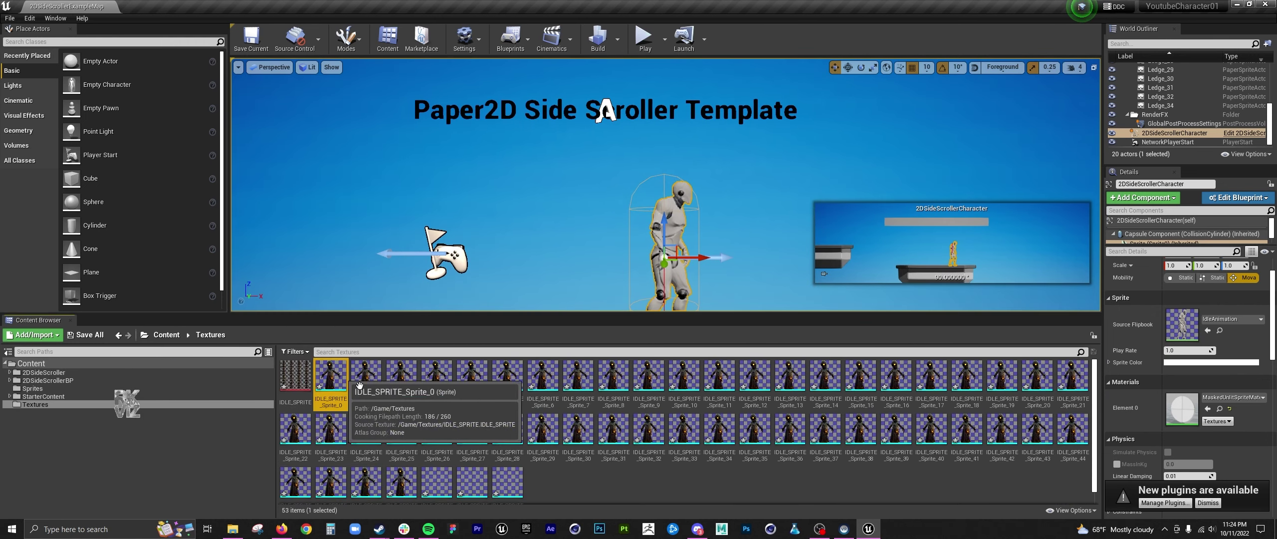
pyautogui.scroll(-1, 407, 406)
pyautogui.click(507, 468)
pyautogui.keyDown('shift'); pyautogui.click(437, 469); pyautogui.keyUp('shift')
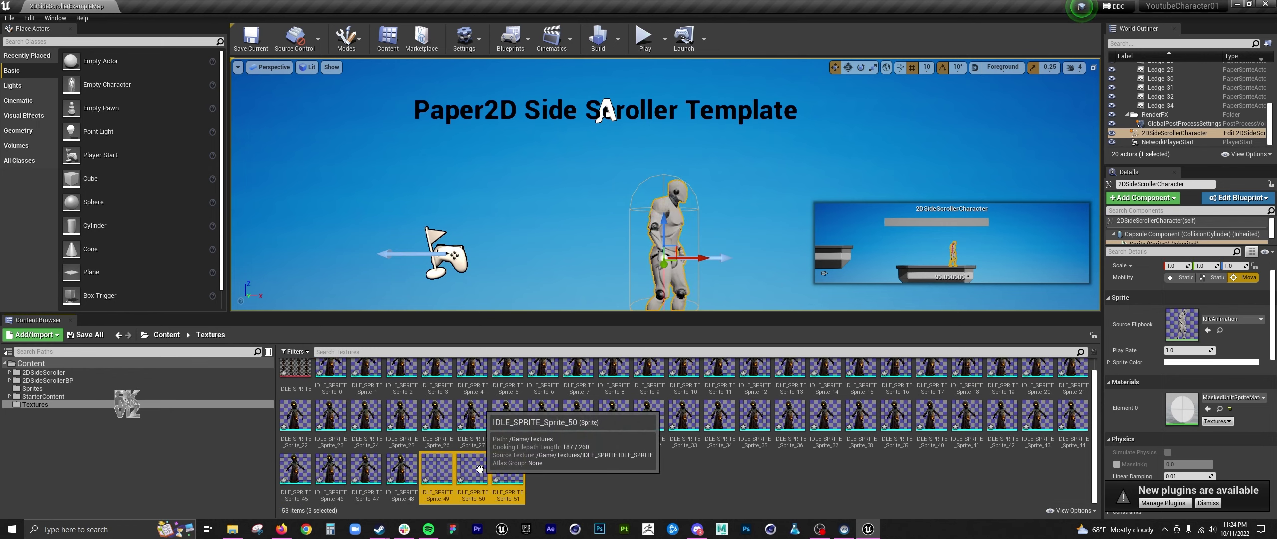
pyautogui.press('Delete')
pyautogui.click(570, 423)
# Move all the remaining extracted idle sprites from Textures into the Sprites folder
pyautogui.click(350, 390)
pyautogui.scroll(-1, 409, 480)
pyautogui.keyDown('shift'); pyautogui.click(409, 479); pyautogui.keyUp('shift')
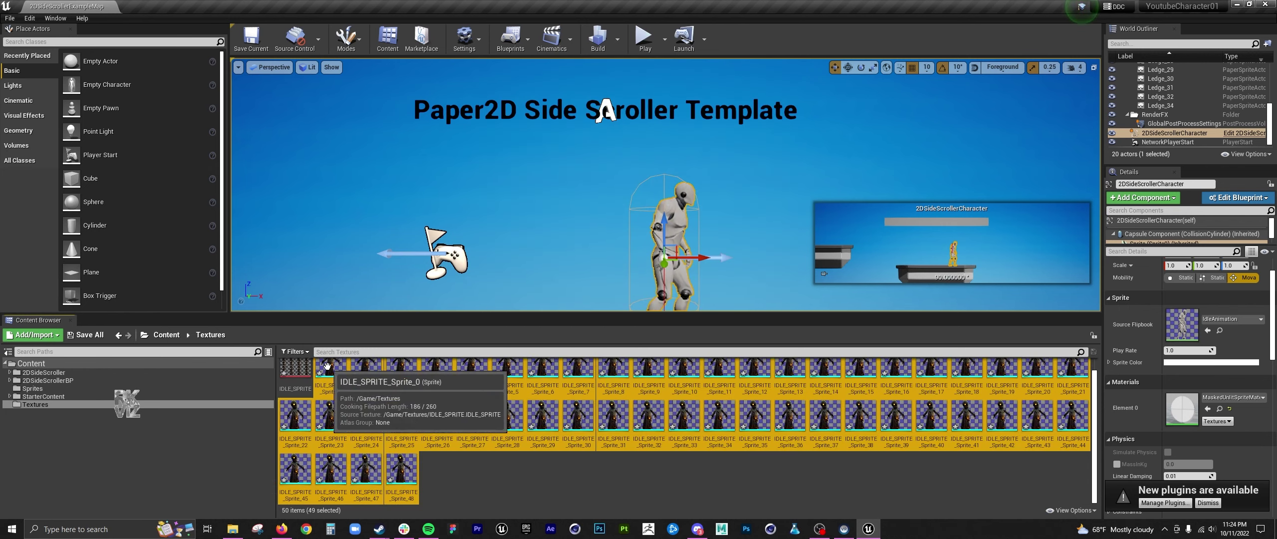
pyautogui.moveTo(327, 366); pyautogui.dragTo(32, 388)
pyautogui.click(55, 403)
# Create a folder named Idle inside Sprites and move the idle sprites into it
pyautogui.click(32, 388)
pyautogui.write('Idle')
pyautogui.press('Return')
pyautogui.moveTo(331, 377); pyautogui.dragTo(295, 376)
pyautogui.click(317, 394)
pyautogui.rightClick(41, 432)
pyautogui.click(76, 203)
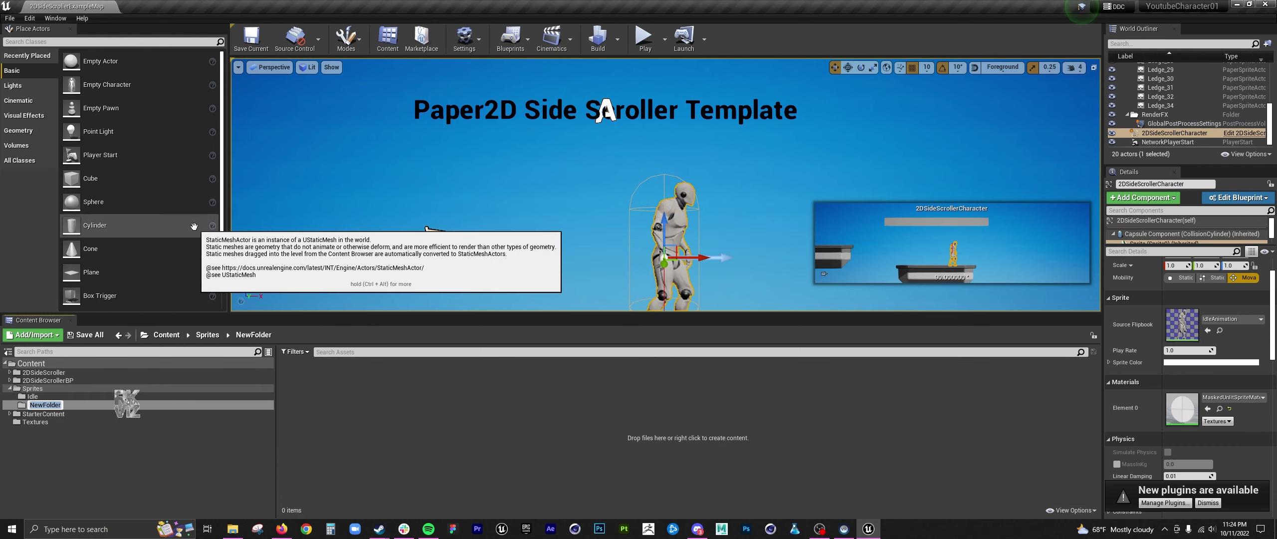
pyautogui.write('Flipbooks')
pyautogui.press('Return')
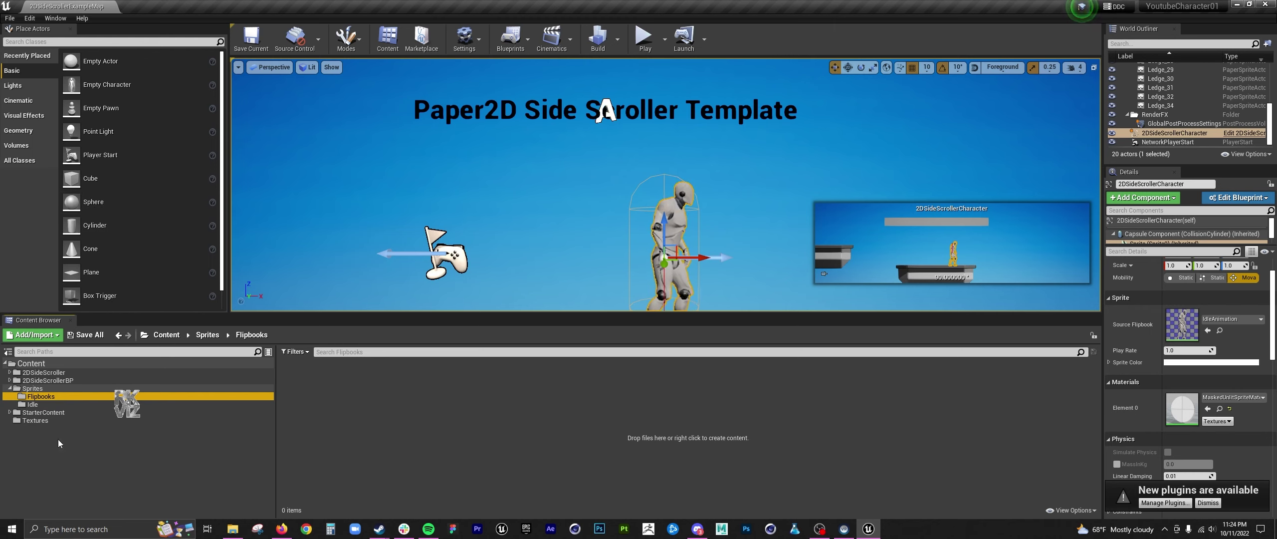
pyautogui.rightClick(52, 398)
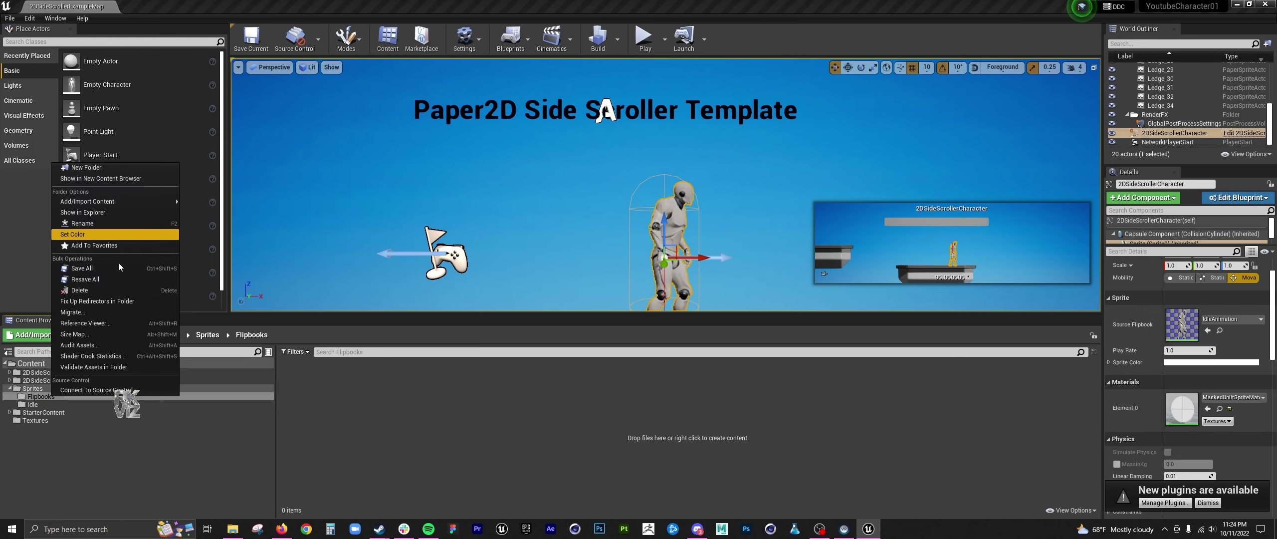
pyautogui.click(80, 290)
pyautogui.click(124, 316)
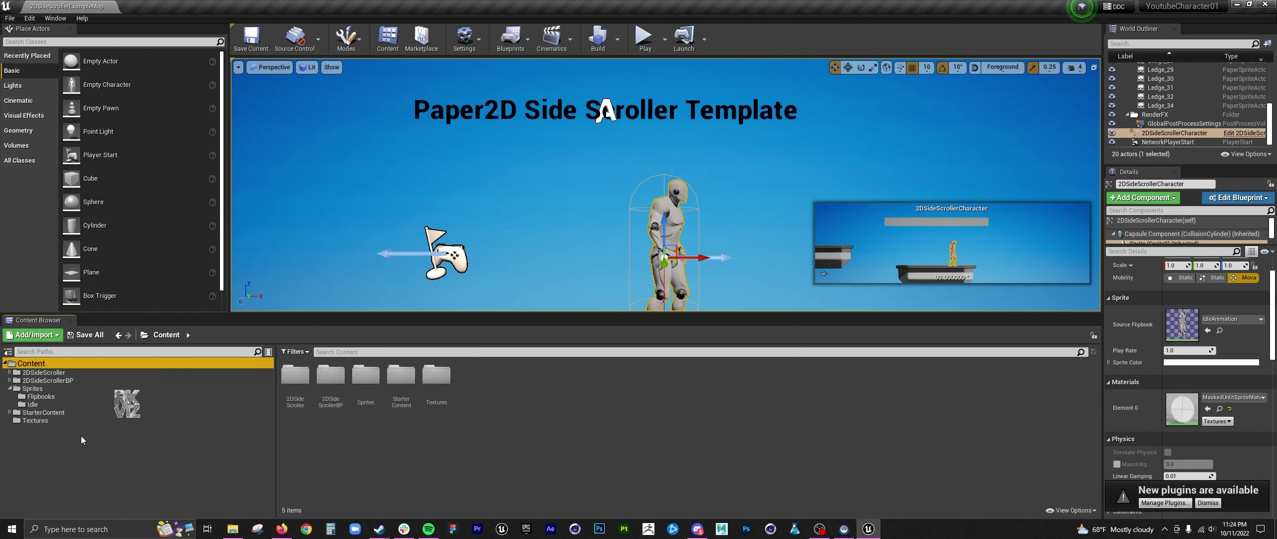
# Create a folder named Flipbooks directly under the Content root
pyautogui.rightClick(31, 364)
pyautogui.click(62, 379)
pyautogui.write('Flipbooks')
pyautogui.press('Return')
# Create a flipbook from all the sprites in the Idle folder and name it FB_IDLE_SPRITE
pyautogui.click(32, 404)
pyautogui.hotkey('ctrl', 'a')
pyautogui.rightClick(303, 374)
pyautogui.click(363, 138)
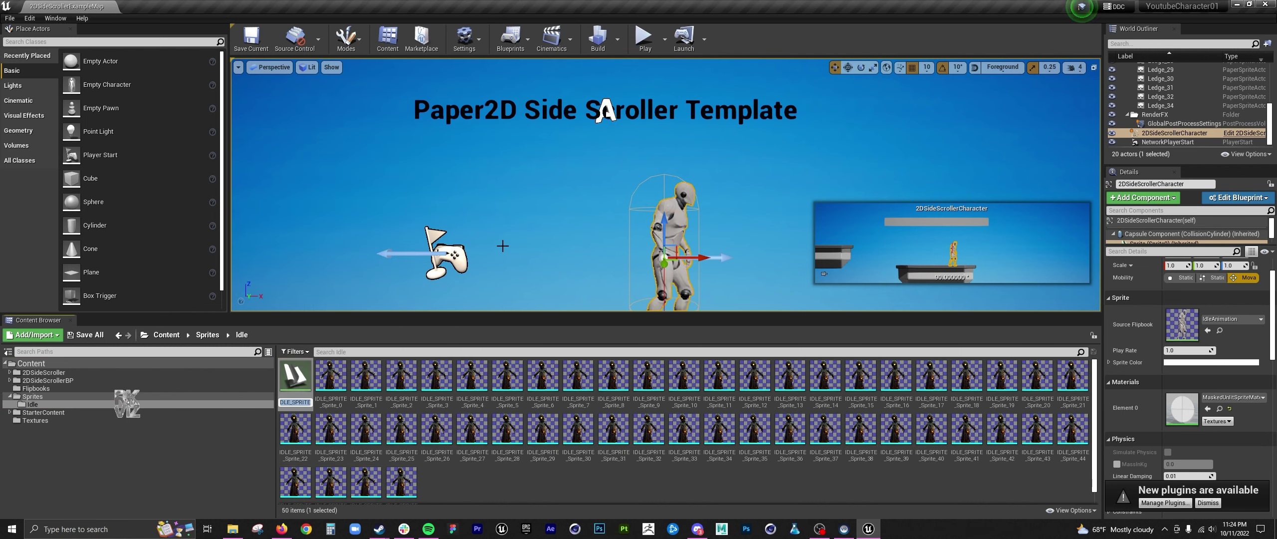
pyautogui.click(298, 403)
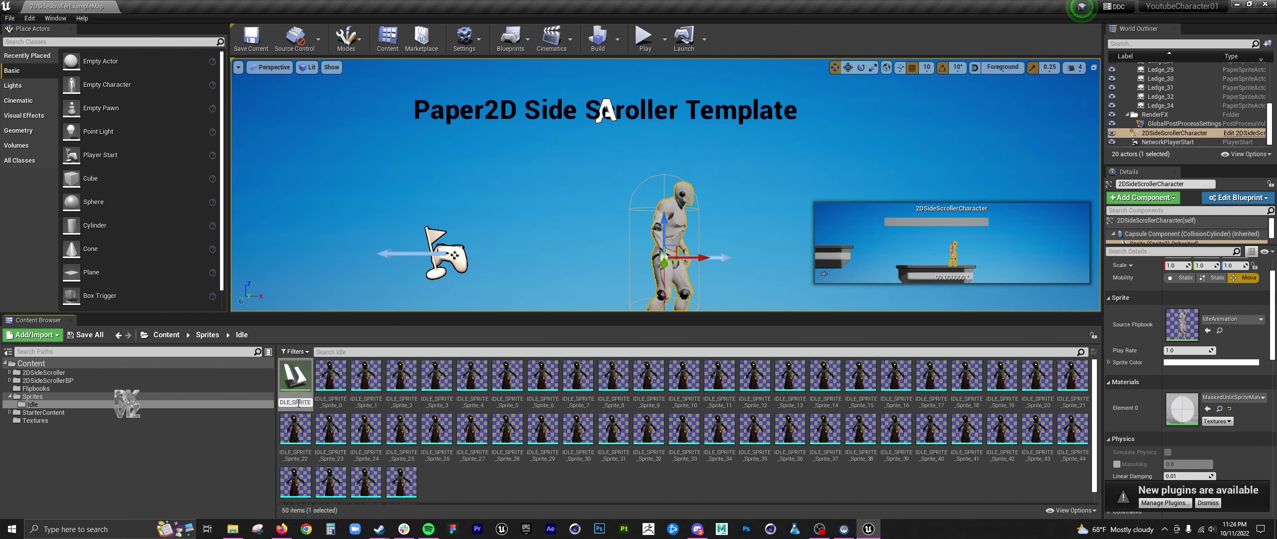
pyautogui.press('Home')
pyautogui.write('FB_')
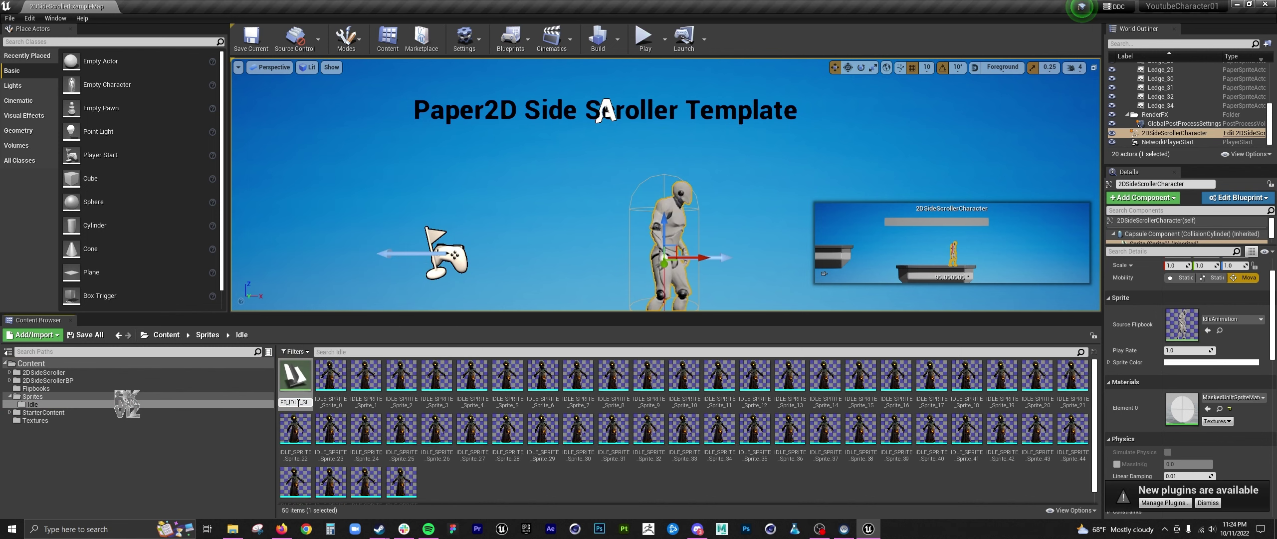
pyautogui.press('Return')
# Move the FB_IDLE_SPRITE flipbook into the Flipbooks folder and assign it as the 2DSideScrollerCharacter's Source Flipbook
pyautogui.moveTo(295, 375); pyautogui.dragTo(36, 388)
pyautogui.click(56, 403)
pyautogui.click(36, 388)
pyautogui.moveTo(296, 375); pyautogui.dragTo(1182, 324)
pyautogui.scroll(-8, 648, 166)
pyautogui.scroll(-5, 647, 167)
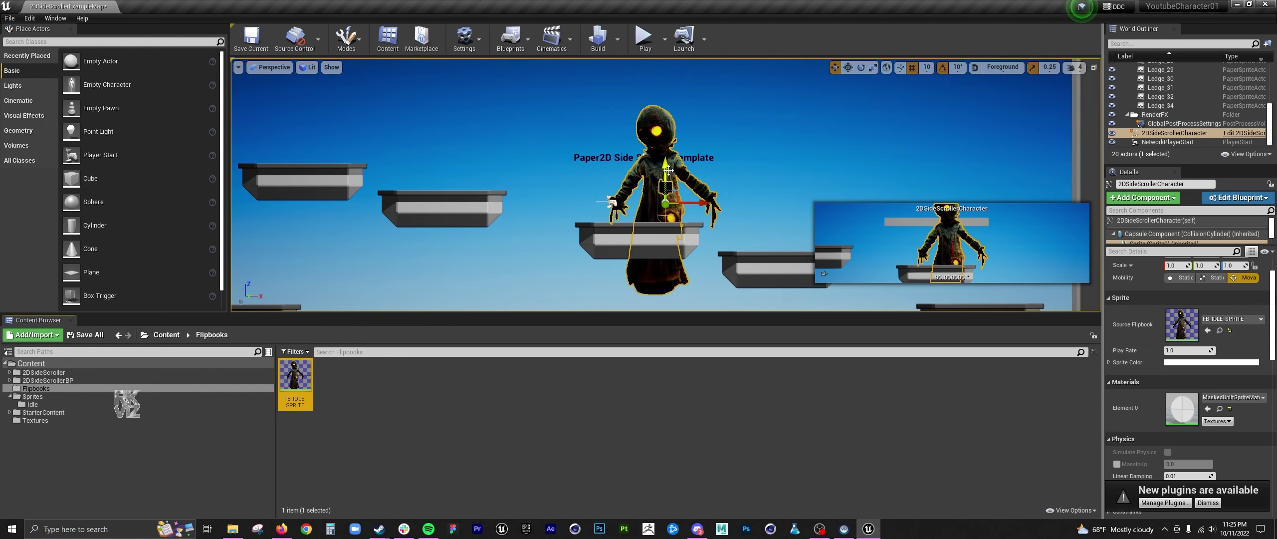
# Try scaling the 2DSideScrollerCharacter, changing its Y scale to -2.0 and its X scale to 0.68
pyautogui.rightClick(647, 167)
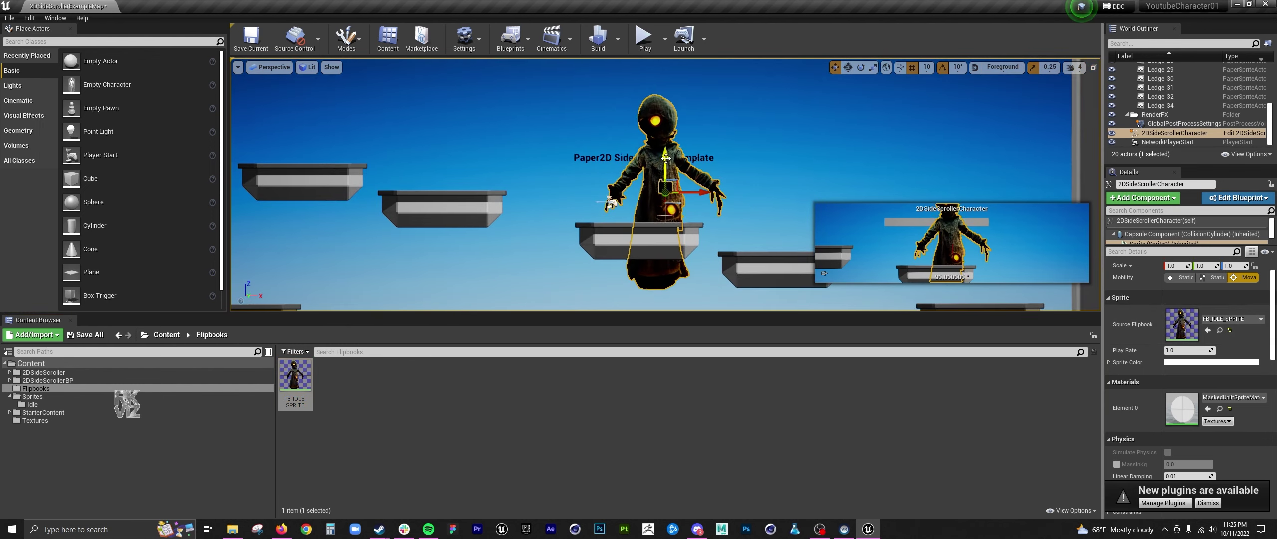
pyautogui.press('r')
pyautogui.moveTo(665, 193); pyautogui.dragTo(666, 159)
pyautogui.scroll(3, 1187, 309)
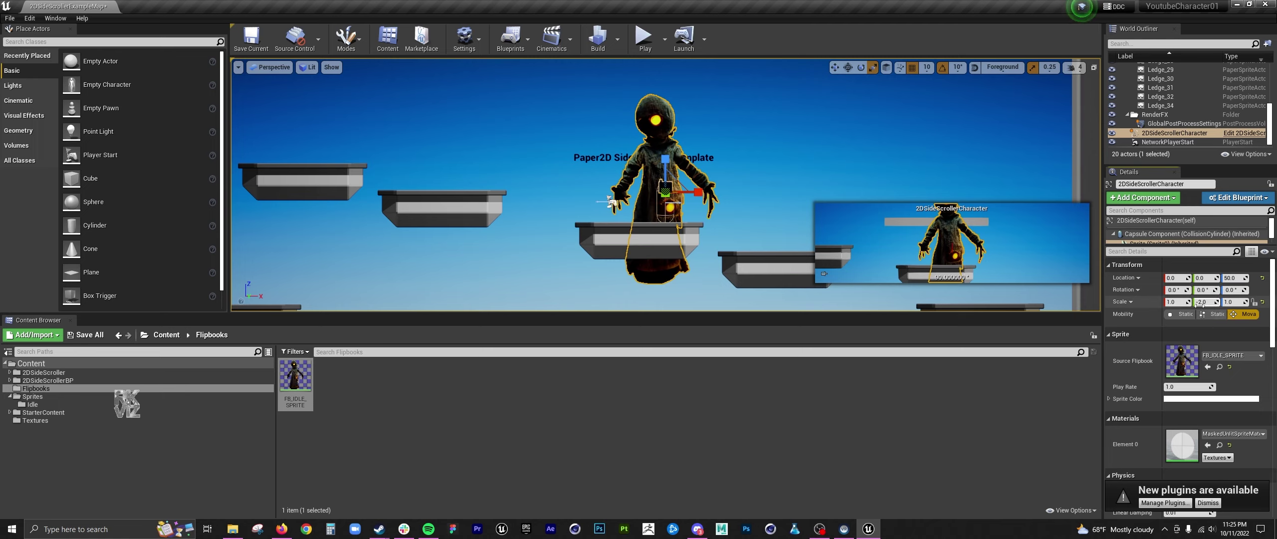
pyautogui.moveTo(1176, 302)
pyautogui.mouseDown()
pyautogui.moveTo(1165, 302)
pyautogui.moveTo(1181, 302)
pyautogui.mouseUp()
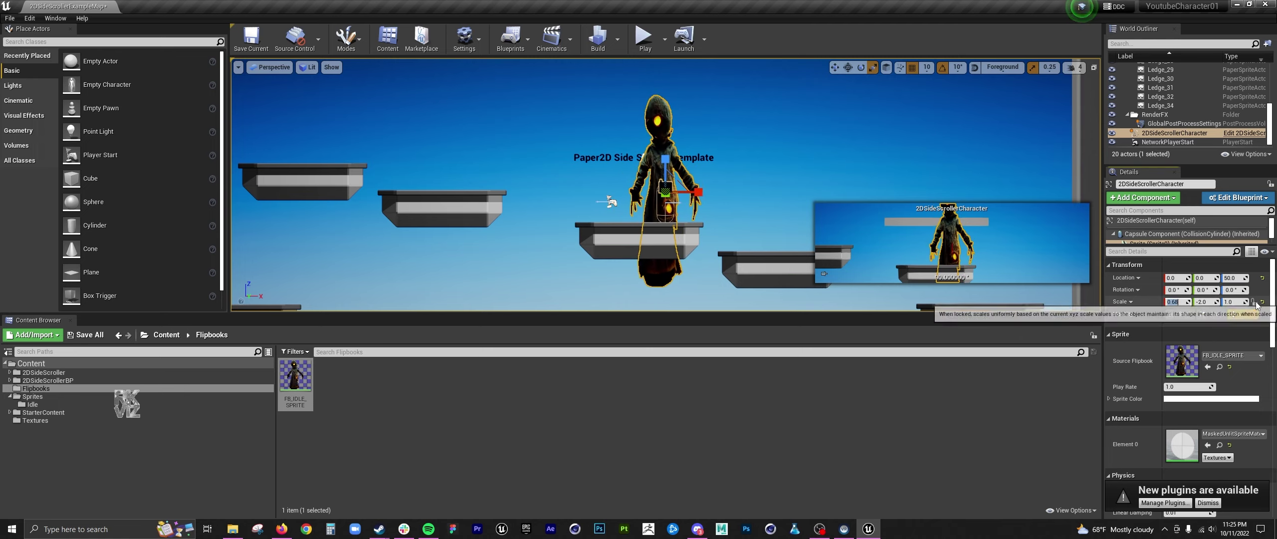
# Set the character's X and Y scale to 1.0
pyautogui.click(1204, 302)
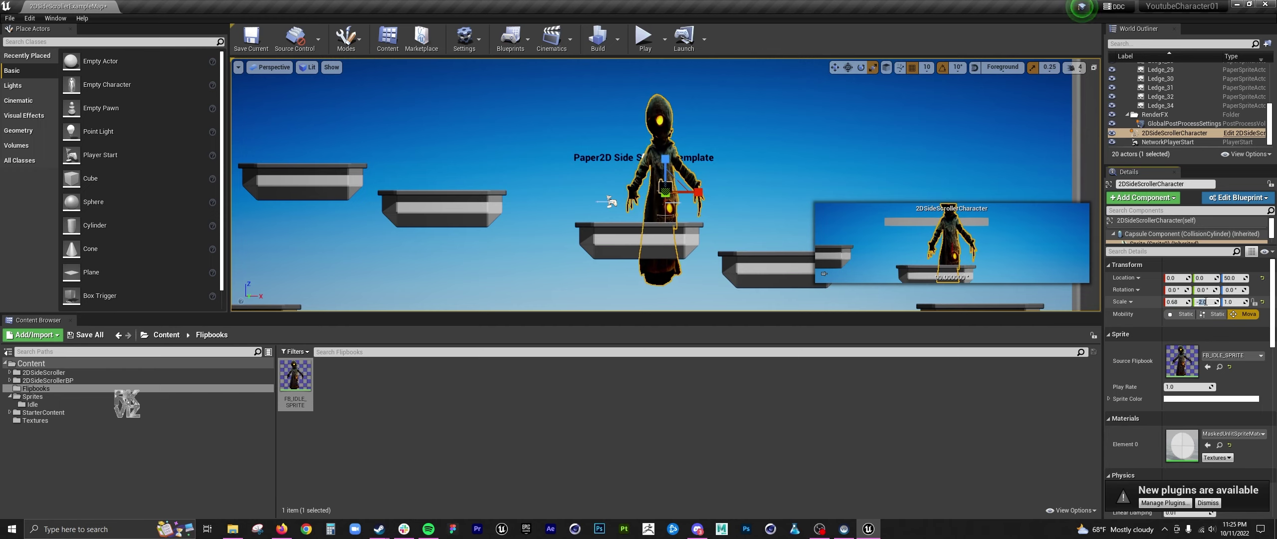
pyautogui.write('1')
pyautogui.click(1180, 302)
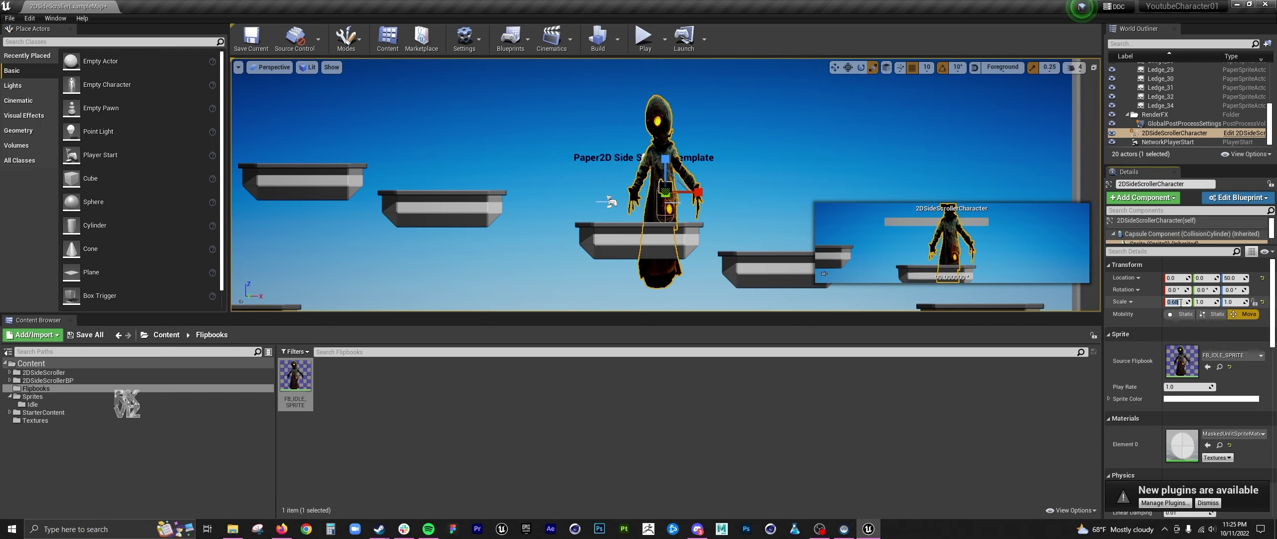
pyautogui.write('1')
pyautogui.press('Return')
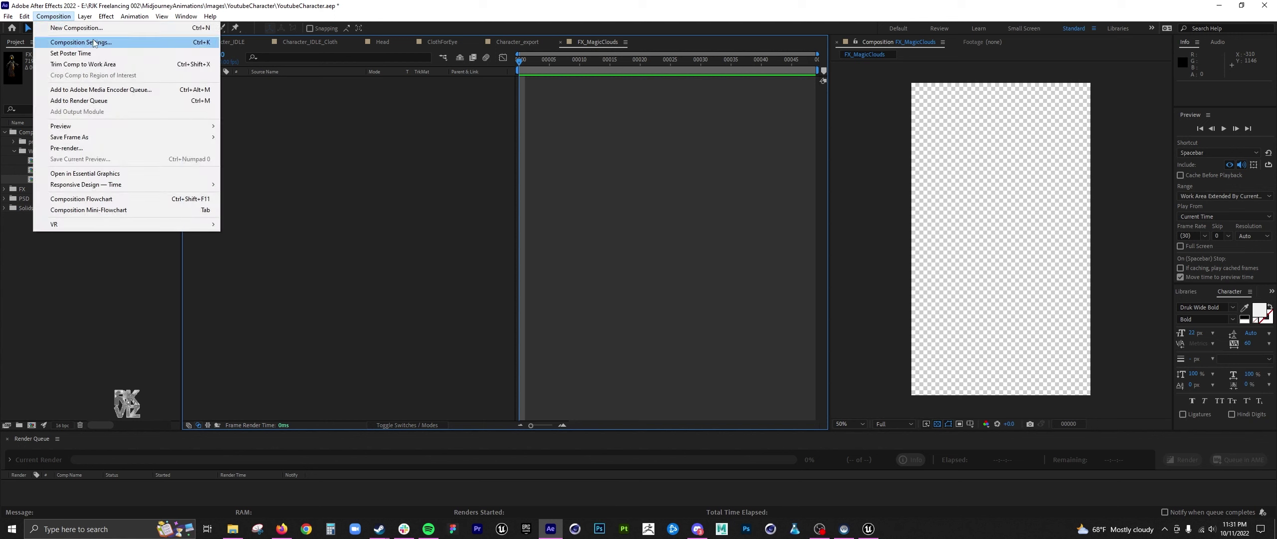
# In After Effects, set the height of the FX_MagicClouds composition to 1000 px
pyautogui.click(75, 40)
pyautogui.write('1000')
pyautogui.press('Return')
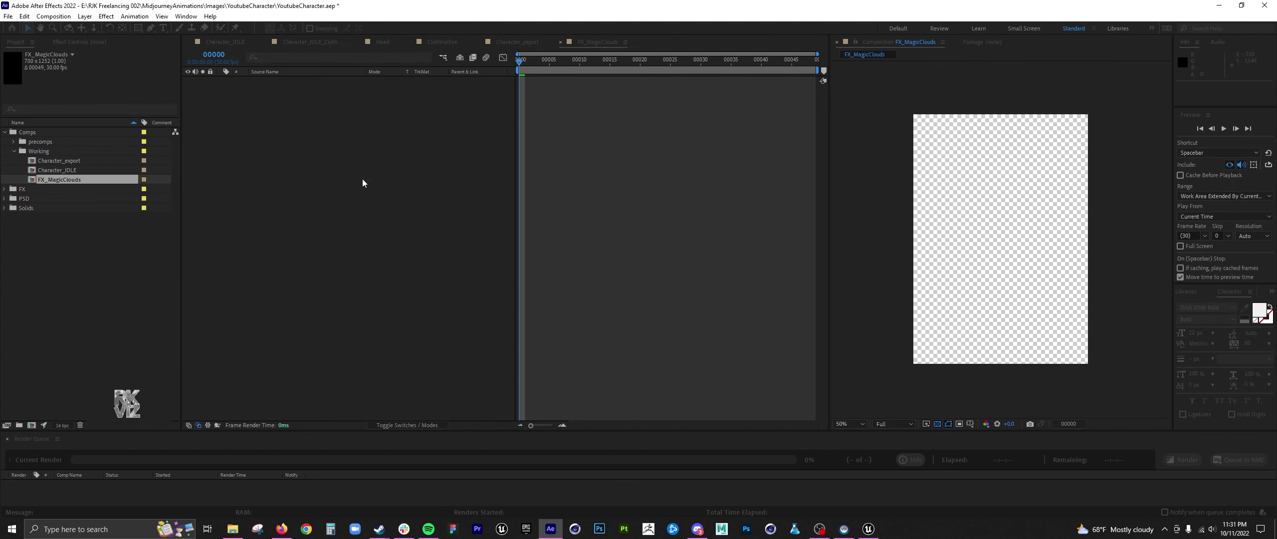
# Resize the FX_MagicClouds composition to 600 by 600 px
pyautogui.click(53, 16)
pyautogui.click(83, 42)
pyautogui.click(280, 172)
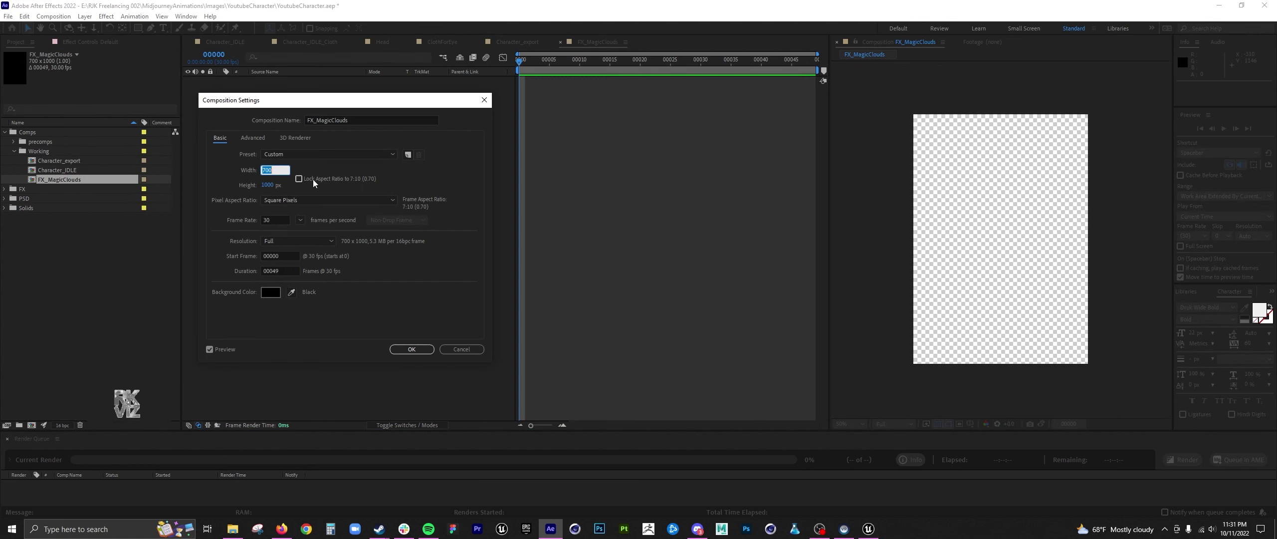
pyautogui.write('500')
pyautogui.press('Tab')
pyautogui.write('5')
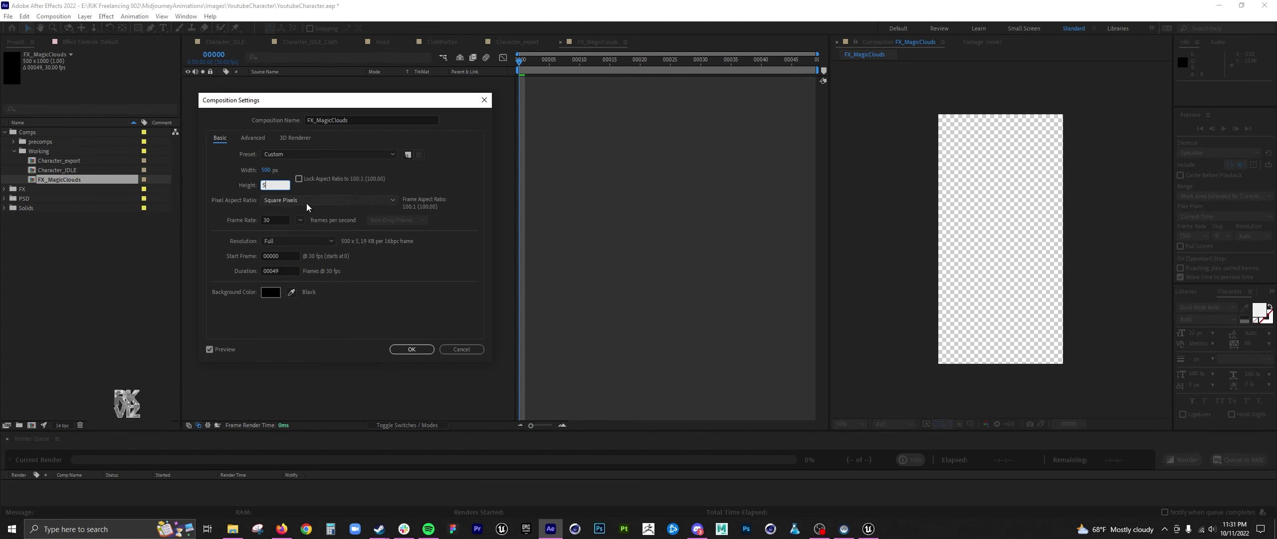
pyautogui.write('00')
pyautogui.click(265, 170)
pyautogui.write('600')
pyautogui.press('Return')
# Add a black solid layer to the composition and apply the Turbulent Noise effect to it
pyautogui.hotkey('ctrl', 'y')
pyautogui.click(322, 282)
pyautogui.press('Return')
pyautogui.press('Return')
pyautogui.click(107, 17)
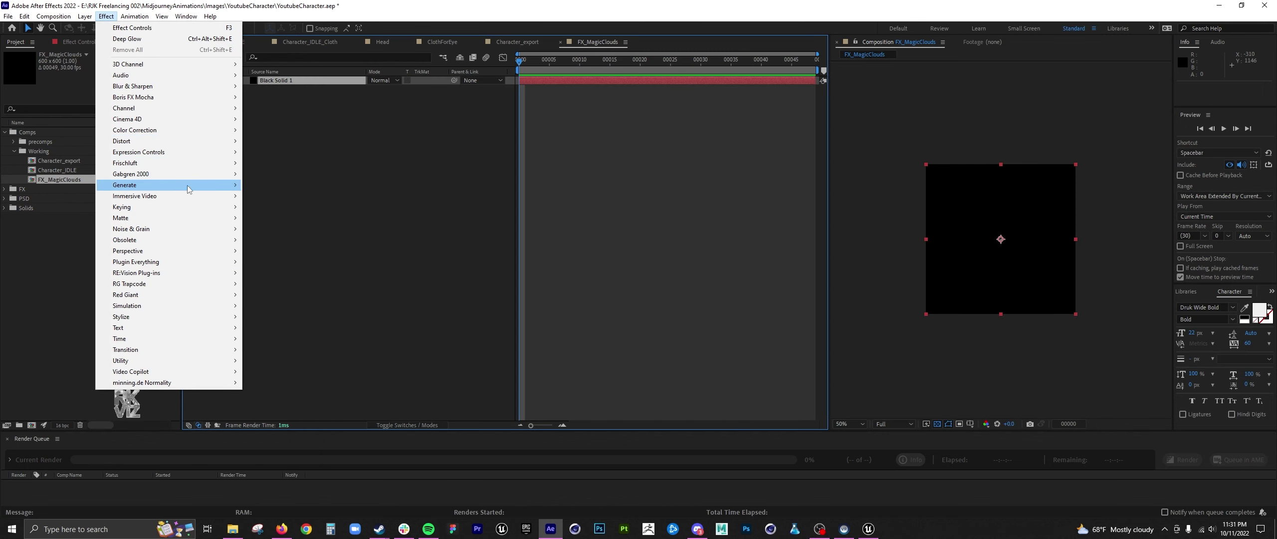
pyautogui.moveTo(190, 230)
pyautogui.click(300, 349)
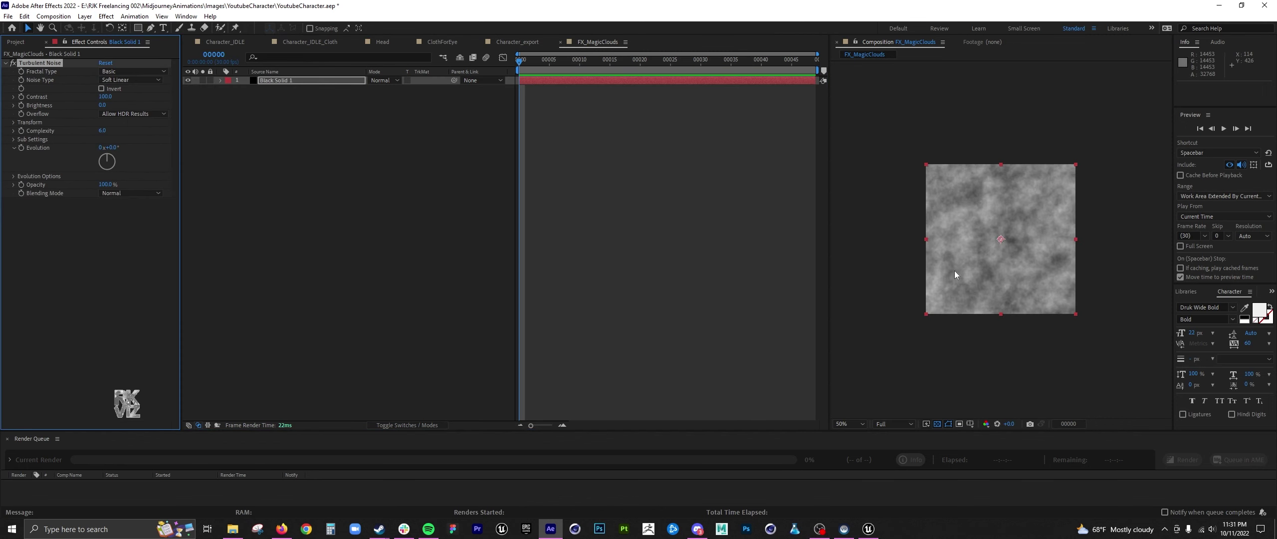
# Raise the Turbulent Noise contrast to about 272 and lower its brightness below zero
pyautogui.press('/')
pyautogui.click(14, 122)
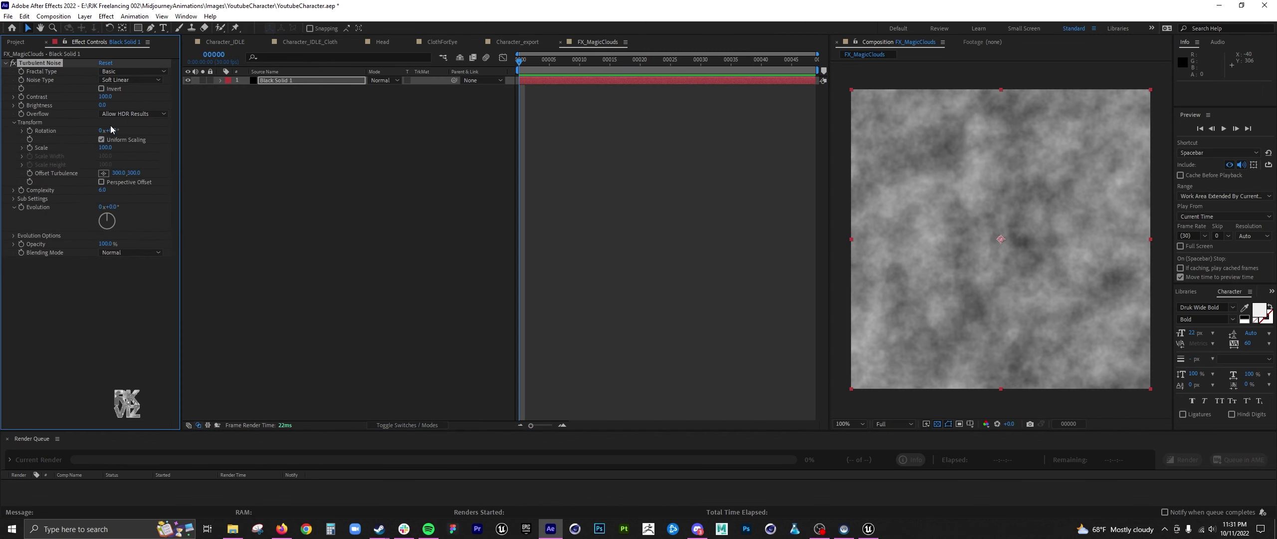
pyautogui.moveTo(105, 97); pyautogui.dragTo(191, 97)
pyautogui.moveTo(102, 105); pyautogui.dragTo(91, 105)
pyautogui.click(21, 148)
# Try the Swirly, Strings and Threads fractal types on the Turbulent Noise effect
pyautogui.click(120, 72)
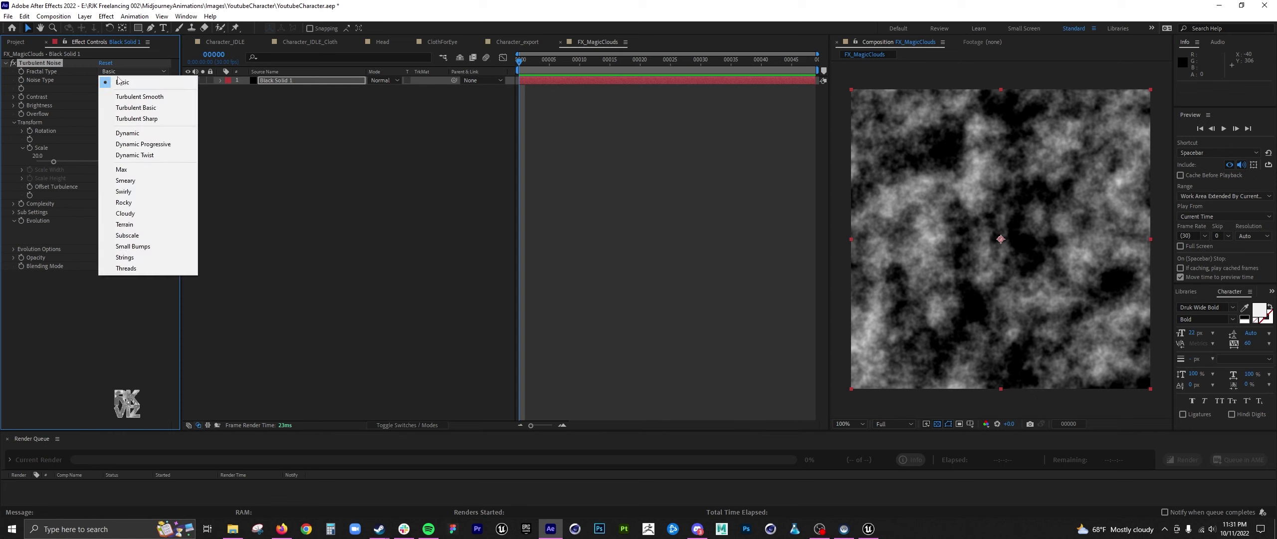
pyautogui.click(148, 191)
pyautogui.click(132, 71)
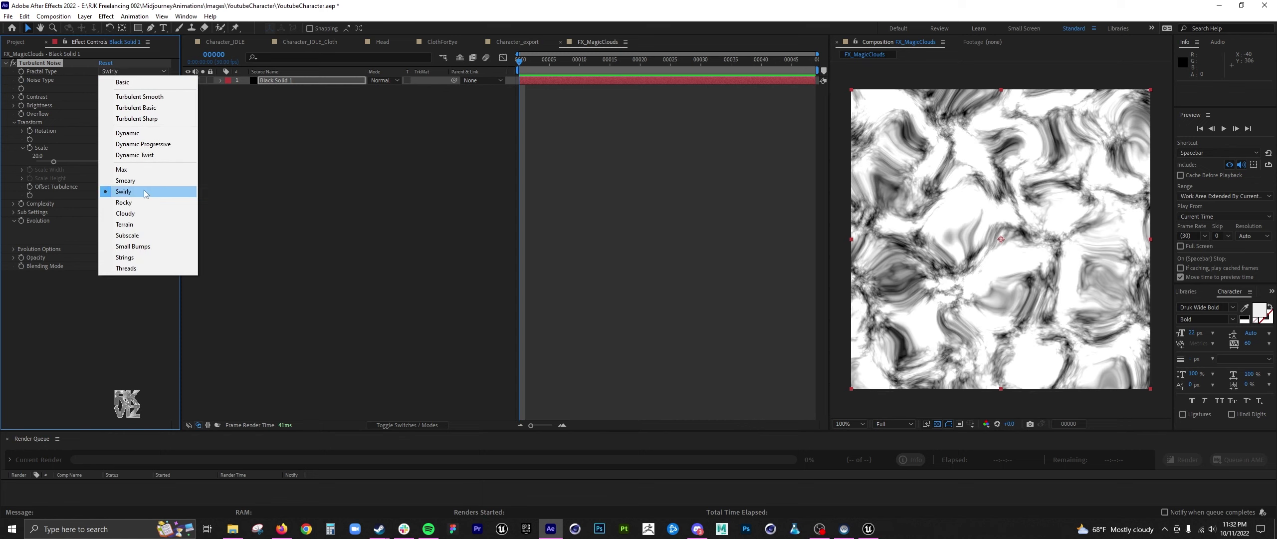
pyautogui.click(144, 253)
pyautogui.click(132, 72)
pyautogui.click(144, 262)
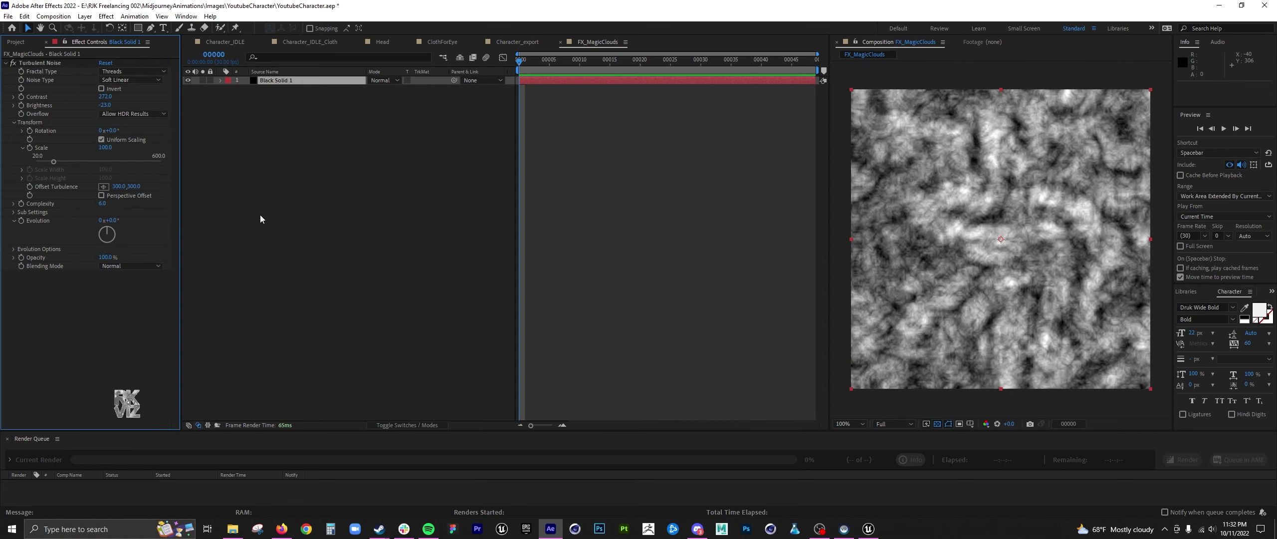
# Set the noise scale to about 117 and try further fractal types, including Small Bumps and Turbulent Basic
pyautogui.moveTo(53, 162)
pyautogui.mouseDown()
pyautogui.moveTo(40, 162)
pyautogui.moveTo(57, 161)
pyautogui.mouseUp()
pyautogui.click(121, 72)
pyautogui.click(133, 246)
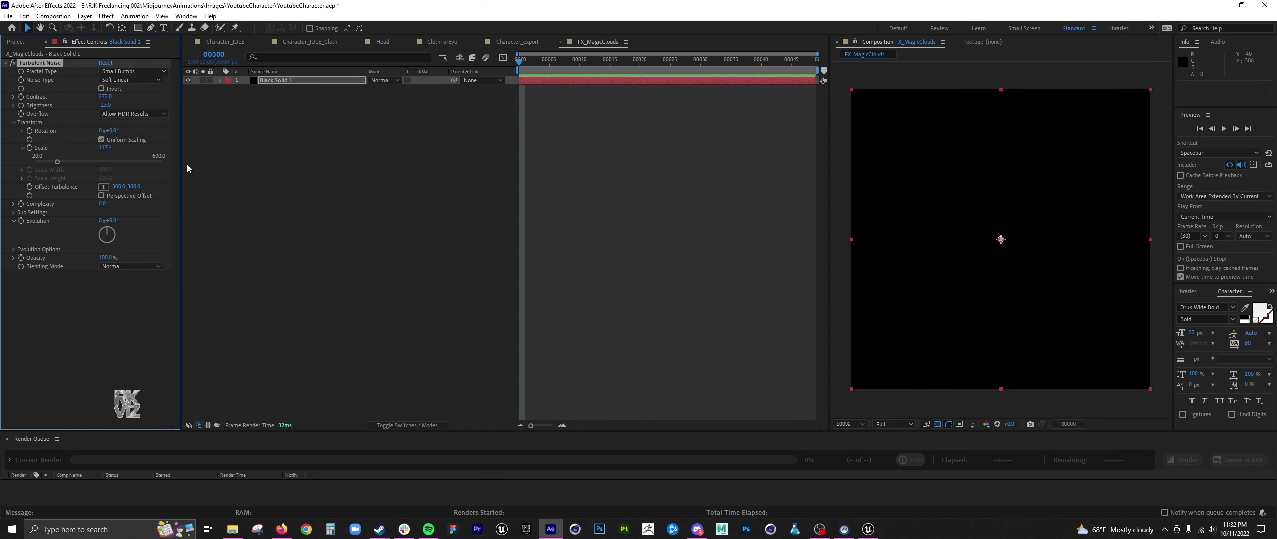
pyautogui.click(132, 72)
pyautogui.click(135, 108)
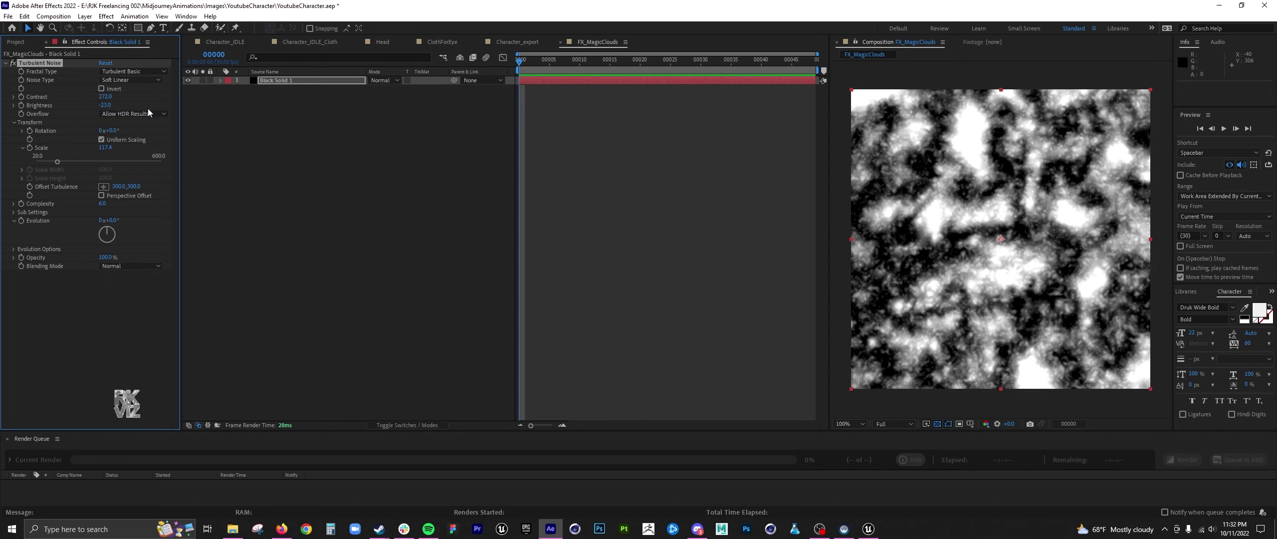
pyautogui.click(141, 74)
pyautogui.click(145, 187)
# Set the noise to the Cloudy fractal type with a contrast of about 64 and a scale of about 105
pyautogui.click(143, 72)
pyautogui.click(166, 203)
pyautogui.moveTo(105, 97)
pyautogui.mouseDown()
pyautogui.moveTo(4, 107)
pyautogui.moveTo(111, 106)
pyautogui.moveTo(102, 97)
pyautogui.mouseUp()
pyautogui.moveTo(57, 162); pyautogui.dragTo(54, 162)
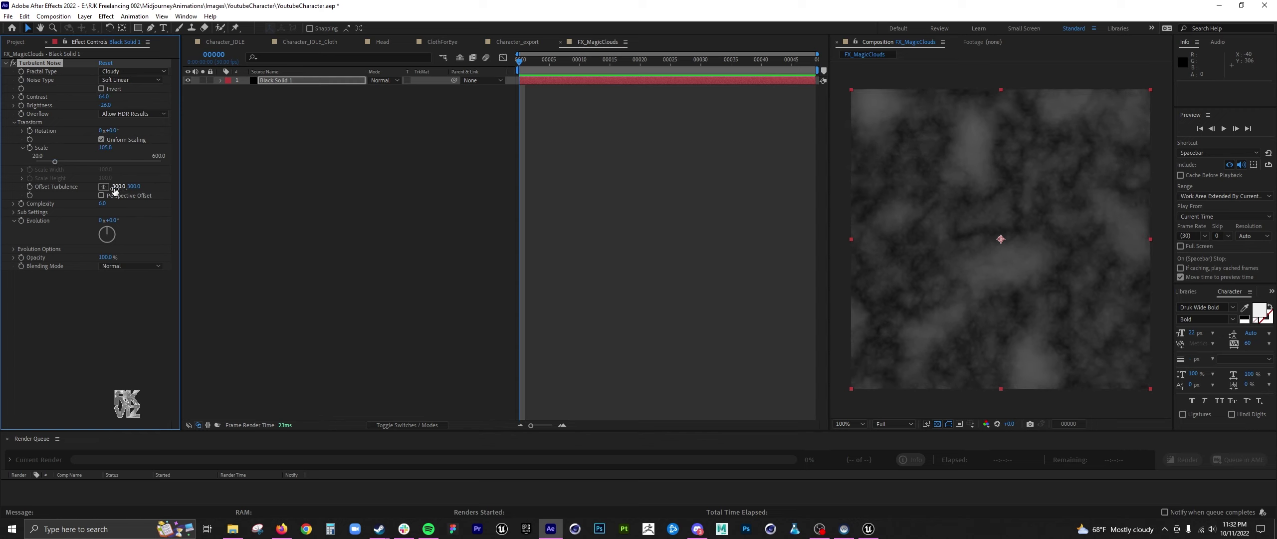
# Animate the noise's Offset Turbulence upward to about 306, -330 at frame 48 and preview the motion
pyautogui.moveTo(549, 59); pyautogui.dragTo(809, 59)
pyautogui.scroll(-1, 999, 172)
pyautogui.moveTo(1002, 167); pyautogui.dragTo(1003, 81)
pyautogui.moveTo(809, 61); pyautogui.dragTo(403, 89)
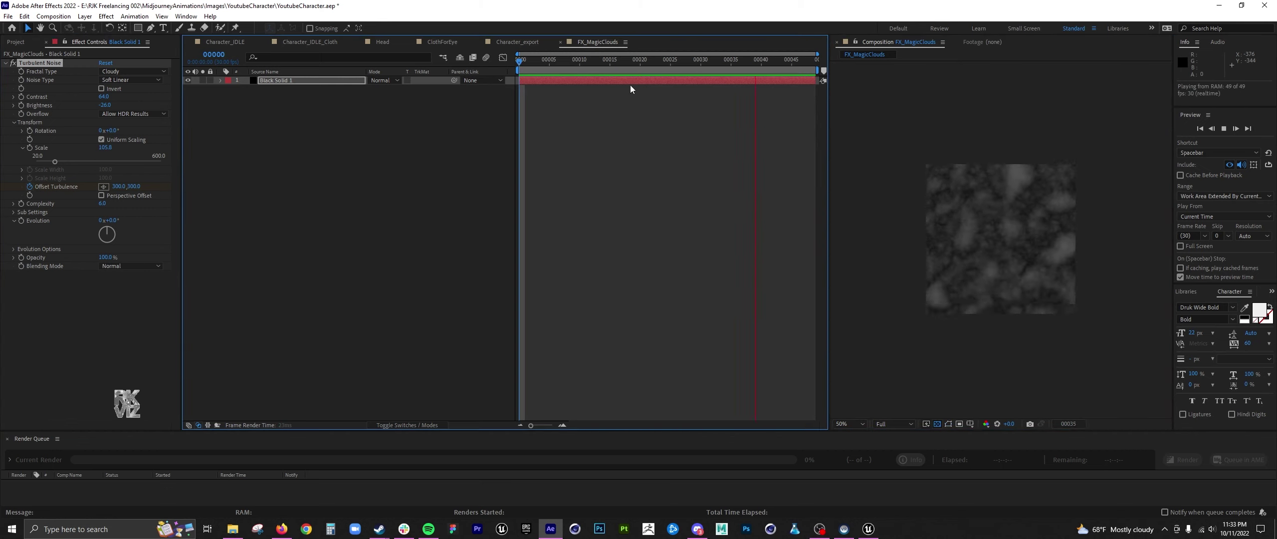
# Reveal the keyframes and reduce the upward drift by setting Offset Turbulence at frame 48 to about 302, -106
pyautogui.press('u')
pyautogui.click(808, 64)
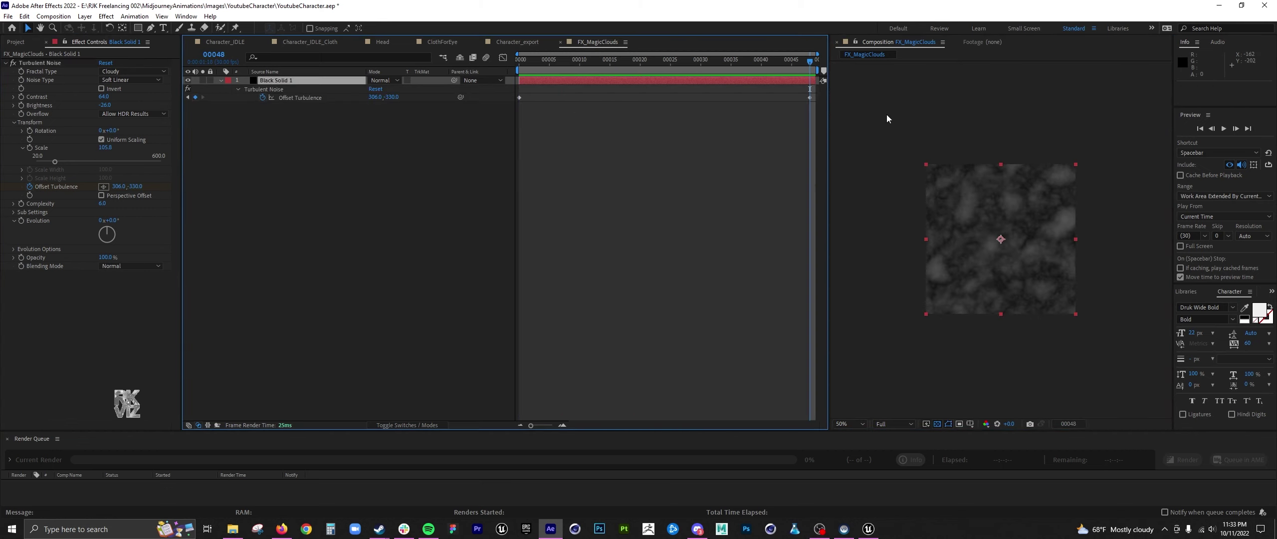
pyautogui.click(267, 90)
pyautogui.press('space')
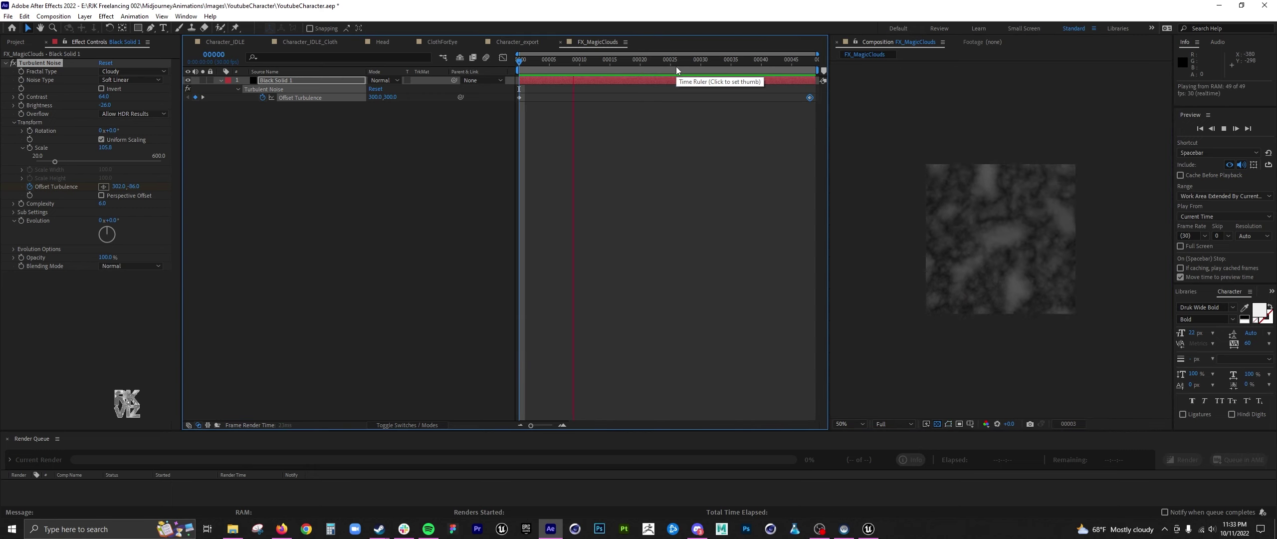
pyautogui.click(812, 68)
pyautogui.moveTo(1000, 143); pyautogui.dragTo(1001, 134)
# Keyframe the noise Evolution at frame 0, increase it at frame 48 and preview the animation
pyautogui.moveTo(810, 62); pyautogui.dragTo(518, 64)
pyautogui.click(319, 135)
pyautogui.click(289, 81)
pyautogui.click(21, 219)
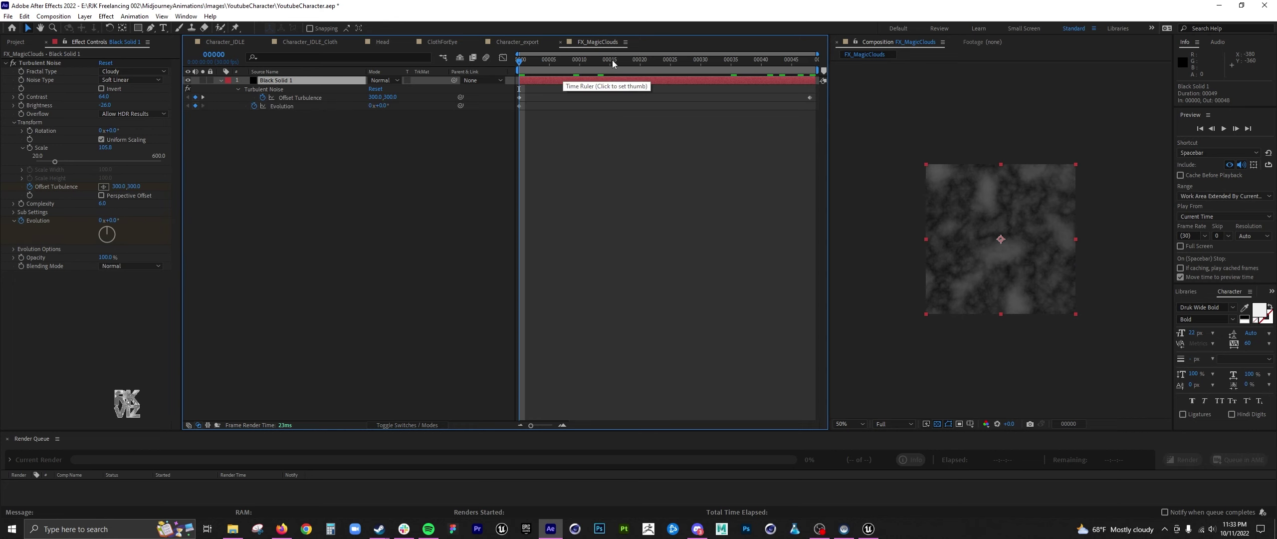
pyautogui.press('End')
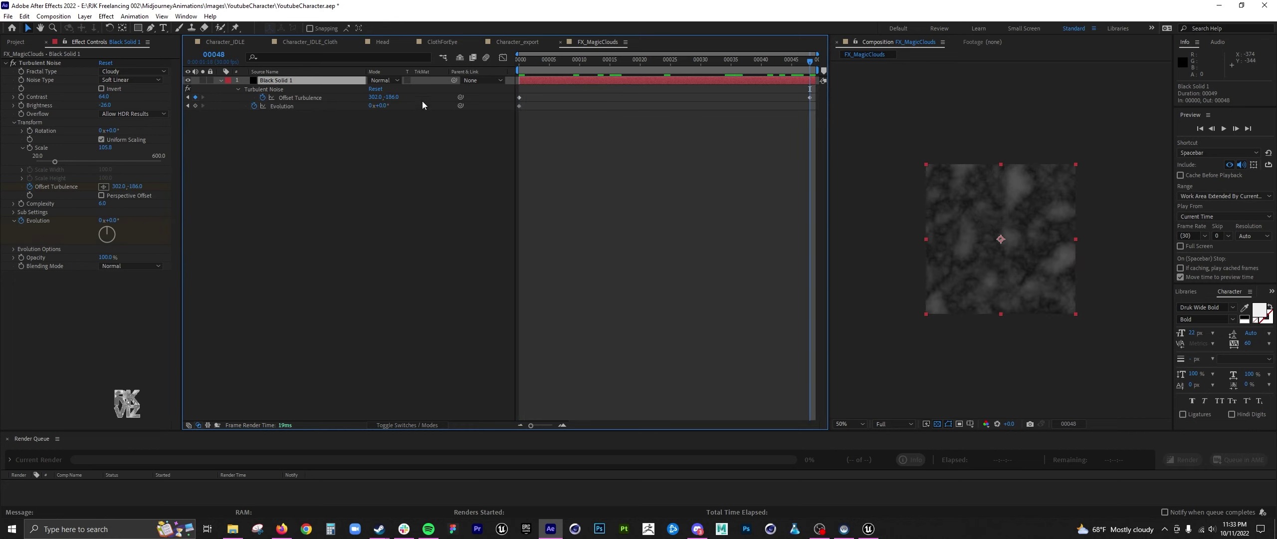
pyautogui.moveTo(383, 106); pyautogui.dragTo(539, 107)
pyautogui.moveTo(805, 63); pyautogui.dragTo(669, 71)
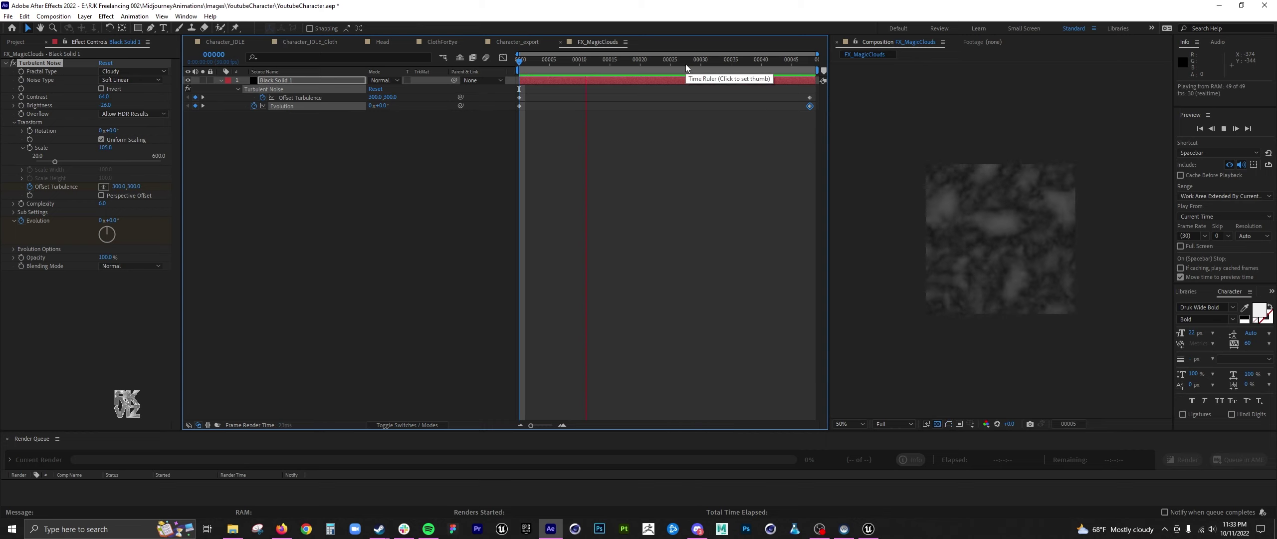
# Lower the complexity of the Turbulent Noise effect slightly
pyautogui.click(285, 82)
pyautogui.click(283, 81)
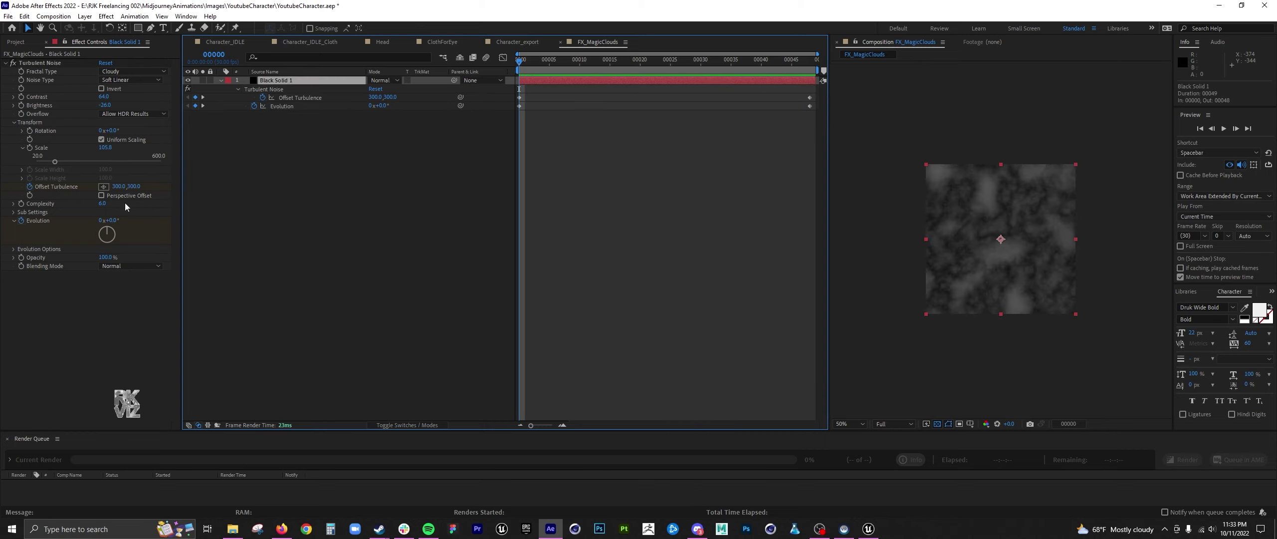
pyautogui.moveTo(103, 204); pyautogui.dragTo(99, 203)
# Duplicate the noise solid and offset the two copies in time so that they overlap near the composition's end
pyautogui.moveTo(519, 62); pyautogui.dragTo(818, 63)
pyautogui.moveTo(559, 81); pyautogui.dragTo(746, 128)
pyautogui.hotkey('ctrl', 'd')
pyautogui.moveTo(781, 81); pyautogui.dragTo(484, 92)
pyautogui.press('u')
pyautogui.moveTo(705, 81); pyautogui.dragTo(797, 82)
# Keyframe the upper noise copy's opacity to fade in from frame 31 to 100% near its end
pyautogui.click(706, 60)
pyautogui.press('t')
pyautogui.click(245, 89)
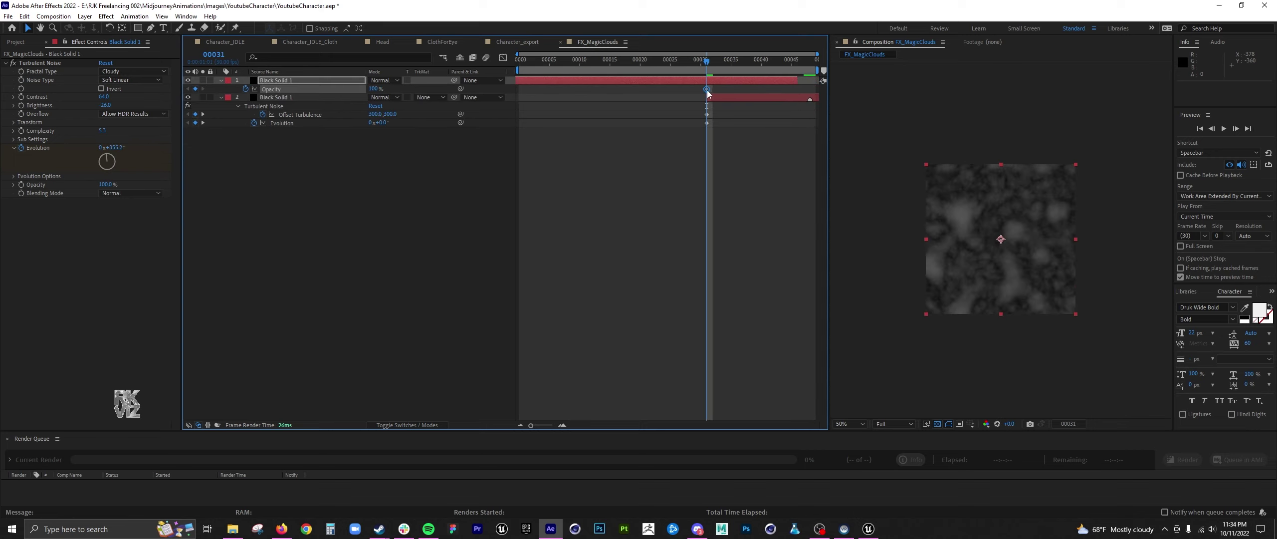
pyautogui.moveTo(706, 89); pyautogui.dragTo(791, 90)
pyautogui.moveTo(373, 90); pyautogui.dragTo(320, 89)
pyautogui.moveTo(706, 60); pyautogui.dragTo(795, 68)
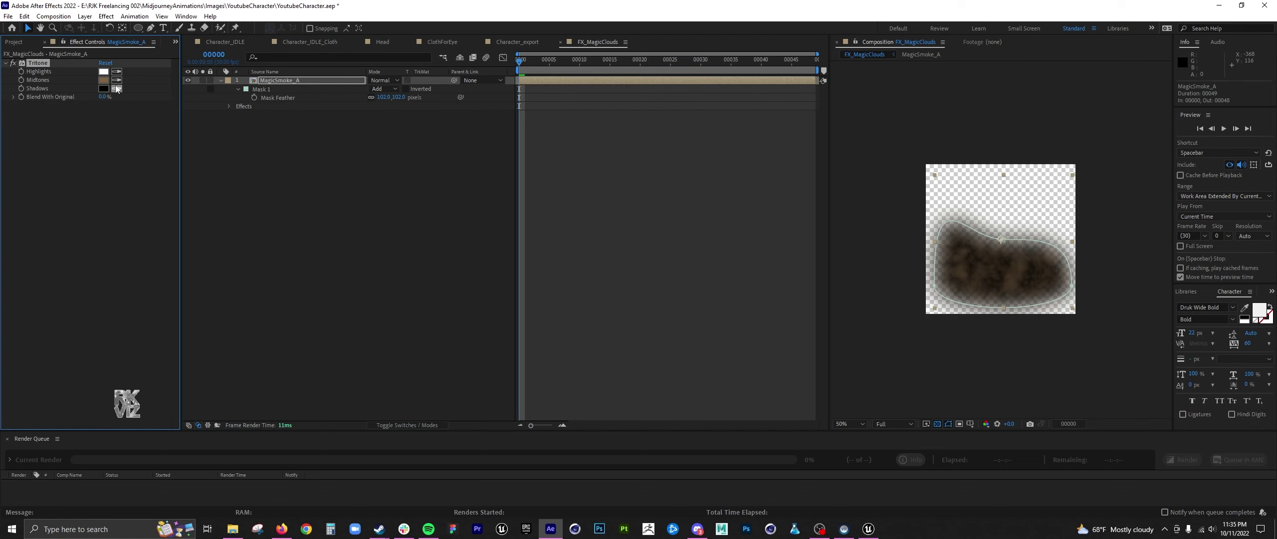
# Set the Tritone midtones of MagicSmoke_A to a dark teal and hide the mask outline in the viewer
pyautogui.click(104, 81)
pyautogui.moveTo(327, 191)
pyautogui.mouseDown()
pyautogui.moveTo(309, 221)
pyautogui.moveTo(237, 205)
pyautogui.mouseUp()
pyautogui.click(298, 181)
pyautogui.click(405, 133)
pyautogui.click(949, 424)
# Move the anchor point of MagicSmoke_A down to the base of the smoke
pyautogui.click(315, 81)
pyautogui.press('y')
pyautogui.moveTo(1002, 239); pyautogui.dragTo(1003, 289)
# Duplicate MagicSmoke_A and squash the copy vertically to about 30%
pyautogui.click(285, 81)
pyautogui.hotkey('ctrl', 'd')
pyautogui.press('v')
pyautogui.moveTo(1004, 175); pyautogui.dragTo(1009, 263)
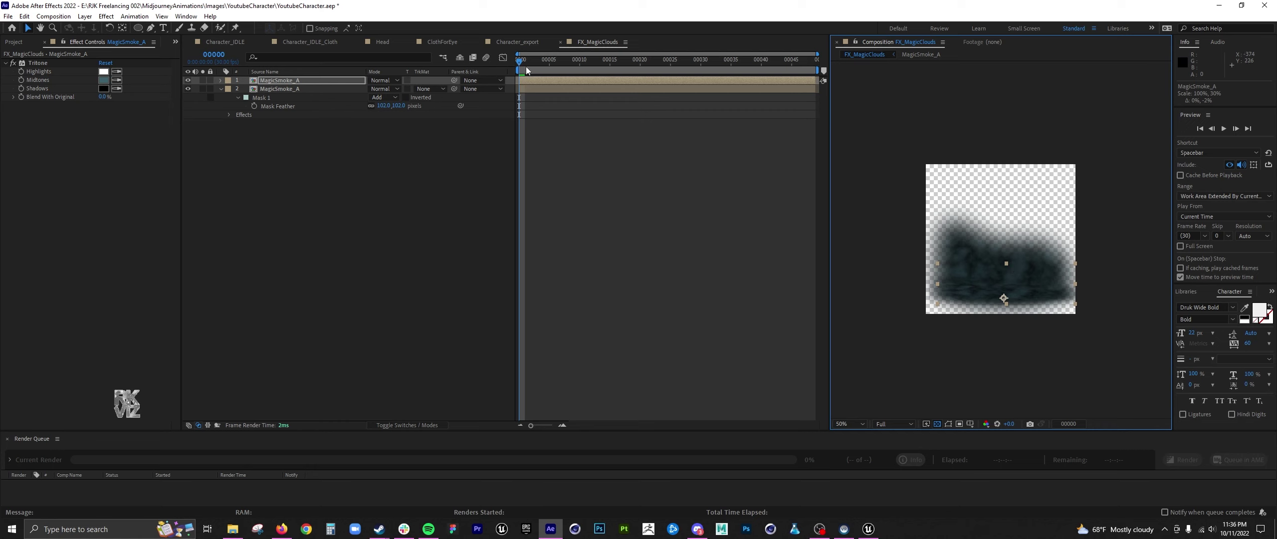
# Place the squashed smoke copy beneath the original layer and nudge it slightly up and left
pyautogui.moveTo(526, 69); pyautogui.dragTo(622, 82)
pyautogui.moveTo(330, 81); pyautogui.dragTo(329, 119)
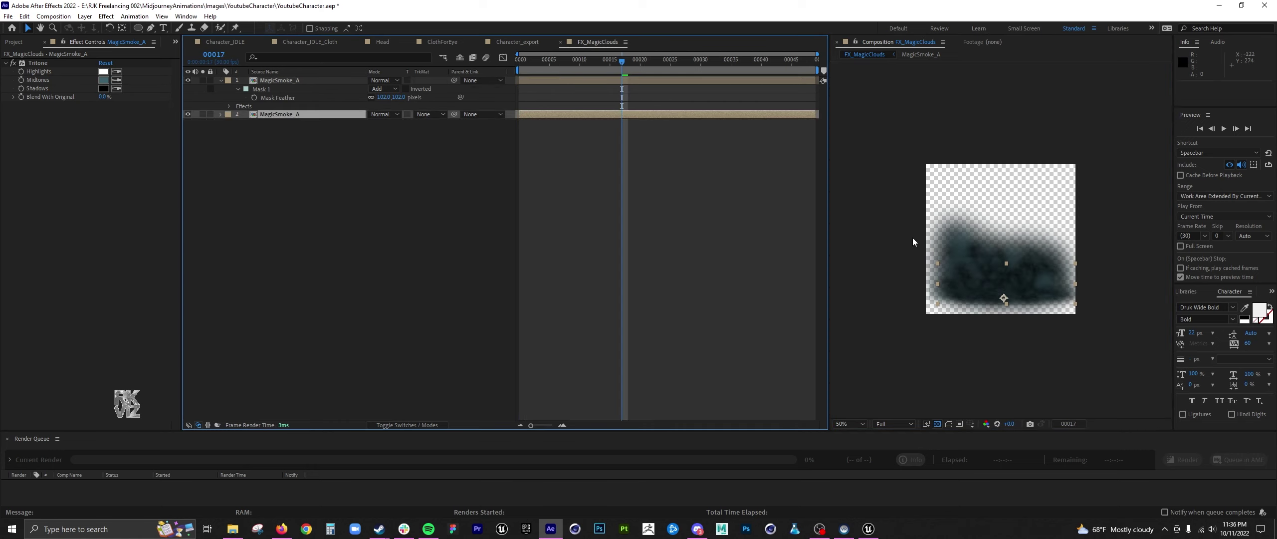
pyautogui.moveTo(1017, 283); pyautogui.dragTo(1015, 281)
# Create a composition-sized solid in a deep magenta colour above the squashed smoke copy
pyautogui.moveTo(622, 64); pyautogui.dragTo(520, 64)
pyautogui.rightClick(314, 143)
pyautogui.click(463, 183)
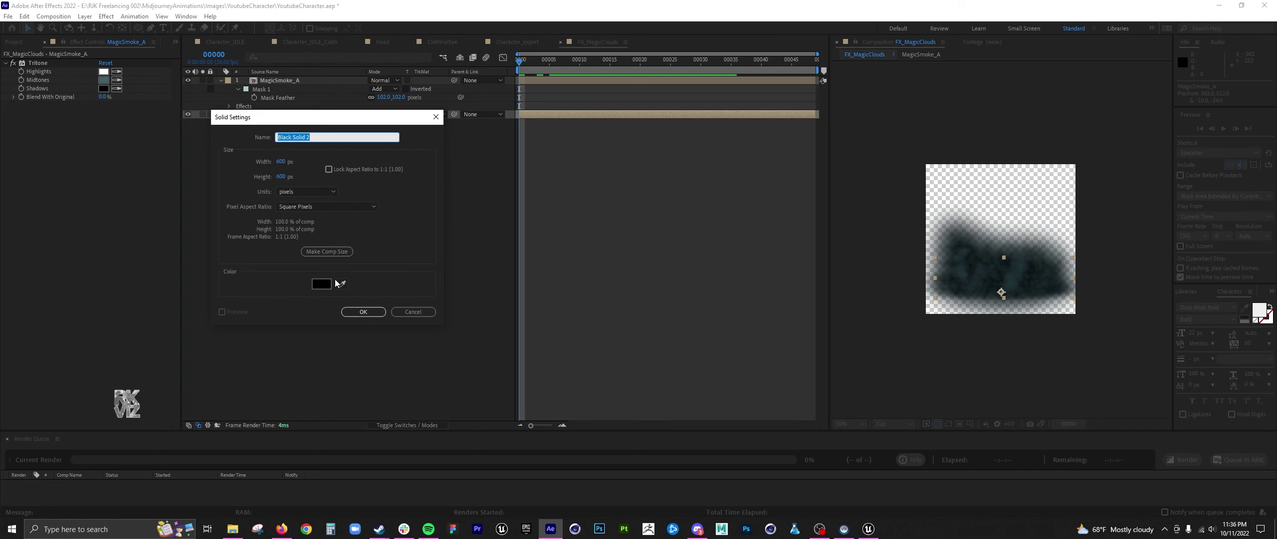
pyautogui.click(323, 283)
pyautogui.click(325, 157)
pyautogui.click(297, 170)
pyautogui.click(404, 134)
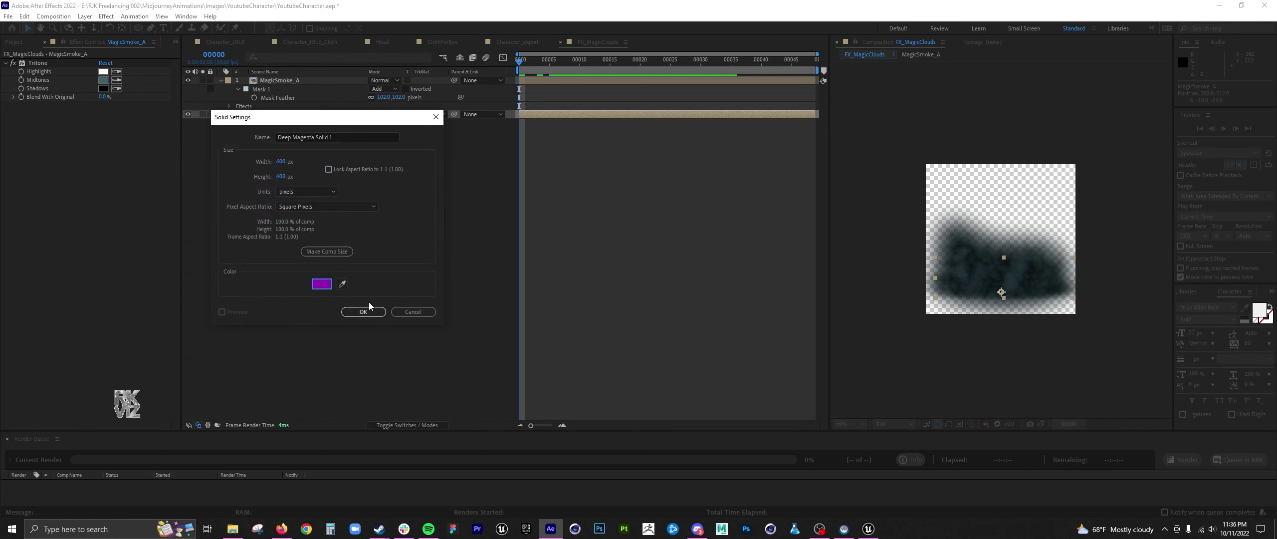
pyautogui.click(364, 312)
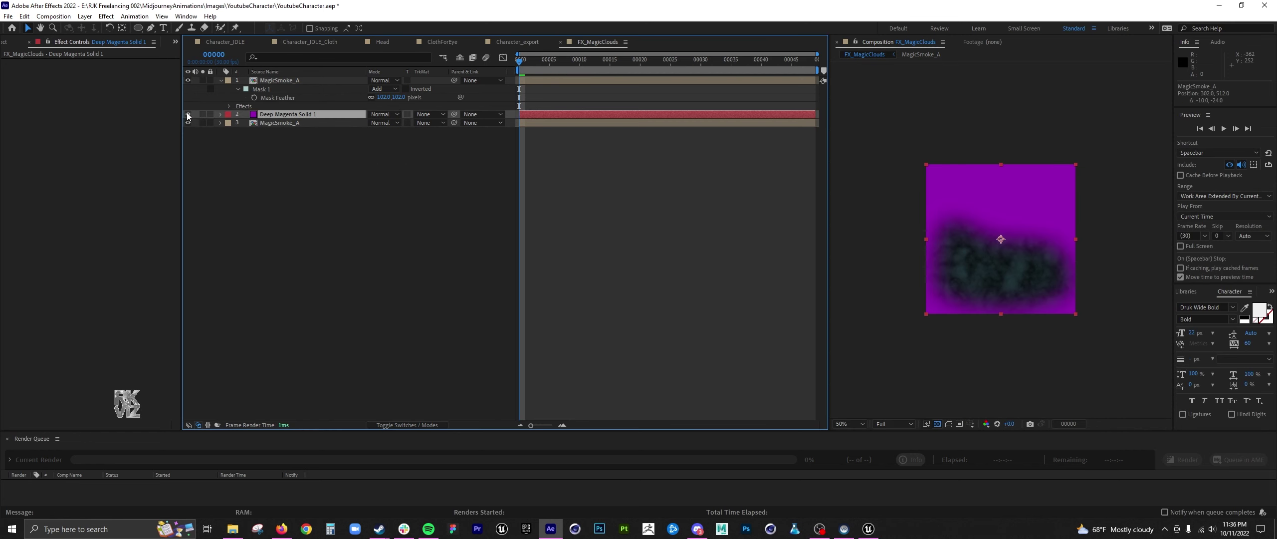
# Delete the squashed smoke copy and try another blending mode on the remaining MagicSmoke_A layer
pyautogui.click(278, 123)
pyautogui.press('Delete')
pyautogui.click(287, 81)
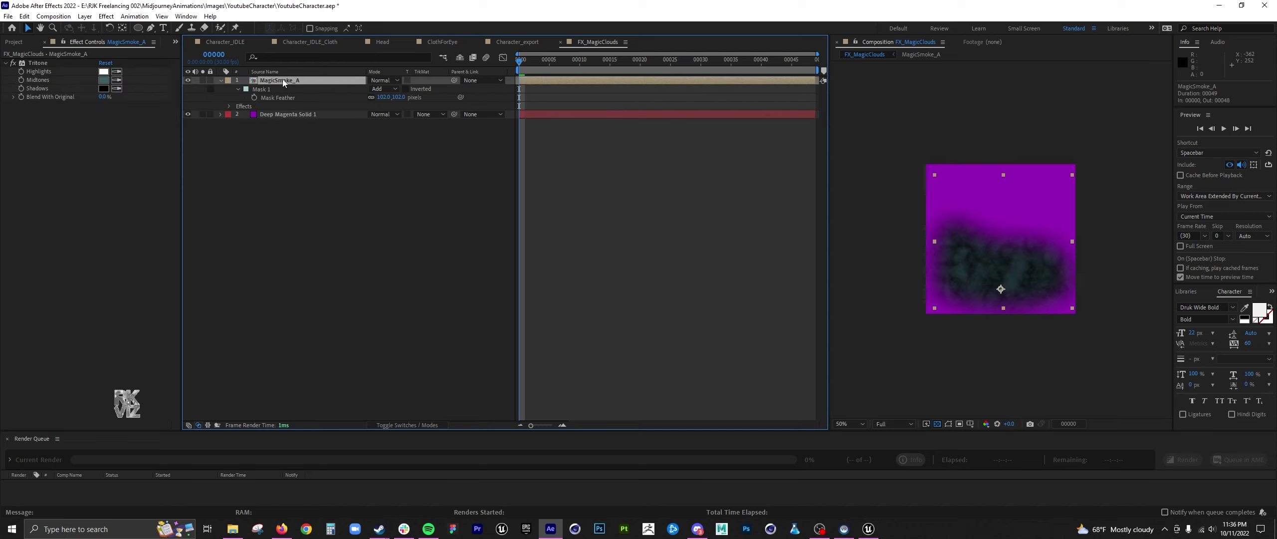
pyautogui.click(393, 80)
pyautogui.click(432, 198)
pyautogui.click(382, 81)
pyautogui.click(403, 82)
# Duplicate MagicSmoke_A and place the copy below the magenta solid
pyautogui.click(339, 81)
pyautogui.hotkey('ctrl', 'd')
pyautogui.moveTo(330, 81); pyautogui.dragTo(333, 118)
# Try other blending modes on the layers above the lower smoke copy
pyautogui.click(393, 115)
pyautogui.click(414, 128)
pyautogui.click(390, 81)
pyautogui.click(414, 129)
pyautogui.click(384, 81)
pyautogui.click(419, 76)
pyautogui.click(384, 114)
pyautogui.click(418, 76)
# Stretch the lower MagicSmoke_A copy upward so that its smoke reaches higher than the front layer's
pyautogui.moveTo(301, 122); pyautogui.dragTo(293, 108)
pyautogui.click(297, 123)
pyautogui.moveTo(1003, 175); pyautogui.dragTo(1006, 112)
# Draw a small closed Pen mask for the magenta solid over the smoke's lower right, hiding the solid while drawing
pyautogui.click(309, 115)
pyautogui.click(188, 114)
pyautogui.click(150, 29)
pyautogui.click(1040, 274)
pyautogui.click(1027, 272)
pyautogui.click(1009, 278)
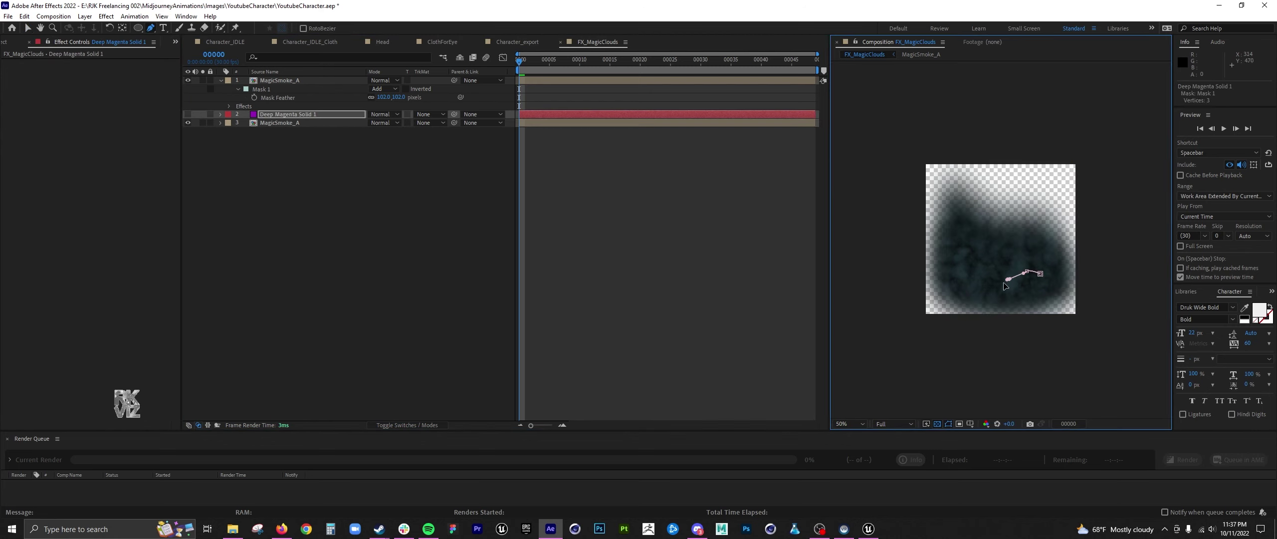
pyautogui.click(188, 115)
pyautogui.click(305, 116)
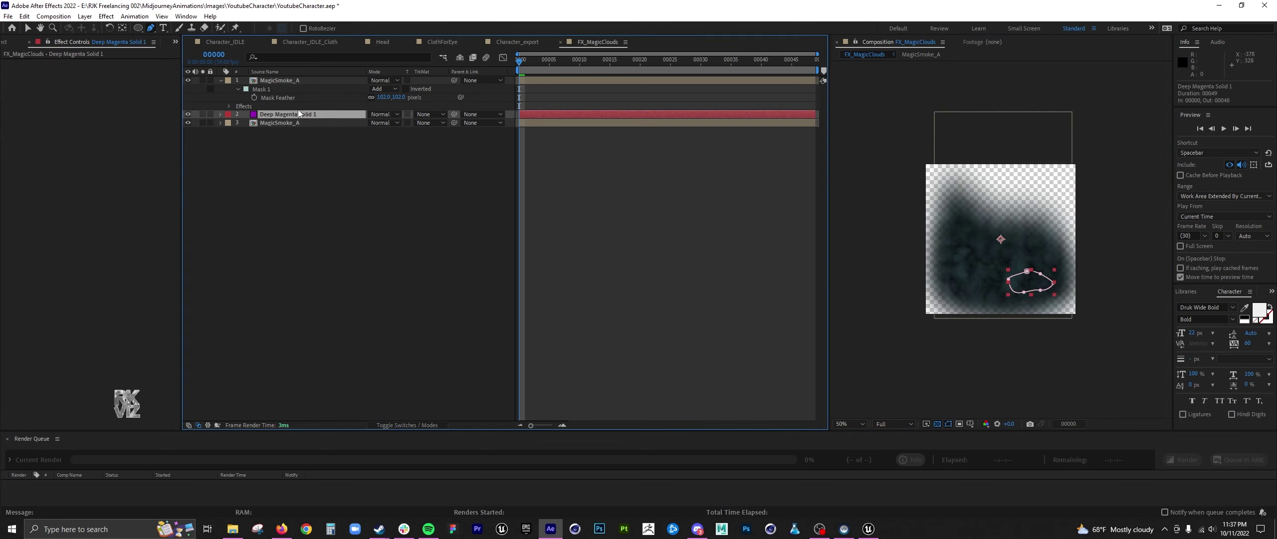
# Feather the magenta solid's mask and move the solid above both smoke layers
pyautogui.press('f')
pyautogui.moveTo(383, 131); pyautogui.dragTo(415, 131)
pyautogui.moveTo(340, 118); pyautogui.dragTo(338, 82)
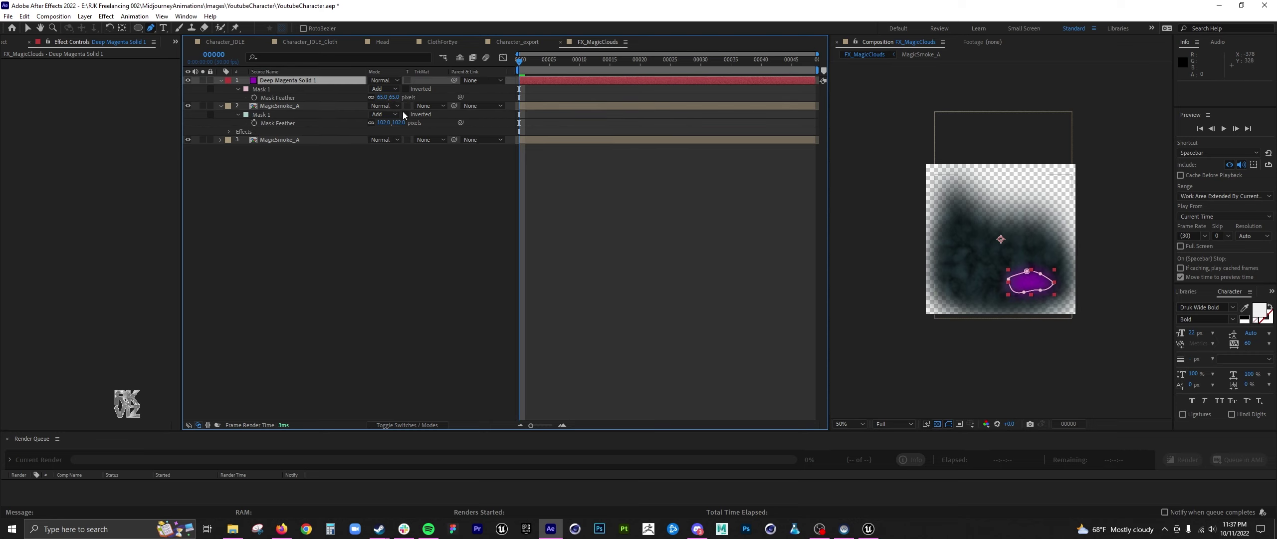
# Blend the magenta solid with Lighten and increase its mask feather until it becomes a soft purple glow
pyautogui.click(384, 80)
pyautogui.click(433, 196)
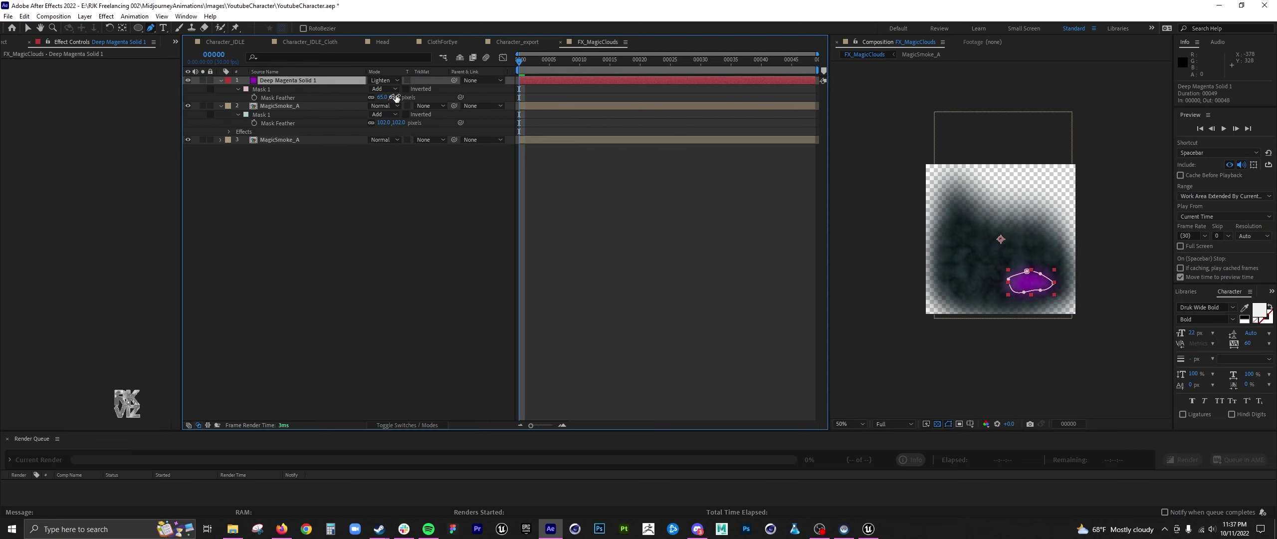
pyautogui.moveTo(395, 96); pyautogui.dragTo(447, 98)
pyautogui.click(527, 132)
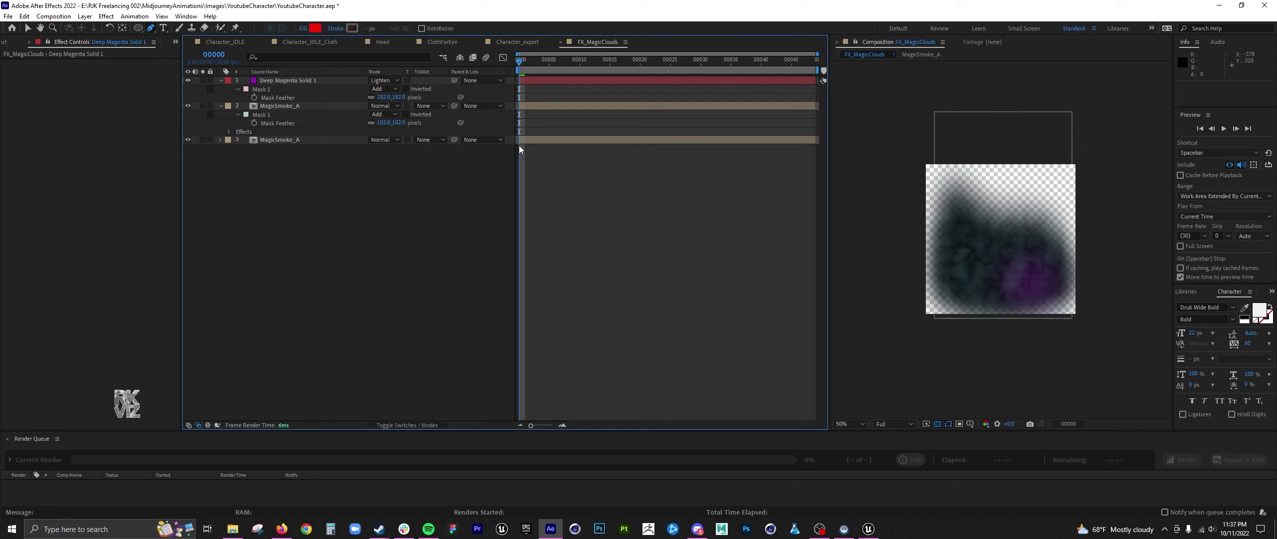
# Keyframe the magenta solid's opacity to rise from 0% at frame 0 by frame 2 and dip slightly at frame 11
pyautogui.click(305, 82)
pyautogui.press('t')
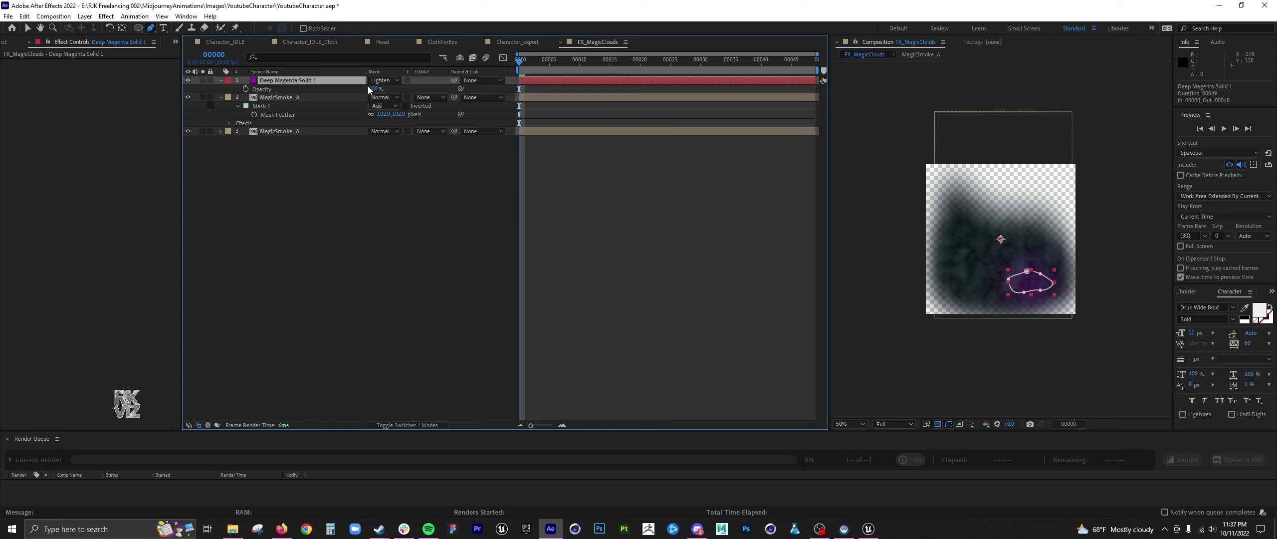
pyautogui.moveTo(373, 88); pyautogui.dragTo(243, 88)
pyautogui.press('pagedown')
pyautogui.press('pagedown')
pyautogui.moveTo(372, 89); pyautogui.dragTo(416, 87)
pyautogui.moveTo(524, 65); pyautogui.dragTo(583, 68)
pyautogui.moveTo(372, 89); pyautogui.dragTo(362, 88)
# Continue the magenta glow's flicker with alternating higher and lower opacity keyframes through the rest of the loop, fading it out near the end
pyautogui.moveTo(590, 62); pyautogui.dragTo(646, 61)
pyautogui.press('pagedown')
pyautogui.press('pagedown')
pyautogui.press('pagedown')
pyautogui.moveTo(364, 88); pyautogui.dragTo(393, 87)
pyautogui.moveTo(672, 70); pyautogui.dragTo(688, 63)
pyautogui.moveTo(371, 89); pyautogui.dragTo(352, 89)
pyautogui.moveTo(704, 65); pyautogui.dragTo(776, 65)
pyautogui.press('pagedown')
pyautogui.press('pagedown')
pyautogui.moveTo(373, 89); pyautogui.dragTo(326, 88)
# Center the magenta solid's anchor point on its masked glow and change its blending mode to Add
pyautogui.click(331, 81)
pyautogui.press('y')
pyautogui.moveTo(1001, 240); pyautogui.dragTo(1033, 285)
pyautogui.moveTo(543, 60); pyautogui.dragTo(537, 67)
pyautogui.click(393, 81)
pyautogui.click(438, 189)
# Duplicate the magenta glow and place the copy over the smoke's lower left
pyautogui.hotkey('ctrl', 'd')
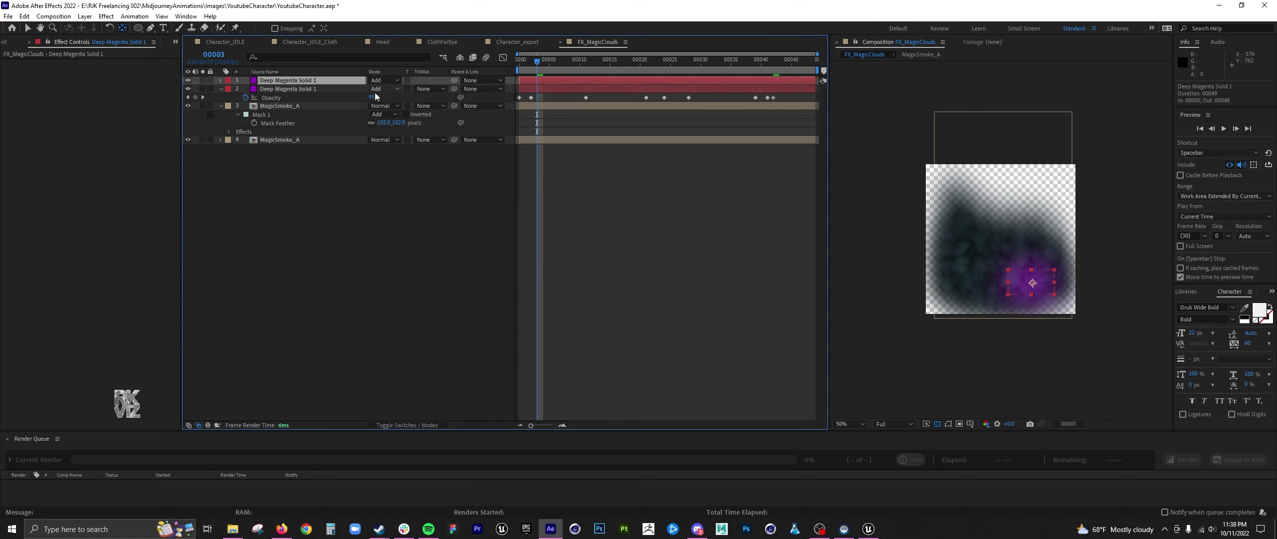
pyautogui.press('v')
pyautogui.moveTo(1022, 283); pyautogui.dragTo(955, 280)
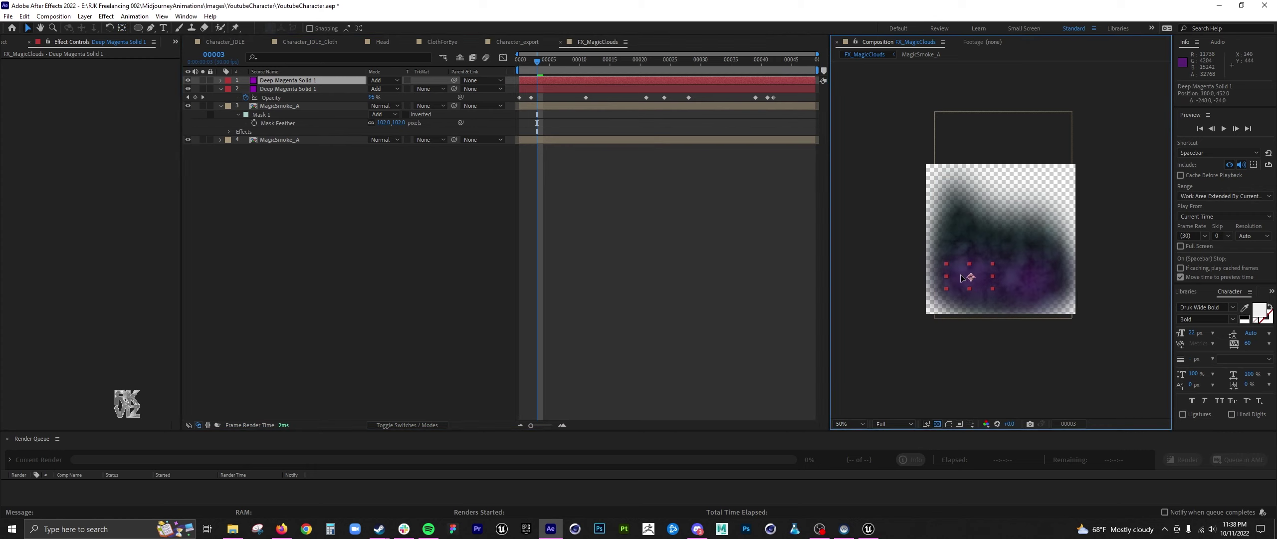
# Shift the copied glow's opacity keyframes about 7 frames later so the two glows flicker out of sync
pyautogui.click(563, 71)
pyautogui.press('y')
pyautogui.press('u')
pyautogui.moveTo(792, 87); pyautogui.dragTo(705, 90)
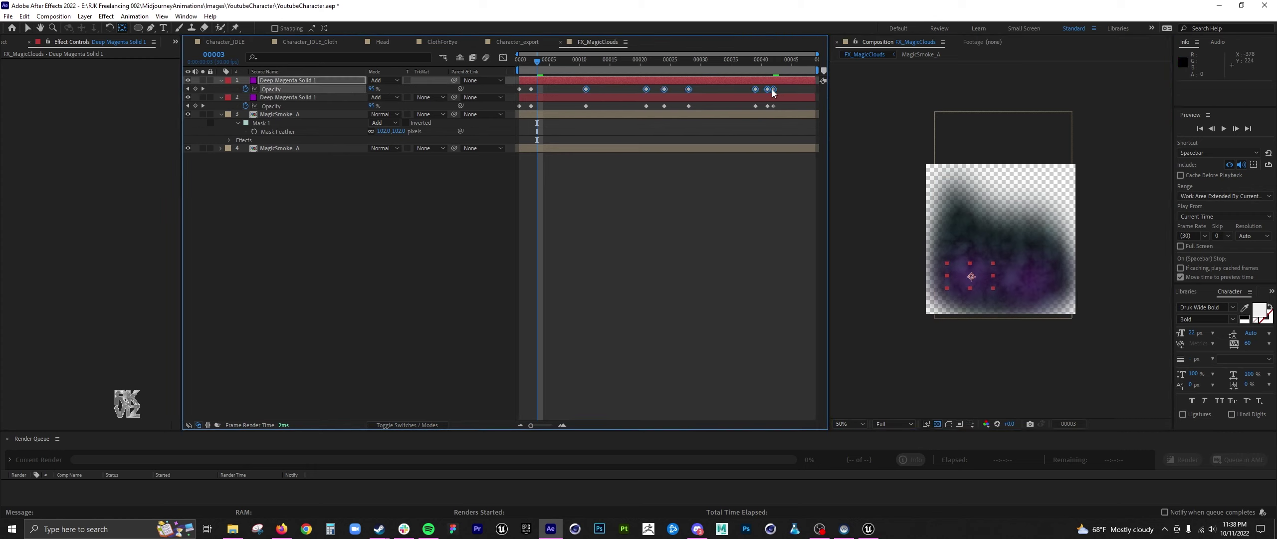
pyautogui.moveTo(789, 96); pyautogui.dragTo(592, 61)
# Lower the upper mask points of the front MagicSmoke_A layer to keep its smoke near the ground
pyautogui.click(287, 114)
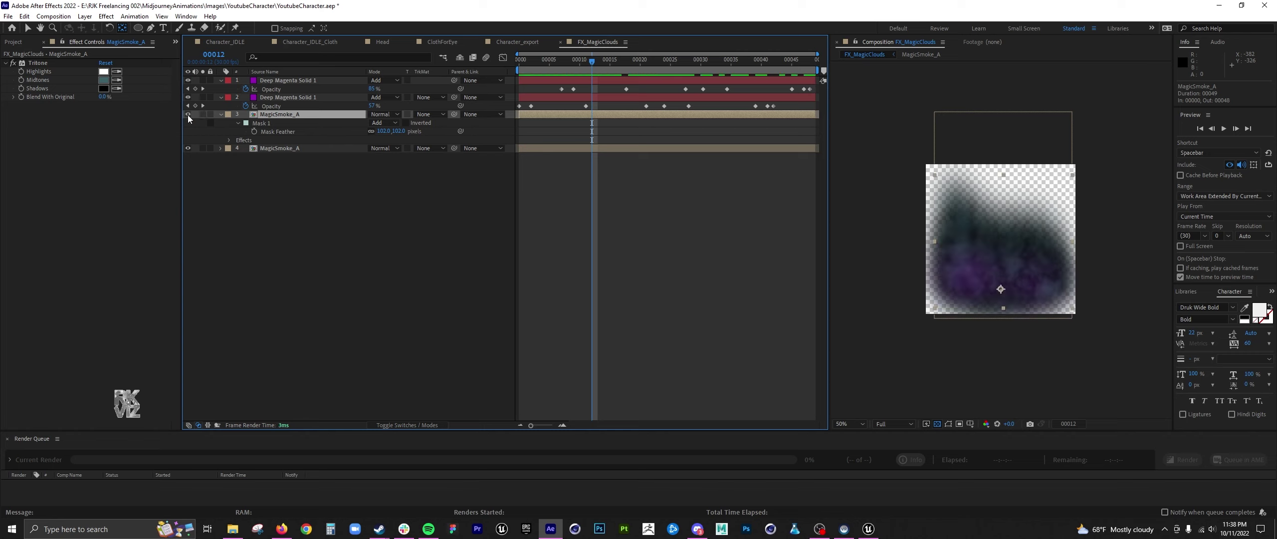
pyautogui.click(268, 124)
pyautogui.click(949, 226)
pyautogui.click(29, 29)
pyautogui.moveTo(1002, 239); pyautogui.dragTo(1005, 261)
pyautogui.moveTo(933, 178); pyautogui.dragTo(938, 284)
pyautogui.moveTo(1005, 262); pyautogui.dragTo(1004, 277)
# Pull the rear MagicSmoke_A layer's mask points down toward the bottom of the frame
pyautogui.click(324, 149)
pyautogui.click(939, 201)
pyautogui.moveTo(935, 111); pyautogui.dragTo(934, 224)
pyautogui.moveTo(1002, 213); pyautogui.dragTo(934, 329)
pyautogui.click(935, 292)
pyautogui.moveTo(1072, 283); pyautogui.dragTo(1072, 328)
# Shape the rear smoke mask's upper edge into two humps with a dip in the center
pyautogui.moveTo(1003, 277); pyautogui.dragTo(1040, 257)
pyautogui.moveTo(966, 282); pyautogui.dragTo(973, 243)
pyautogui.moveTo(1034, 293); pyautogui.dragTo(1061, 245)
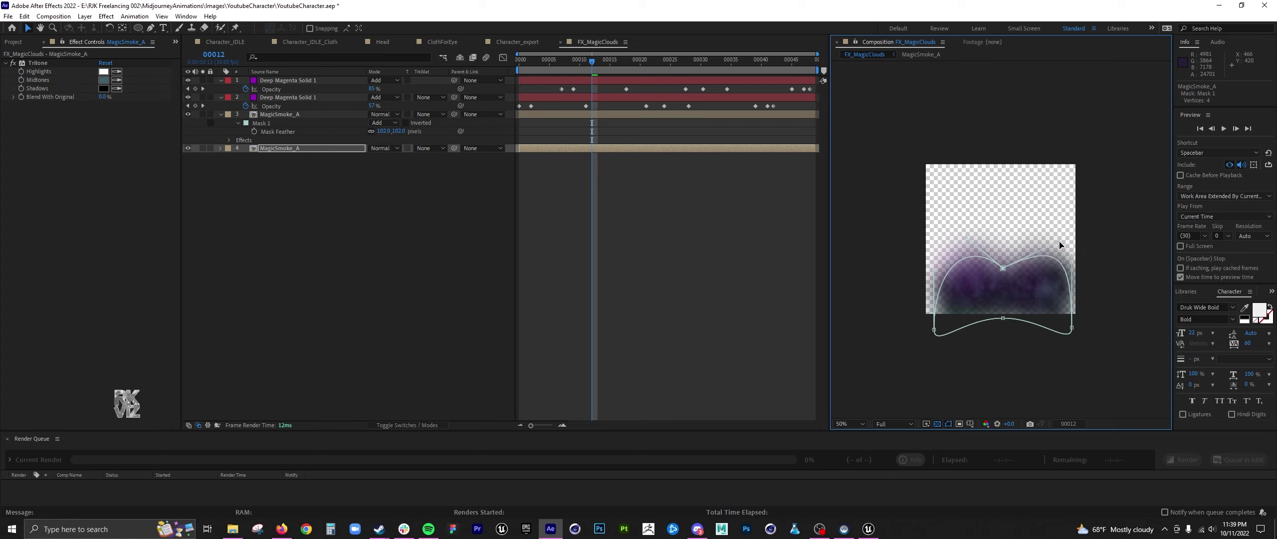
pyautogui.moveTo(1003, 268); pyautogui.dragTo(927, 247)
pyautogui.moveTo(1063, 258); pyautogui.dragTo(1076, 245)
pyautogui.click(551, 187)
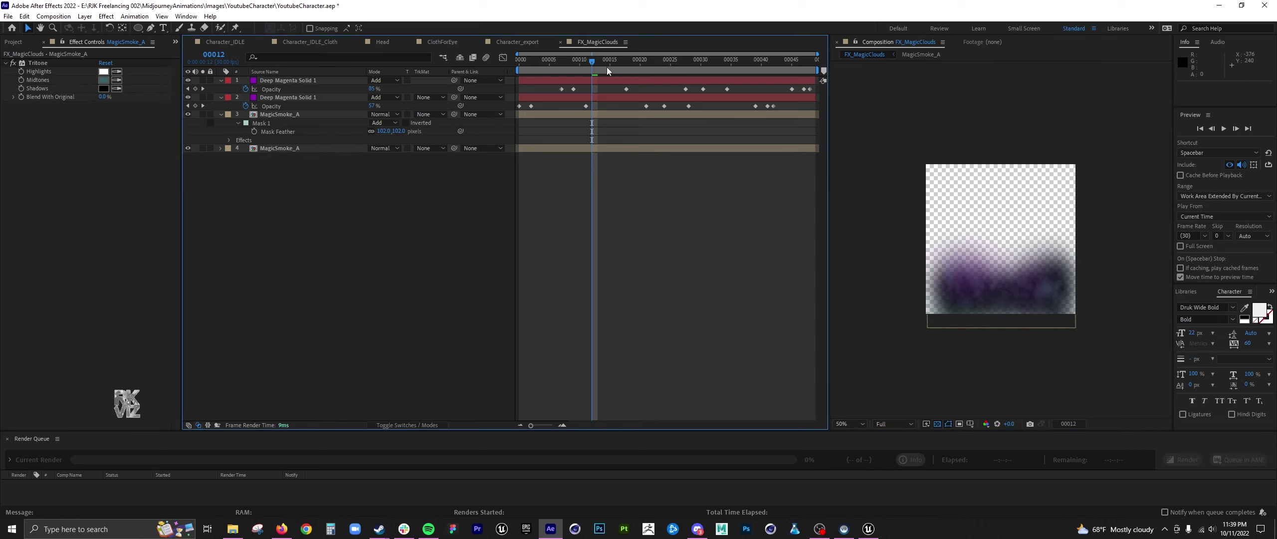
# Play back the loop and turn off the transparency grid to check the smoke against black
pyautogui.moveTo(591, 59); pyautogui.dragTo(766, 76)
pyautogui.press('space')
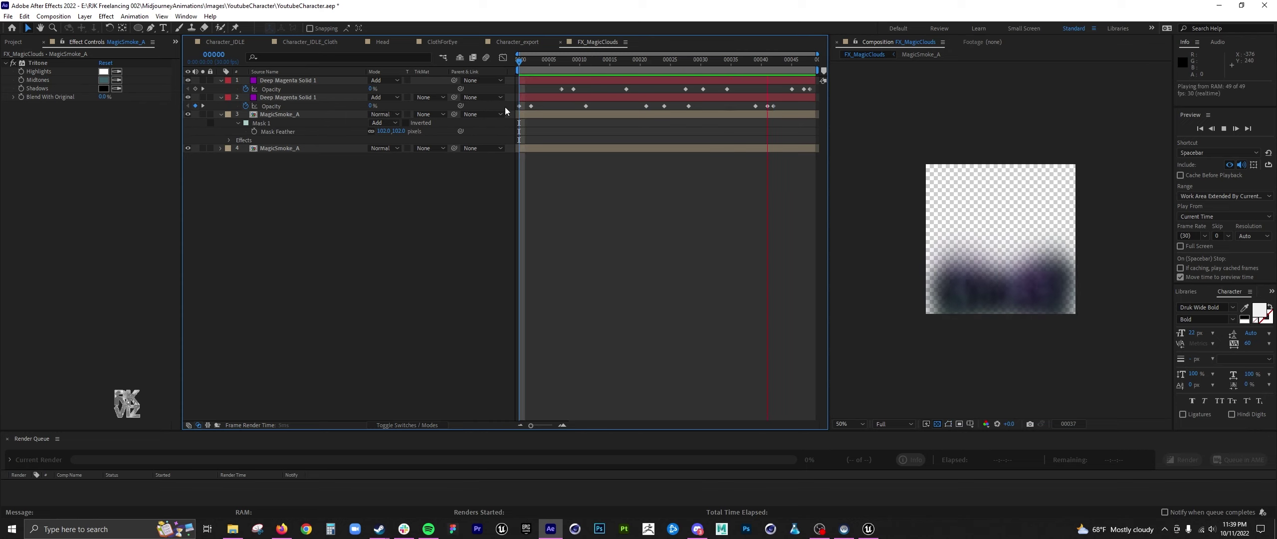
pyautogui.click(610, 61)
pyautogui.moveTo(617, 63); pyautogui.dragTo(695, 65)
pyautogui.press('.')
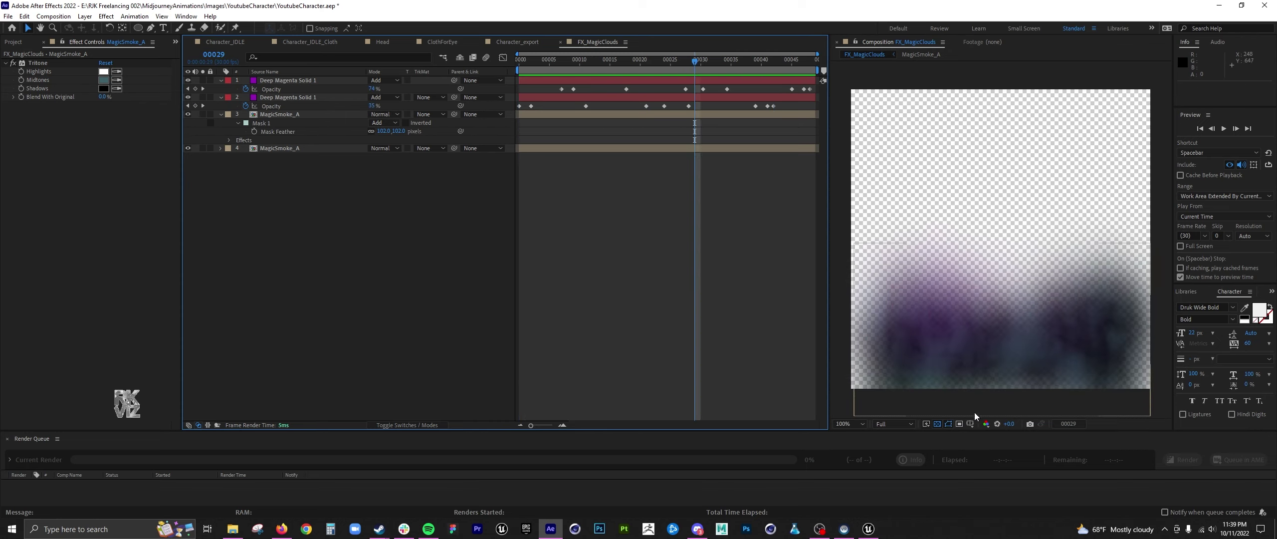
pyautogui.click(938, 424)
pyautogui.press(',')
pyautogui.click(646, 61)
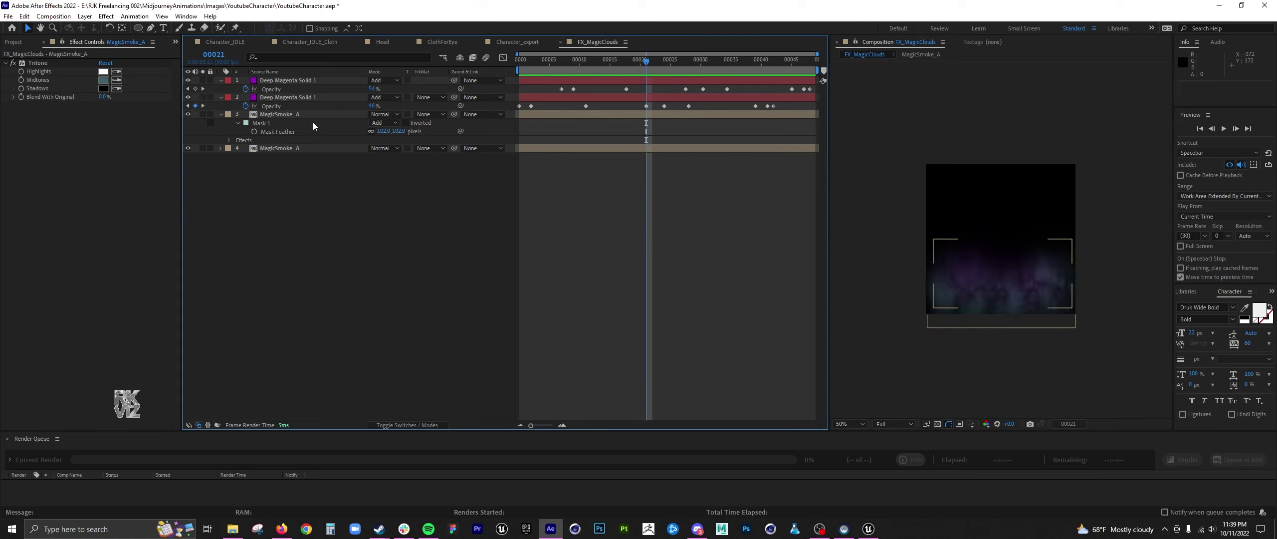
# Try Add and other blending modes on the front MagicSmoke_A layer, returning it to Normal
pyautogui.click(698, 148)
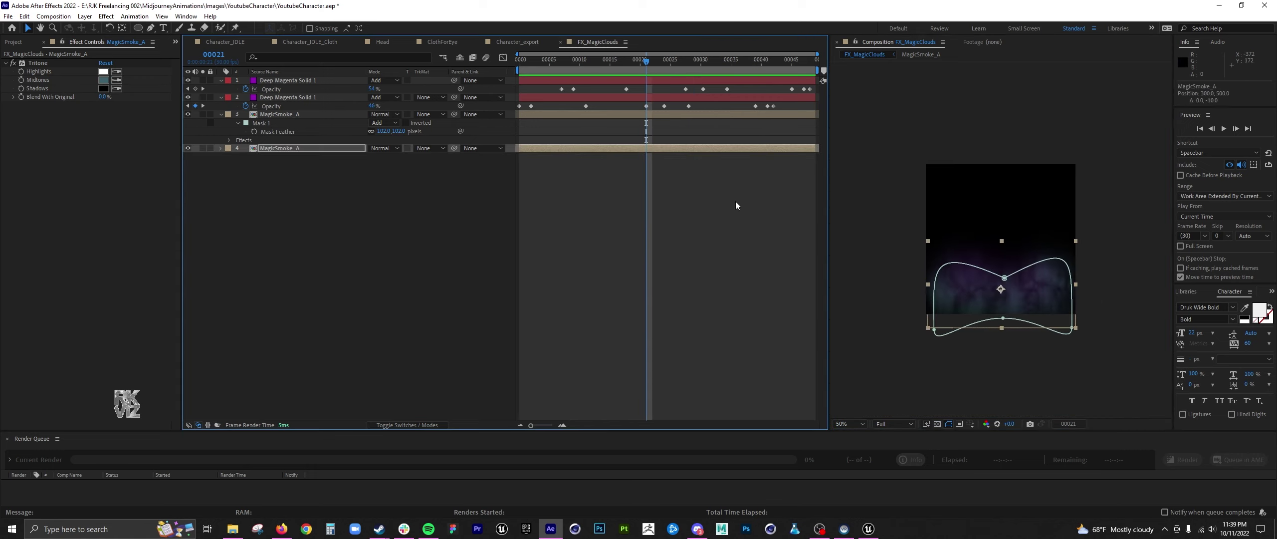
pyautogui.click(295, 114)
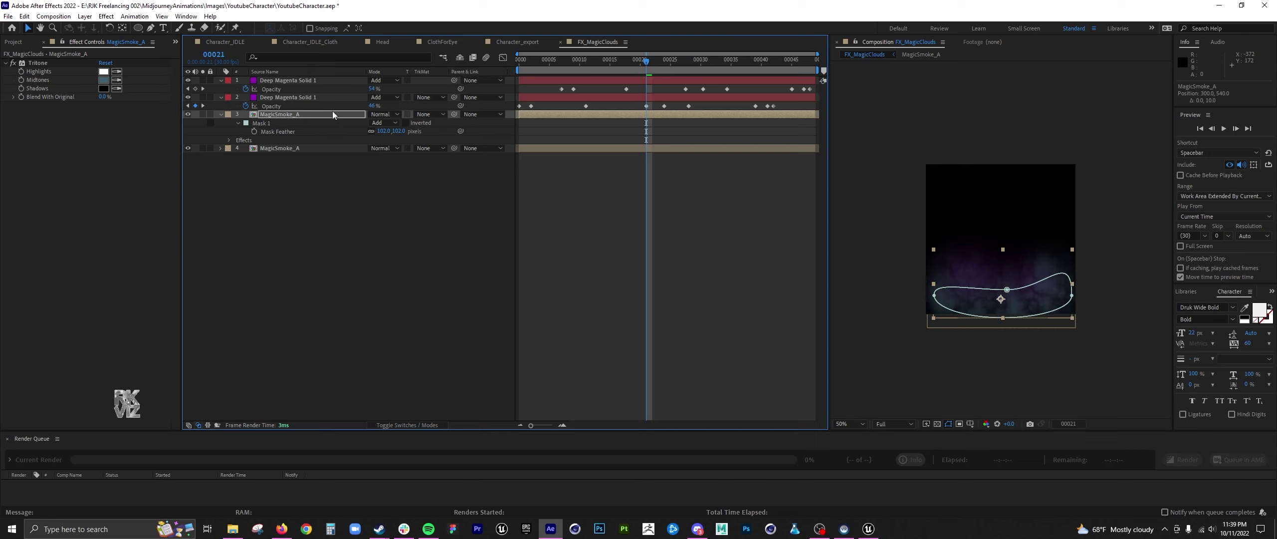
pyautogui.click(384, 114)
pyautogui.click(443, 190)
pyautogui.click(384, 115)
pyautogui.click(415, 186)
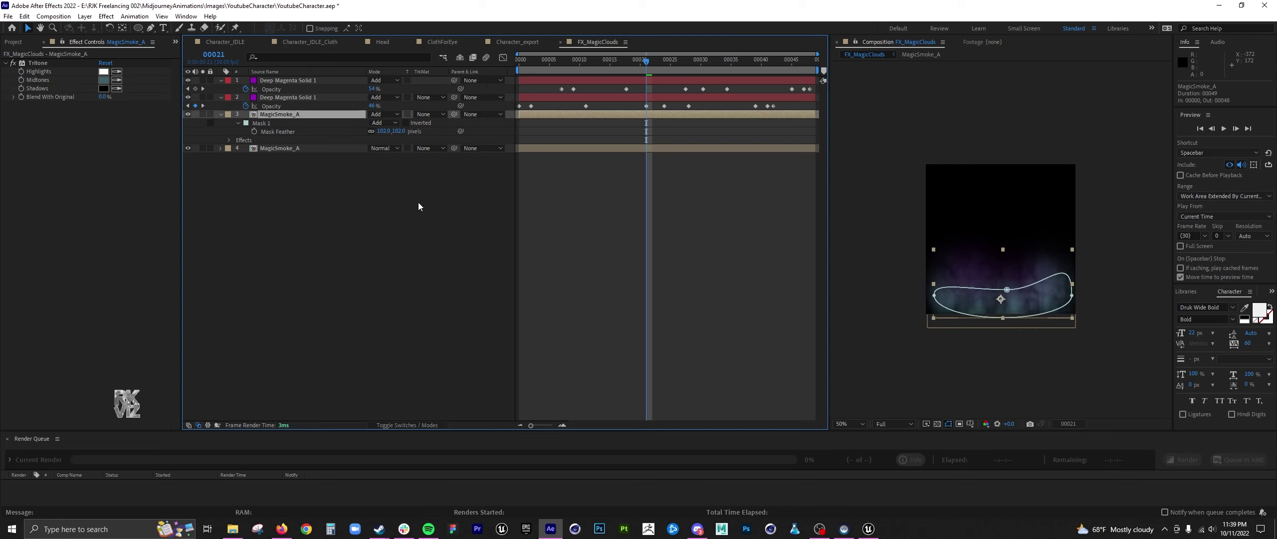
pyautogui.click(384, 114)
pyautogui.click(422, 130)
pyautogui.click(389, 115)
pyautogui.click(427, 279)
pyautogui.click(389, 114)
pyautogui.click(424, 82)
# Nudge the left magenta glow down 80 px and the right one down 20 px
pyautogui.moveTo(589, 62)
pyautogui.mouseDown()
pyautogui.moveTo(552, 82)
pyautogui.moveTo(587, 75)
pyautogui.mouseUp()
pyautogui.click(316, 81)
pyautogui.hotkey('shift', 'Down')
pyautogui.hotkey('shift', 'Down')
pyautogui.hotkey('shift', 'Down')
pyautogui.hotkey('shift', 'Down')
pyautogui.hotkey('shift', 'Down')
pyautogui.hotkey('shift', 'Down')
pyautogui.hotkey('shift', 'Down')
pyautogui.hotkey('shift', 'Down')
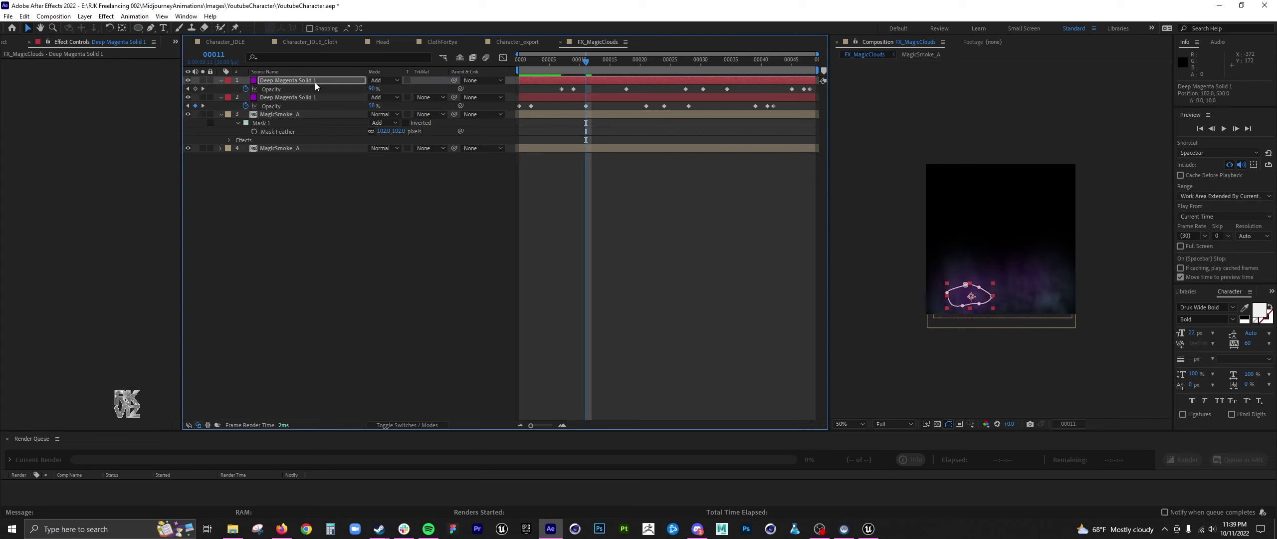
pyautogui.click(309, 99)
pyautogui.hotkey('shift', 'Down')
pyautogui.hotkey('shift', 'Down')
pyautogui.click(363, 164)
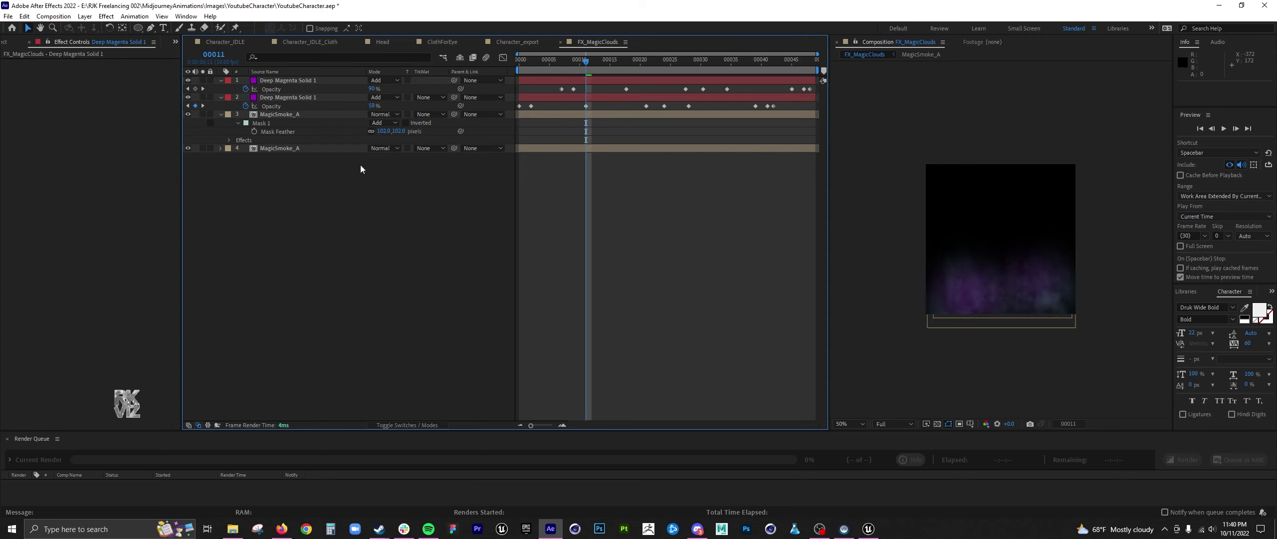
# Duplicate the front MagicSmoke_A layer and bring the copy to the top of the stack
pyautogui.click(294, 115)
pyautogui.hotkey('ctrl', 'd')
pyautogui.hotkey('ctrl', 'shift', ']')
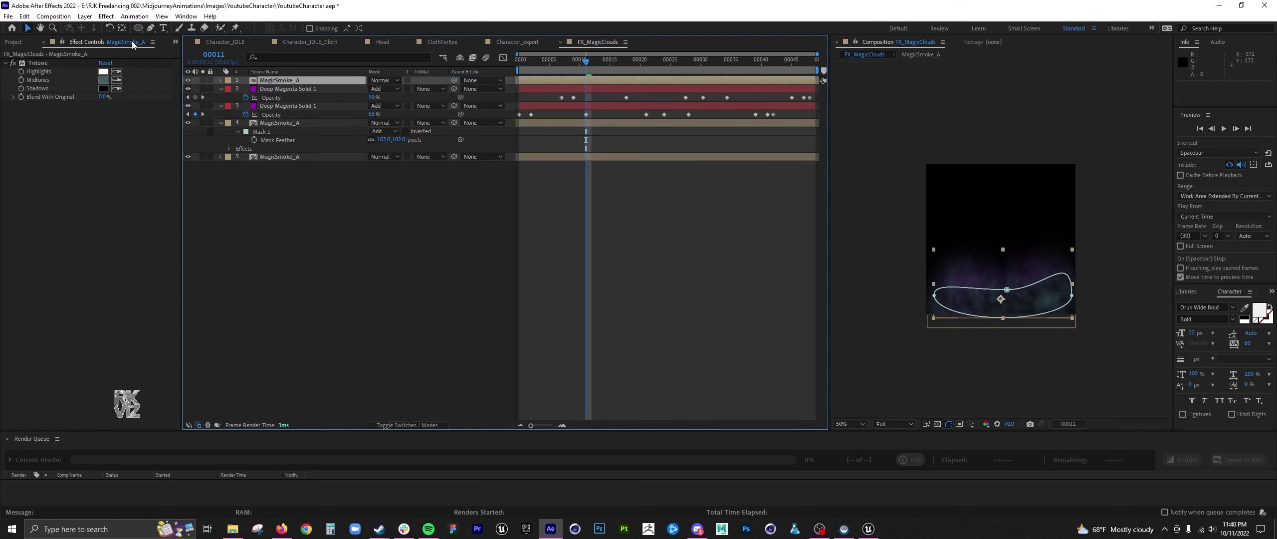
# Add an Exposure effect to the top smoke copy and darken it by lowering Gamma Correction, soloing the layer while adjusting
pyautogui.click(106, 16)
pyautogui.moveTo(120, 125)
pyautogui.click(279, 350)
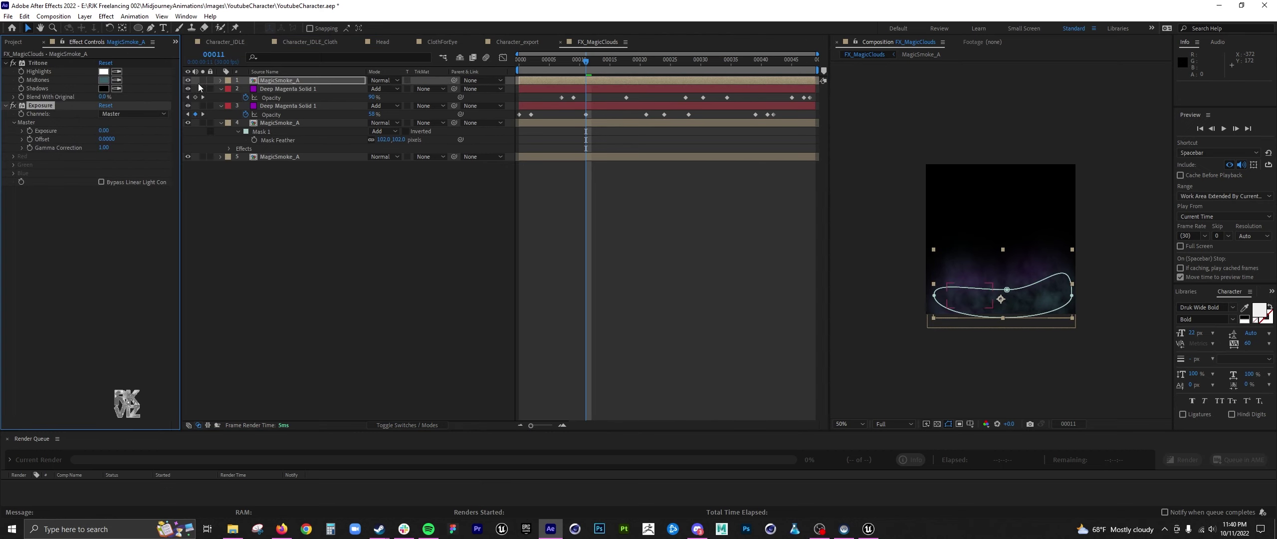
pyautogui.moveTo(104, 131); pyautogui.dragTo(169, 130)
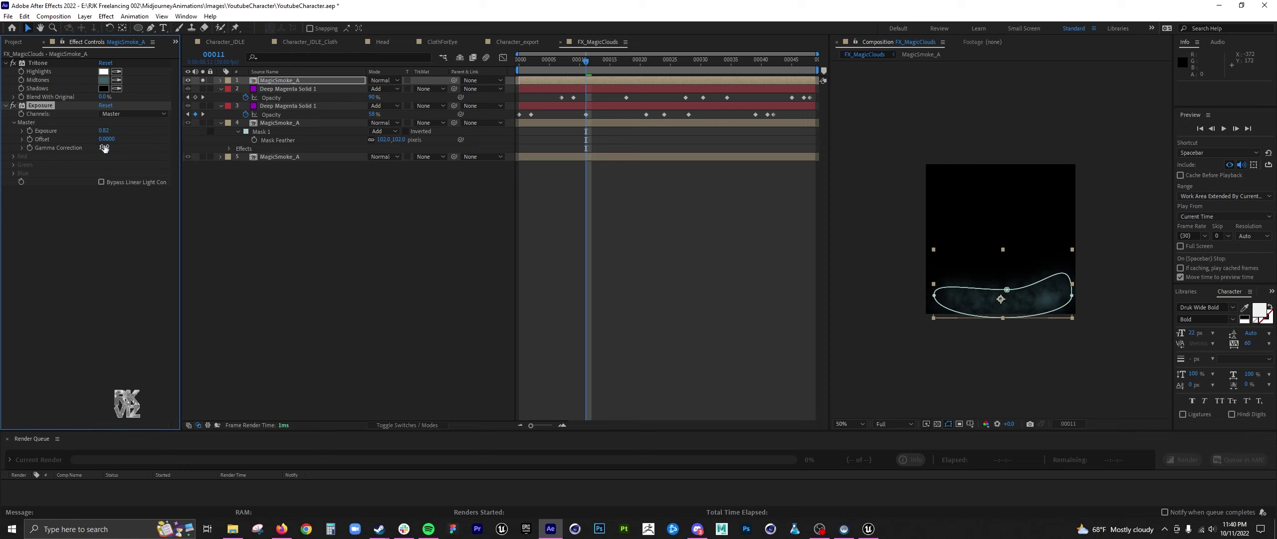
pyautogui.moveTo(104, 148); pyautogui.dragTo(79, 145)
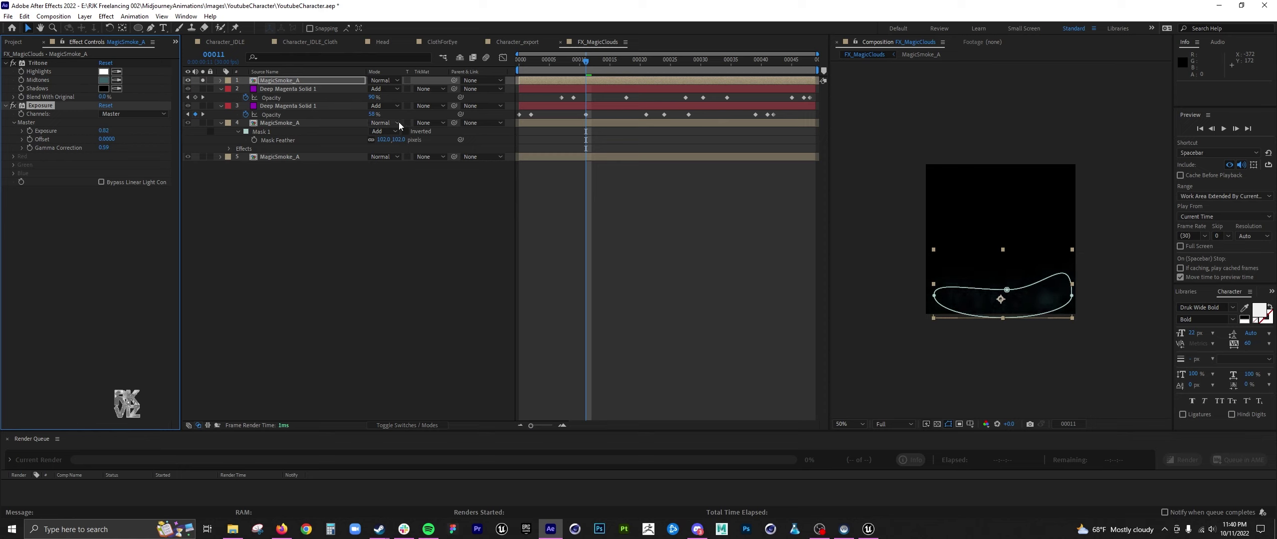
pyautogui.click(204, 80)
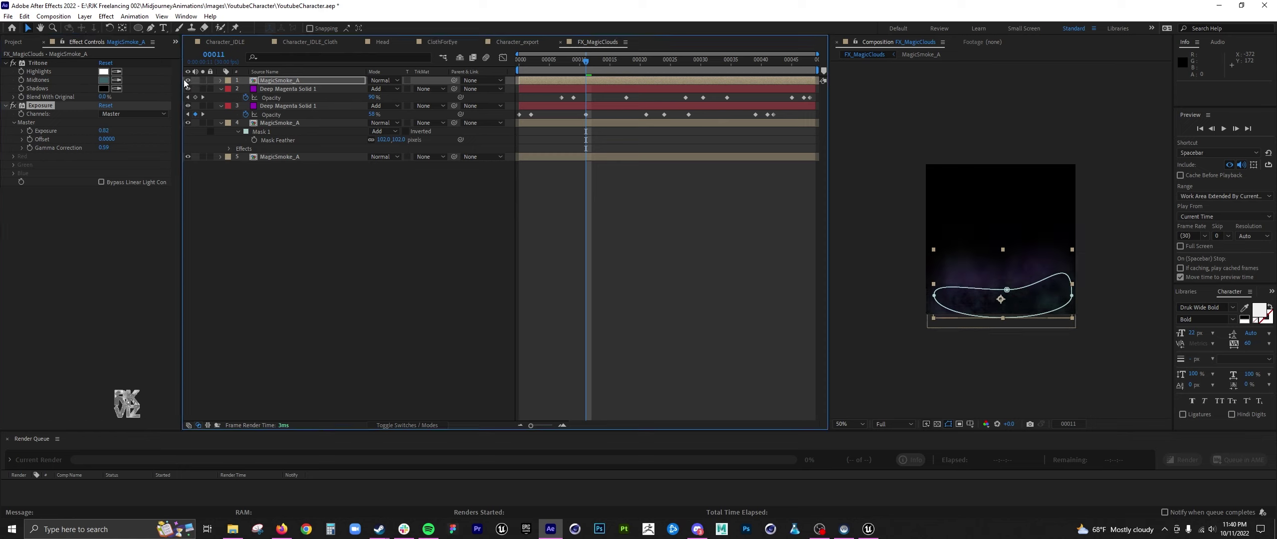
# Set the top smoke copy's blending mode to Multiply and preview the result
pyautogui.click(394, 81)
pyautogui.click(422, 278)
pyautogui.click(394, 81)
pyautogui.click(421, 128)
pyautogui.click(316, 79)
pyautogui.click(578, 62)
pyautogui.press('space')
pyautogui.press('space')
# Hide the mask outlines, adjust the top smoke copy's size and position, and widen the rearmost smoke layer slightly
pyautogui.click(949, 423)
pyautogui.moveTo(1002, 249); pyautogui.dragTo(1028, 233)
pyautogui.moveTo(1035, 277); pyautogui.dragTo(1035, 283)
pyautogui.moveTo(923, 285); pyautogui.dragTo(927, 285)
pyautogui.moveTo(1034, 286); pyautogui.dragTo(1031, 282)
pyautogui.click(288, 123)
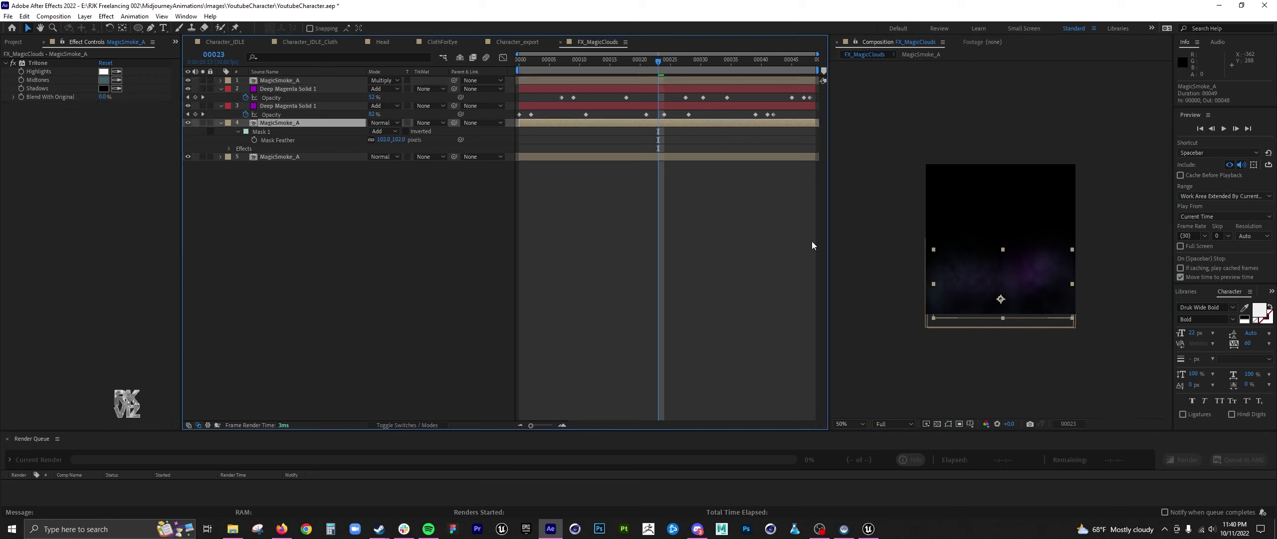
pyautogui.click(292, 156)
pyautogui.moveTo(927, 284); pyautogui.dragTo(923, 284)
pyautogui.click(457, 204)
# Collapse the expanded layer properties and play back the layered smoke loop
pyautogui.click(221, 122)
pyautogui.click(220, 105)
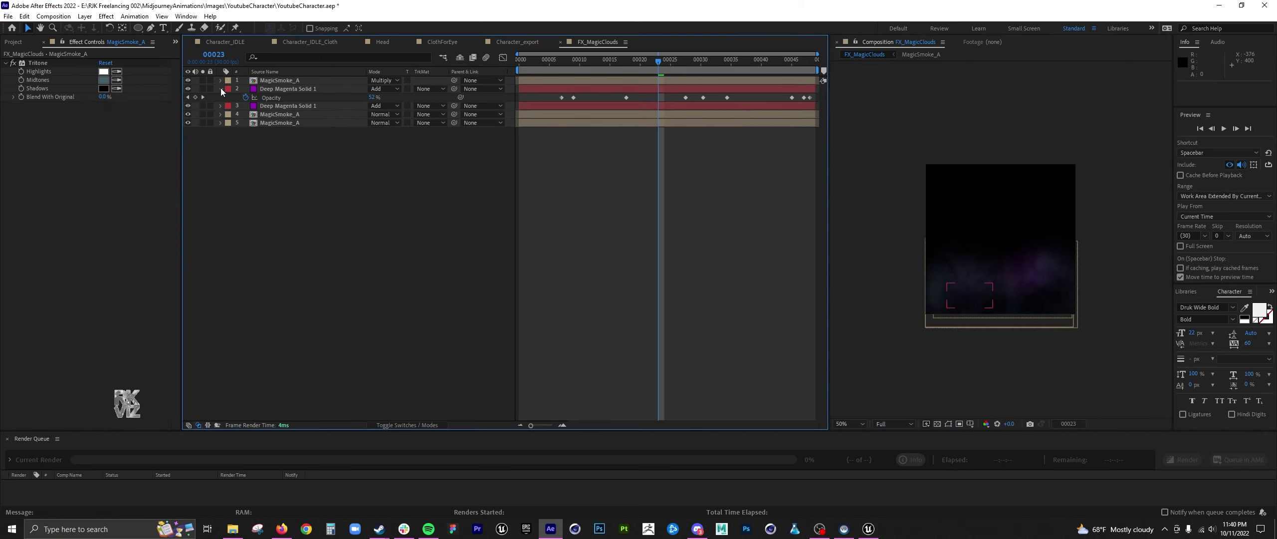
pyautogui.click(220, 88)
pyautogui.press('space')
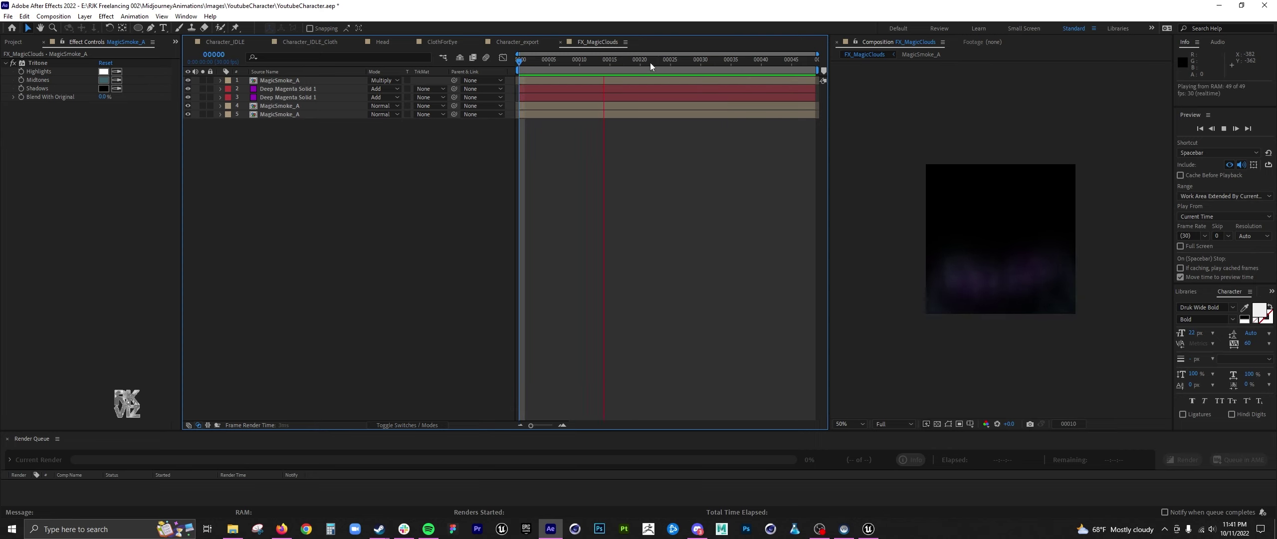
# Add an adjustment layer above the stack with a Turbulent Displace effect and adjust the displacement Size
pyautogui.rightClick(291, 136)
pyautogui.moveTo(314, 140)
pyautogui.click(573, 222)
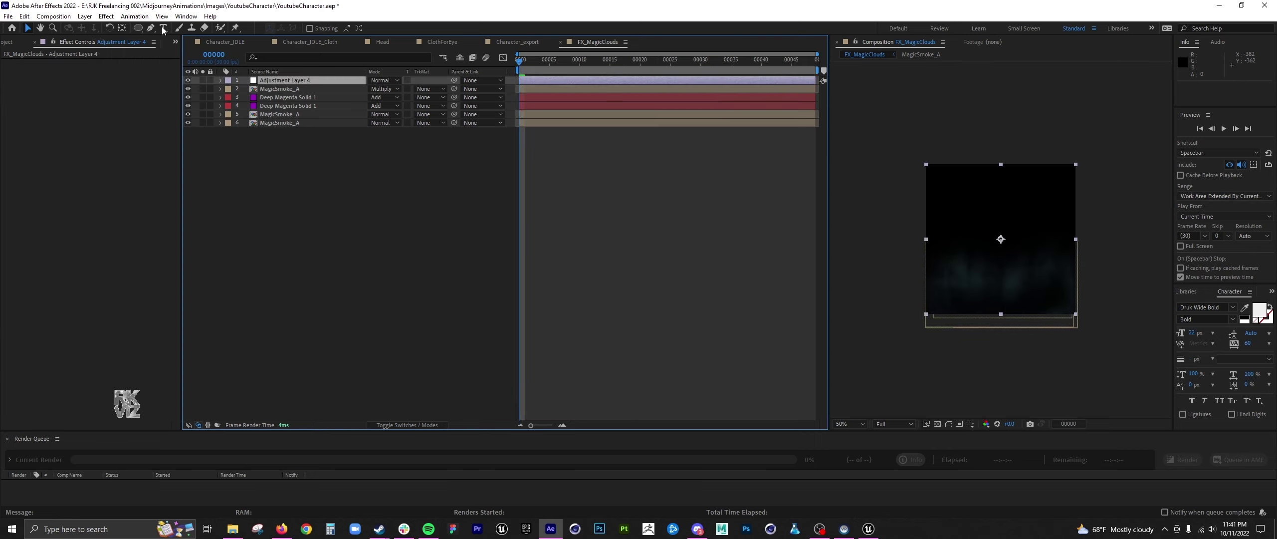
pyautogui.click(106, 16)
pyautogui.moveTo(149, 209)
pyautogui.click(279, 487)
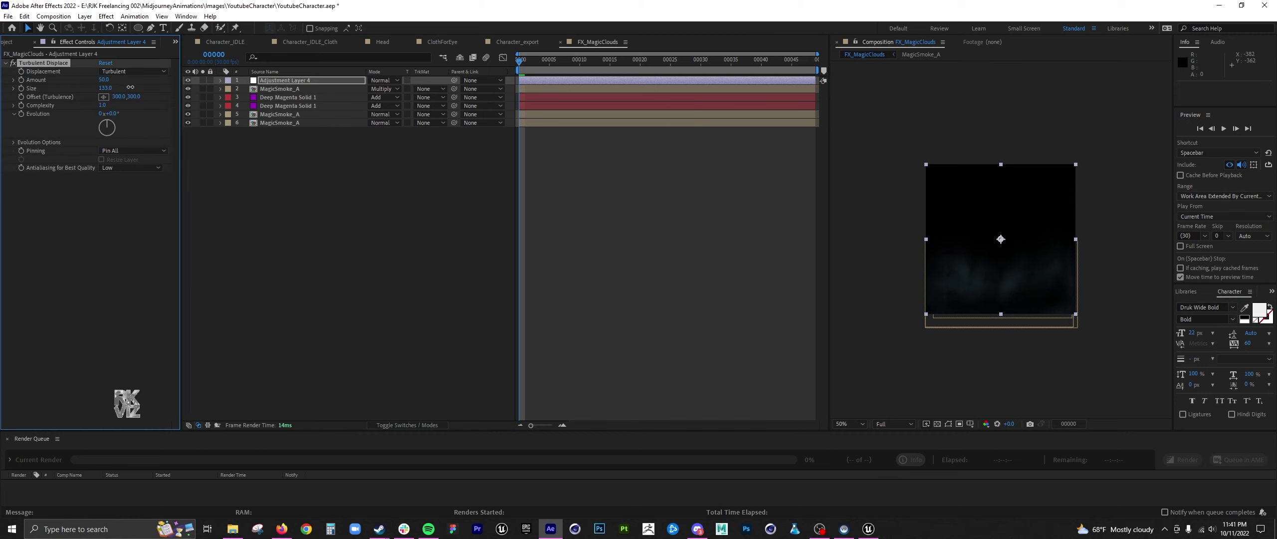
pyautogui.moveTo(67, 86); pyautogui.dragTo(67, 85)
pyautogui.moveTo(520, 61); pyautogui.dragTo(462, 75)
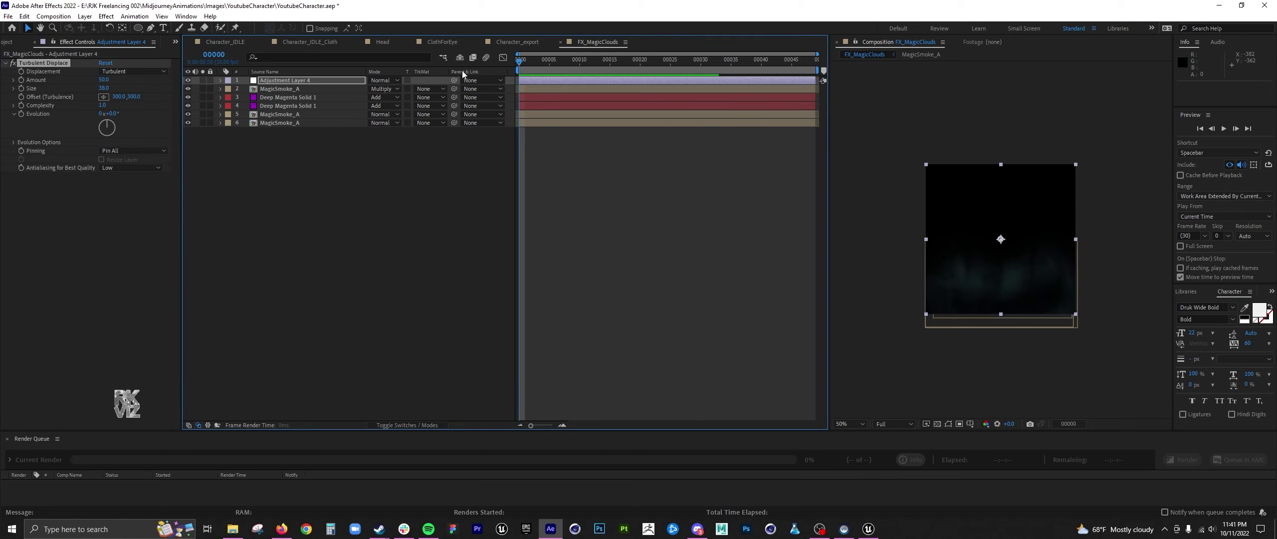
# Keyframe the Turbulent Displace Evolution away from 0° at frame 26 and back to its start value at frame 48, previewing the loop
pyautogui.click(21, 113)
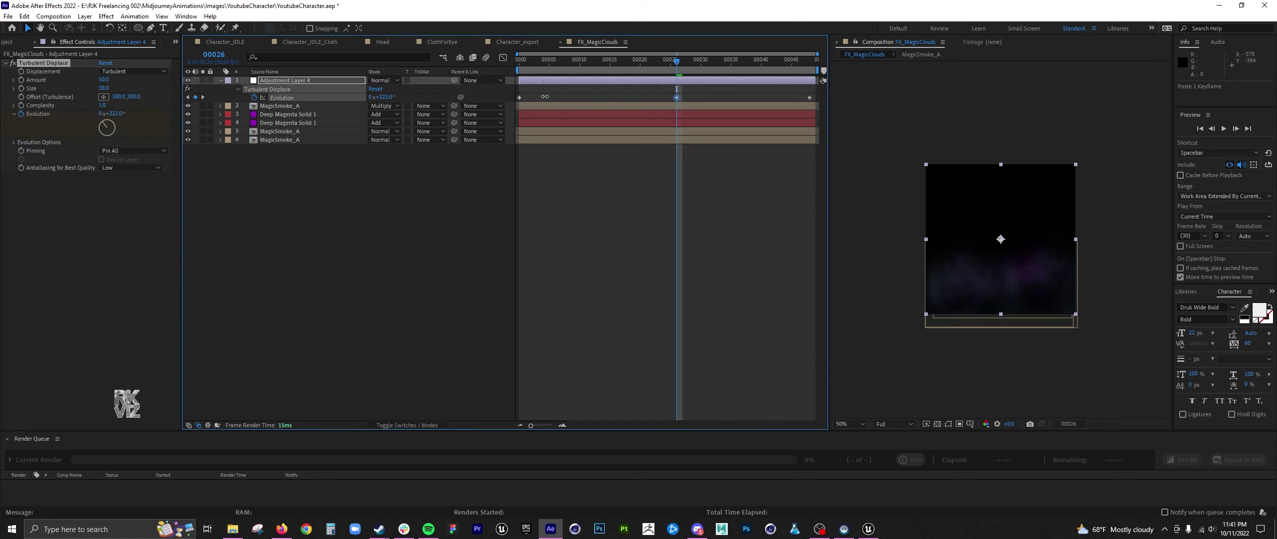
pyautogui.moveTo(626, 62); pyautogui.dragTo(345, 88)
pyautogui.press('space')
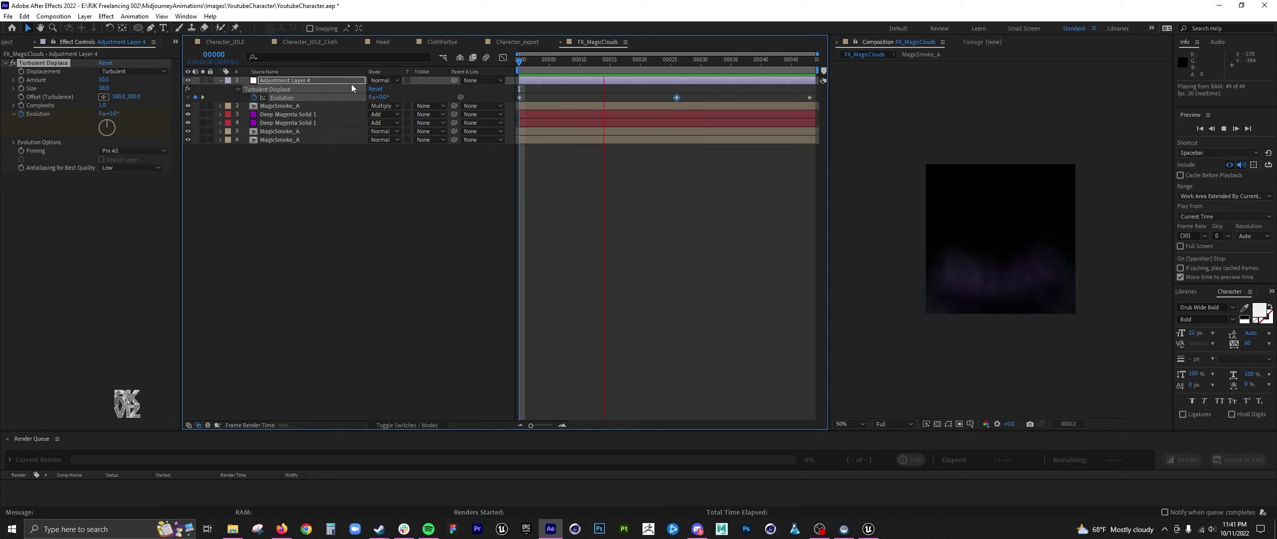
pyautogui.press('space')
# Keyframe the Turbulent Displace Offset with matching start and end values and a downward vertical shift at frame 26, previewing the loop
pyautogui.click(21, 96)
pyautogui.click(814, 62)
pyautogui.click(344, 81)
pyautogui.press('u')
pyautogui.click(195, 98)
pyautogui.click(676, 61)
pyautogui.moveTo(135, 97); pyautogui.dragTo(183, 95)
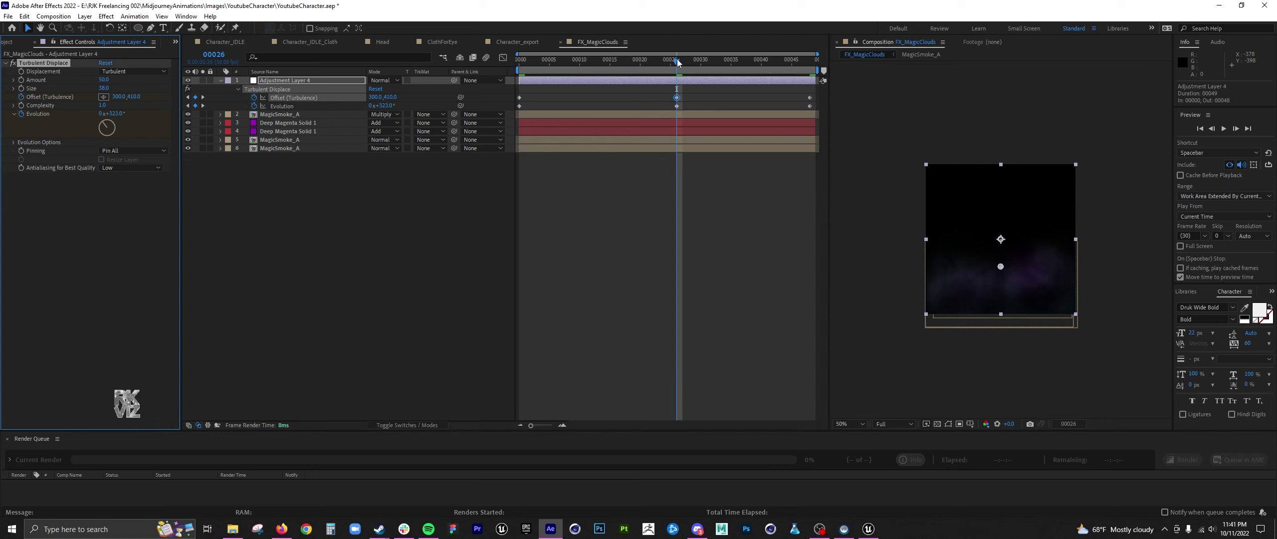
pyautogui.moveTo(672, 60); pyautogui.dragTo(520, 60)
pyautogui.press('space')
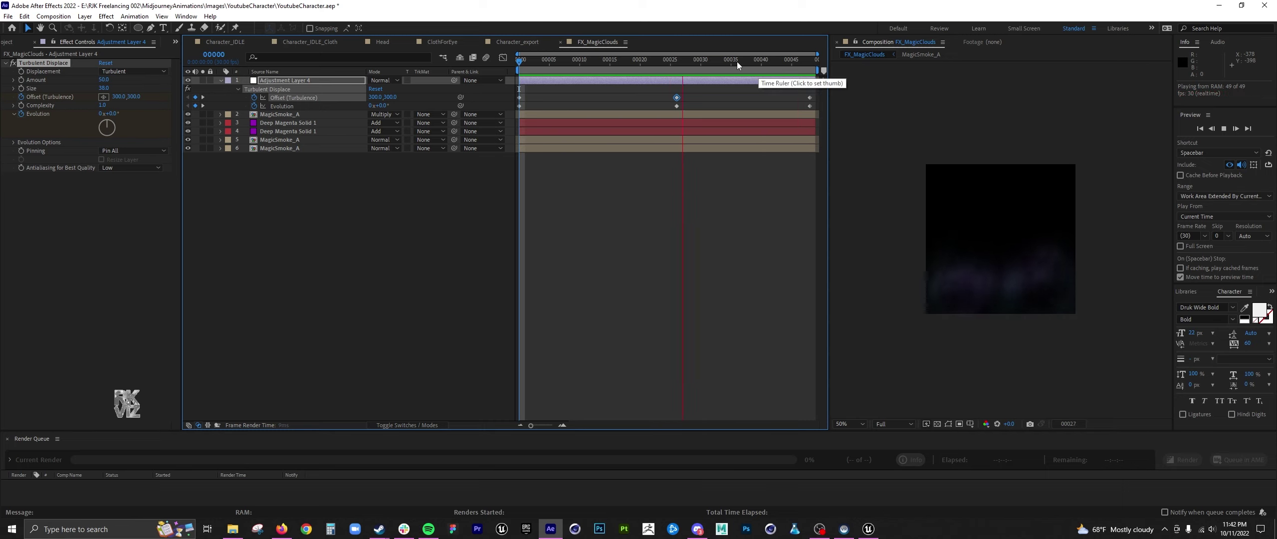
# Draw a low curved mask around the base of the MagicSmoke_A layer directly below the magenta solids and feather its edges
pyautogui.click(394, 426)
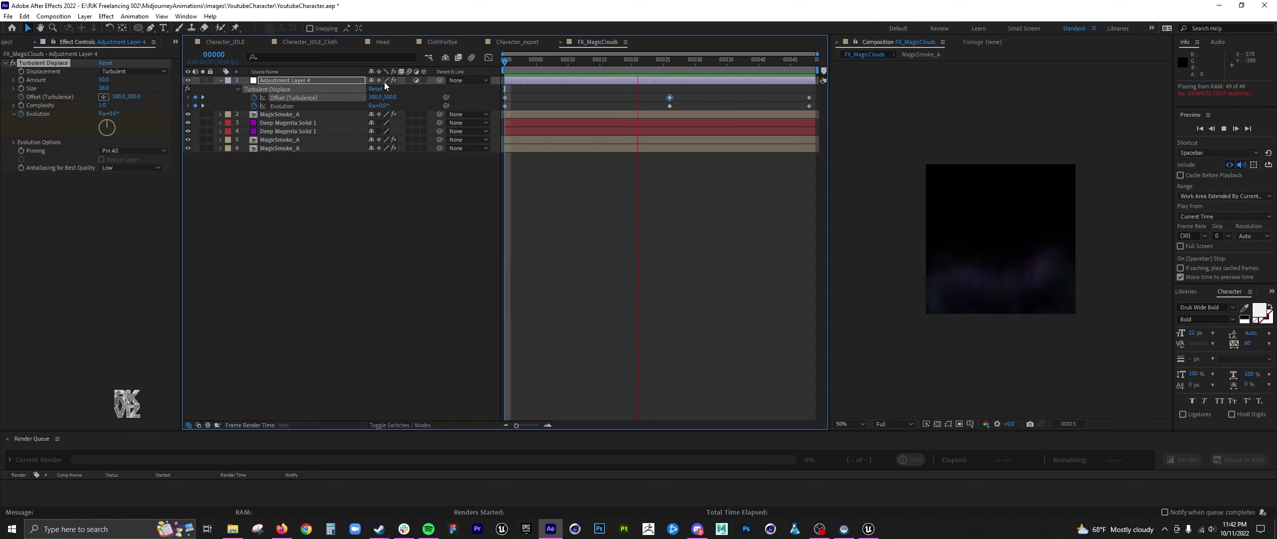
pyautogui.press('space')
pyautogui.click(295, 138)
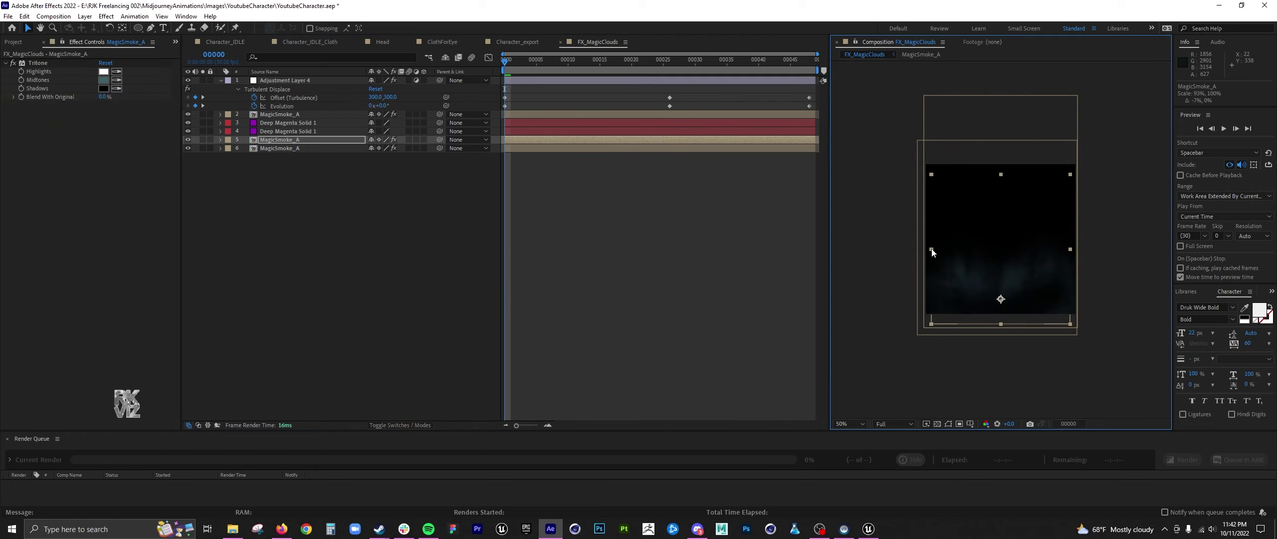
pyautogui.click(150, 29)
pyautogui.click(1056, 314)
pyautogui.hotkey('ctrl', 'z')
pyautogui.press('f')
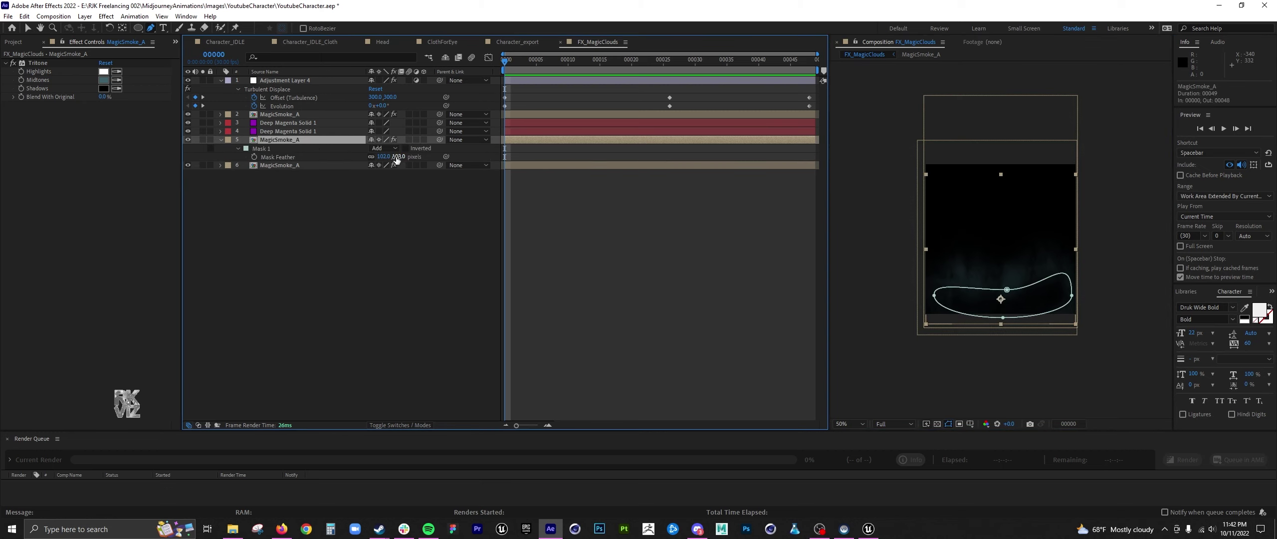
# Draw a freeform mask around the lower smoke of the bottommost MagicSmoke_A layer and set its feather to 117 pixels
pyautogui.click(280, 165)
pyautogui.press('f')
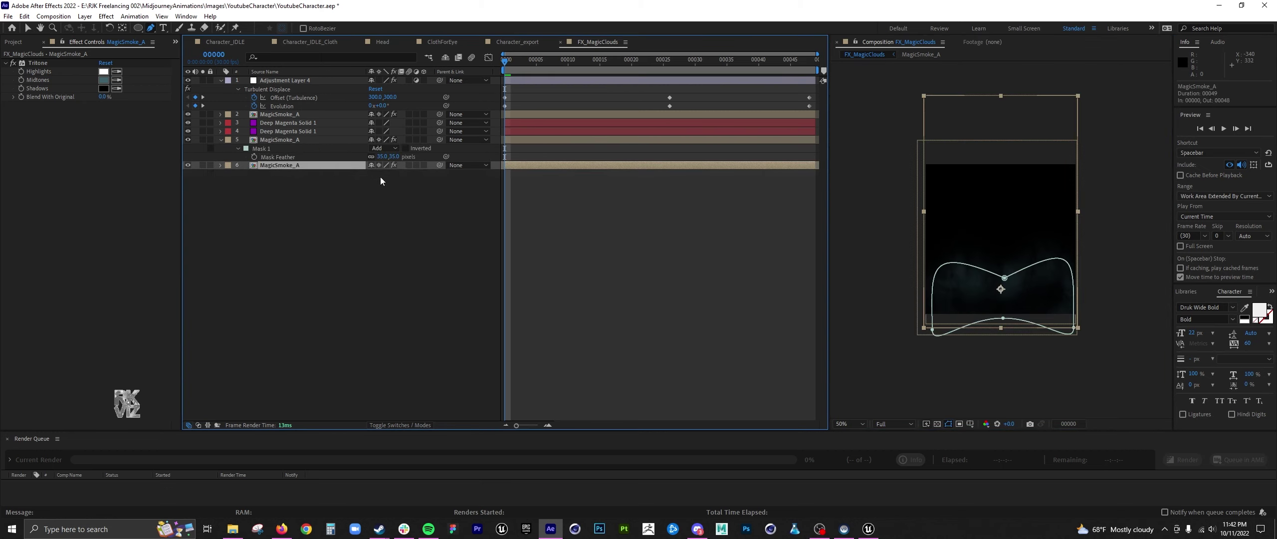
pyautogui.click(278, 182)
pyautogui.moveTo(313, 178); pyautogui.dragTo(362, 178)
# Move the outer side vertices of both MagicSmoke_A masks inward, away from the composition's edges
pyautogui.click(28, 29)
pyautogui.moveTo(931, 329); pyautogui.dragTo(949, 331)
pyautogui.moveTo(1073, 327); pyautogui.dragTo(1052, 325)
pyautogui.click(309, 141)
pyautogui.moveTo(934, 296)
pyautogui.mouseDown()
pyautogui.moveTo(970, 297)
pyautogui.moveTo(950, 299)
pyautogui.mouseUp()
pyautogui.moveTo(1071, 296)
pyautogui.mouseDown()
pyautogui.moveTo(1052, 297)
pyautogui.moveTo(1063, 296)
pyautogui.mouseUp()
# Check the masked smoke layers without mask outlines and against transparency, and play back the loop
pyautogui.click(948, 423)
pyautogui.click(937, 423)
pyautogui.click(937, 424)
pyautogui.moveTo(580, 67); pyautogui.dragTo(684, 81)
pyautogui.click(548, 121)
pyautogui.click(530, 64)
pyautogui.press('space')
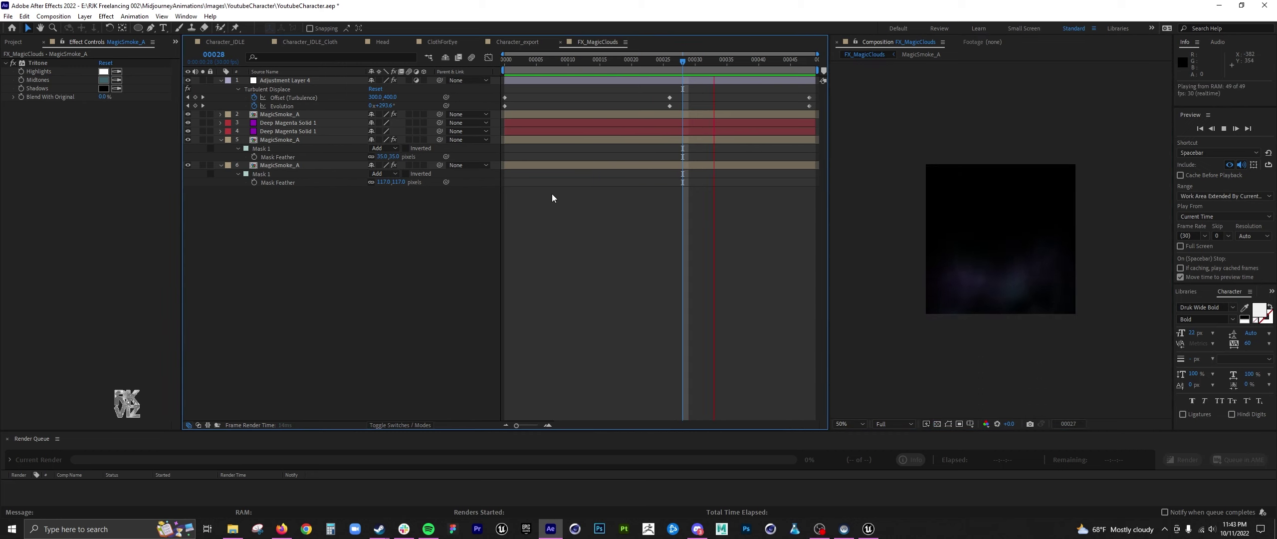
pyautogui.press('space')
# Pre-compose all layers into a new composition named MagicClouds_ForMATTE, moving all attributes into it
pyautogui.hotkey('ctrl', 'a')
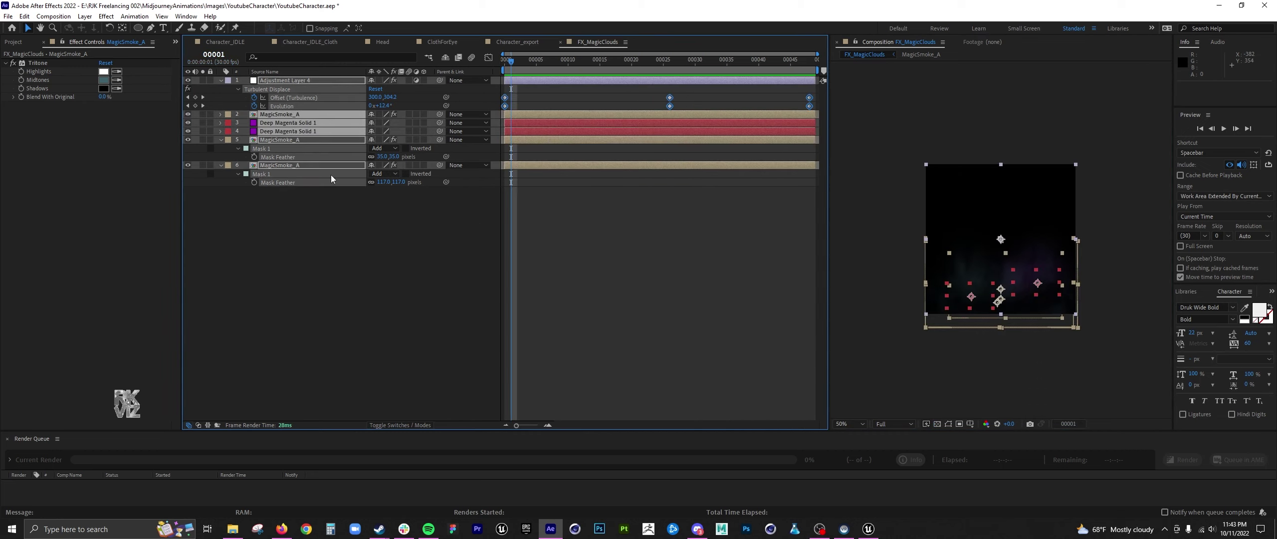
pyautogui.hotkey('ctrl', 'shift', 'c')
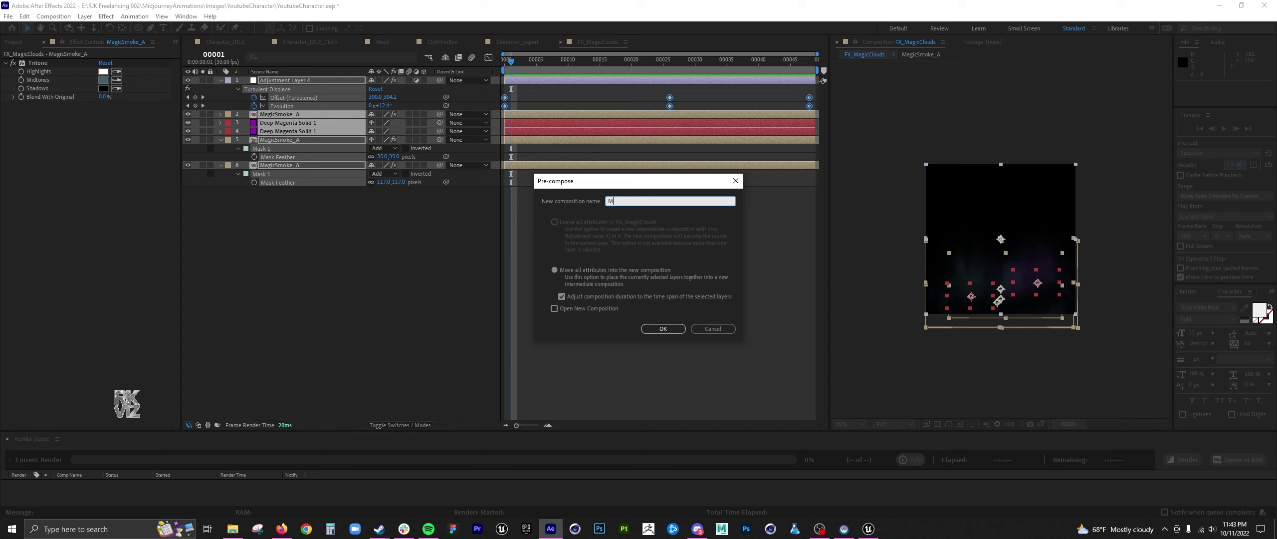
pyautogui.write('MagicClouds_ForMATTE')
pyautogui.press('Return')
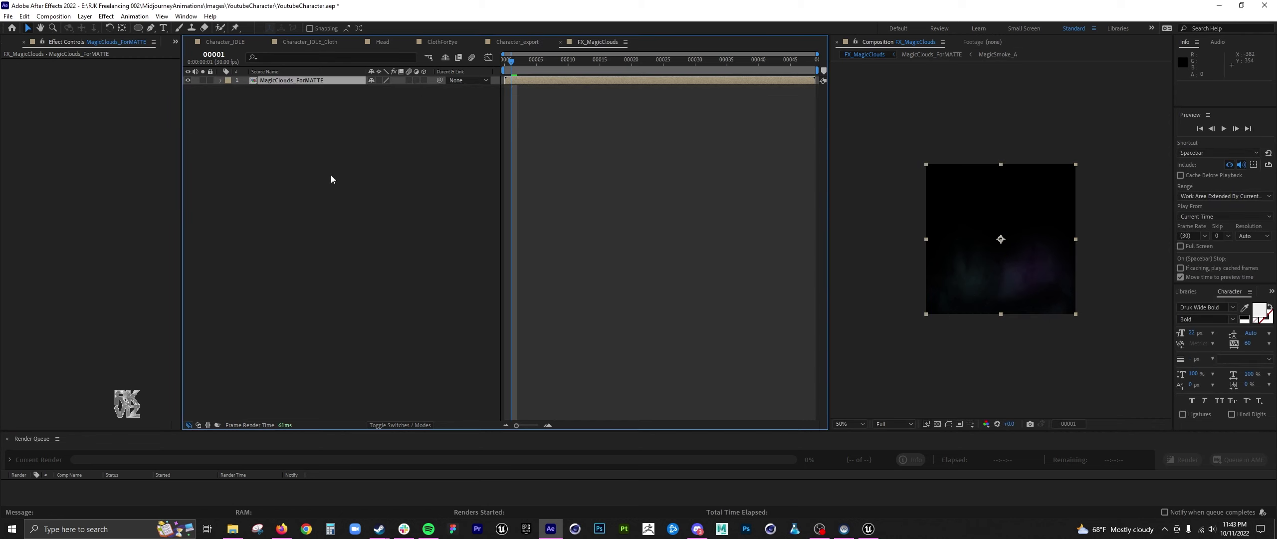
# Draw a closed mask around the smoke on the MagicClouds_ForMATTE layer and set its feather to 100 pixels
pyautogui.click(953, 227)
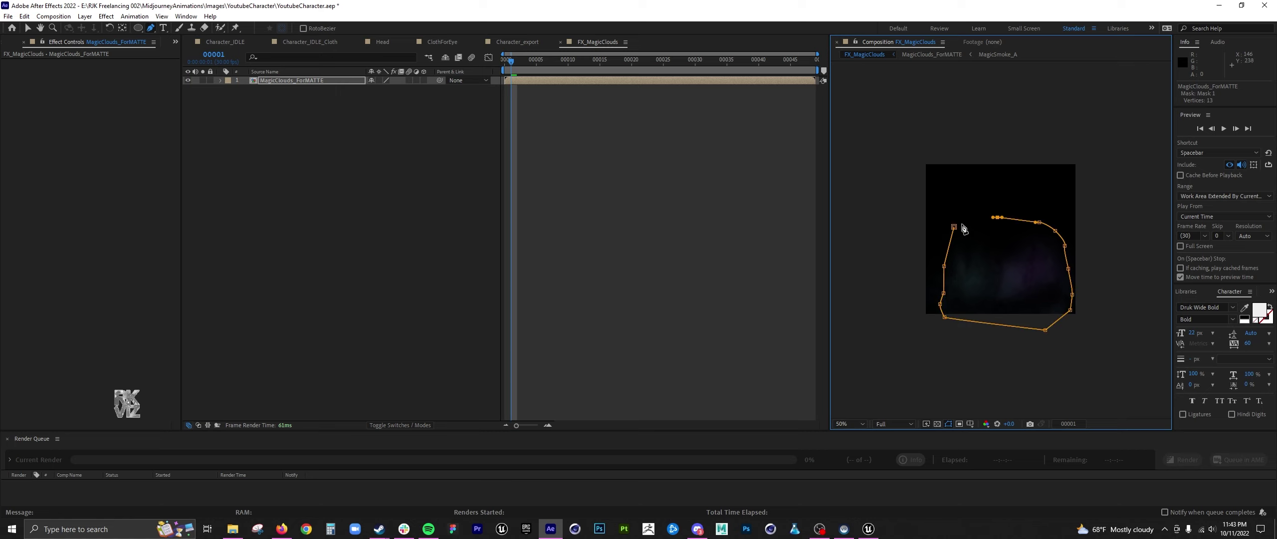
pyautogui.click(566, 104)
pyautogui.click(348, 81)
pyautogui.press('f')
pyautogui.moveTo(389, 98)
pyautogui.mouseDown()
pyautogui.moveTo(403, 96)
pyautogui.moveTo(337, 97)
pyautogui.moveTo(403, 97)
pyautogui.mouseUp()
pyautogui.click(356, 113)
pyautogui.click(350, 81)
pyautogui.hotkey('shift', 'Left')
pyautogui.click(403, 97)
pyautogui.write('100')
pyautogui.click(417, 113)
# Squash the MagicClouds_ForMATTE layer vertically, move it down to the base of the frame, and preview the loop
pyautogui.press('space')
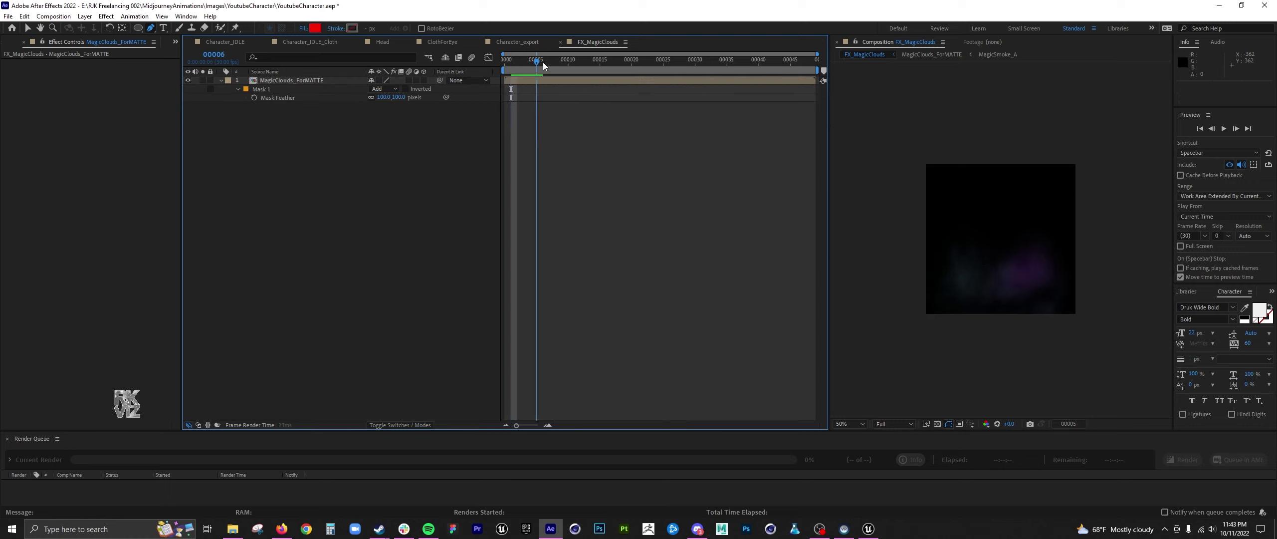
pyautogui.moveTo(544, 94); pyautogui.dragTo(524, 90)
pyautogui.click(573, 80)
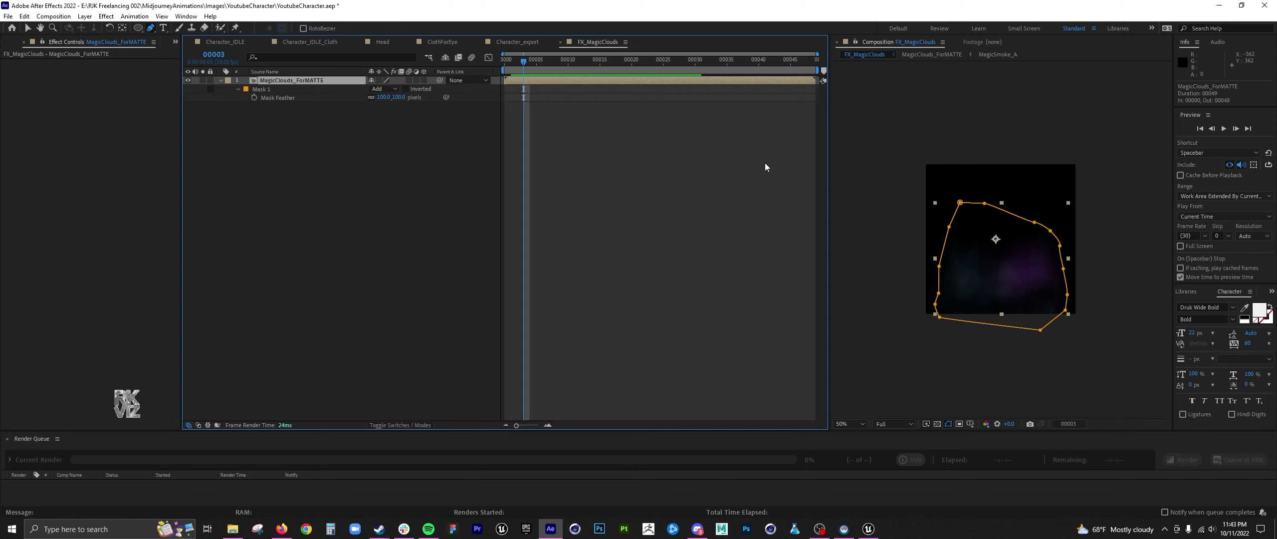
pyautogui.click(948, 425)
pyautogui.moveTo(1004, 203); pyautogui.dragTo(1006, 214)
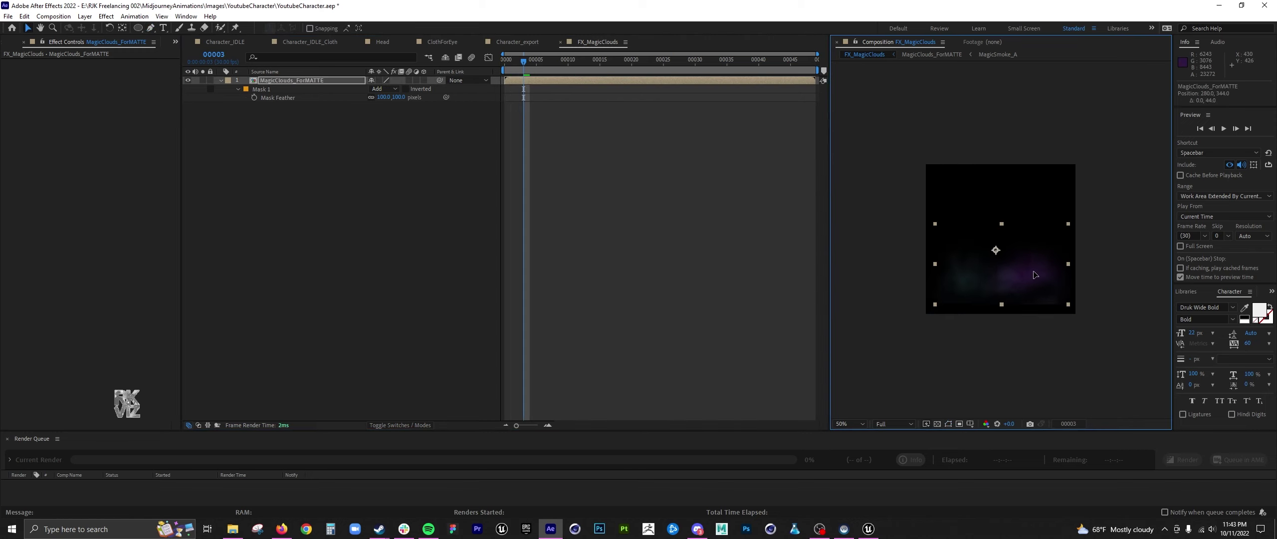
pyautogui.click(569, 124)
pyautogui.moveTo(525, 60); pyautogui.dragTo(503, 75)
pyautogui.click(936, 425)
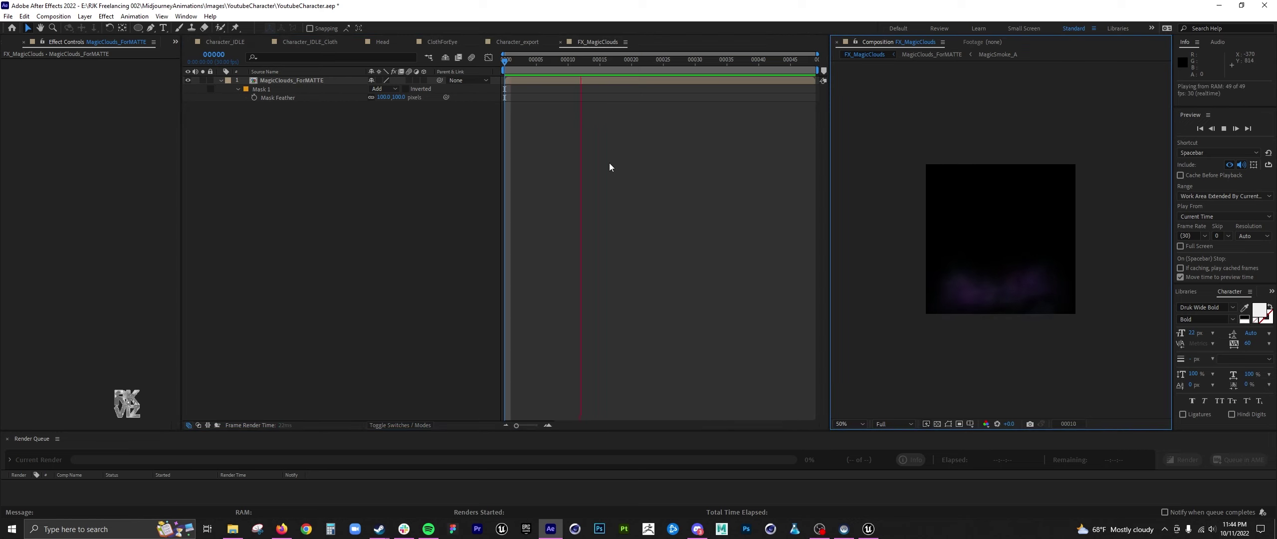
pyautogui.click(612, 69)
# Add a deep magenta solid above the clouds and draw a flat, wavy mask on it along the frame's bottom edge
pyautogui.rightClick(329, 173)
pyautogui.click(579, 199)
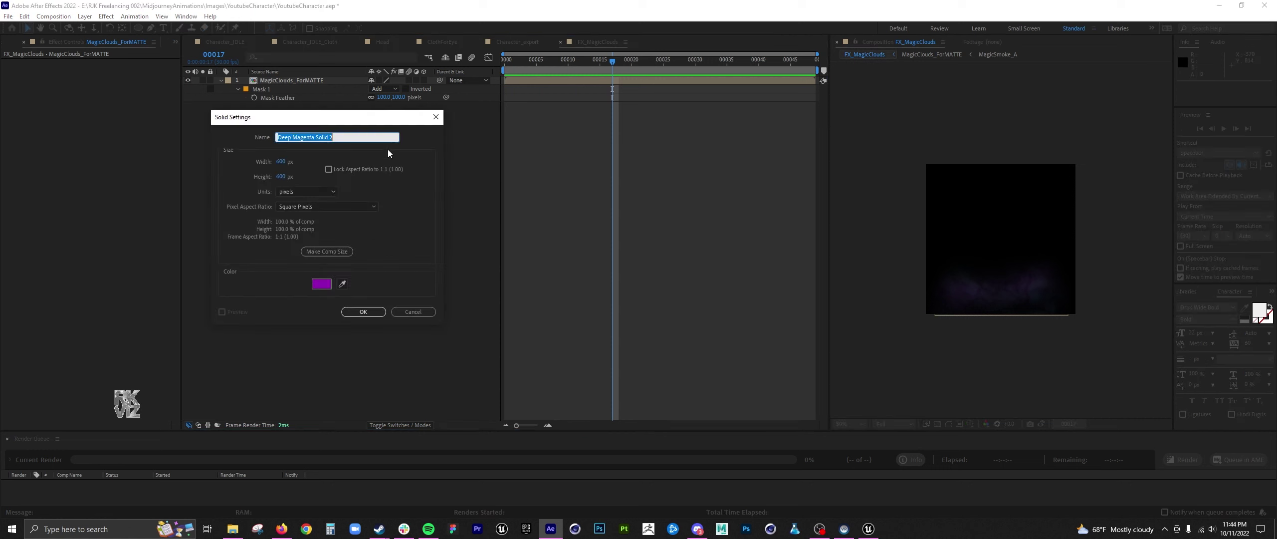
pyautogui.click(363, 312)
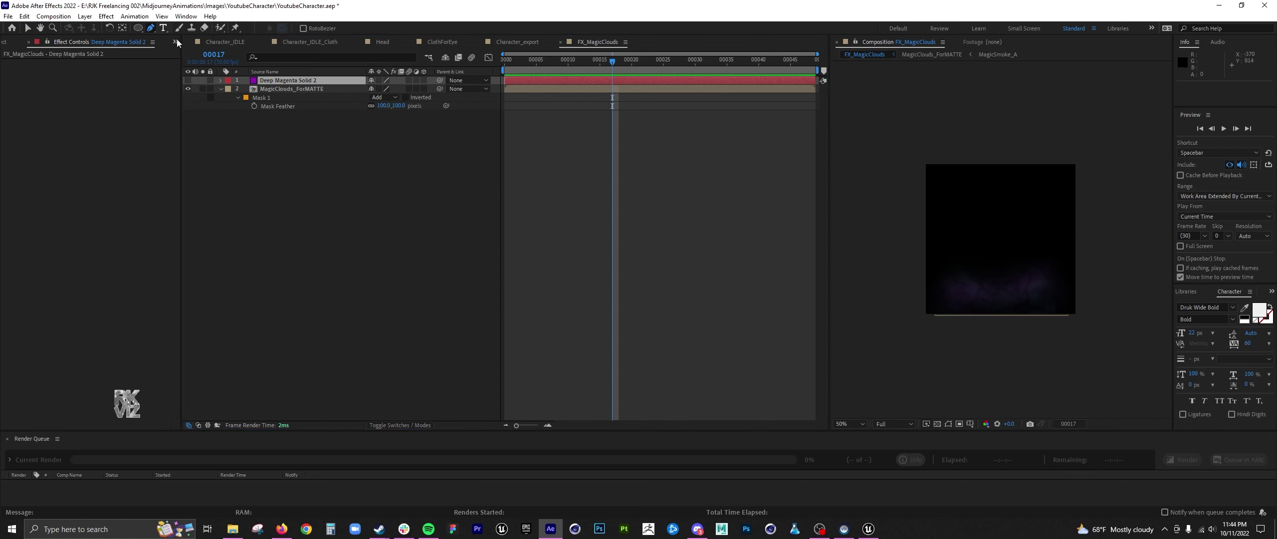
pyautogui.click(961, 315)
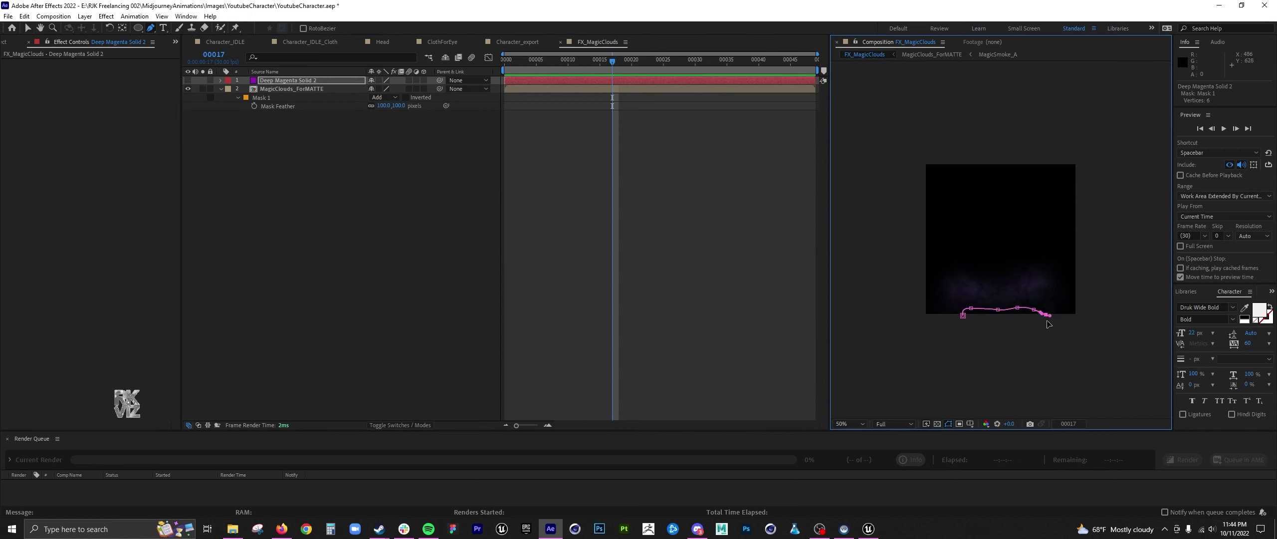
pyautogui.click(188, 81)
# Feather the magenta solid's mask heavily so it reads as a soft glow at the base of the smoke
pyautogui.click(308, 82)
pyautogui.press('f')
pyautogui.moveTo(390, 97); pyautogui.dragTo(462, 101)
pyautogui.click(427, 152)
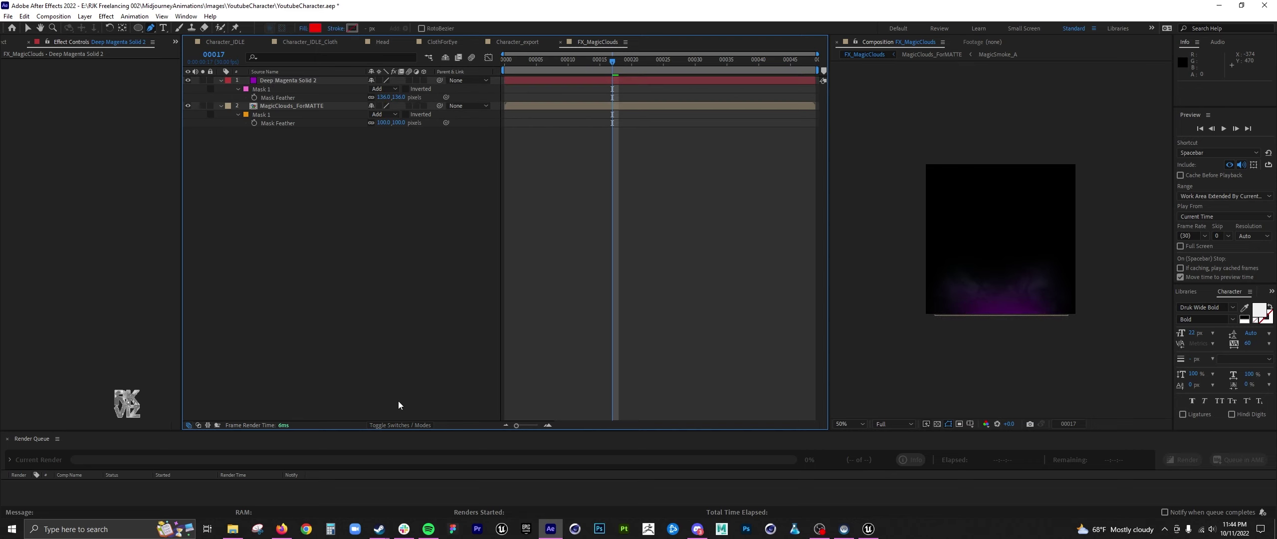
# Set the magenta solid's blend mode to Add and lower its opacity
pyautogui.click(400, 424)
pyautogui.click(389, 80)
pyautogui.click(442, 210)
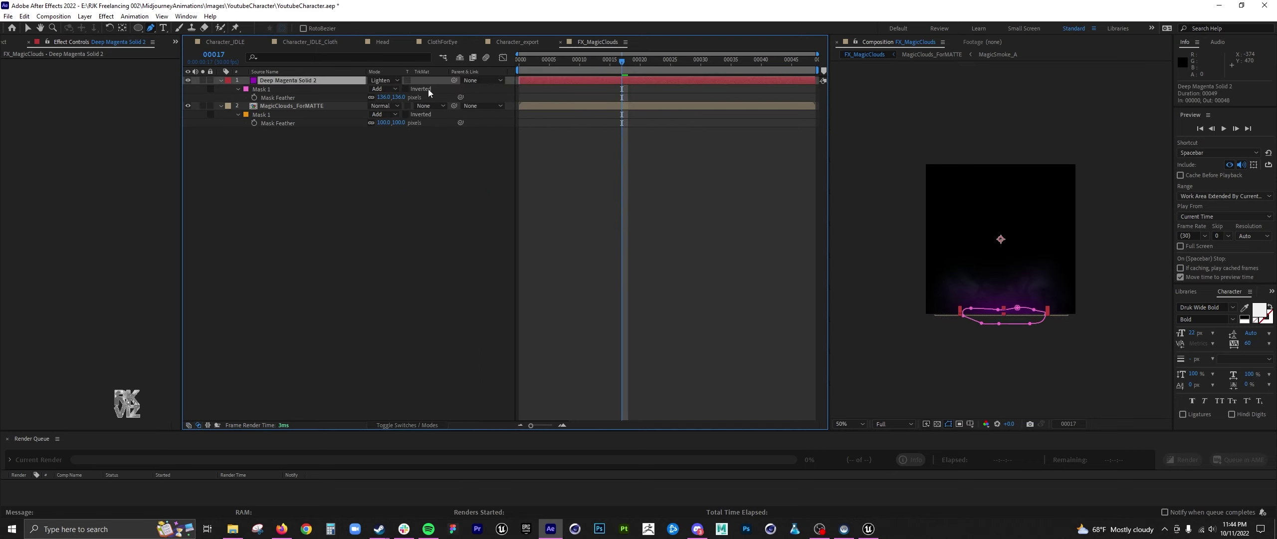
pyautogui.click(394, 81)
pyautogui.click(429, 189)
pyautogui.press('t')
pyautogui.moveTo(372, 90); pyautogui.dragTo(299, 91)
pyautogui.click(325, 174)
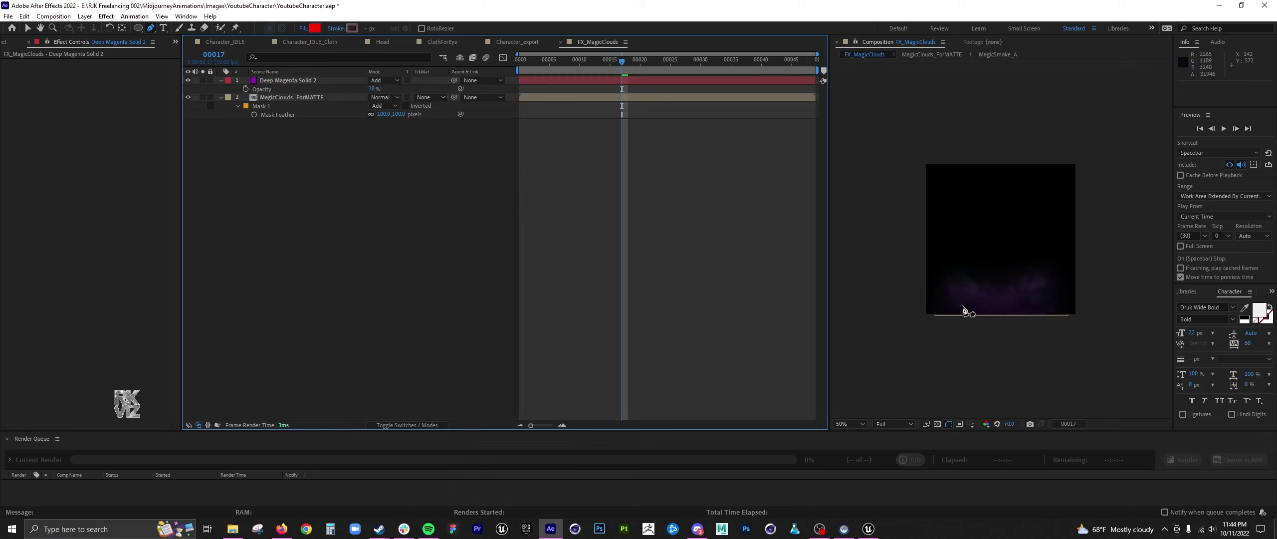
# Add an adjustment layer at the top of the stack and apply the Deep Glow effect to it
pyautogui.scroll(1, 969, 304)
pyautogui.moveTo(605, 61); pyautogui.dragTo(725, 86)
pyautogui.rightClick(342, 159)
pyautogui.click(499, 216)
pyautogui.click(107, 16)
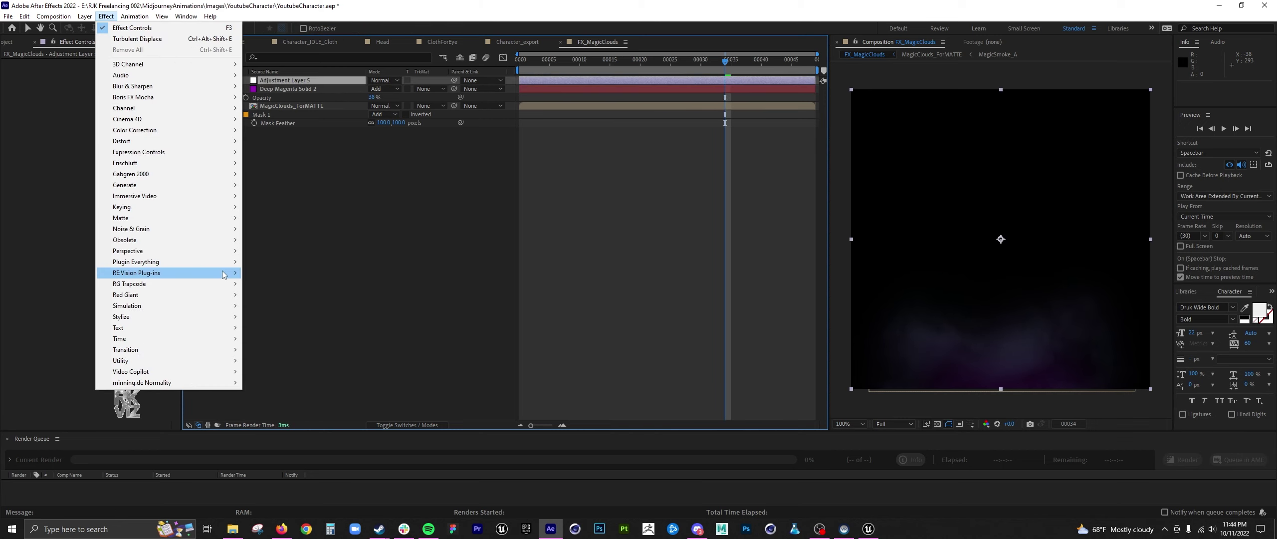
pyautogui.moveTo(219, 261)
pyautogui.click(272, 262)
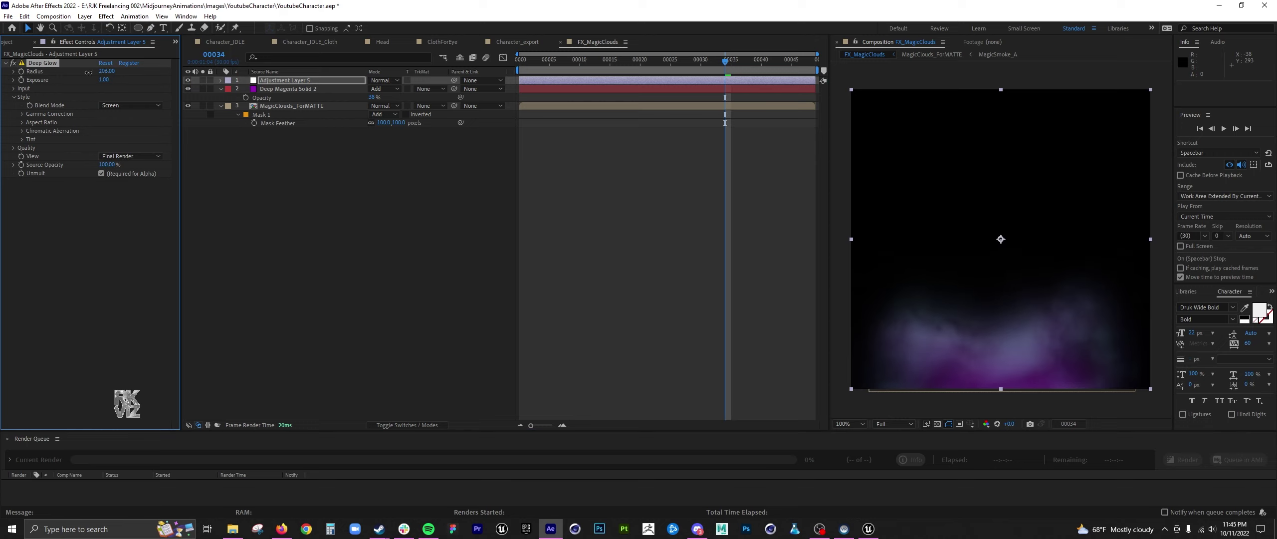
# Adjust the input Threshold of the Deep Glow effect, ending at 1%
pyautogui.click(13, 88)
pyautogui.moveTo(105, 96); pyautogui.dragTo(114, 97)
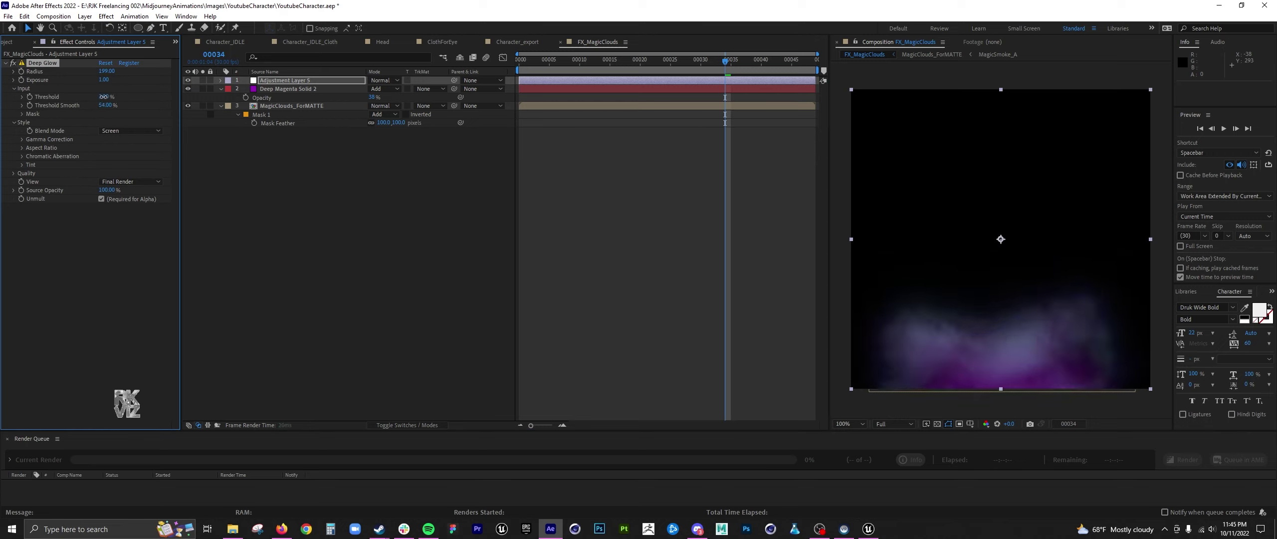
pyautogui.moveTo(106, 96); pyautogui.dragTo(98, 95)
# Play back the glowing smoke loop and check it against the transparency grid
pyautogui.press('space')
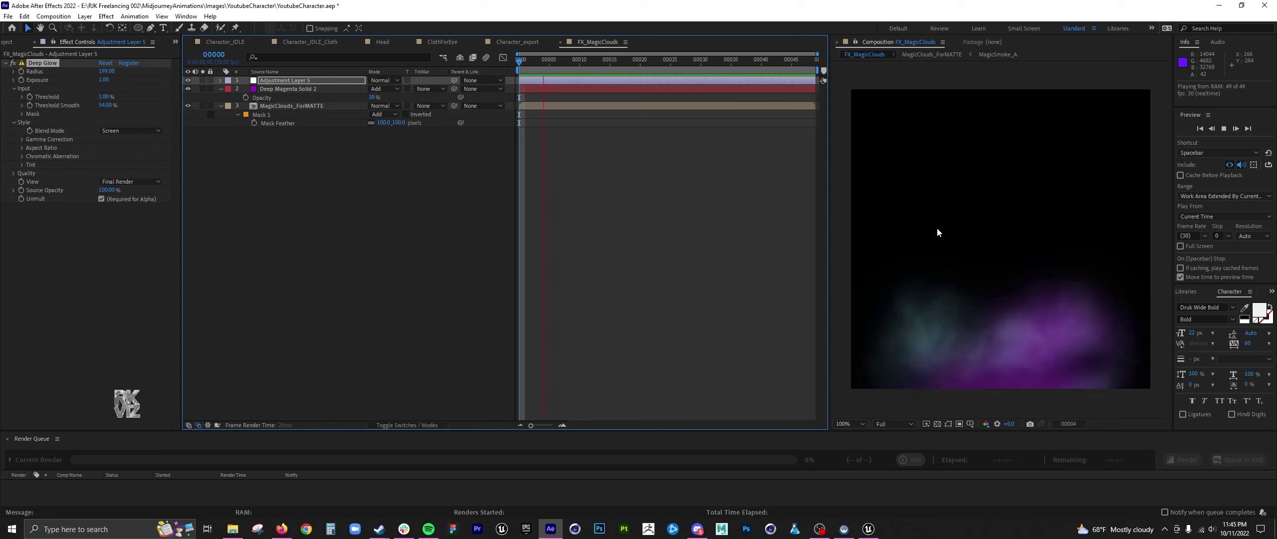
pyautogui.press(',')
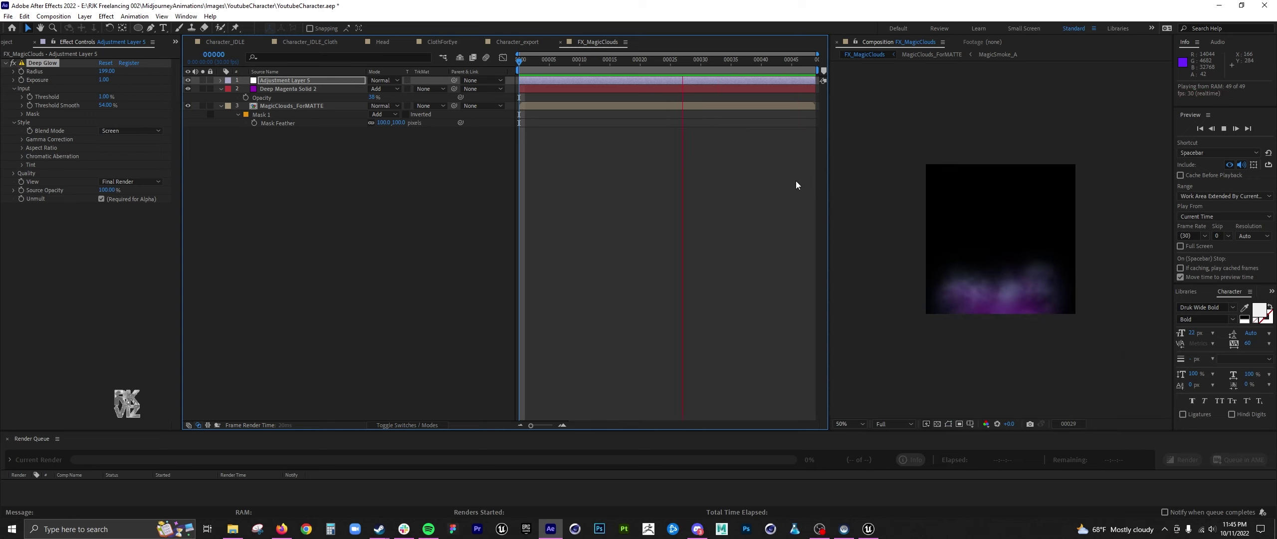
pyautogui.click(938, 423)
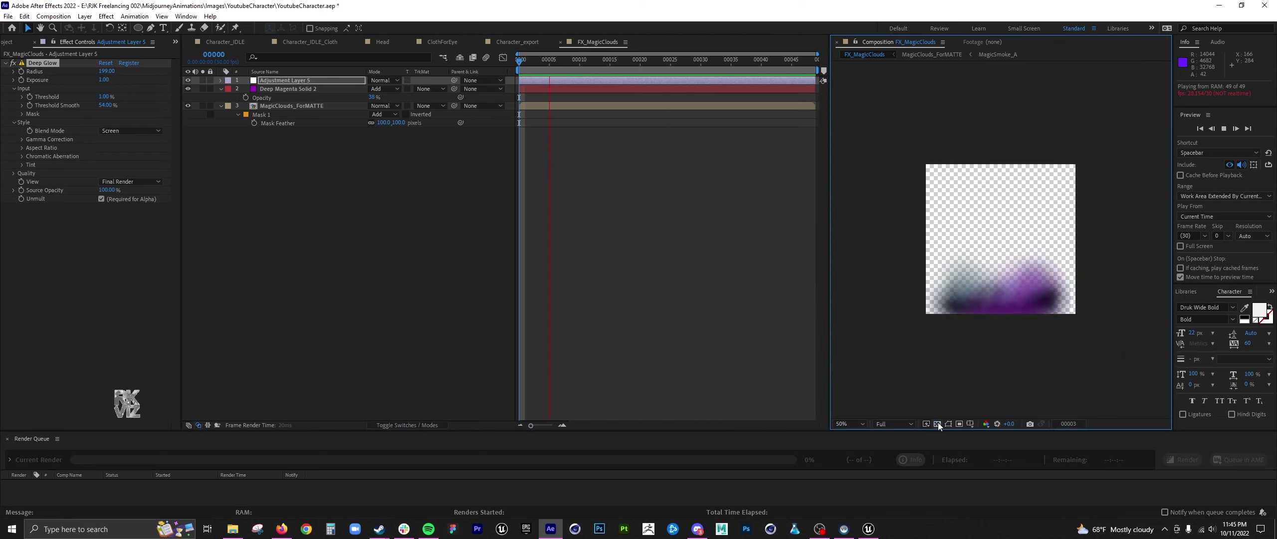
pyautogui.click(937, 423)
pyautogui.click(668, 60)
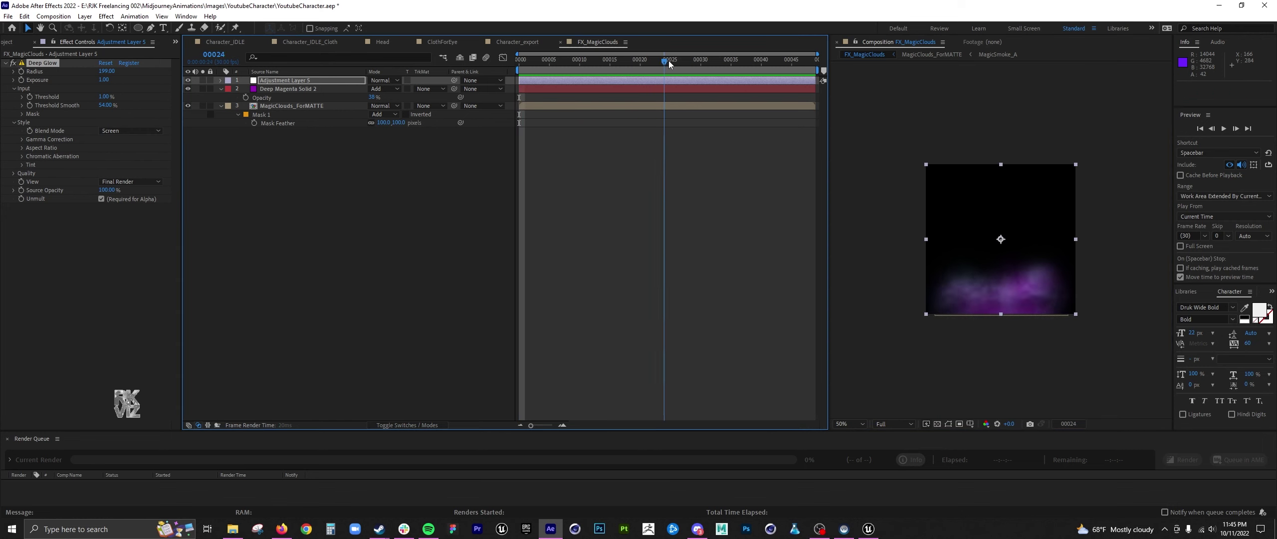
# Add a black solid at the top of the layer stack
pyautogui.rightClick(260, 168)
pyautogui.click(429, 211)
pyautogui.click(319, 284)
pyautogui.moveTo(214, 245); pyautogui.dragTo(185, 261)
pyautogui.press('Return')
pyautogui.press('Return')
pyautogui.click(106, 16)
pyautogui.moveTo(185, 134)
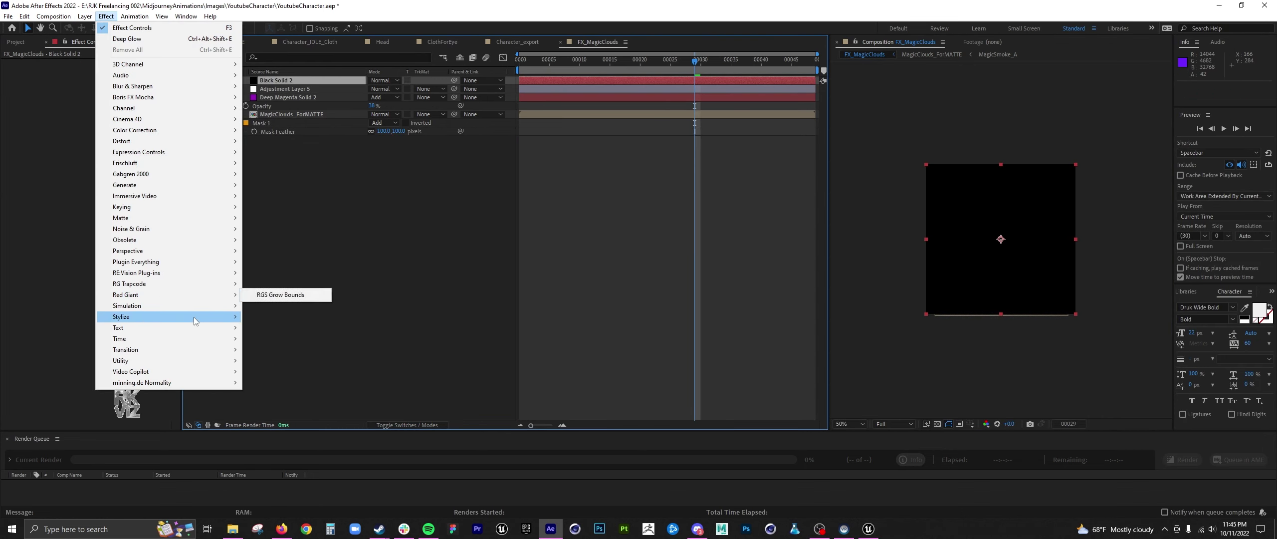
pyautogui.click(278, 84)
pyautogui.click(188, 80)
pyautogui.click(188, 81)
# Apply Turbulent Noise to the black solid, raising its contrast and lowering its brightness for patchy dark gaps
pyautogui.click(106, 16)
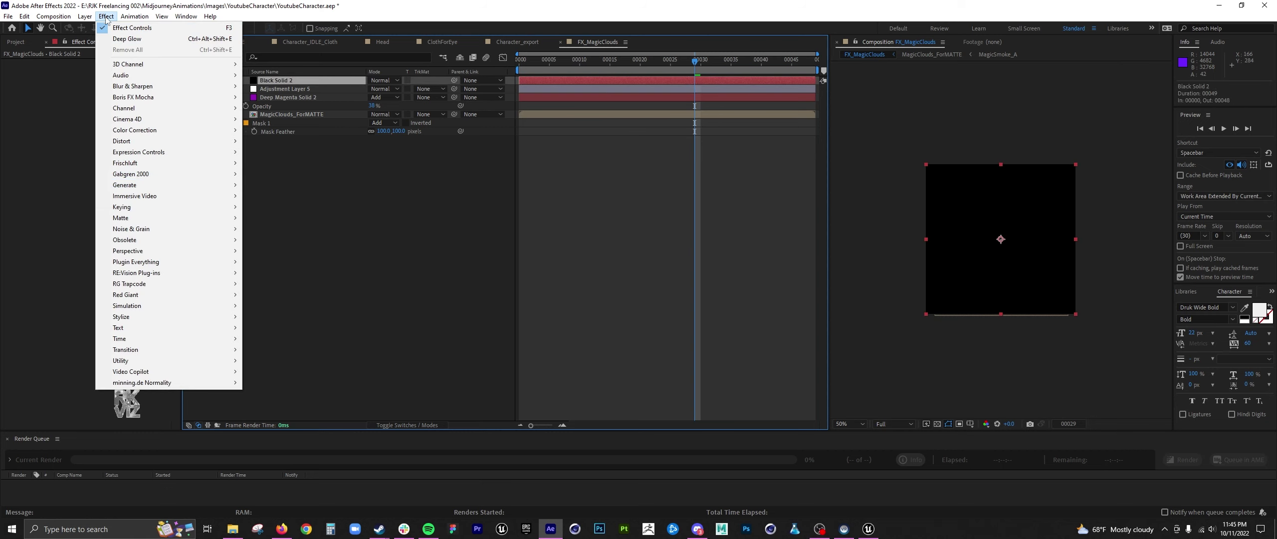
pyautogui.moveTo(165, 239)
pyautogui.click(278, 349)
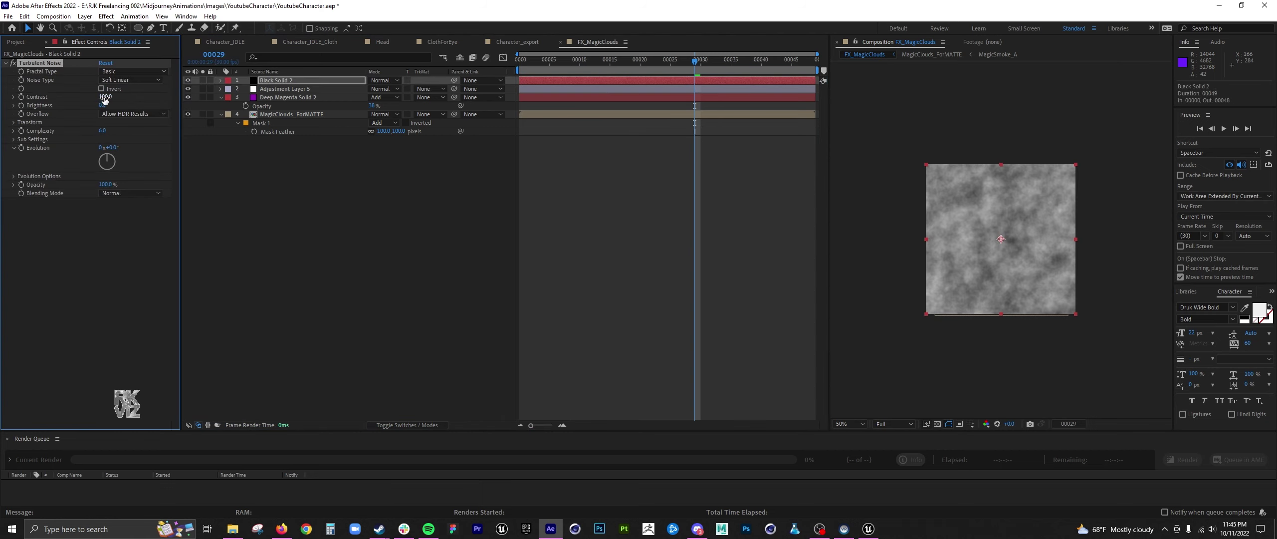
pyautogui.moveTo(104, 98)
pyautogui.mouseDown()
pyautogui.moveTo(185, 99)
pyautogui.moveTo(88, 101)
pyautogui.mouseUp()
pyautogui.click(289, 158)
# Apply CC Image Wipe to MagicClouds_ForMATTE, using Black Solid 2 with Effects & Masks as the gradient layer
pyautogui.click(298, 114)
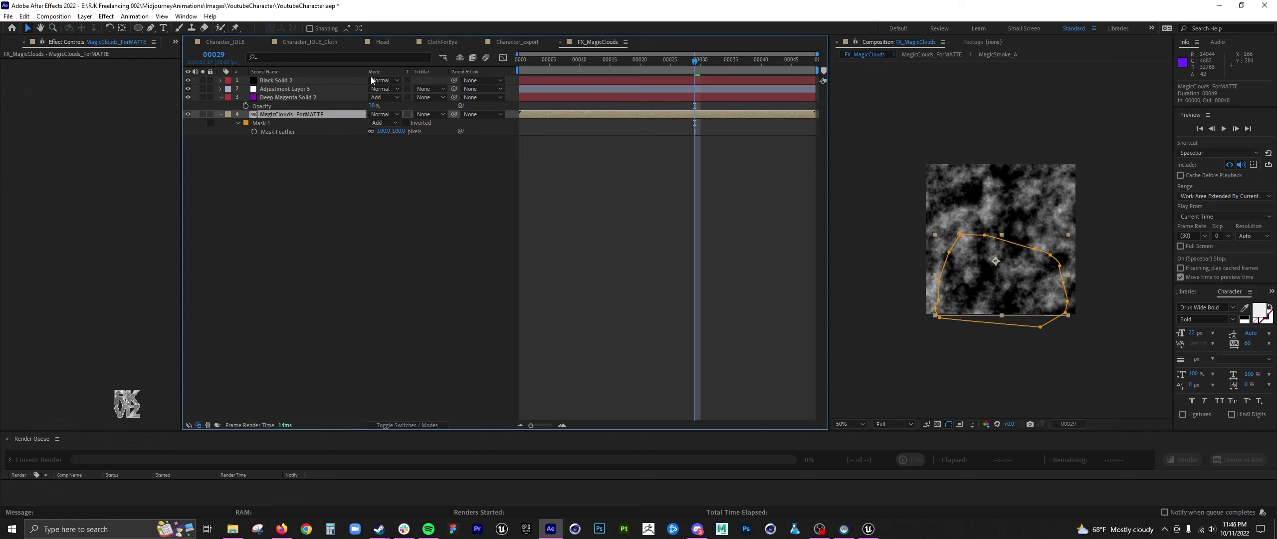
pyautogui.click(106, 16)
pyautogui.moveTo(129, 349)
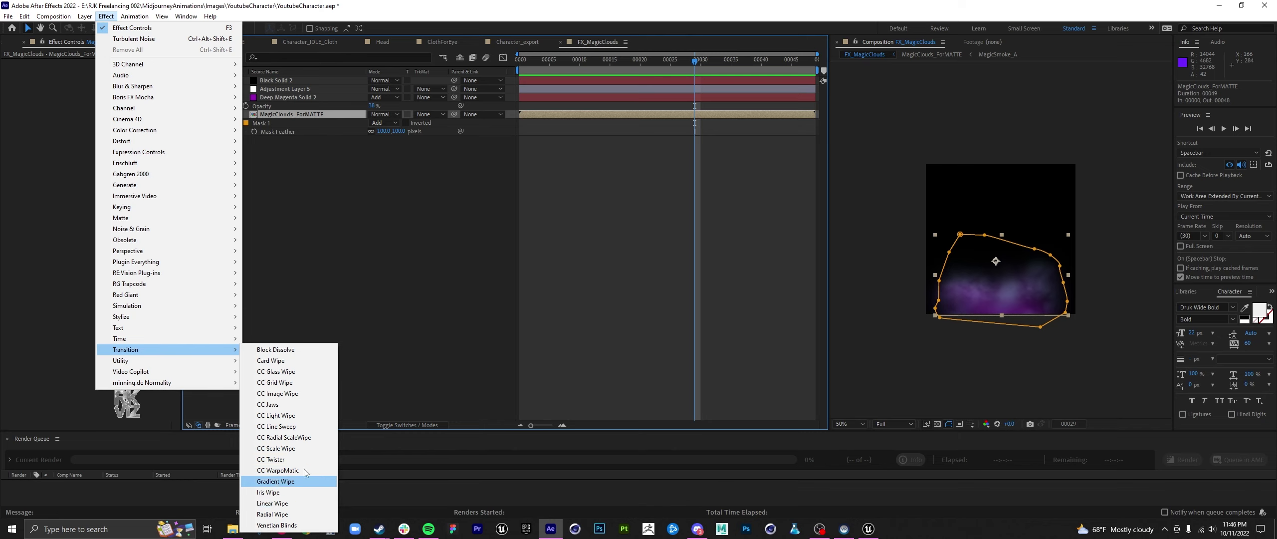
pyautogui.click(292, 394)
pyautogui.click(110, 106)
pyautogui.click(131, 120)
pyautogui.click(149, 105)
pyautogui.click(159, 137)
# Set the CC Image Wipe Completion to 19% and Border Softness to 32%
pyautogui.moveTo(107, 72); pyautogui.dragTo(106, 71)
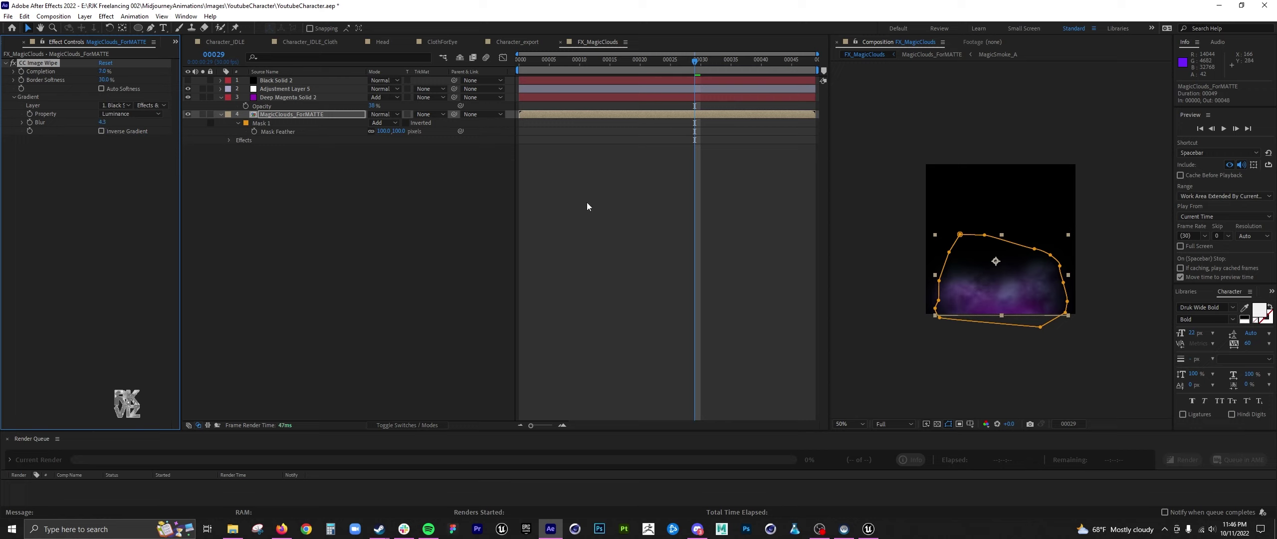
pyautogui.scroll(1, 967, 235)
pyautogui.moveTo(103, 72); pyautogui.dragTo(102, 78)
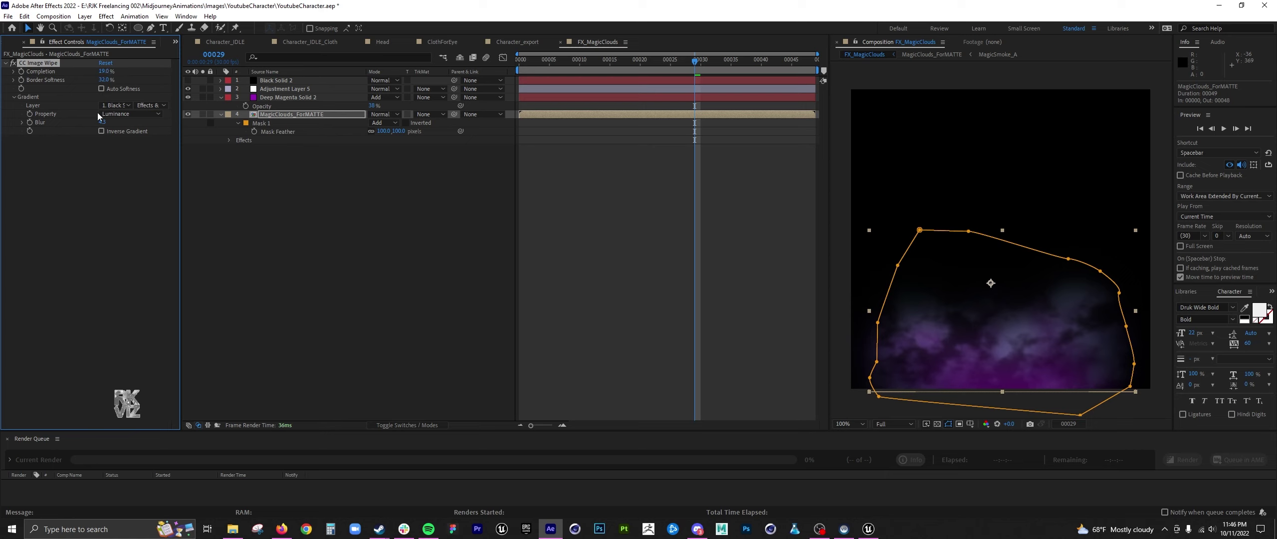
pyautogui.click(333, 192)
# Keyframe Black Solid 2's Turbulent Noise Evolution with matching values at frames 0 and 48 and a different one at frame 30, and preview it
pyautogui.moveTo(714, 61); pyautogui.dragTo(471, 85)
pyautogui.click(327, 81)
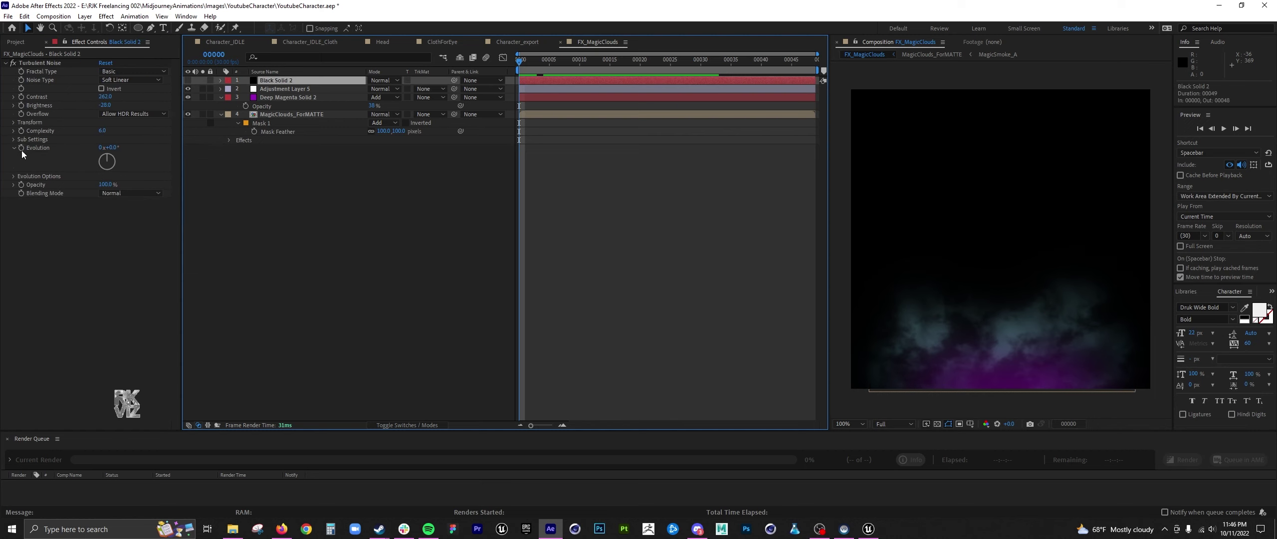
pyautogui.press('u')
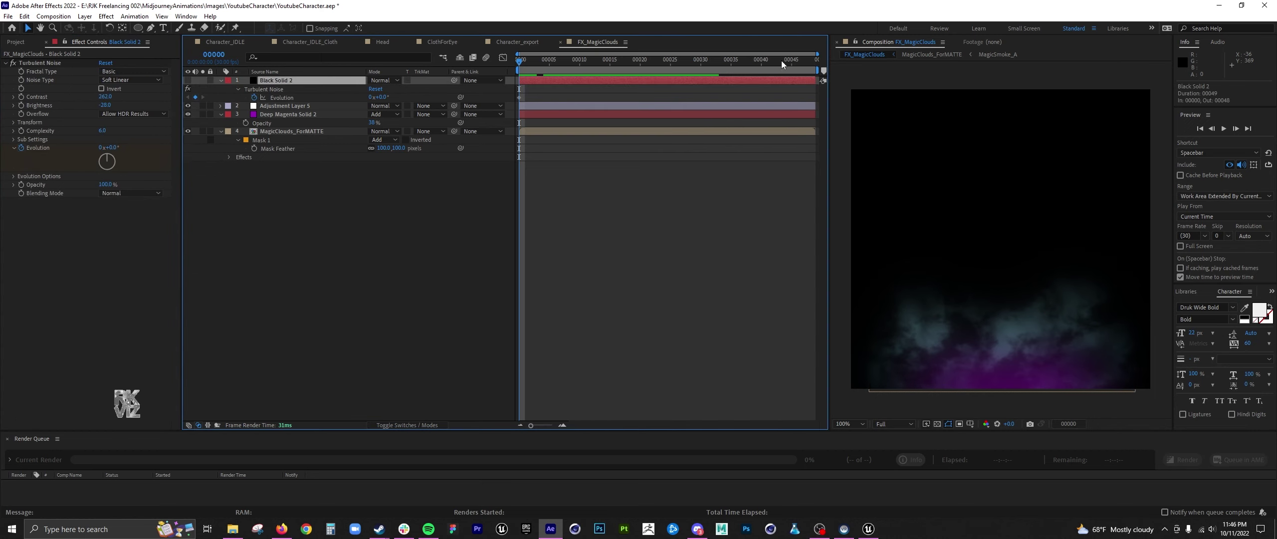
pyautogui.click(809, 64)
pyautogui.click(195, 97)
pyautogui.moveTo(633, 64); pyautogui.dragTo(700, 65)
pyautogui.moveTo(383, 98); pyautogui.dragTo(438, 96)
pyautogui.press('space')
pyautogui.press('space')
pyautogui.scroll(-1, 890, 302)
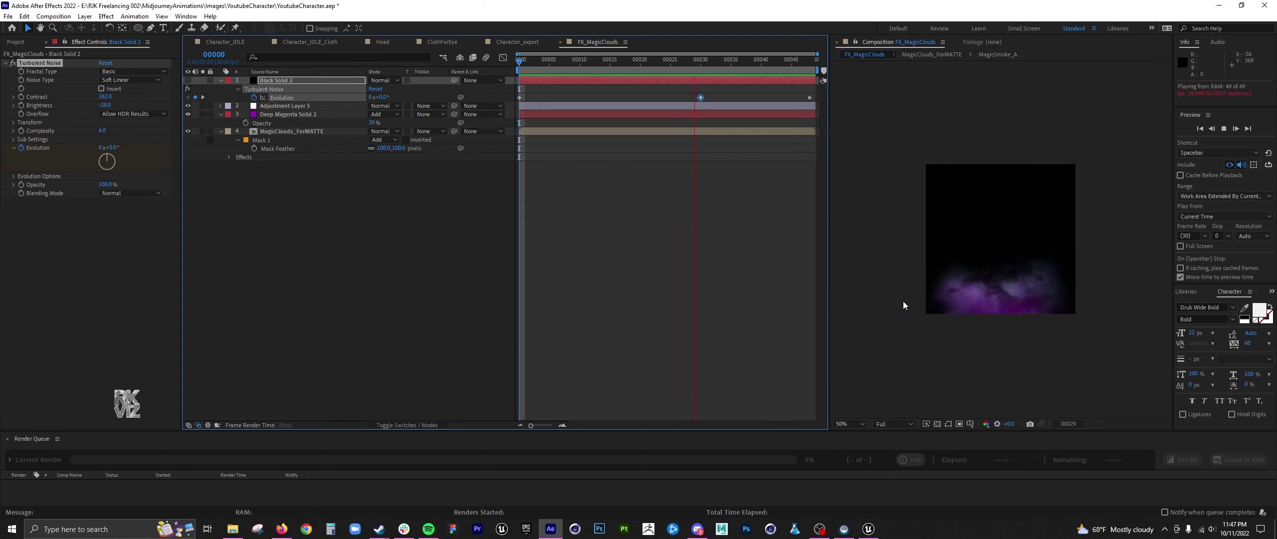
pyautogui.press('space')
# Raise the Border Softness of the CC Image Wipe on MagicClouds_ForMATTE for a softer wipe edge
pyautogui.click(295, 131)
pyautogui.moveTo(109, 77); pyautogui.dragTo(120, 77)
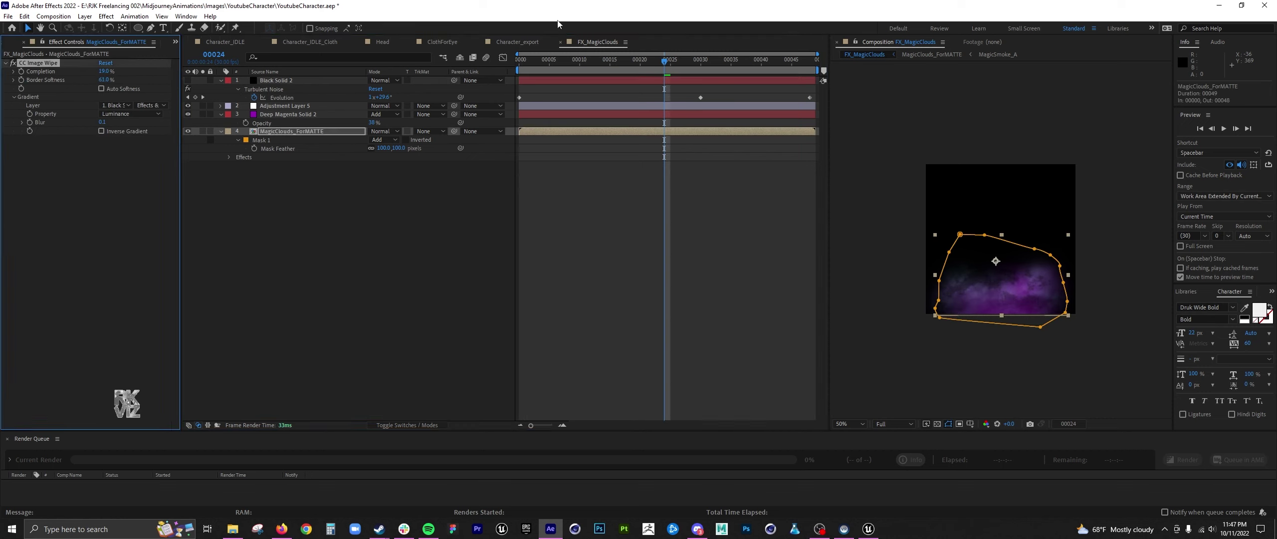
pyautogui.moveTo(664, 61)
pyautogui.mouseDown()
pyautogui.moveTo(483, 67)
pyautogui.moveTo(747, 68)
pyautogui.moveTo(635, 76)
pyautogui.moveTo(664, 75)
pyautogui.mouseUp()
# Import the Lightning_Bursts and Lightning_Strike clips from the Lightning folder of the ActionVFX stock footage
pyautogui.press('F2')
pyautogui.hotkey('ctrl', 'i')
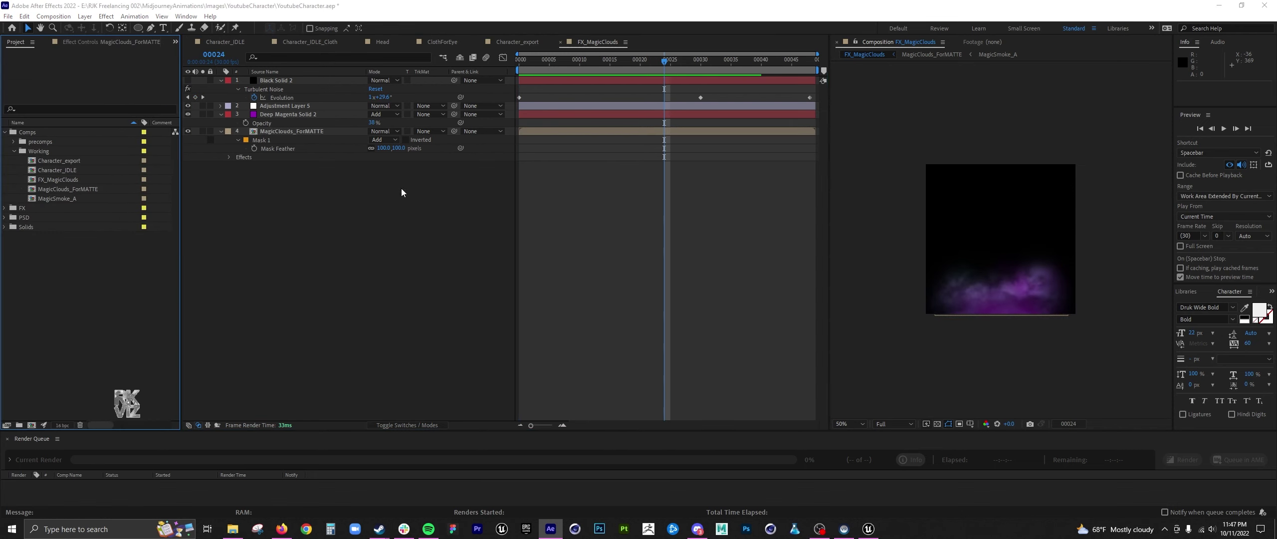
pyautogui.scroll(2, 401, 169)
pyautogui.click(384, 131)
pyautogui.doubleClick(519, 125)
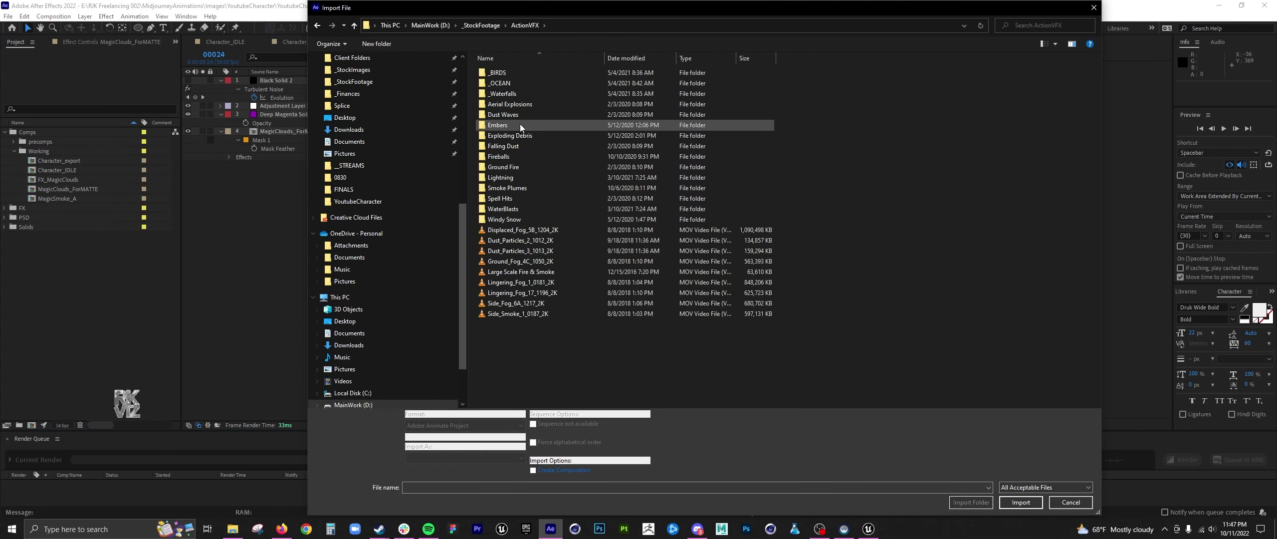
pyautogui.doubleClick(500, 177)
pyautogui.moveTo(496, 212); pyautogui.dragTo(623, 97)
pyautogui.click(1020, 502)
# Add Lightning_Bursts_1_2286_2K.mov above the other layers of FX_MagicClouds, shrinking and positioning it over the purple smoke
pyautogui.moveTo(46, 218); pyautogui.dragTo(306, 80)
pyautogui.moveTo(1001, 105); pyautogui.dragTo(1012, 191)
pyautogui.press('y')
pyautogui.moveTo(1000, 239); pyautogui.dragTo(994, 227)
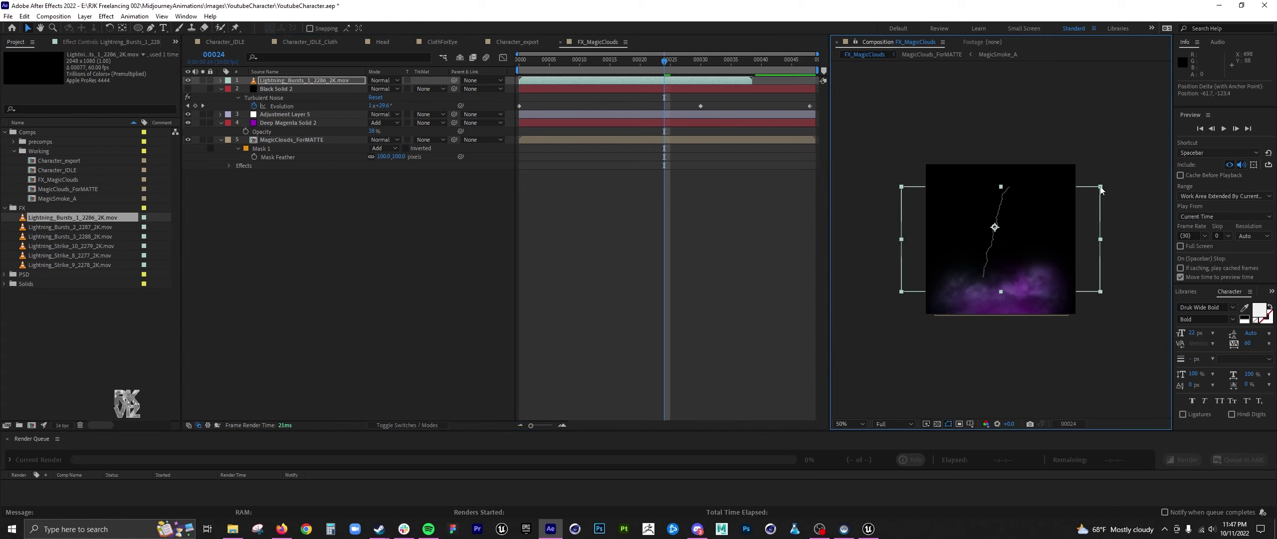
pyautogui.scroll(2, 998, 291)
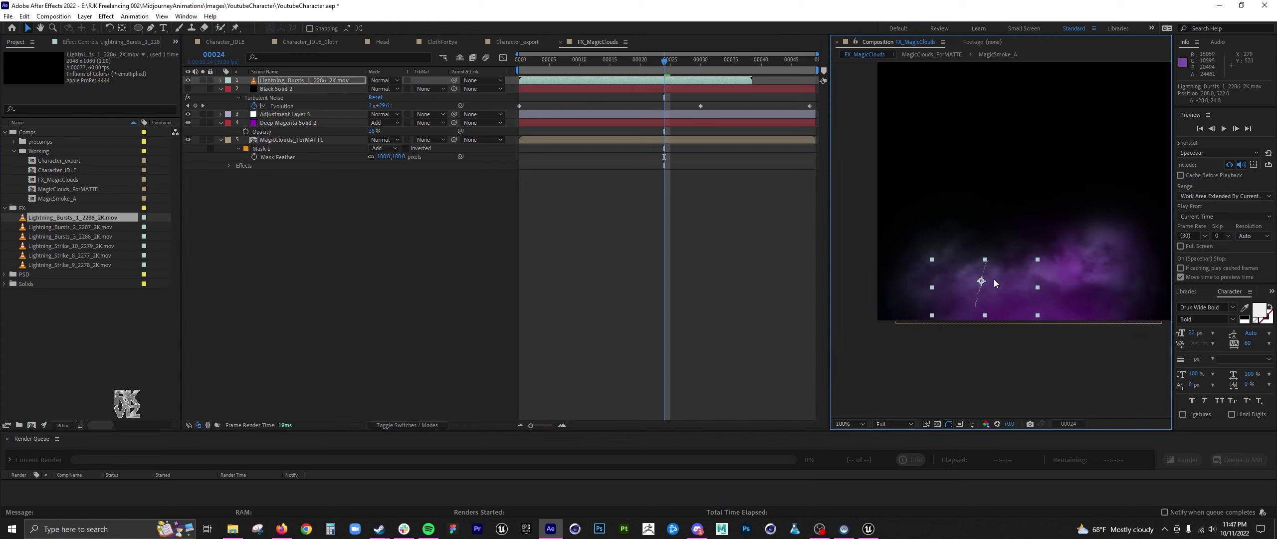
pyautogui.moveTo(648, 61); pyautogui.dragTo(604, 62)
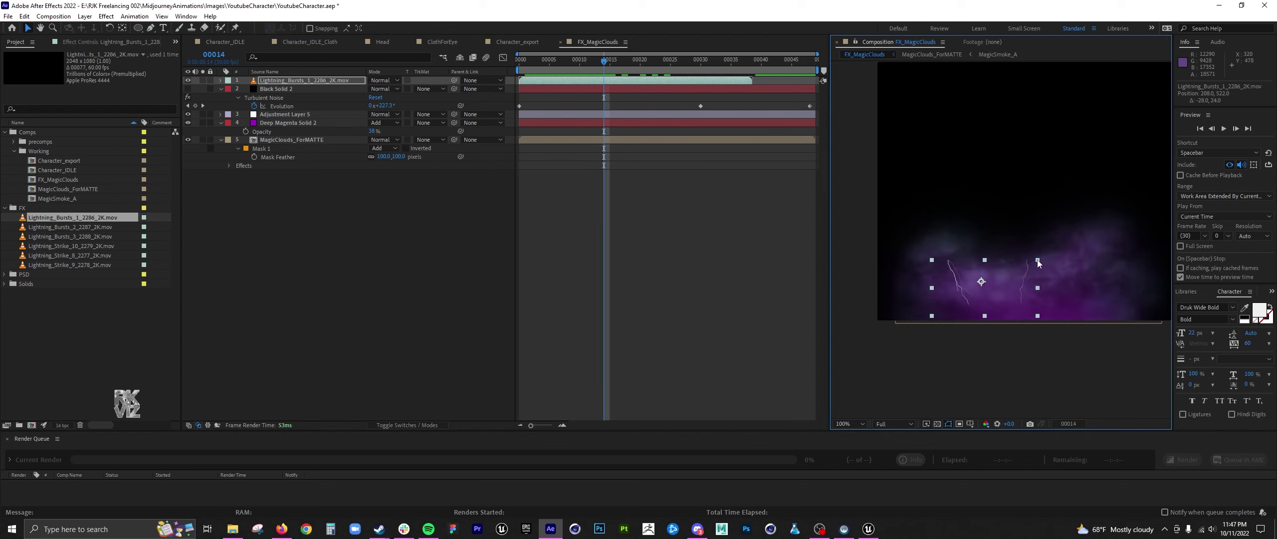
pyautogui.moveTo(1037, 260); pyautogui.dragTo(1103, 249)
pyautogui.moveTo(1059, 267); pyautogui.dragTo(1083, 273)
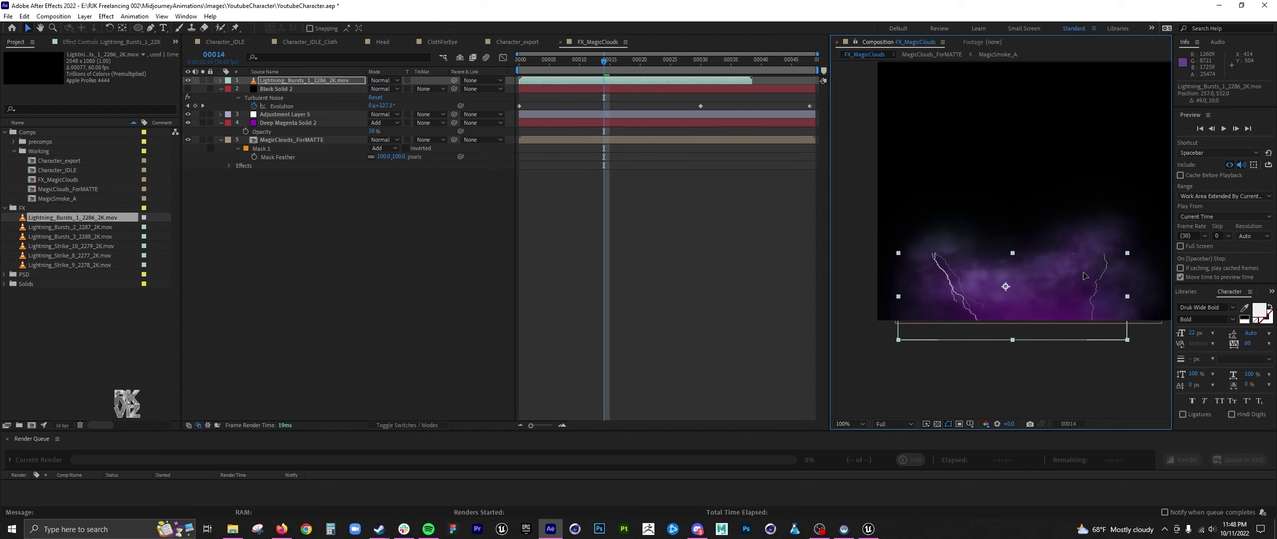
# Try different blending modes on the Lightning_Bursts_1_2286_2K.mov layer and settle on Overlay
pyautogui.click(397, 80)
pyautogui.click(408, 187)
pyautogui.click(394, 81)
pyautogui.click(406, 198)
pyautogui.click(397, 80)
pyautogui.click(435, 265)
# Add Lightning_Bursts_2_2287_2K.mov as the uppermost layer, and position and rotate it so its bolts sit within the smoke
pyautogui.moveTo(584, 59); pyautogui.dragTo(620, 71)
pyautogui.moveTo(89, 227); pyautogui.dragTo(309, 77)
pyautogui.scroll(-2, 975, 155)
pyautogui.moveTo(977, 161); pyautogui.dragTo(952, 253)
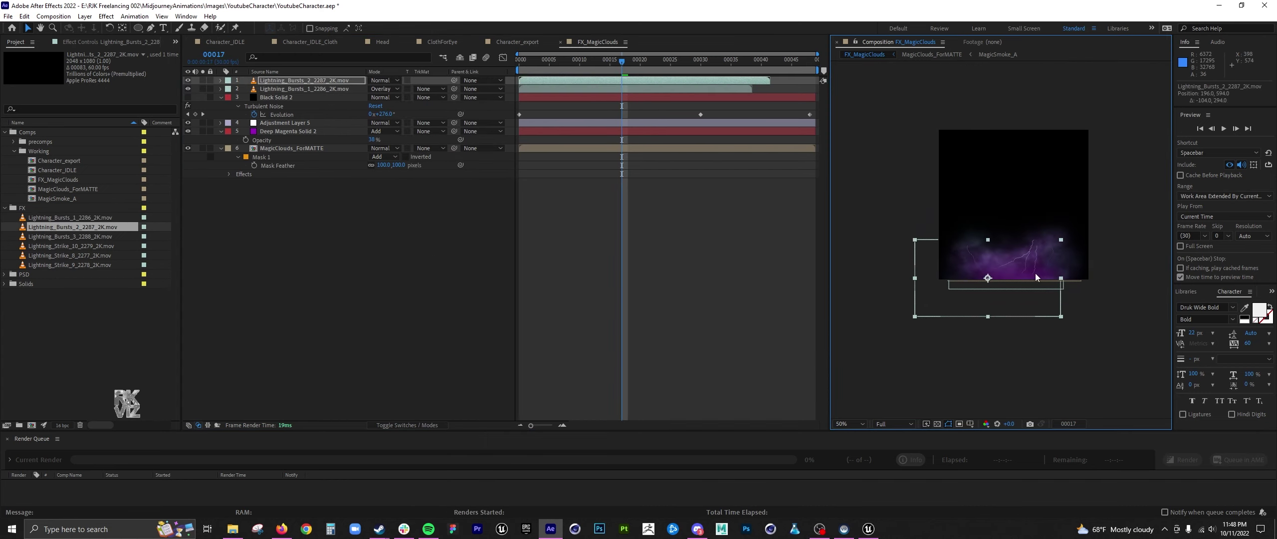
pyautogui.click(307, 83)
pyautogui.press('r')
pyautogui.moveTo(385, 89); pyautogui.dragTo(406, 89)
pyautogui.moveTo(994, 304); pyautogui.dragTo(1002, 287)
pyautogui.moveTo(620, 65); pyautogui.dragTo(589, 66)
pyautogui.moveTo(387, 88); pyautogui.dragTo(373, 89)
pyautogui.moveTo(1014, 239); pyautogui.dragTo(1015, 259)
pyautogui.moveTo(530, 64); pyautogui.dragTo(568, 79)
# Set Lightning_Bursts_2_2287_2K.mov to Overlay and fade its upper bolt ends with a widely feathered Subtract mask
pyautogui.click(385, 81)
pyautogui.click(439, 267)
pyautogui.click(445, 256)
pyautogui.scroll(1, 913, 222)
pyautogui.click(289, 82)
pyautogui.click(150, 29)
pyautogui.click(873, 208)
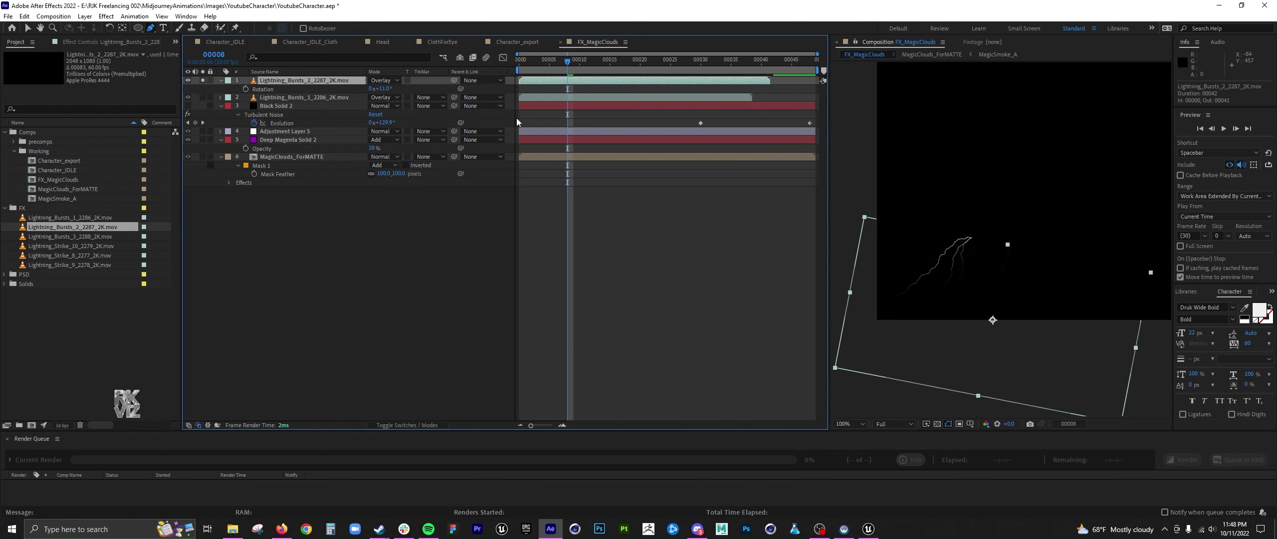
pyautogui.click(325, 92)
pyautogui.click(384, 89)
pyautogui.click(396, 121)
pyautogui.moveTo(382, 97); pyautogui.dragTo(505, 97)
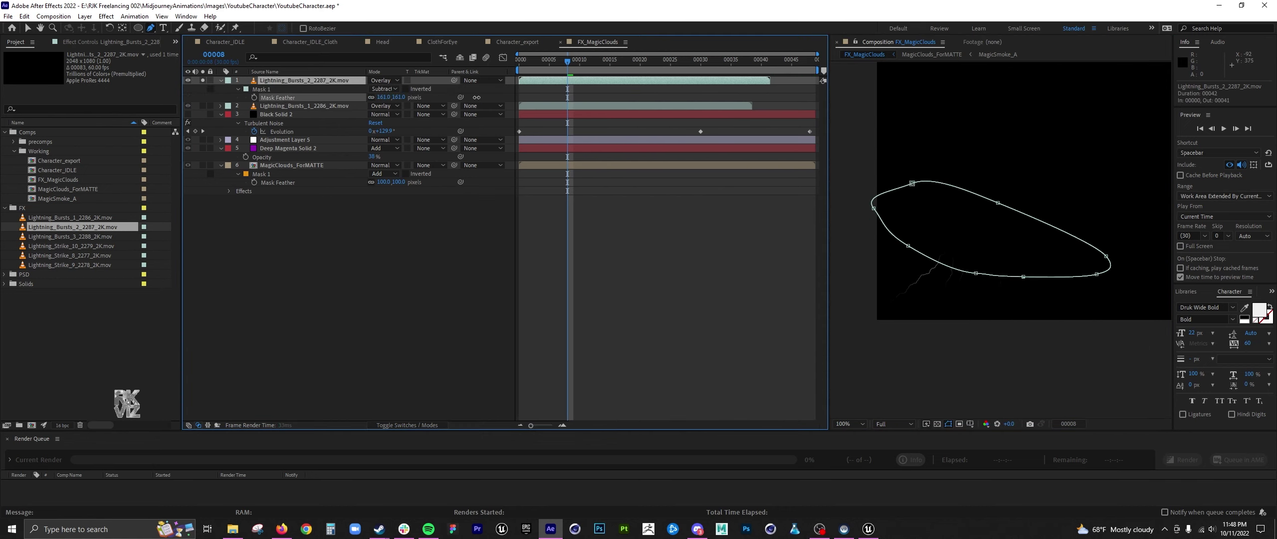
pyautogui.moveTo(369, 97); pyautogui.dragTo(375, 97)
pyautogui.click(442, 228)
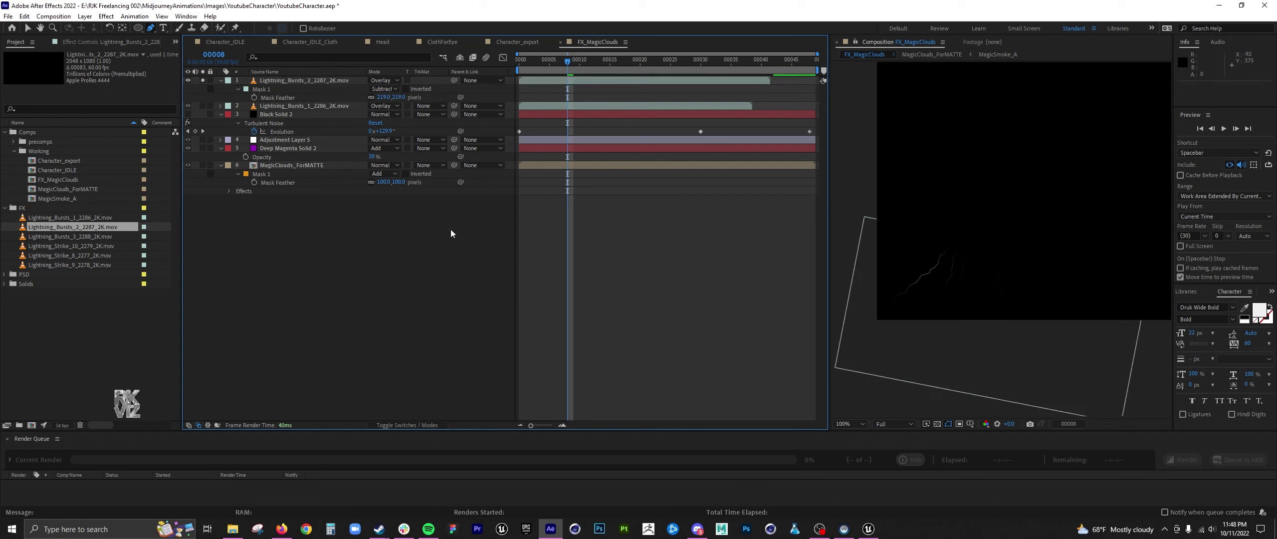
# Draw a widely feathered Add mask around the lower part of the Lightning_Bursts_1_2286_2K.mov bolts
pyautogui.click(292, 108)
pyautogui.moveTo(576, 62); pyautogui.dragTo(610, 68)
pyautogui.moveTo(1140, 289); pyautogui.dragTo(1151, 291)
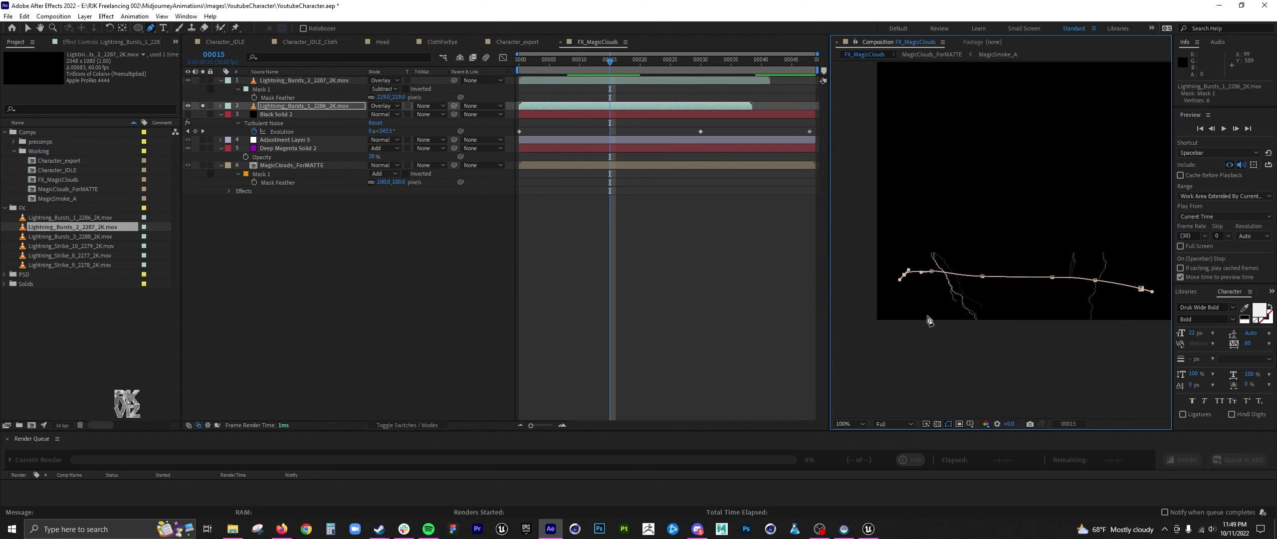
pyautogui.click(1139, 290)
pyautogui.press('f')
pyautogui.moveTo(384, 123); pyautogui.dragTo(437, 125)
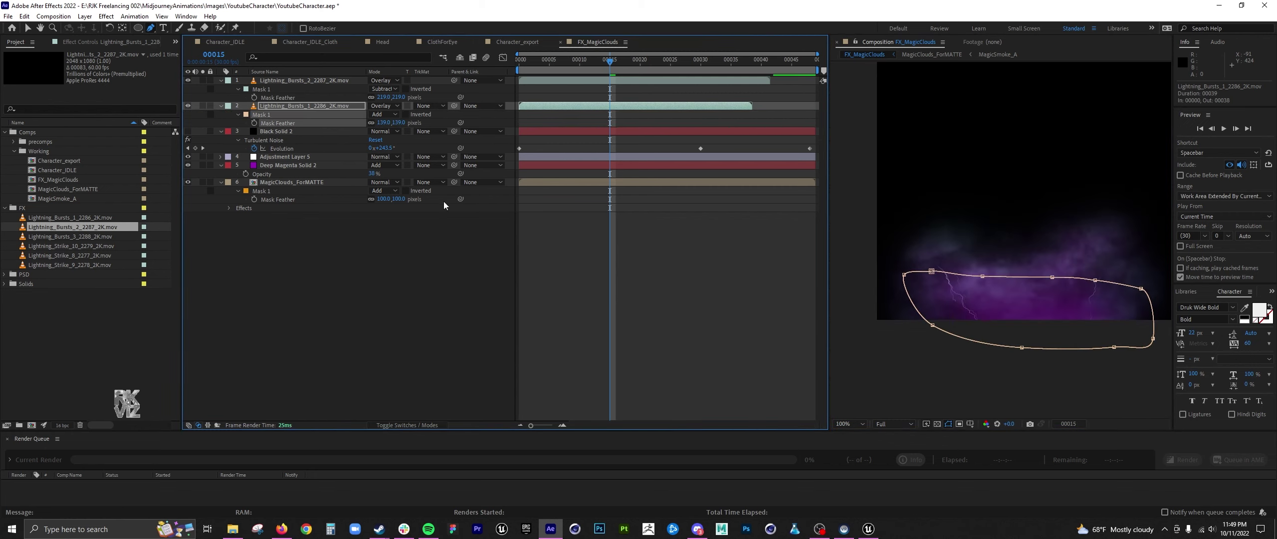
# Lower the Lightning_Bursts_1_2286_2K.mov opacity to about 40% and show the opacity of the Lightning_Bursts_2 layer
pyautogui.click(336, 106)
pyautogui.press('t')
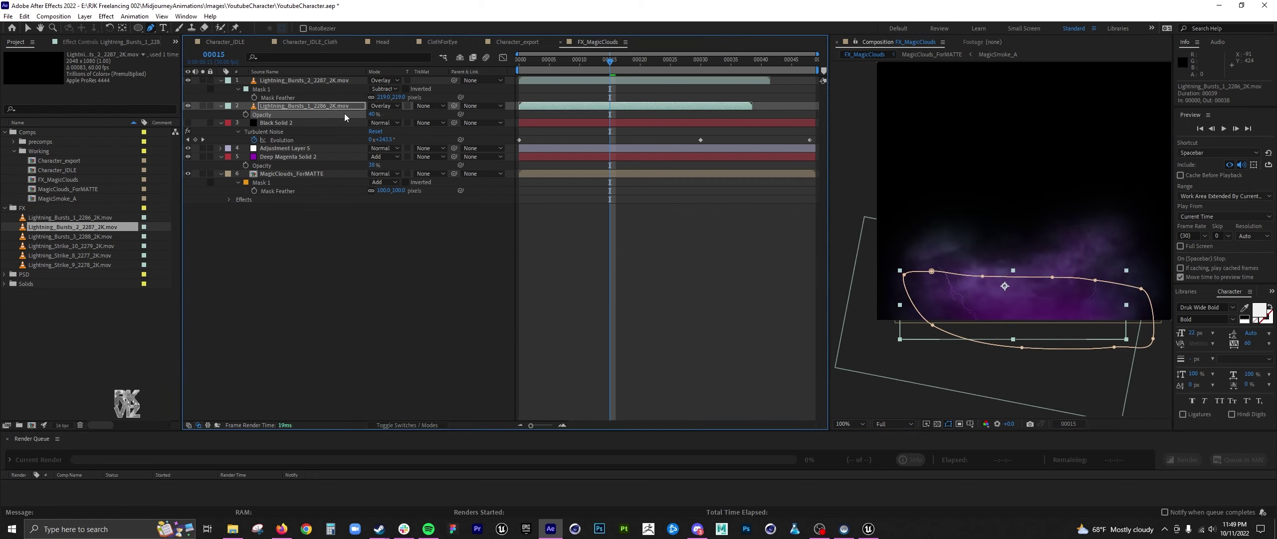
pyautogui.hotkey('ctrl', 'Up')
pyautogui.press('t')
# Stagger the lightning layers in time, starting Lightning_Bursts_2 at about frame 7 and Lightning_Bursts_1 at about frame 29
pyautogui.moveTo(661, 80); pyautogui.dragTo(699, 81)
pyautogui.moveTo(609, 61); pyautogui.dragTo(427, 74)
pyautogui.click(559, 106)
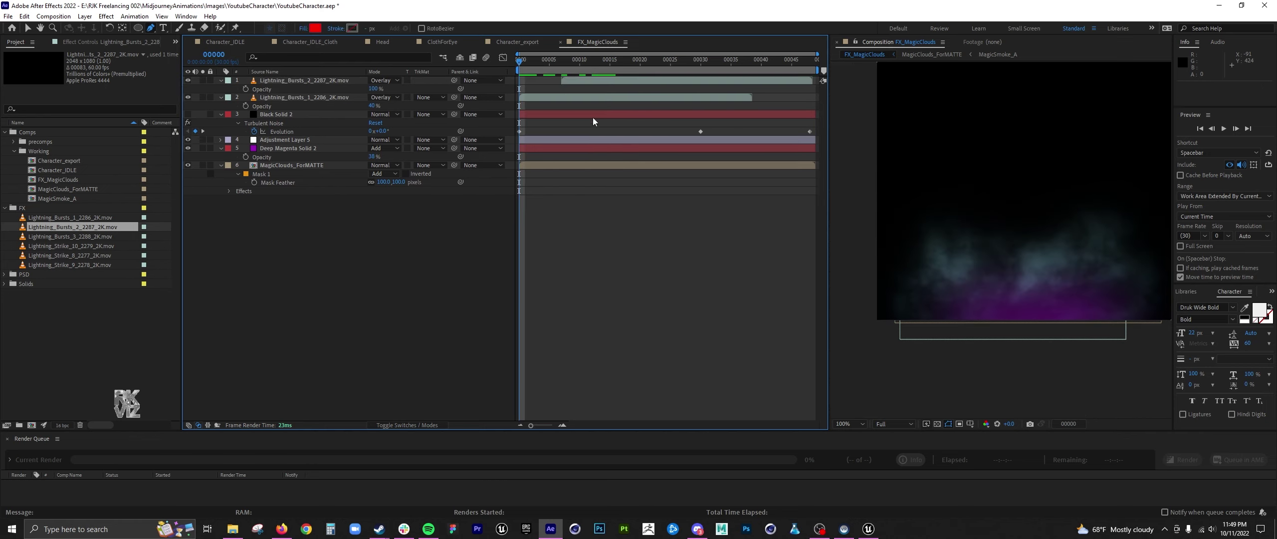
pyautogui.moveTo(575, 98); pyautogui.dragTo(750, 96)
# Duplicate the Lightning_Bursts_1 layer, shift the copy so its remainder continues from frame 0 for a seamless loop, and preview it
pyautogui.moveTo(740, 61); pyautogui.dragTo(880, 65)
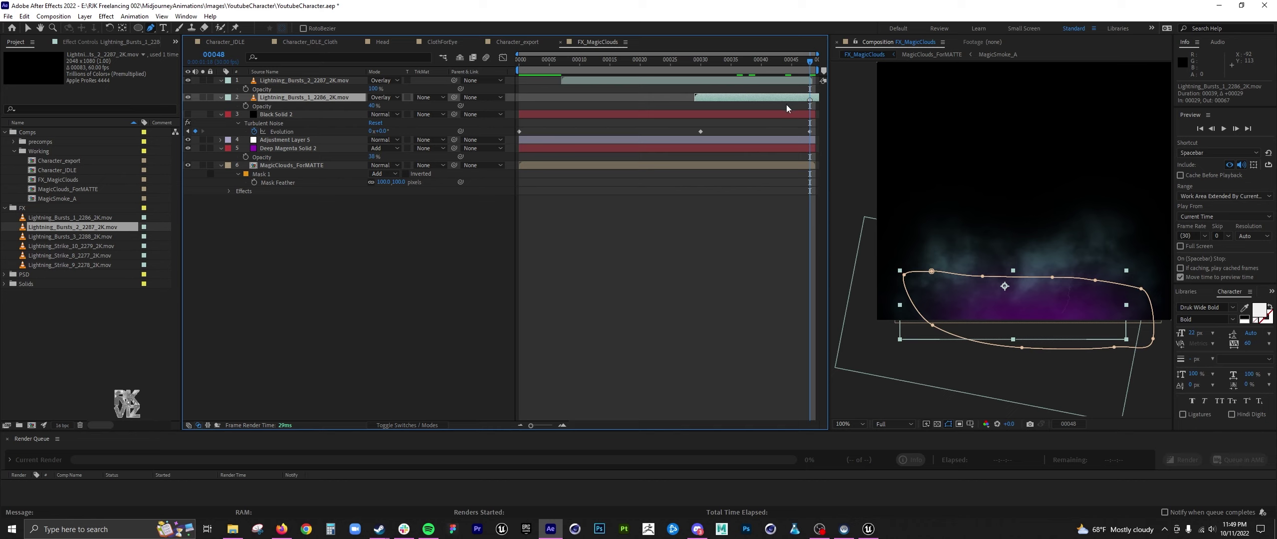
pyautogui.hotkey('ctrl', 'd')
pyautogui.moveTo(783, 99); pyautogui.dragTo(494, 96)
pyautogui.press('space')
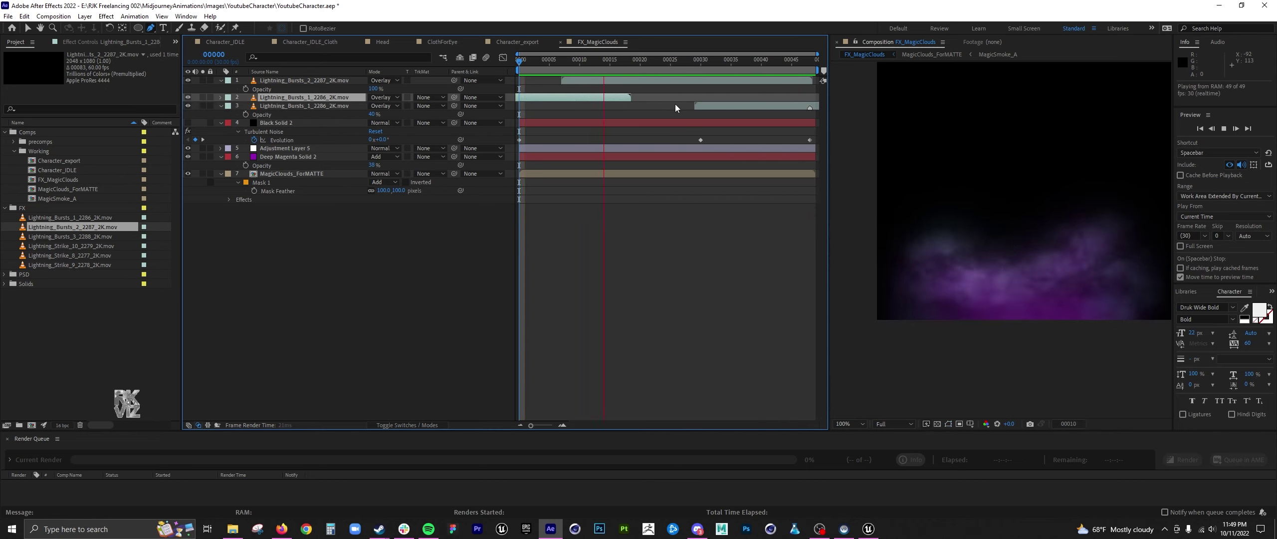
pyautogui.press('space')
# Open MagicSmoke_A through MagicClouds_ForMATTE and show the upper Black Solid 1's Turbulent Noise settings and keyframes
pyautogui.doubleClick(252, 174)
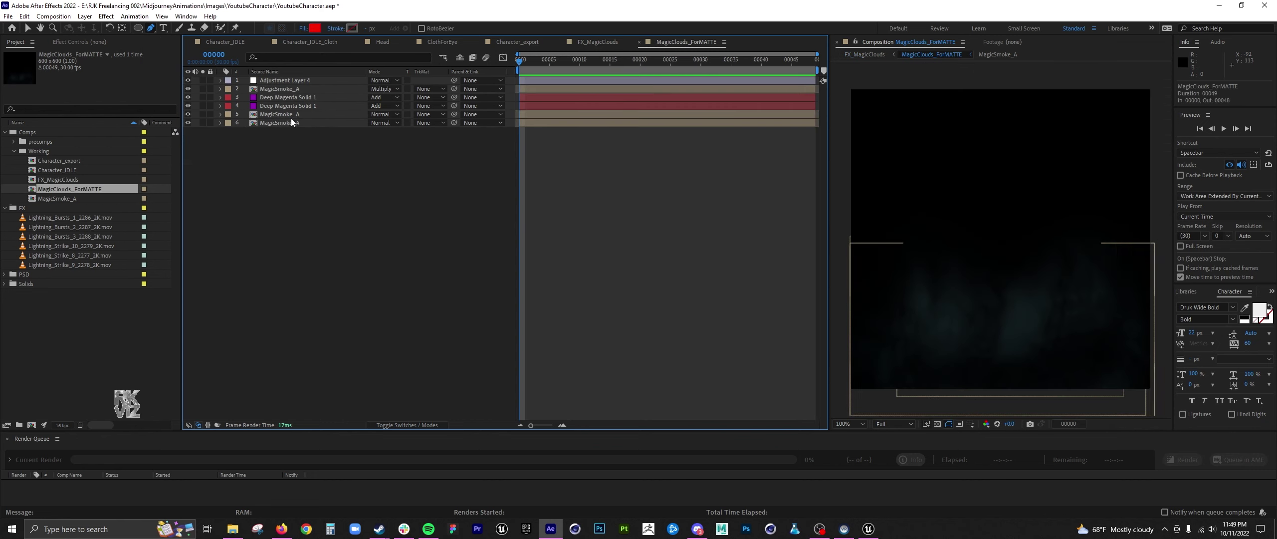
pyautogui.doubleClick(289, 116)
pyautogui.click(590, 80)
pyautogui.press('F3')
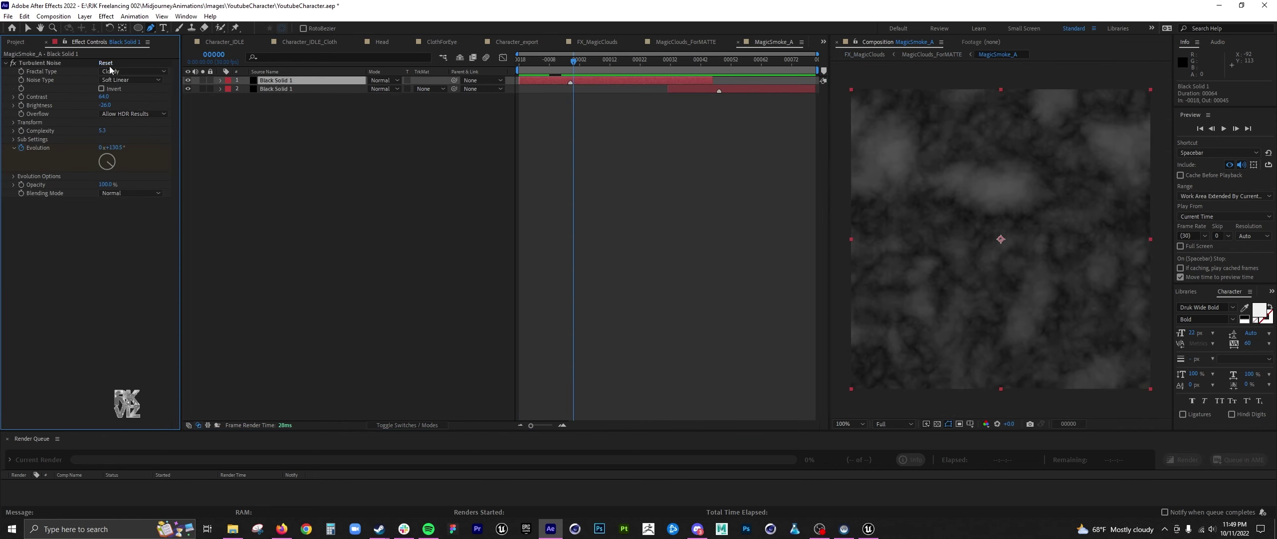
pyautogui.press('u')
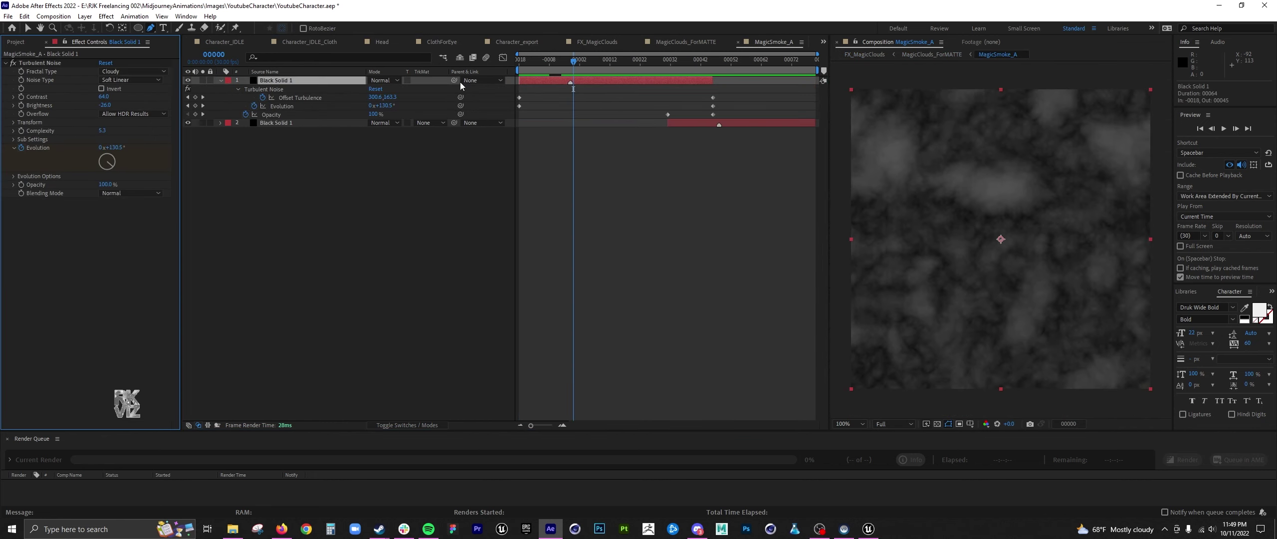
# Set the MagicSmoke_A work area to start at frame 0 and end near frame 48
pyautogui.click(699, 125)
pyautogui.click(718, 63)
pyautogui.press('n')
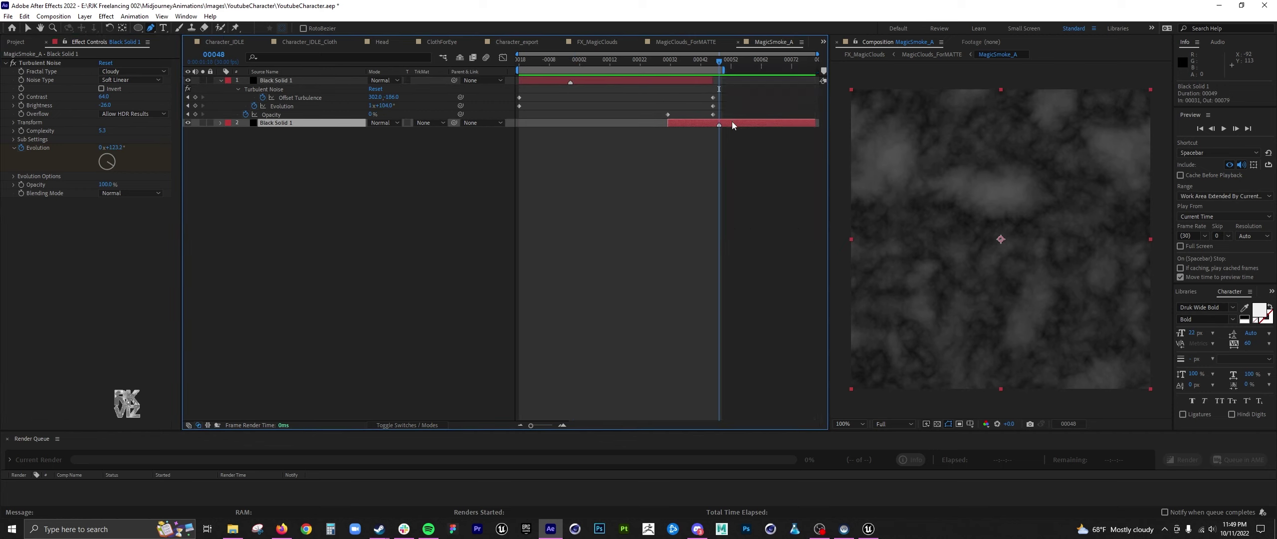
pyautogui.moveTo(570, 63); pyautogui.dragTo(712, 75)
pyautogui.press('n')
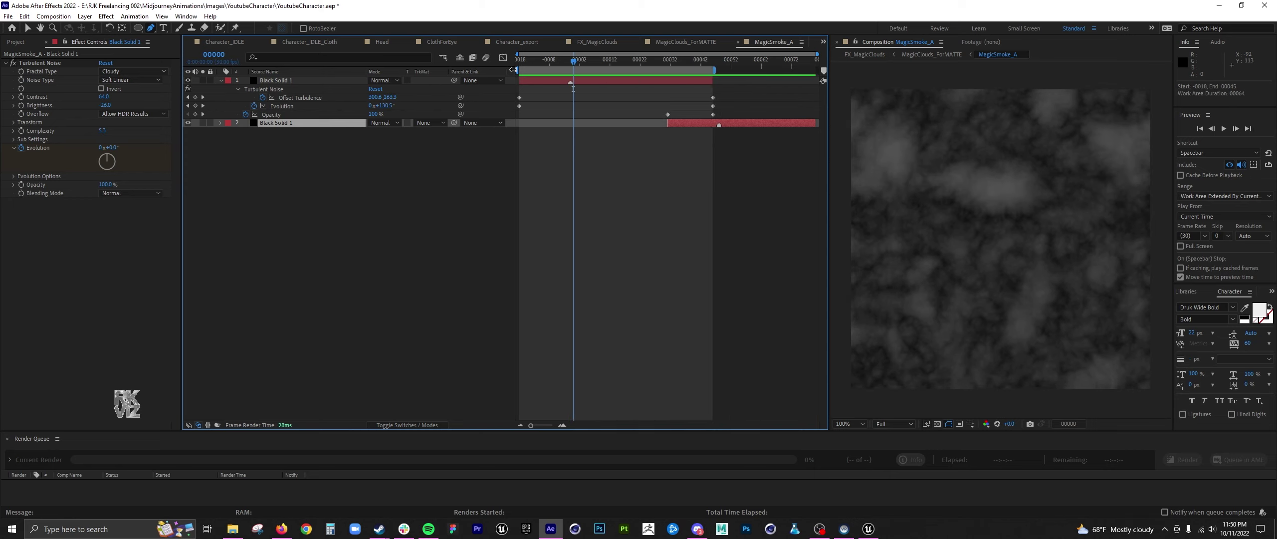
pyautogui.moveTo(514, 69); pyautogui.dragTo(572, 70)
pyautogui.click(719, 62)
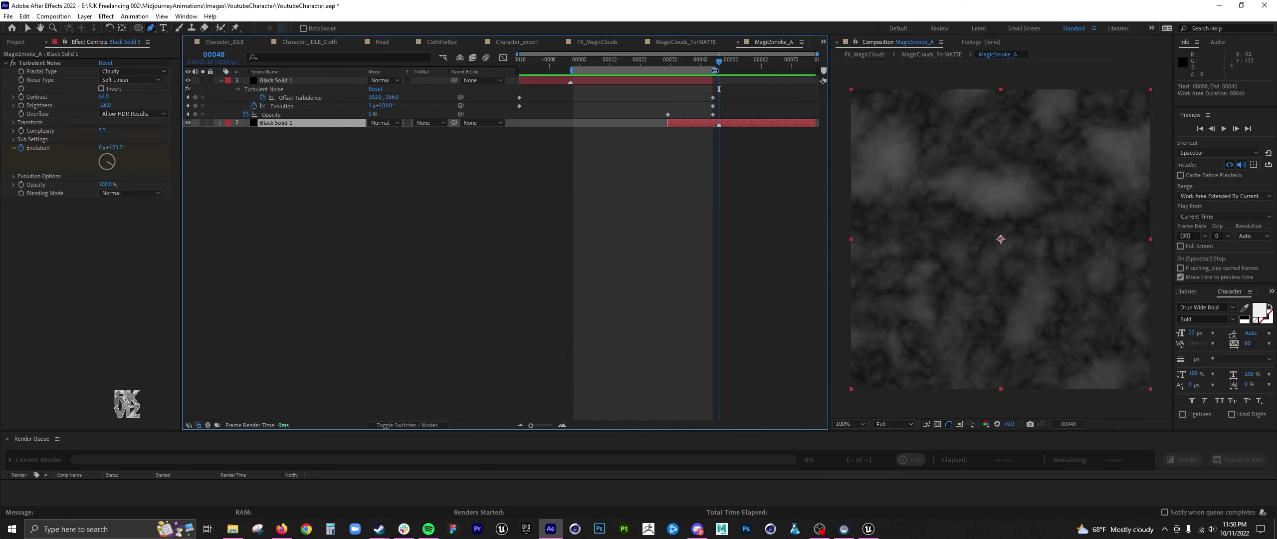
pyautogui.moveTo(719, 62); pyautogui.dragTo(680, 80)
# Try removing the lower Black Solid 1 and shifting the remaining layer and its keyframes to start at frame 0
pyautogui.press('Delete')
pyautogui.moveTo(780, 96); pyautogui.dragTo(756, 106)
pyautogui.moveTo(644, 61); pyautogui.dragTo(589, 67)
pyautogui.click(195, 98)
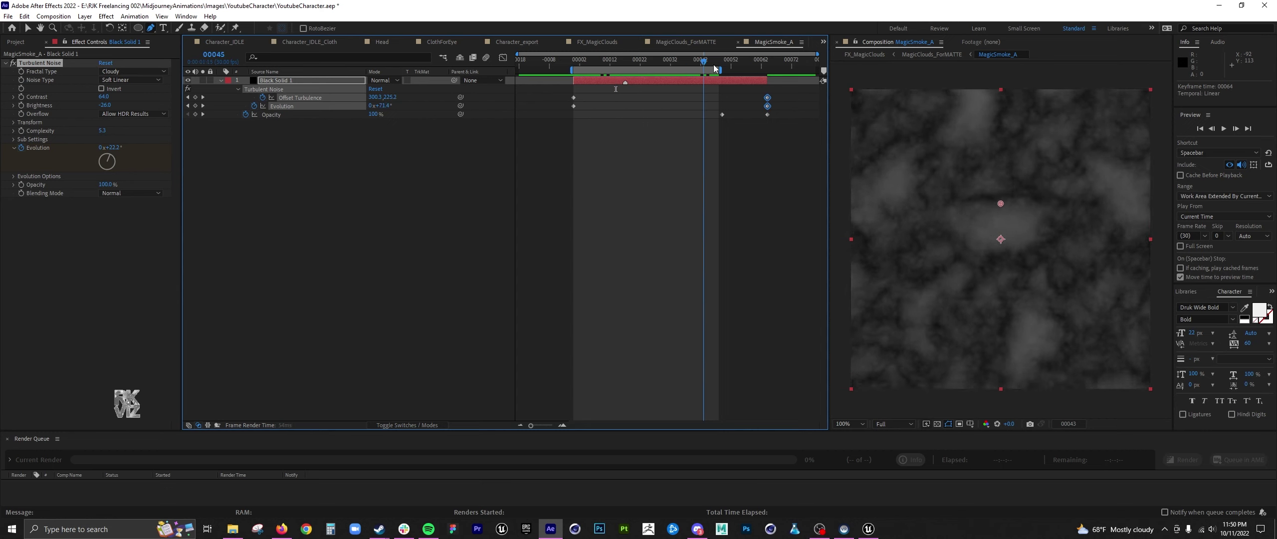
# Preview a MagicSmoke_A layer in solo within MagicClouds_ForMATTE, and return to the MagicSmoke_A composition
pyautogui.click(684, 41)
pyautogui.press('space')
pyautogui.click(202, 114)
pyautogui.click(440, 182)
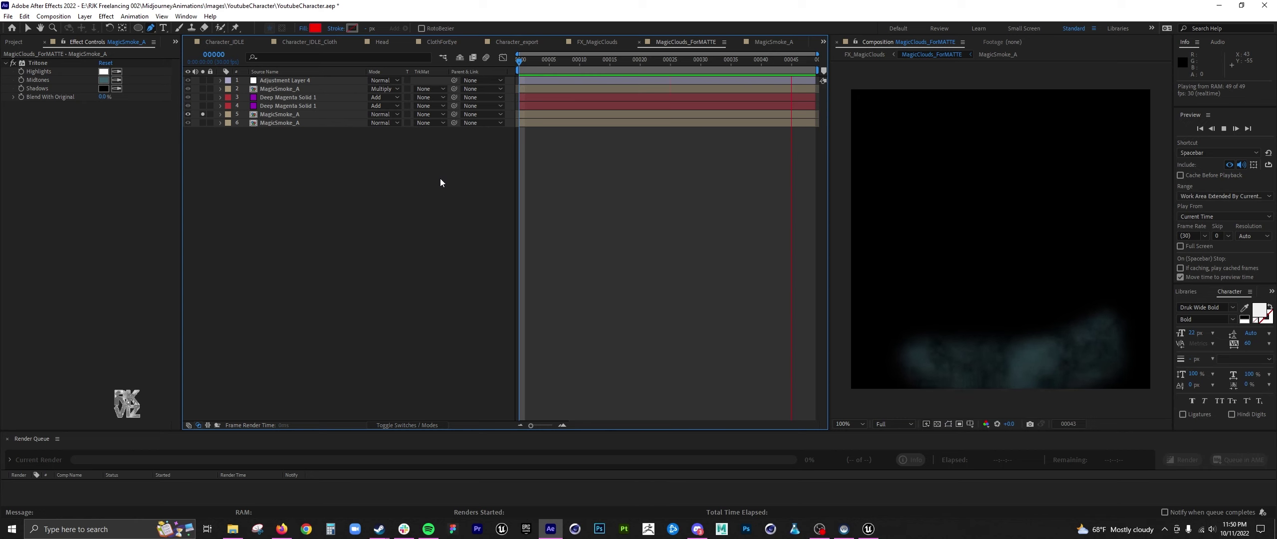
pyautogui.click(202, 114)
pyautogui.click(214, 117)
pyautogui.doubleClick(214, 116)
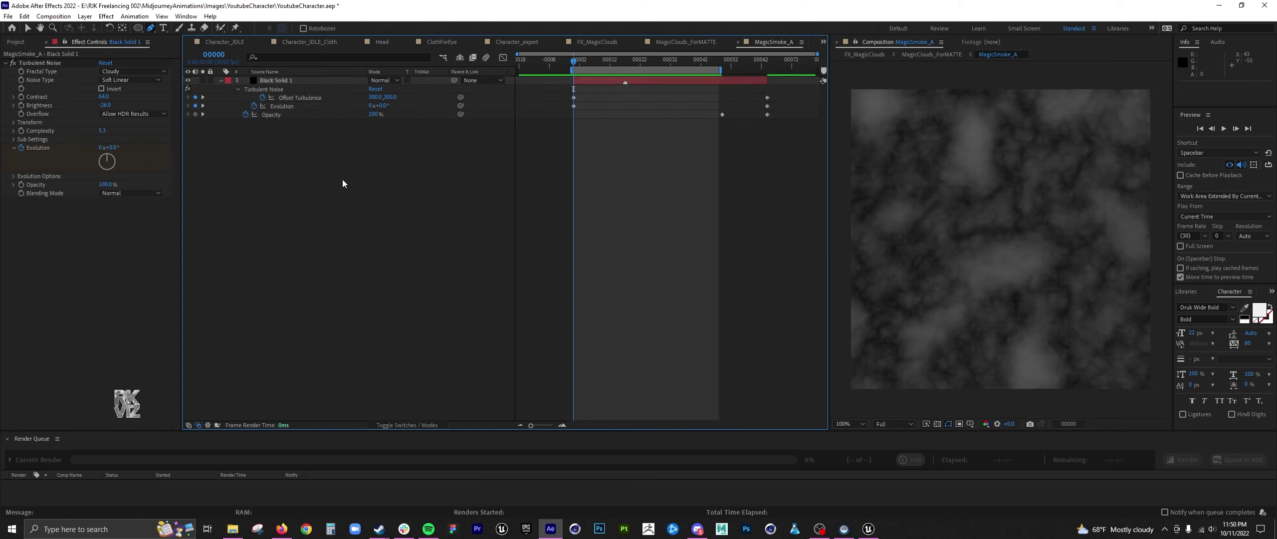
# Undo the recent layer and keyframe changes in MagicSmoke_A, and delete only the lower Black Solid 1 layer
pyautogui.hotkey('ctrl', 'z')
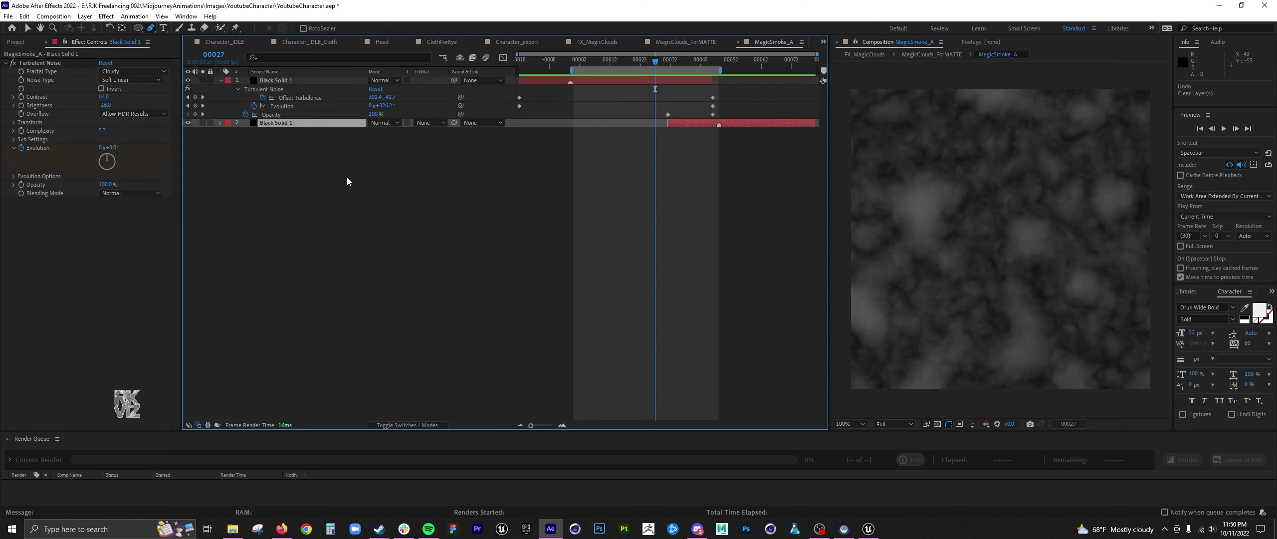
pyautogui.press('Delete')
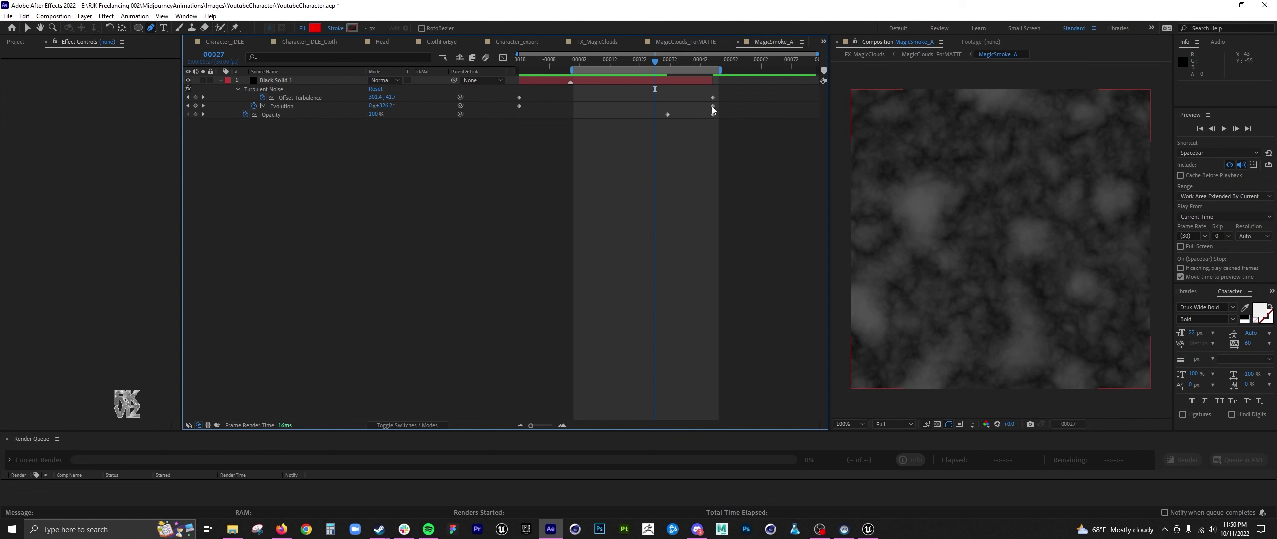
# Keyframe Offset Turbulence at its frame 27 value and move that keyframe to frame 46 in place of the old end keyframe
pyautogui.click(196, 98)
pyautogui.click(195, 106)
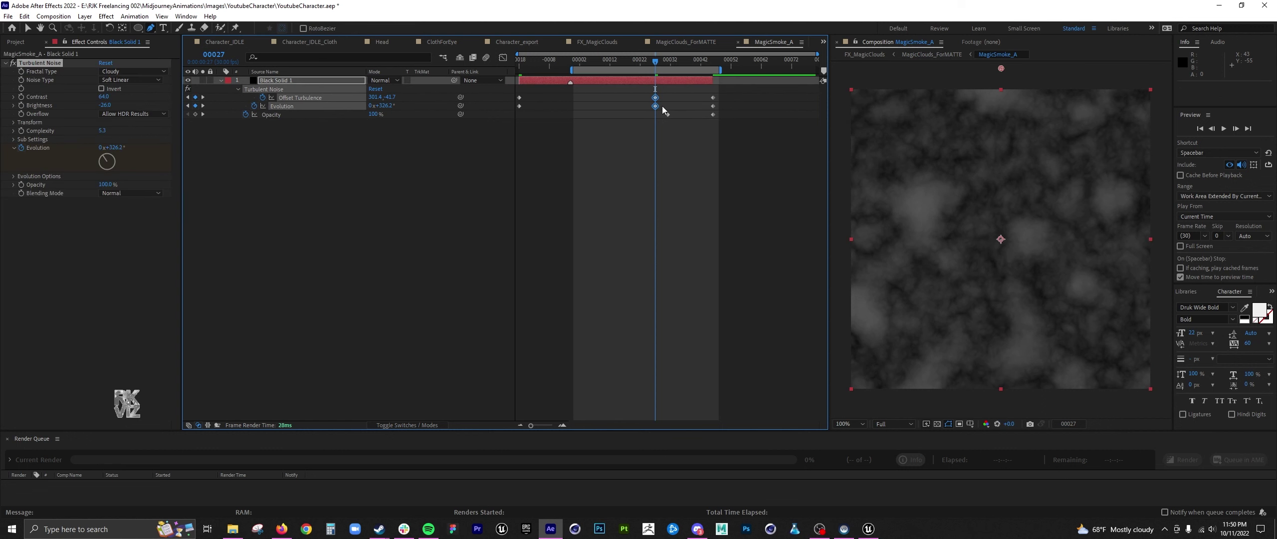
pyautogui.press('Delete')
pyautogui.click(713, 98)
pyautogui.press('Delete')
pyautogui.moveTo(655, 98); pyautogui.dragTo(713, 98)
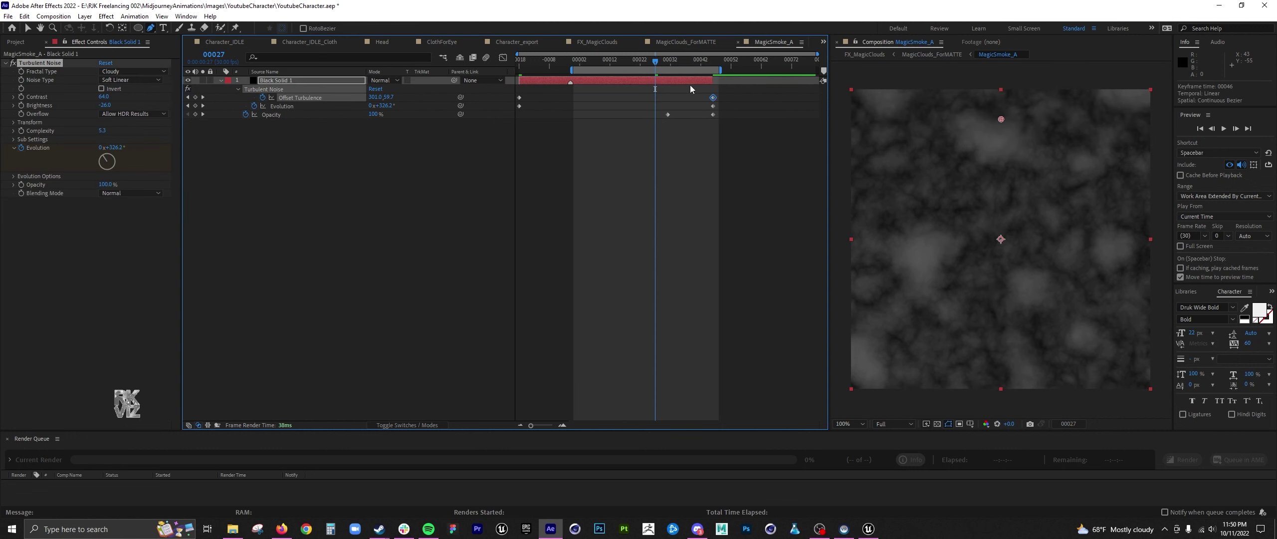
# Preview the MagicSmoke_A loop to check the turbulence motion across the end and start of the work area
pyautogui.moveTo(655, 63); pyautogui.dragTo(595, 68)
pyautogui.press('space')
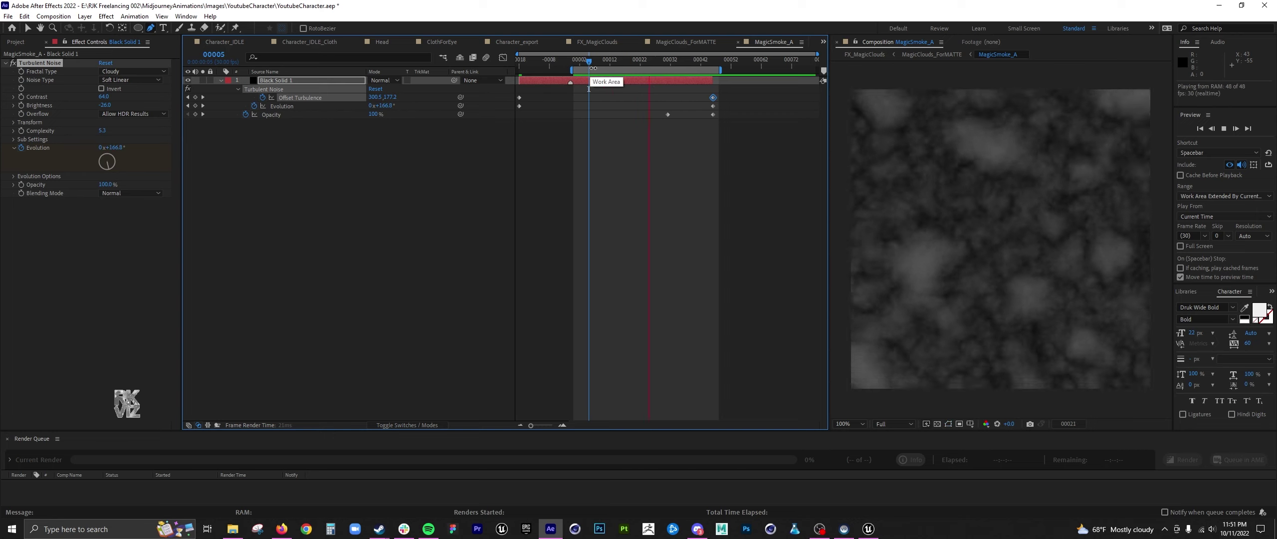
pyautogui.click(713, 64)
pyautogui.press('space')
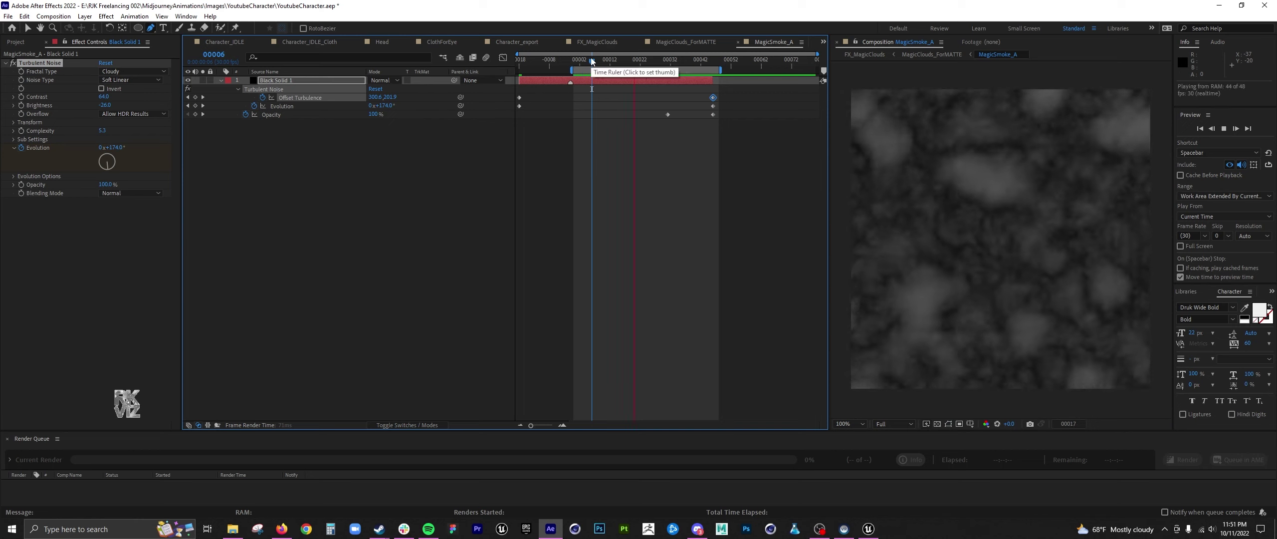
# Return to the MagicClouds_ForMATTE composition and preview its layered smoke from the first frame
pyautogui.moveTo(581, 81); pyautogui.dragTo(706, 63)
pyautogui.hotkey('ctrl', 'd')
pyautogui.press('u')
pyautogui.click(931, 54)
pyautogui.click(516, 189)
pyautogui.click(772, 60)
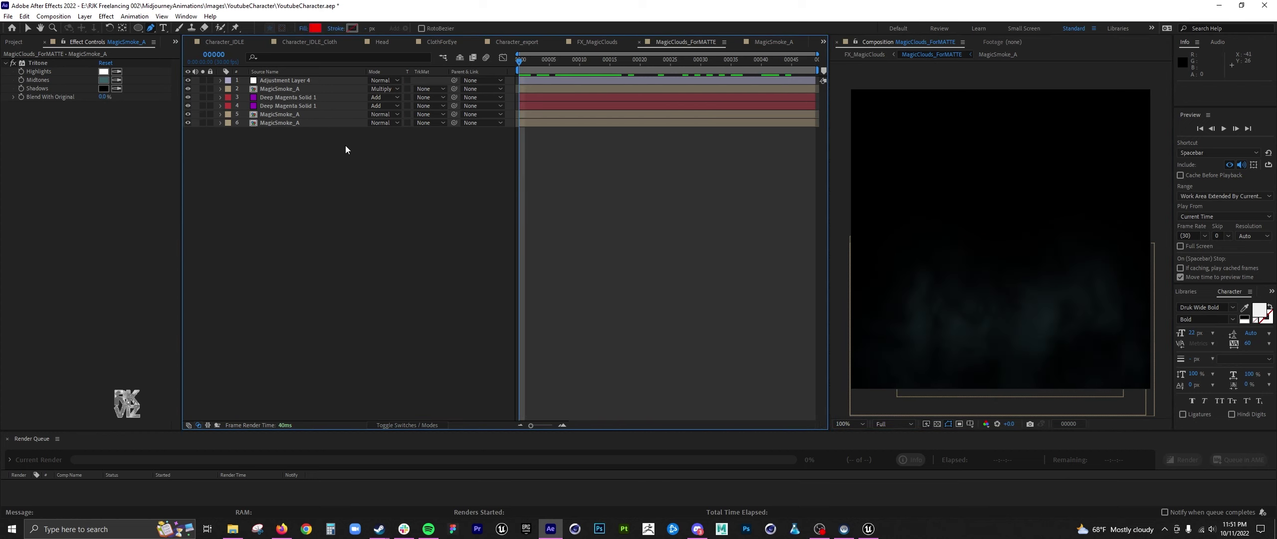
pyautogui.click(577, 62)
pyautogui.moveTo(577, 62); pyautogui.dragTo(517, 64)
pyautogui.click(390, 91)
pyautogui.click(416, 82)
pyautogui.click(433, 148)
pyautogui.press('space')
# Preview the complete smoke and lightning loop in the FX_MagicClouds composition
pyautogui.click(865, 54)
pyautogui.press('space')
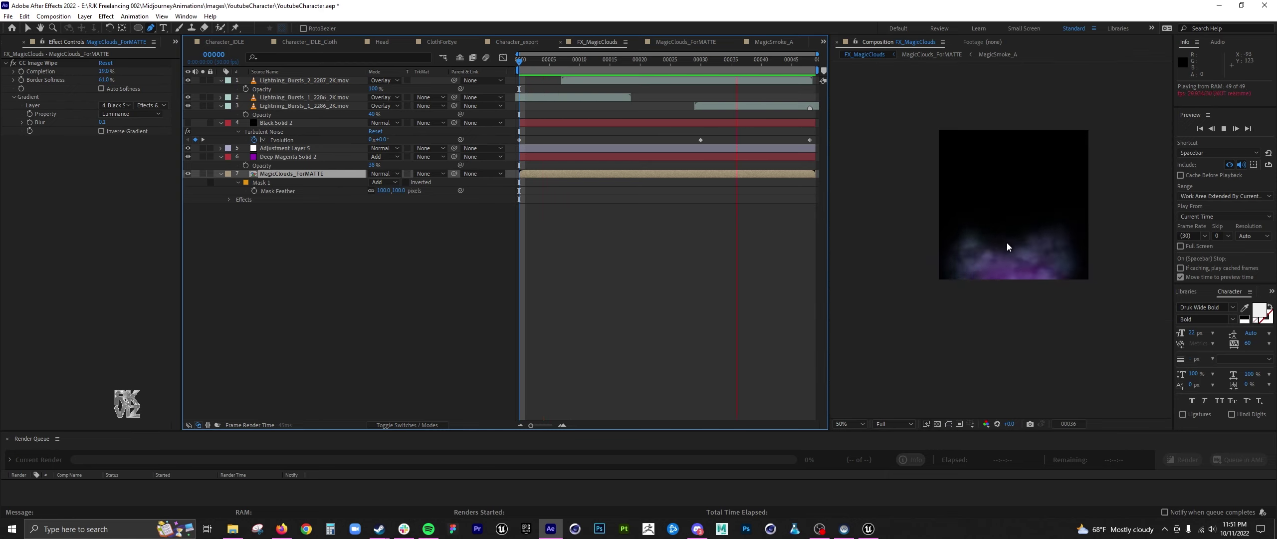
pyautogui.press('space')
# Pre-compose all layers of FX_MagicClouds into one composition named FX_MagicClouds_Exportthis
pyautogui.hotkey('ctrl', 'a')
pyautogui.press('u')
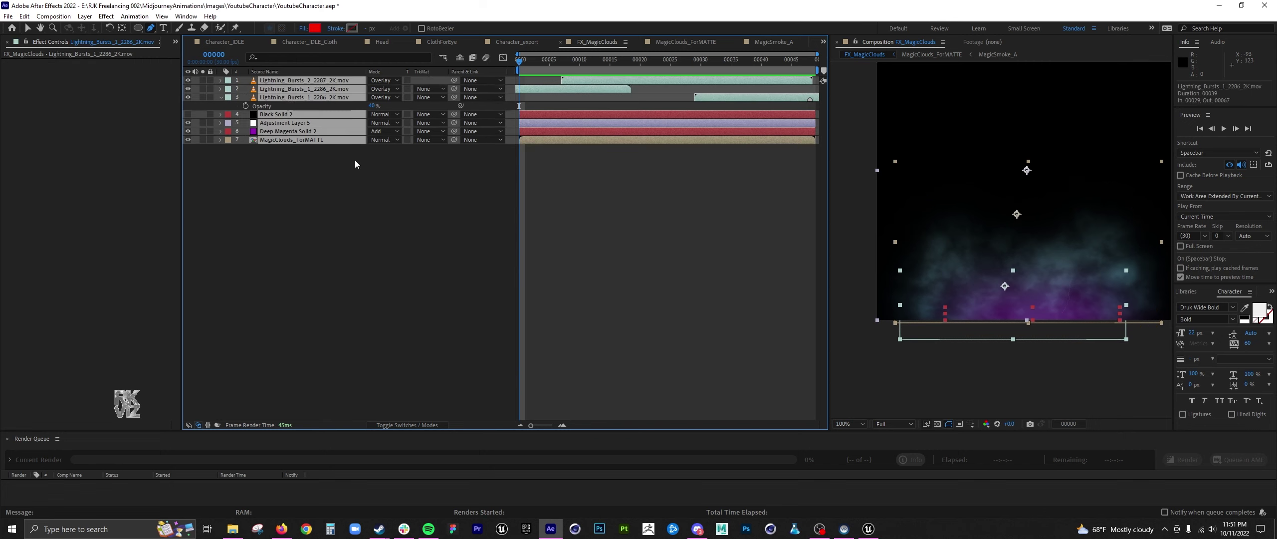
pyautogui.moveTo(350, 163); pyautogui.dragTo(303, 82)
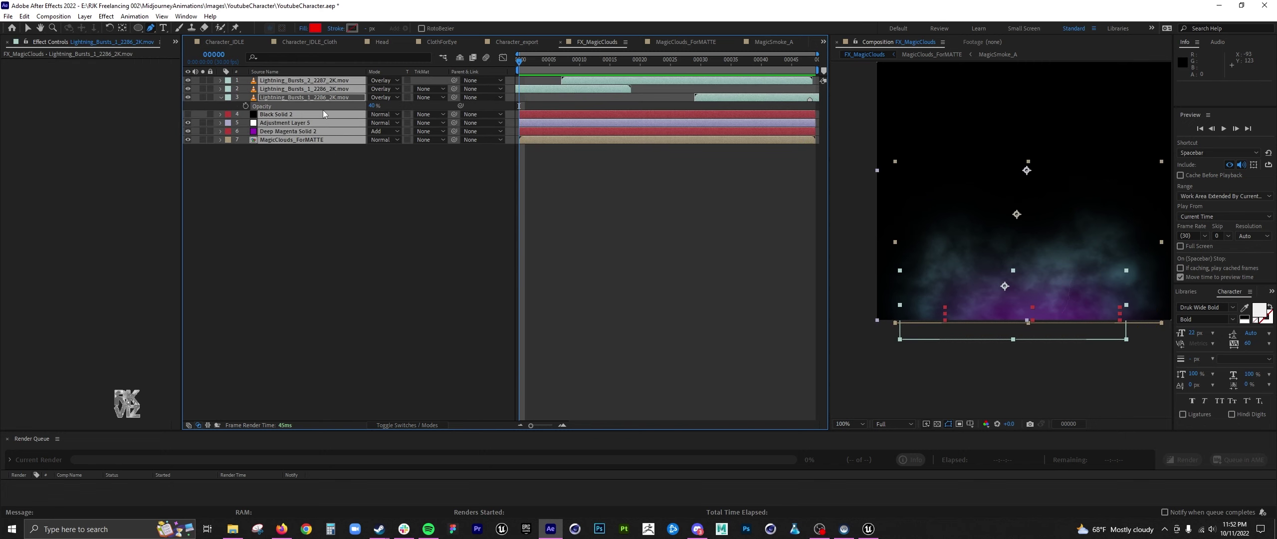
pyautogui.hotkey('ctrl', 'shift', 'c')
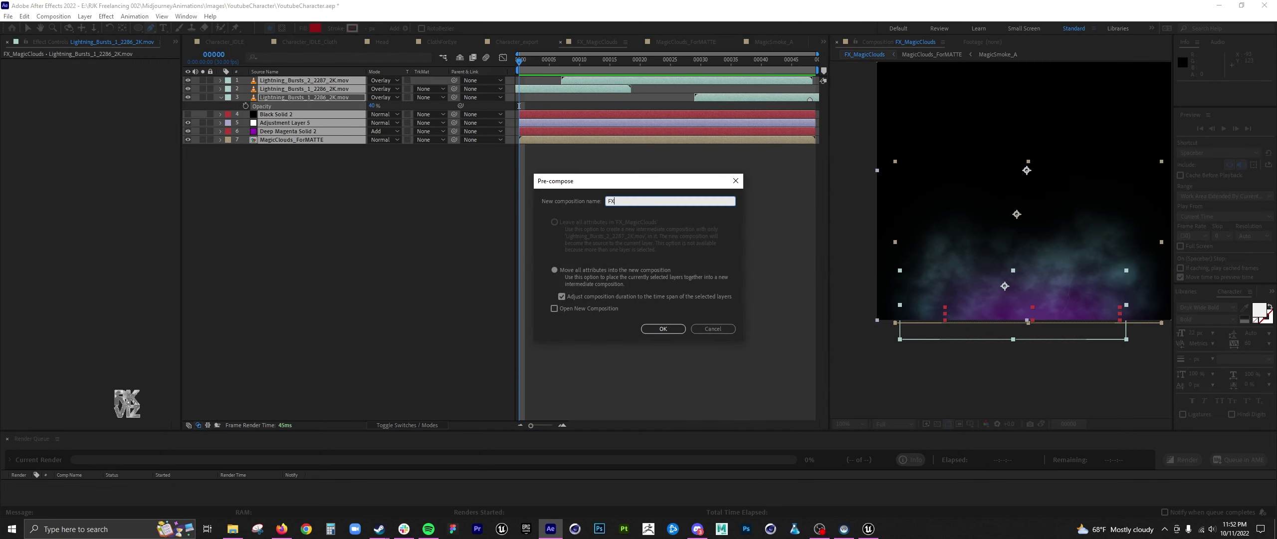
pyautogui.press('Return')
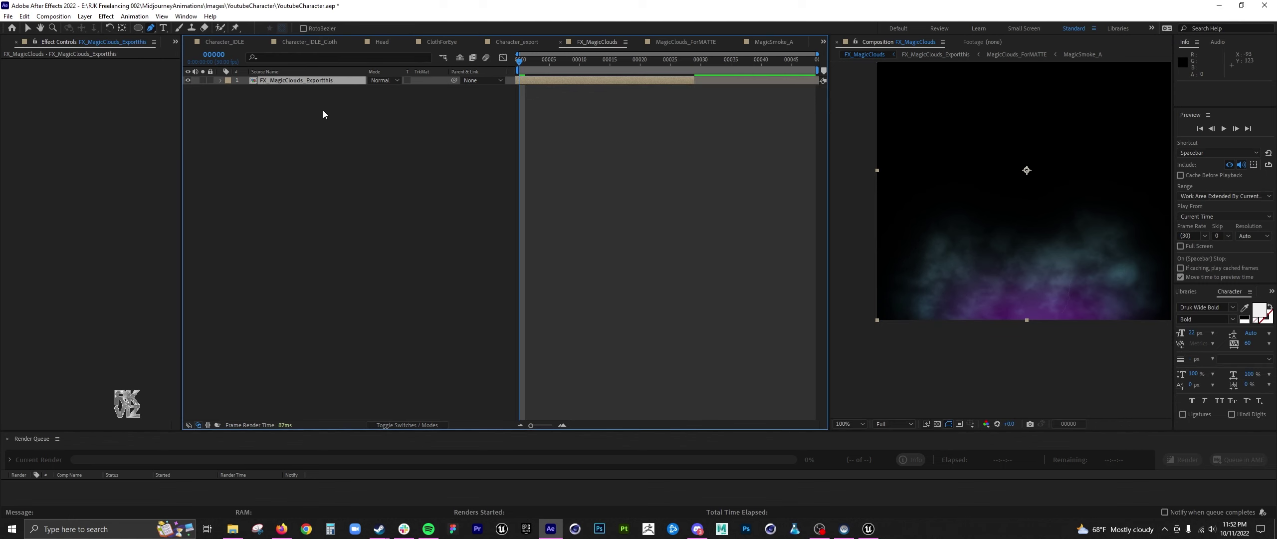
# Move the pre-composed layer's anchor point to its bottom centre and scale the layer down to about three quarters of the frame
pyautogui.click(938, 423)
pyautogui.moveTo(1012, 113); pyautogui.dragTo(991, 196)
pyautogui.press('y')
pyautogui.moveTo(1005, 253); pyautogui.dragTo(1006, 392)
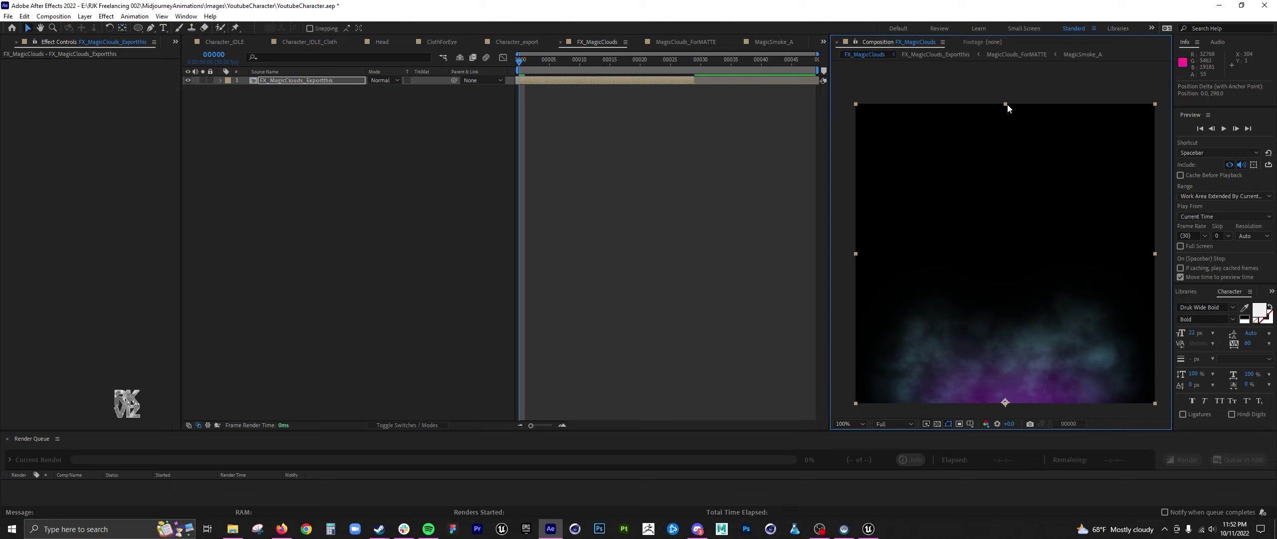
pyautogui.moveTo(1006, 105); pyautogui.dragTo(1018, 238)
pyautogui.moveTo(855, 315); pyautogui.dragTo(896, 321)
pyautogui.click(634, 215)
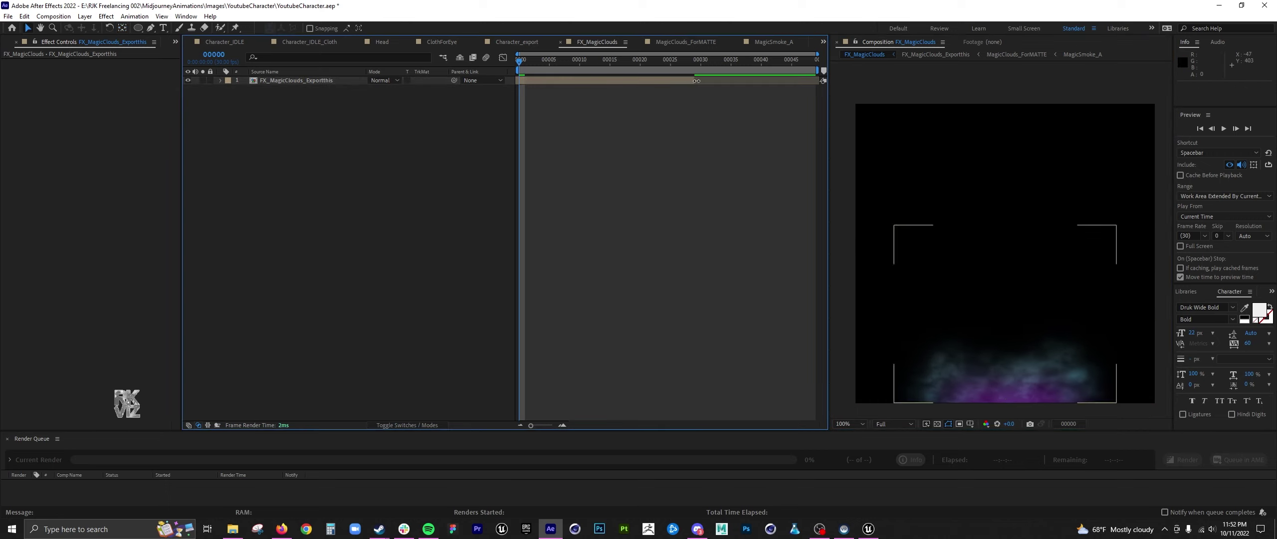
# Extend the FX_MagicClouds_Exportthis layer to the end of the composition and enlarge it to about 90 percent of the frame width
pyautogui.moveTo(696, 81); pyautogui.dragTo(836, 80)
pyautogui.moveTo(548, 61); pyautogui.dragTo(733, 65)
pyautogui.moveTo(893, 225); pyautogui.dragTo(864, 218)
# Draw a closed freeform mask around the clouds on the FX_MagicClouds_Exportthis layer and feather its edge
pyautogui.press('g')
pyautogui.click(905, 292)
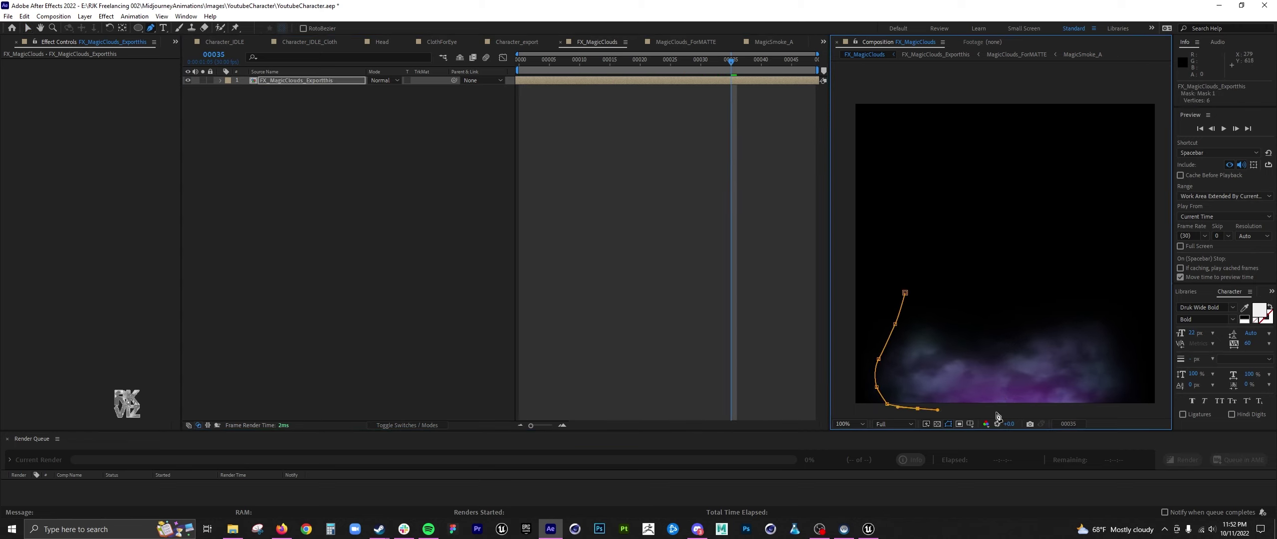
pyautogui.scroll(-1, 1028, 417)
pyautogui.moveTo(1035, 398); pyautogui.dragTo(1080, 411)
pyautogui.moveTo(1132, 394); pyautogui.dragTo(1139, 380)
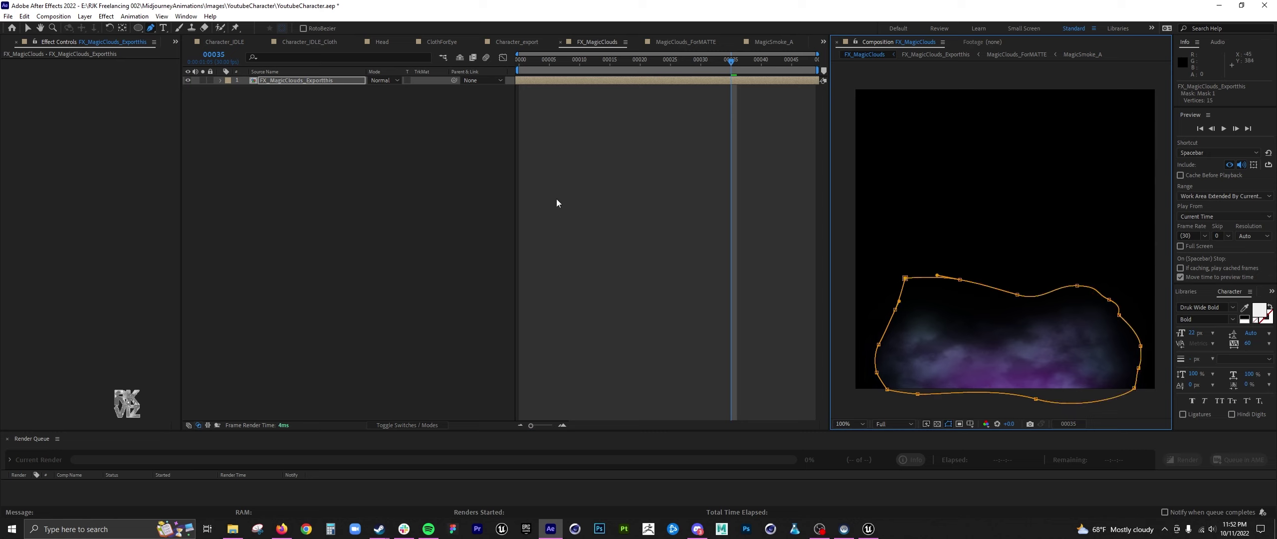
pyautogui.click(532, 194)
pyautogui.click(311, 81)
pyautogui.press('f')
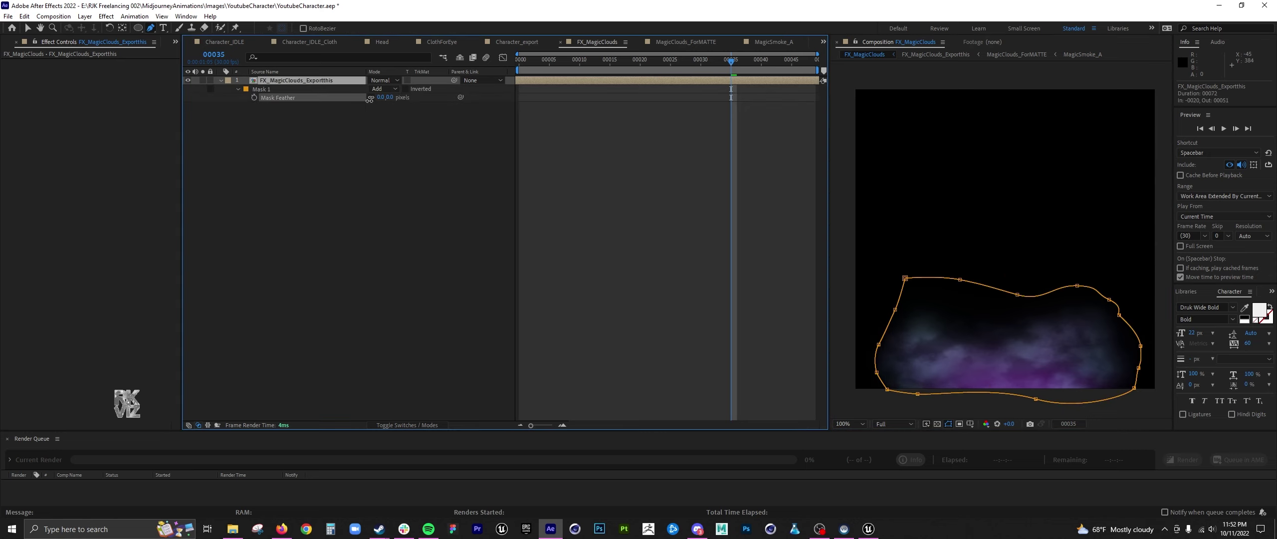
pyautogui.click(351, 137)
# Preview the masked cloud loop in FX_MagicClouds
pyautogui.moveTo(723, 62); pyautogui.dragTo(810, 63)
pyautogui.press('space')
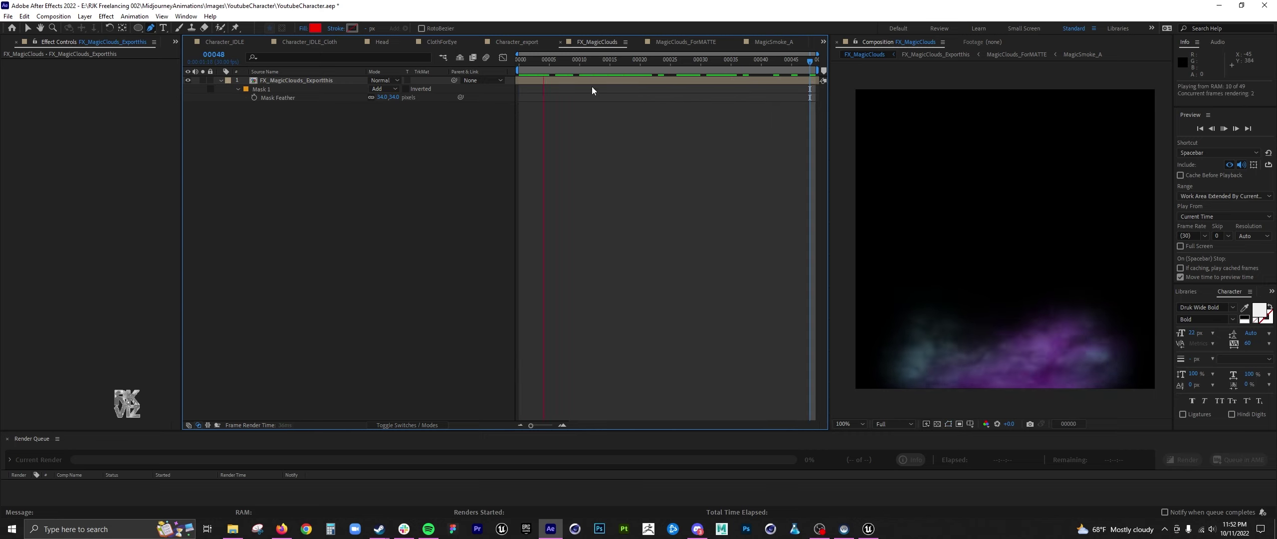
pyautogui.scroll(-2, 979, 210)
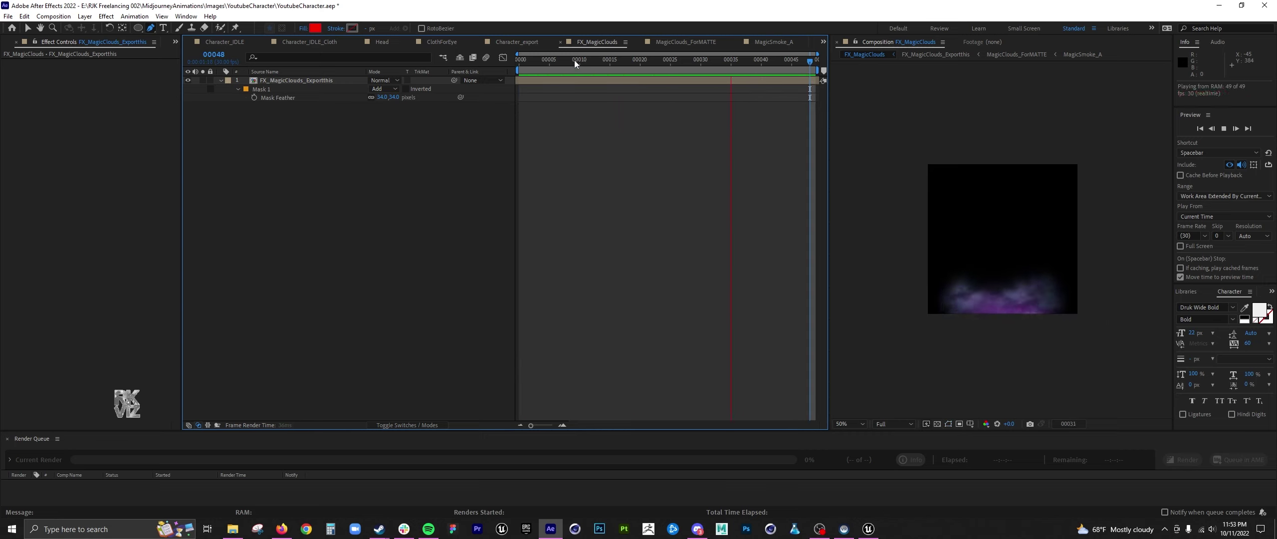
# Apply the Exposure effect to the FX_MagicClouds_Exportthis layer and fine-tune its exposure and gamma correction
pyautogui.click(299, 80)
pyautogui.click(106, 16)
pyautogui.moveTo(209, 130)
pyautogui.click(279, 349)
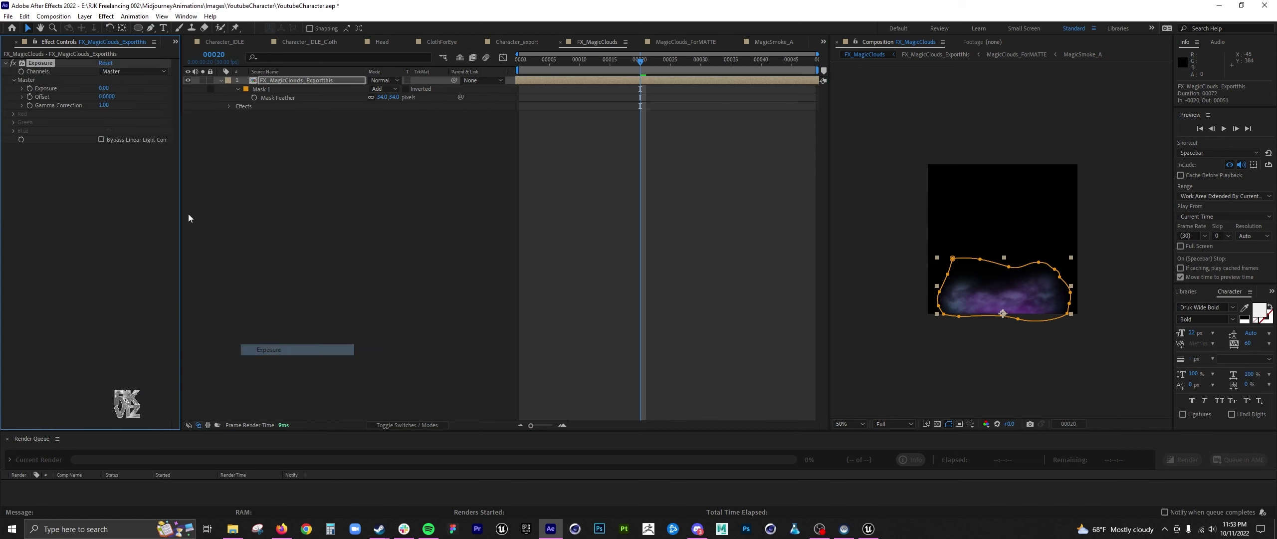
pyautogui.moveTo(98, 105)
pyautogui.mouseDown()
pyautogui.moveTo(114, 88)
pyautogui.moveTo(101, 87)
pyautogui.moveTo(98, 105)
pyautogui.mouseUp()
pyautogui.press('.')
# Preview the cloud loop from the first frame with the Exposure adjustment applied
pyautogui.moveTo(638, 61); pyautogui.dragTo(522, 75)
pyautogui.press('space')
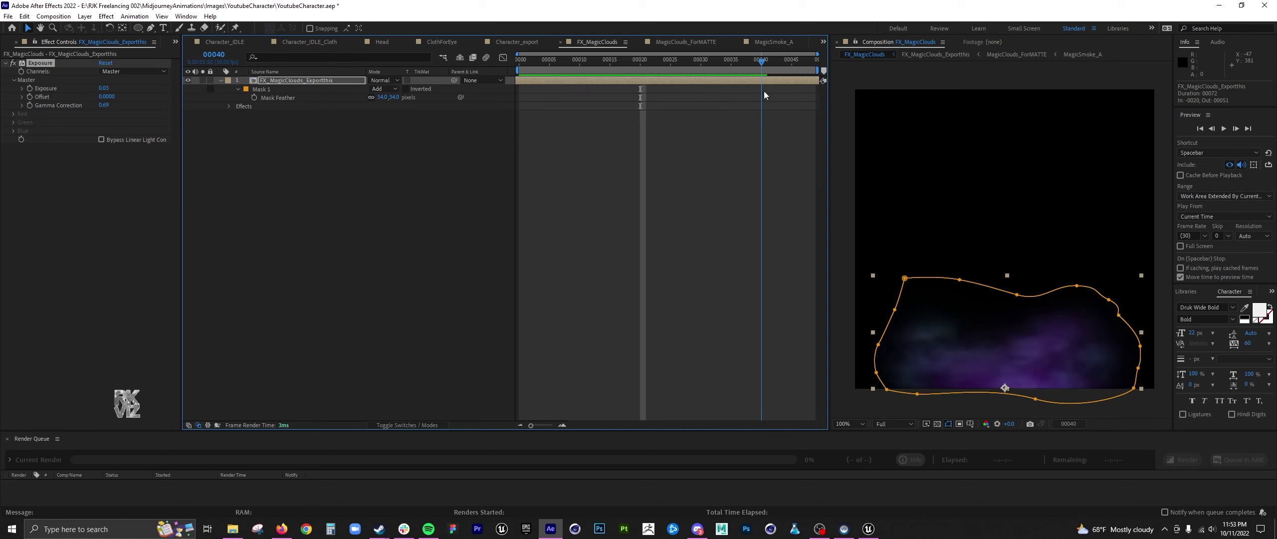
pyautogui.click(741, 133)
pyautogui.click(54, 16)
pyautogui.click(75, 42)
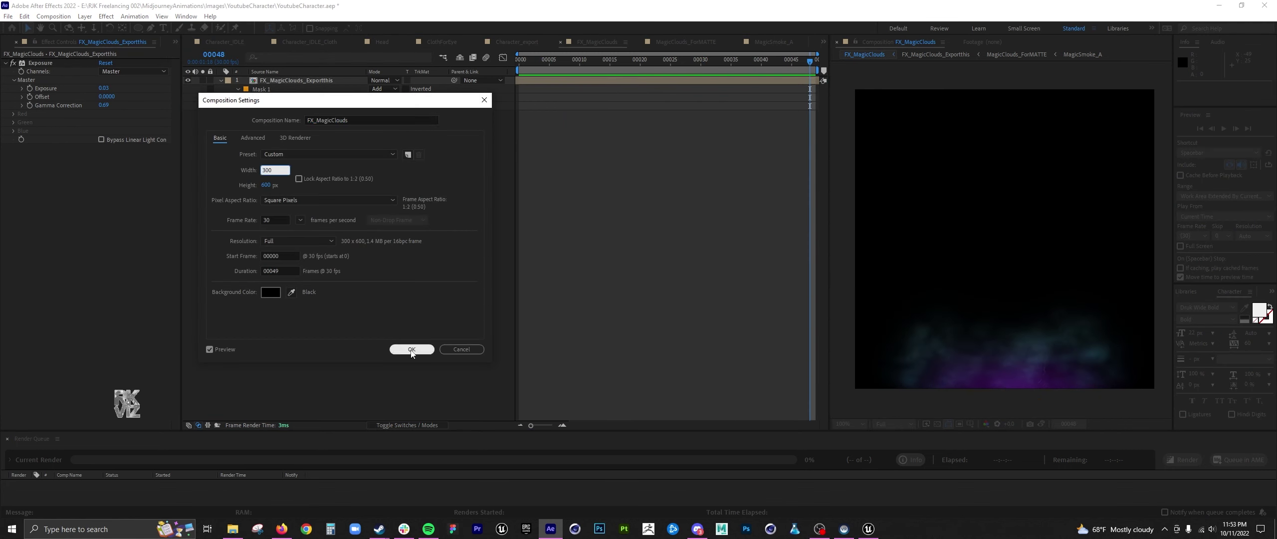
pyautogui.click(412, 350)
pyautogui.hotkey('ctrl', 'z')
# Set the FX_MagicClouds composition height to 200 px and refit the cloud layer so its base meets the frame's lower edge
pyautogui.hotkey('ctrl', 'k')
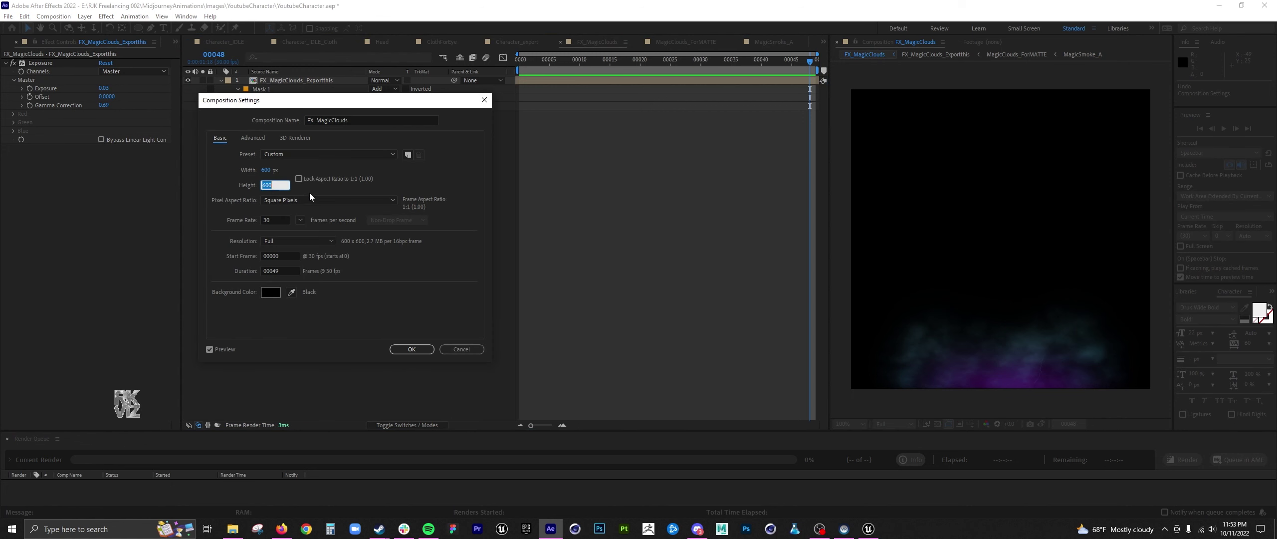
pyautogui.press('Return')
pyautogui.click(596, 80)
pyautogui.hotkey('shift', 'Up')
pyautogui.hotkey('shift', 'Up')
pyautogui.hotkey('shift', 'Up')
pyautogui.hotkey('shift', 'Up')
pyautogui.hotkey('shift', 'Up')
pyautogui.hotkey('shift', 'Up')
pyautogui.hotkey('shift', 'Up')
pyautogui.hotkey('shift', 'Up')
pyautogui.hotkey('shift', 'Up')
pyautogui.hotkey('shift', 'Up')
pyautogui.hotkey('shift', 'Up')
pyautogui.hotkey('shift', 'Up')
pyautogui.hotkey('shift', 'Up')
pyautogui.hotkey('shift', 'Up')
pyautogui.hotkey('shift', 'Up')
pyautogui.hotkey('shift', 'Up')
pyautogui.hotkey('shift', 'Up')
pyautogui.hotkey('shift', 'Up')
pyautogui.hotkey('shift', 'Up')
pyautogui.hotkey('shift', 'Up')
pyautogui.hotkey('shift', 'Up')
pyautogui.hotkey('shift', 'Down')
pyautogui.press('Down')
pyautogui.press('Down')
pyautogui.press('Down')
pyautogui.press('Down')
pyautogui.moveTo(1003, 177); pyautogui.dragTo(1003, 188)
pyautogui.click(937, 424)
pyautogui.click(937, 423)
# Duplicate the FX_MagicClouds_Exportthis layer and give the upper copy a white Color Overlay layer style
pyautogui.click(304, 81)
pyautogui.hotkey('ctrl', 'd')
pyautogui.rightClick(306, 85)
pyautogui.moveTo(349, 215)
pyautogui.click(470, 320)
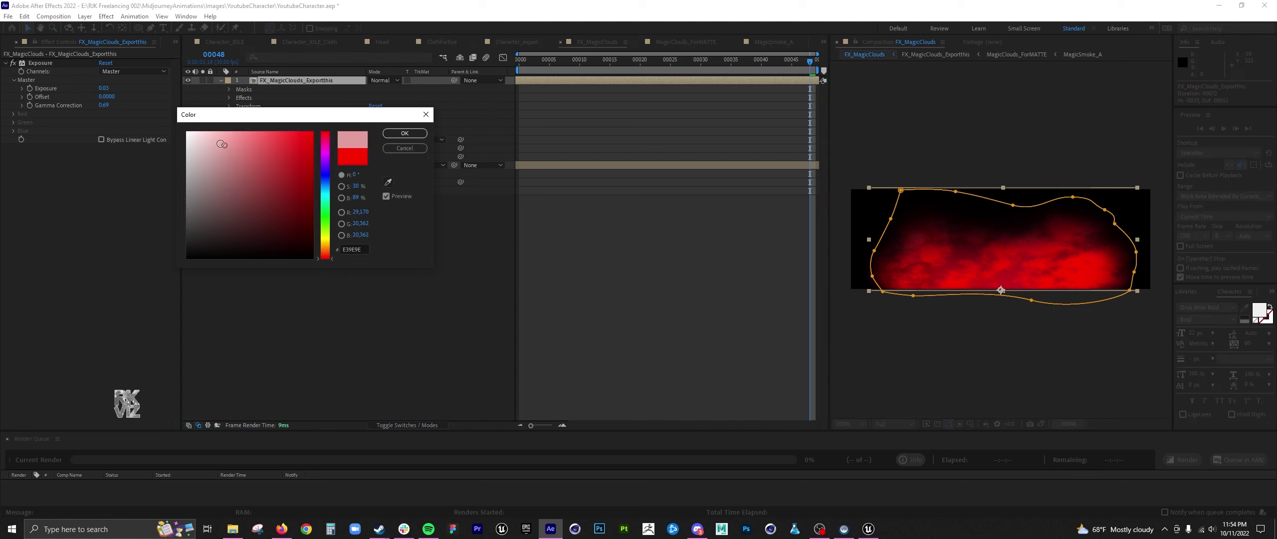
pyautogui.click(374, 148)
pyautogui.moveTo(224, 152); pyautogui.dragTo(157, 125)
pyautogui.click(405, 134)
pyautogui.click(409, 246)
# Turn off the Exposure effect on the upper copy and use that copy as the lower layer's luma matte
pyautogui.click(294, 82)
pyautogui.click(13, 63)
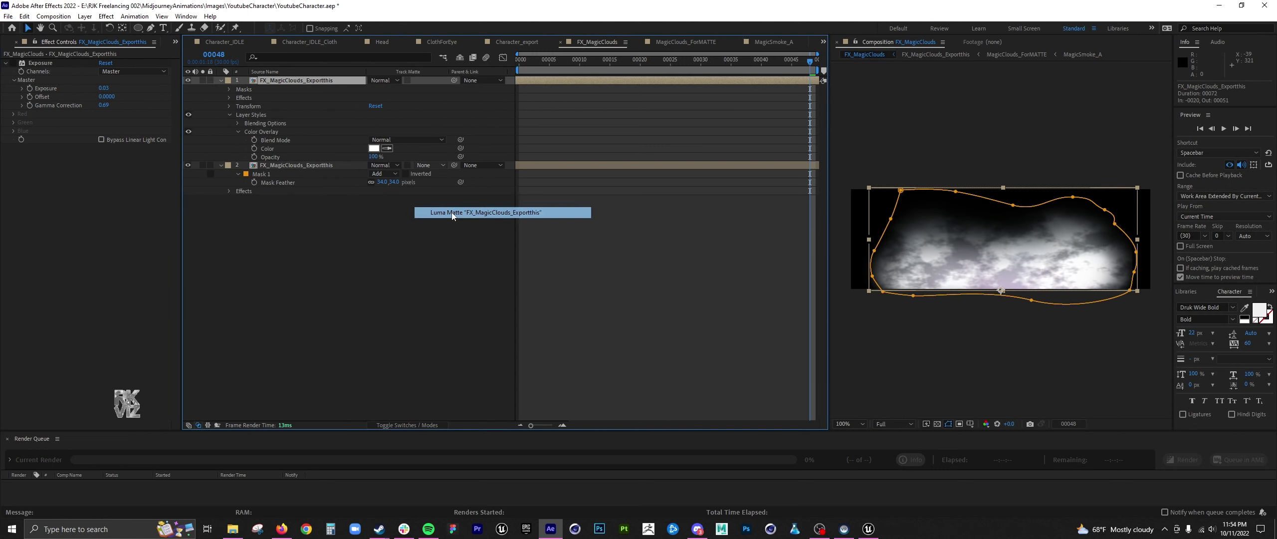
pyautogui.click(422, 168)
pyautogui.click(429, 211)
# Preview the luma-matted cloud loop against both the transparency grid and the black background
pyautogui.click(937, 423)
pyautogui.click(575, 63)
pyautogui.press('space')
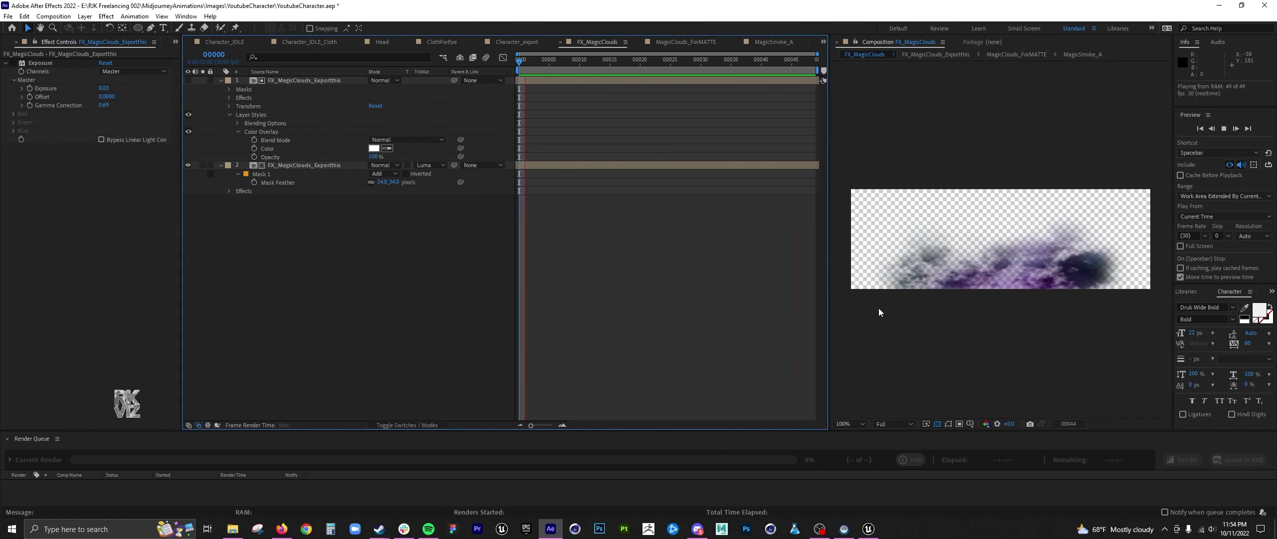
pyautogui.click(937, 423)
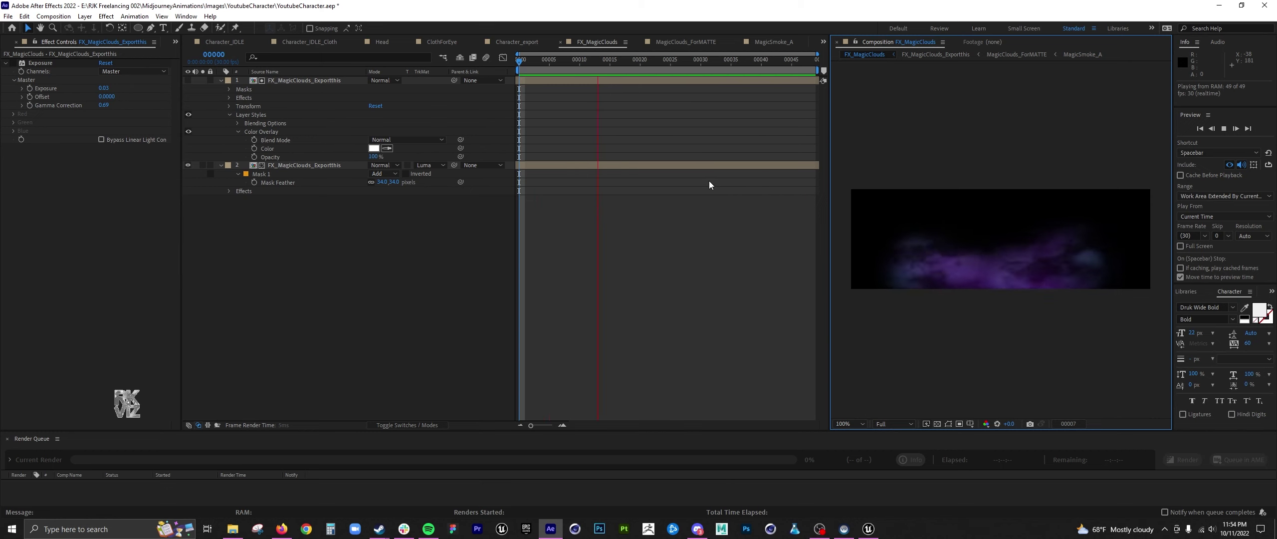
# Add FX_MagicClouds to the render queue with the png + alpha output module
pyautogui.hotkey('ctrl', 'm')
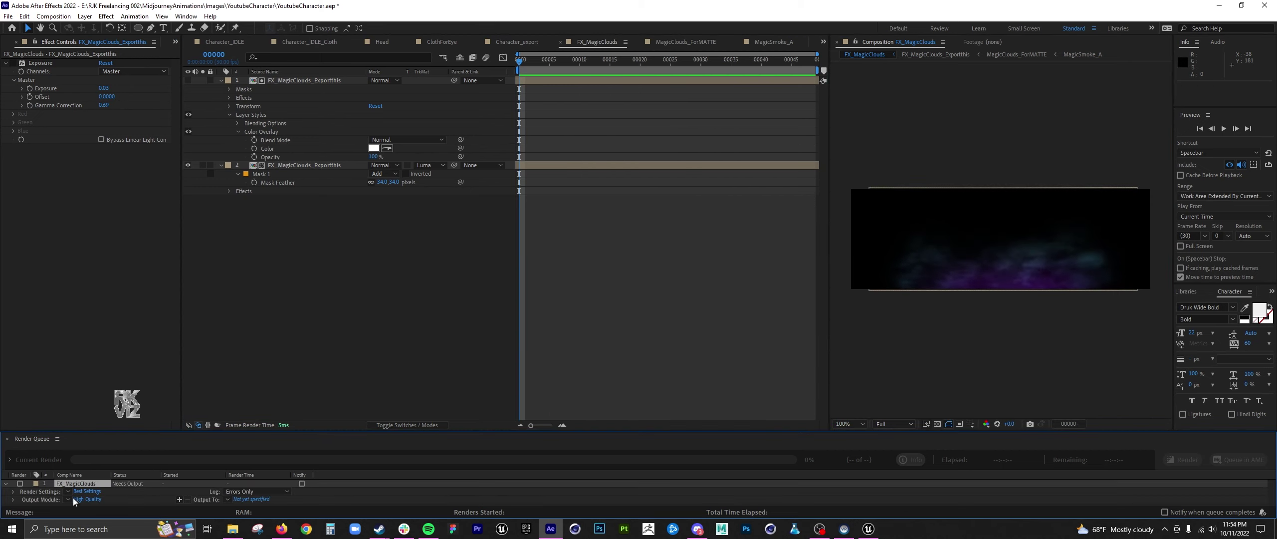
pyautogui.click(68, 499)
pyautogui.click(87, 437)
# Create a folder named fx_clouds inside STATES and open it as the render's output location
pyautogui.click(715, 71)
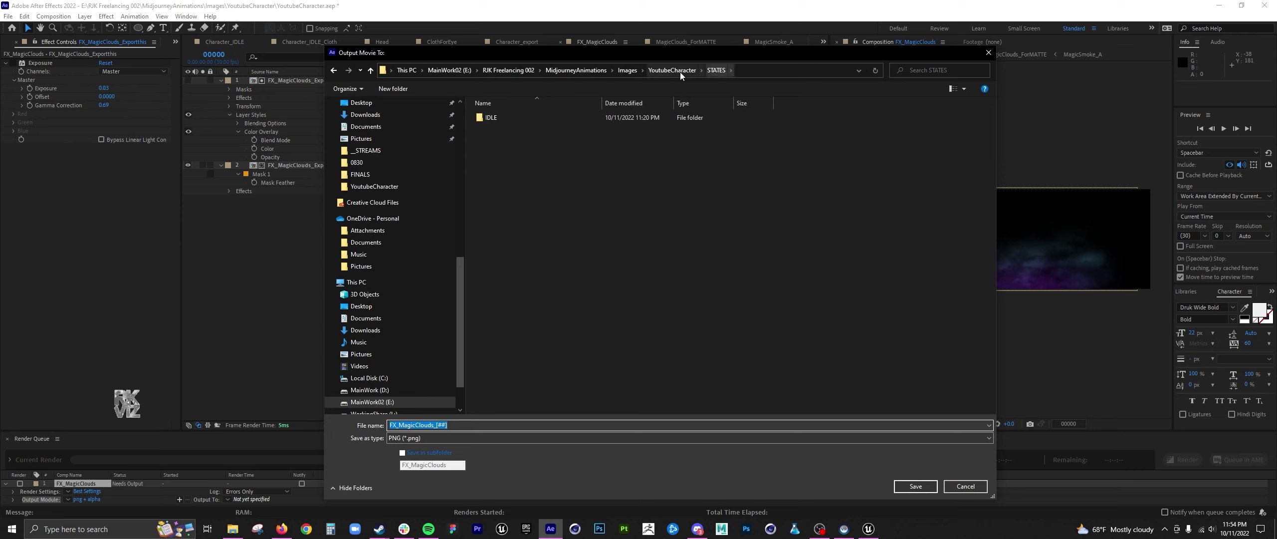
pyautogui.rightClick(541, 193)
pyautogui.moveTo(598, 301)
pyautogui.click(698, 299)
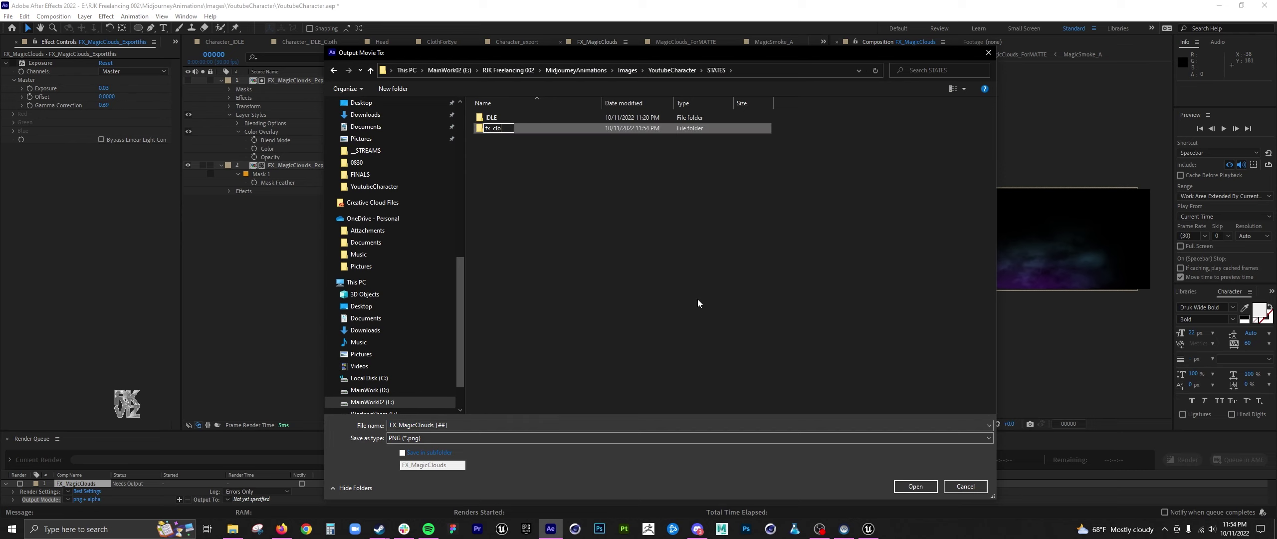
pyautogui.write('fx_clouds')
pyautogui.press('Return')
pyautogui.press('Return')
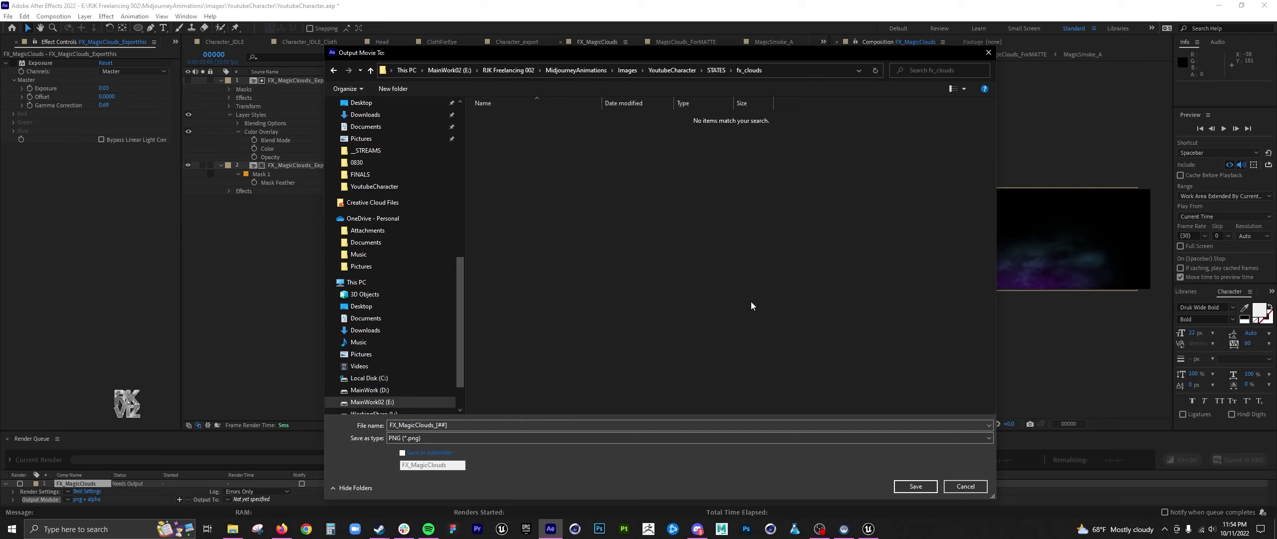
# Render the FX_MagicClouds PNG sequence into the fx_clouds folder and save the project
pyautogui.click(915, 486)
pyautogui.click(1183, 459)
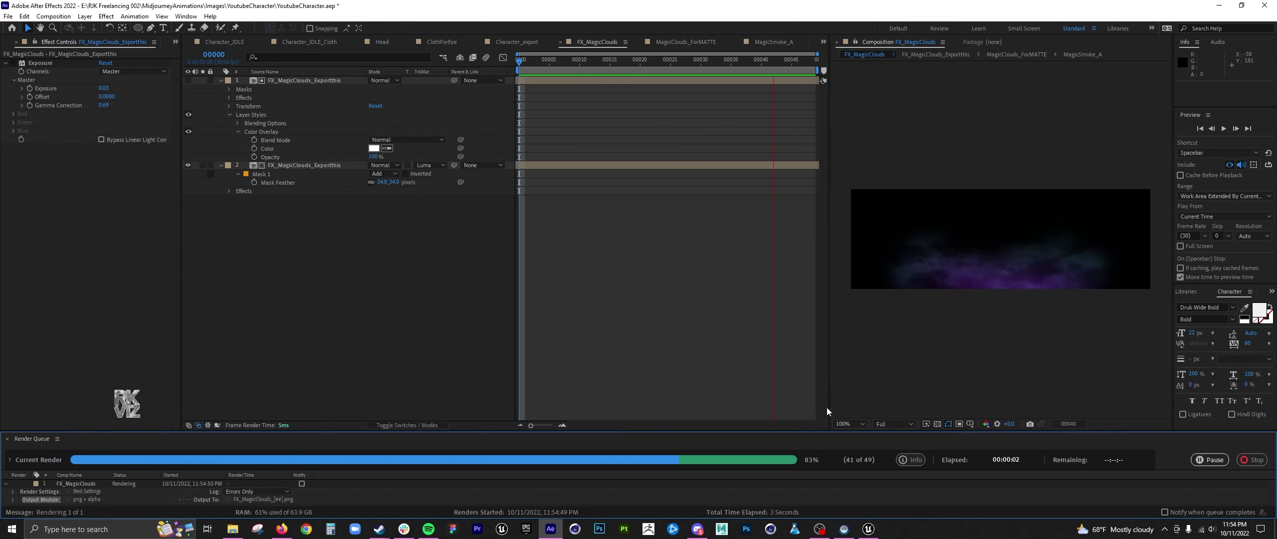
pyautogui.hotkey('ctrl', 's')
# Switch to GlueIT and add all FX_MagicClouds PNG frames from the fx_clouds folder
pyautogui.click(794, 528)
pyautogui.click(580, 318)
pyautogui.doubleClick(754, 220)
pyautogui.doubleClick(707, 227)
pyautogui.click(708, 230)
pyautogui.scroll(-6, 826, 242)
pyautogui.hotkey('ctrl', 'a')
pyautogui.press('Return')
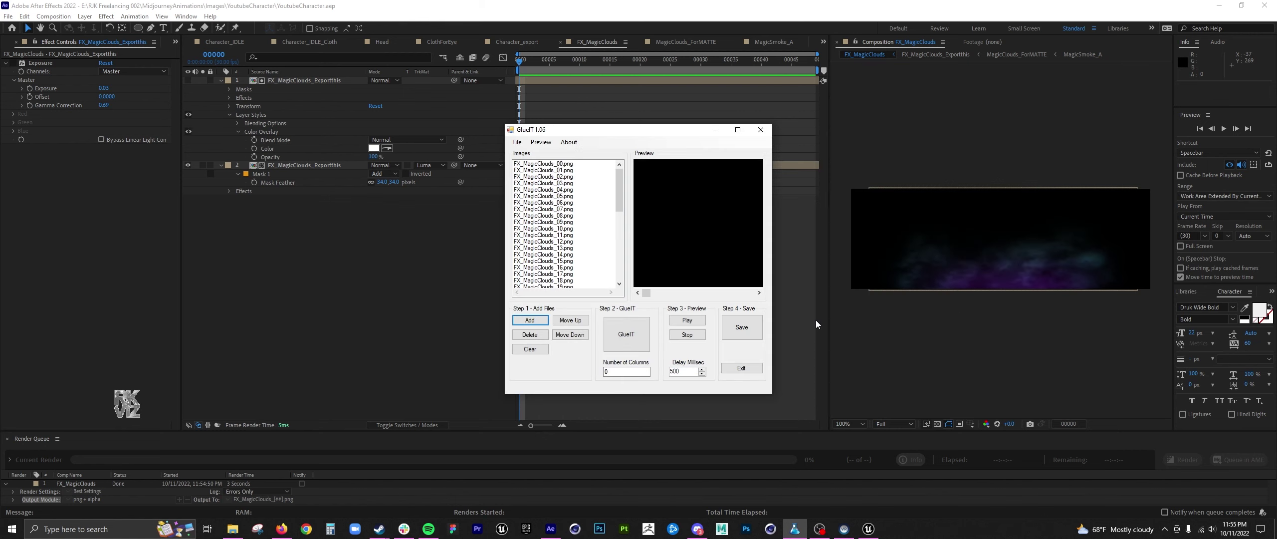
# Glue the frames into one sprite sheet and save it as a PNG named FX_MAGICCLOUD_SPRITE in the YoutubeCharacter folder
pyautogui.click(626, 333)
pyautogui.click(1234, 32)
pyautogui.click(742, 328)
pyautogui.click(873, 163)
pyautogui.click(845, 164)
pyautogui.click(903, 220)
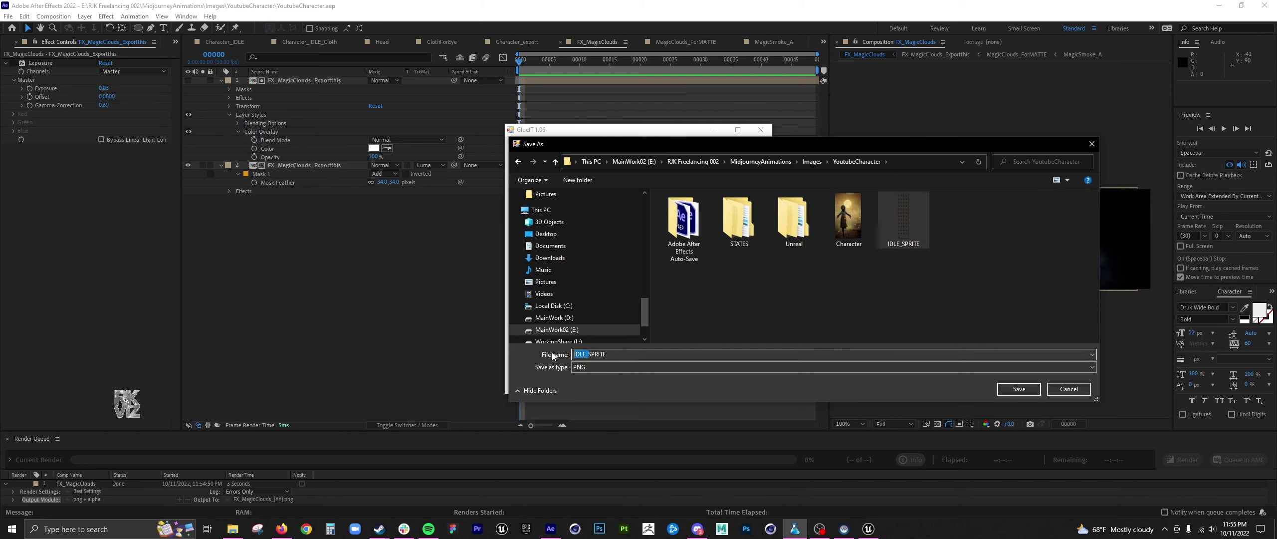
pyautogui.write('FX_MAGICCLOUD_')
pyautogui.press('Return')
pyautogui.click(761, 130)
# Switch to Unreal Engine and import the FX_MAGICCLOUD_SPRITE sheet into the Textures folder
pyautogui.click(869, 528)
pyautogui.click(35, 444)
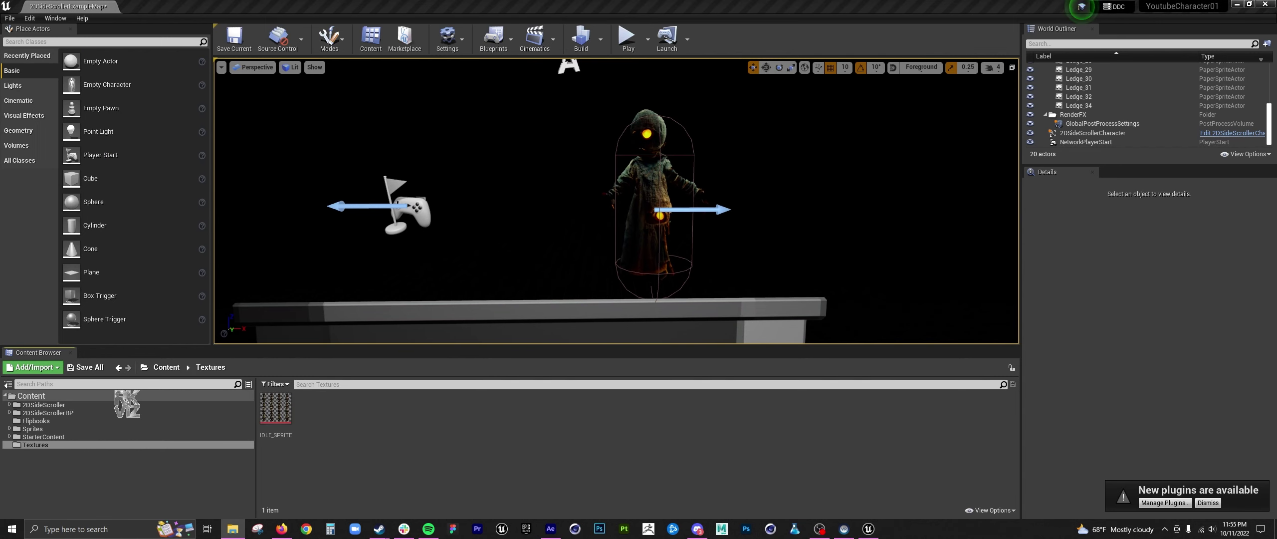
pyautogui.moveTo(342, 405); pyautogui.dragTo(342, 406)
# Apply the Paper2D texture settings to the imported magic cloud sprite sheet
pyautogui.rightClick(315, 411)
pyautogui.moveTo(390, 129)
pyautogui.click(491, 151)
# Set up grid sprite extraction for the magic clouds sheet with cell width 600 and cell height 200, and check the grid
pyautogui.rightClick(306, 414)
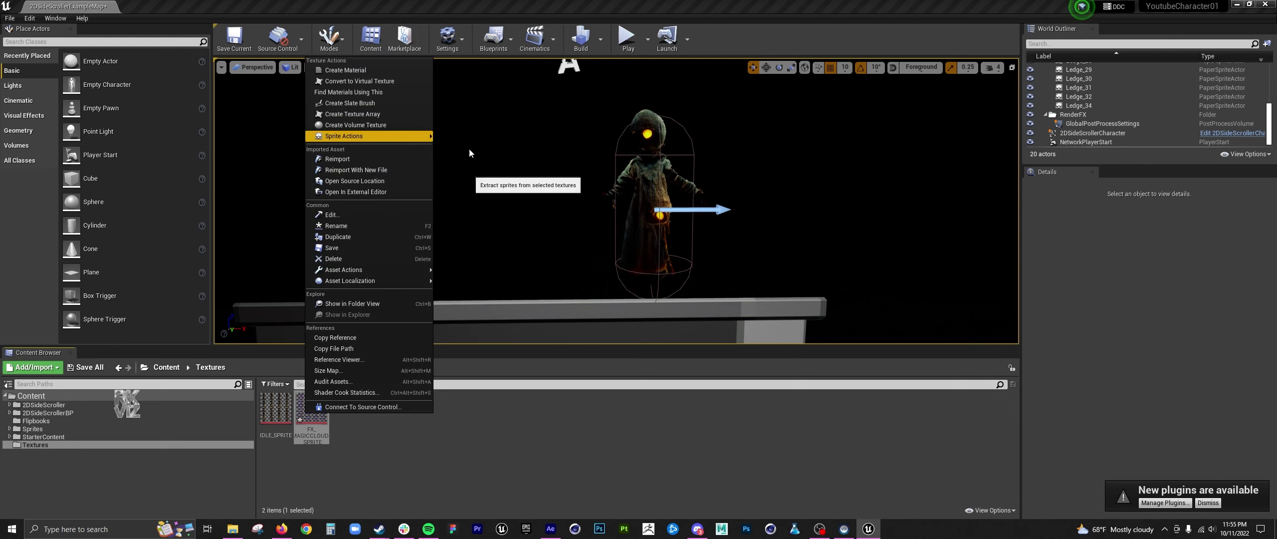
pyautogui.click(471, 145)
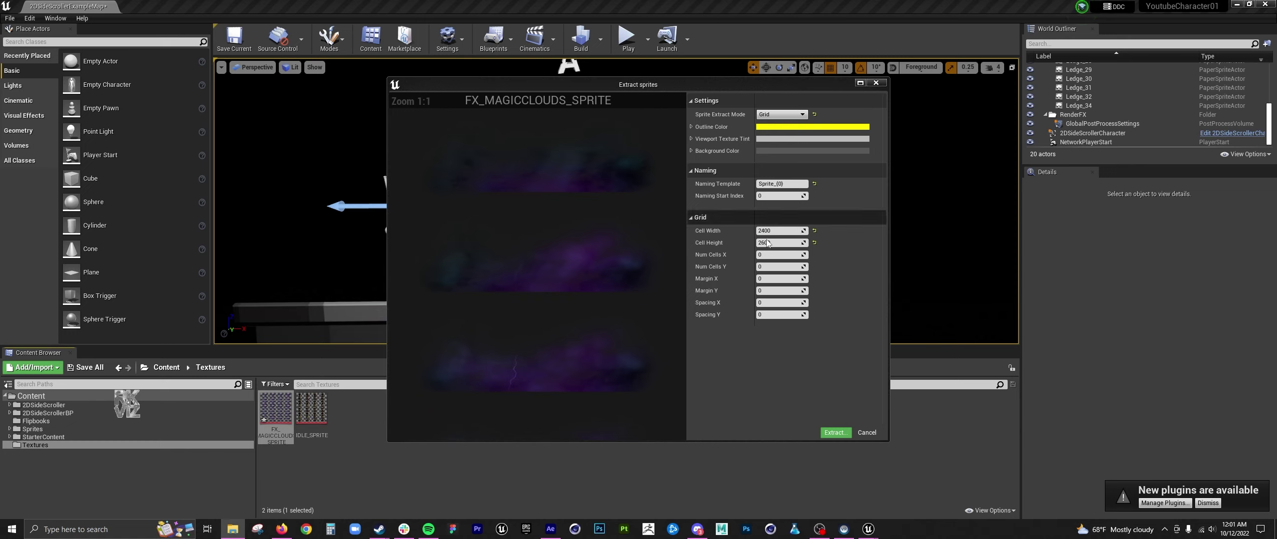
pyautogui.click(768, 230)
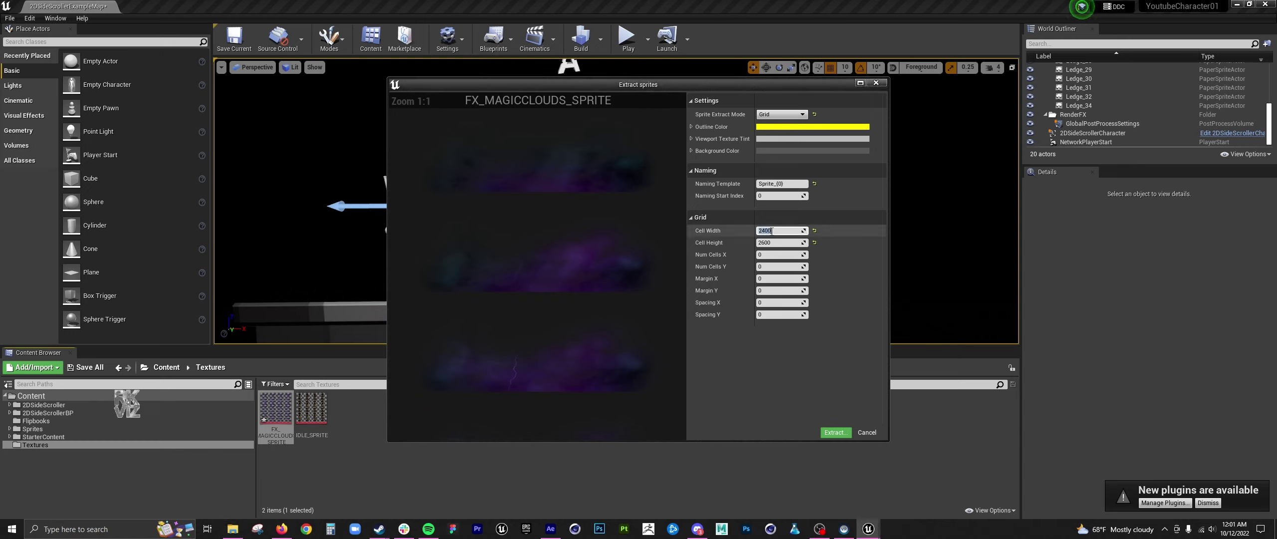
pyautogui.write('600')
pyautogui.press('Tab')
pyautogui.write('2')
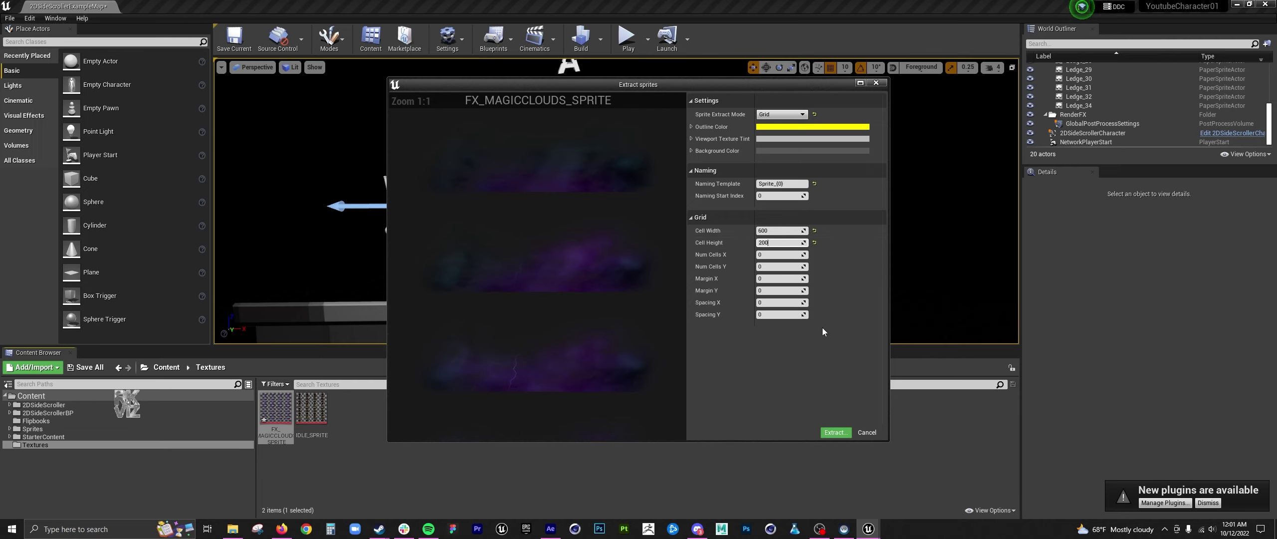
pyautogui.press('Return')
pyautogui.scroll(-3, 569, 252)
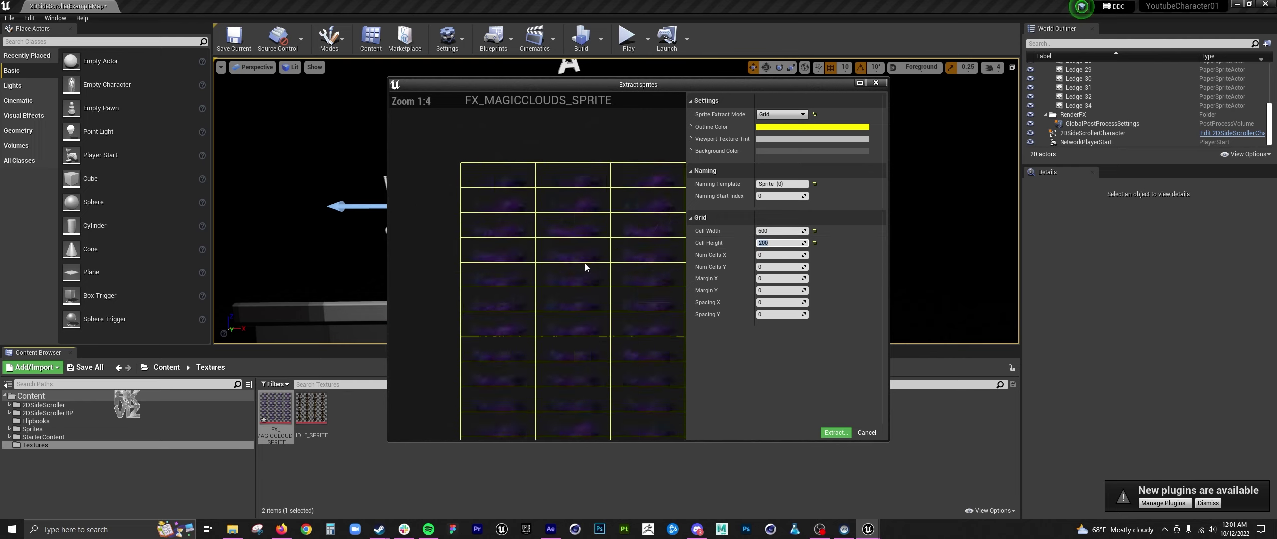
pyautogui.scroll(1, 585, 264)
pyautogui.moveTo(599, 277); pyautogui.dragTo(557, 197)
pyautogui.scroll(-2, 496, 201)
pyautogui.scroll(1, 497, 201)
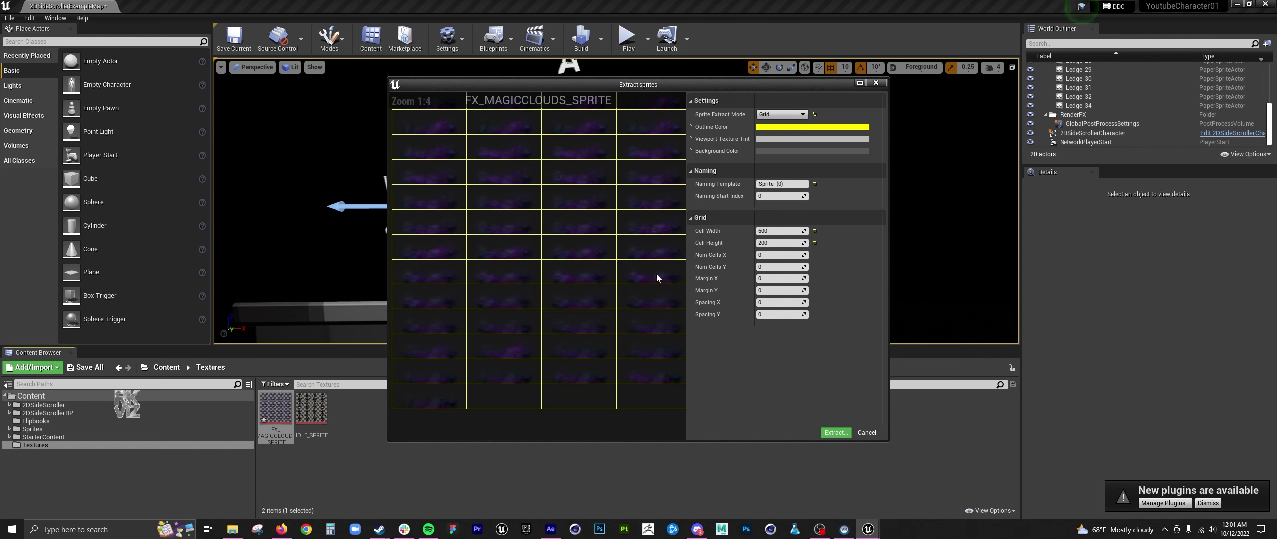
# Extract the magic clouds sprites with the grid settings and delete the last three sprites, numbers 49 to 51
pyautogui.click(836, 433)
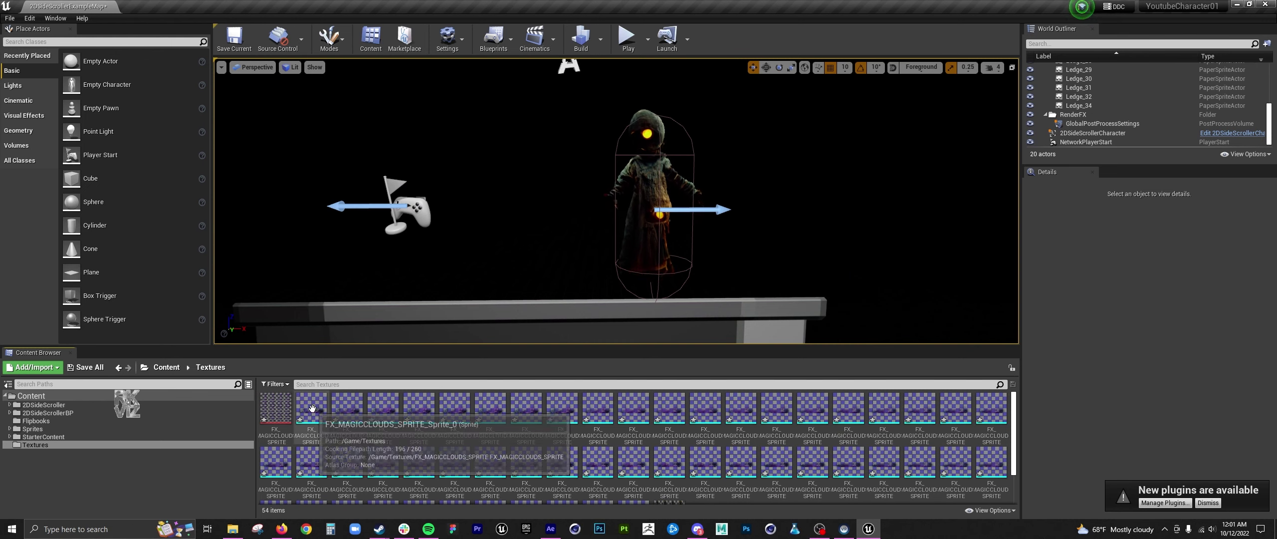
pyautogui.click(312, 408)
pyautogui.scroll(-2, 312, 408)
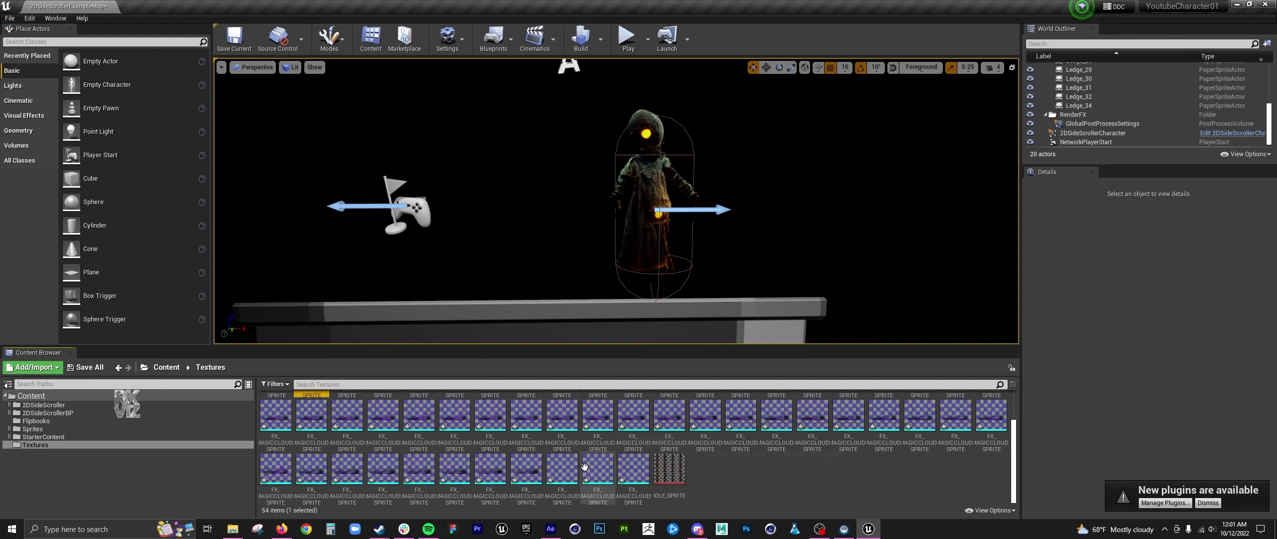
pyautogui.click(579, 466)
pyautogui.keyDown('shift'); pyautogui.click(625, 466); pyautogui.keyUp('shift')
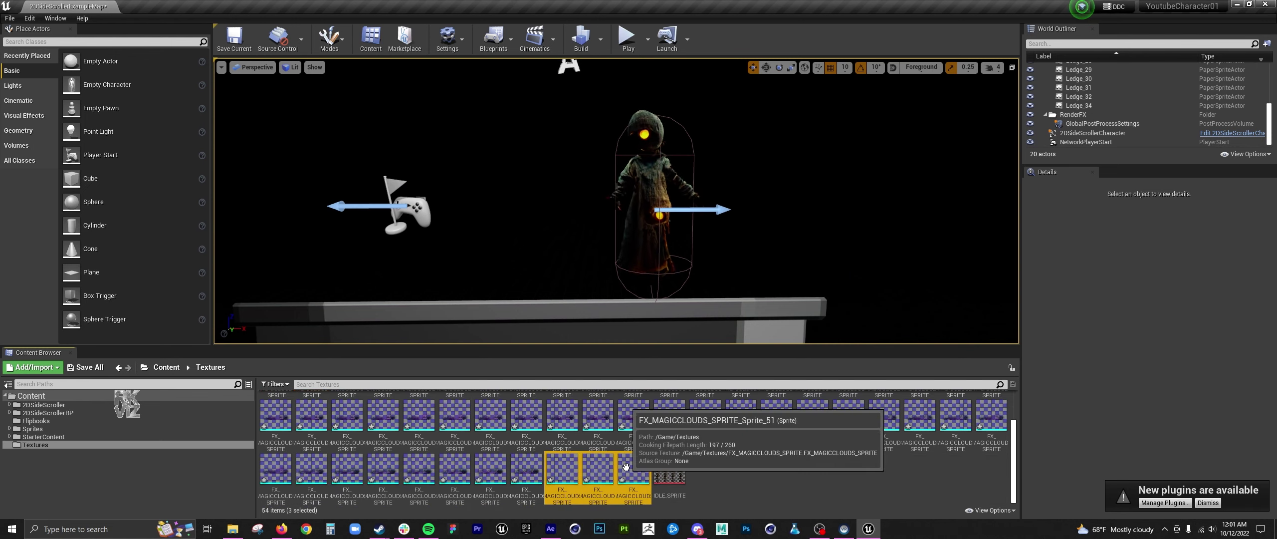
pyautogui.press('Delete')
pyautogui.click(567, 427)
# Move all extracted magic clouds sprites from the Textures folder into the Sprites folder and open that folder
pyautogui.click(311, 410)
pyautogui.scroll(-2, 474, 431)
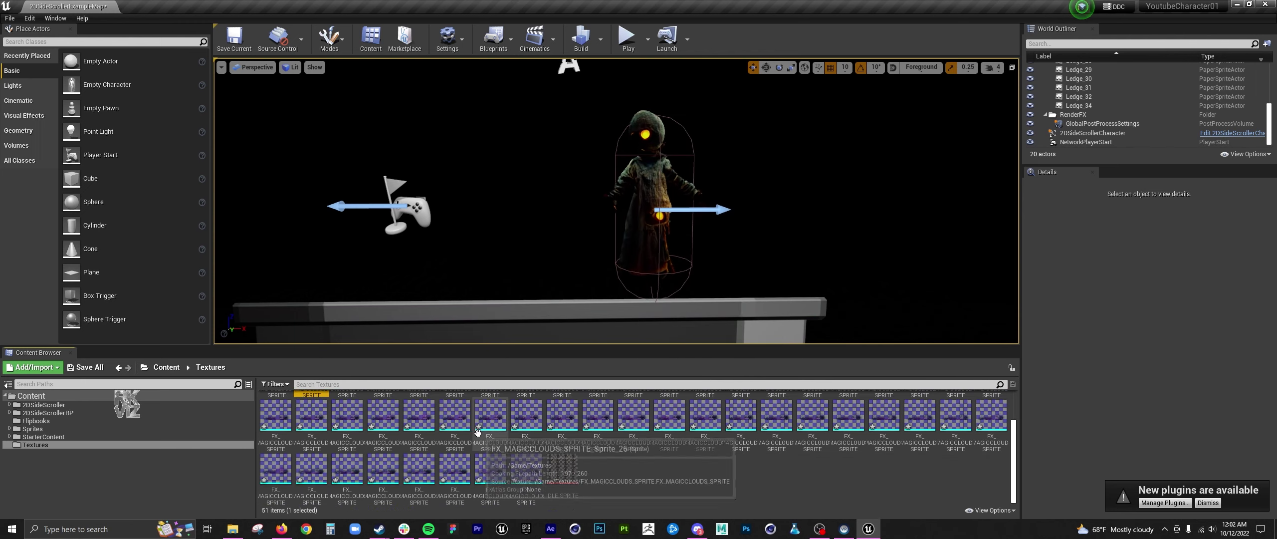
pyautogui.keyDown('shift'); pyautogui.click(529, 466); pyautogui.keyUp('shift')
pyautogui.moveTo(308, 410); pyautogui.dragTo(40, 434)
pyautogui.click(60, 446)
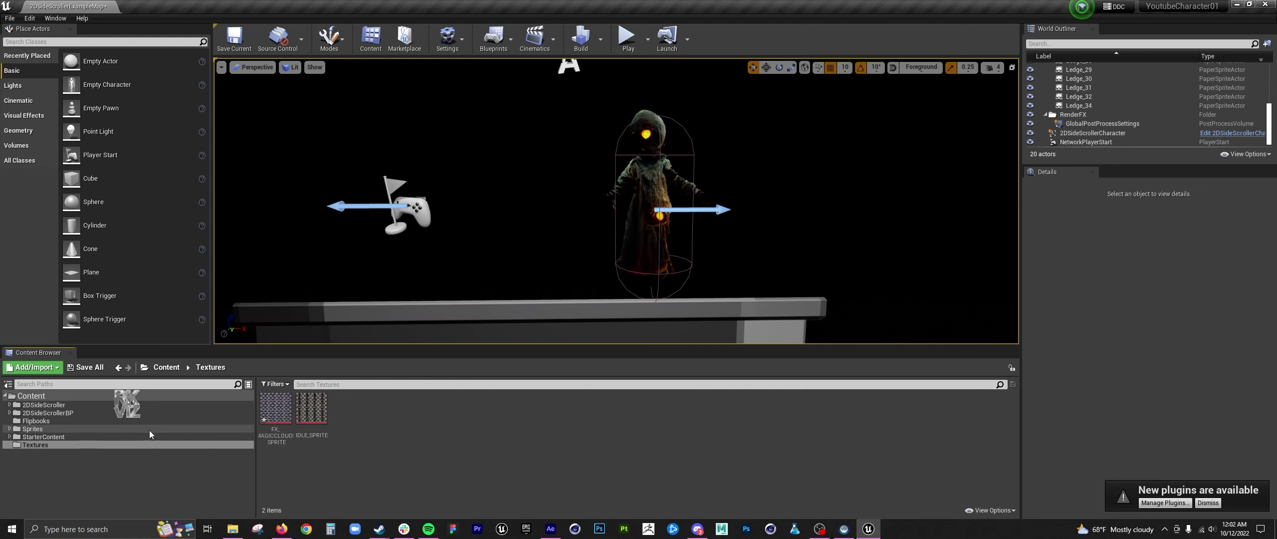
pyautogui.rightClick(417, 420)
pyautogui.click(84, 431)
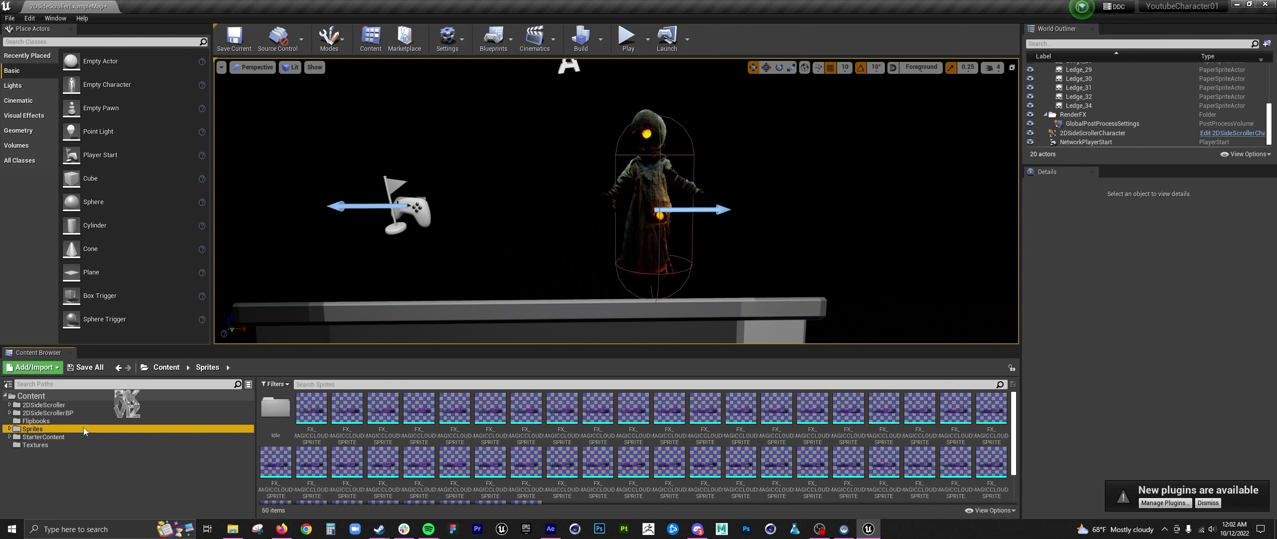
# Create a subfolder named FX_MAGICCLOUDS inside the Sprites folder
pyautogui.rightClick(30, 432)
pyautogui.click(86, 213)
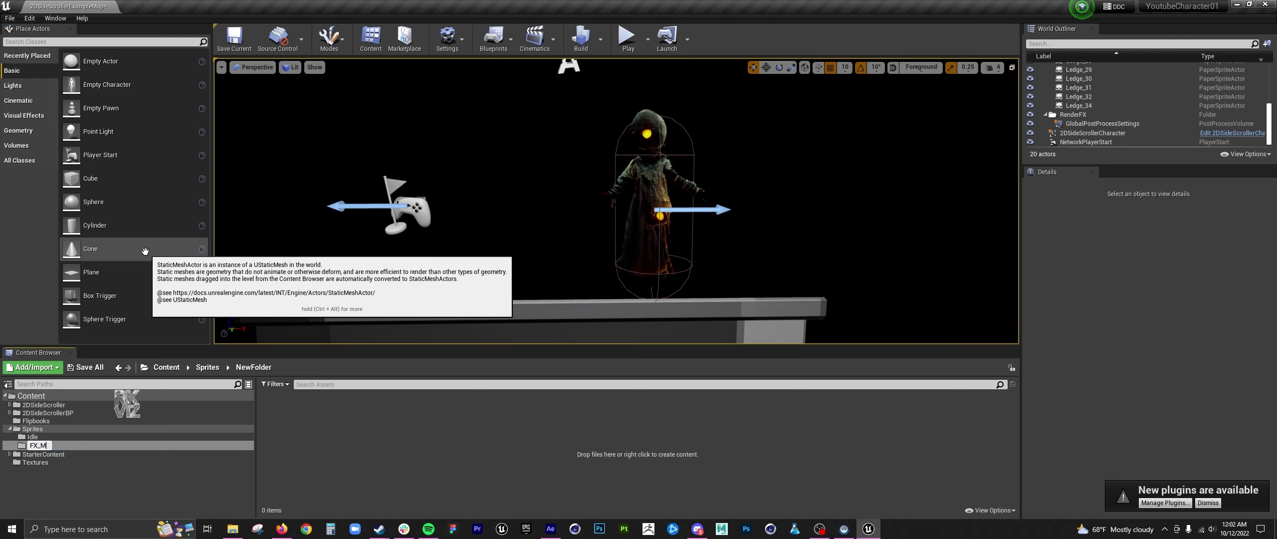
pyautogui.write('FX_MAGICCLOUDS')
pyautogui.press('Return')
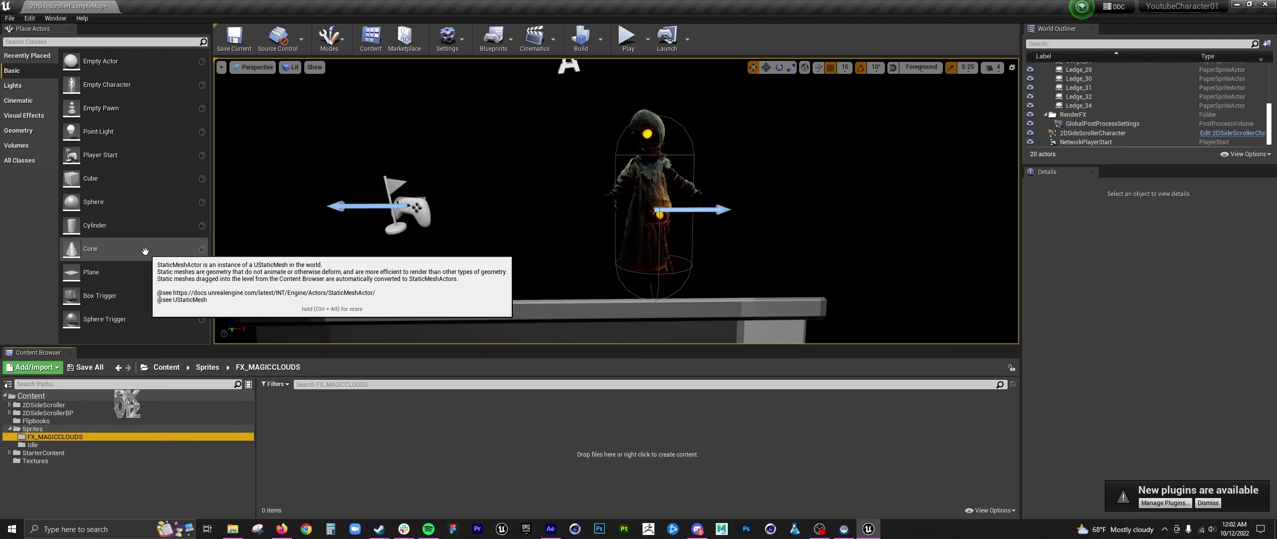
# Move all magic clouds sprites from the Sprites folder into FX_MAGICCLOUDS and open that subfolder
pyautogui.click(31, 430)
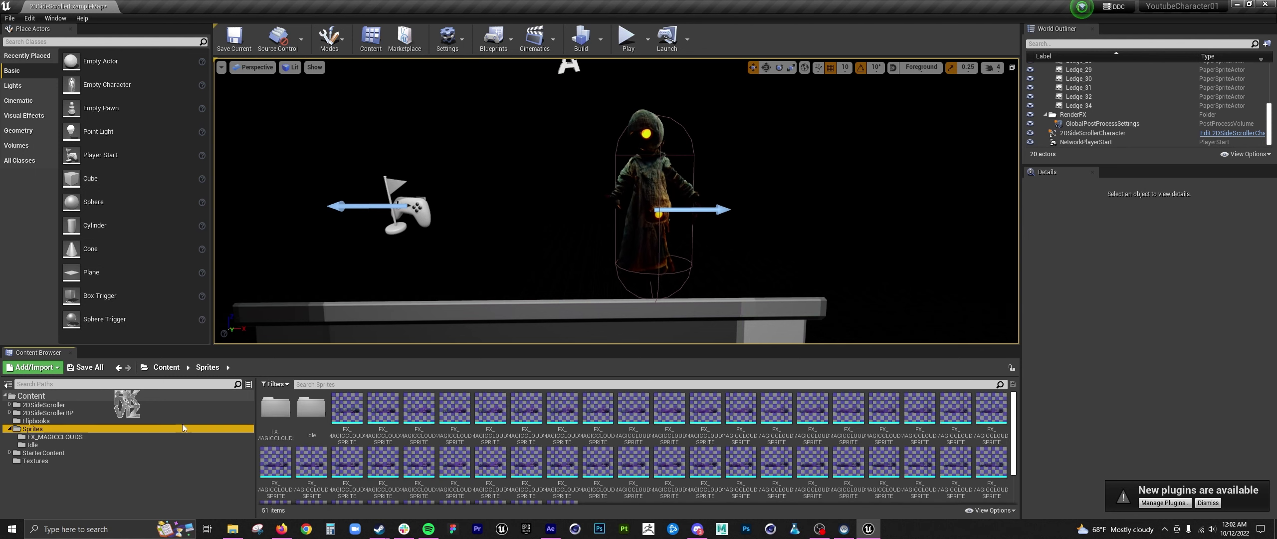
pyautogui.click(345, 410)
pyautogui.scroll(-3, 522, 434)
pyautogui.keyDown('shift'); pyautogui.click(558, 473); pyautogui.keyUp('shift')
pyautogui.moveTo(558, 473); pyautogui.dragTo(77, 444)
pyautogui.click(82, 450)
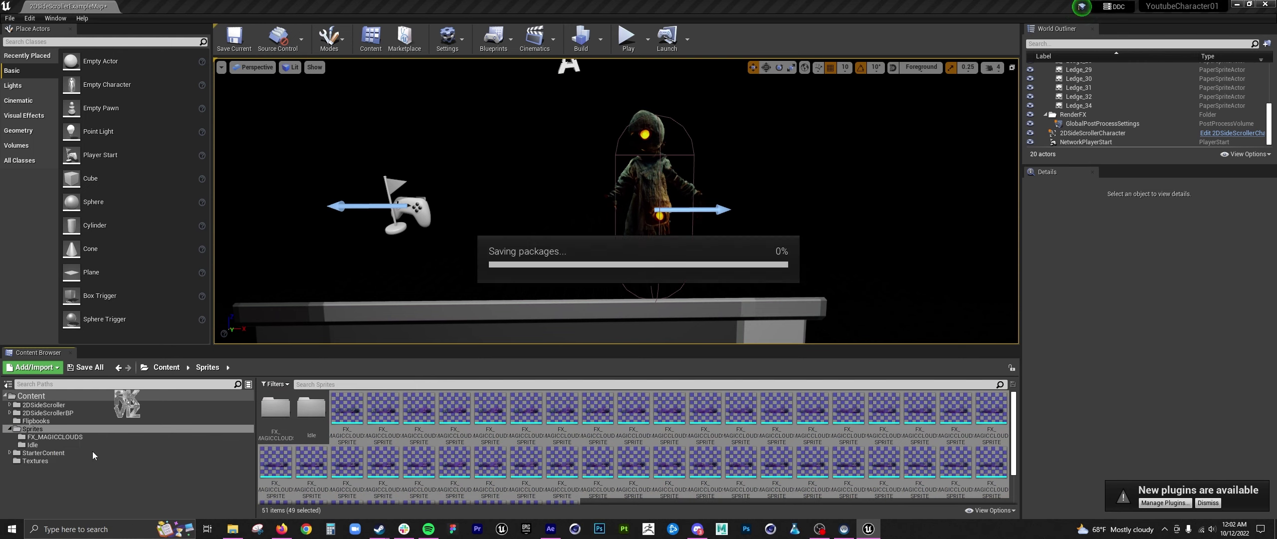
pyautogui.click(70, 437)
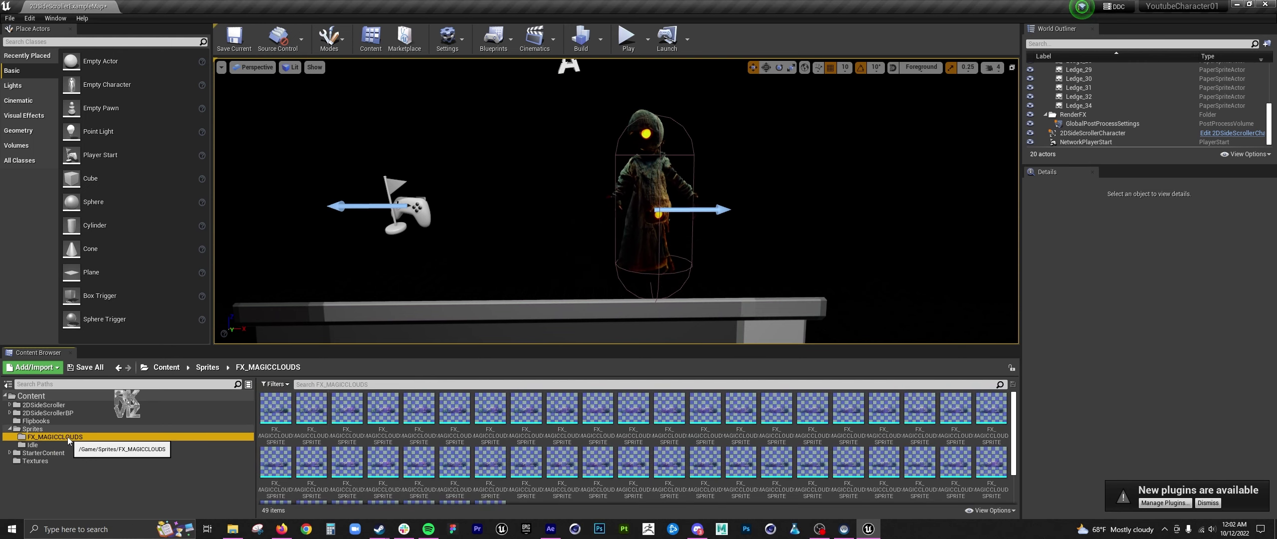
# Create a flipbook from all the magic clouds sprites and move it into the Flipbooks folder
pyautogui.hotkey('ctrl', 'a')
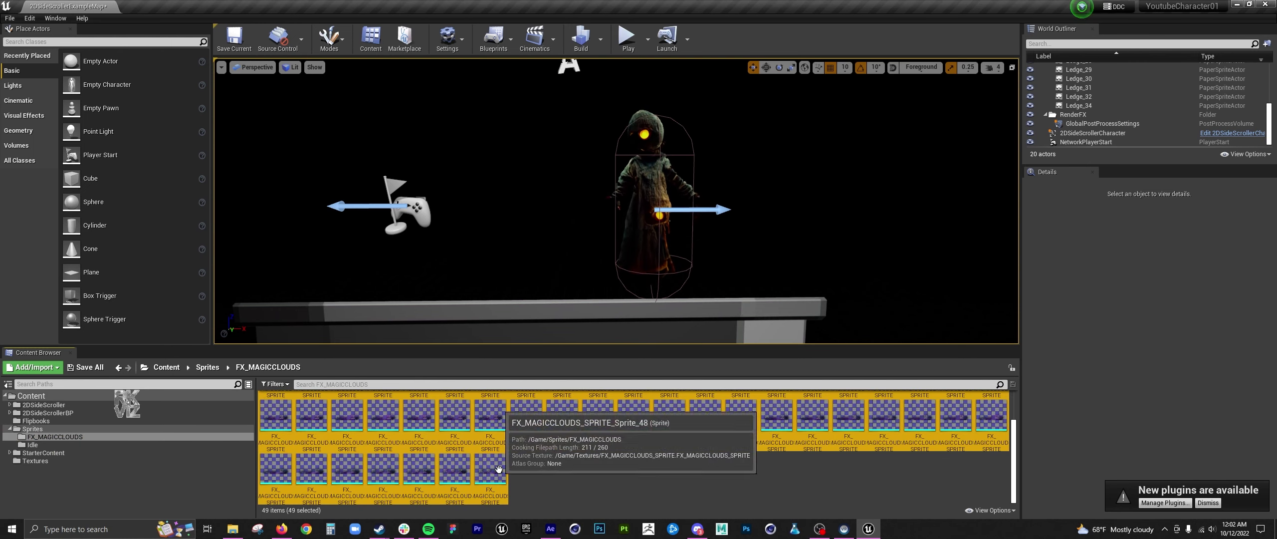
pyautogui.rightClick(274, 409)
pyautogui.moveTo(337, 179)
pyautogui.click(449, 187)
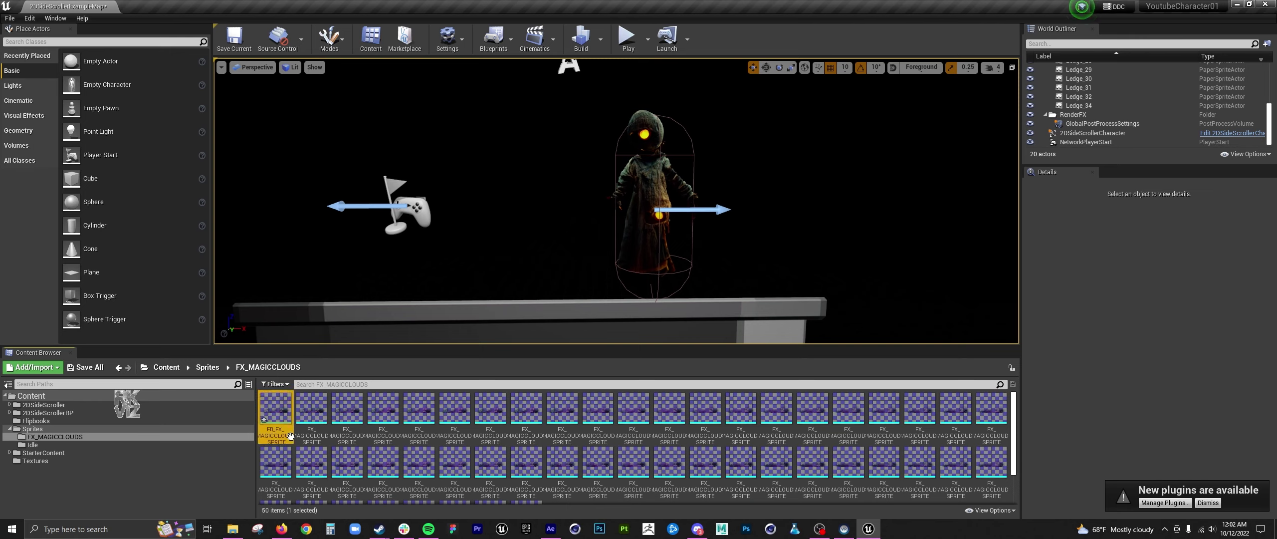
pyautogui.moveTo(290, 435); pyautogui.dragTo(40, 425)
pyautogui.click(62, 435)
pyautogui.click(36, 420)
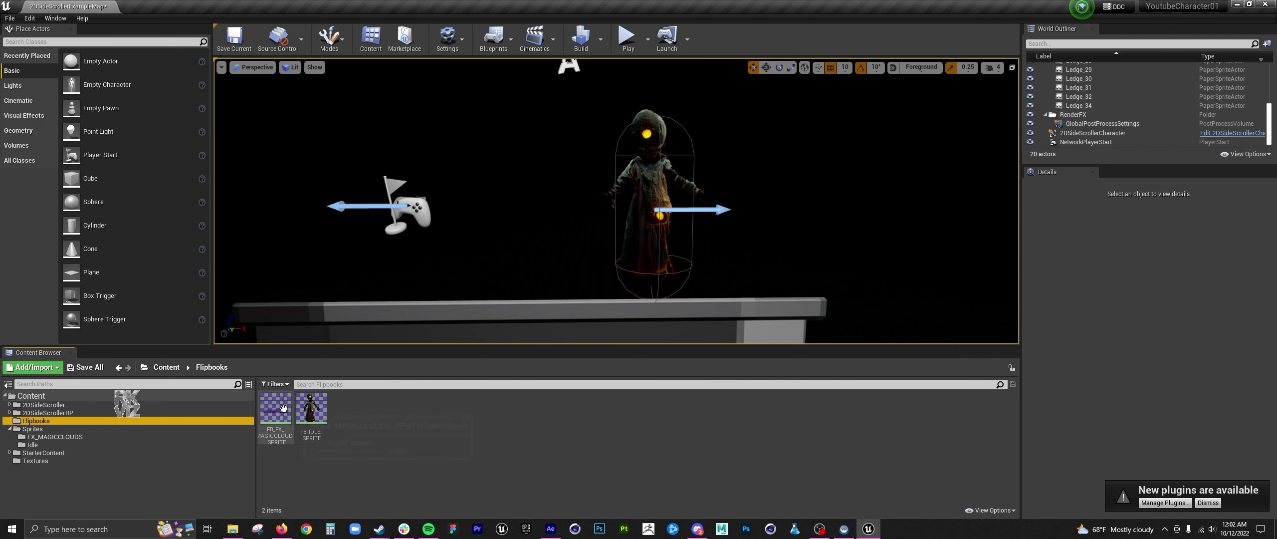
# Place the magic clouds flipbook in the level by the character and move it to X -20, Y -70, Z 870
pyautogui.moveTo(275, 408); pyautogui.dragTo(652, 259)
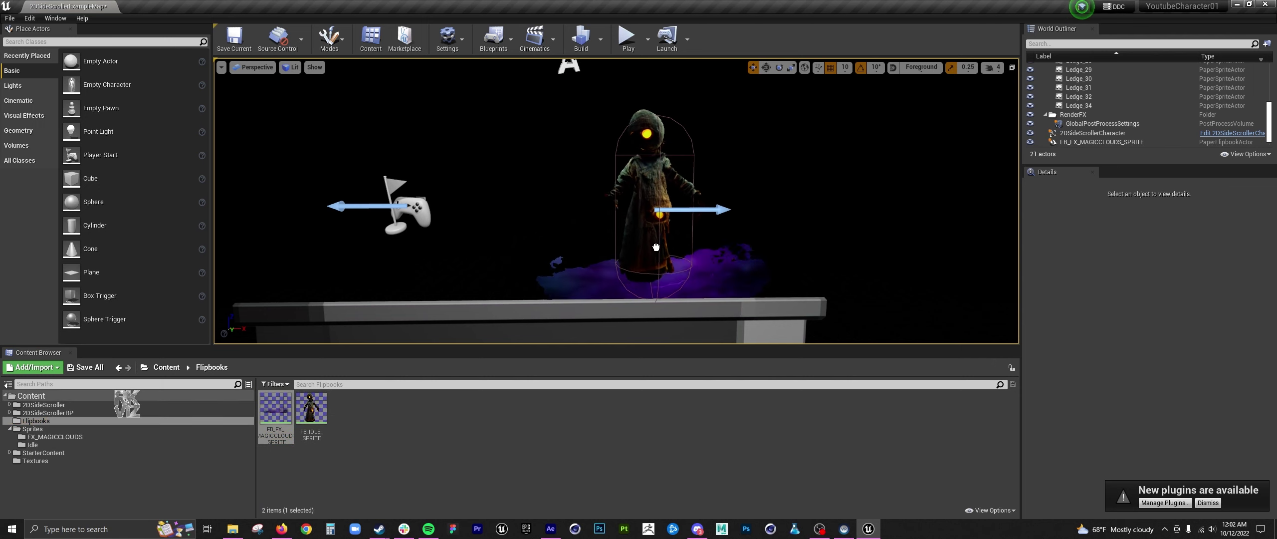
pyautogui.click(712, 245)
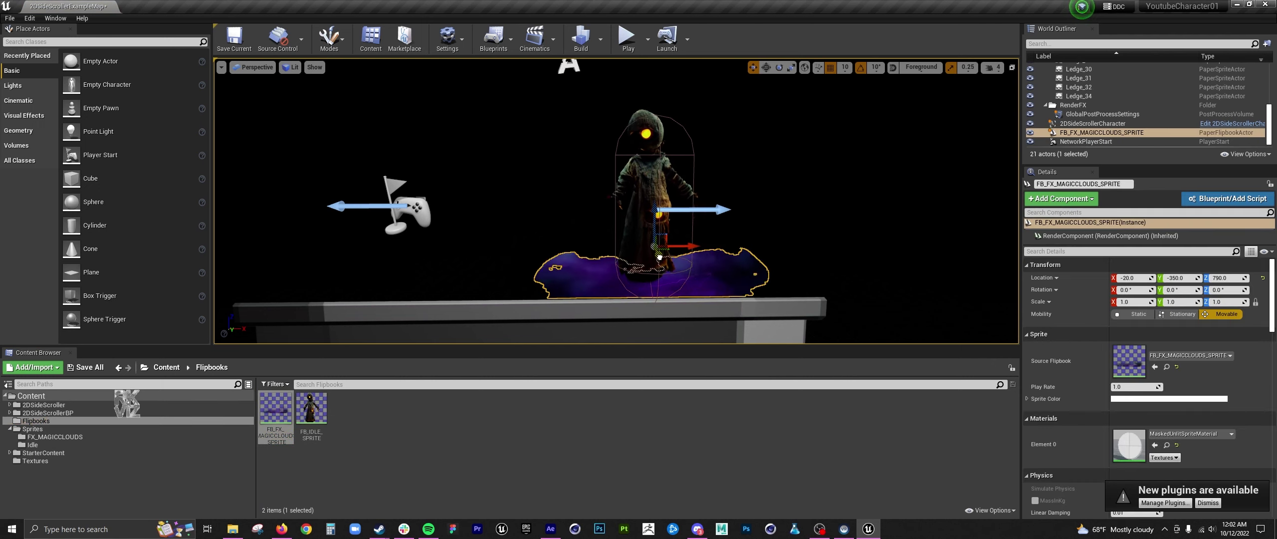
pyautogui.moveTo(660, 258); pyautogui.dragTo(686, 267)
pyautogui.moveTo(715, 287); pyautogui.dragTo(692, 310)
pyautogui.moveTo(684, 261); pyautogui.dragTo(686, 198)
# Scale the magic clouds flipbook to 0.5 and move it to the character's feet at X -60, Y -70, Z 820
pyautogui.press('r')
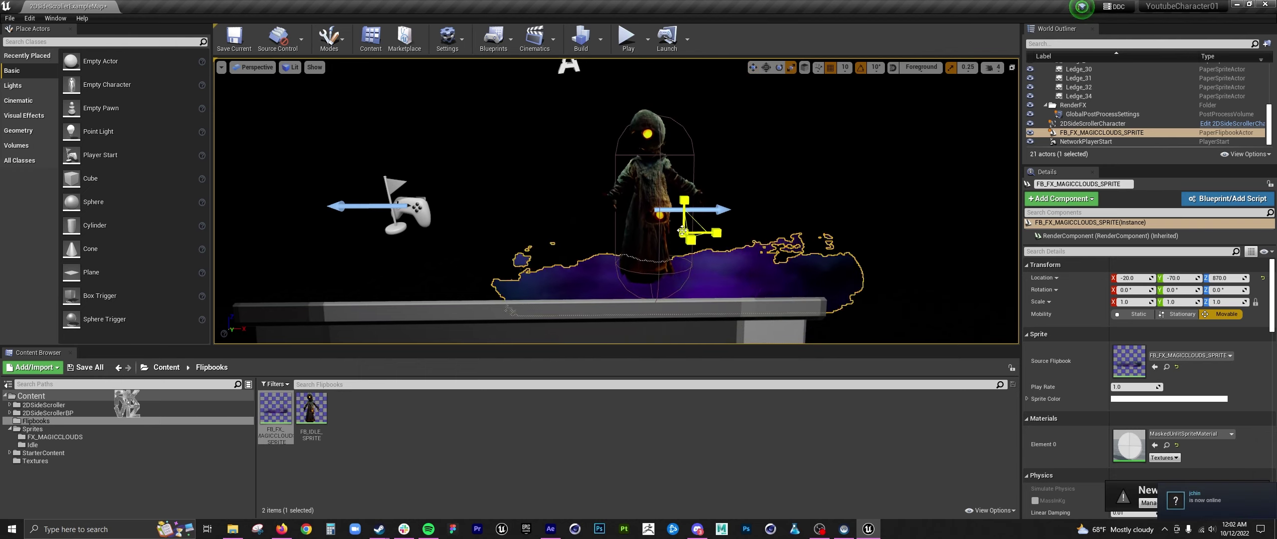
pyautogui.moveTo(684, 233); pyautogui.dragTo(676, 241)
pyautogui.press('w')
pyautogui.moveTo(685, 192); pyautogui.dragTo(689, 241)
pyautogui.moveTo(691, 282); pyautogui.dragTo(650, 240)
pyautogui.press('r')
pyautogui.press('w')
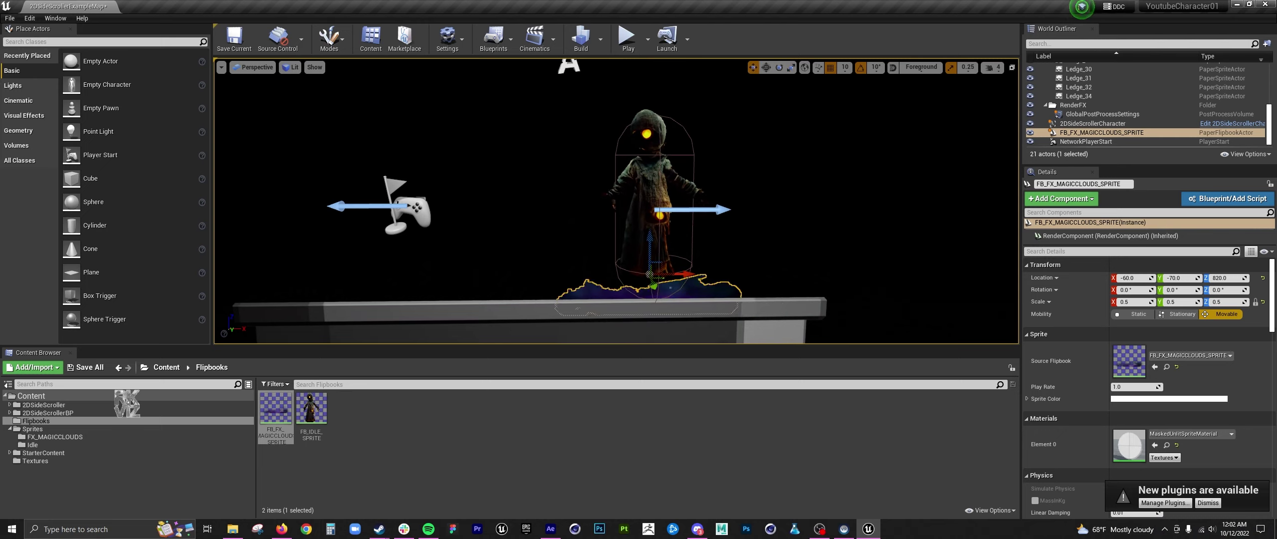
pyautogui.click(848, 210)
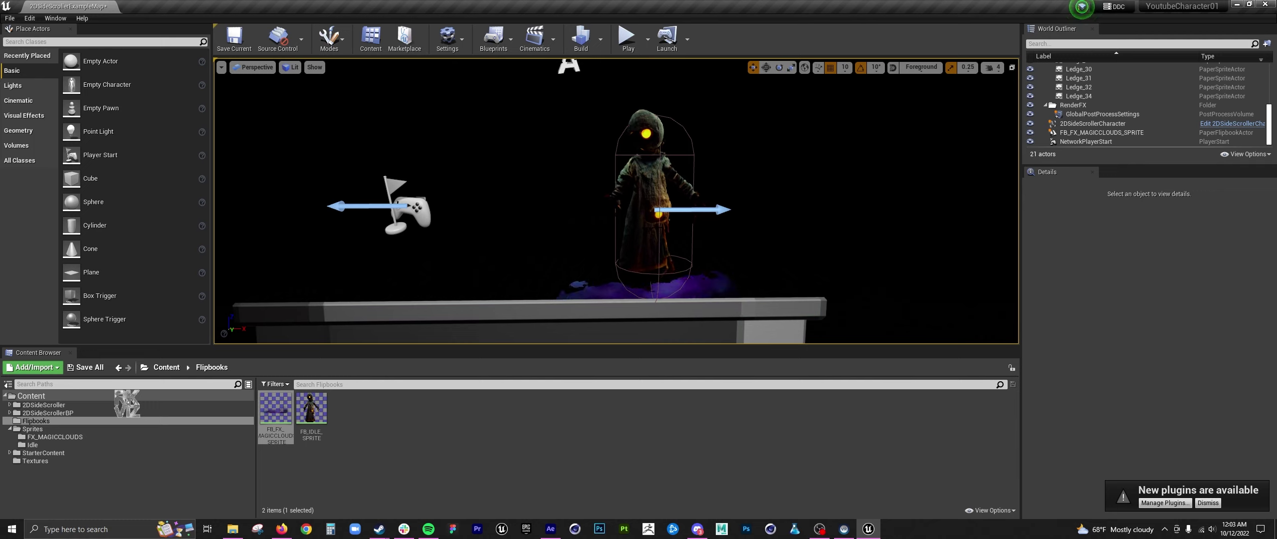
# Collapse the Ledges folder in the World Outliner and duplicate the magic clouds flipbook actor at the character's feet
pyautogui.scroll(6, 1094, 116)
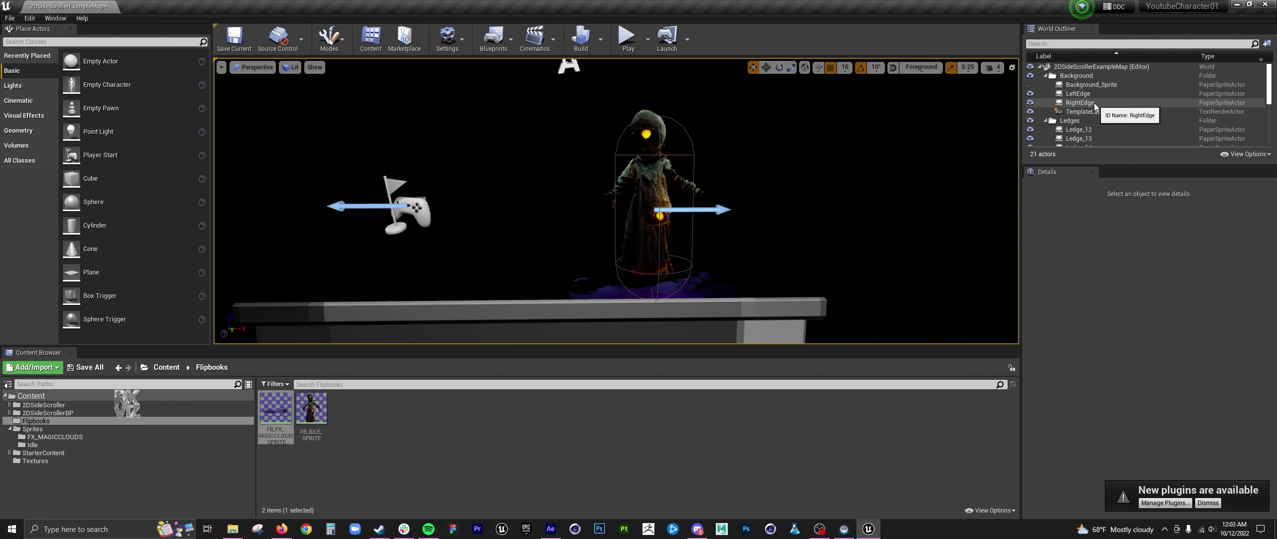
pyautogui.click(1084, 102)
pyautogui.click(1085, 95)
pyautogui.scroll(-1, 1110, 117)
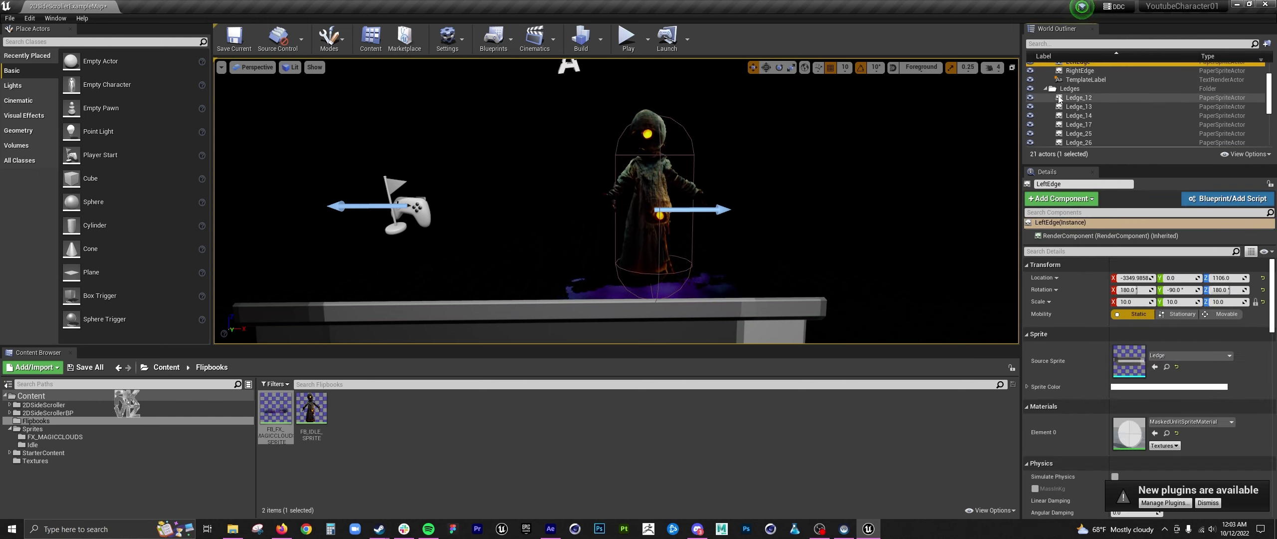
pyautogui.click(1045, 88)
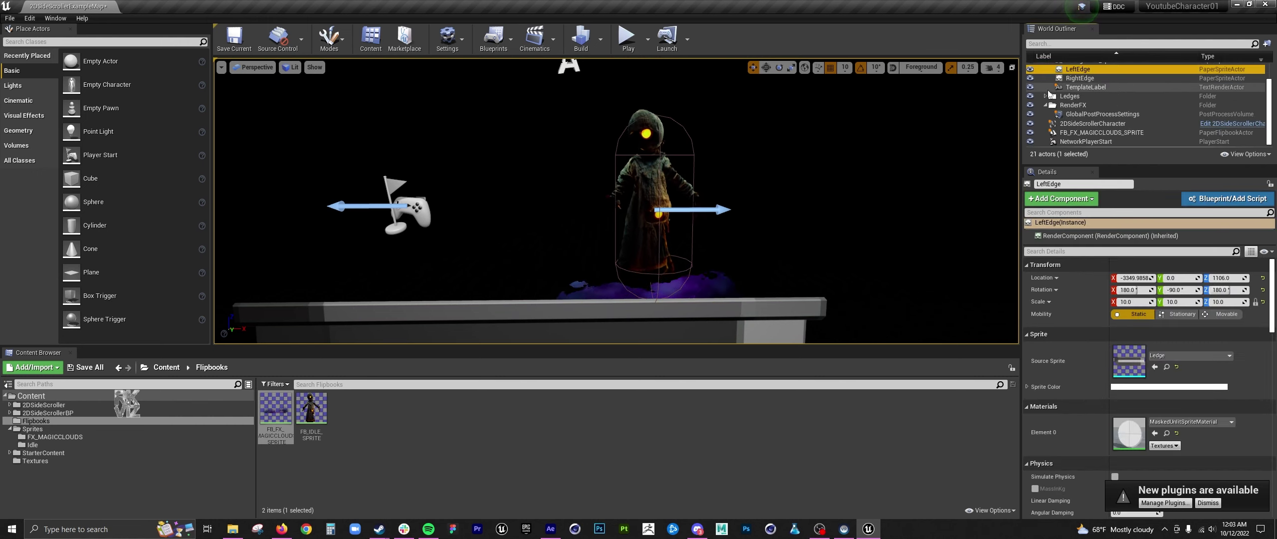
pyautogui.click(1100, 132)
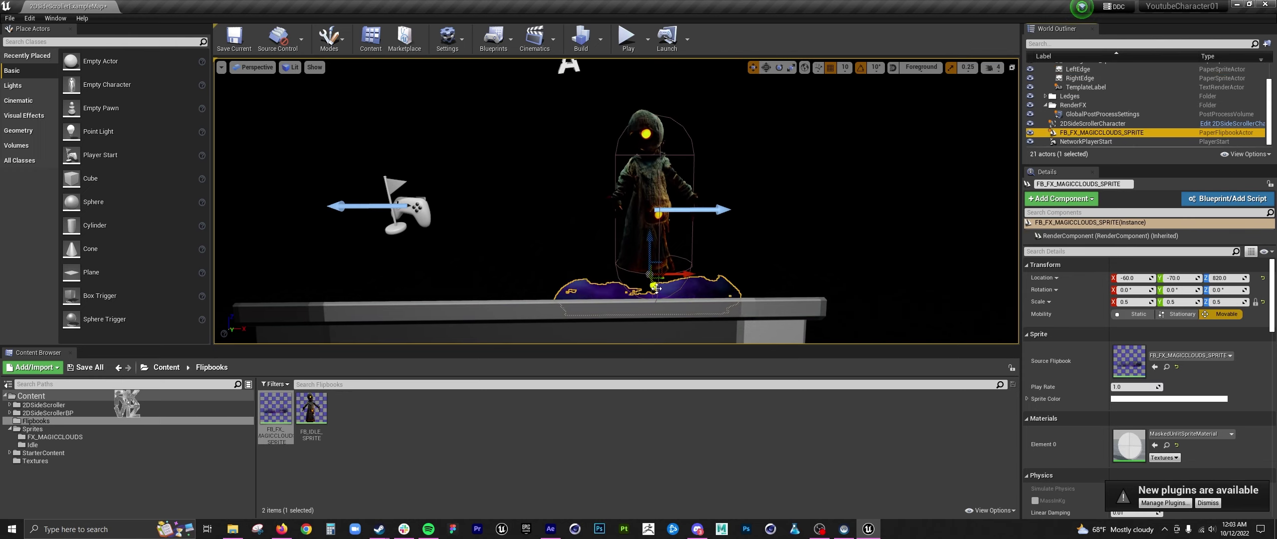
pyautogui.moveTo(689, 274); pyautogui.dragTo(654, 232)
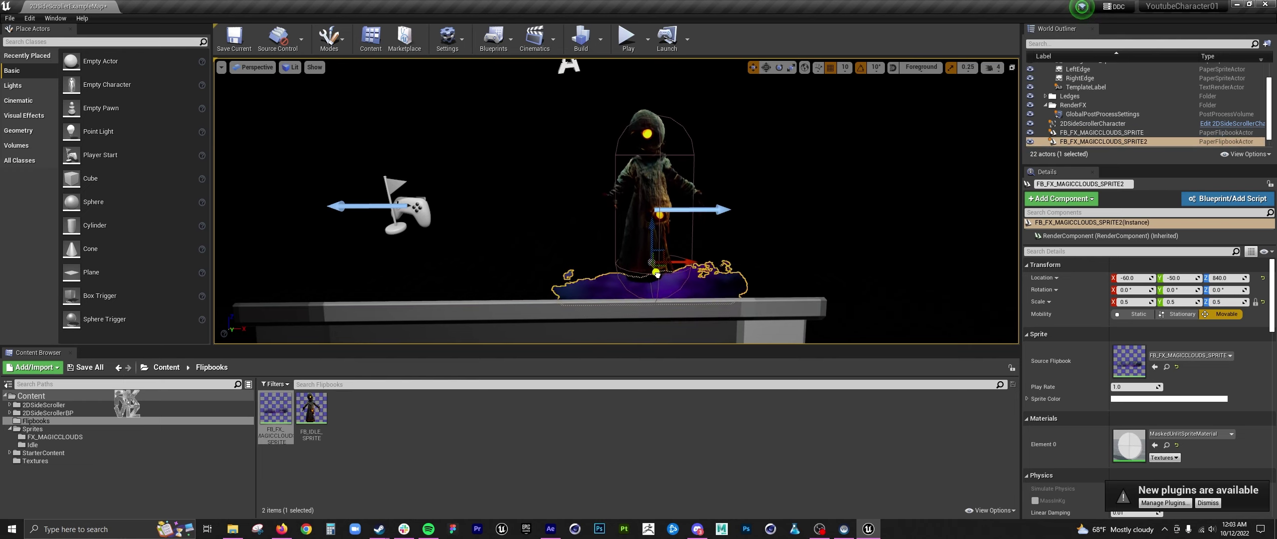
# Move the duplicate magic clouds to Y -10, Z 830, scale it to 0.25 and rotate it 180° about Z
pyautogui.moveTo(656, 271)
pyautogui.mouseDown()
pyautogui.moveTo(662, 254)
pyautogui.moveTo(667, 274)
pyautogui.moveTo(646, 268)
pyautogui.mouseUp()
pyautogui.press('r')
pyautogui.moveTo(658, 226); pyautogui.dragTo(656, 243)
pyautogui.press('r')
pyautogui.press('e')
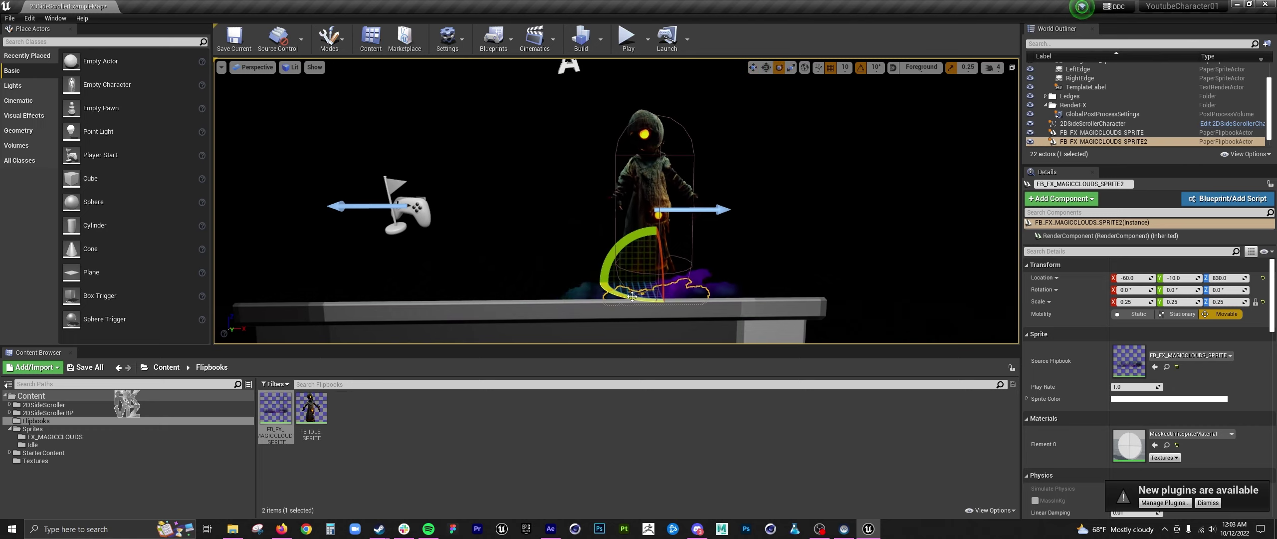
pyautogui.moveTo(662, 293); pyautogui.dragTo(584, 294)
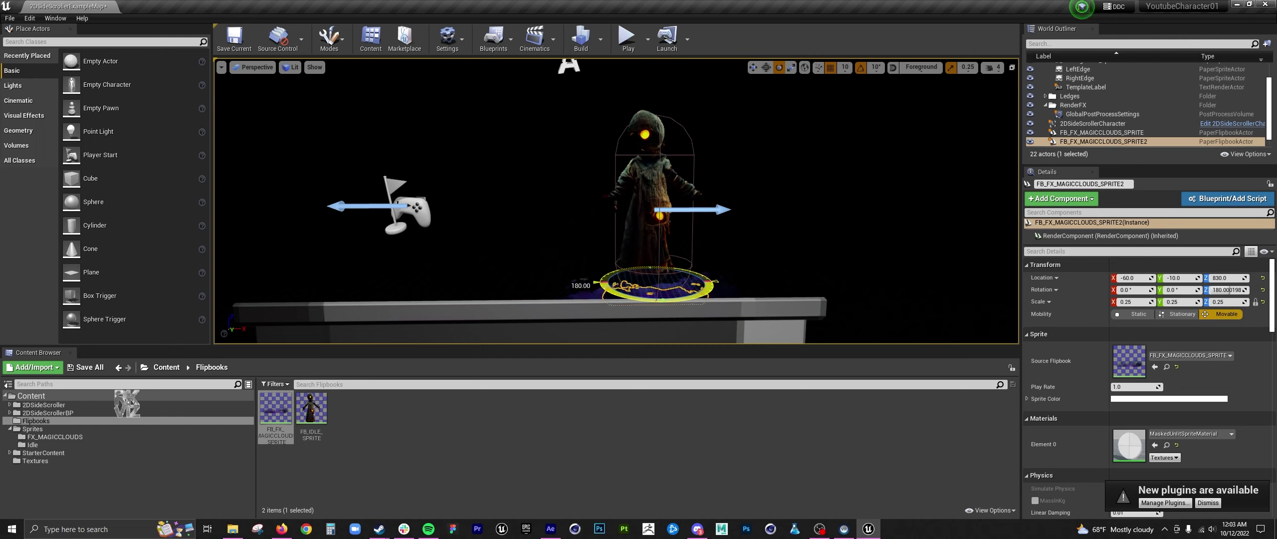
pyautogui.click(844, 256)
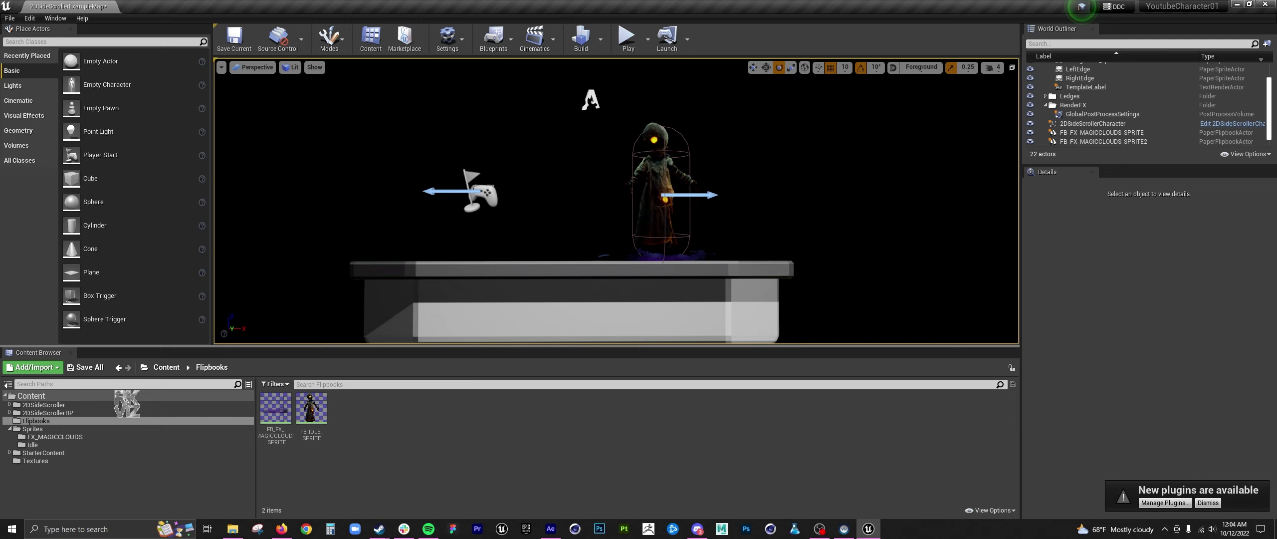
# Delete the ledge beneath the character from the level
pyautogui.press('w')
pyautogui.press('d')
pyautogui.press('s')
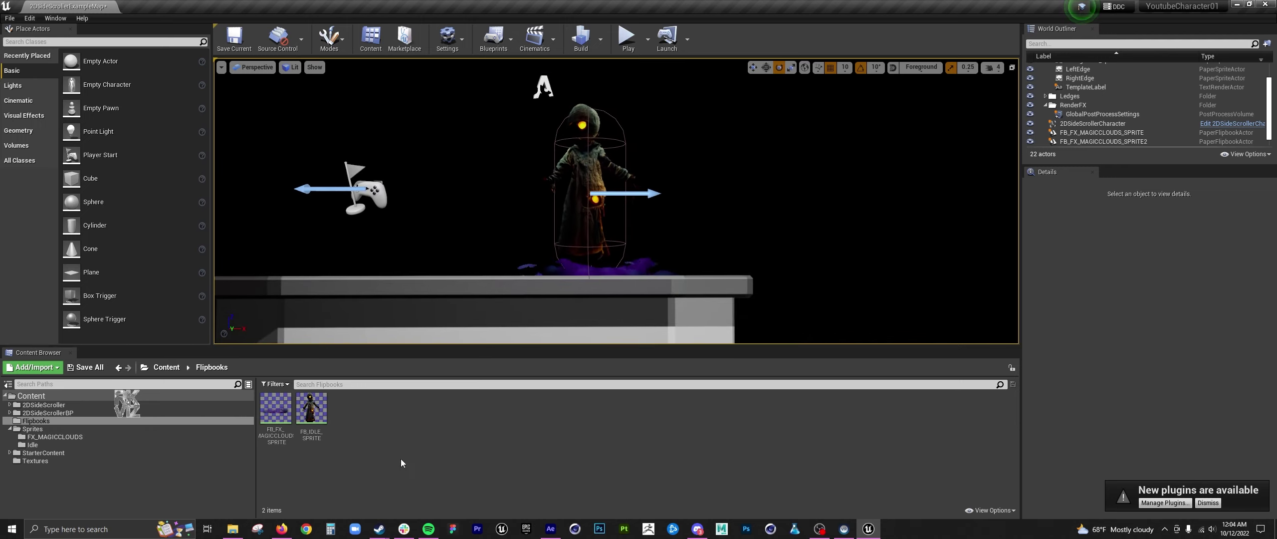
pyautogui.click(476, 319)
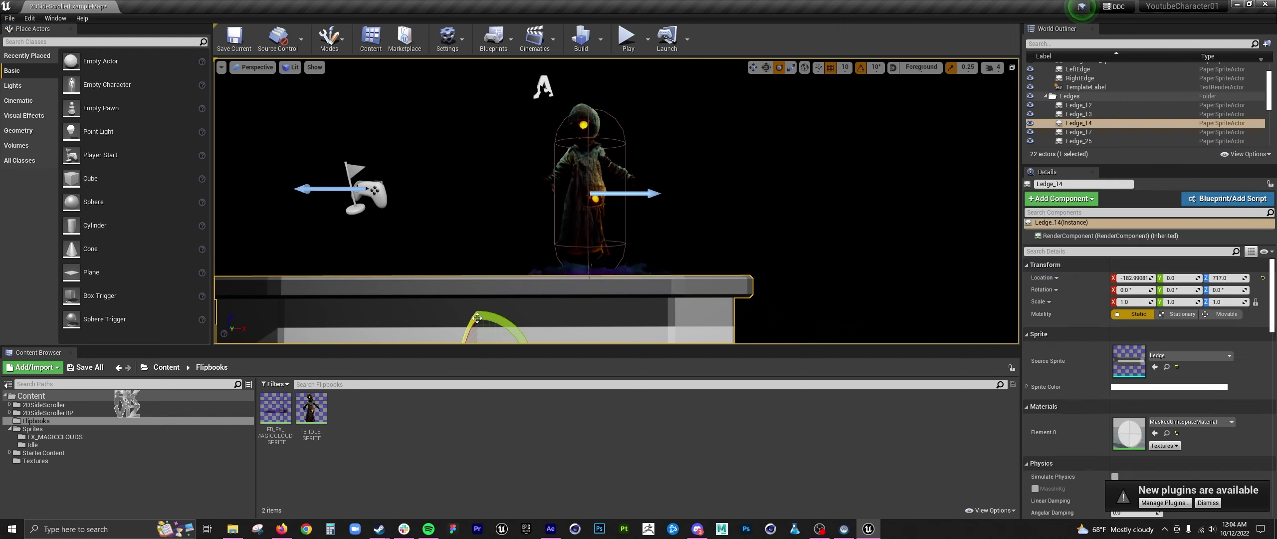
pyautogui.press('Delete')
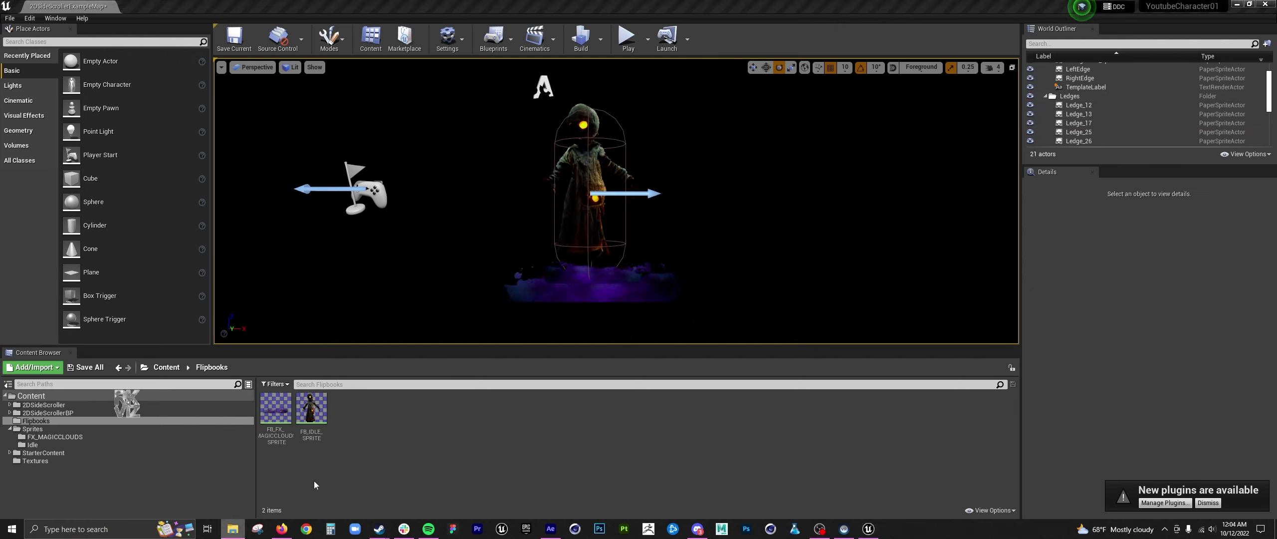
# Import the FG_Shrubs_r01 texture into the Textures folder and extract its sprite in Auto mode
pyautogui.click(47, 461)
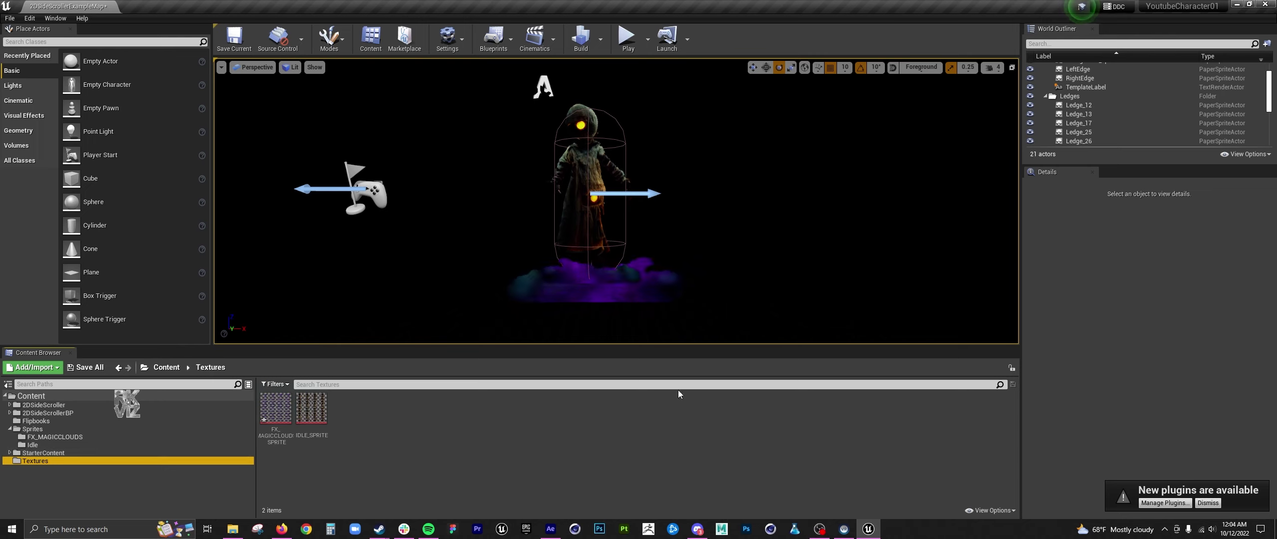
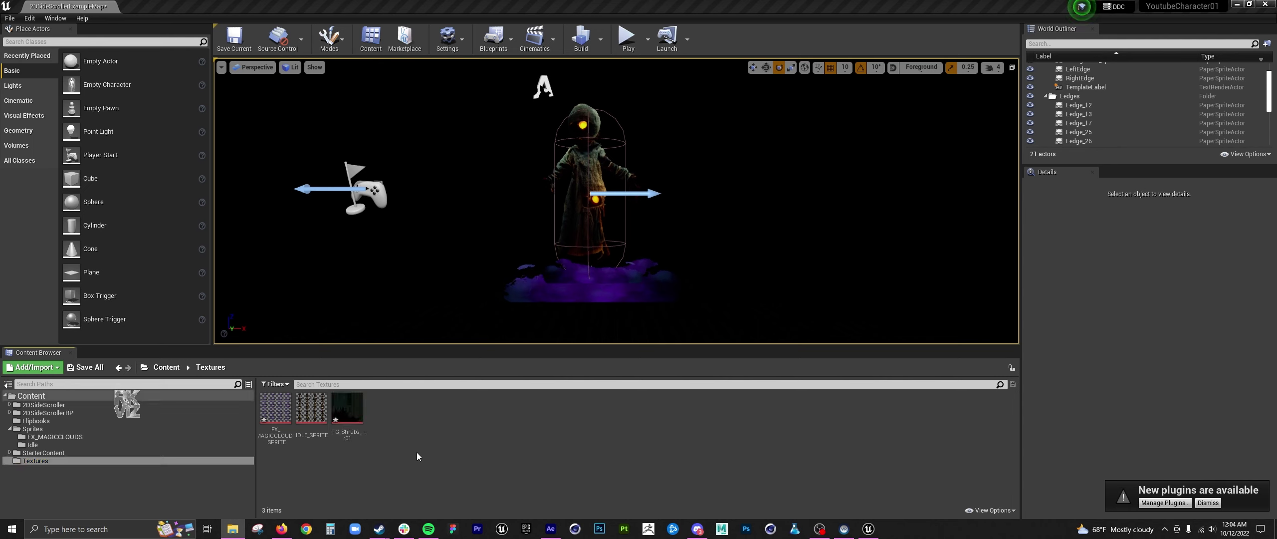
pyautogui.rightClick(347, 409)
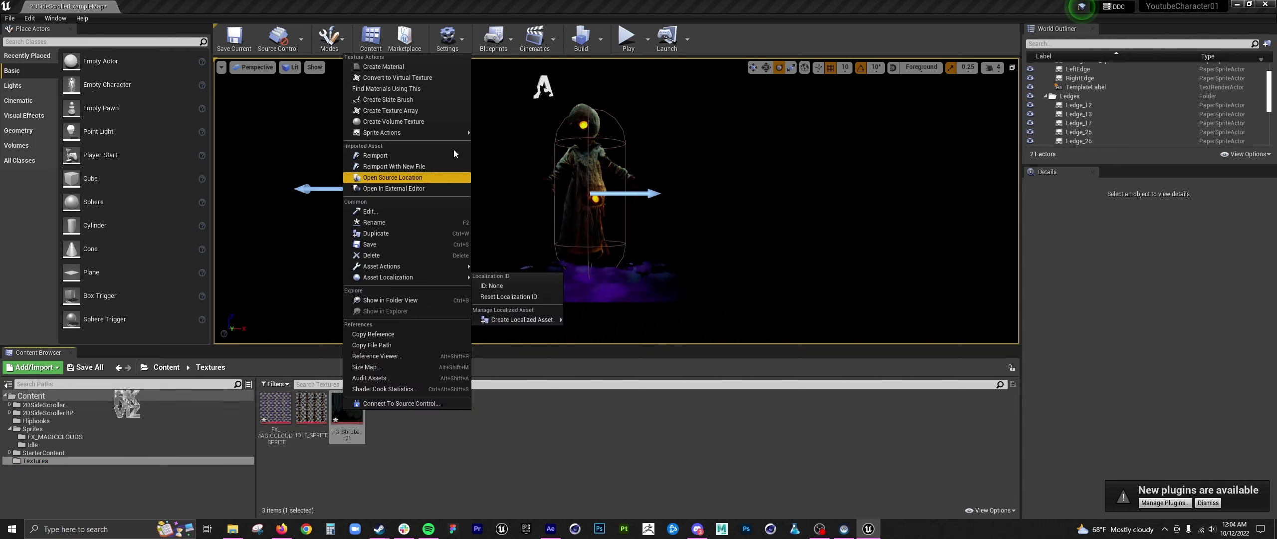
pyautogui.moveTo(436, 132)
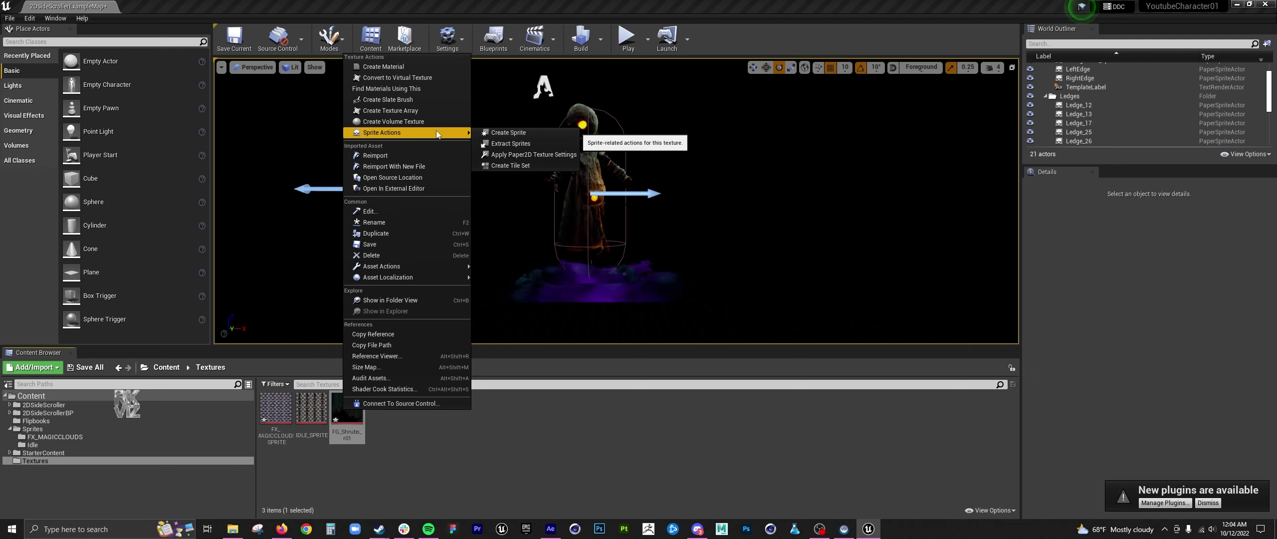
pyautogui.click(509, 143)
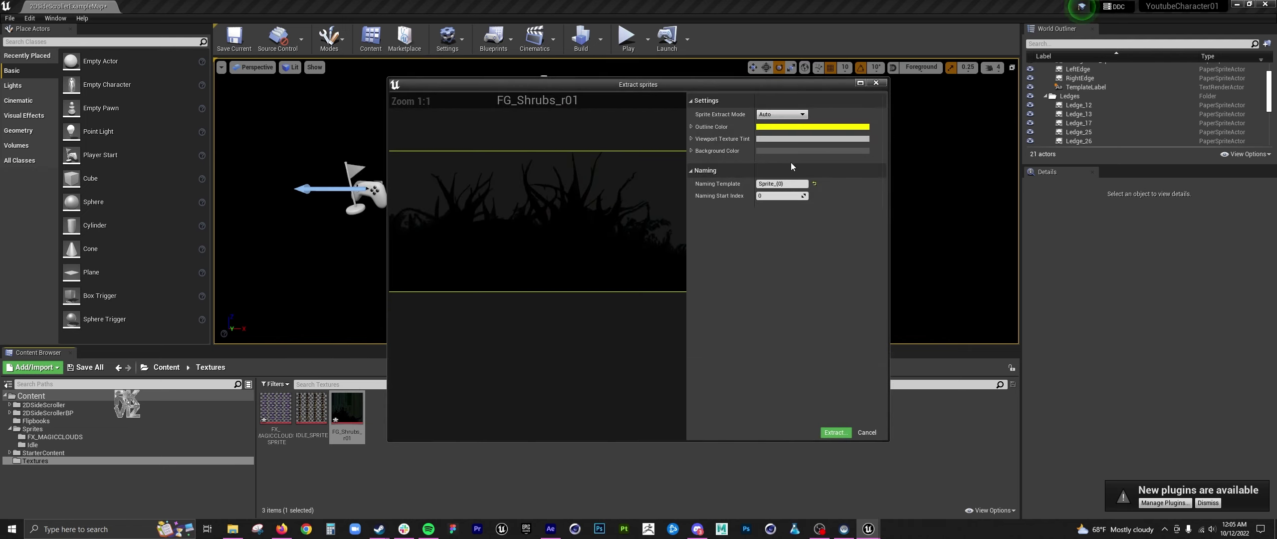
pyautogui.click(781, 115)
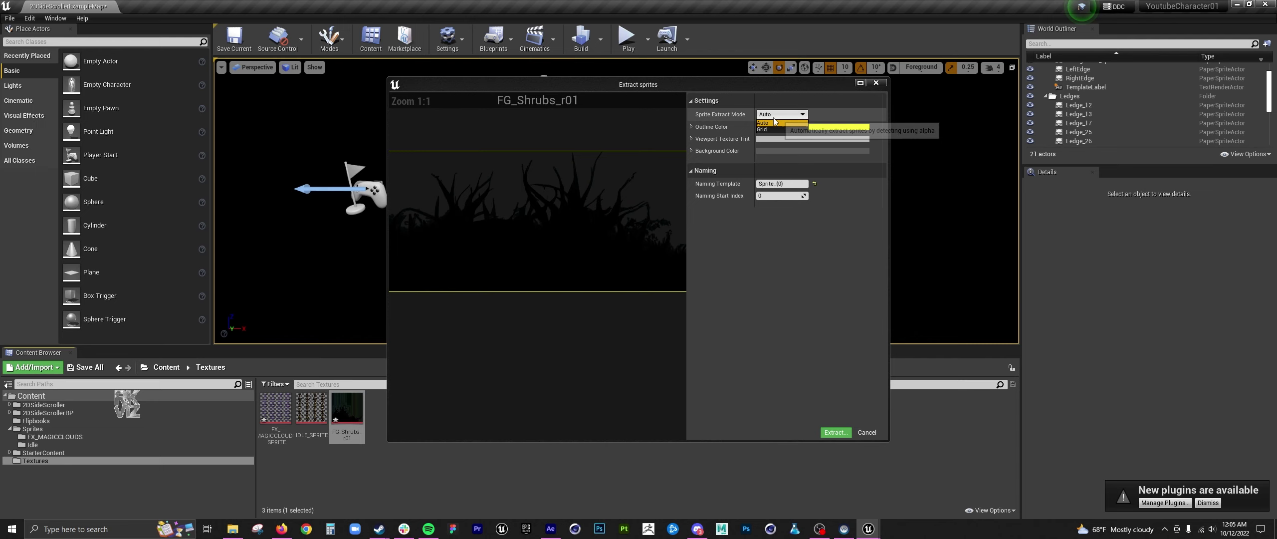
pyautogui.click(668, 128)
pyautogui.scroll(-1, 588, 193)
pyautogui.click(835, 433)
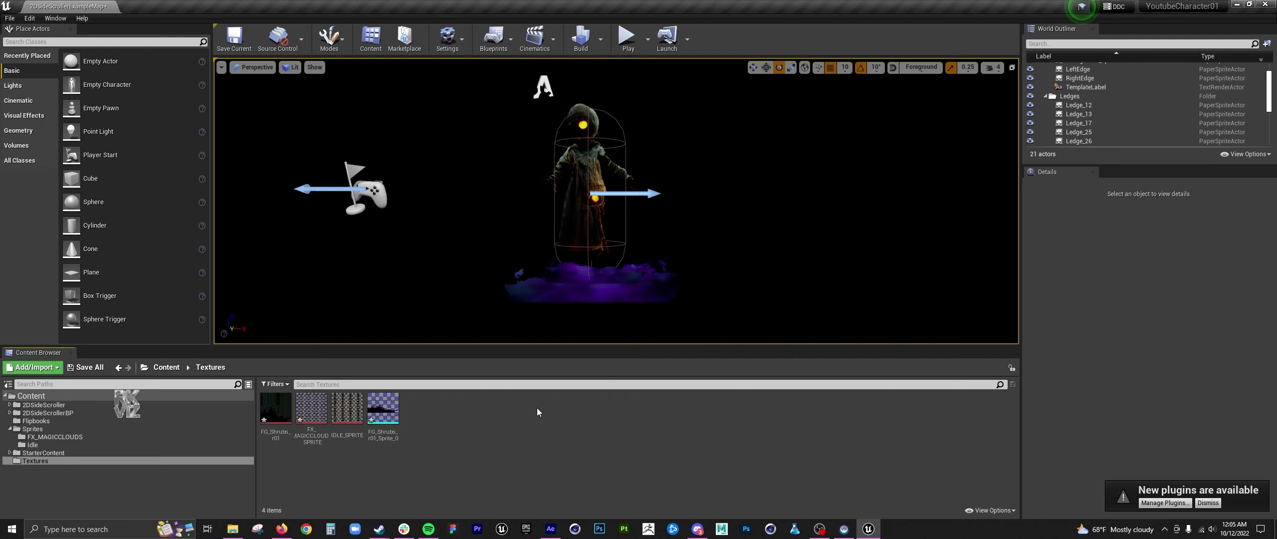
# Move the extracted shrubs sprite from Textures to the Flipbooks folder
pyautogui.moveTo(383, 408); pyautogui.dragTo(27, 421)
pyautogui.click(47, 433)
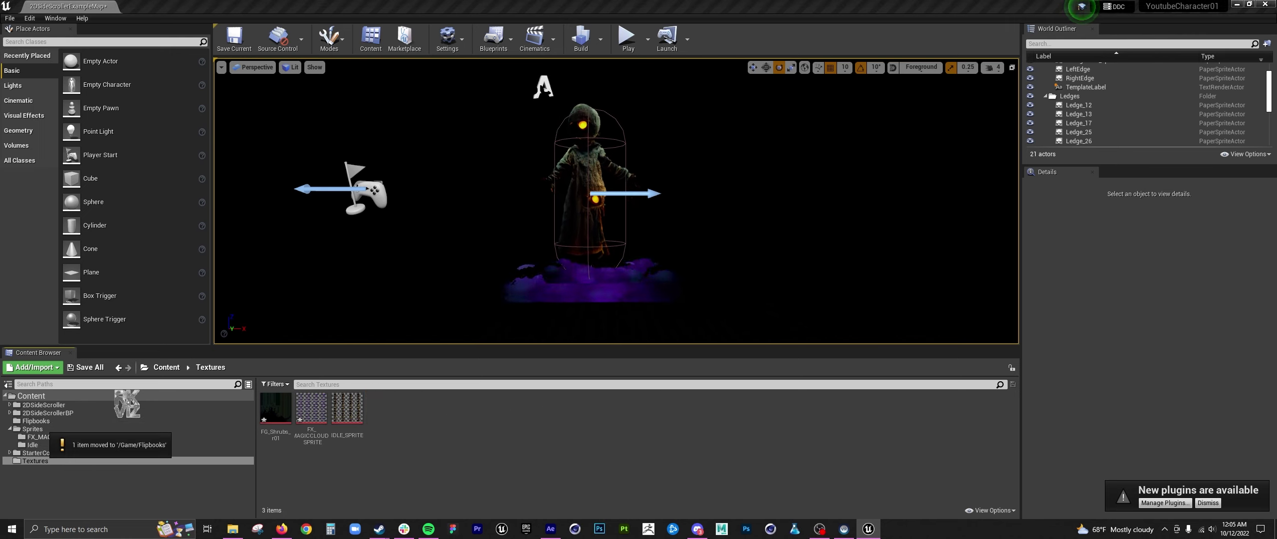
# Import the Shroombrella_r01 texture into the Textures folder and extract its sprite in Auto mode
pyautogui.moveTo(516, 450); pyautogui.dragTo(516, 450)
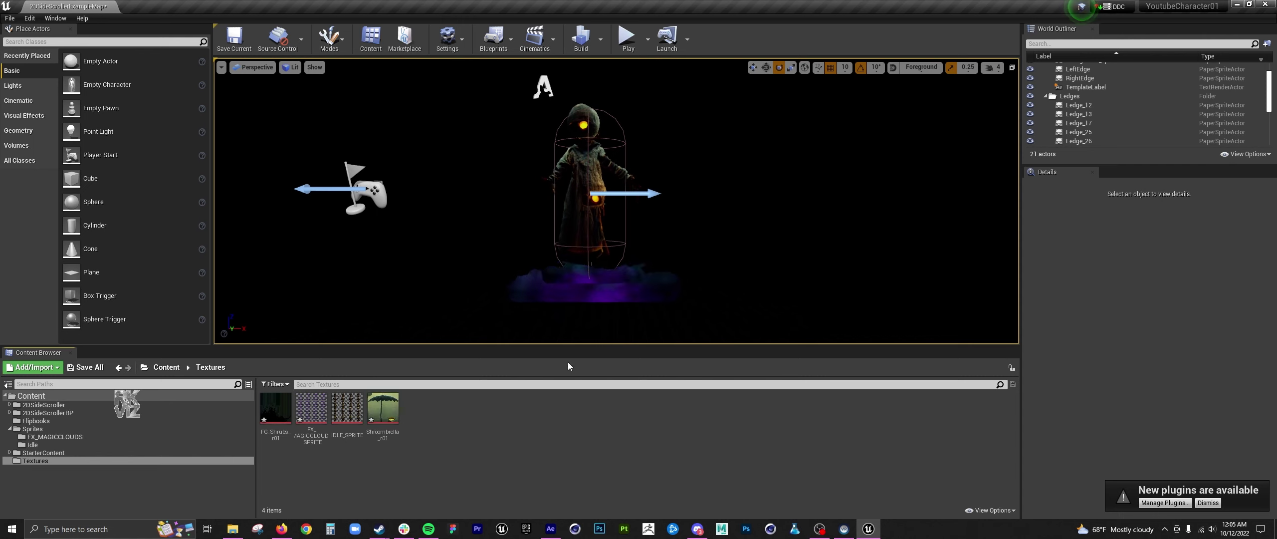
pyautogui.rightClick(375, 405)
pyautogui.moveTo(448, 130)
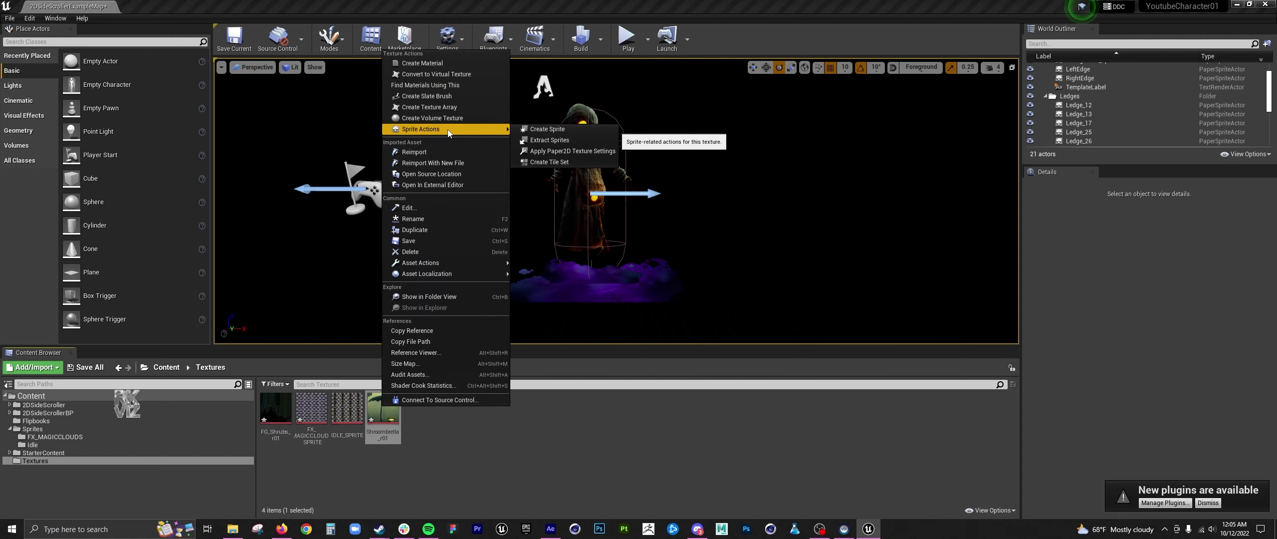
pyautogui.click(550, 139)
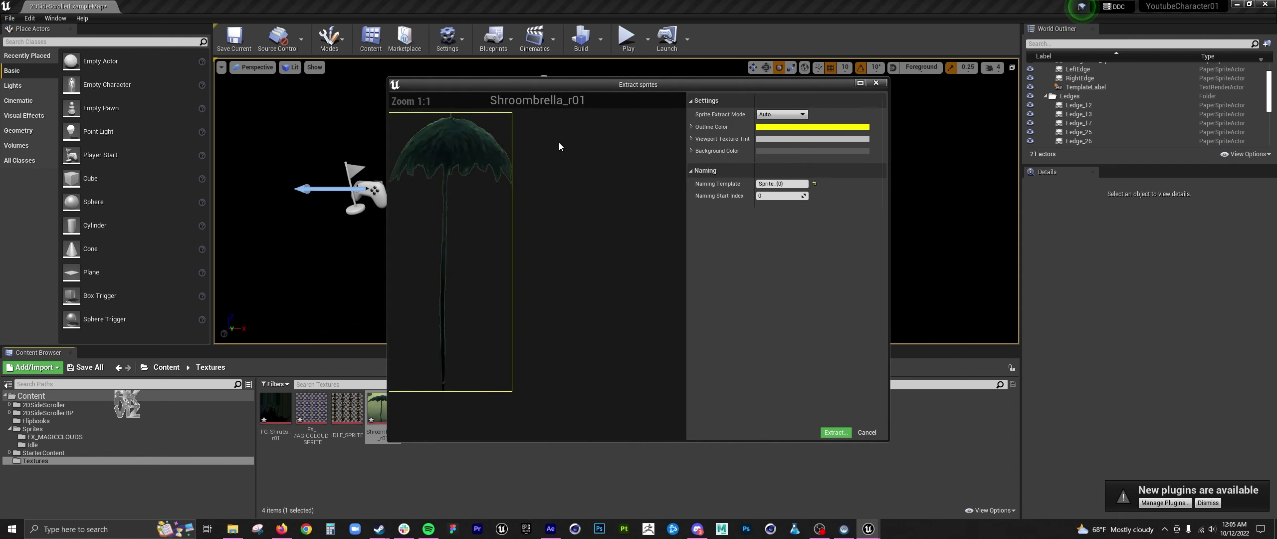
pyautogui.click(835, 432)
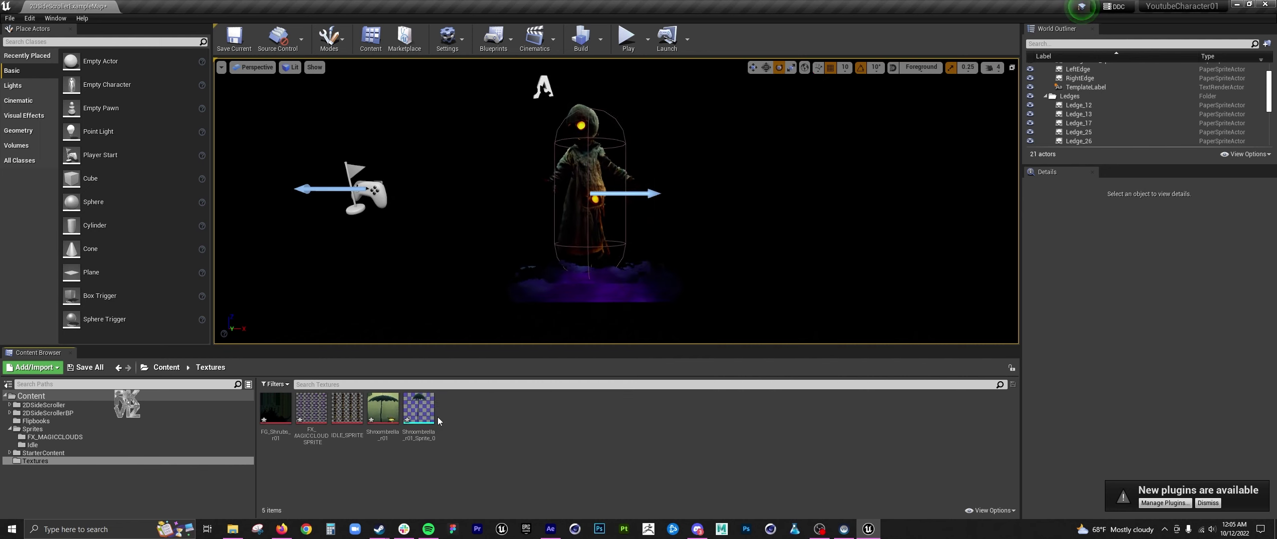
# Move the Shroombrella_r01 texture to the Flipbooks folder
pyautogui.moveTo(383, 407); pyautogui.dragTo(69, 422)
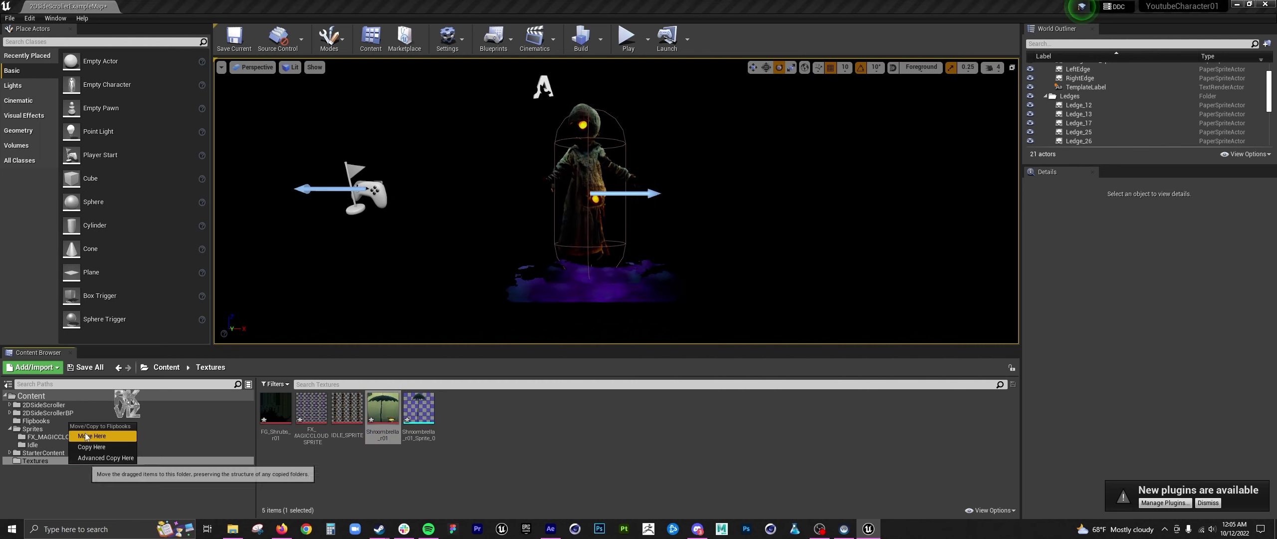
pyautogui.click(86, 437)
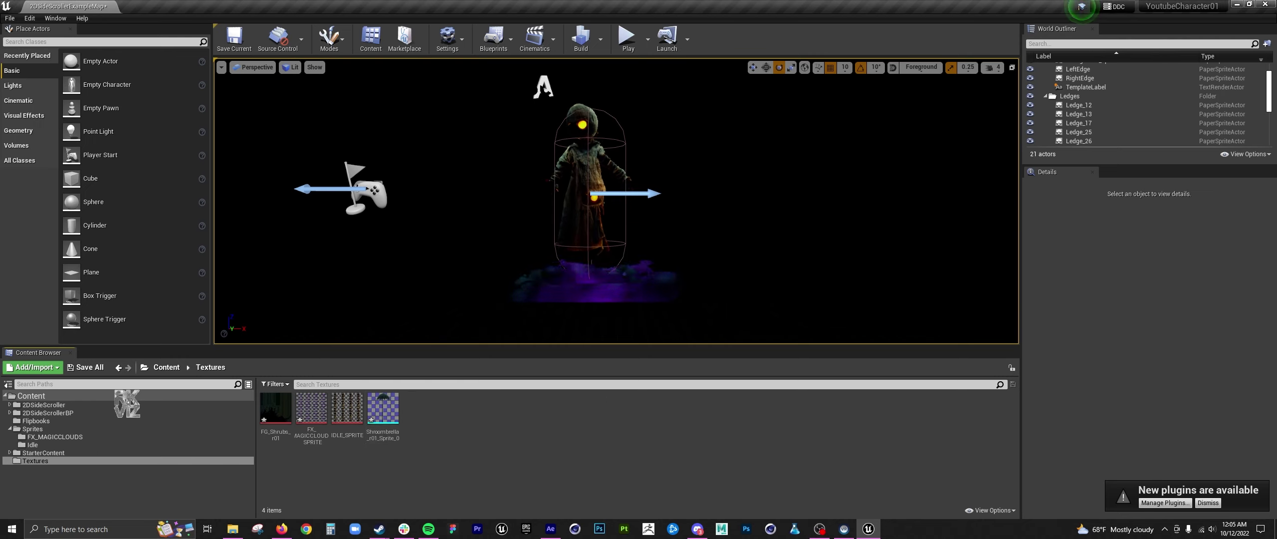
# Import the House_r01 texture into the Textures folder and extract its sprite in Auto mode
pyautogui.moveTo(1276, 242); pyautogui.dragTo(451, 449)
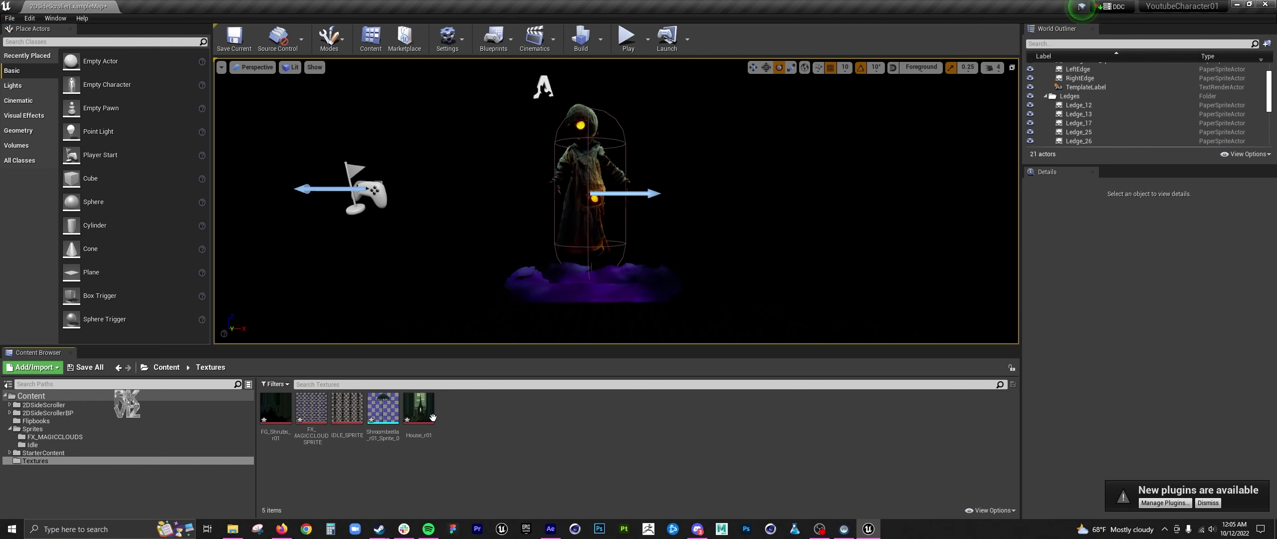
pyautogui.rightClick(420, 412)
pyautogui.moveTo(544, 133)
pyautogui.click(579, 144)
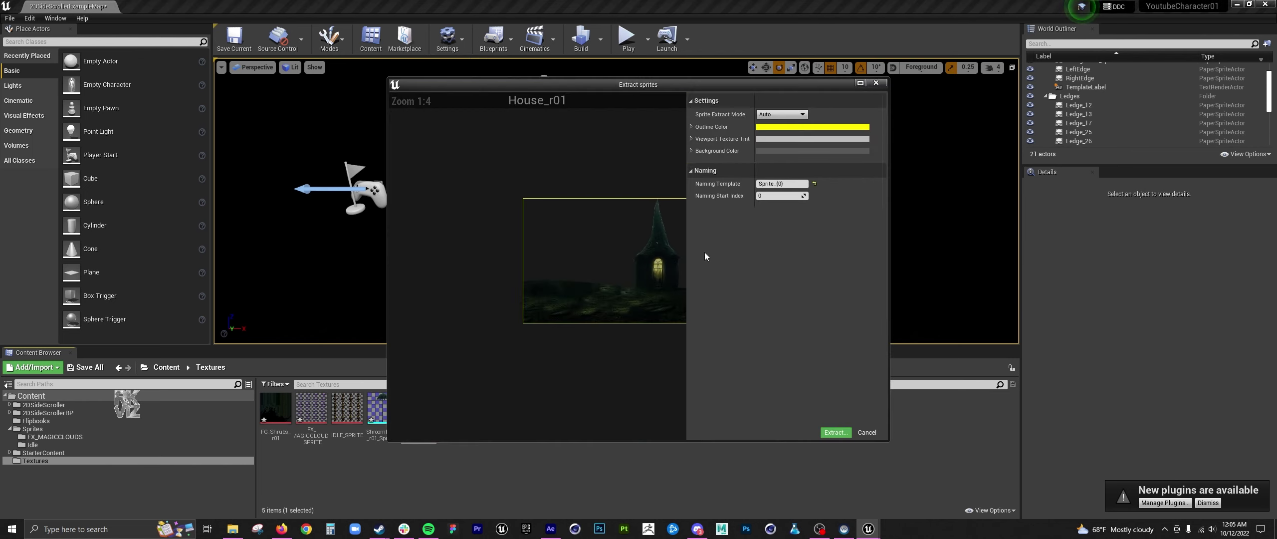
pyautogui.click(836, 432)
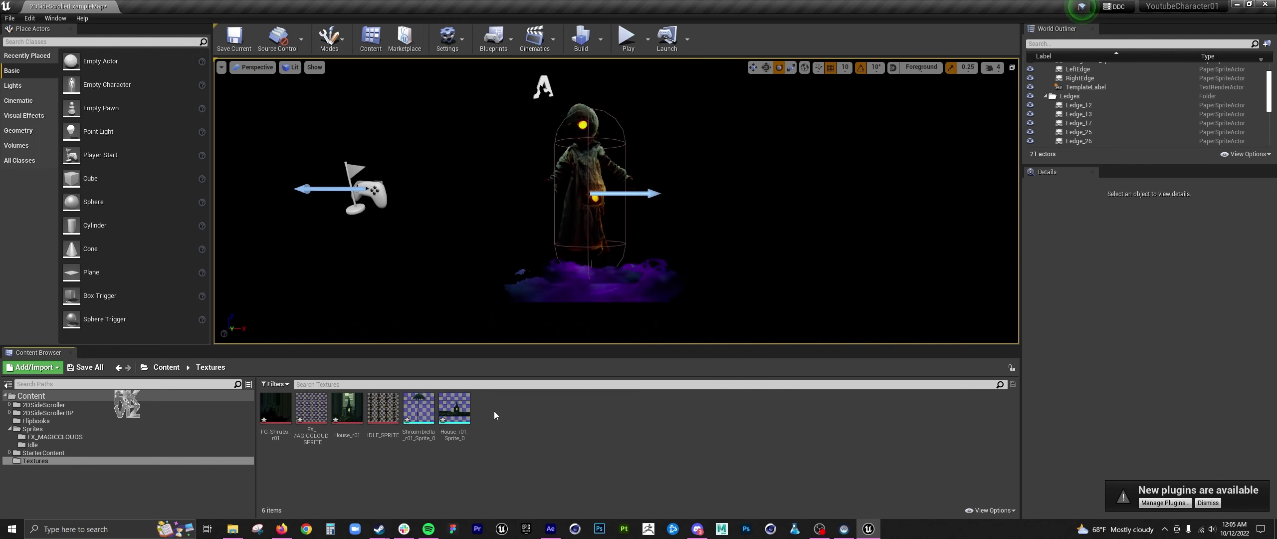
# Inspect the extracted house sprite up close in the sprite editor and close the editor
pyautogui.moveTo(453, 405)
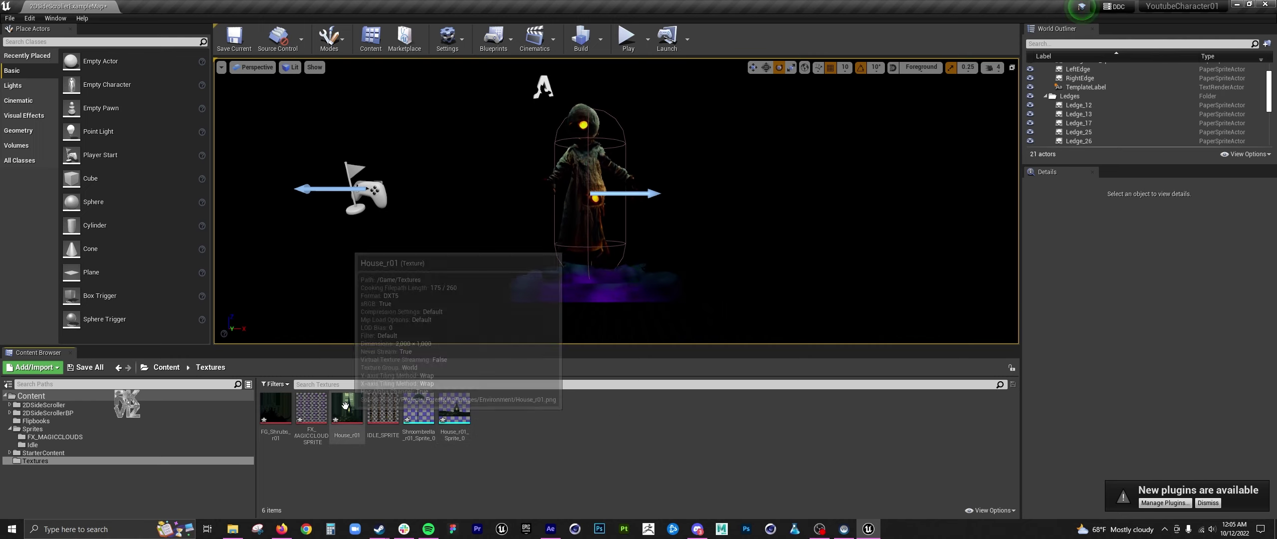
pyautogui.doubleClick(452, 405)
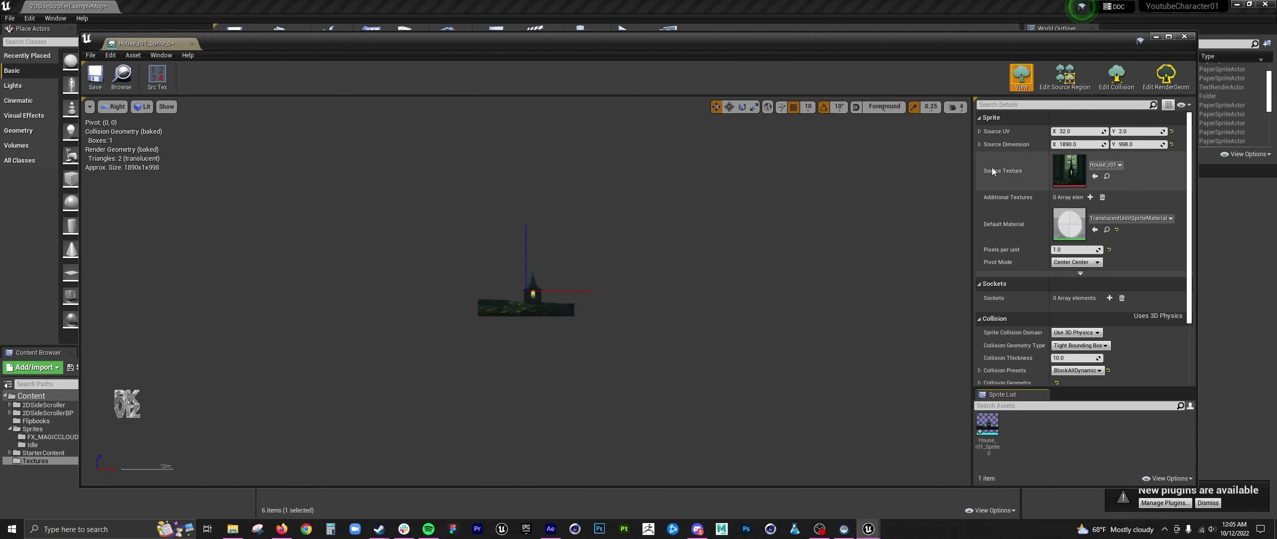
pyautogui.scroll(6, 536, 313)
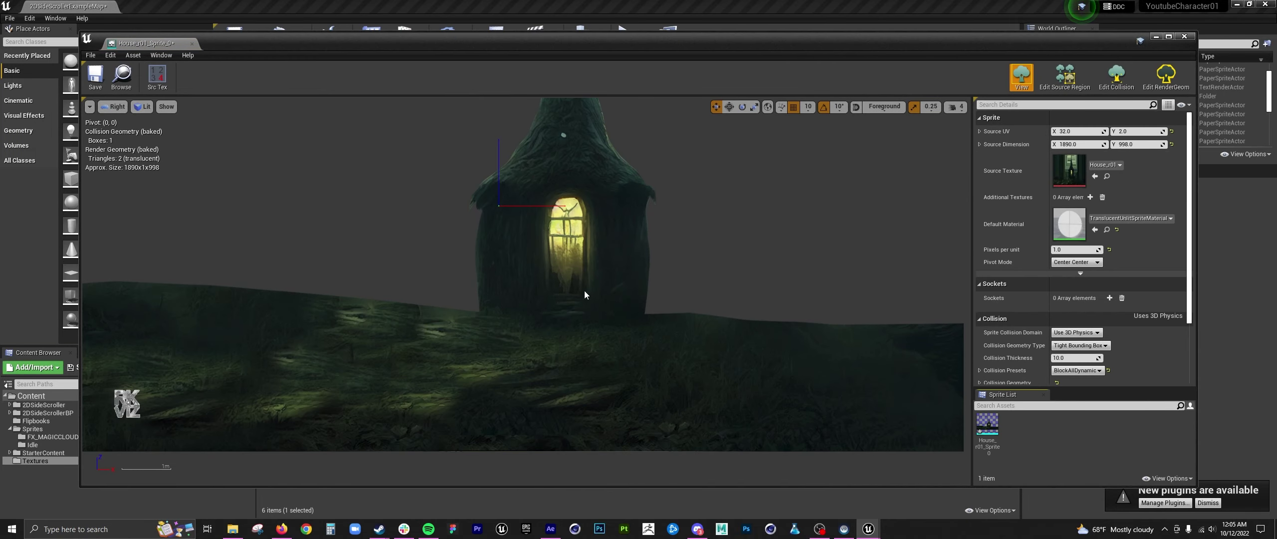
pyautogui.click(1185, 37)
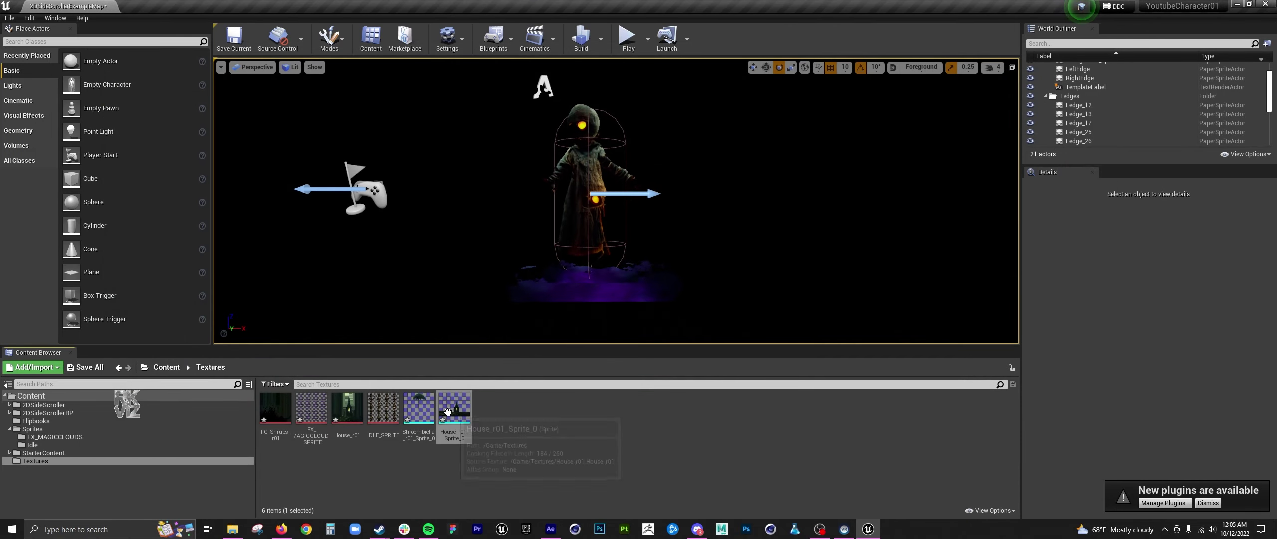
# Move the extracted house sprite to the Flipbooks folder and open that folder
pyautogui.moveTo(453, 406); pyautogui.dragTo(43, 423)
pyautogui.click(71, 435)
pyautogui.click(174, 422)
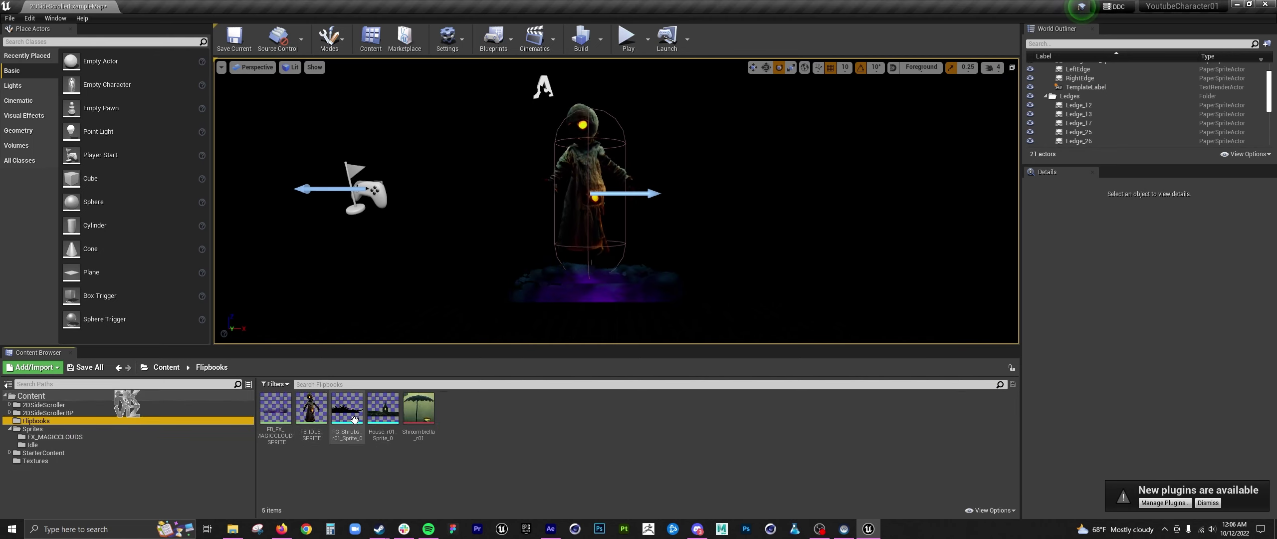
# Place the FG_Shrubs_r01 sprite in the level near the character and move it to X -130, Y -60, Z 850
pyautogui.moveTo(348, 408); pyautogui.dragTo(561, 280)
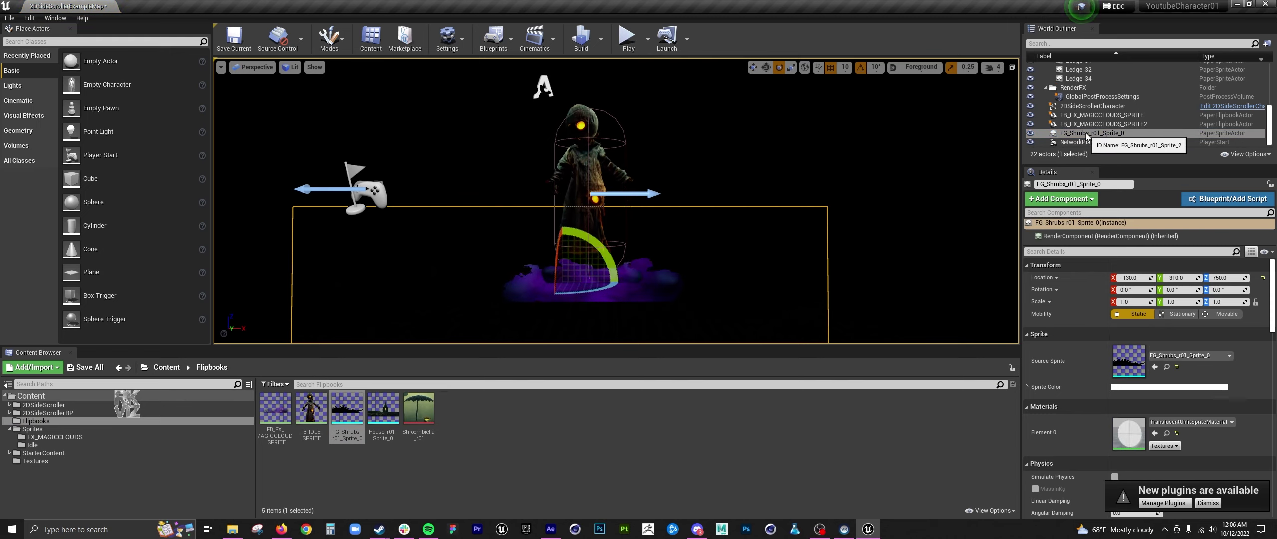
pyautogui.moveTo(1084, 133); pyautogui.dragTo(1080, 110)
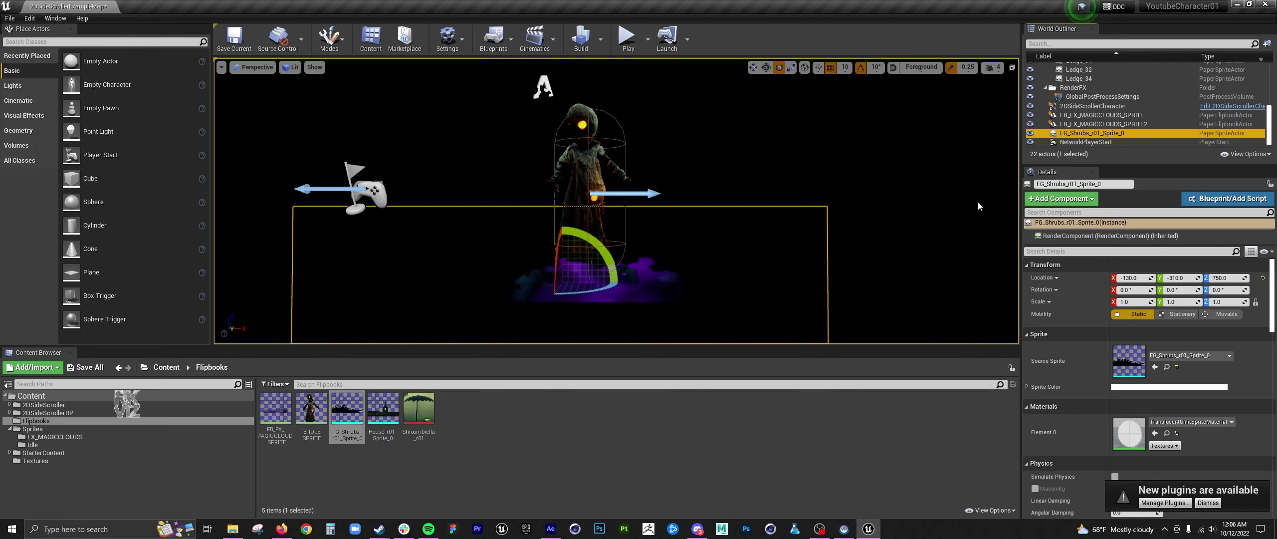
pyautogui.click(1097, 124)
pyautogui.click(1089, 134)
pyautogui.moveTo(568, 284); pyautogui.dragTo(536, 319)
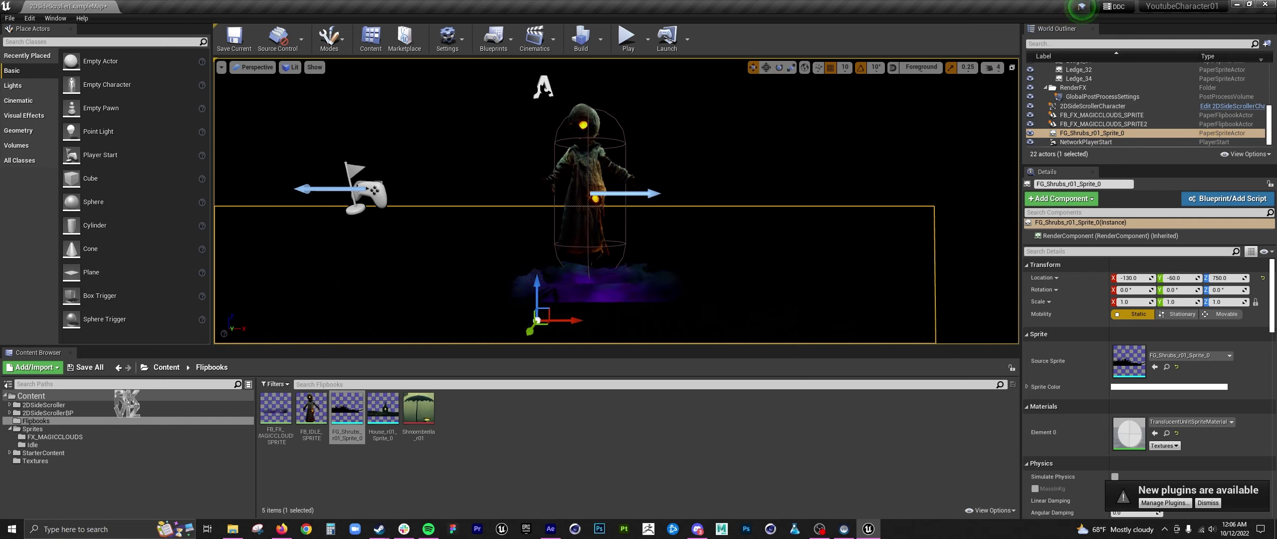
pyautogui.moveTo(537, 283); pyautogui.dragTo(564, 206)
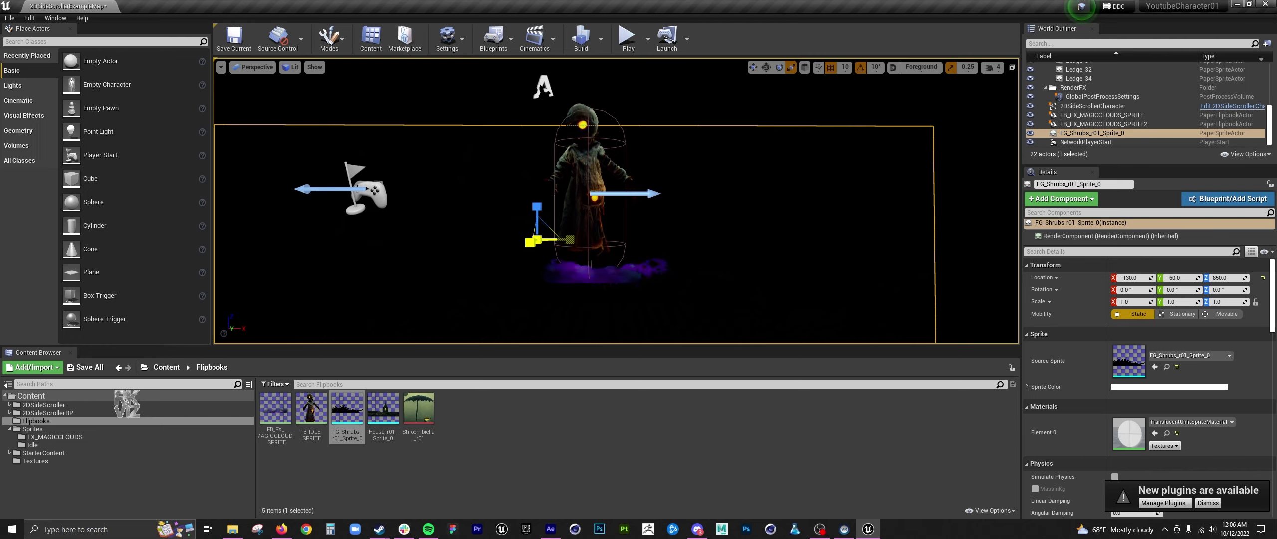
# Scale the shrubs sprite uniformly to 0.25 and move it to Y 0, Z 800
pyautogui.moveTo(547, 240); pyautogui.dragTo(514, 243)
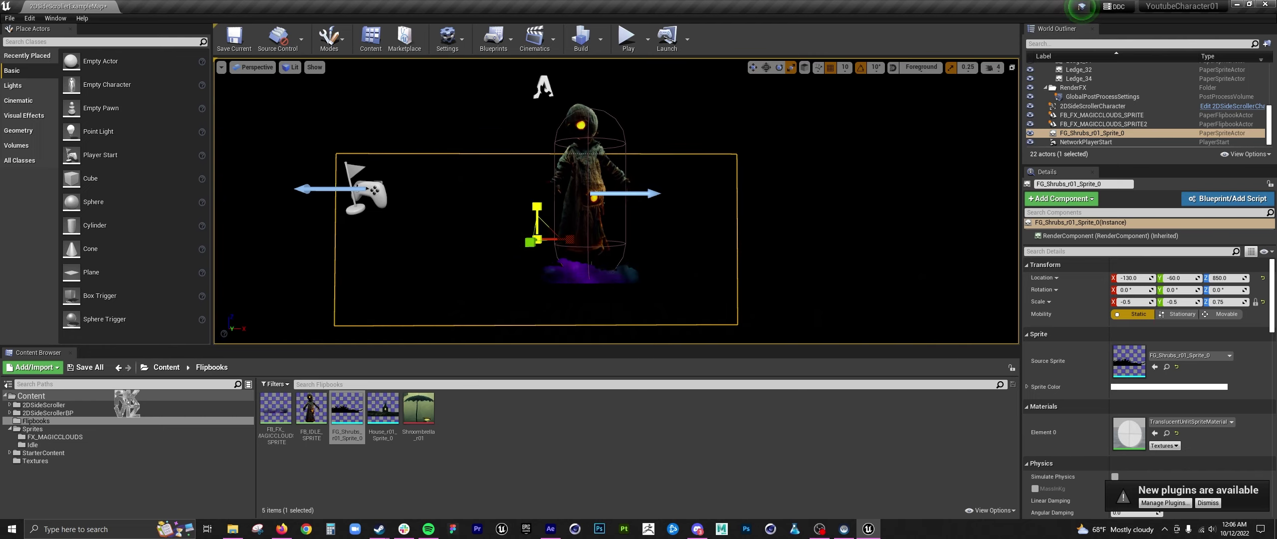
pyautogui.hotkey('ctrl', 'z')
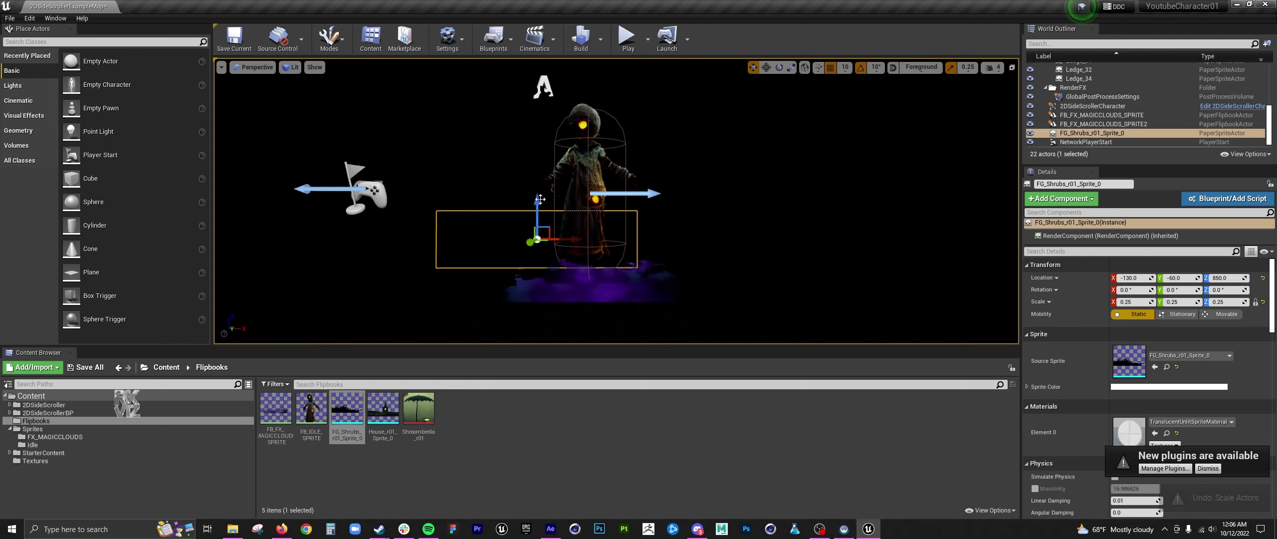
pyautogui.moveTo(538, 199); pyautogui.dragTo(538, 239)
pyautogui.moveTo(529, 283); pyautogui.dragTo(481, 307)
# Place the House_r01 sprite behind the character at 0.75 scale, positioned at X 20, Y -170, Z 980
pyautogui.click(381, 408)
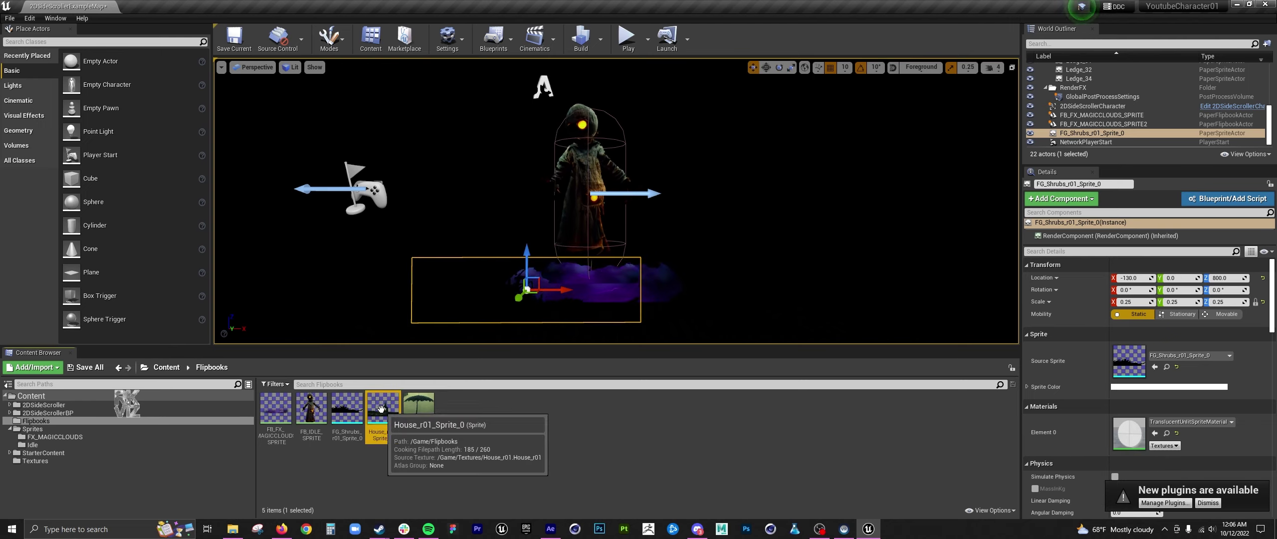
pyautogui.moveTo(381, 408); pyautogui.dragTo(830, 171)
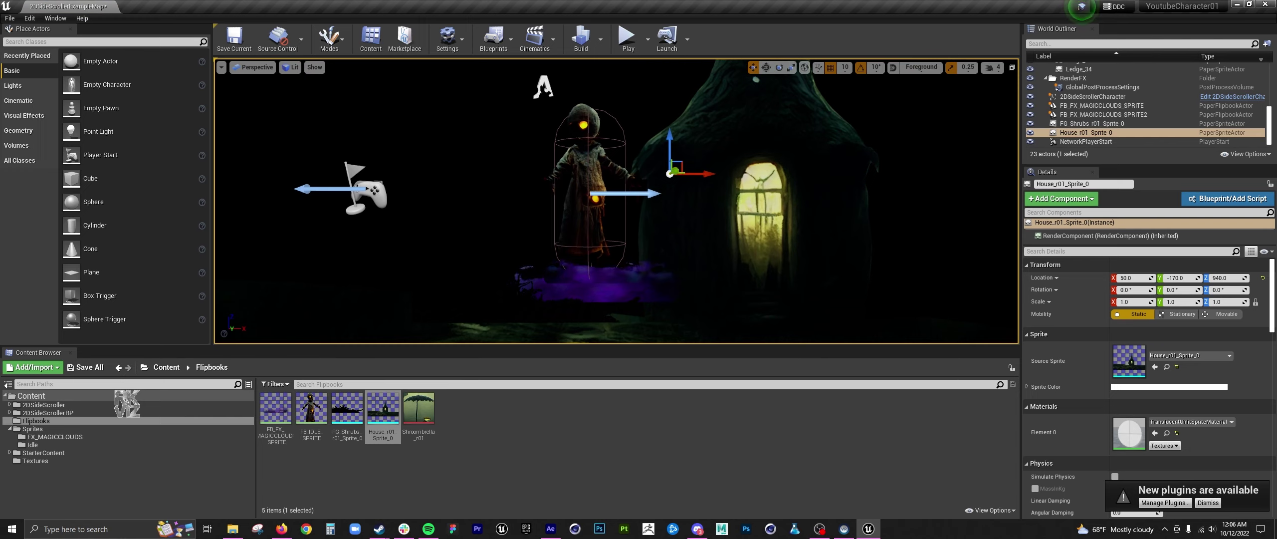
pyautogui.moveTo(670, 173); pyautogui.dragTo(649, 189)
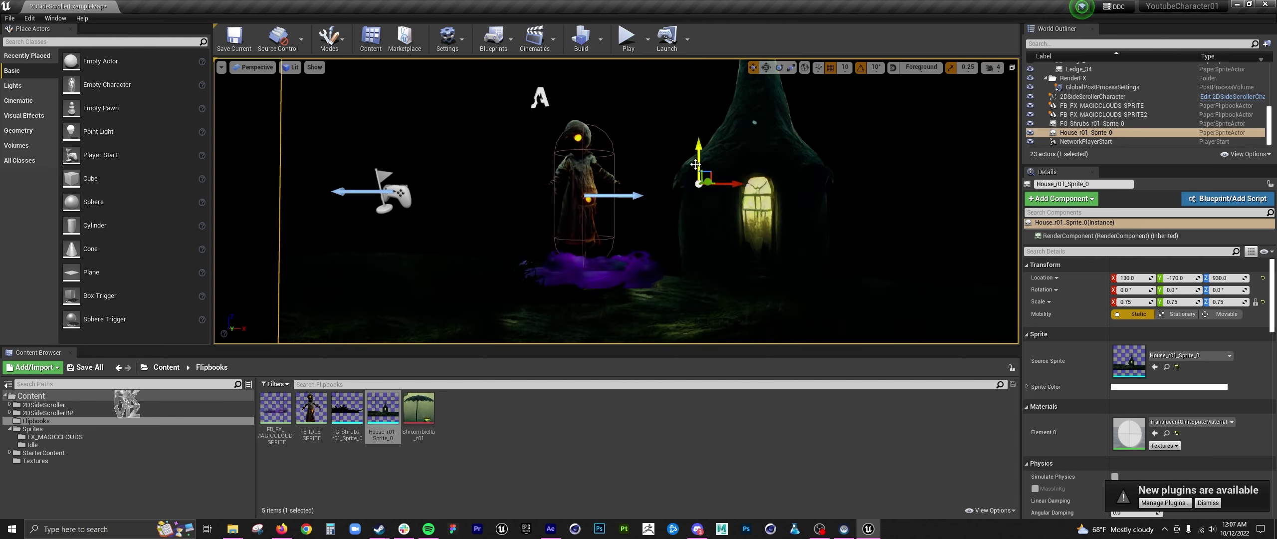
pyautogui.moveTo(695, 164); pyautogui.dragTo(697, 130)
pyautogui.moveTo(738, 160); pyautogui.dragTo(676, 160)
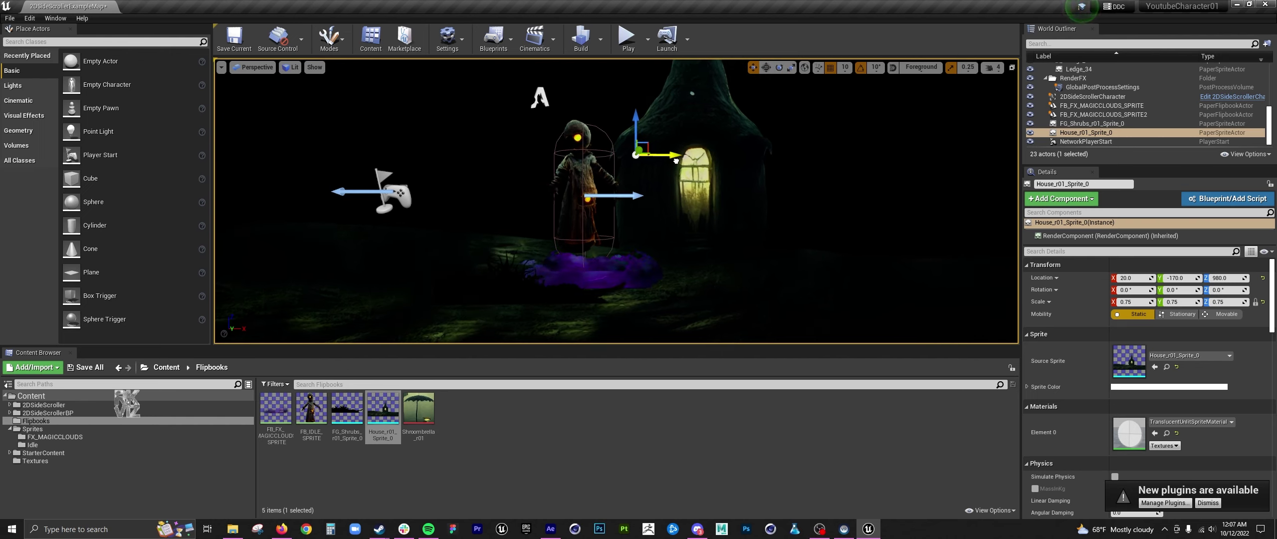
# Move the shrubs sprite forward to Y 100, Z 830 and scale it uniformly to 0.5
pyautogui.moveTo(525, 284); pyautogui.dragTo(511, 283)
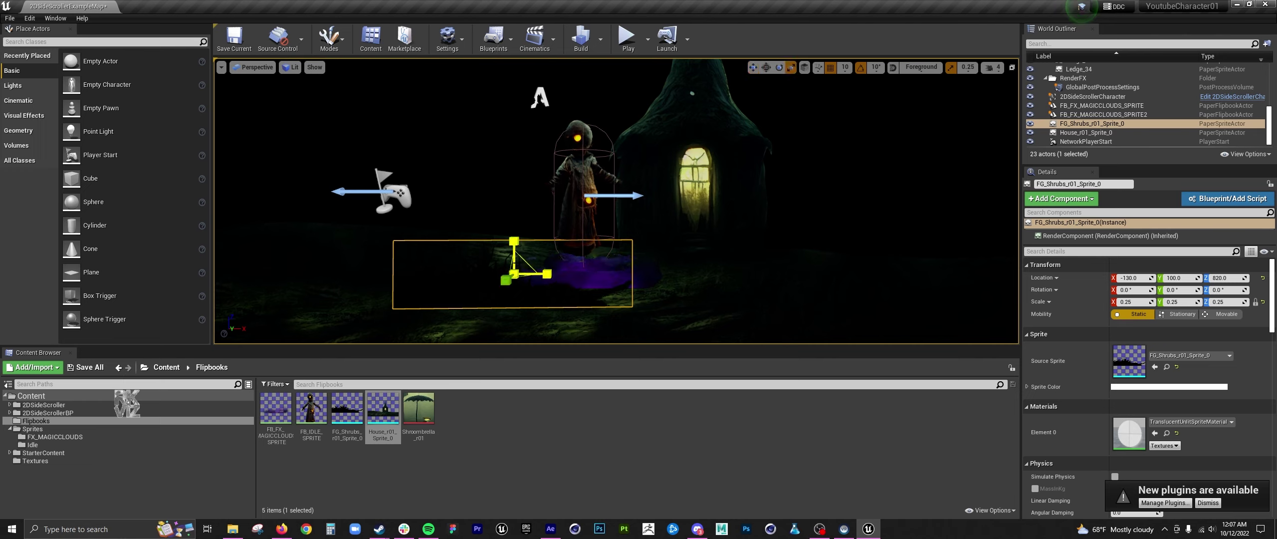
pyautogui.moveTo(517, 273); pyautogui.dragTo(529, 264)
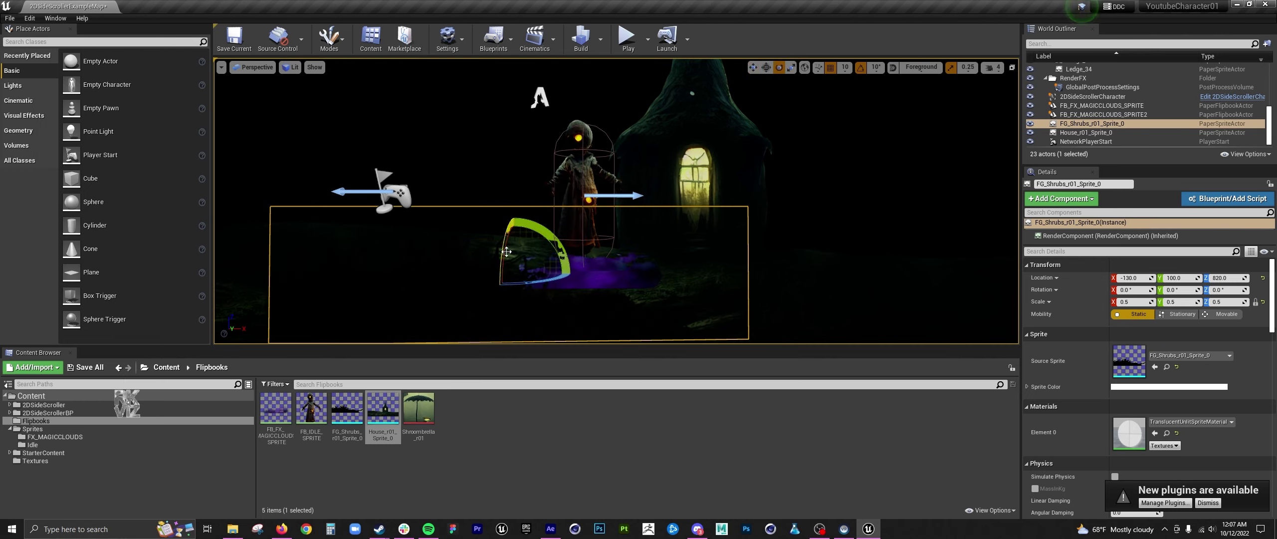
pyautogui.press('w')
pyautogui.moveTo(511, 231); pyautogui.dragTo(511, 222)
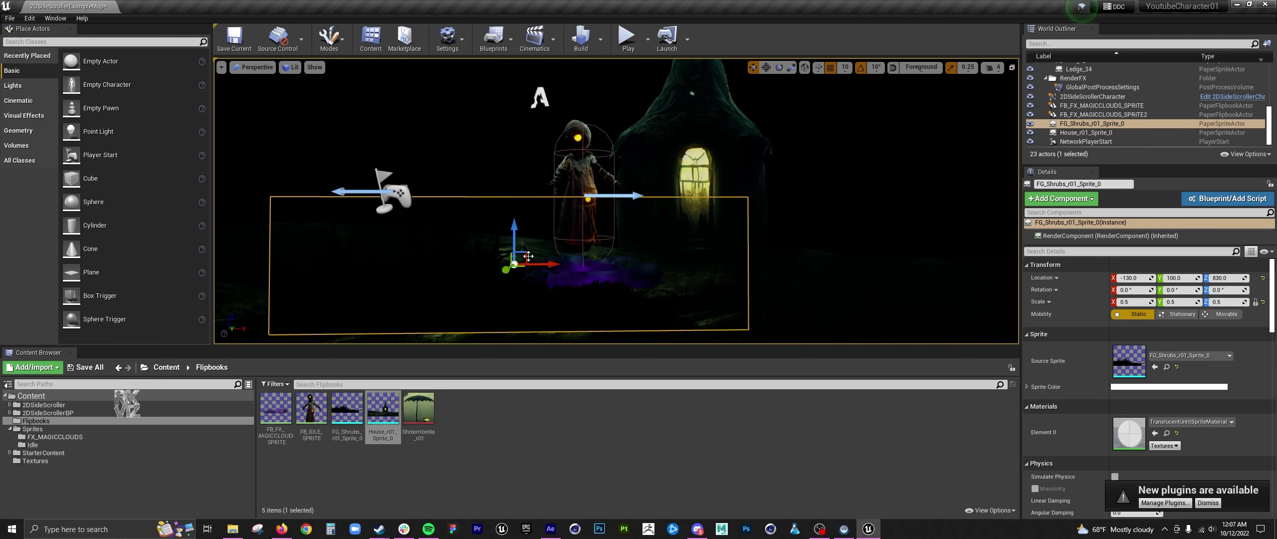
# Duplicate the shrubs sprite across the foreground at Y 130, rotating copies 180° about Z, at X -30, Z 810 and X -300, Z 770
pyautogui.moveTo(533, 264); pyautogui.dragTo(647, 290)
pyautogui.press('w')
pyautogui.moveTo(611, 245); pyautogui.dragTo(609, 253)
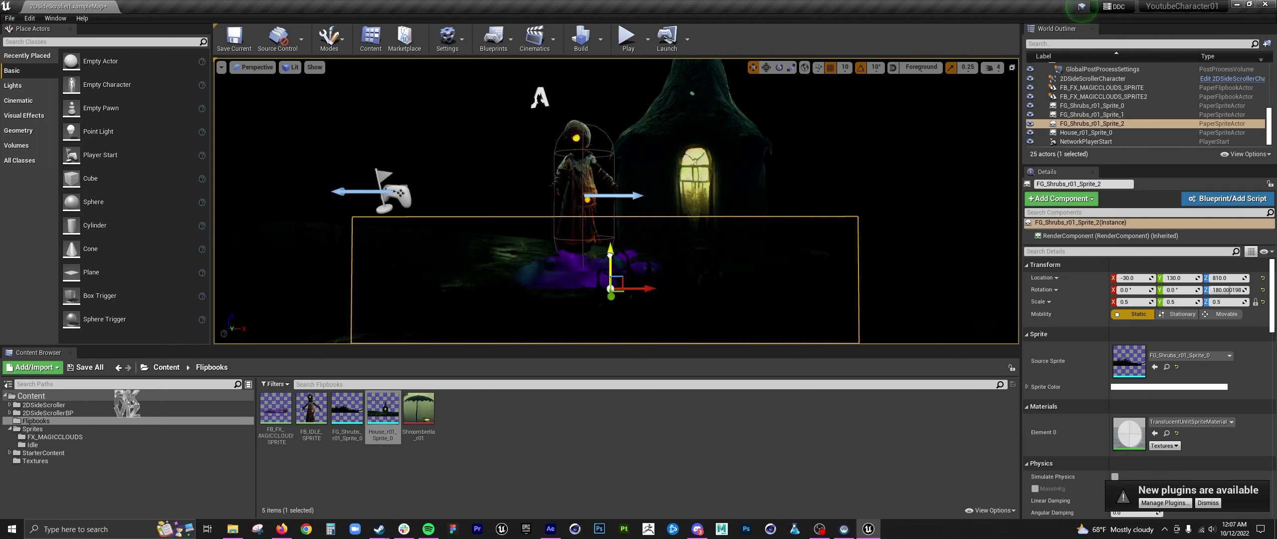
pyautogui.moveTo(651, 290); pyautogui.dragTo(368, 290)
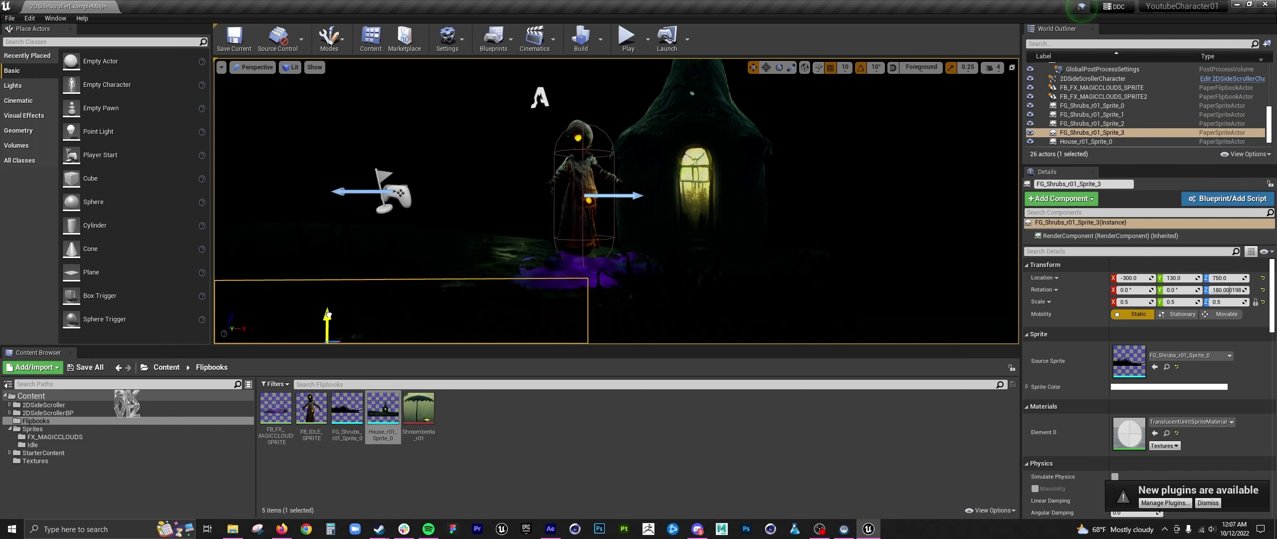
pyautogui.moveTo(332, 256); pyautogui.dragTo(343, 293)
# Move the Shroombrella_r01_Sprite_0 asset from Textures into the Flipbooks folder and open that folder
pyautogui.moveTo(454, 406); pyautogui.dragTo(37, 422)
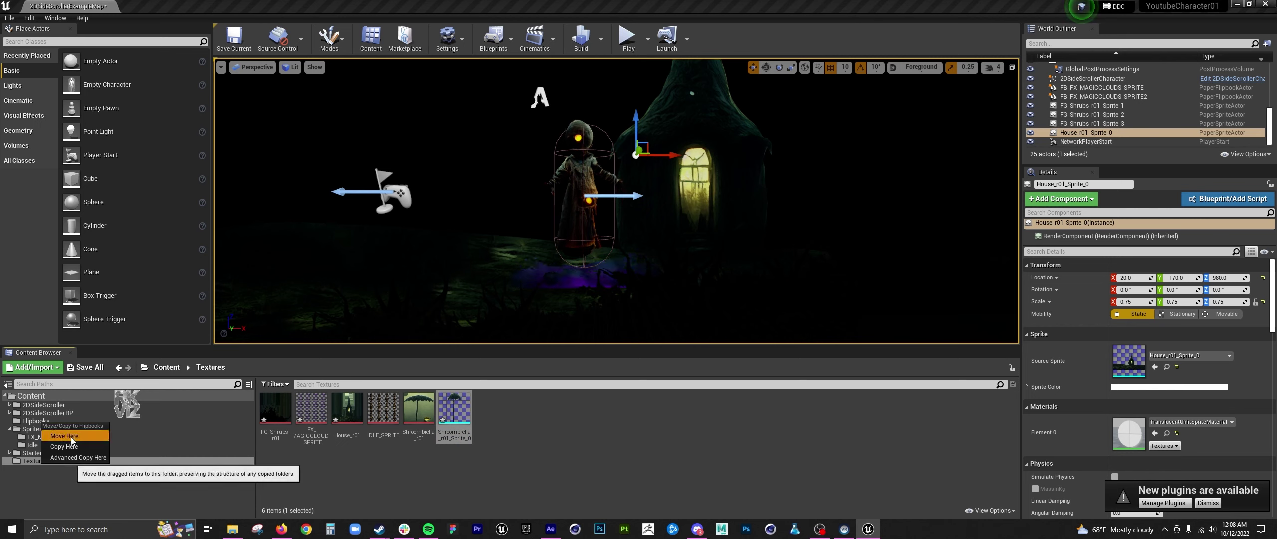
pyautogui.click(39, 425)
pyautogui.click(39, 423)
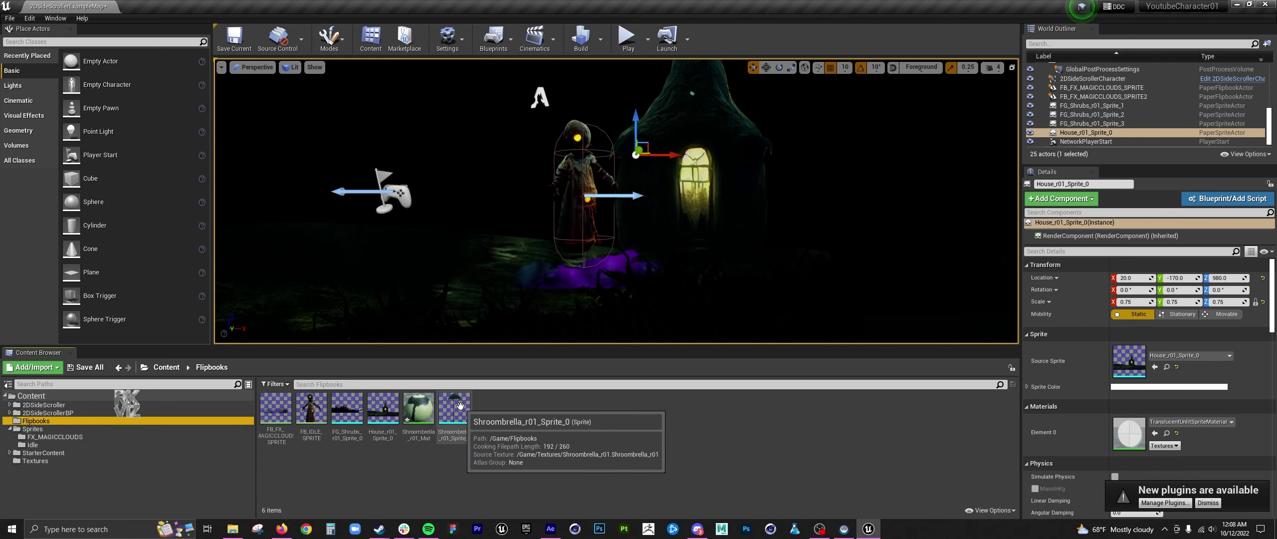
# Place the Shroombrella sprite beside the character, scaled uniformly to 0.5 and positioned at X -290, Y -60, Z 910
pyautogui.moveTo(465, 408); pyautogui.dragTo(497, 205)
pyautogui.click(1072, 142)
pyautogui.moveTo(459, 175); pyautogui.dragTo(475, 109)
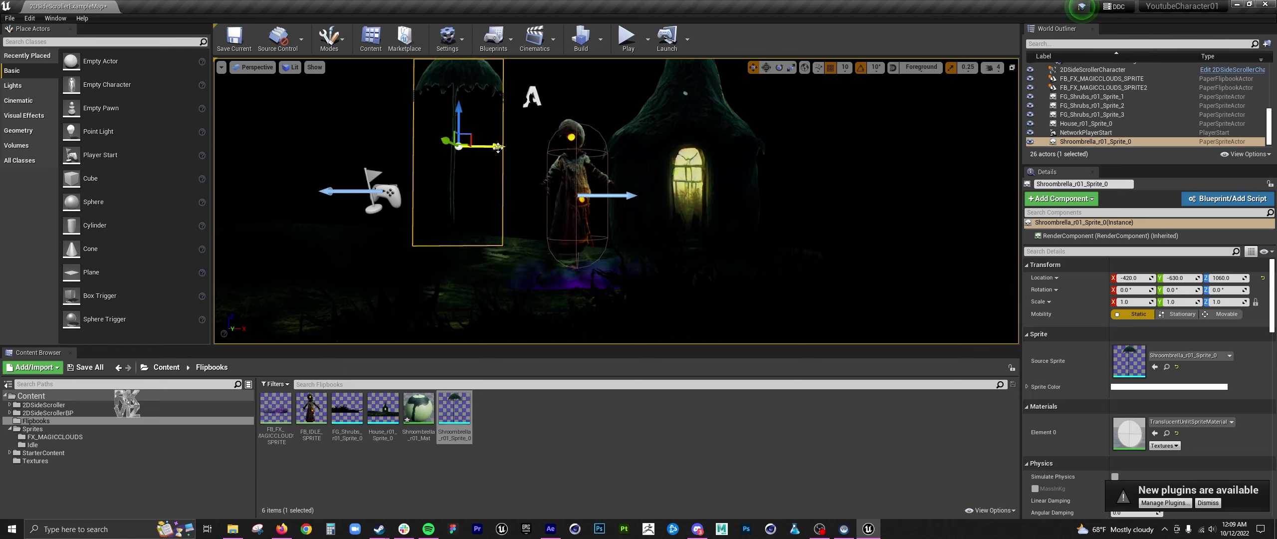
pyautogui.moveTo(458, 110); pyautogui.dragTo(459, 139)
pyautogui.moveTo(444, 172); pyautogui.dragTo(300, 158)
pyautogui.press('r')
pyautogui.press('e')
pyautogui.press('w')
pyautogui.moveTo(325, 110); pyautogui.dragTo(328, 151)
# Duplicate the mushroom behind the first one, scaling the copy uniformly to 0.75 and positioning it at X -290, Y -230, Z 1010
pyautogui.moveTo(356, 196); pyautogui.dragTo(443, 190)
pyautogui.moveTo(457, 154); pyautogui.dragTo(457, 135)
pyautogui.press('r')
pyautogui.moveTo(457, 175); pyautogui.dragTo(460, 175)
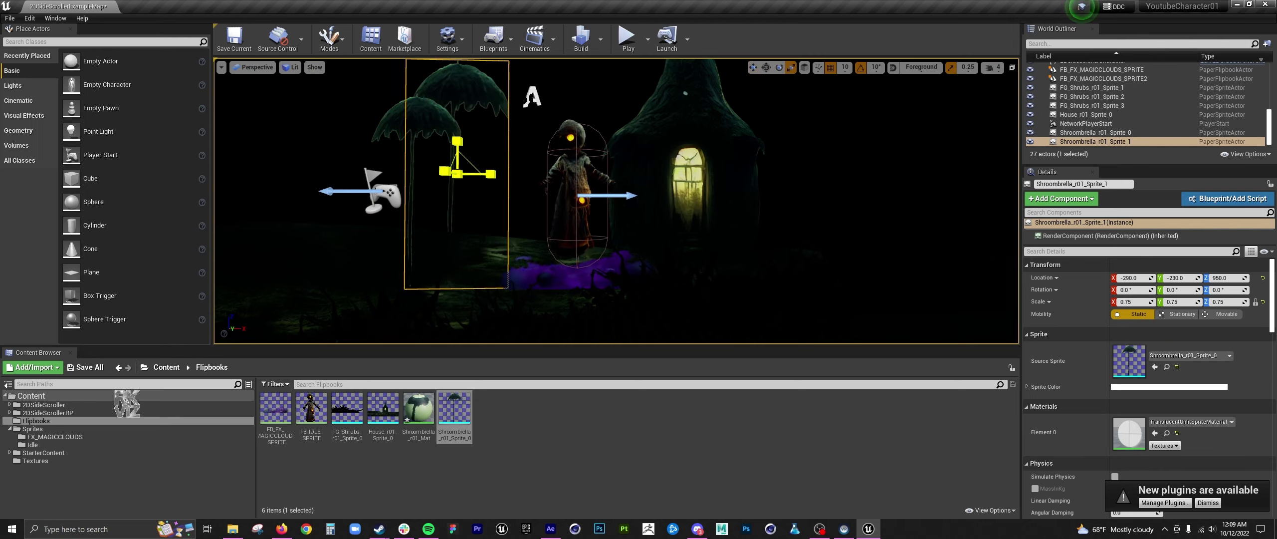
pyautogui.press('w')
pyautogui.moveTo(457, 141); pyautogui.dragTo(466, 107)
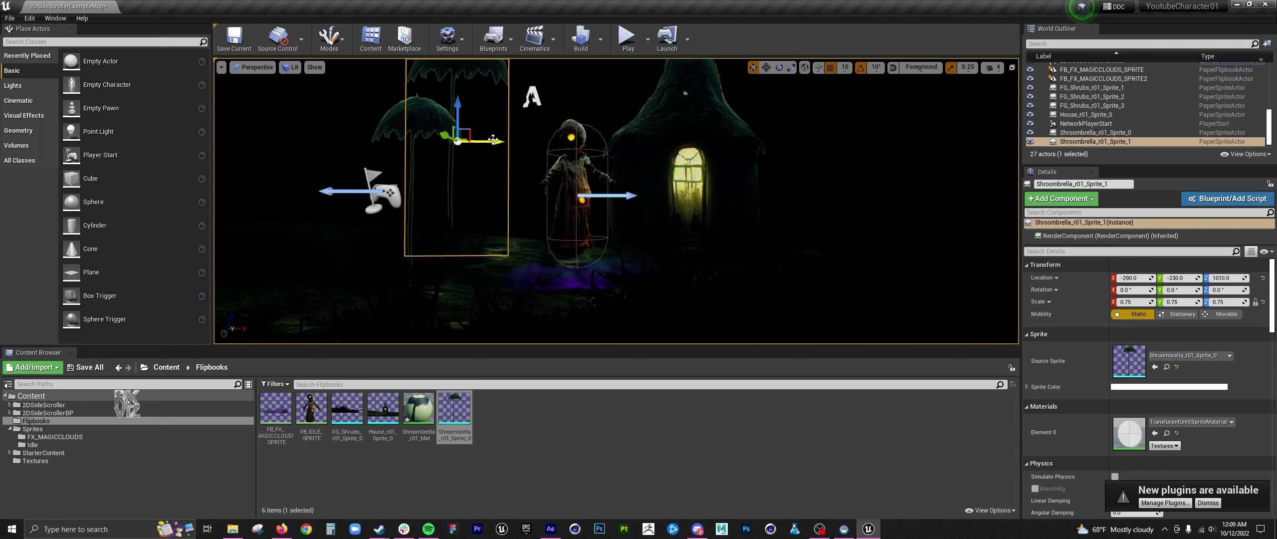
# Duplicate the 0.75-scale mushroom to the far side of the house, and move the 0.5-scale one to X -500, Y -50, Z 960
pyautogui.moveTo(495, 142); pyautogui.dragTo(870, 164)
pyautogui.click(414, 149)
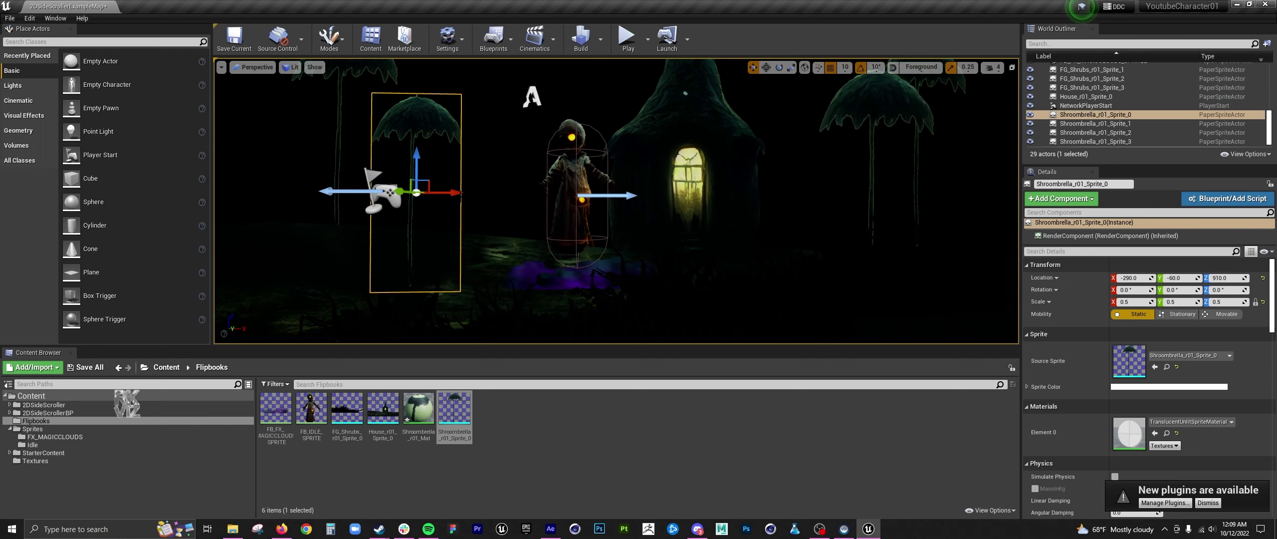
pyautogui.moveTo(461, 195); pyautogui.dragTo(230, 187)
pyautogui.moveTo(257, 157); pyautogui.dragTo(259, 121)
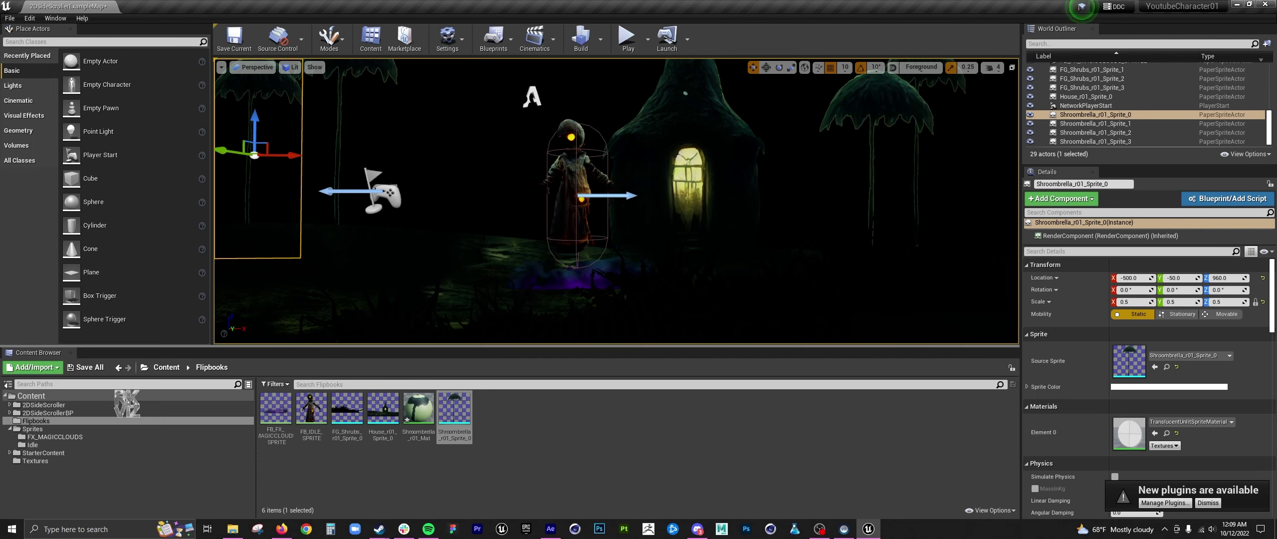
# Replace the 2DSideScrollerCharacter actor with the FB_IDLE_SPRITE flipbook at 0.25 scale, positioned at X -40, Y -50, Z 910
pyautogui.click(576, 171)
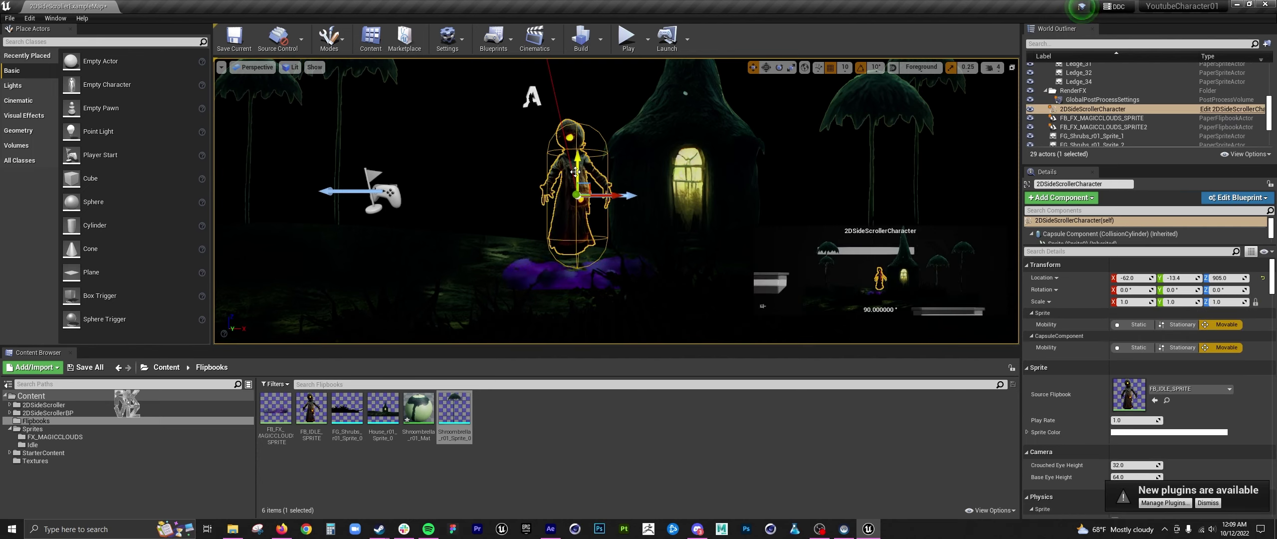
pyautogui.press('Delete')
pyautogui.moveTo(311, 409); pyautogui.dragTo(590, 188)
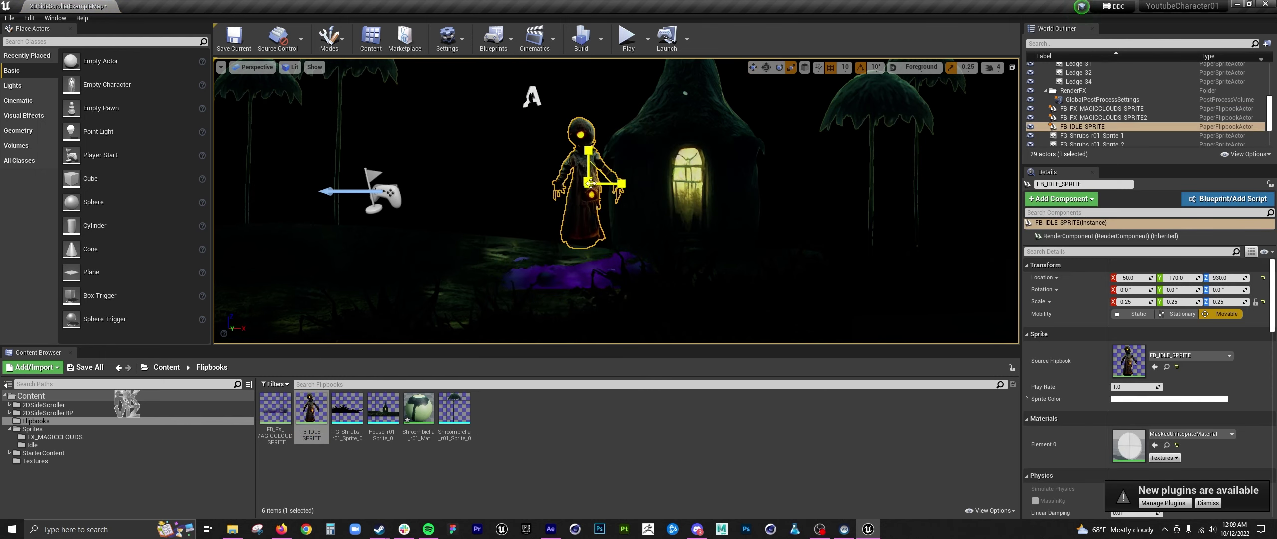
pyautogui.press('e')
pyautogui.press('w')
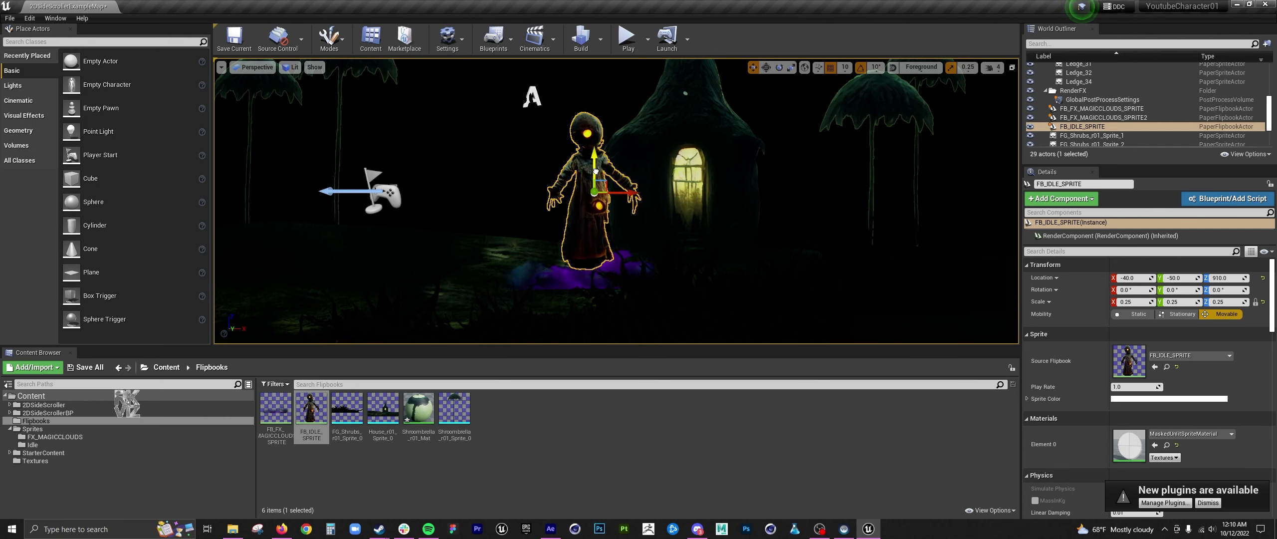
pyautogui.click(595, 171)
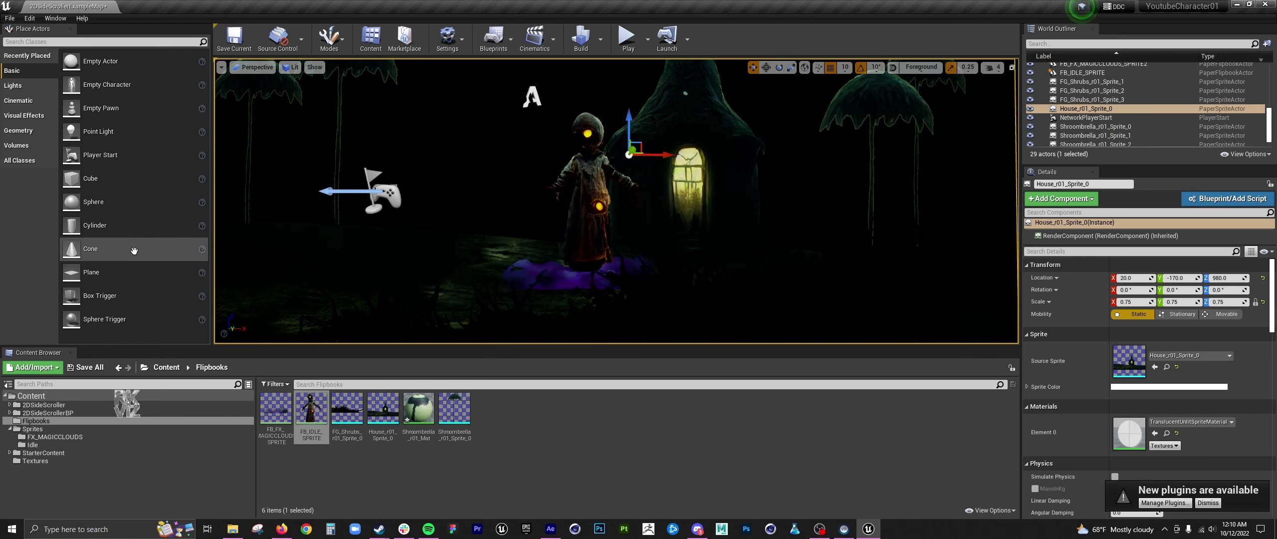
# Add a plane rotated 90° about X with an X scale of 2, and assign it the BG_r01_Mat material
pyautogui.moveTo(99, 275); pyautogui.dragTo(524, 189)
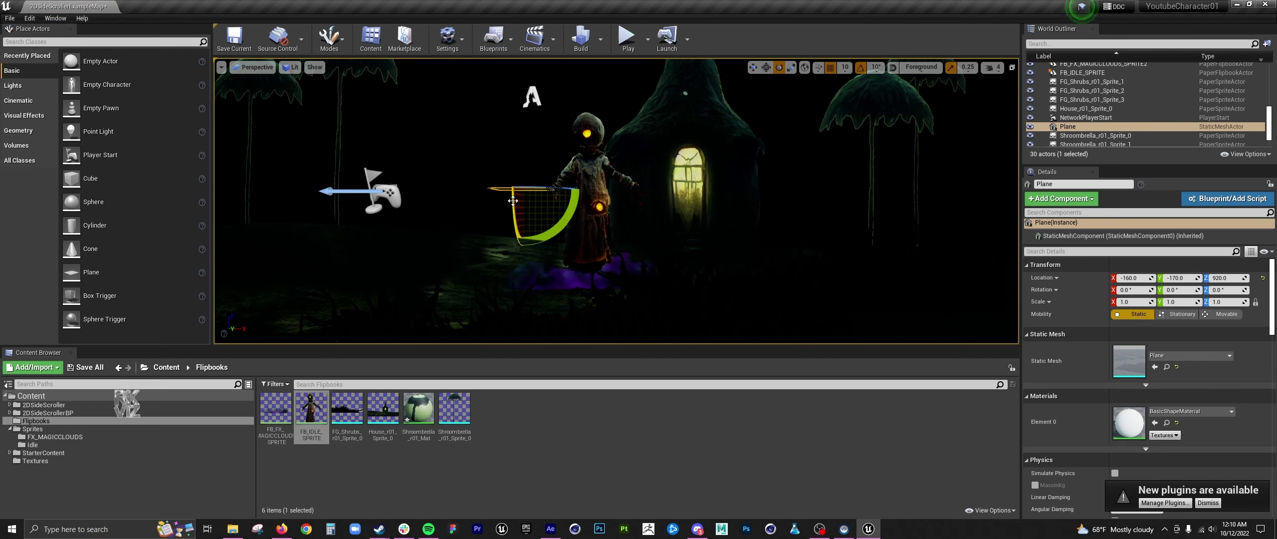
pyautogui.moveTo(513, 200); pyautogui.dragTo(513, 242)
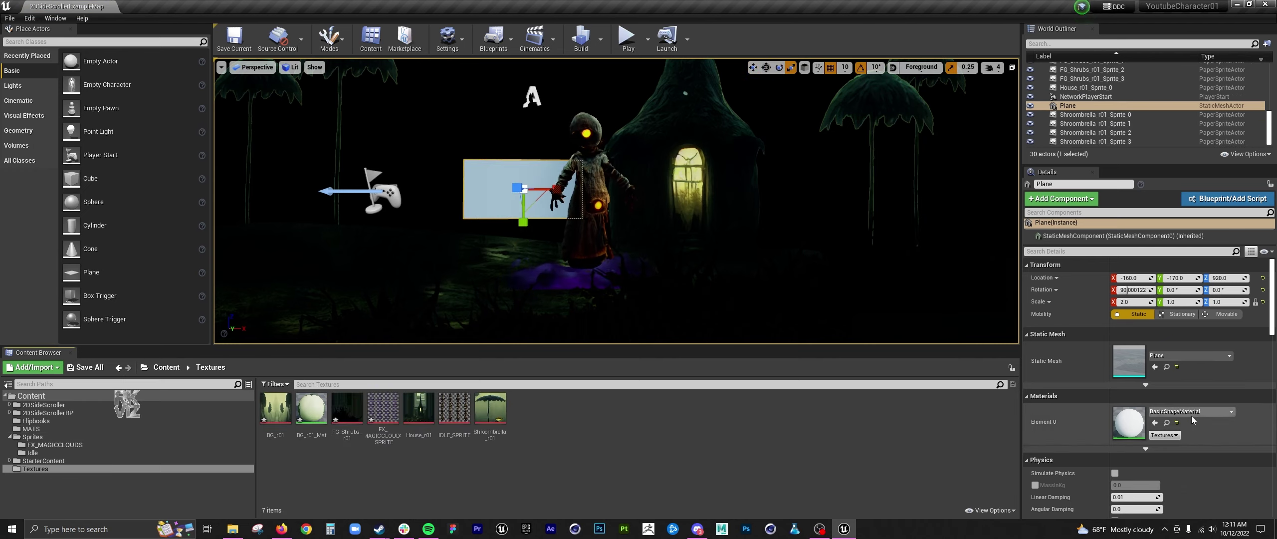
pyautogui.click(1189, 411)
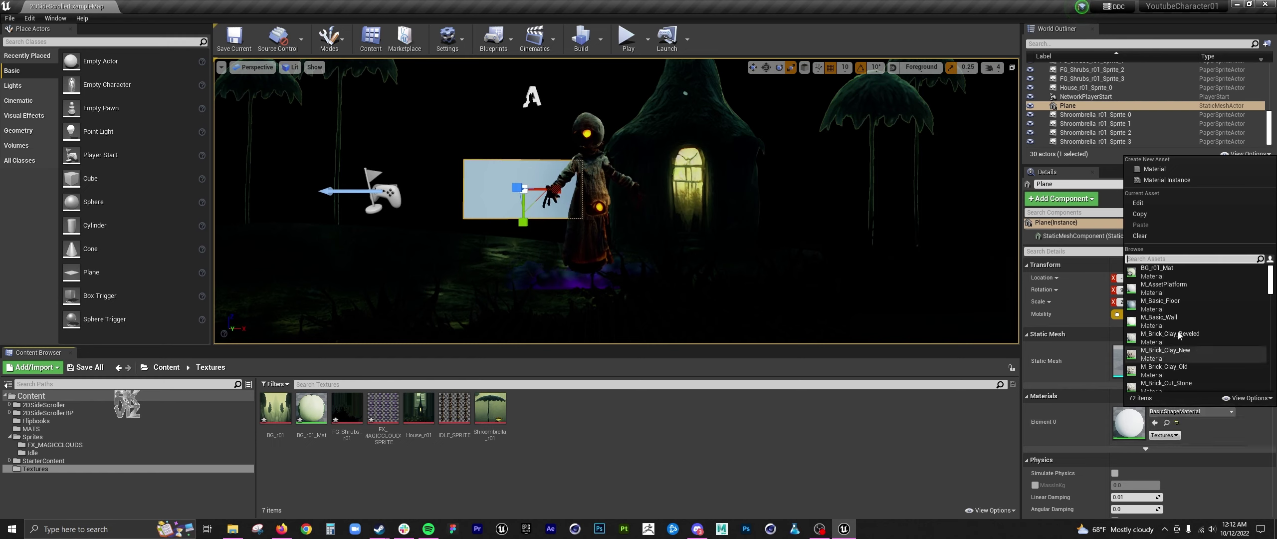
pyautogui.click(1156, 271)
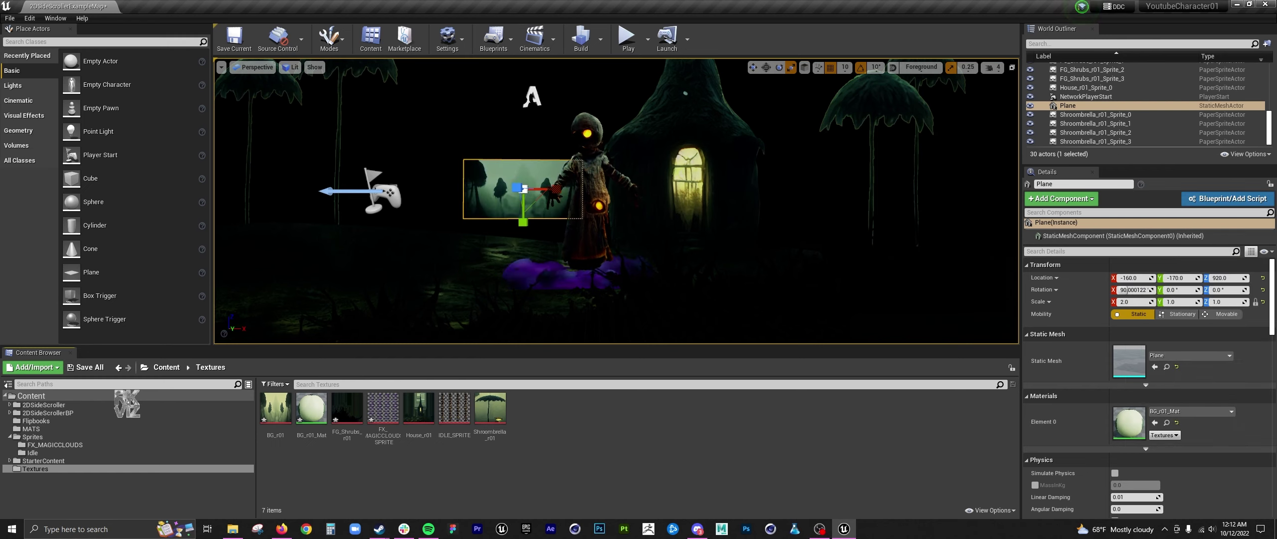
# Move the background plane behind the scene to X 10, Y -330, Z 990 and scale it to 18, 6.25 and 5
pyautogui.moveTo(528, 195); pyautogui.dragTo(606, 189)
pyautogui.moveTo(522, 222); pyautogui.dragTo(522, 250)
pyautogui.moveTo(555, 189); pyautogui.dragTo(688, 159)
pyautogui.press('e')
pyautogui.press('w')
pyautogui.press('r')
pyautogui.press('w')
pyautogui.press('r')
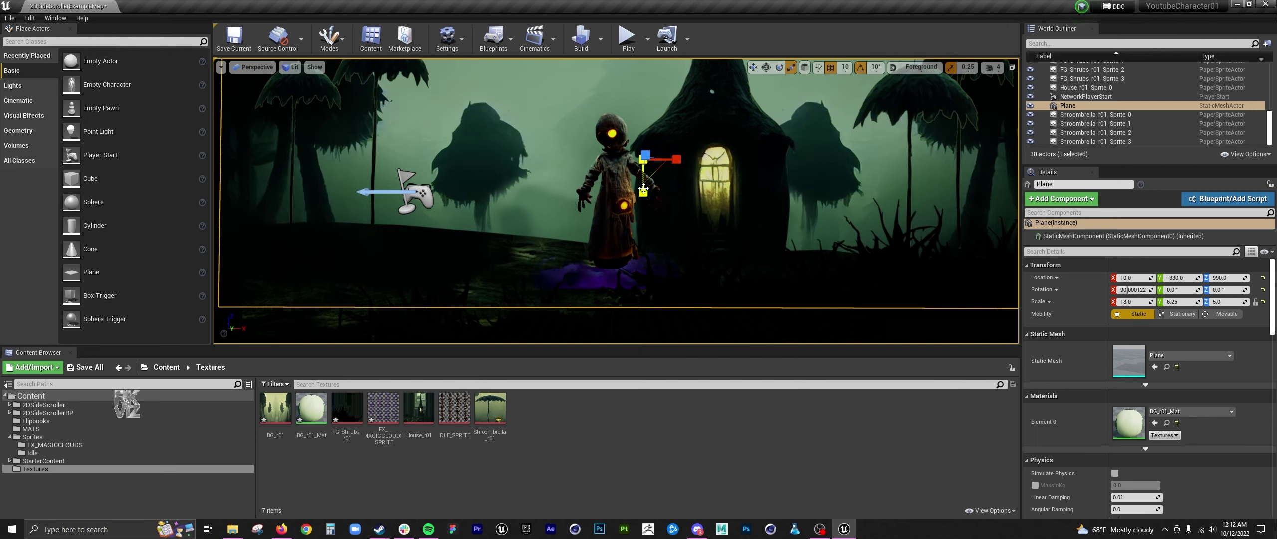
# Stretch the background plane to a Y scale of 7.75 and move it to X 20, Y -330, Z 1070
pyautogui.moveTo(643, 191); pyautogui.dragTo(643, 198)
pyautogui.press('w')
pyautogui.moveTo(643, 128); pyautogui.dragTo(673, 124)
pyautogui.moveTo(649, 190); pyautogui.dragTo(647, 175)
pyautogui.scroll(-1, 616, 201)
pyautogui.scroll(3, 616, 201)
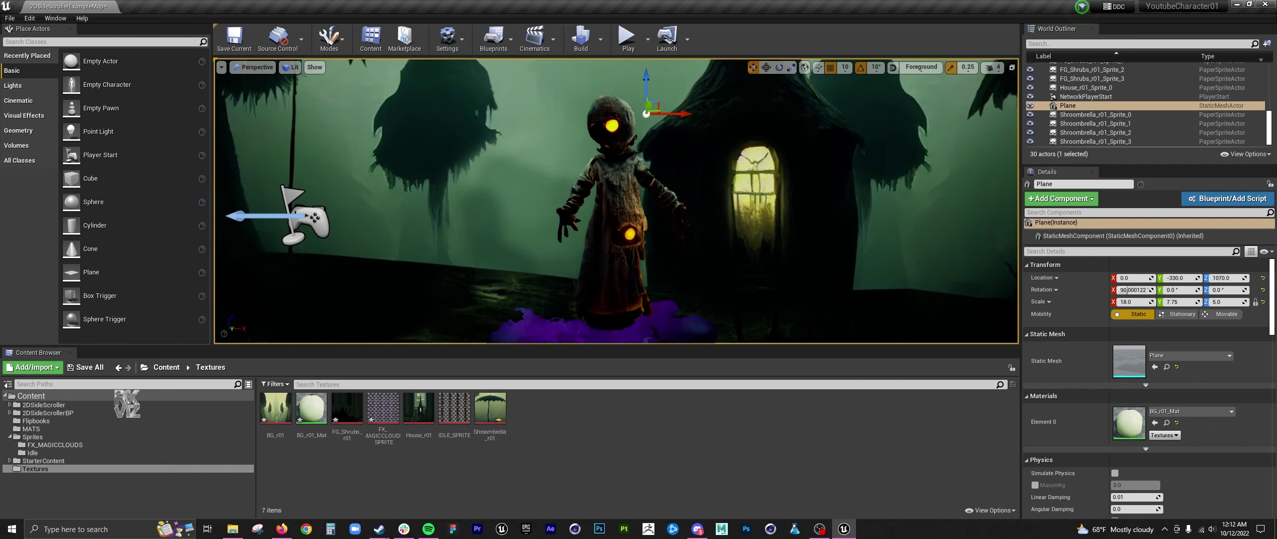
pyautogui.scroll(-1, 616, 201)
pyautogui.scroll(-3, 615, 201)
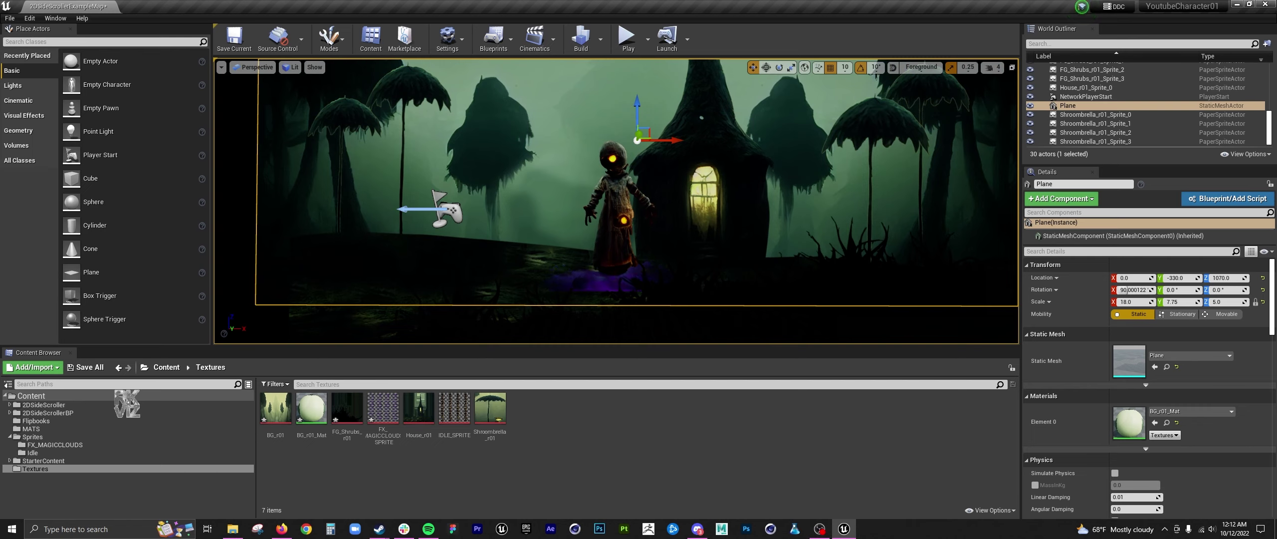
pyautogui.scroll(-1, 616, 201)
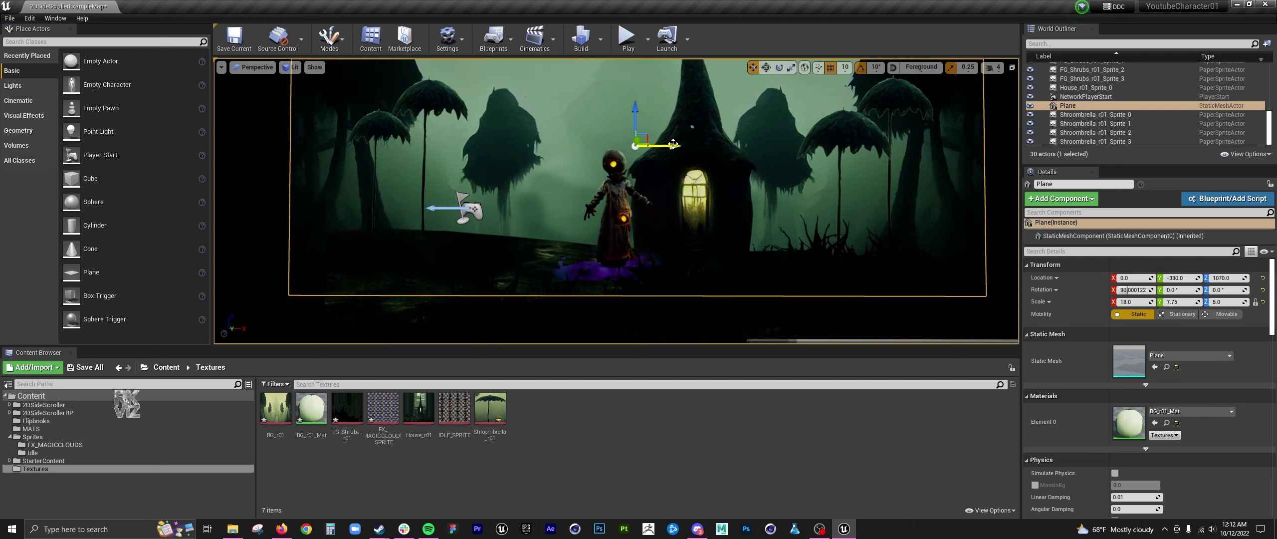
pyautogui.moveTo(673, 145); pyautogui.dragTo(681, 144)
pyautogui.scroll(4, 708, 188)
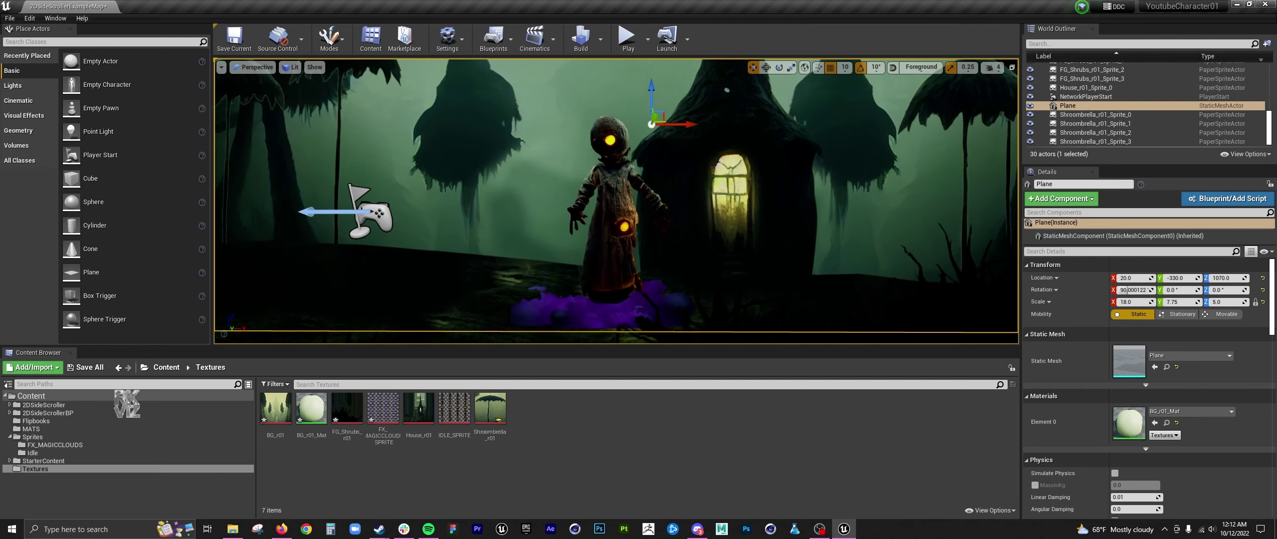
pyautogui.scroll(-4, 616, 200)
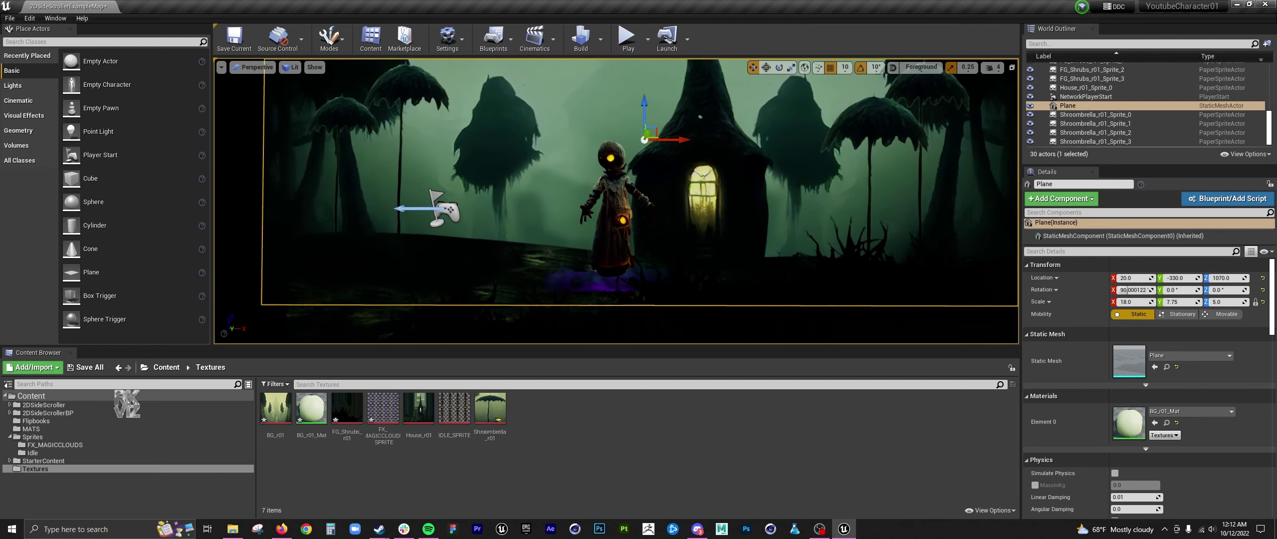
# Move the House_r01 sprite to the character's other side at X -410, Y -170, Z 990
pyautogui.press('w')
pyautogui.click(699, 220)
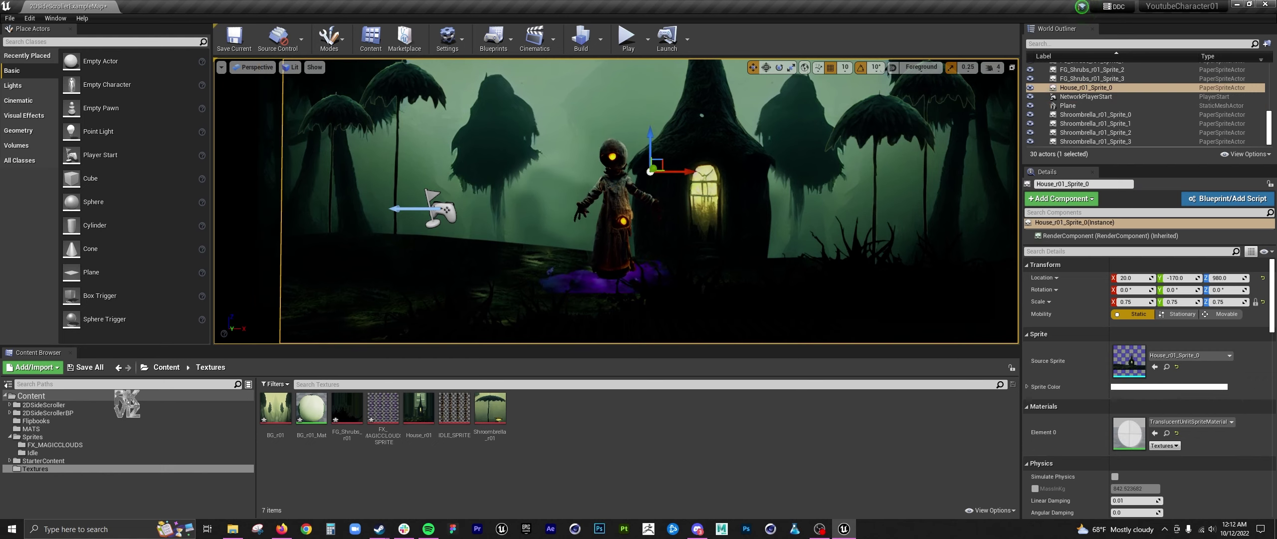
pyautogui.press('r')
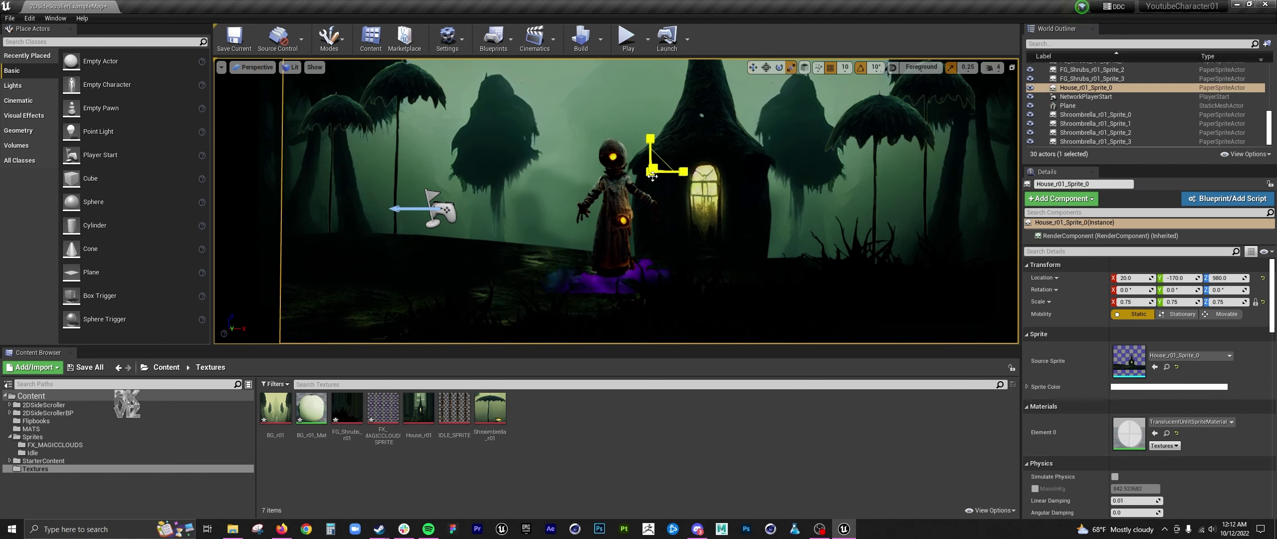
pyautogui.moveTo(652, 176); pyautogui.dragTo(476, 185)
pyautogui.press('w')
pyautogui.moveTo(444, 134)
pyautogui.mouseDown()
pyautogui.moveTo(446, 154)
pyautogui.moveTo(452, 128)
pyautogui.mouseUp()
pyautogui.moveTo(476, 169); pyautogui.dragTo(461, 166)
# Push the Shroombrella_r01_Sprite_3 mushroom back to Y -320 and shift the central foreground shrubs farther along positive X
pyautogui.click(890, 235)
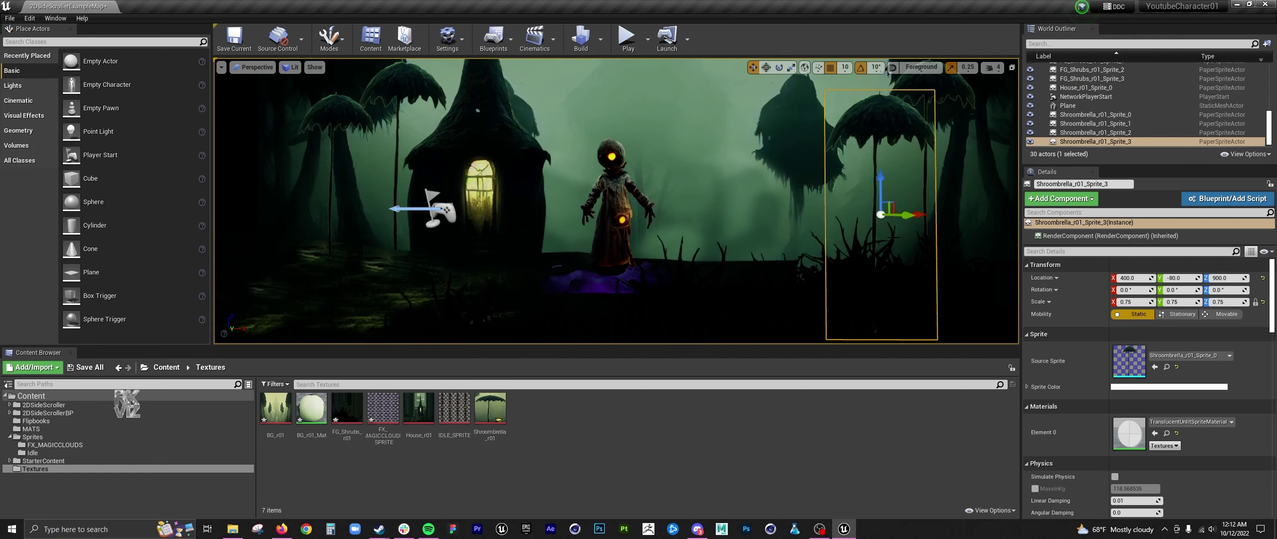
pyautogui.moveTo(907, 215); pyautogui.dragTo(831, 212)
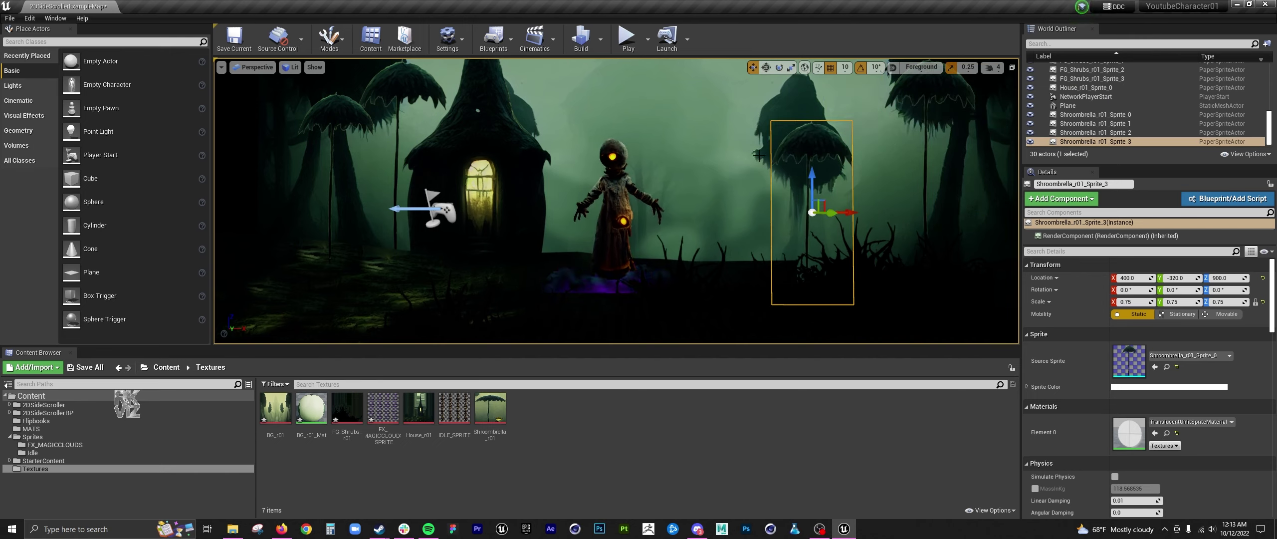
pyautogui.click(402, 299)
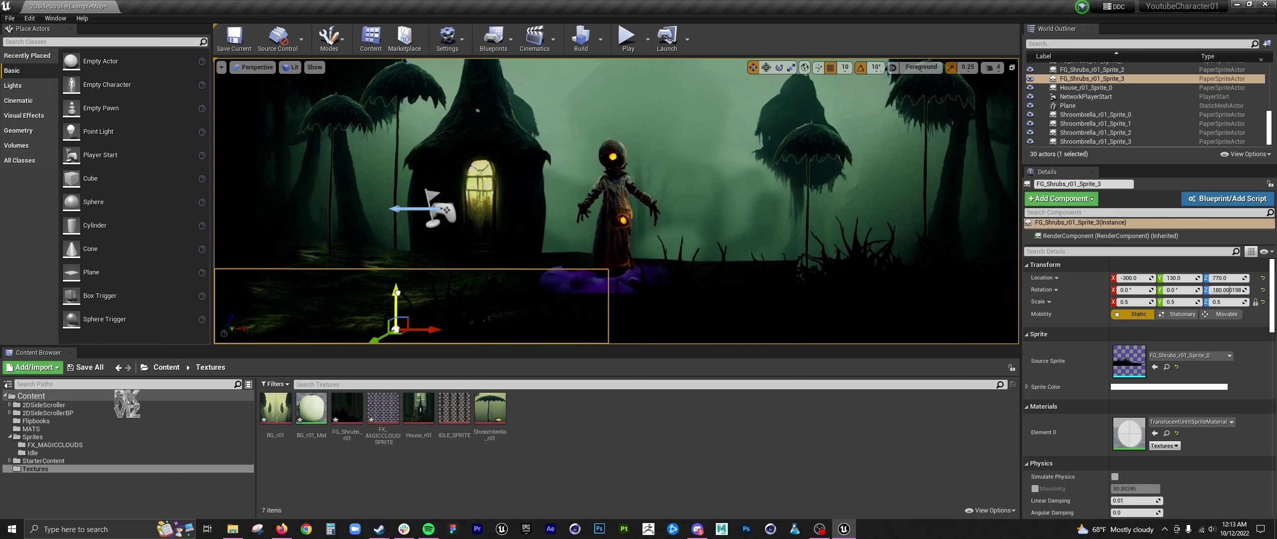
pyautogui.click(623, 272)
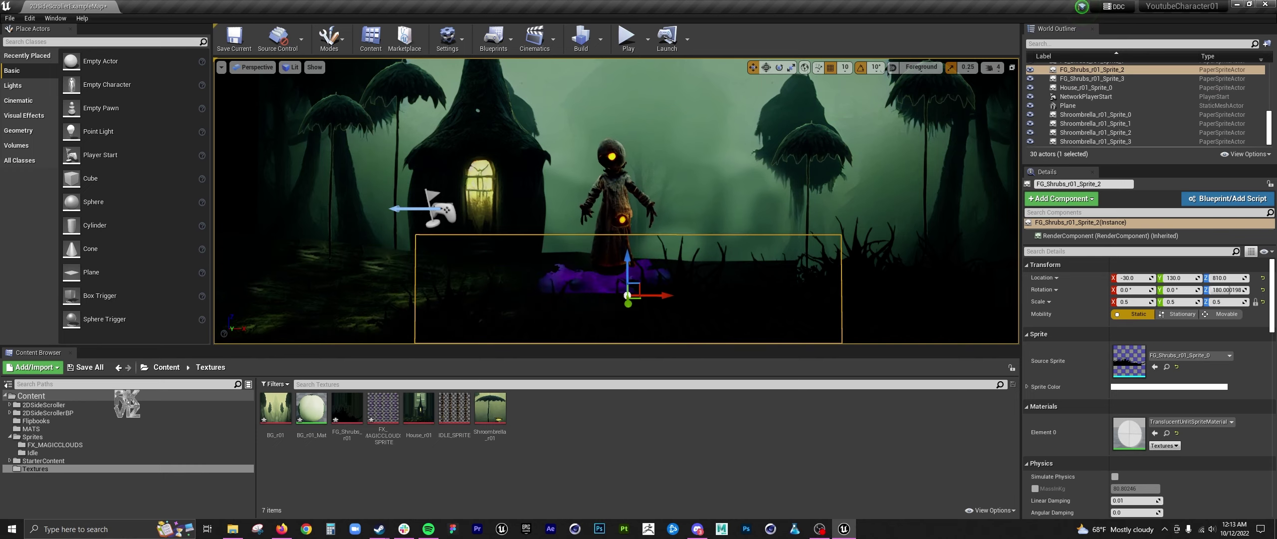
pyautogui.moveTo(667, 289); pyautogui.dragTo(754, 289)
pyautogui.moveTo(753, 291); pyautogui.dragTo(784, 287)
# Move the NetworkPlayerStart actor away from the house and out of view to X -1012, Y -13, Z 910
pyautogui.click(682, 116)
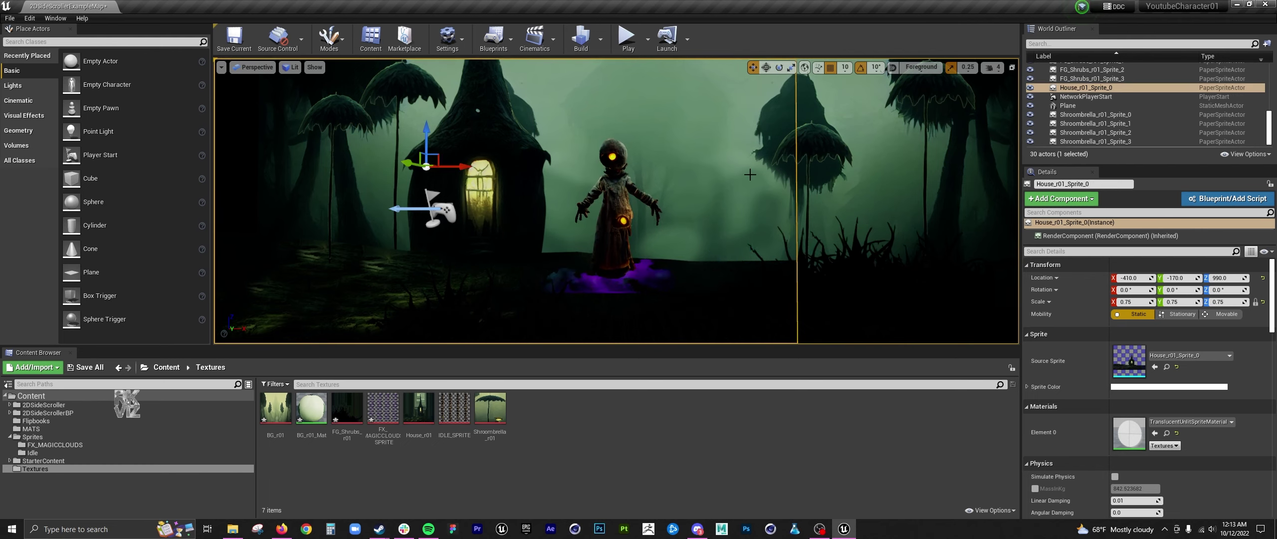
pyautogui.click(850, 162)
pyautogui.click(1092, 89)
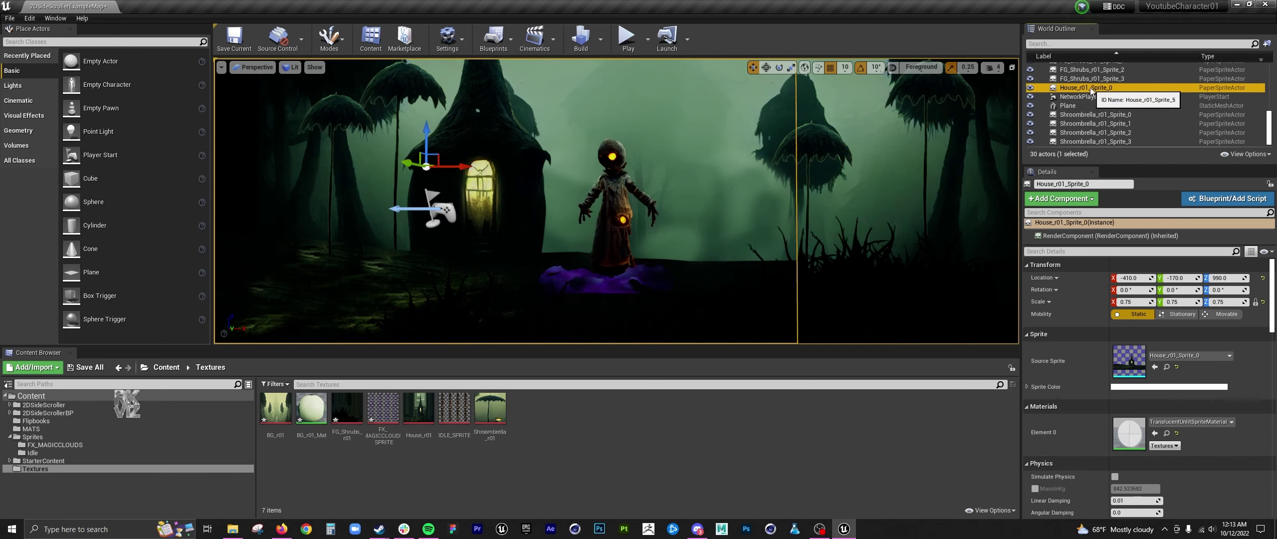
pyautogui.click(1082, 98)
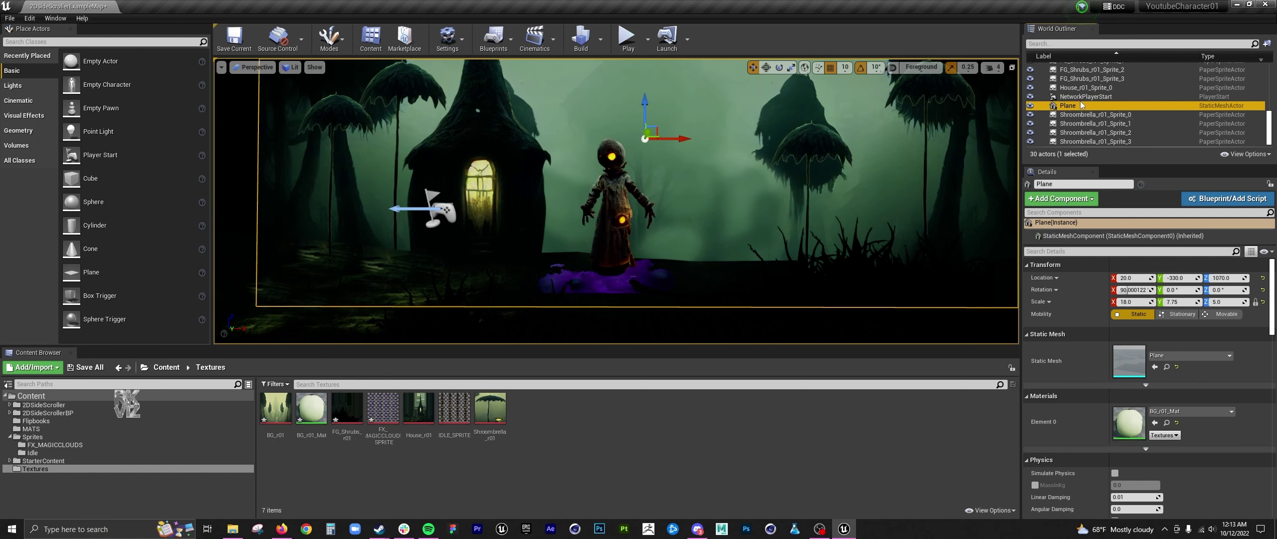
pyautogui.moveTo(479, 209); pyautogui.dragTo(64, 209)
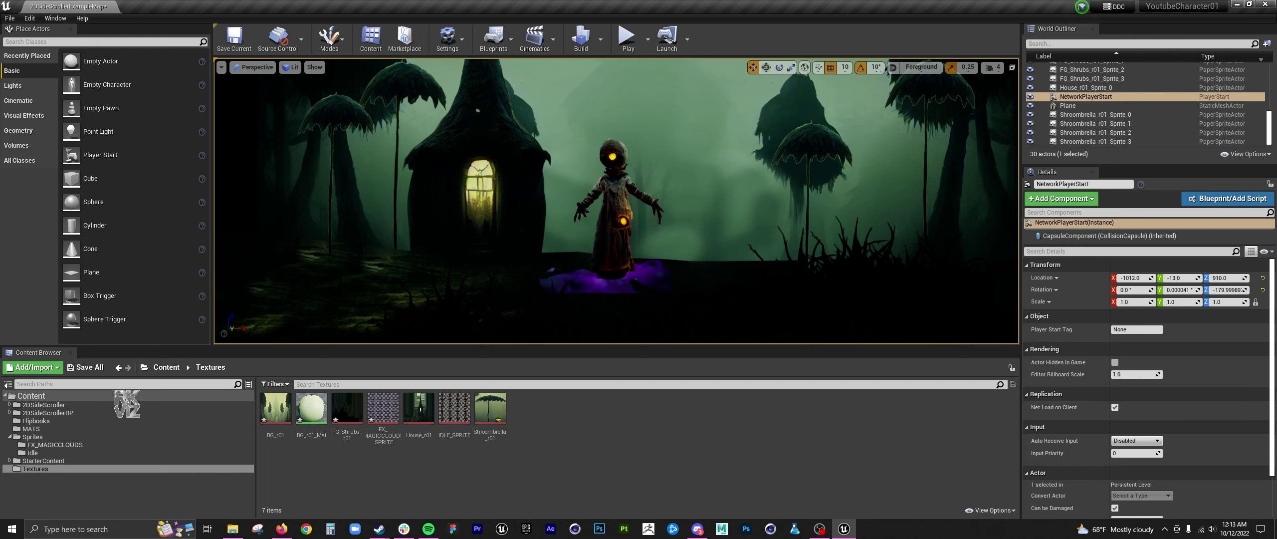
# Enlarge the level viewport in height and width and save the current level
pyautogui.moveTo(628, 344); pyautogui.dragTo(645, 384)
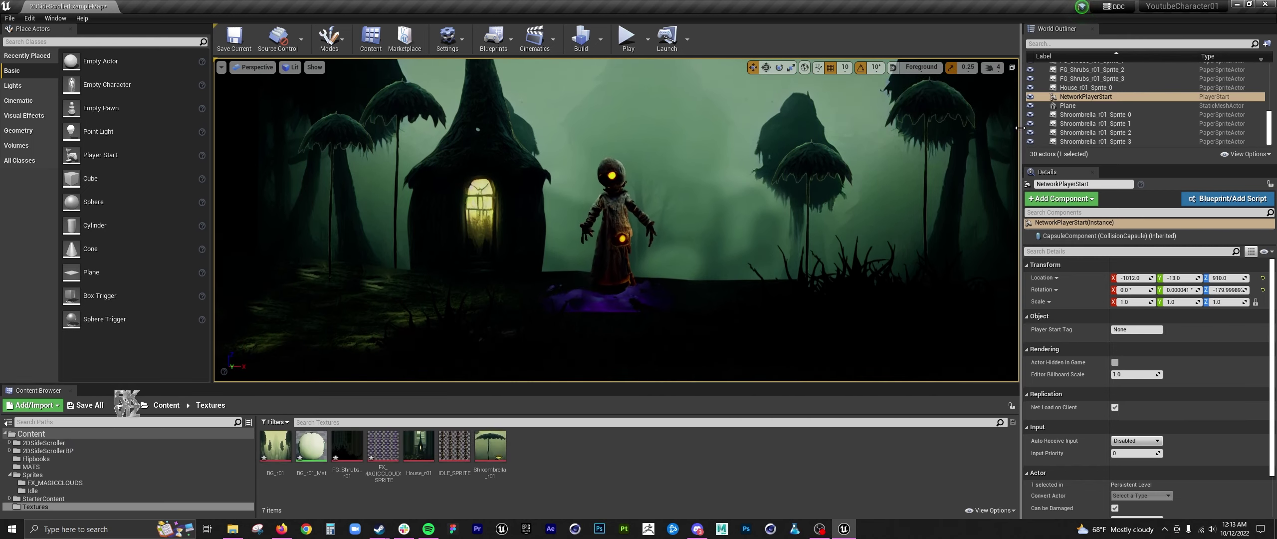
pyautogui.moveTo(1022, 134); pyautogui.dragTo(1152, 128)
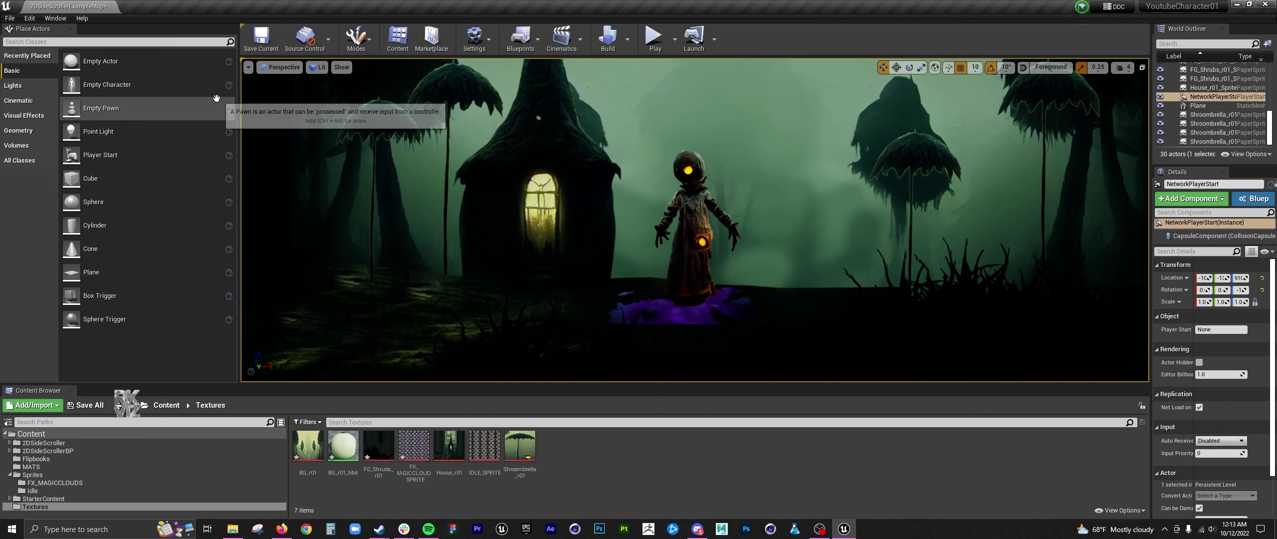
pyautogui.click(9, 19)
pyautogui.click(9, 19)
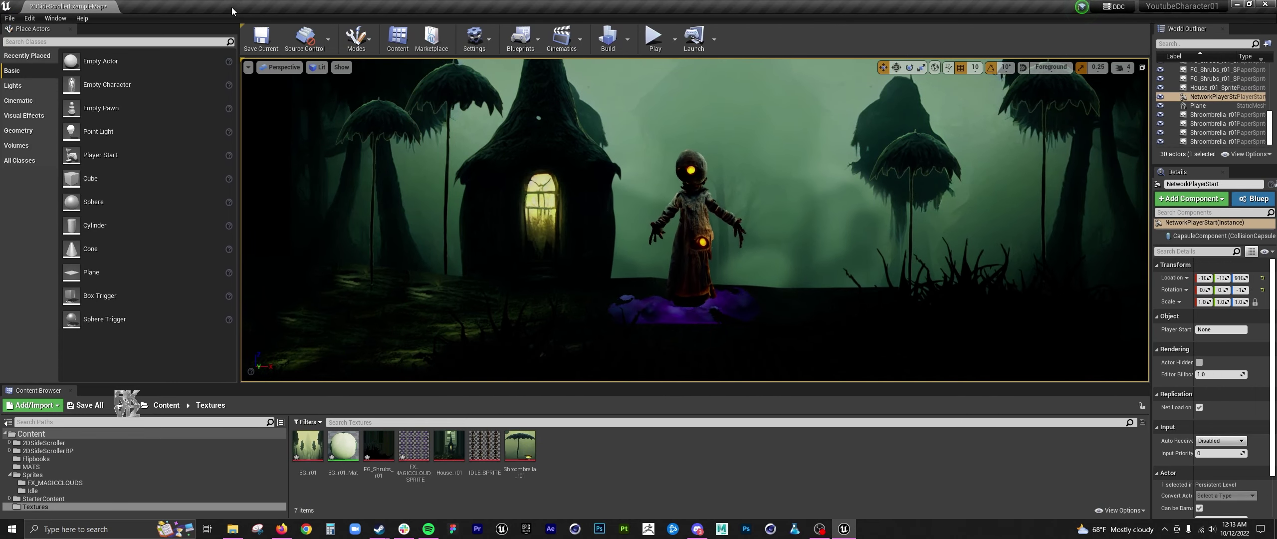
pyautogui.hotkey('ctrl', 's')
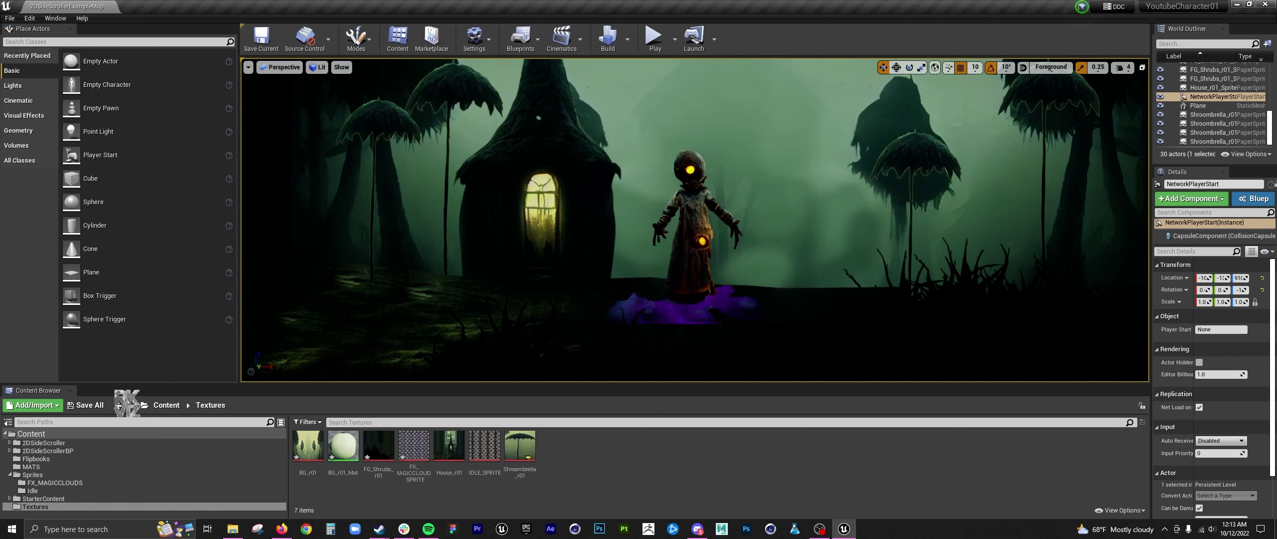